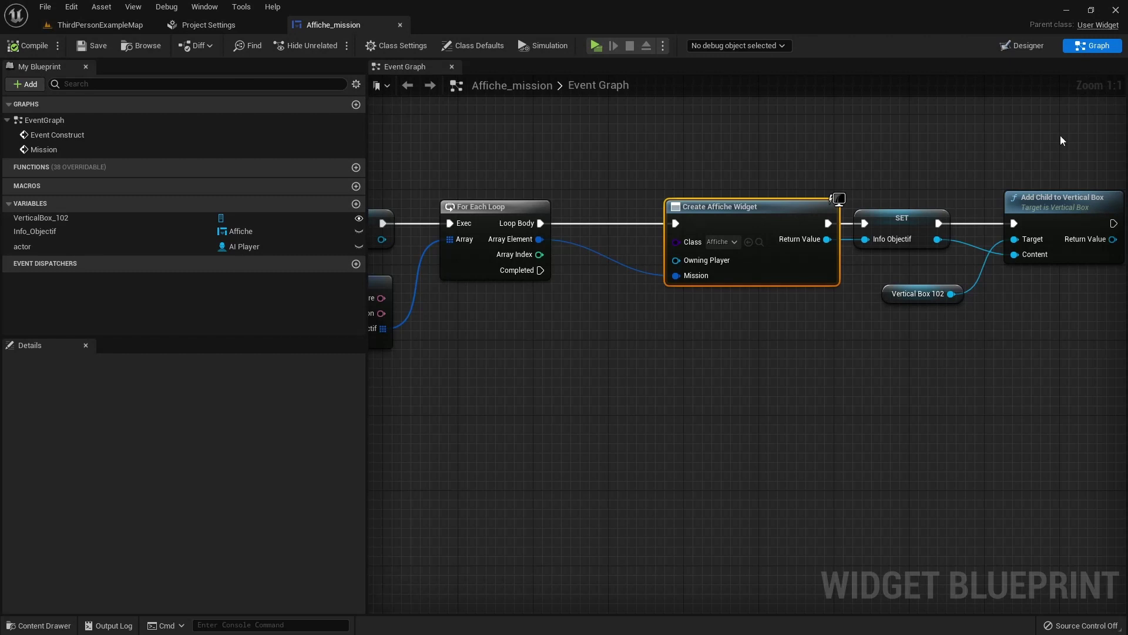
# Select the For Each Loop and its node chain in the Affiche_mission Event Graph.
pyautogui.moveTo(730, 381); pyautogui.dragTo(823, 385, button='right')
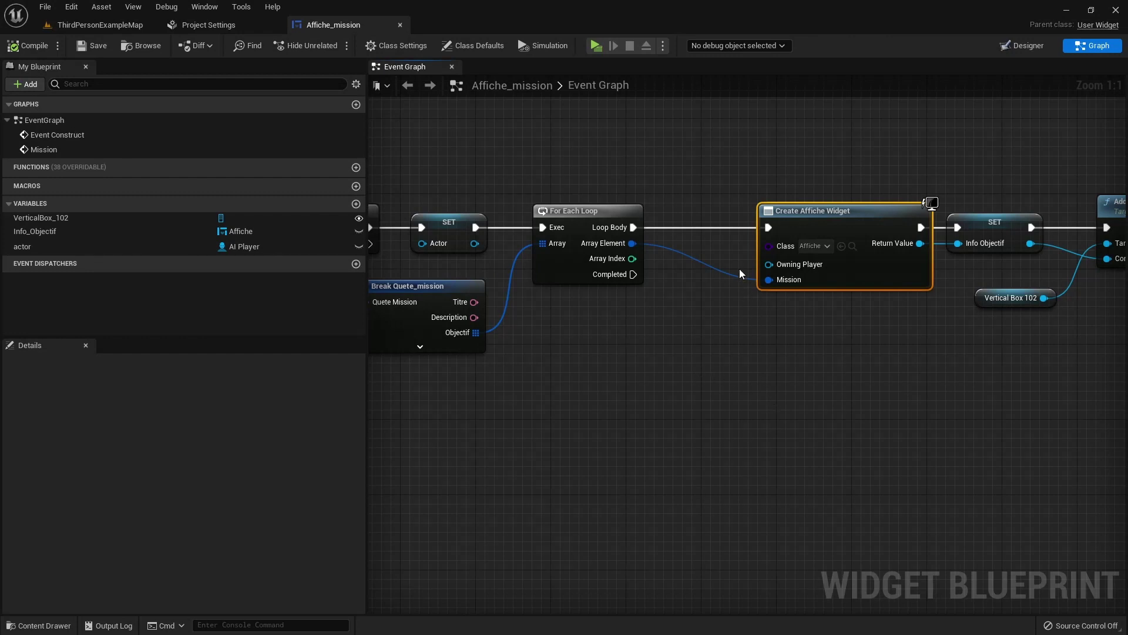
pyautogui.moveTo(761, 166)
pyautogui.mouseDown()
pyautogui.moveTo(808, 306)
pyautogui.moveTo(837, 316)
pyautogui.mouseUp()
pyautogui.moveTo(842, 257); pyautogui.dragTo(925, 315)
pyautogui.moveTo(566, 155); pyautogui.dragTo(702, 308)
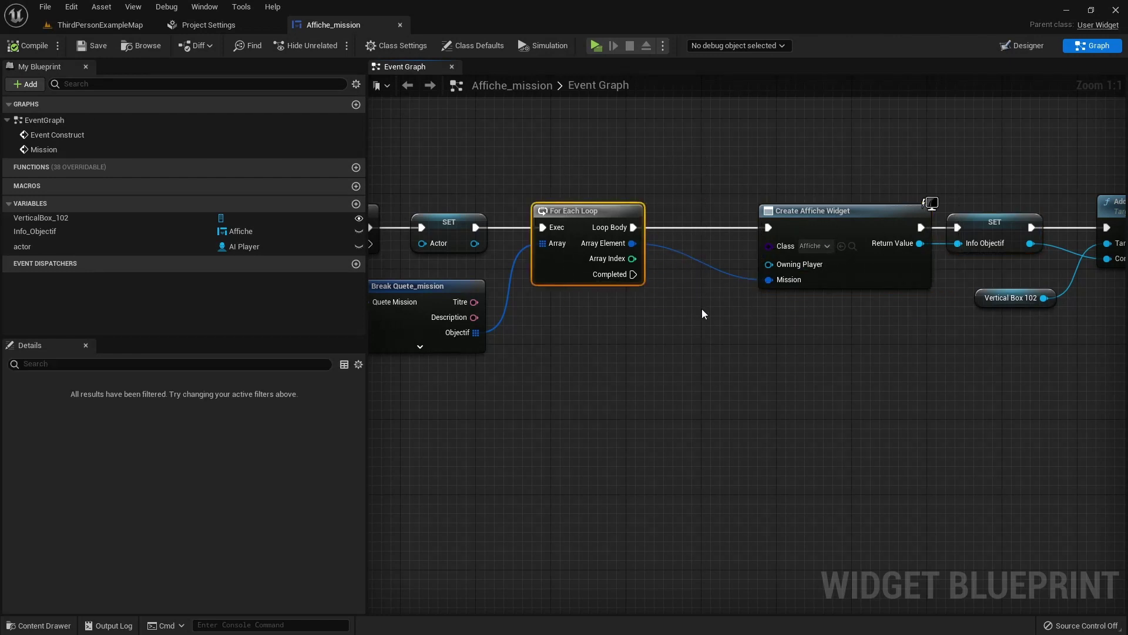
pyautogui.scroll(-2, 584, 175)
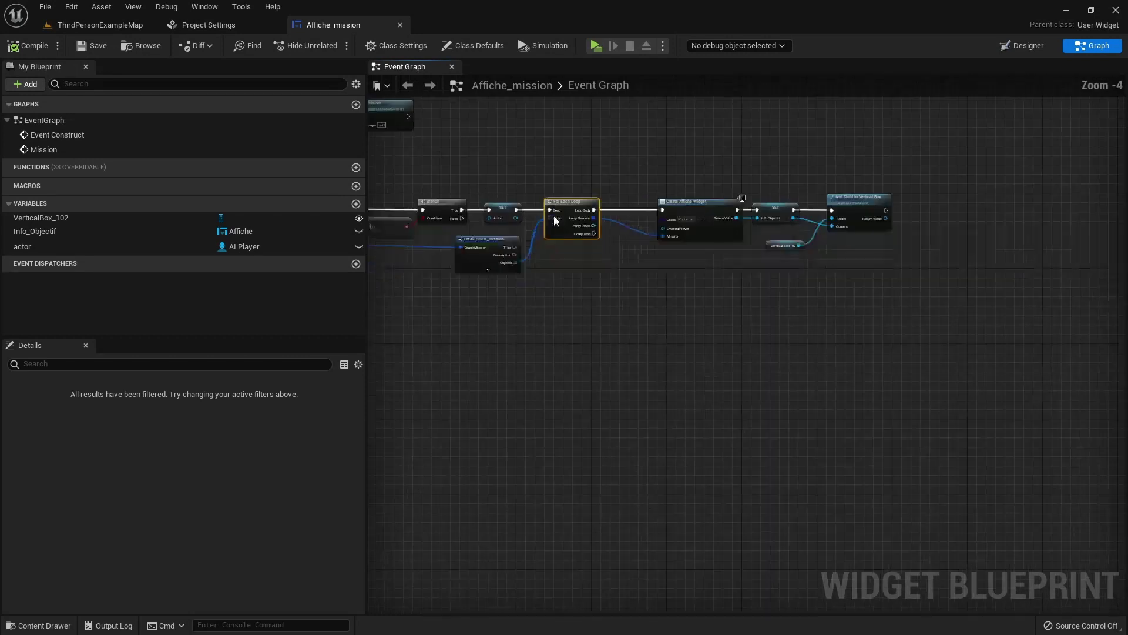
pyautogui.scroll(-2, 508, 247)
pyautogui.scroll(-2, 669, 276)
pyautogui.scroll(-1, 450, 202)
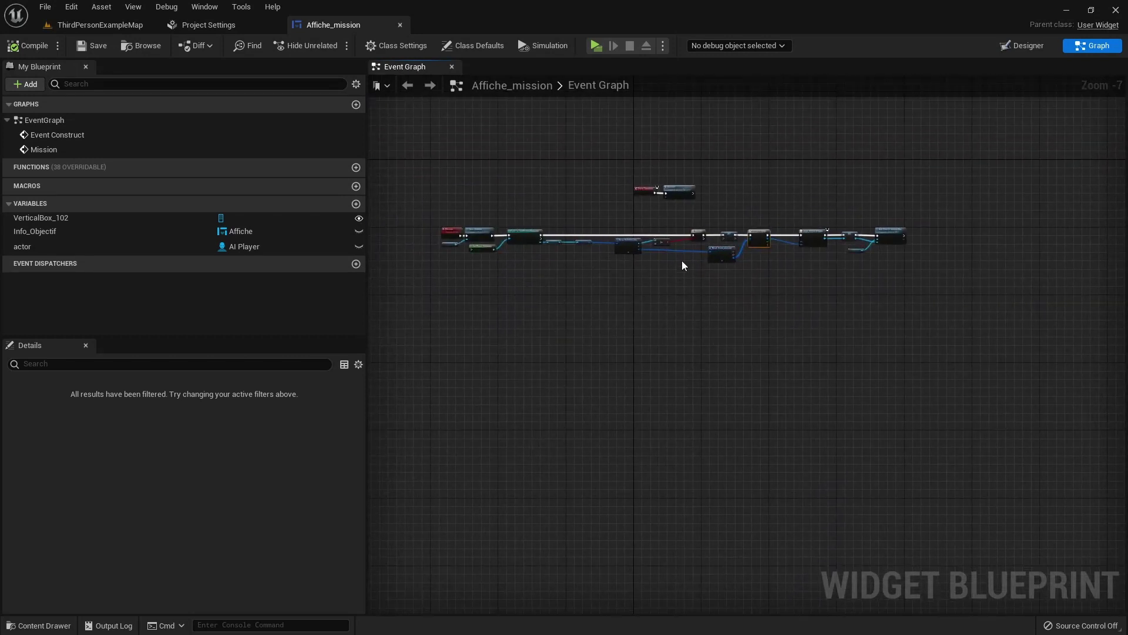
pyautogui.moveTo(439, 236); pyautogui.dragTo(907, 324)
# Refresh the For Each Loop node with Refresh Nodes.
pyautogui.scroll(2, 661, 322)
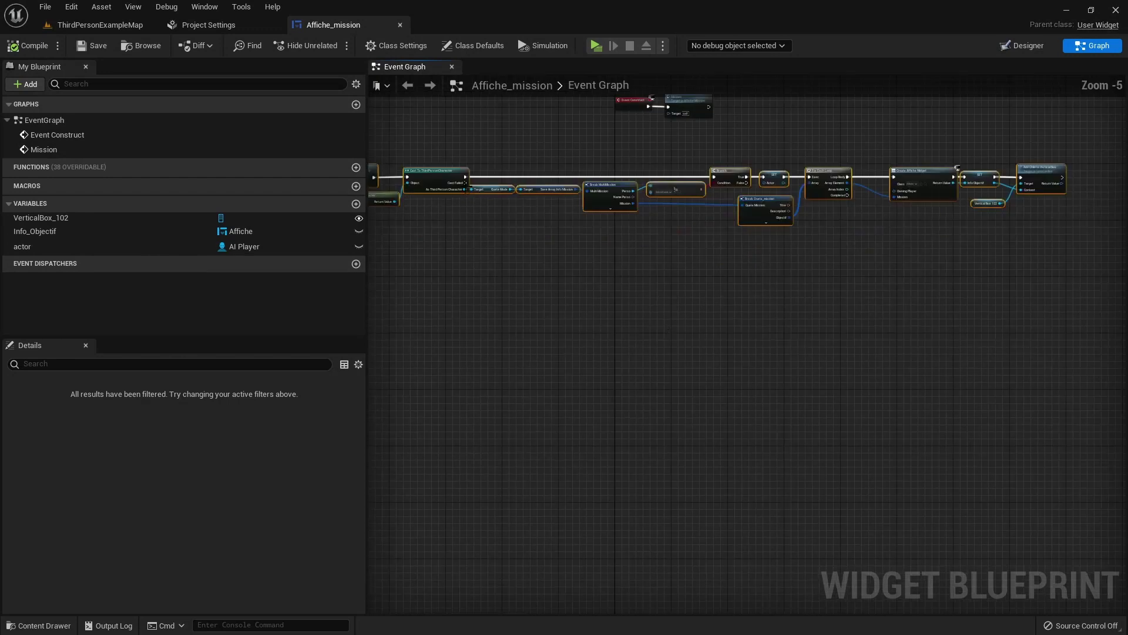
pyautogui.scroll(3, 608, 263)
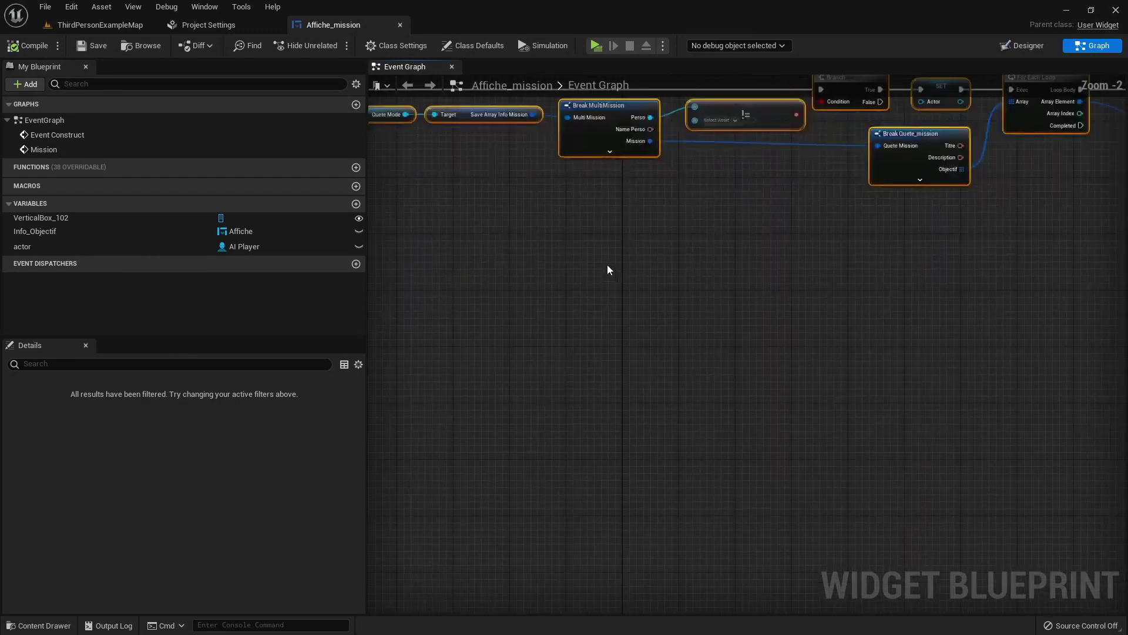
pyautogui.moveTo(623, 260); pyautogui.dragTo(428, 433, button='right')
pyautogui.scroll(2, 428, 433)
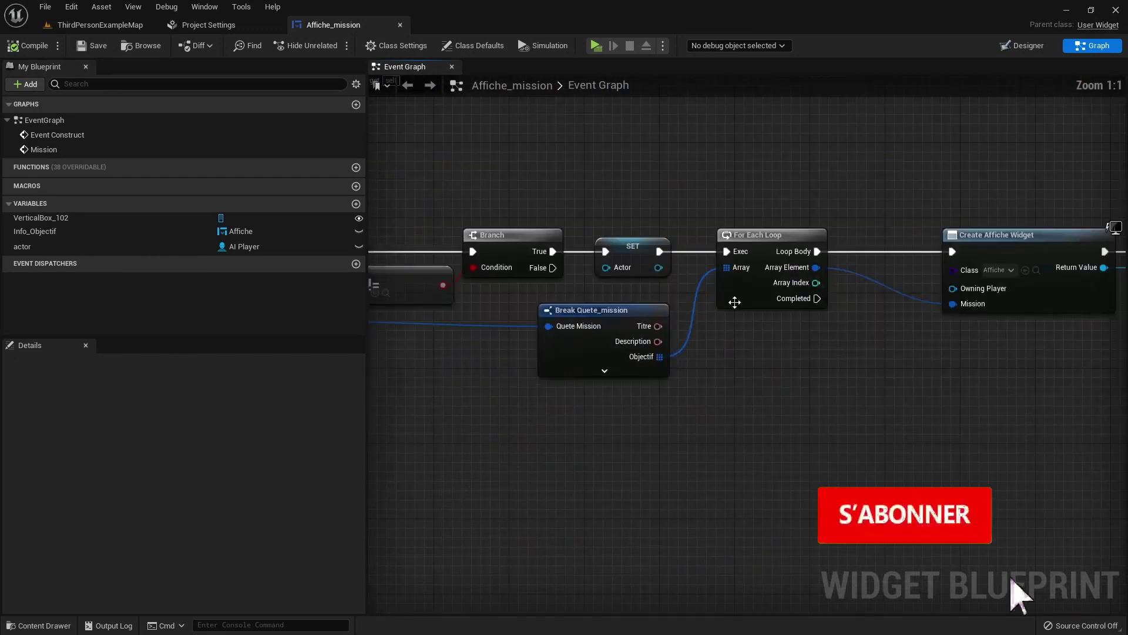
pyautogui.rightClick(761, 297)
pyautogui.click(792, 370)
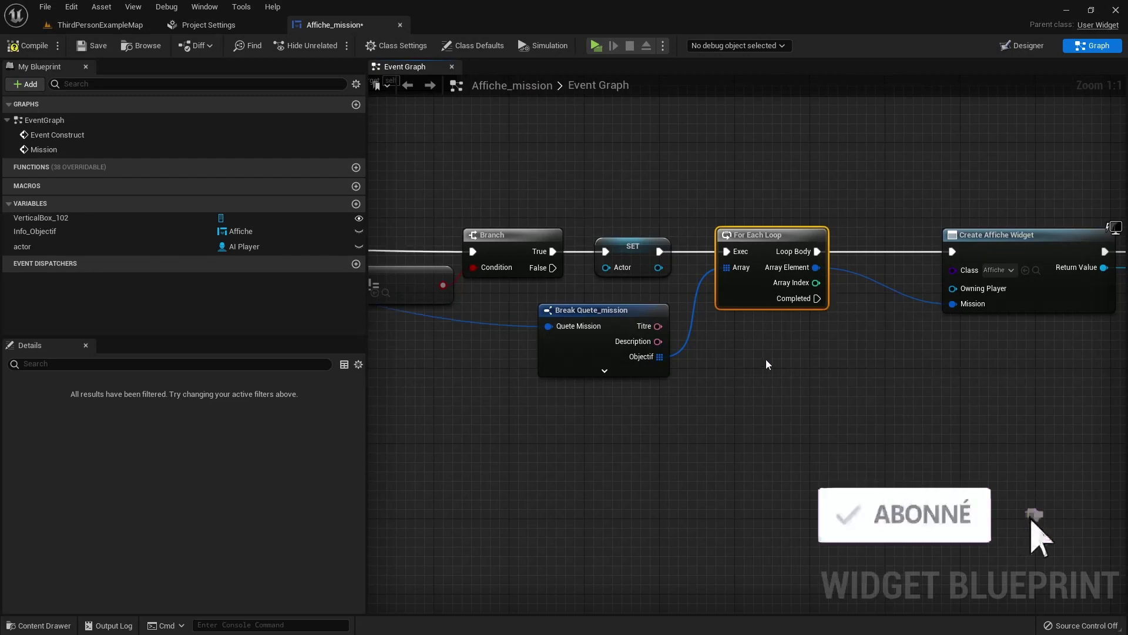
pyautogui.moveTo(767, 359); pyautogui.dragTo(630, 374, button='right')
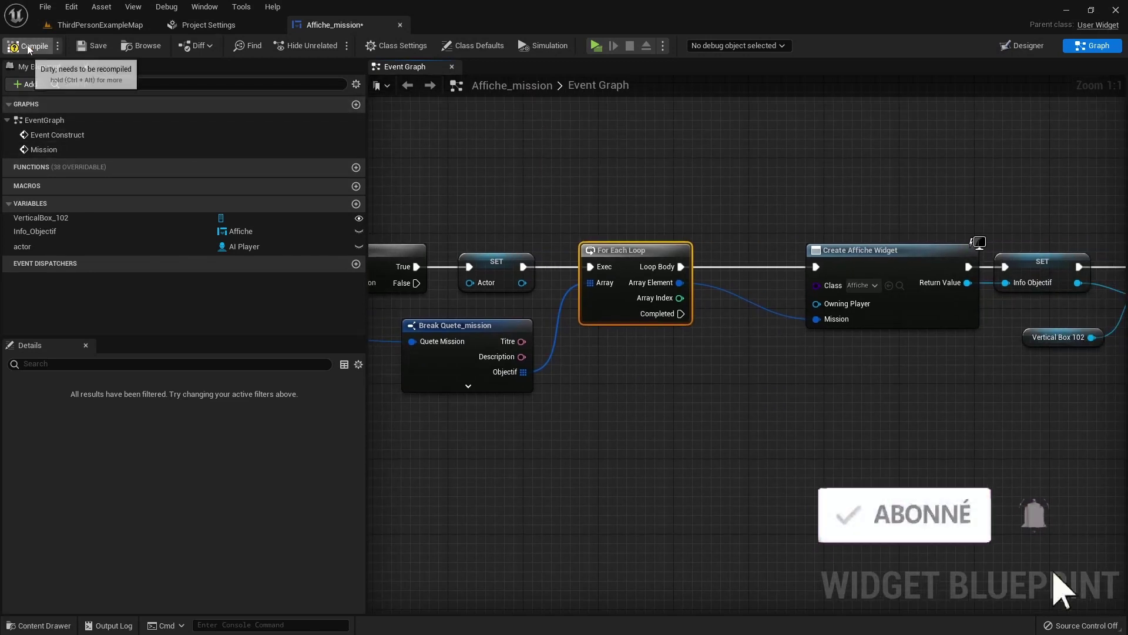
pyautogui.moveTo(674, 319); pyautogui.dragTo(530, 287, button='right')
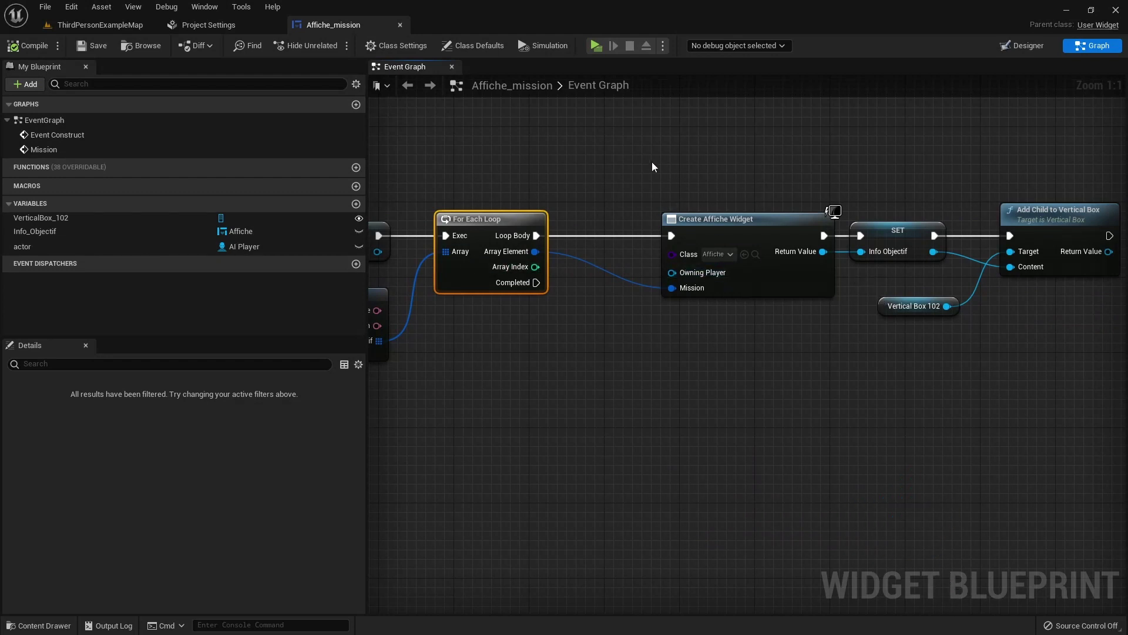
pyautogui.moveTo(652, 163); pyautogui.dragTo(845, 336)
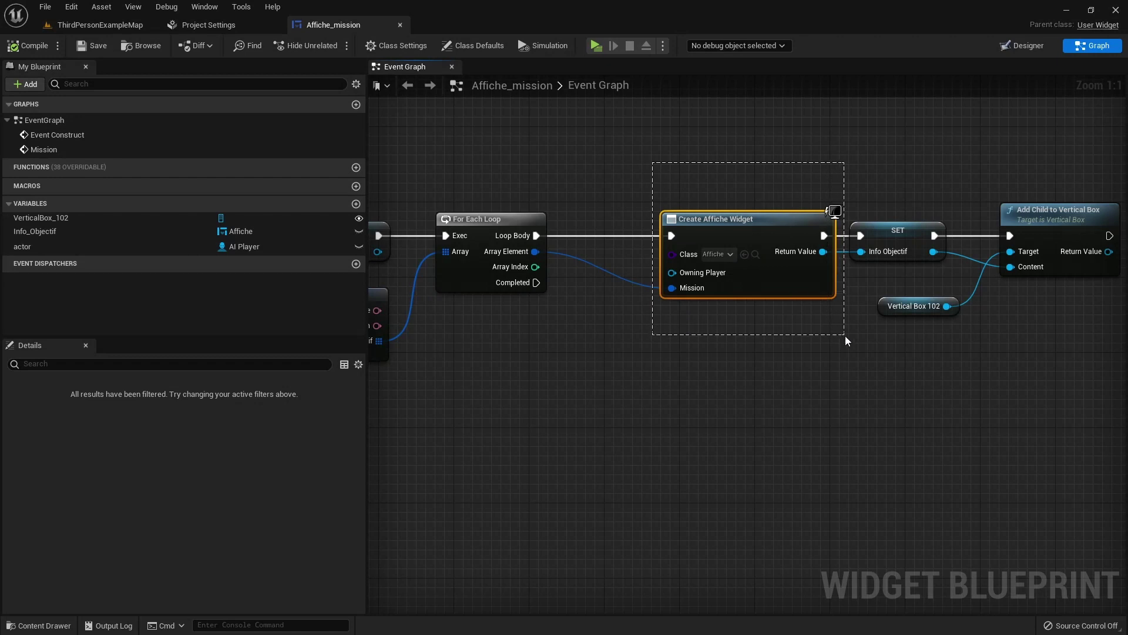
pyautogui.moveTo(648, 180)
pyautogui.mouseDown()
pyautogui.moveTo(859, 318)
pyautogui.moveTo(849, 323)
pyautogui.mouseUp()
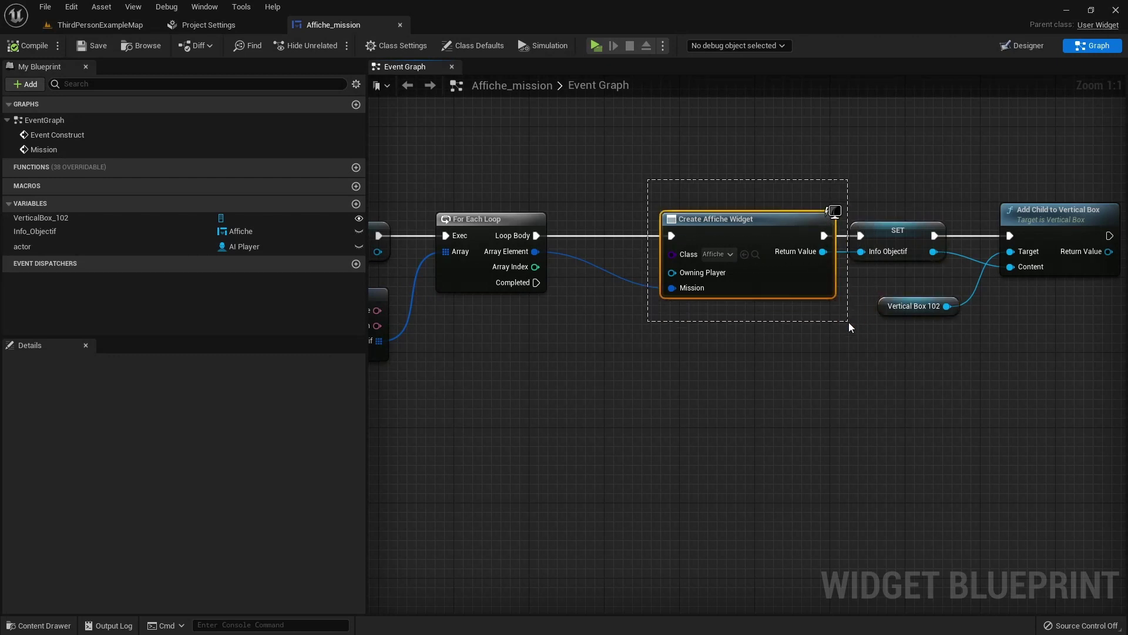
pyautogui.moveTo(849, 323); pyautogui.dragTo(850, 323)
pyautogui.rightClick(753, 277)
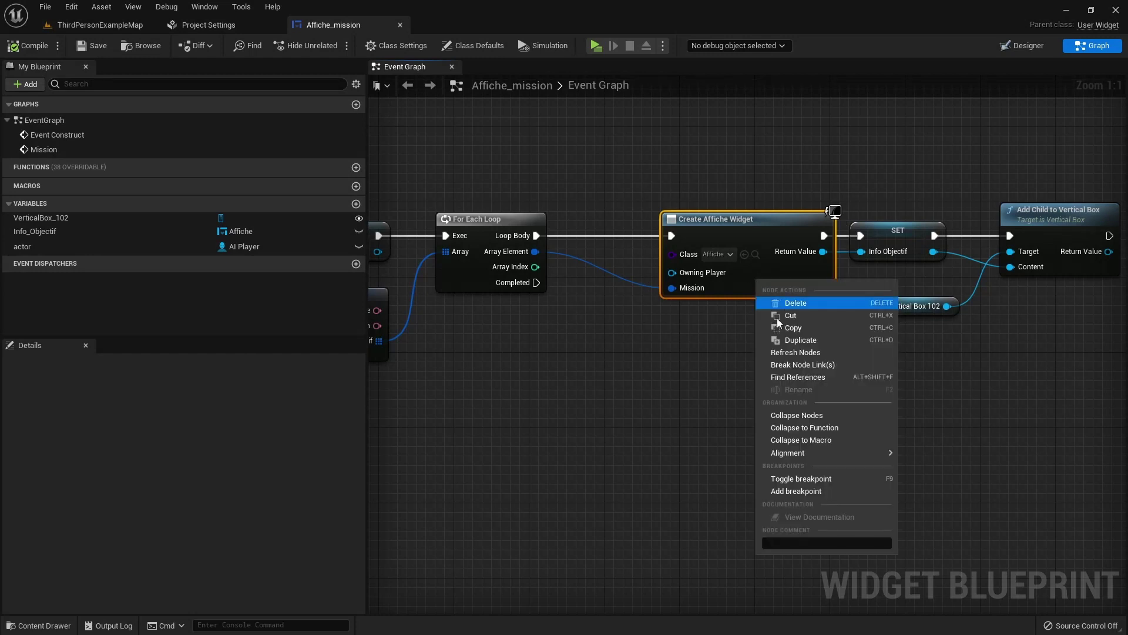
pyautogui.click(650, 352)
pyautogui.click(735, 264)
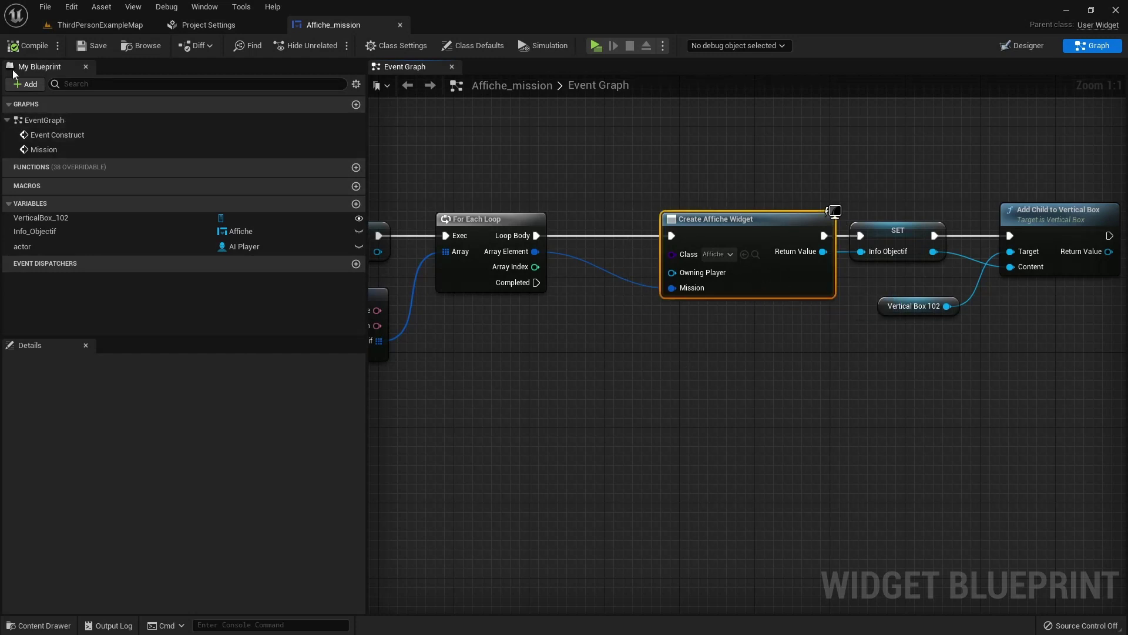
pyautogui.moveTo(660, 199); pyautogui.dragTo(777, 337)
# Close the Affiche_mission blueprint and launch ThirdPersonExampleMap in Standalone play.
pyautogui.click(400, 25)
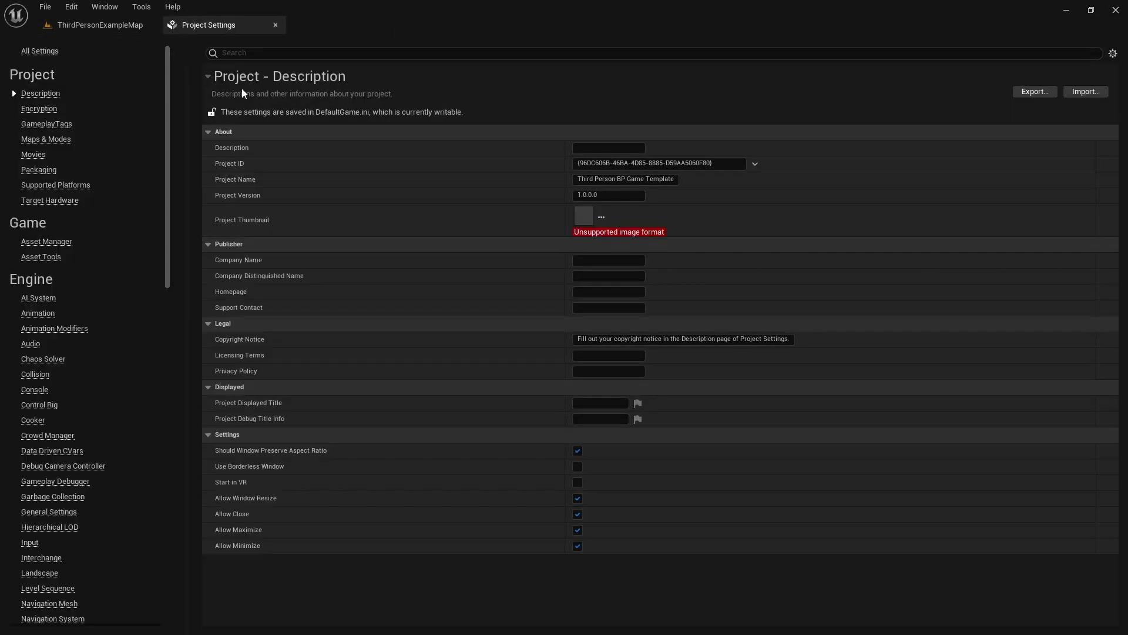
pyautogui.click(118, 23)
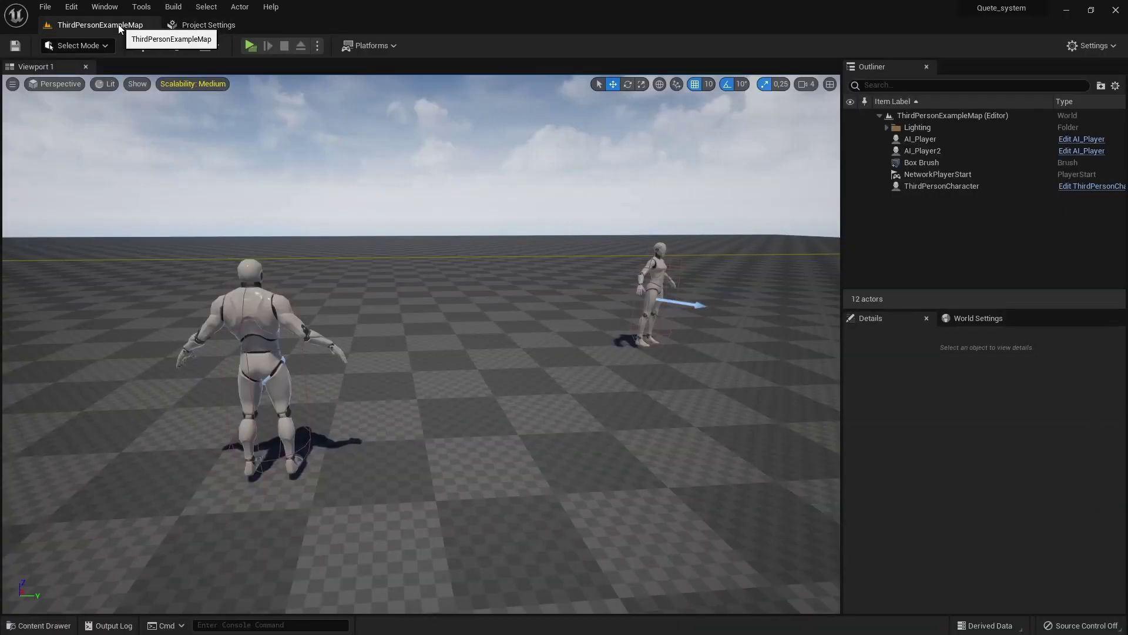
pyautogui.click(252, 51)
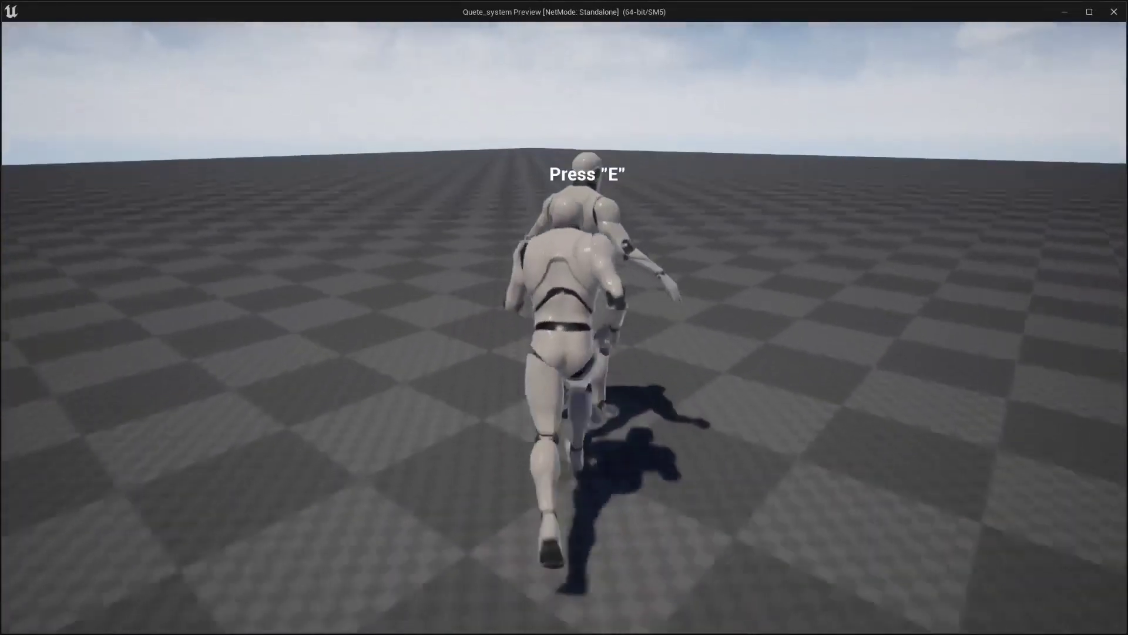
# Accept the first offered quest and check the first secondary quest in the journal.
pyautogui.press('e')
pyautogui.click(998, 532)
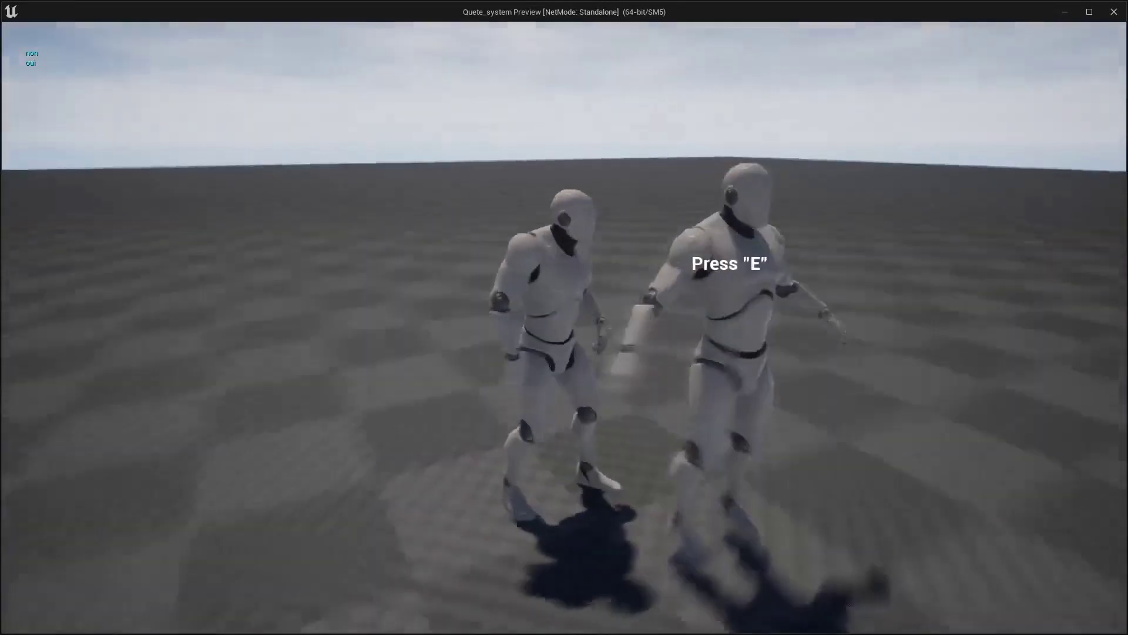
pyautogui.press('j')
pyautogui.click(376, 386)
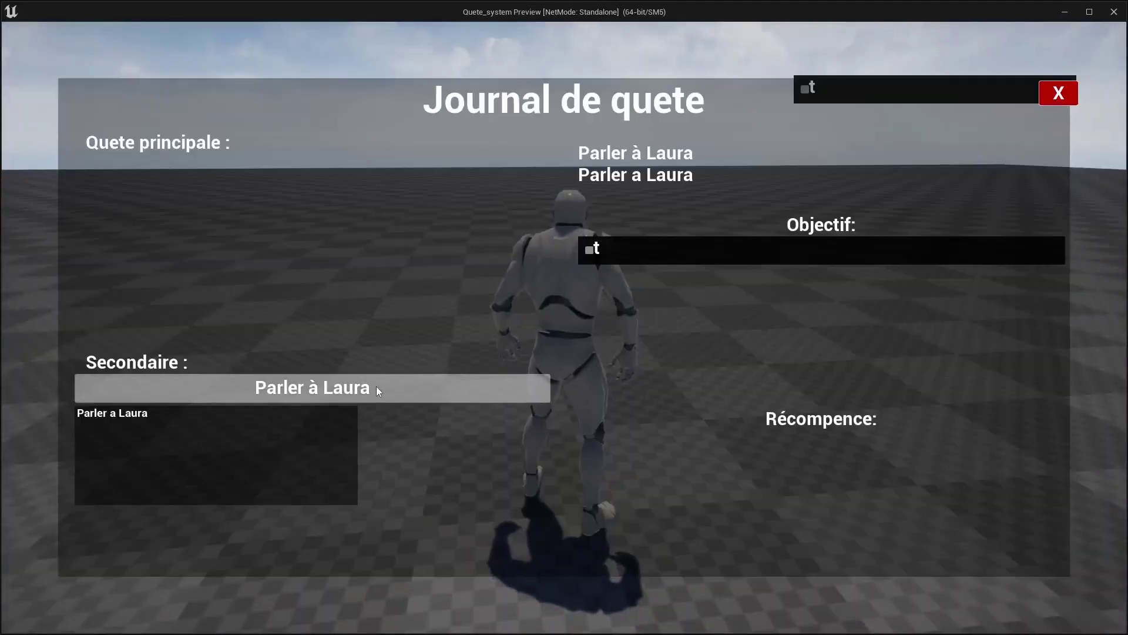
pyautogui.click(1055, 97)
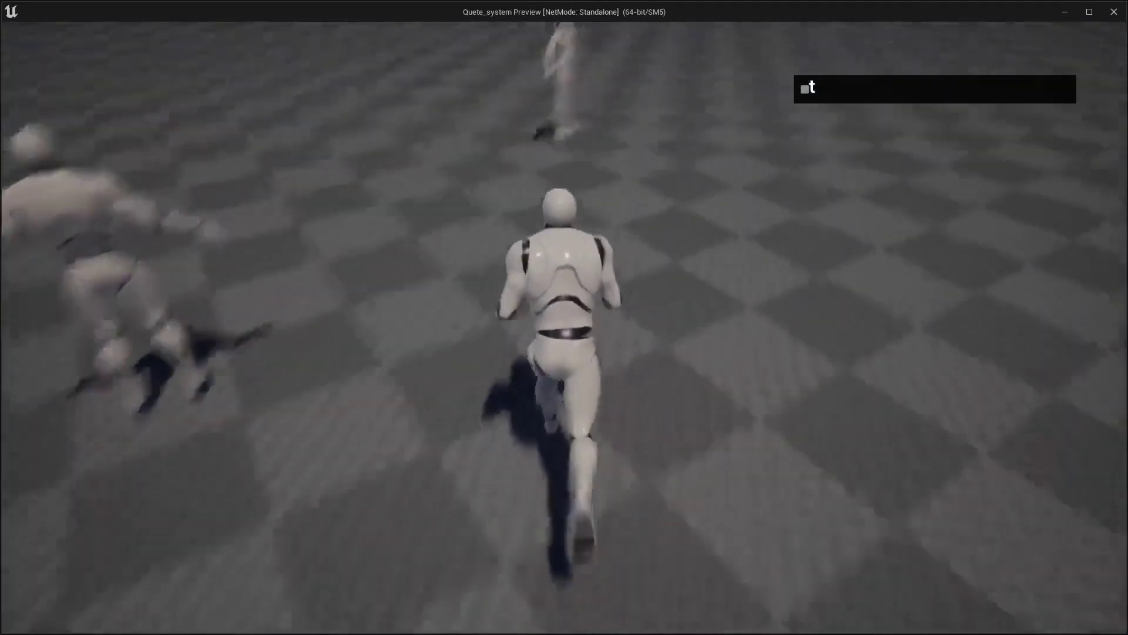
# Accept the Aller a quest and confirm its localisation objective in the journal.
pyautogui.press('e')
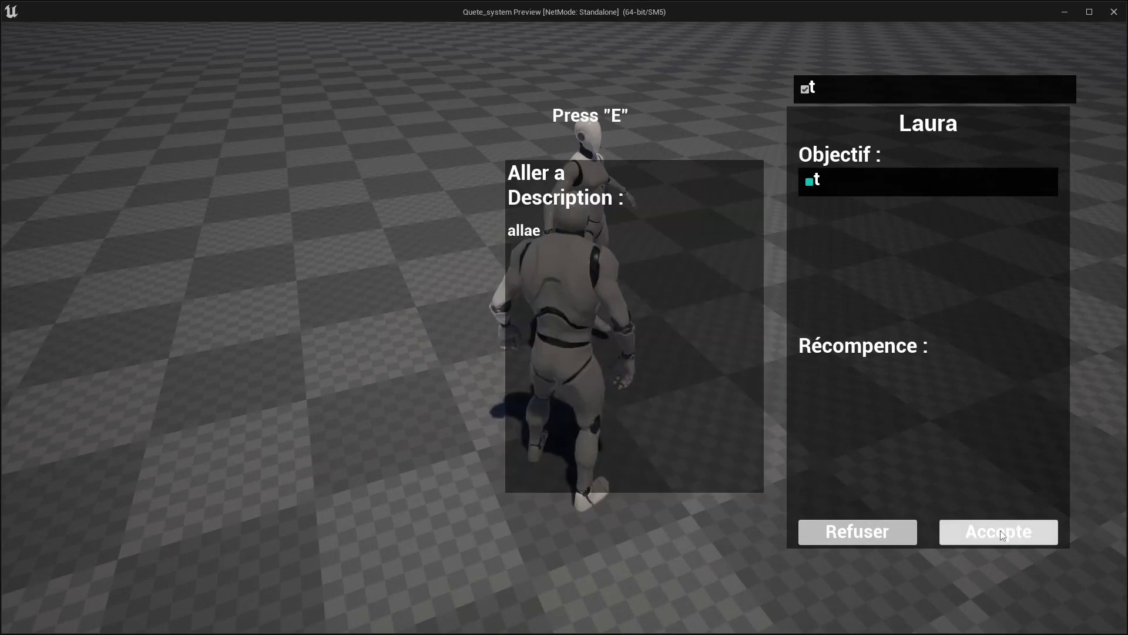
pyautogui.click(1000, 530)
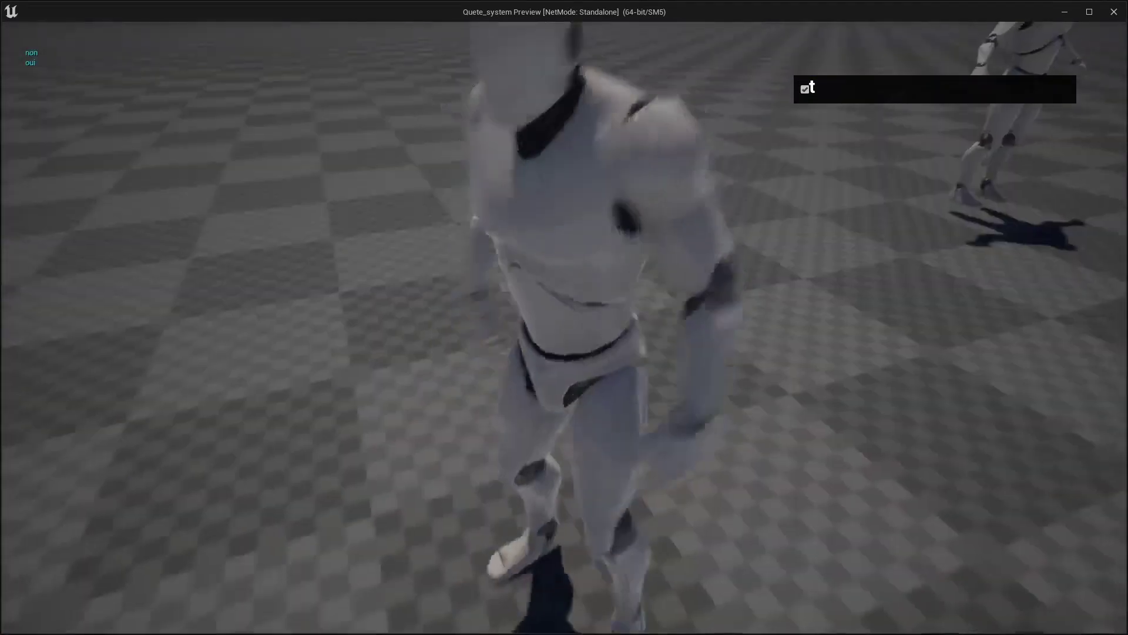
pyautogui.press('w')
pyautogui.press('j')
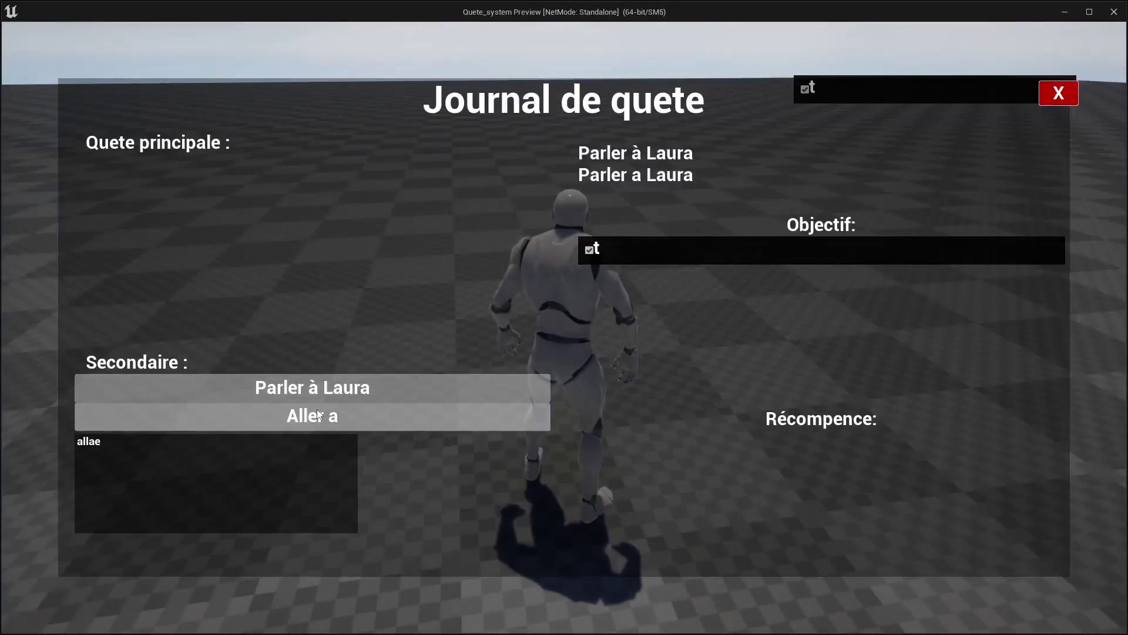
pyautogui.click(320, 416)
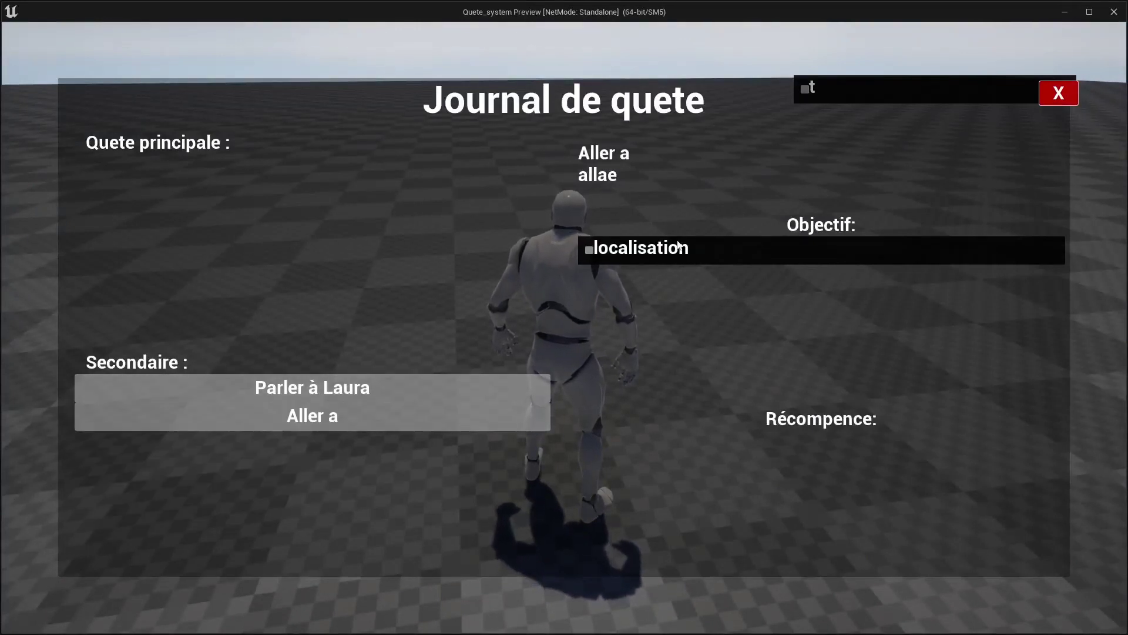
pyautogui.click(1058, 93)
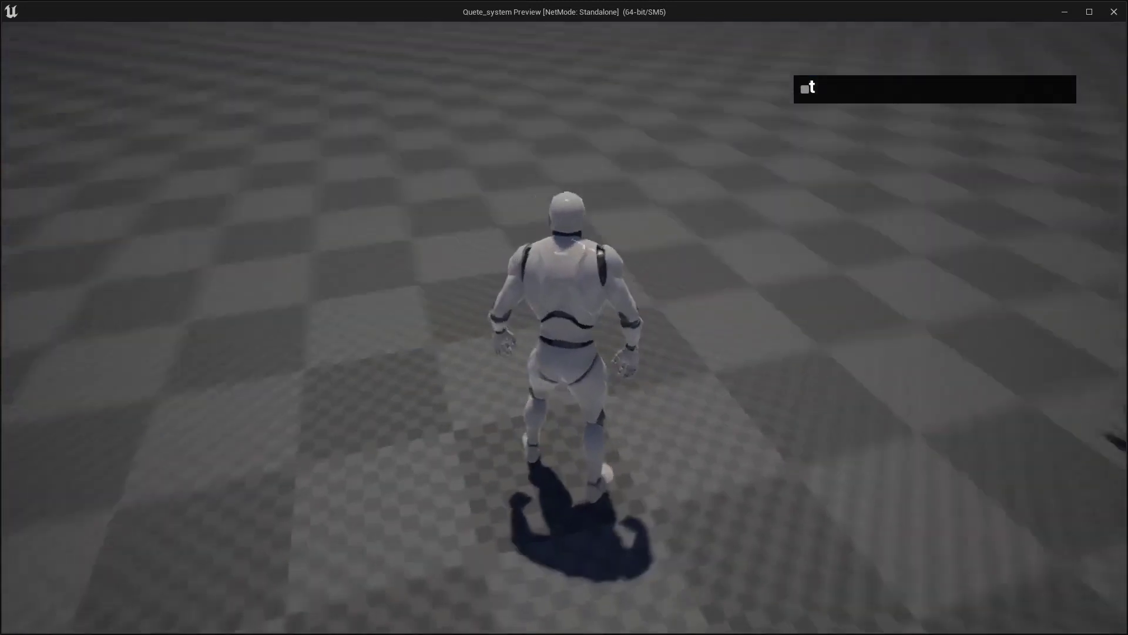
# Recheck the first secondary quest in the journal, then stop the play session.
pyautogui.press('j')
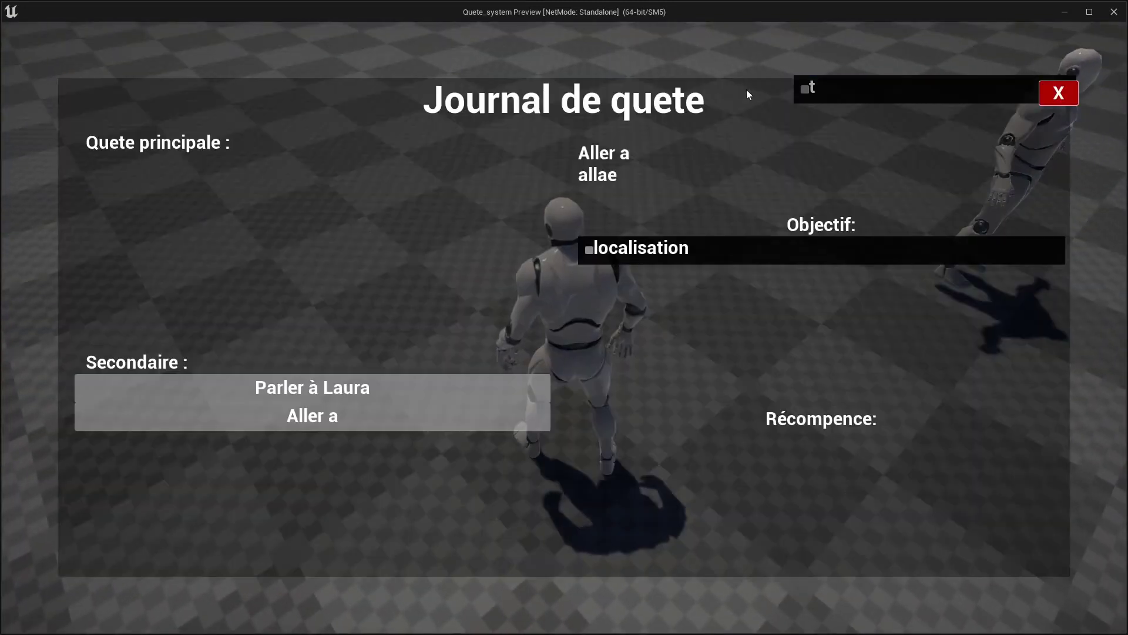
pyautogui.click(305, 382)
pyautogui.press('Escape')
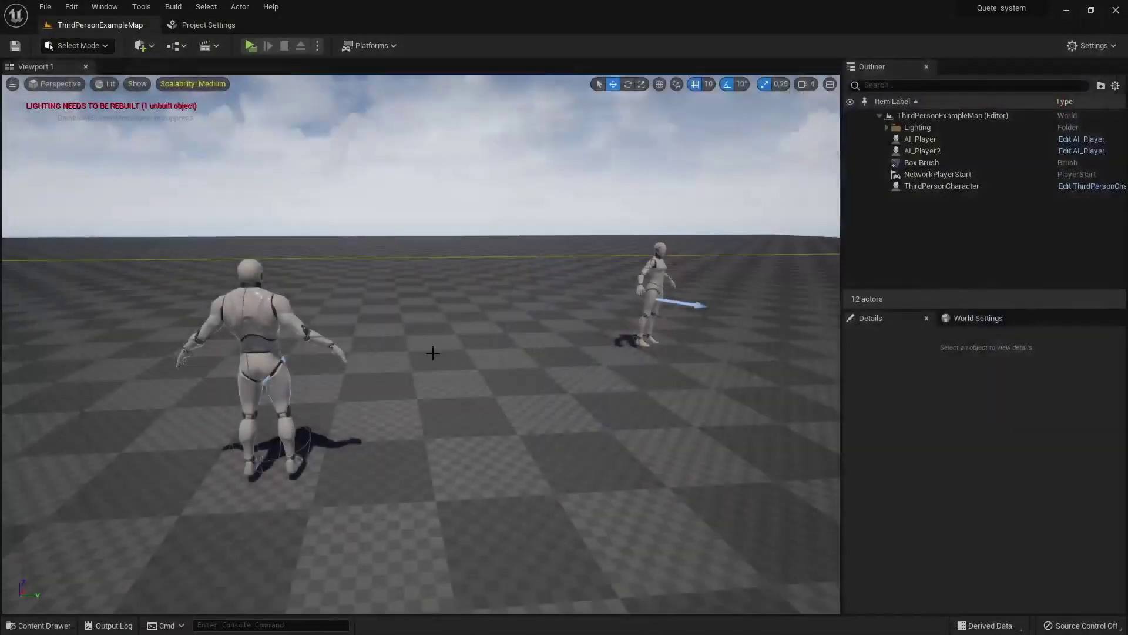
# Create an Actor Blueprint Class named Locatisation in the QueteSystem folder.
pyautogui.click(30, 625)
pyautogui.click(247, 450)
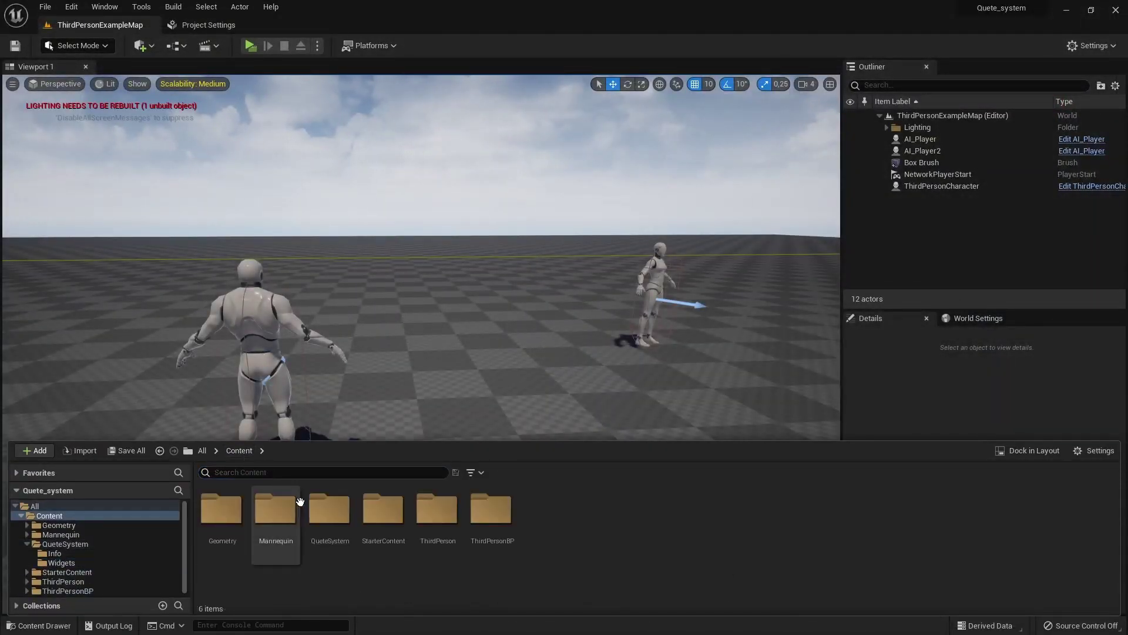
pyautogui.doubleClick(327, 510)
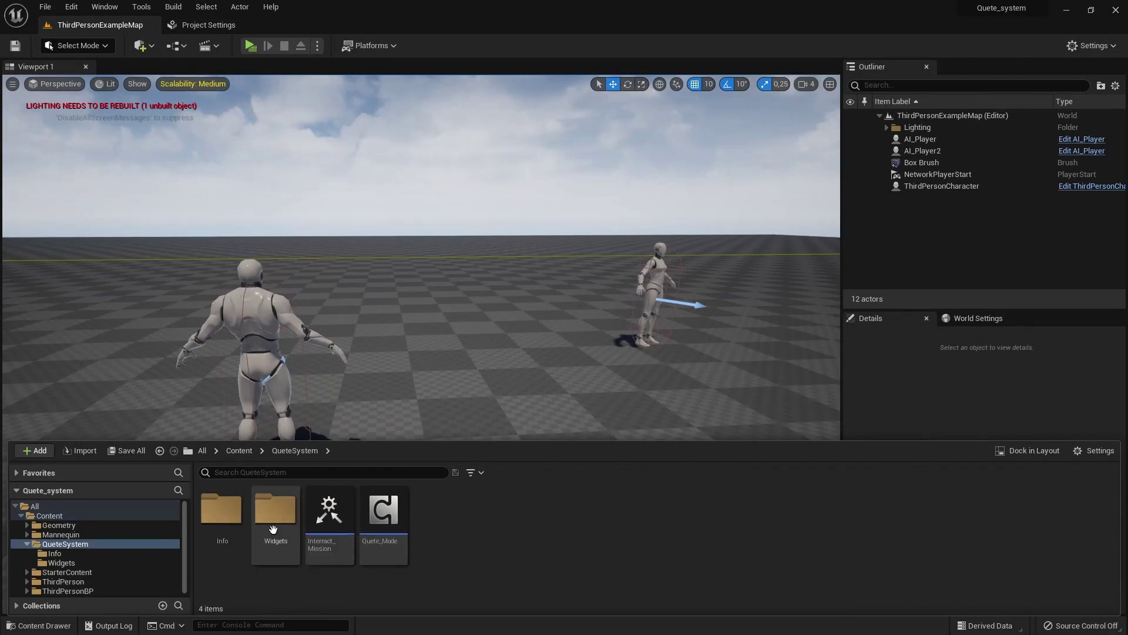
pyautogui.rightClick(451, 523)
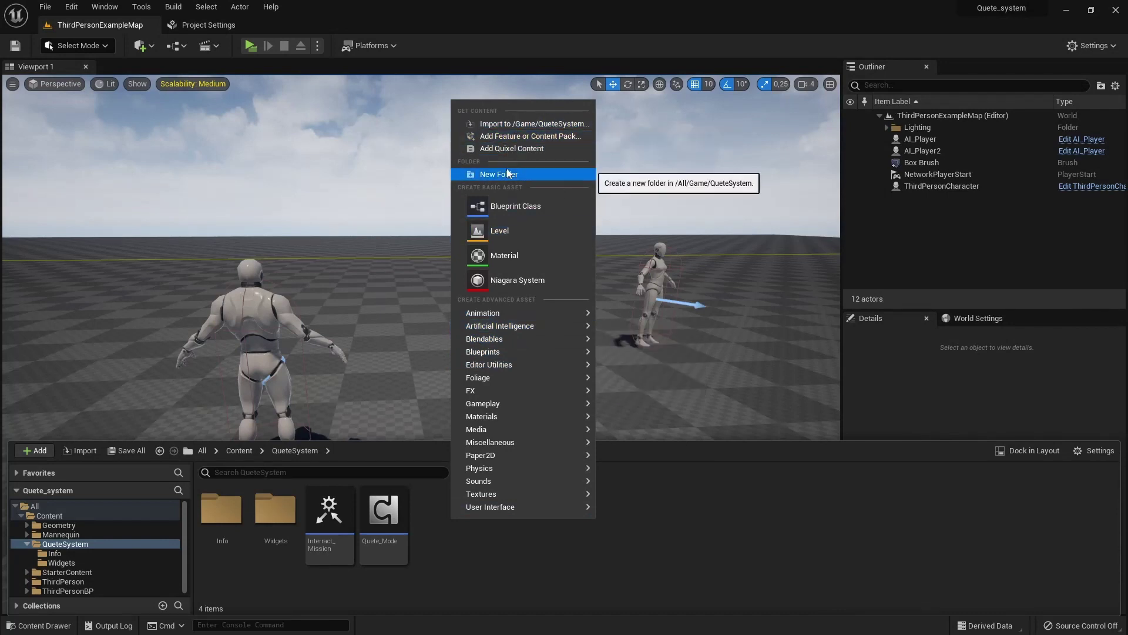
pyautogui.click(516, 206)
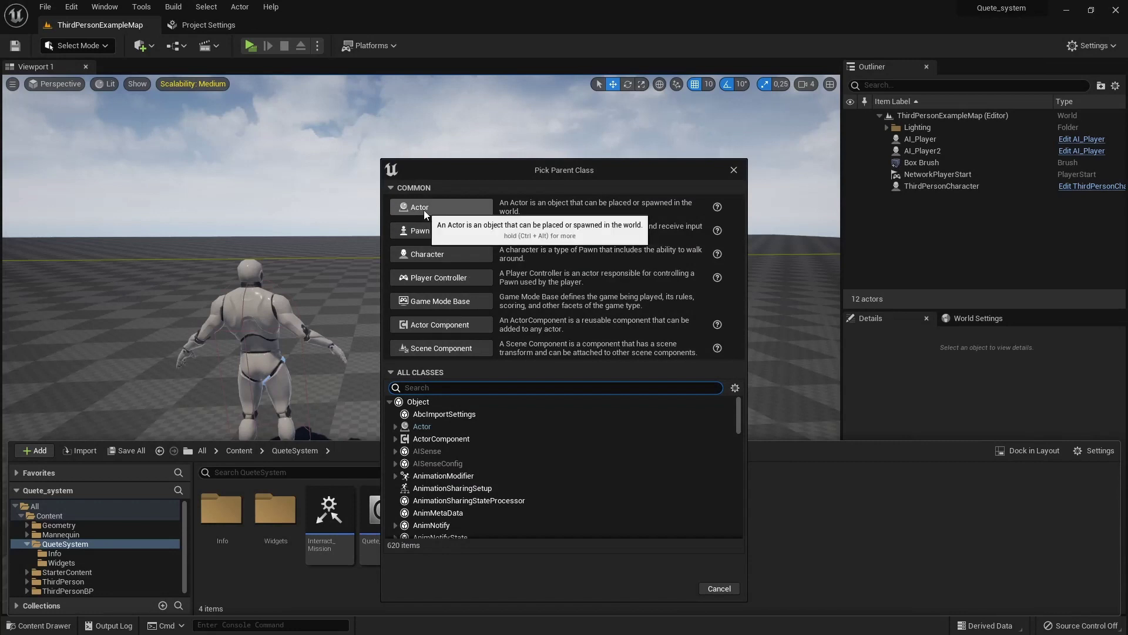
pyautogui.click(424, 210)
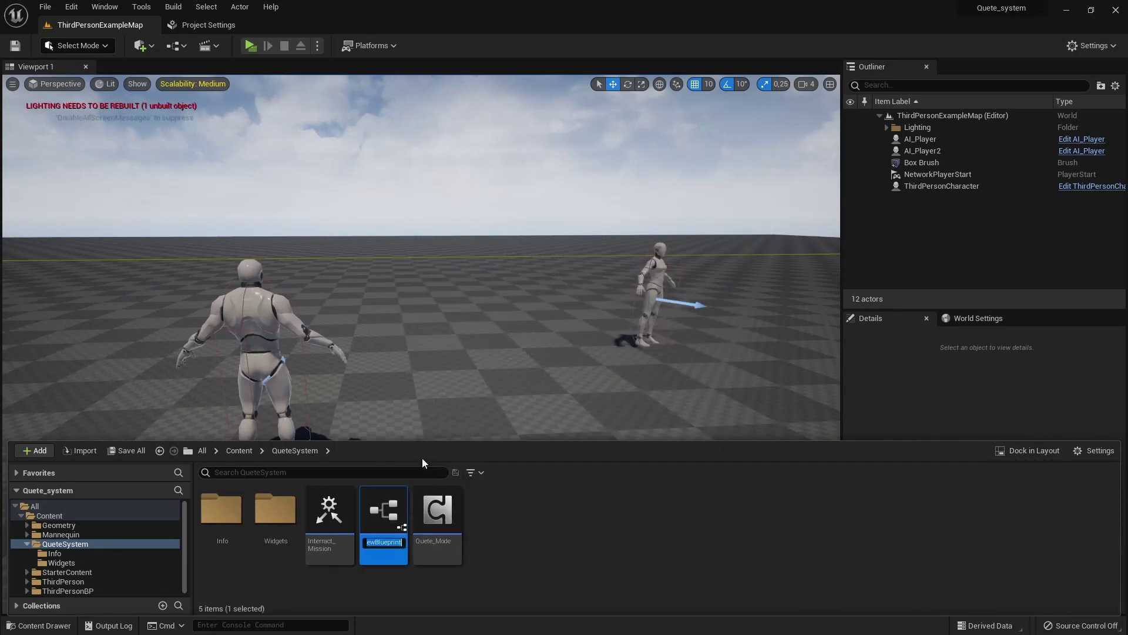
pyautogui.write('Loc')
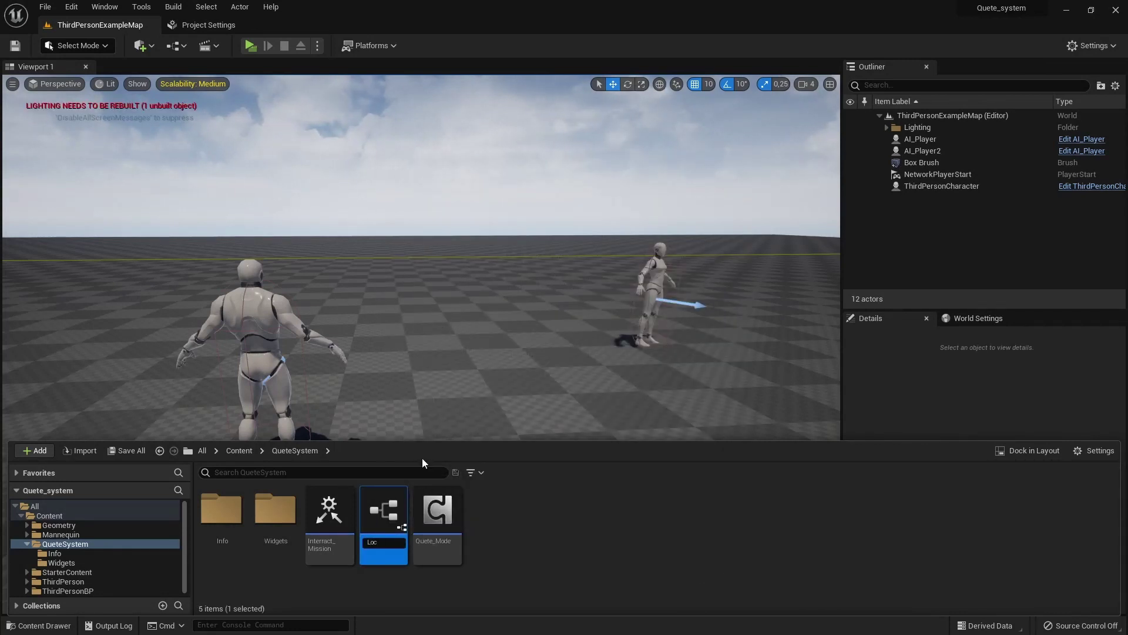
pyautogui.write('atisat')
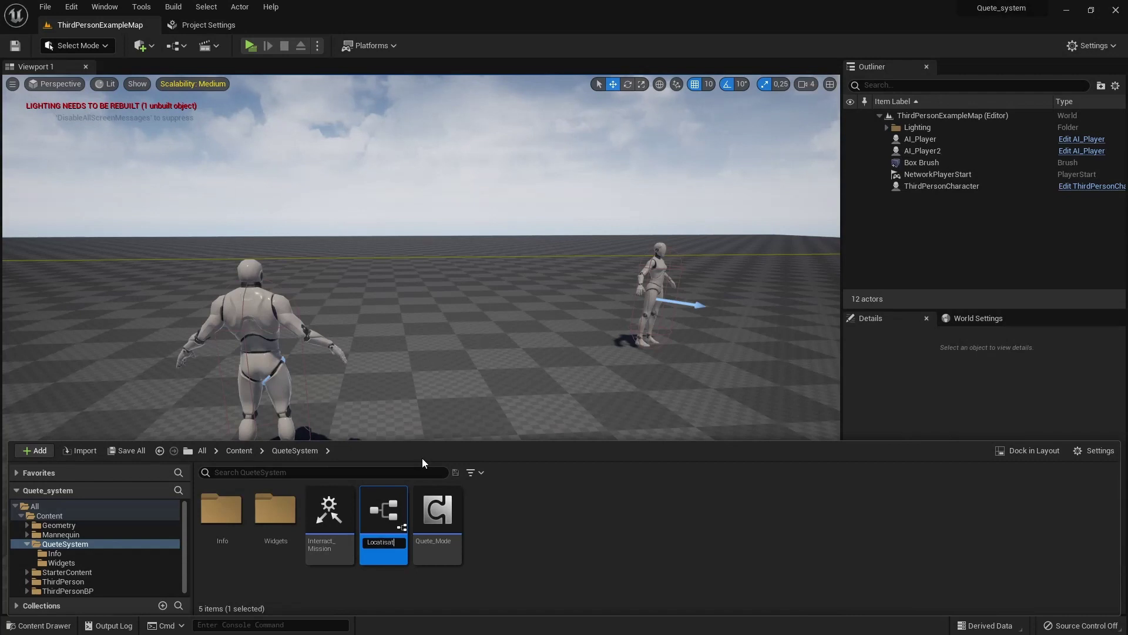
pyautogui.write('ion')
pyautogui.press('Return')
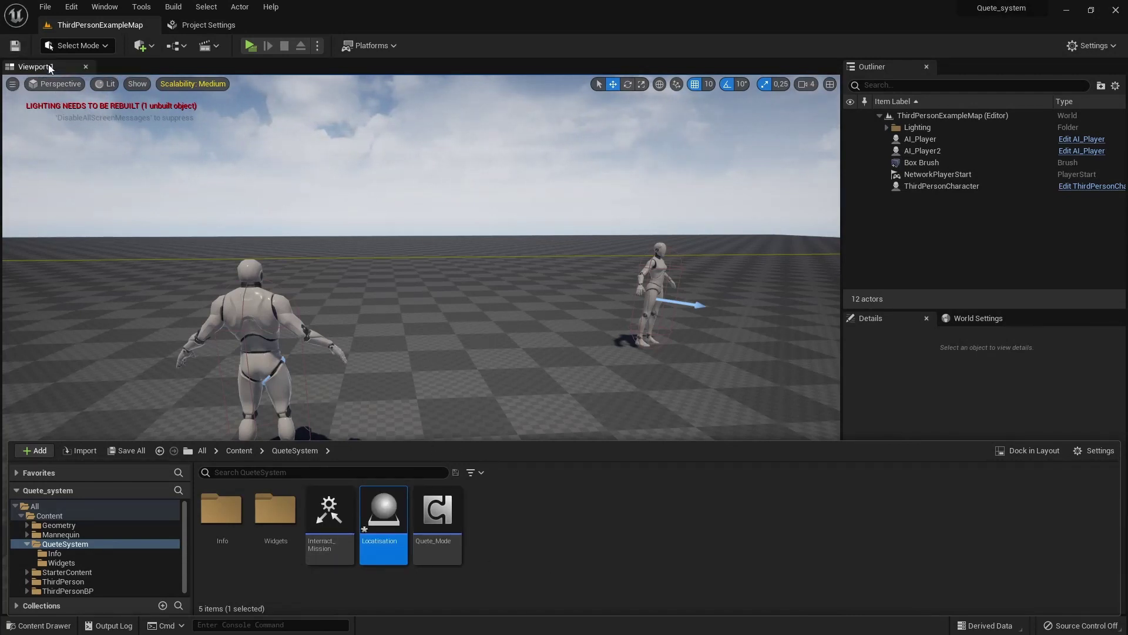
# Save the new Locatisation Blueprint with Save All and open it in the Blueprint editor.
pyautogui.click(24, 48)
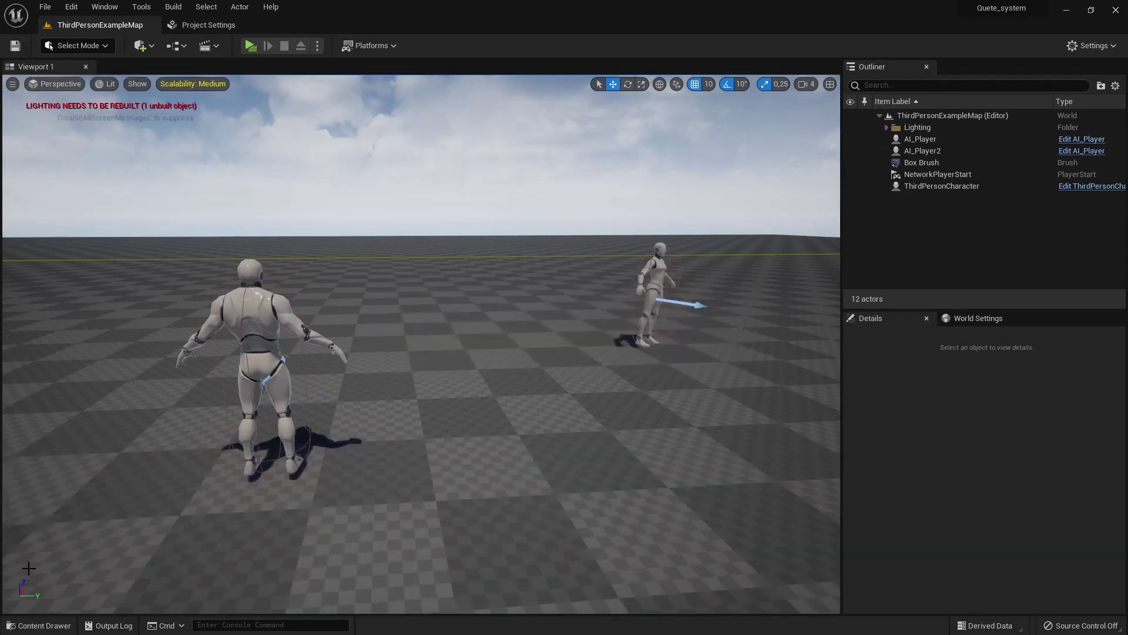
pyautogui.click(38, 626)
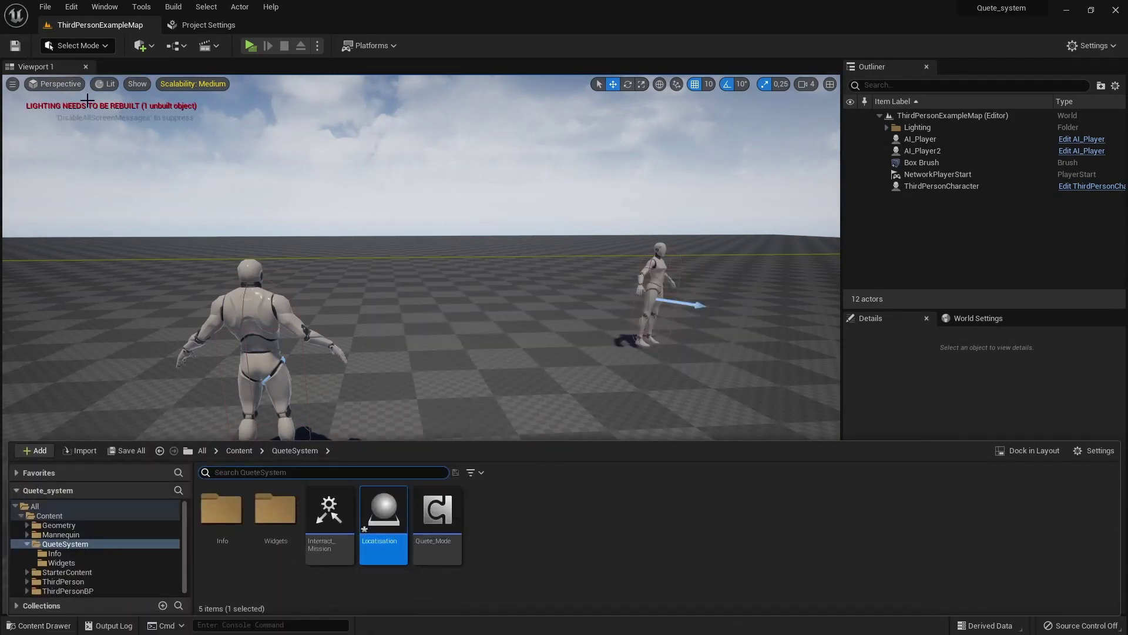
pyautogui.click(15, 46)
pyautogui.click(65, 622)
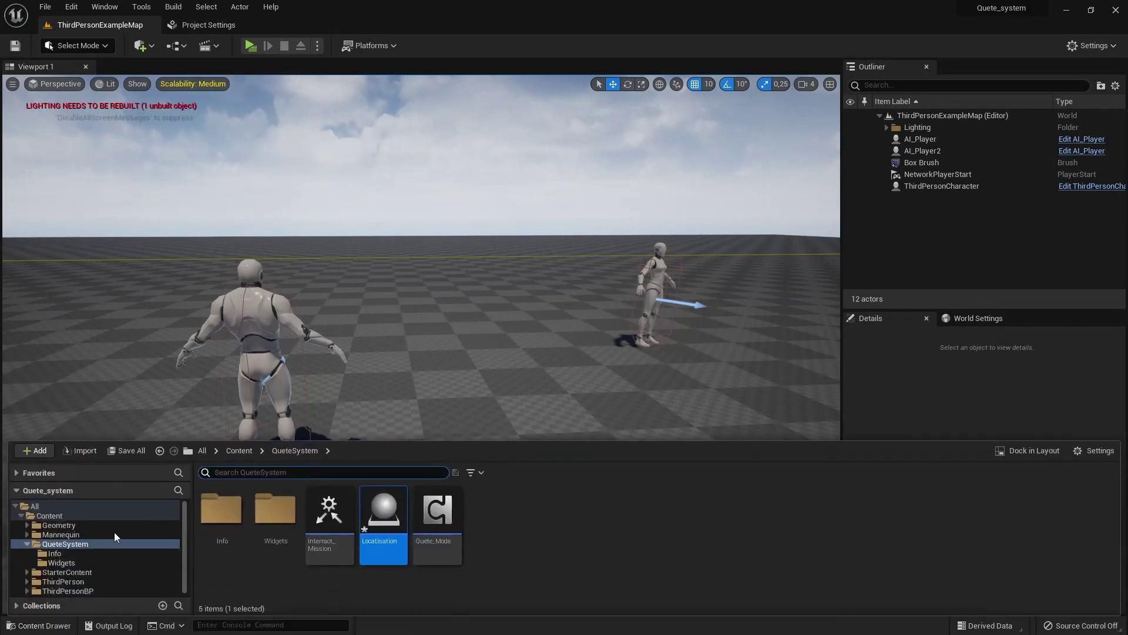
pyautogui.click(130, 452)
pyautogui.click(642, 457)
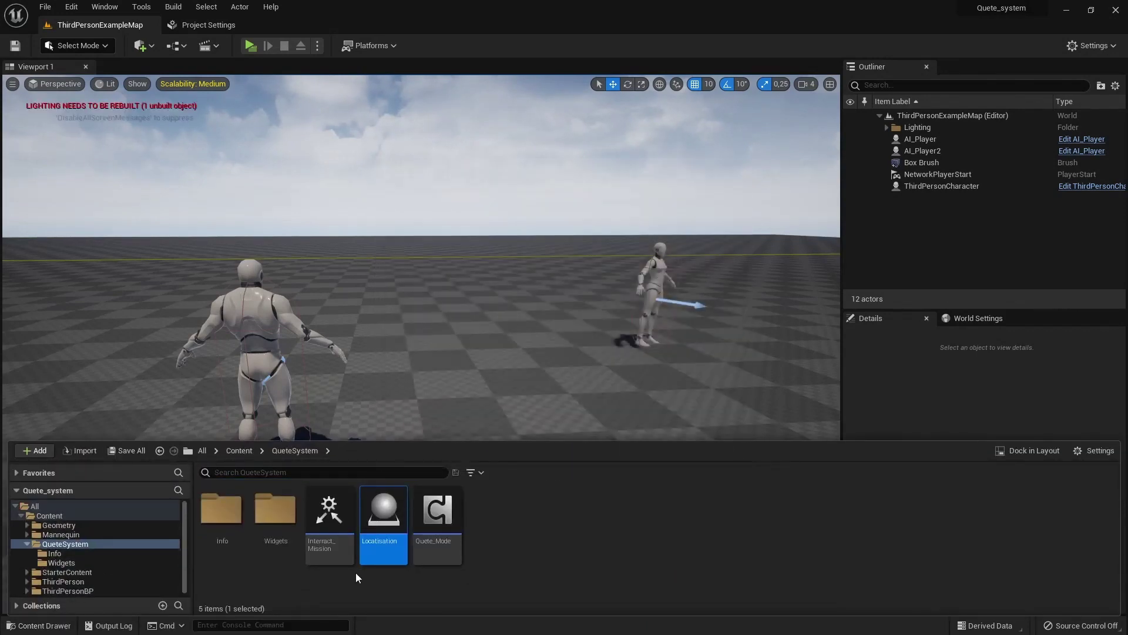
pyautogui.doubleClick(374, 540)
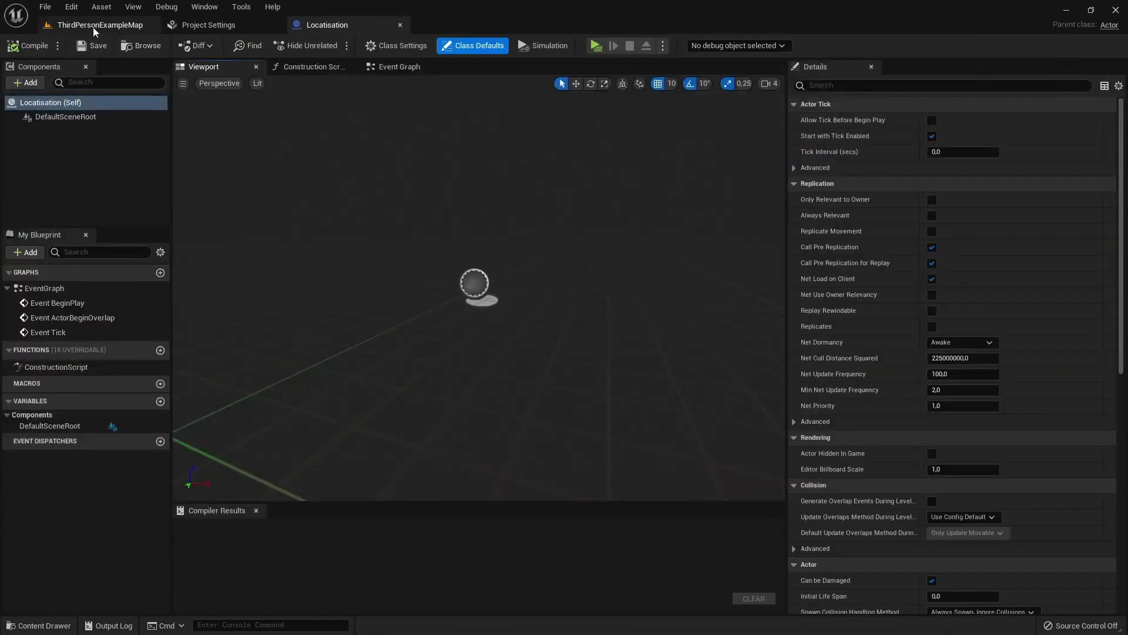
# Dock the Locatisation editor as a tab and add the Starter Content pack via Add Feature or Content Pack.
pyautogui.click(93, 26)
pyautogui.click(46, 626)
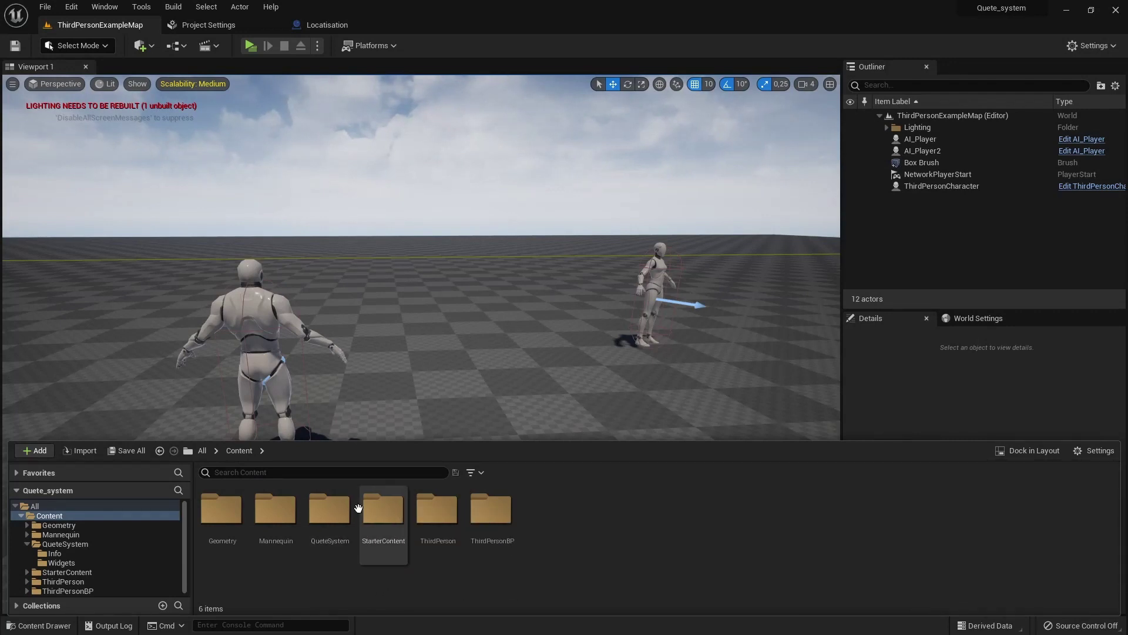
pyautogui.click(41, 452)
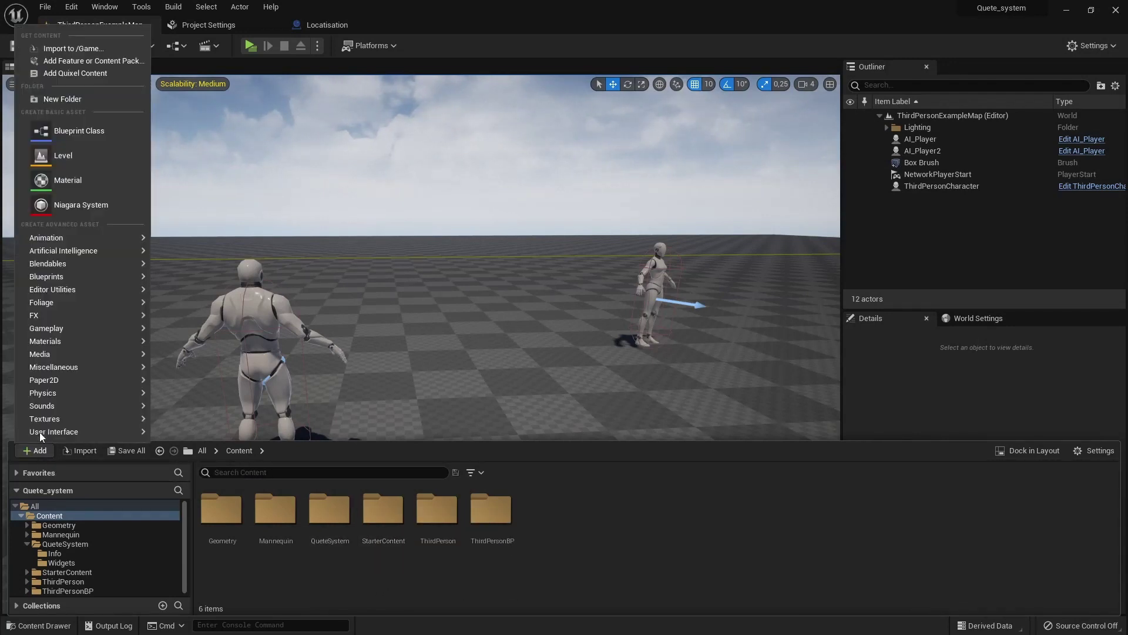
pyautogui.click(84, 62)
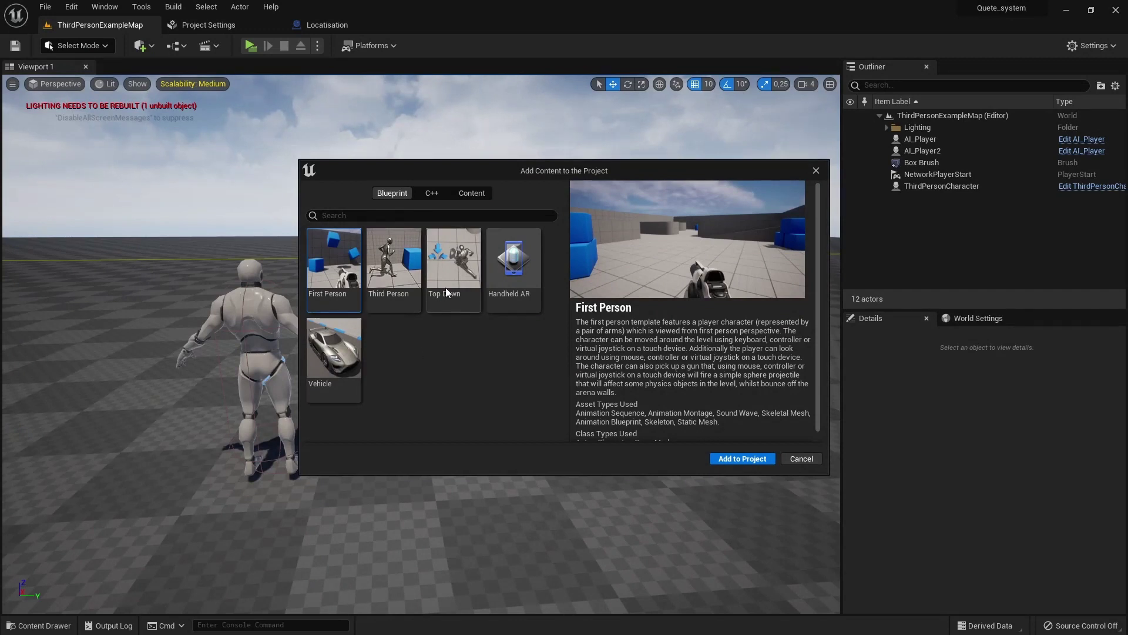
pyautogui.click(430, 194)
pyautogui.click(471, 193)
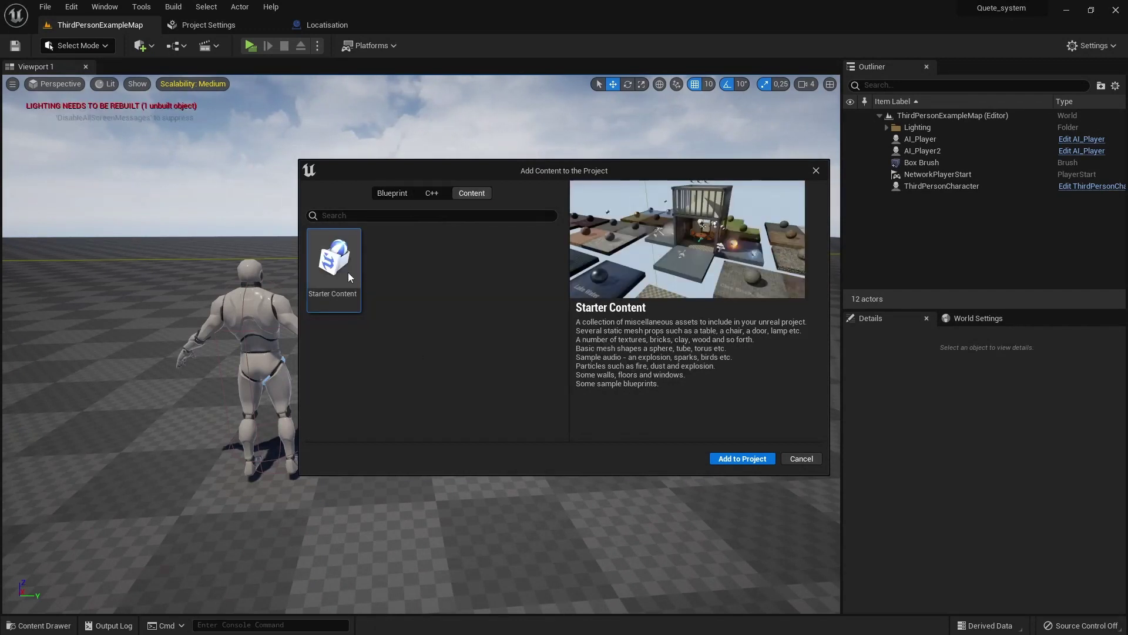
pyautogui.click(8, 625)
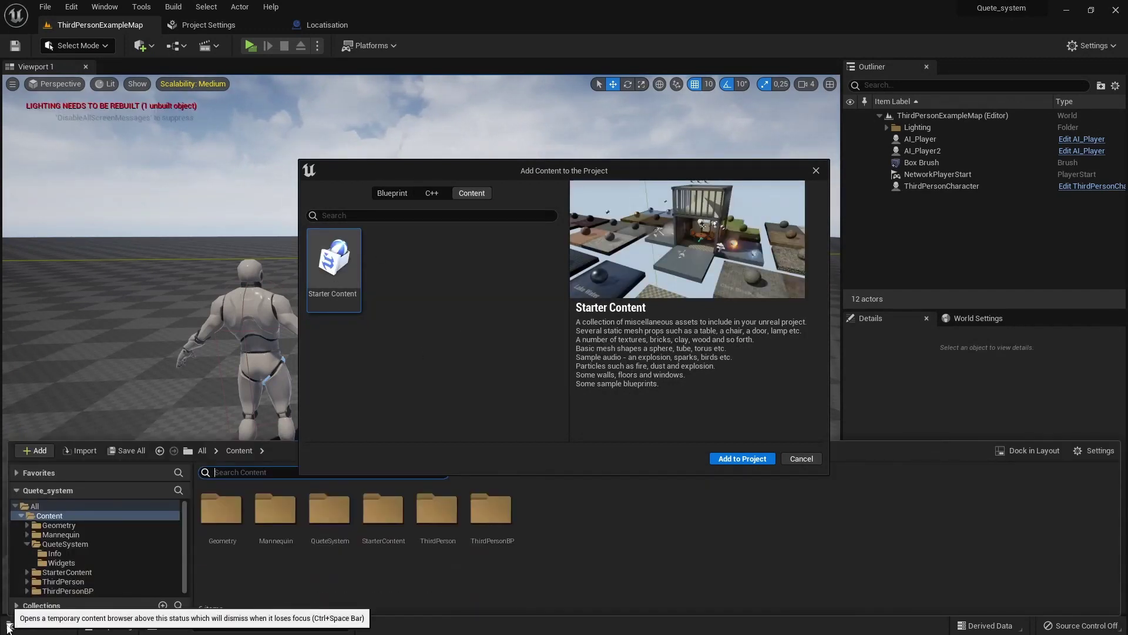
pyautogui.click(361, 339)
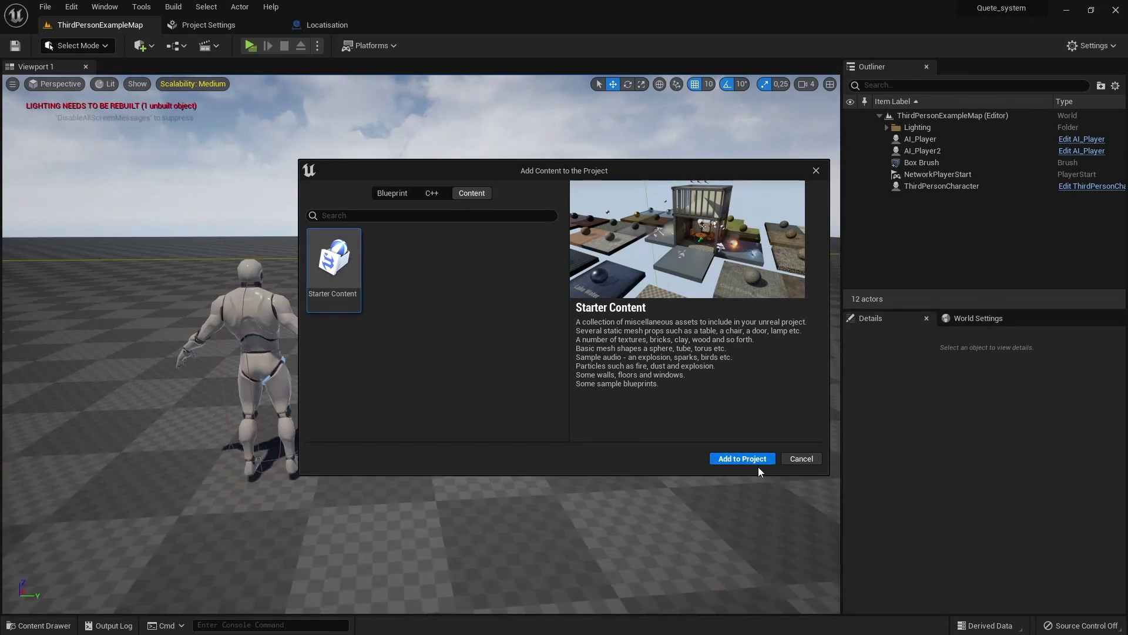
pyautogui.click(816, 171)
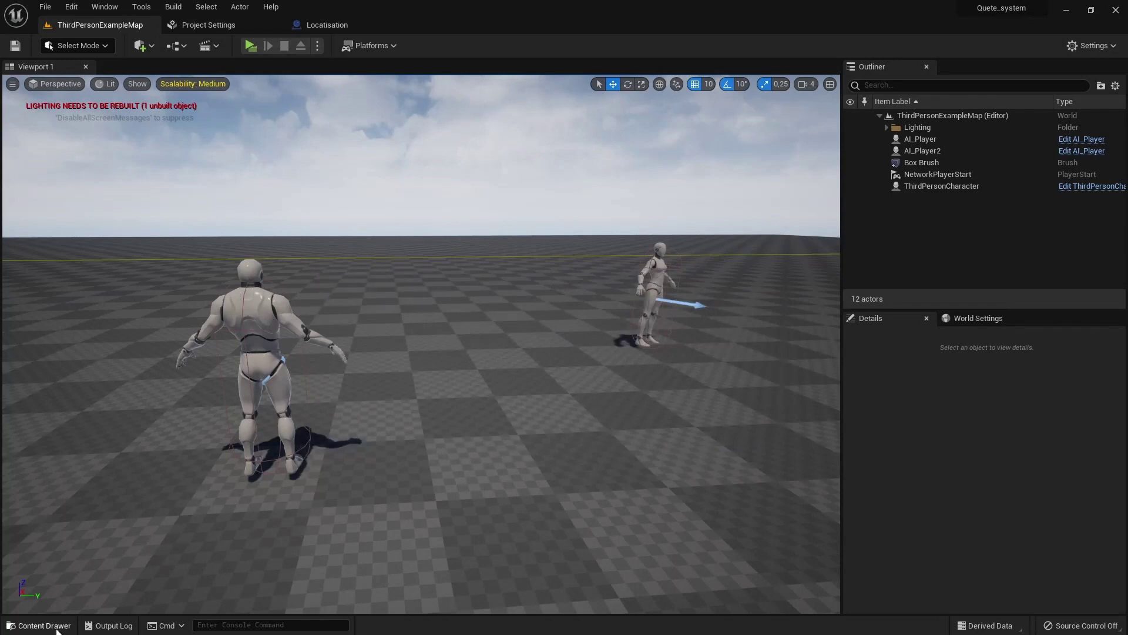
pyautogui.click(38, 625)
# Place SM_Chair from StarterContent > Props behind the mannequin, focus on it, and return to Locatisation.
pyautogui.doubleClick(383, 510)
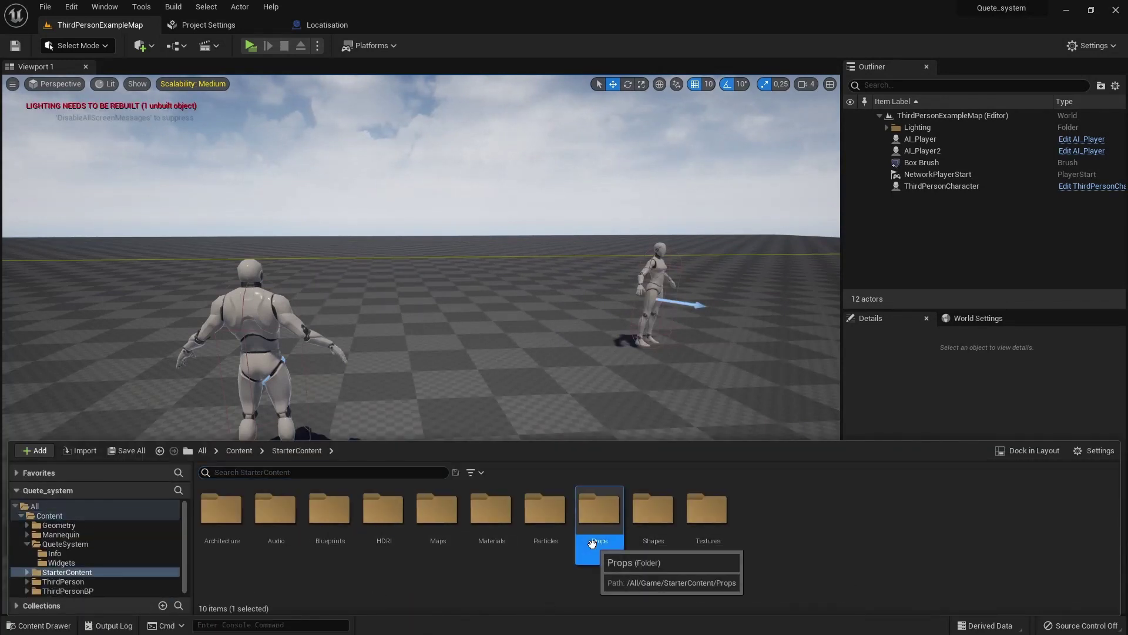
pyautogui.doubleClick(601, 520)
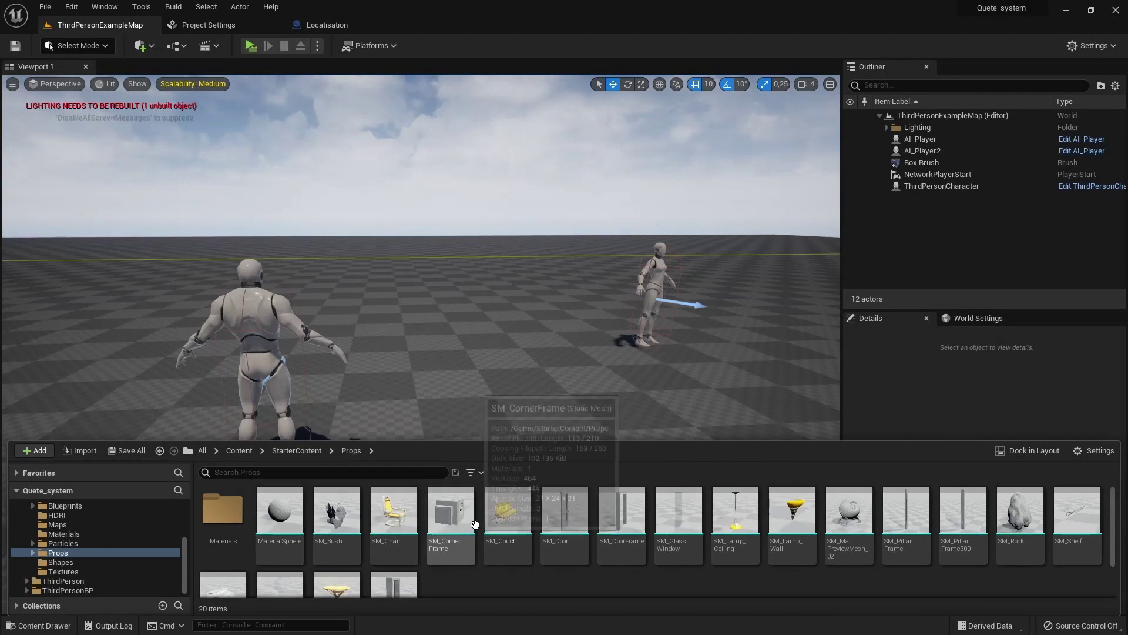
pyautogui.click(392, 517)
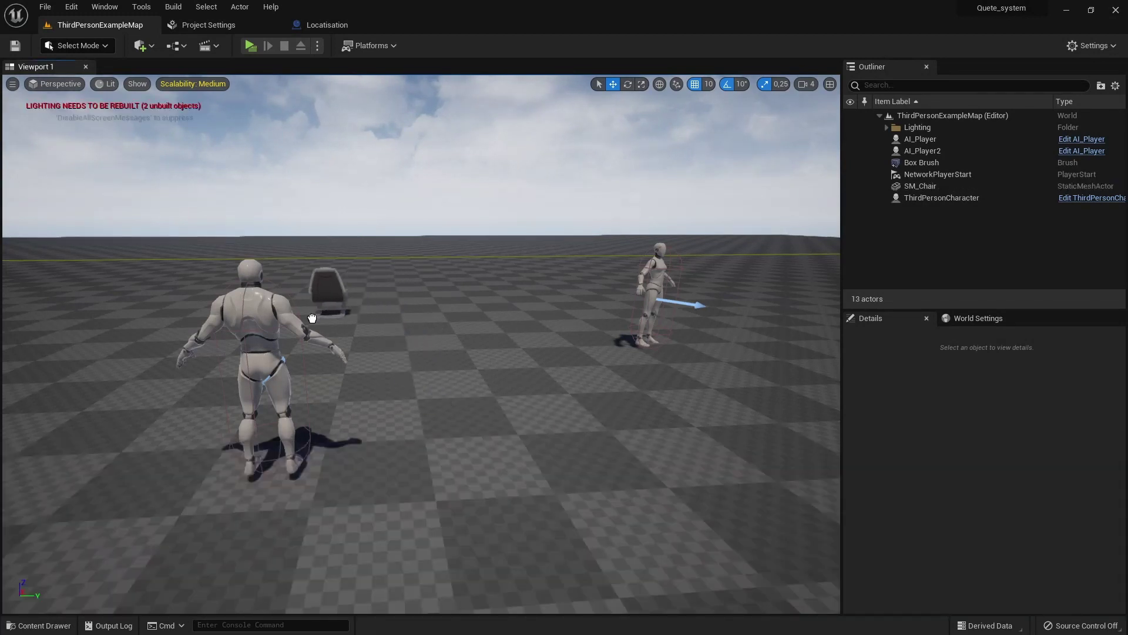
pyautogui.moveTo(414, 454); pyautogui.dragTo(385, 286)
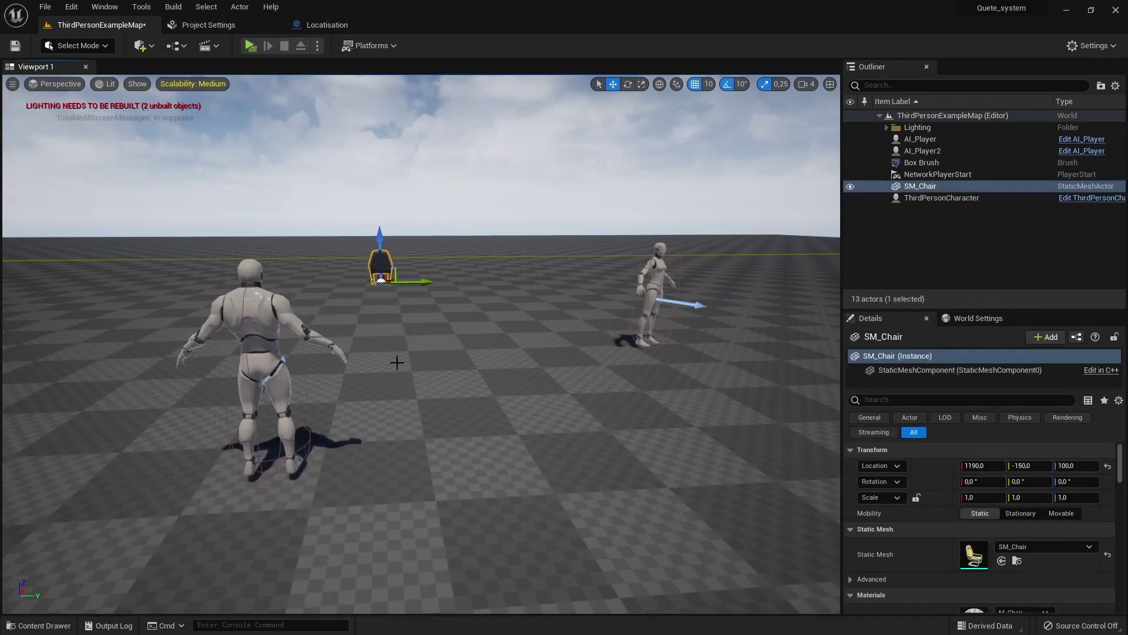
pyautogui.press('f')
pyautogui.keyDown('alt'); pyautogui.moveTo(389, 352); pyautogui.dragTo(390, 351); pyautogui.keyUp('alt')
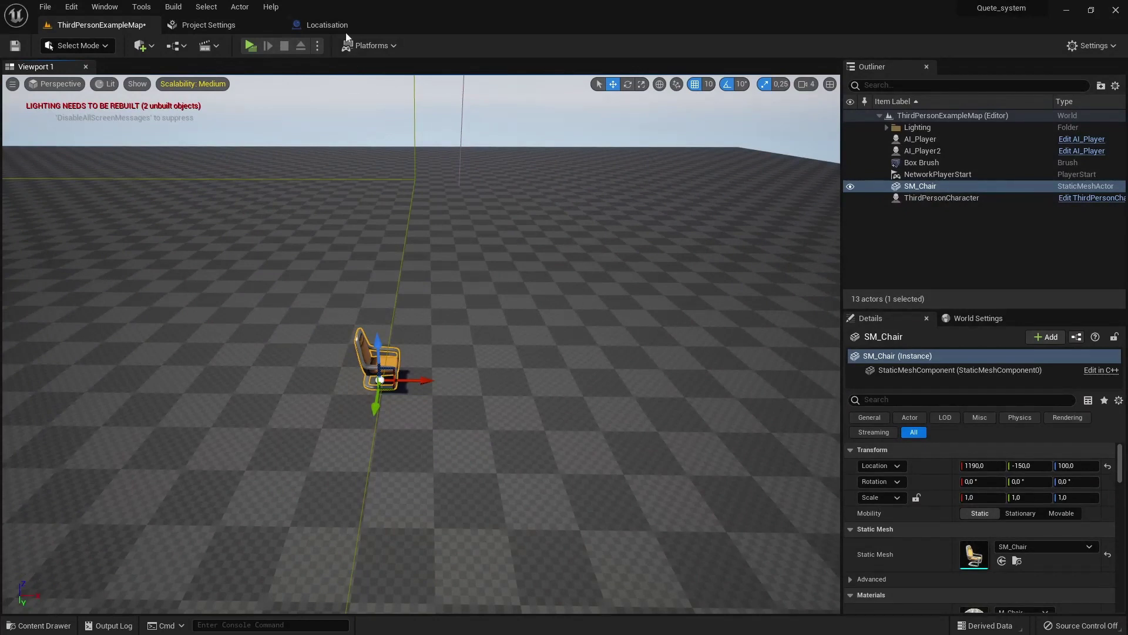
pyautogui.click(342, 27)
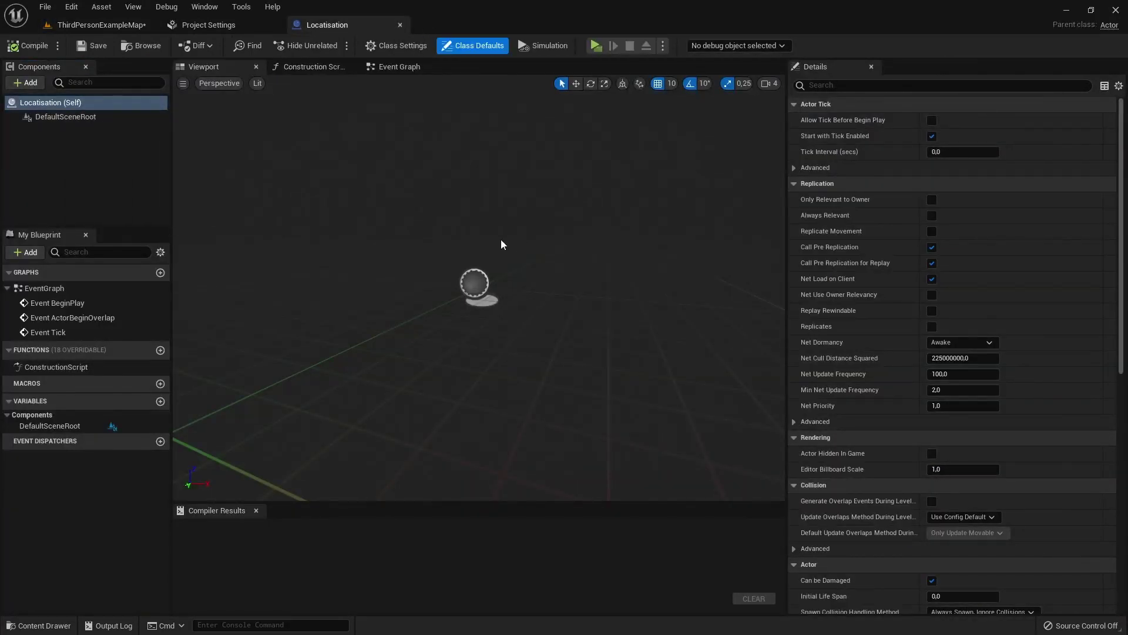
# Add a Sphere Collision component to the Locatisation Blueprint.
pyautogui.click(26, 82)
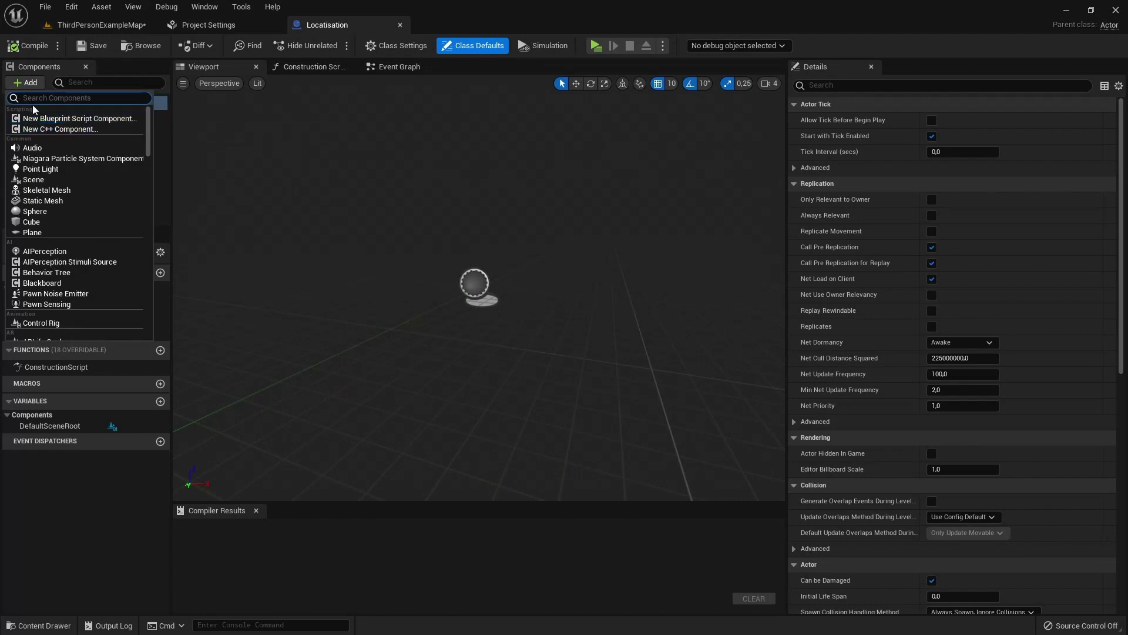
pyautogui.write('col')
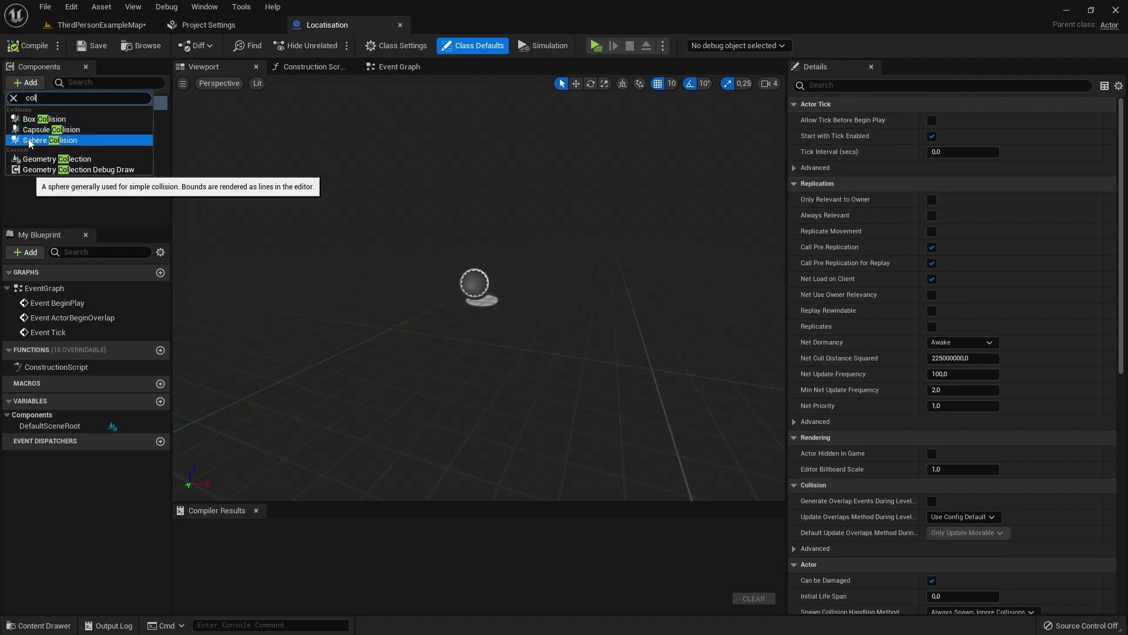
pyautogui.click(28, 139)
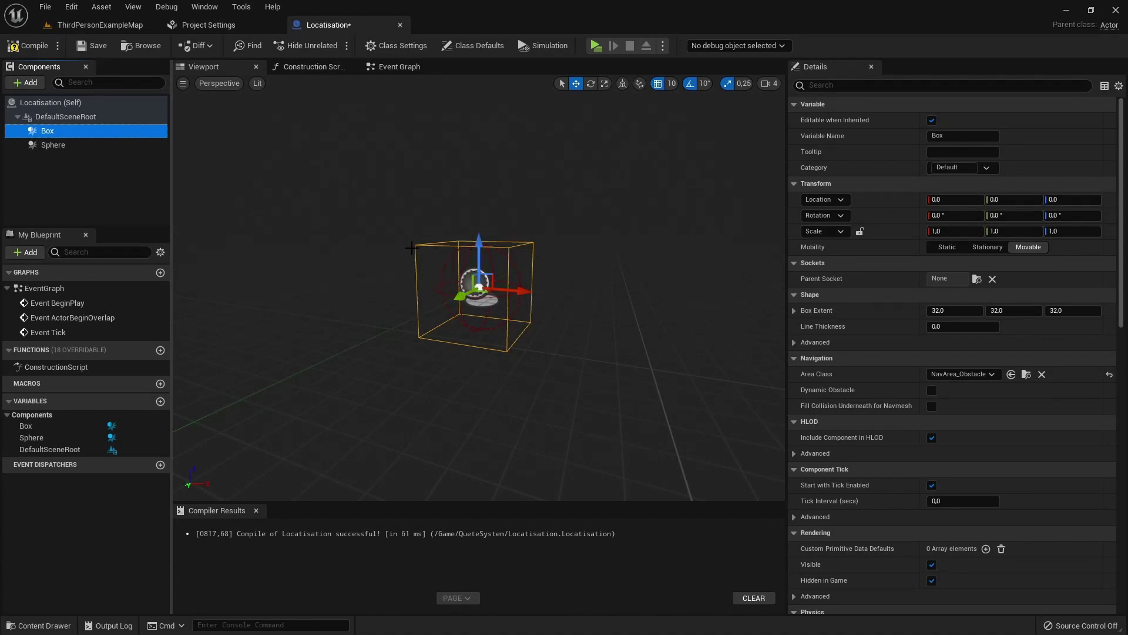
# Delete the Box component and select the Sphere component.
pyautogui.click(53, 625)
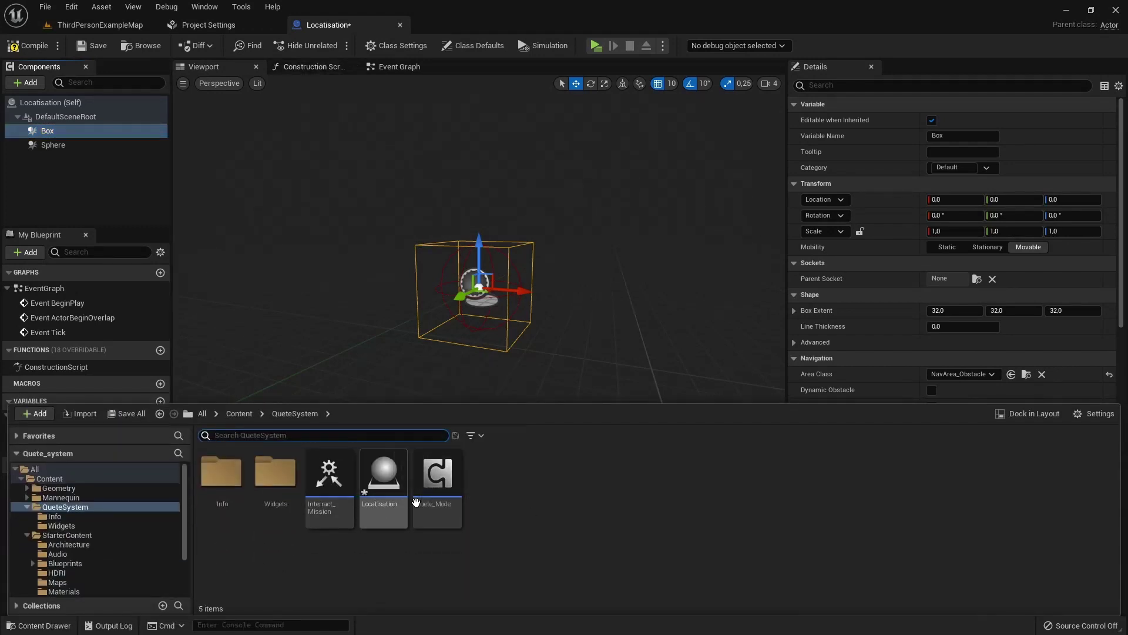
pyautogui.moveTo(372, 510)
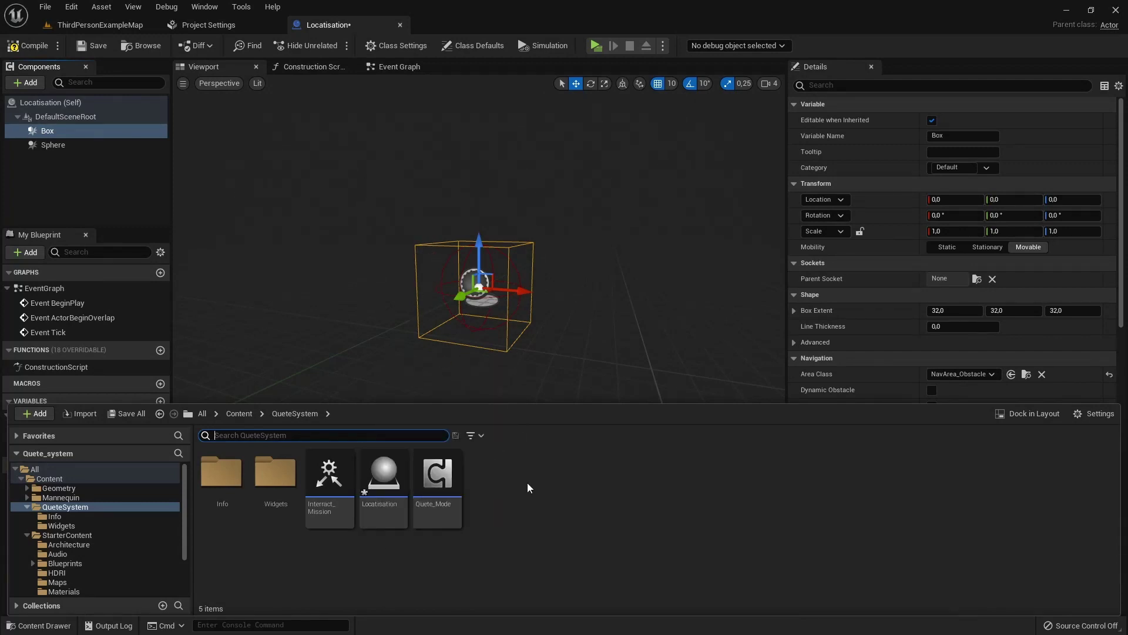
pyautogui.click(299, 190)
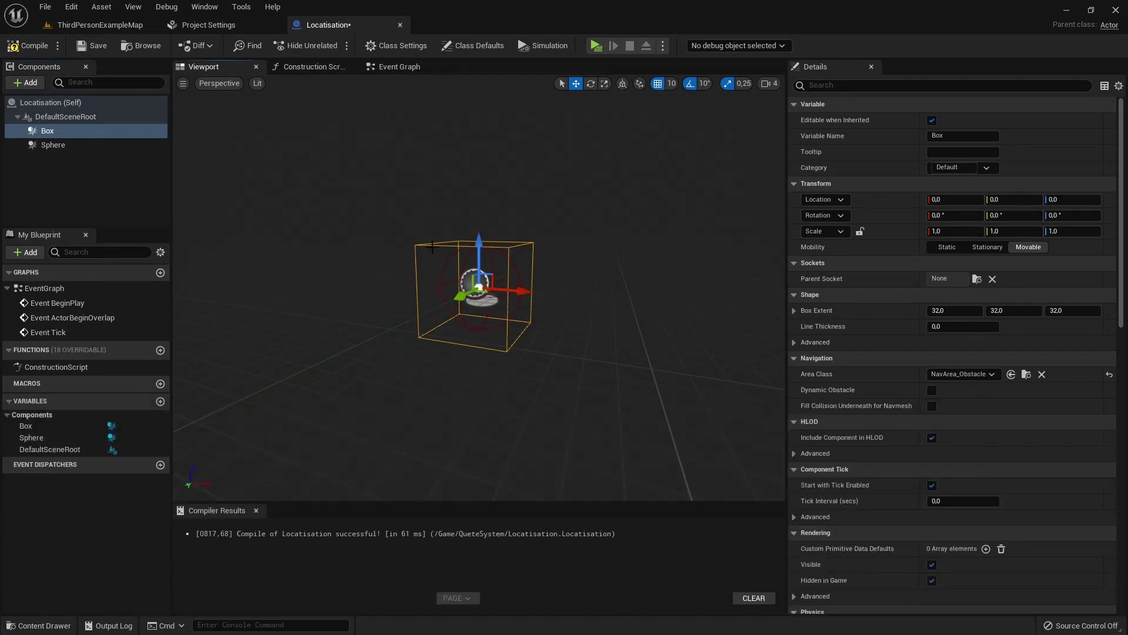
pyautogui.press('Delete')
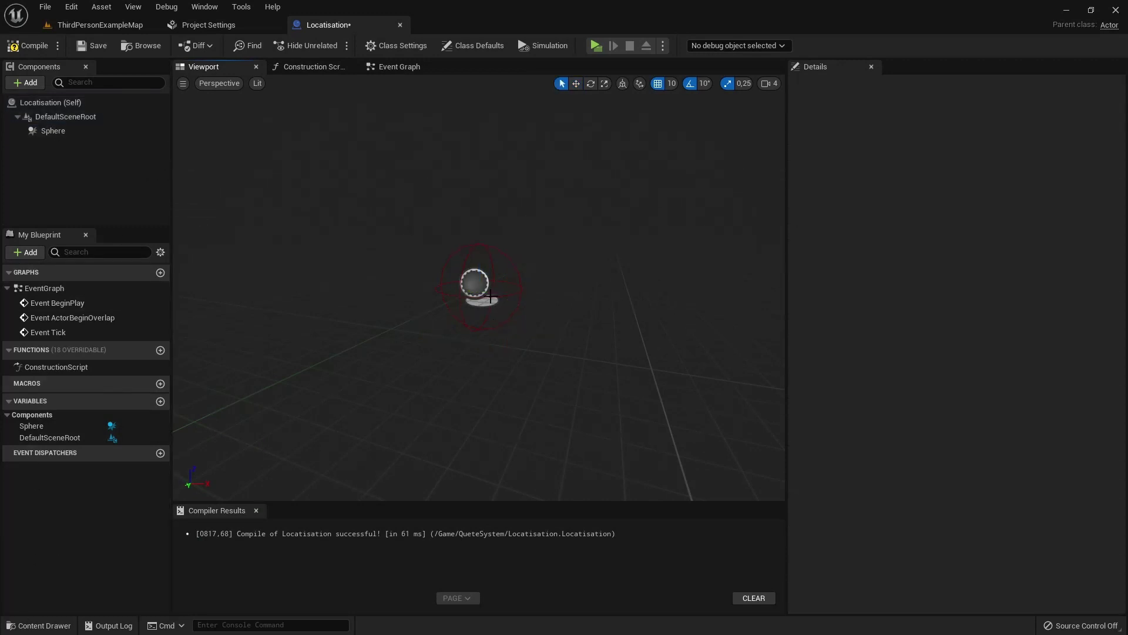
pyautogui.click(473, 252)
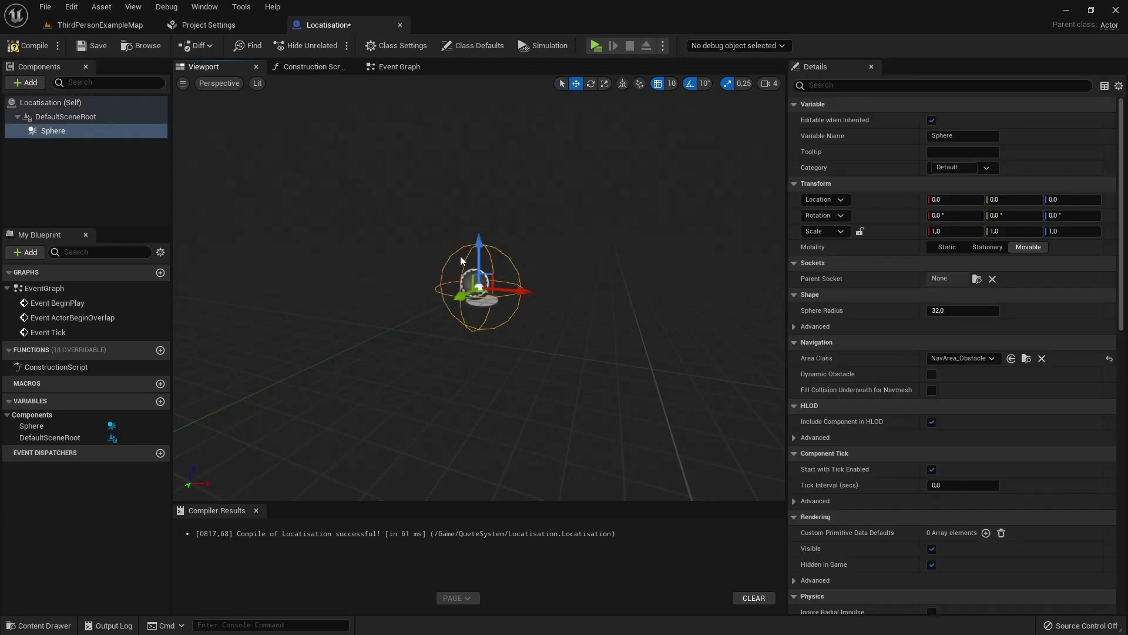
# Add On Component Begin Overlap and End Overlap events for the Sphere.
pyautogui.rightClick(48, 135)
pyautogui.moveTo(147, 155)
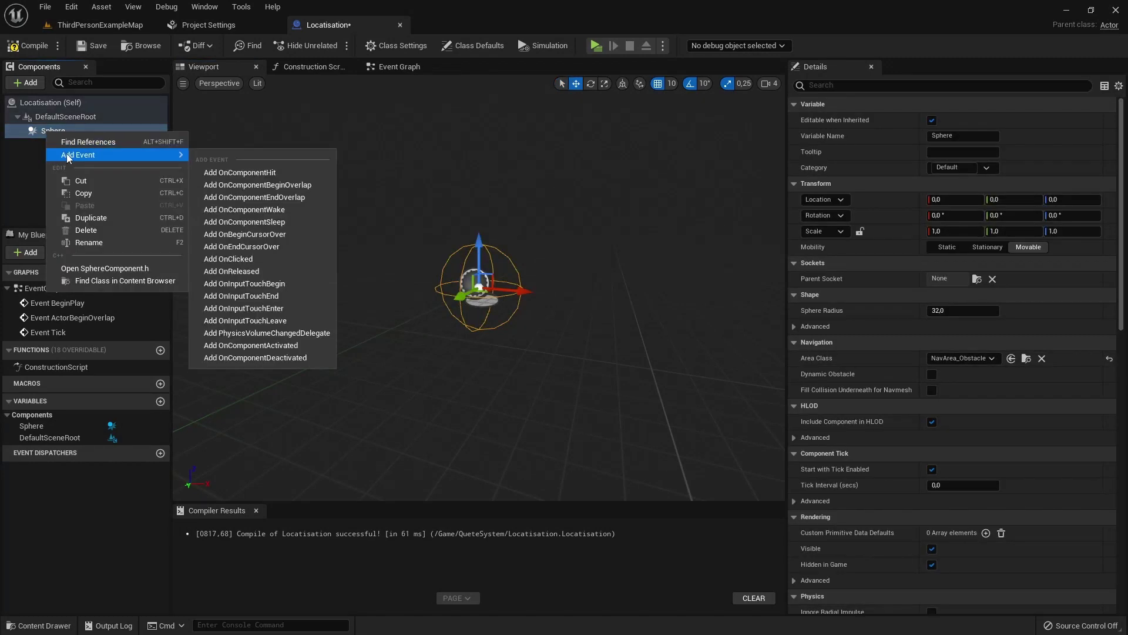
pyautogui.click(244, 188)
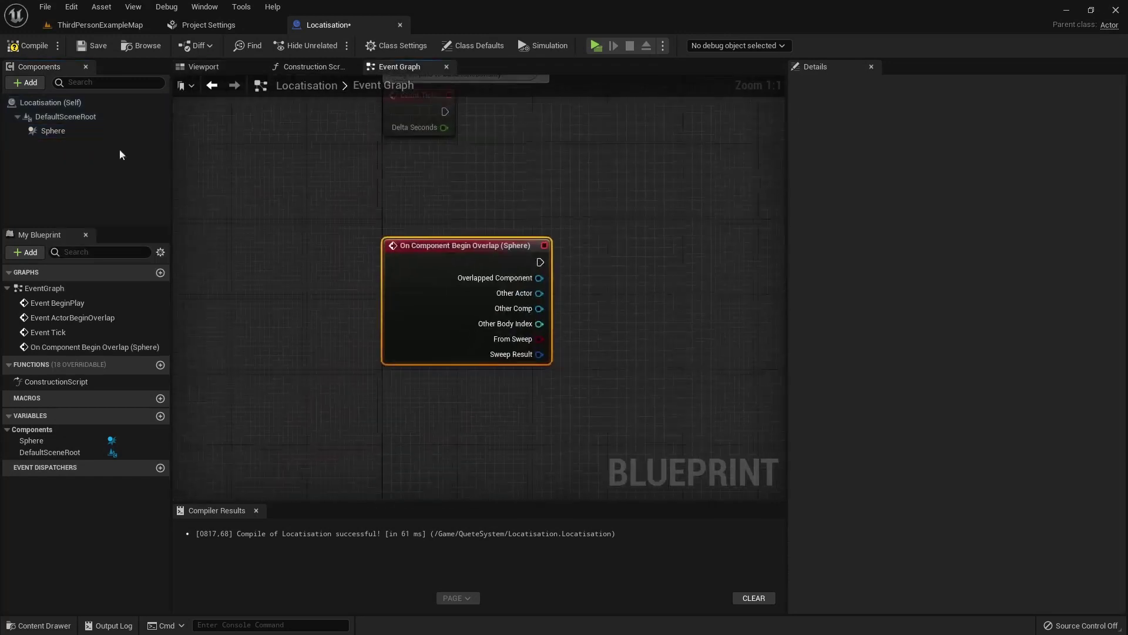
pyautogui.rightClick(63, 130)
pyautogui.moveTo(124, 152)
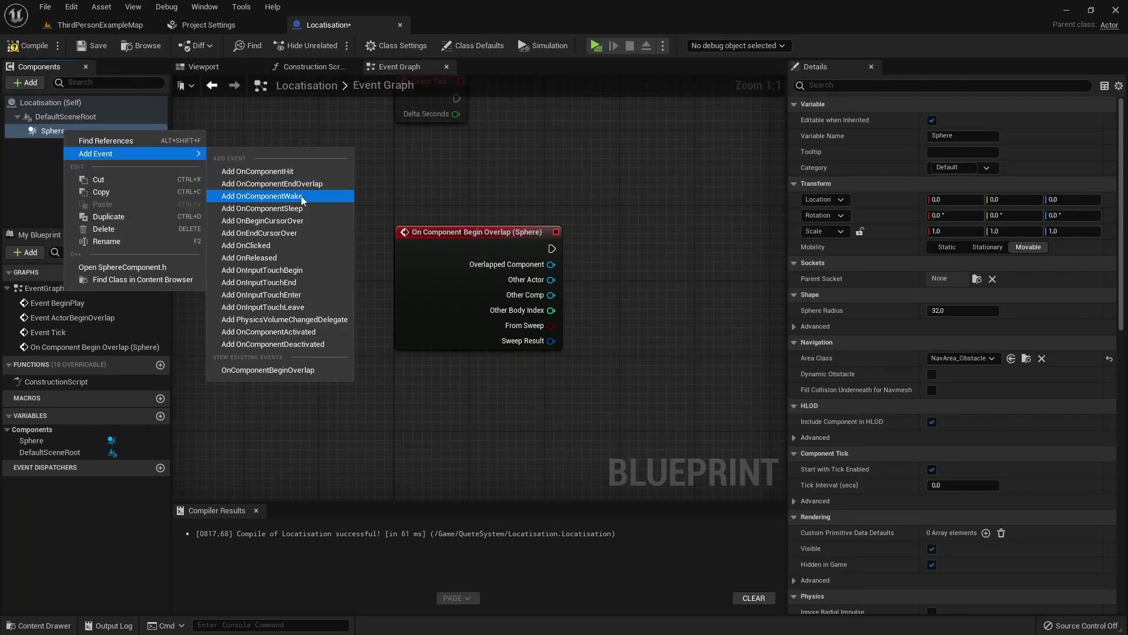
pyautogui.click(286, 183)
# Delete the disabled default event nodes and compile the Localisation blueprint.
pyautogui.scroll(-5, 446, 370)
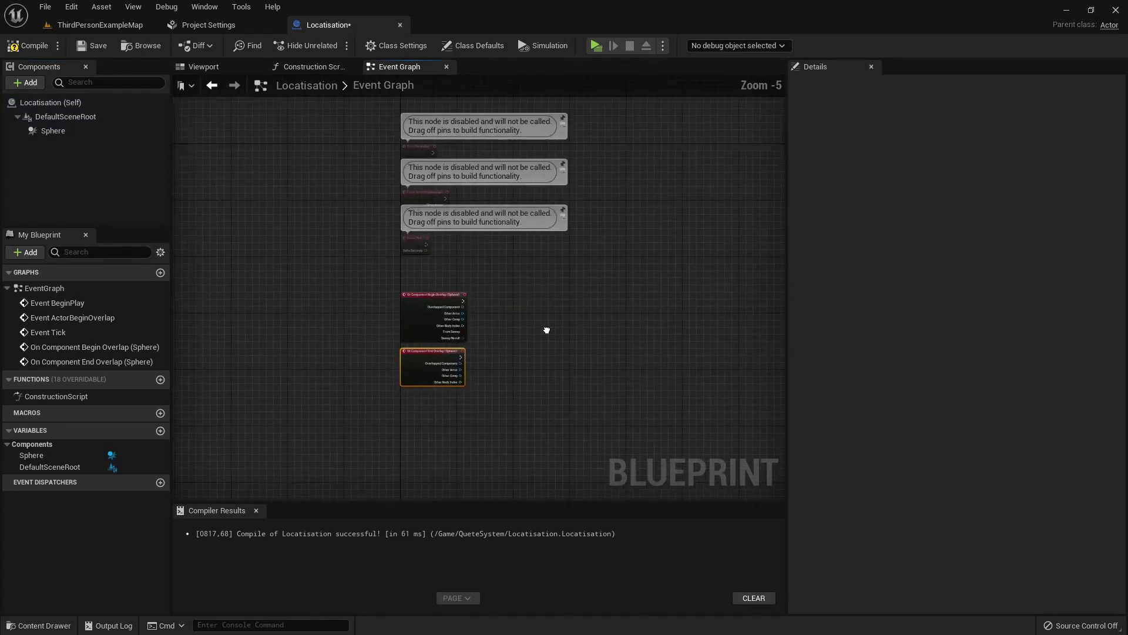
pyautogui.moveTo(336, 202); pyautogui.dragTo(372, 292)
pyautogui.press('Delete')
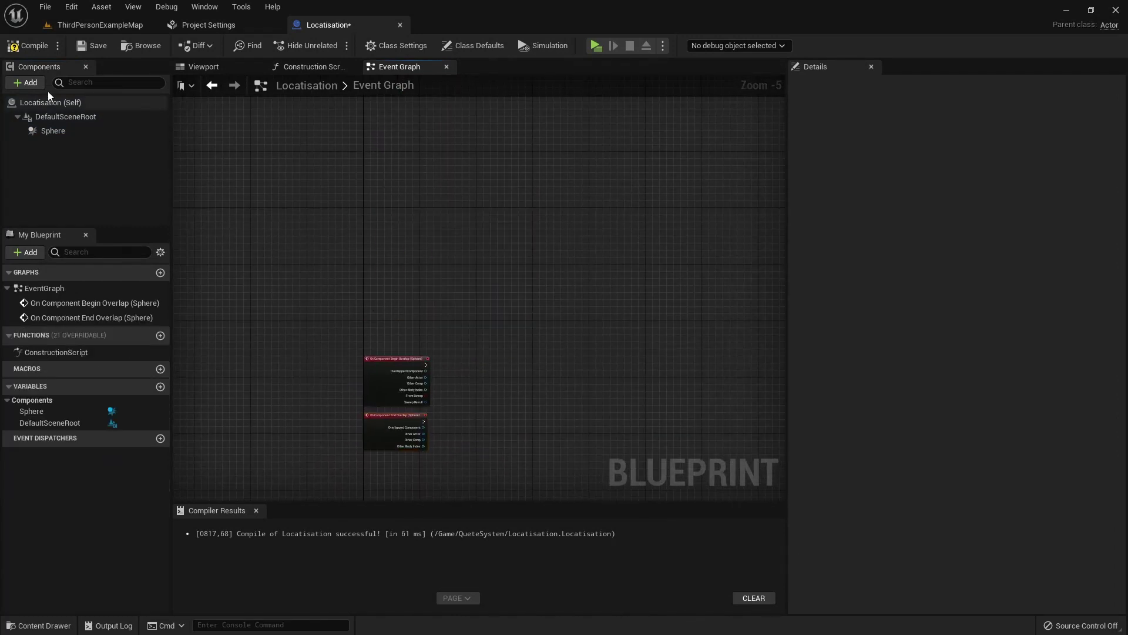
pyautogui.click(27, 45)
pyautogui.scroll(5, 429, 333)
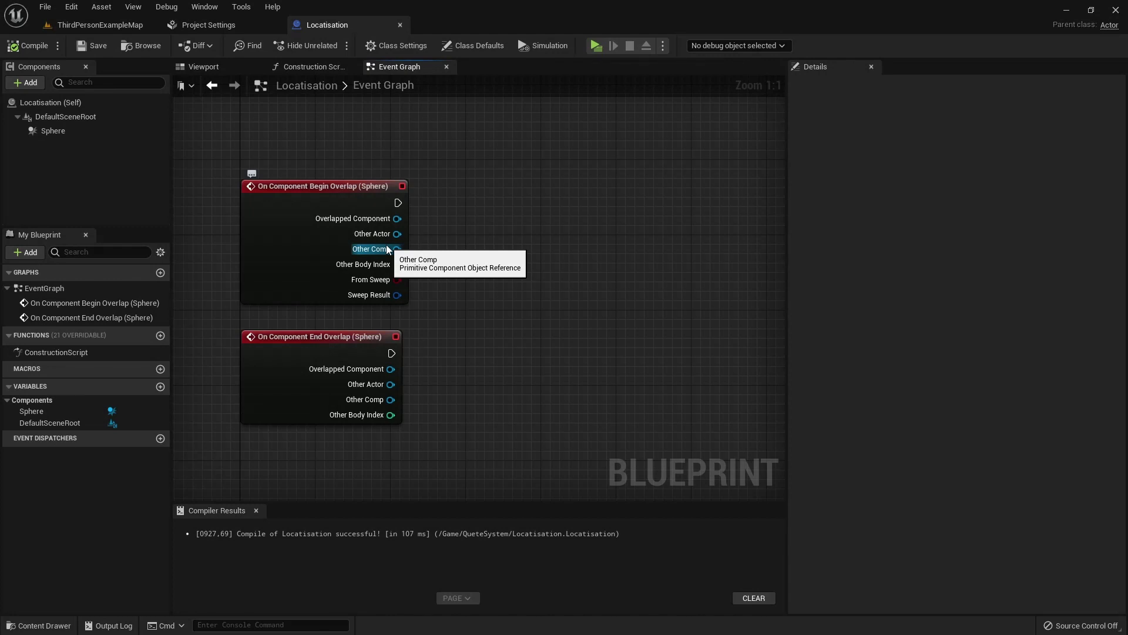
pyautogui.moveTo(227, 174); pyautogui.dragTo(323, 396)
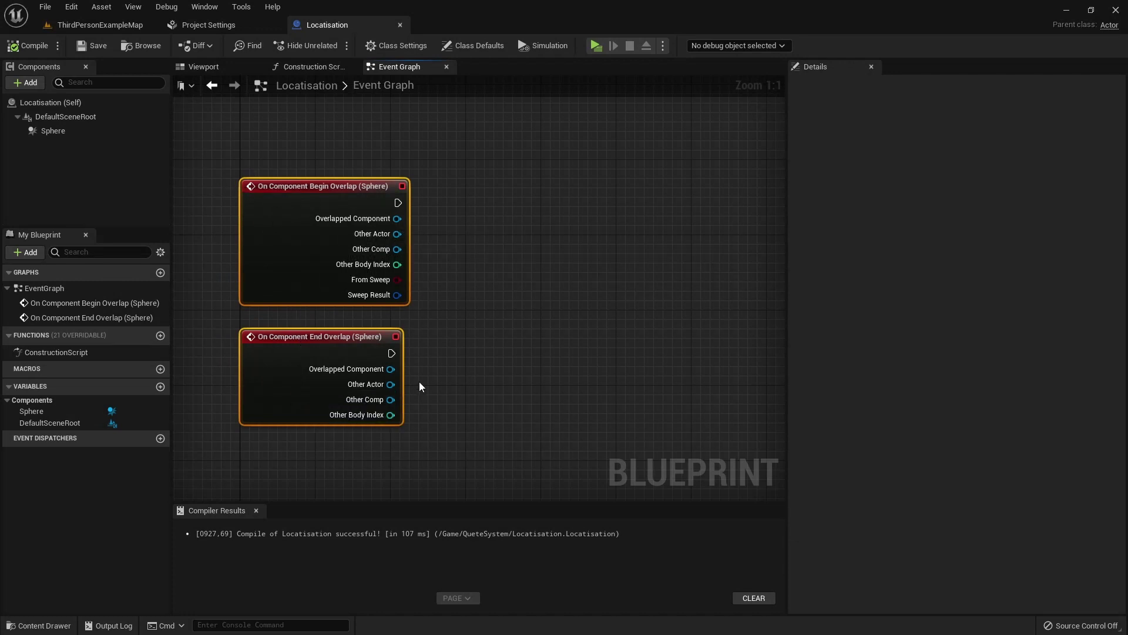
pyautogui.moveTo(513, 355); pyautogui.dragTo(466, 475, button='right')
# Add a Cast To ThirdPersonCharacter after Begin Overlap, fed by Other Actor, and compile.
pyautogui.moveTo(349, 322); pyautogui.dragTo(388, 325)
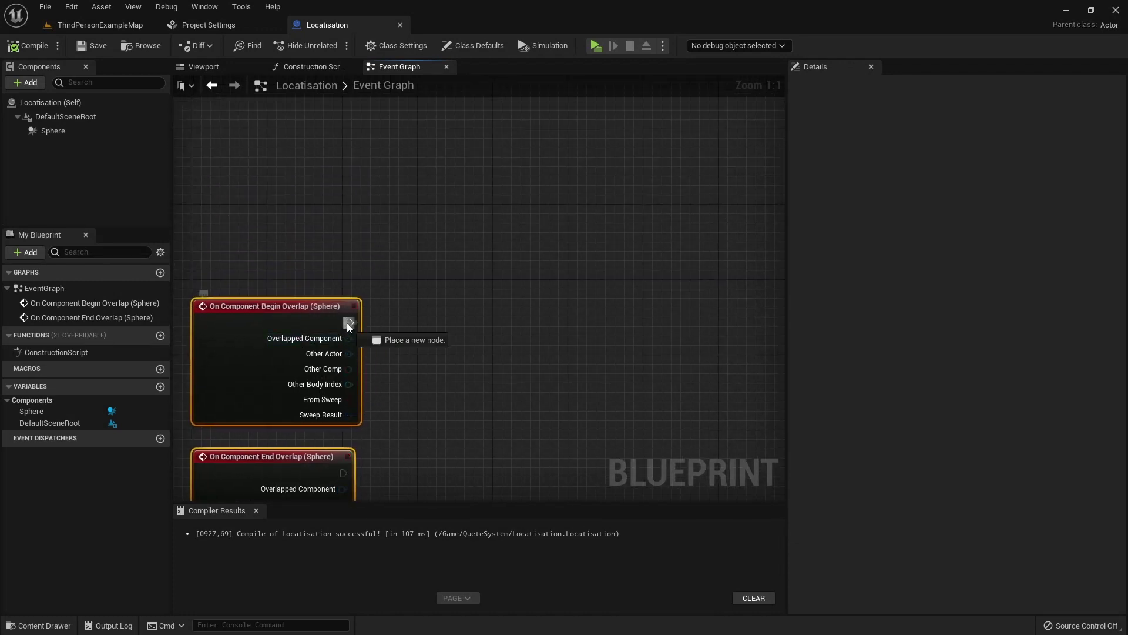
pyautogui.write('cast')
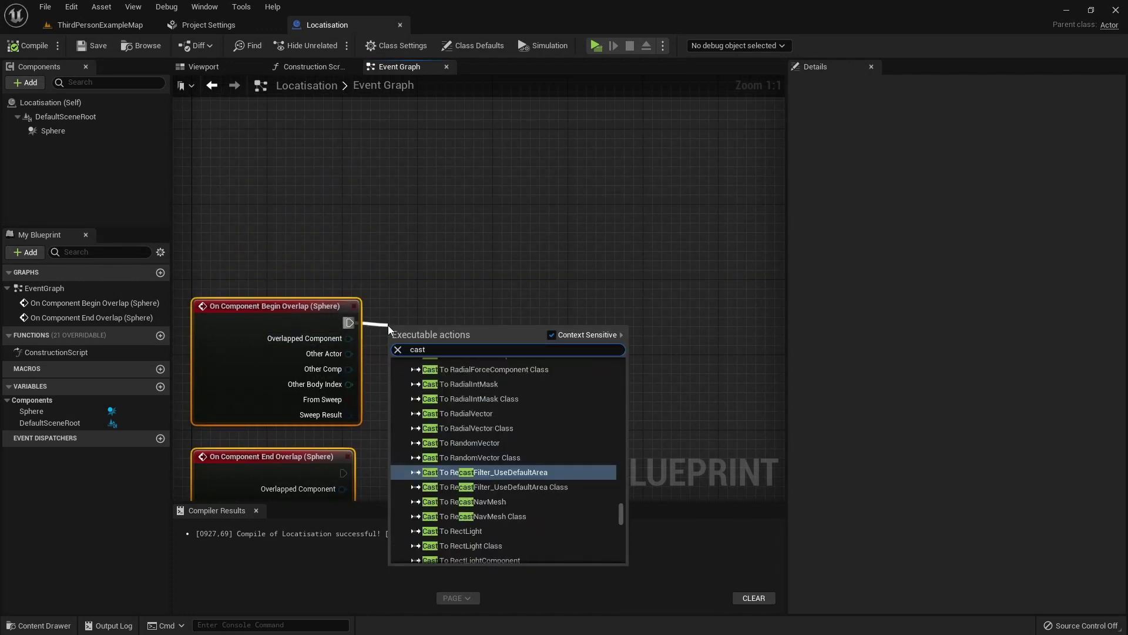
pyautogui.write(' to')
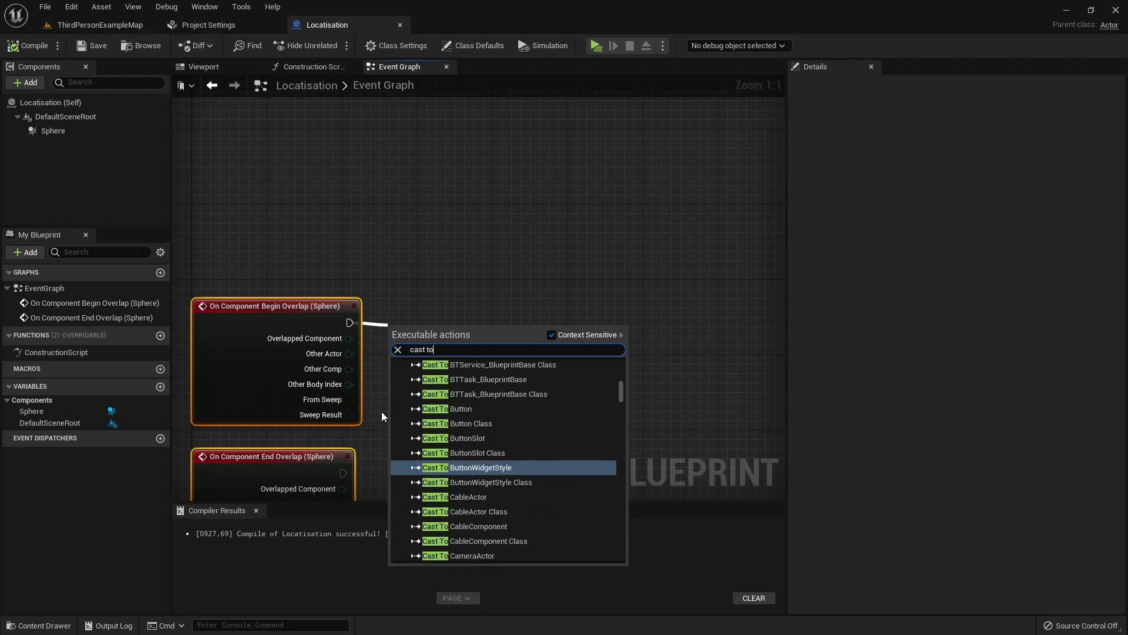
pyautogui.write('third')
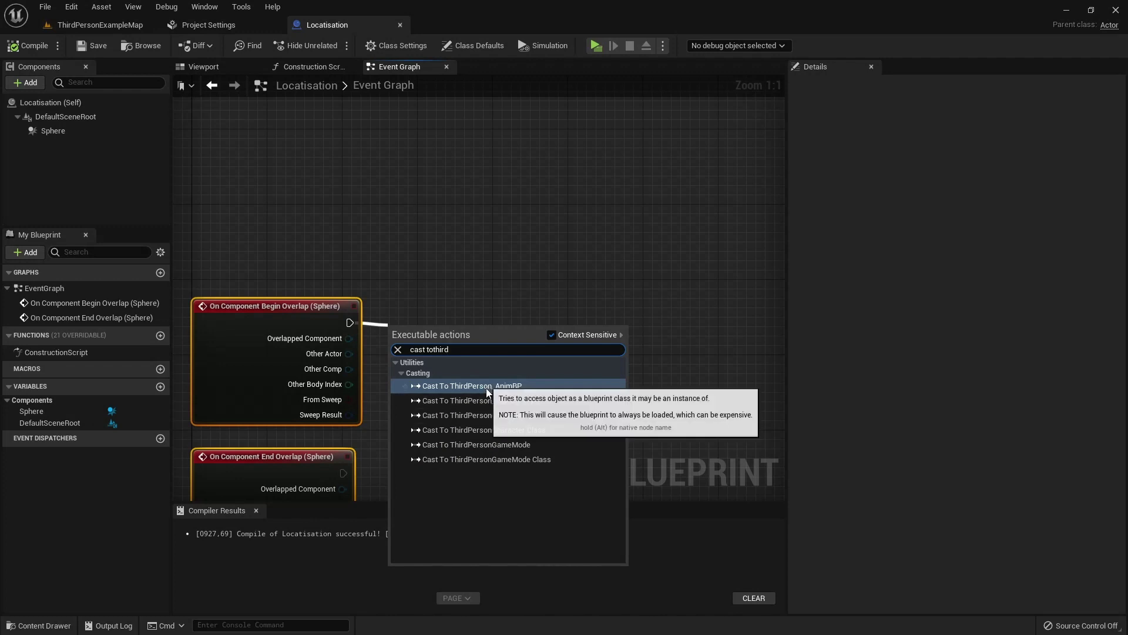
pyautogui.click(481, 415)
pyautogui.moveTo(444, 330)
pyautogui.mouseDown()
pyautogui.moveTo(447, 306)
pyautogui.moveTo(349, 358)
pyautogui.mouseUp()
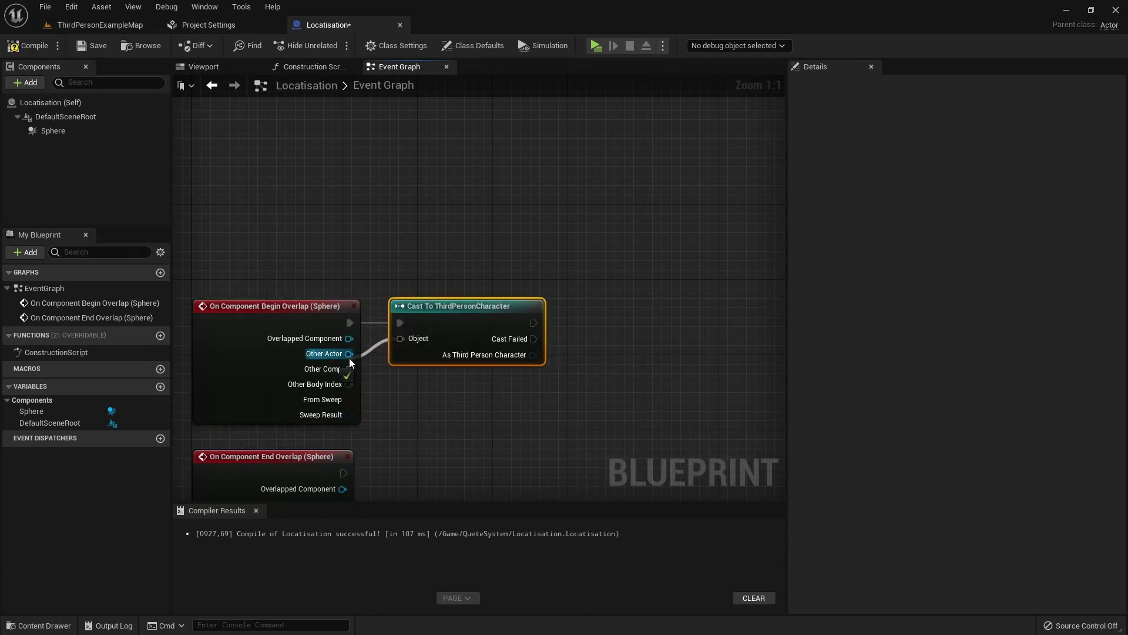
pyautogui.moveTo(395, 423)
pyautogui.mouseDown(button='right')
pyautogui.moveTo(470, 401)
pyautogui.moveTo(457, 363)
pyautogui.mouseUp(button='right')
pyautogui.click(28, 46)
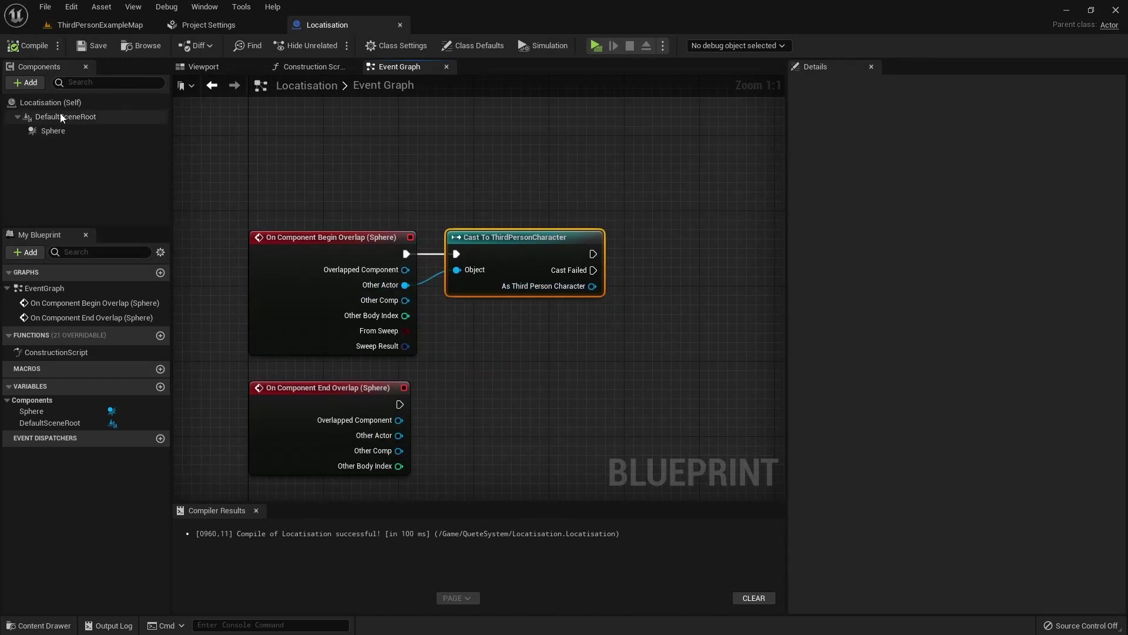
# Test Other Comp as the cast input, then restore Other Actor and recompile without warnings.
pyautogui.moveTo(406, 299); pyautogui.dragTo(457, 269)
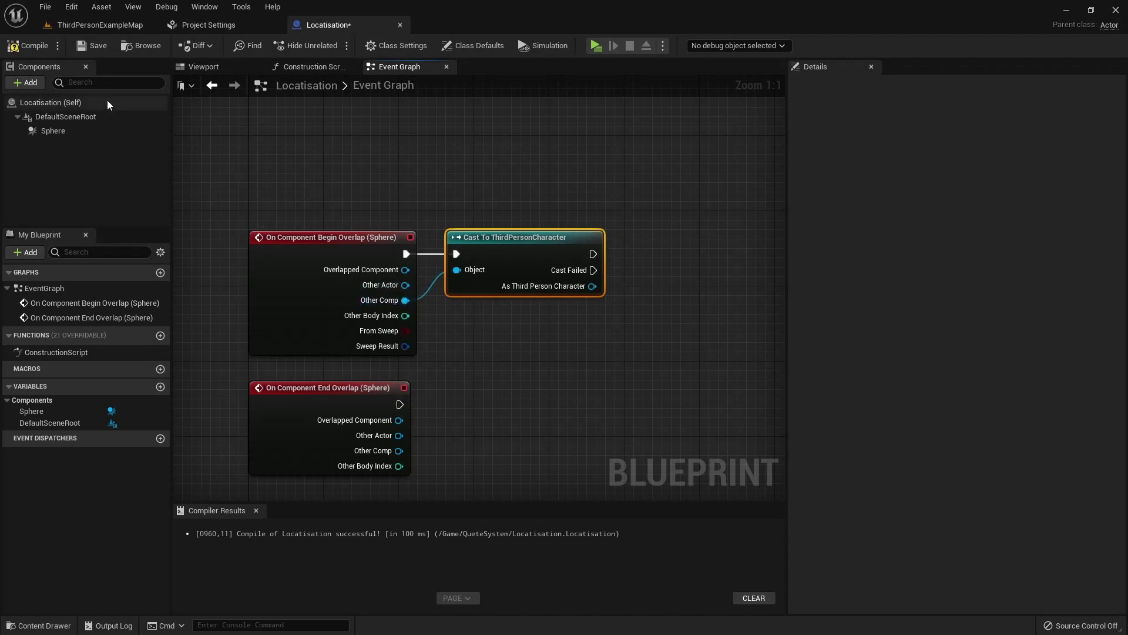
pyautogui.click(29, 45)
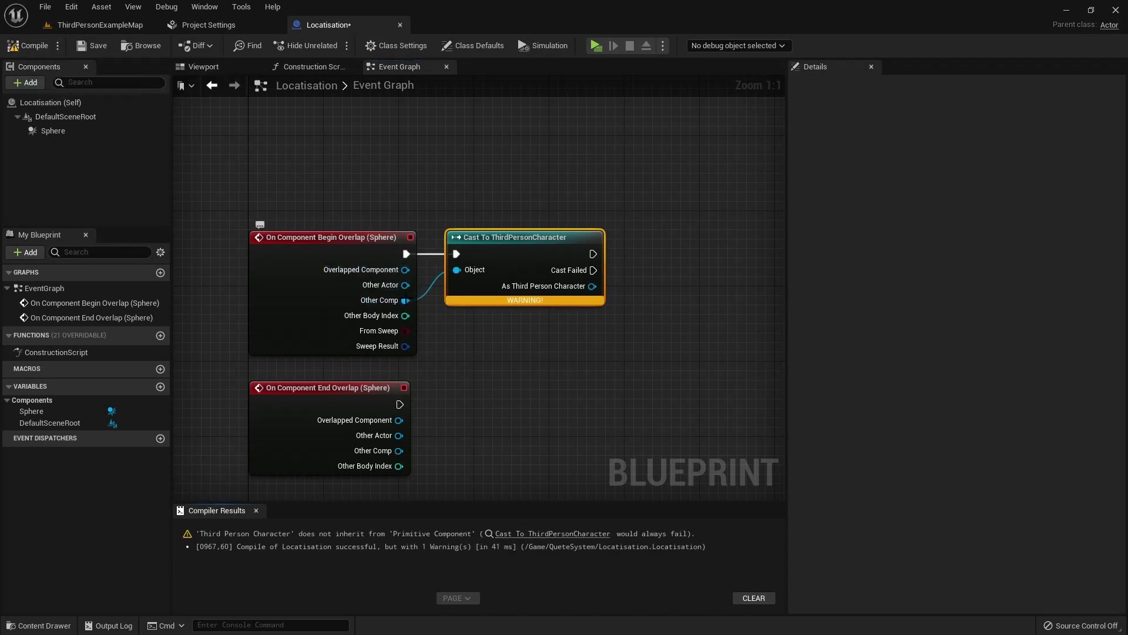
pyautogui.moveTo(405, 284); pyautogui.dragTo(457, 270)
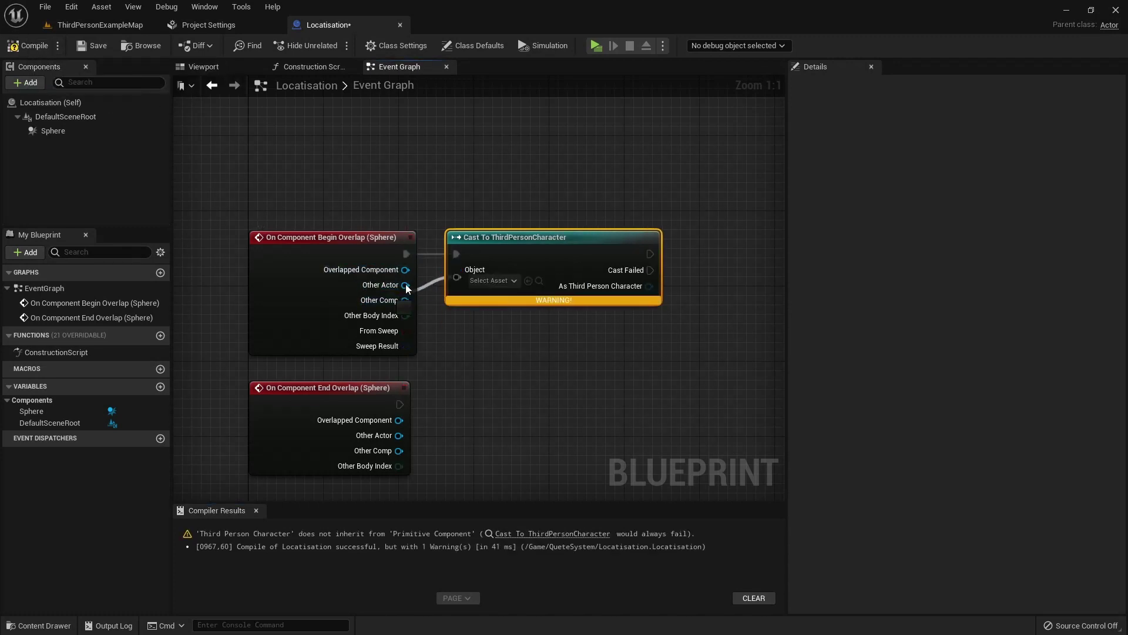
pyautogui.click(34, 52)
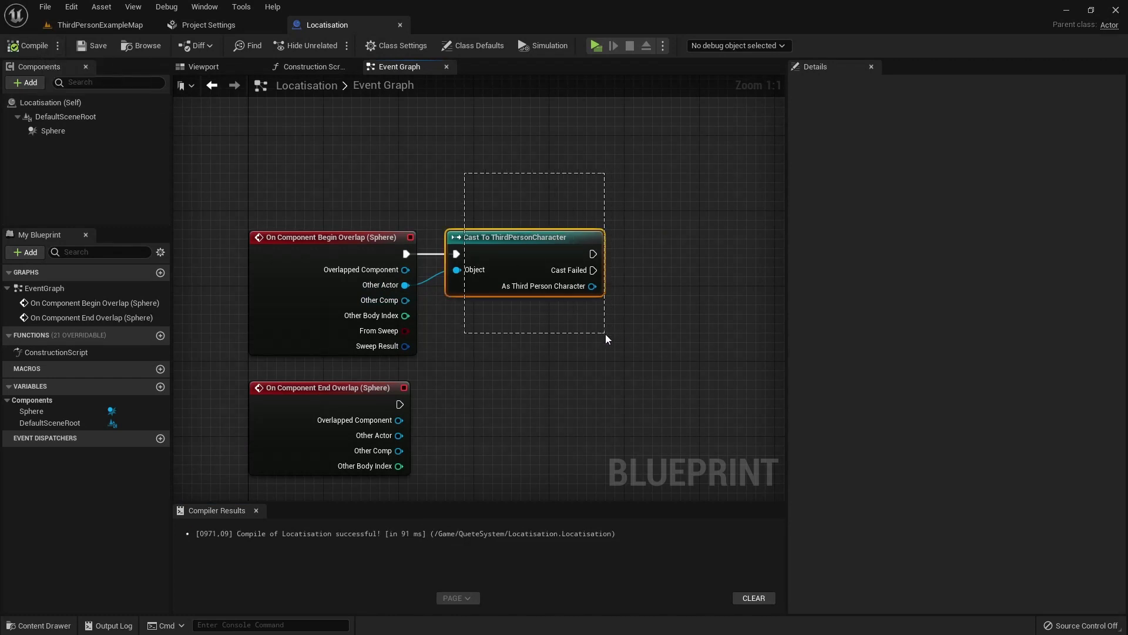
pyautogui.moveTo(593, 329); pyautogui.dragTo(606, 334)
pyautogui.moveTo(330, 180); pyautogui.dragTo(386, 286)
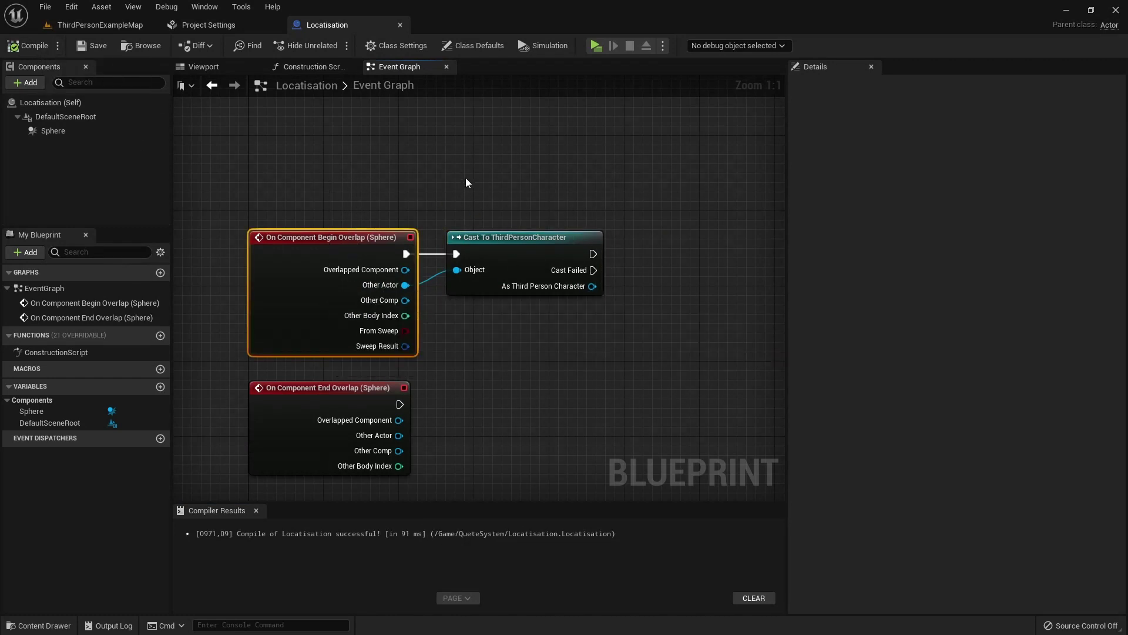
pyautogui.moveTo(451, 177); pyautogui.dragTo(594, 308)
pyautogui.moveTo(513, 349); pyautogui.dragTo(329, 327, button='right')
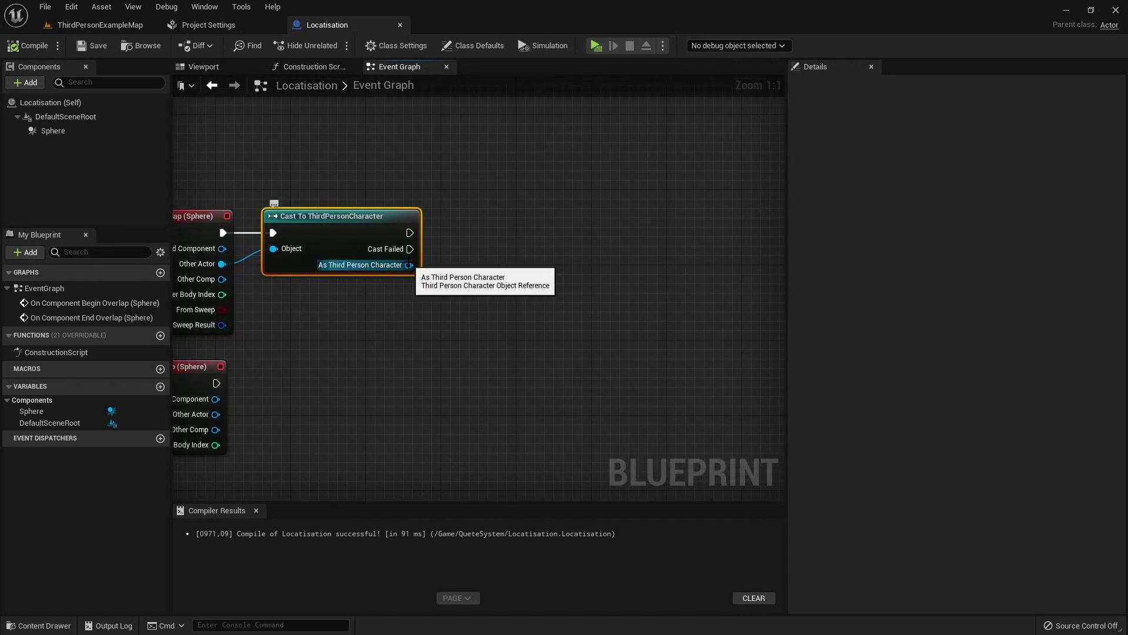
# Get Quete Mode from the cast's character output and its Array Info Mission variable.
pyautogui.moveTo(408, 265); pyautogui.dragTo(464, 275)
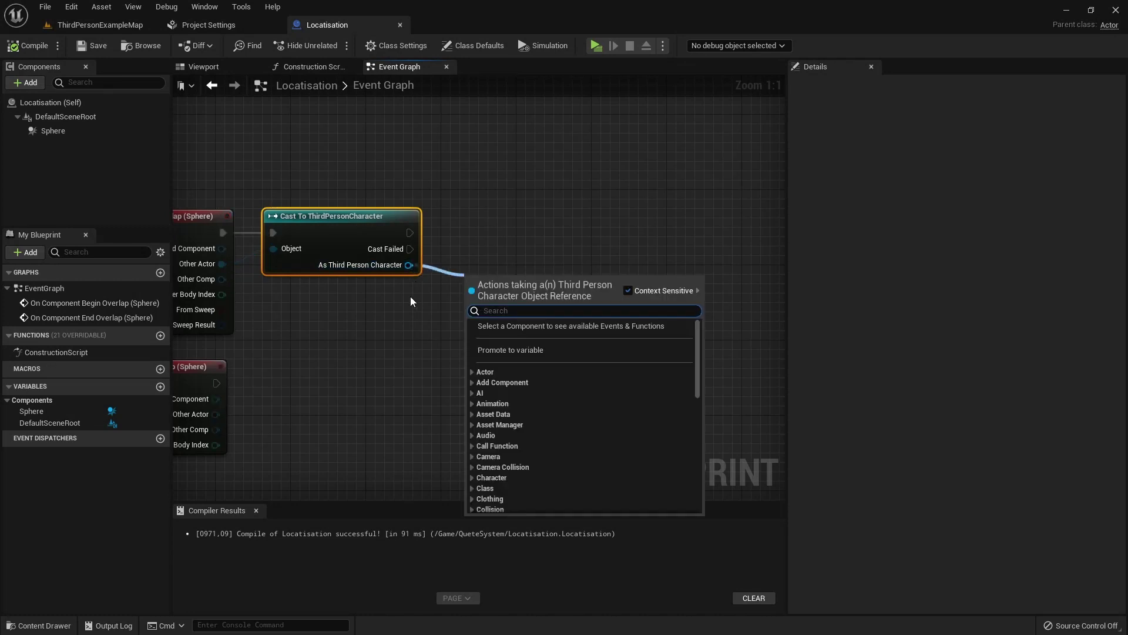
pyautogui.write('quet')
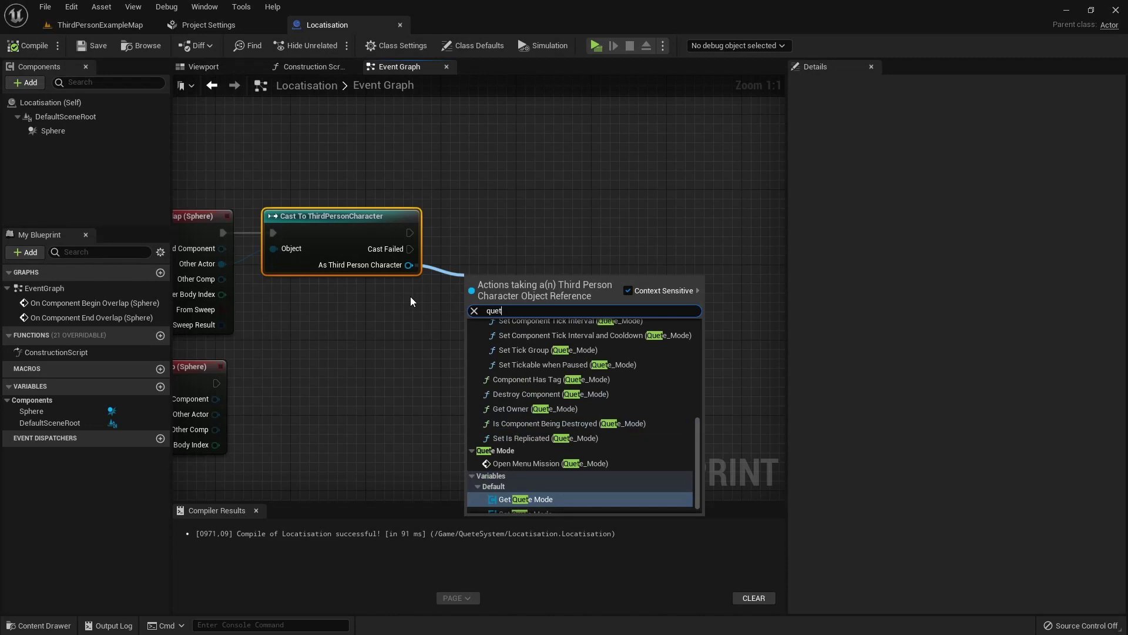
pyautogui.click(517, 497)
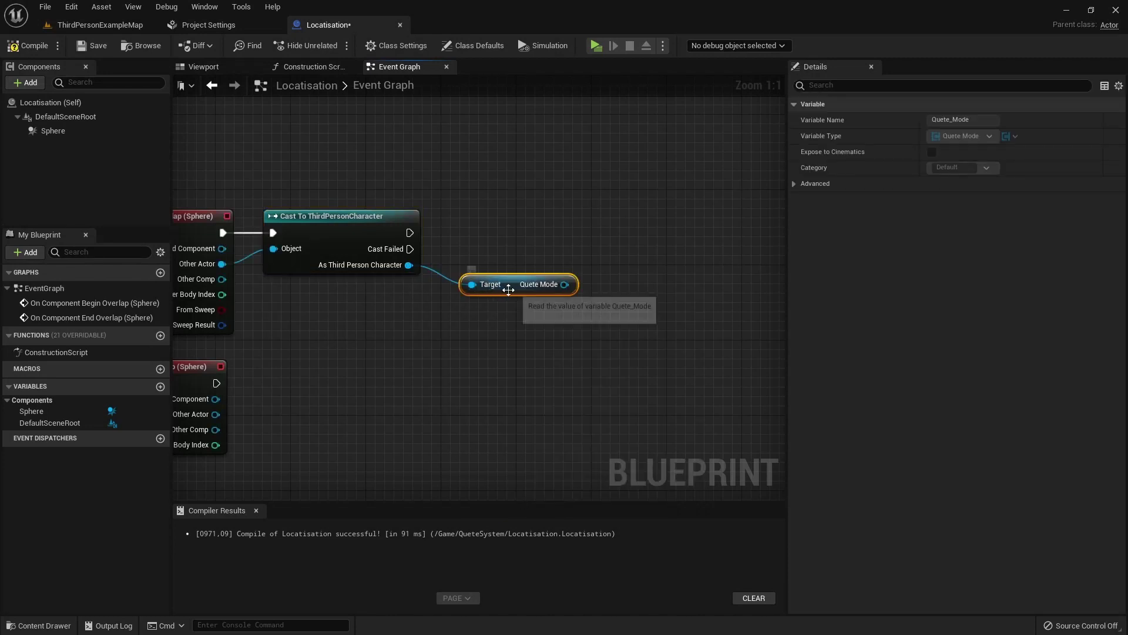
pyautogui.moveTo(436, 168); pyautogui.dragTo(287, 158, button='right')
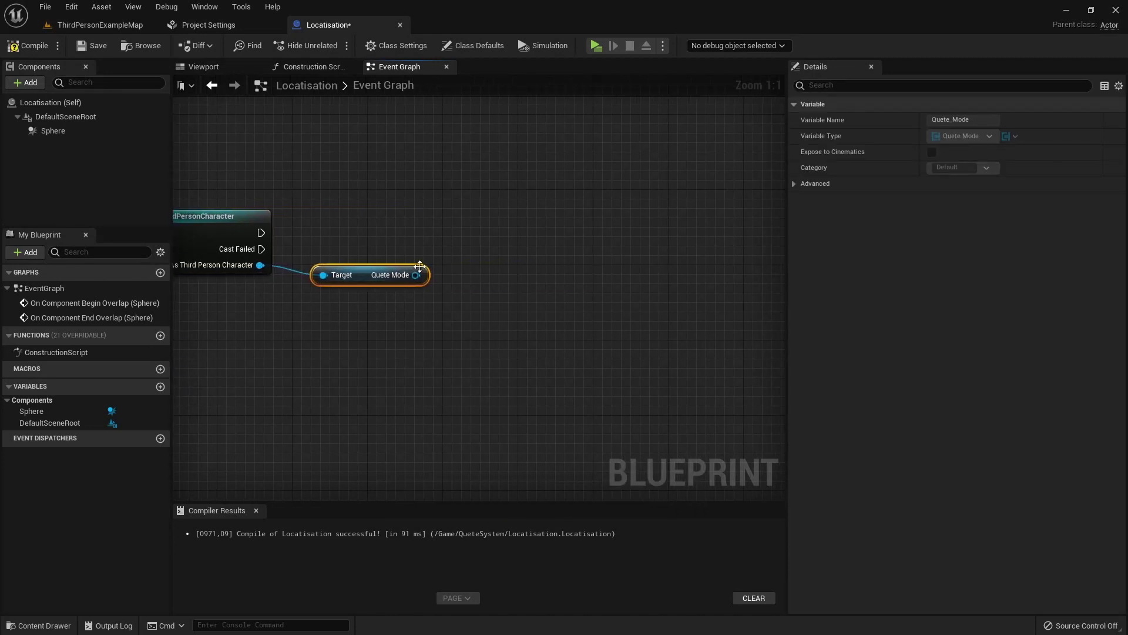
pyautogui.moveTo(416, 275); pyautogui.dragTo(446, 275)
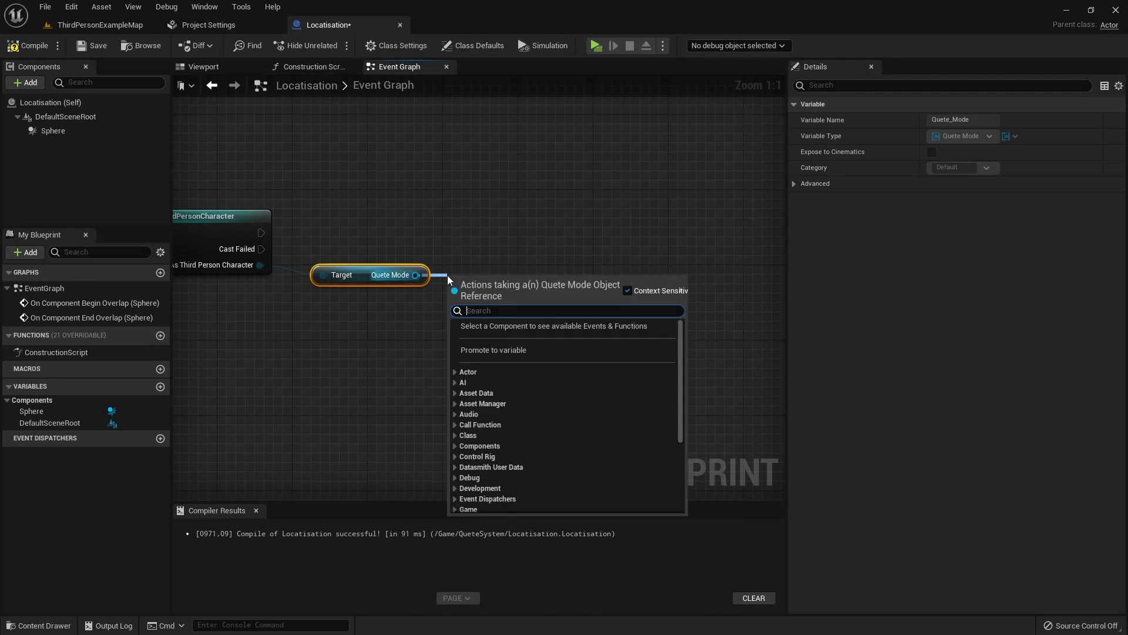
pyautogui.write('arr')
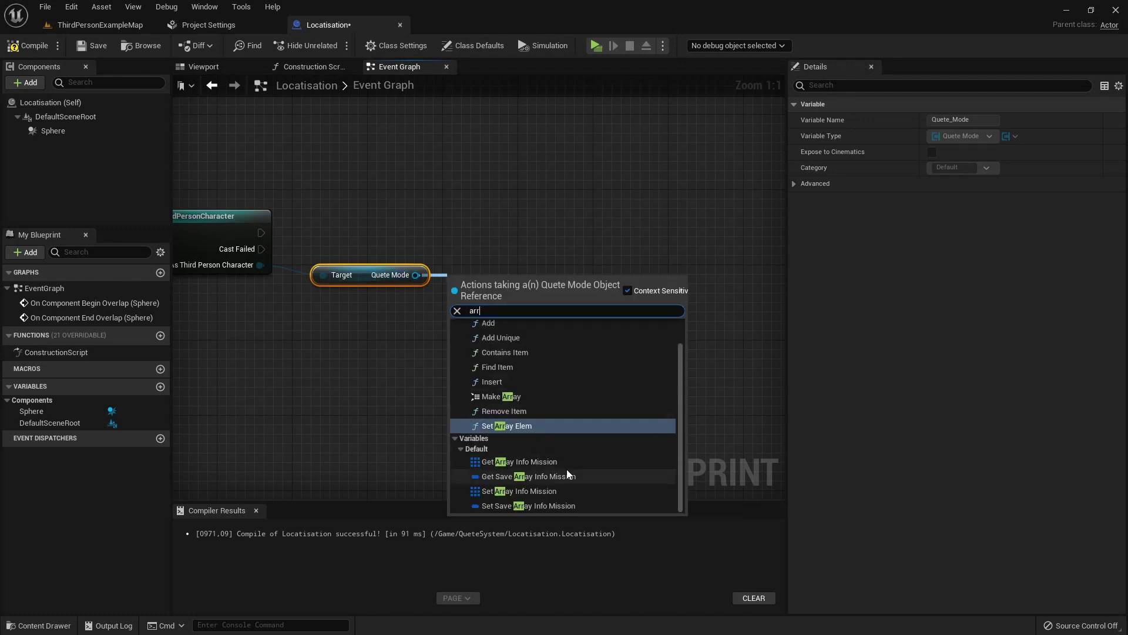
pyautogui.click(562, 461)
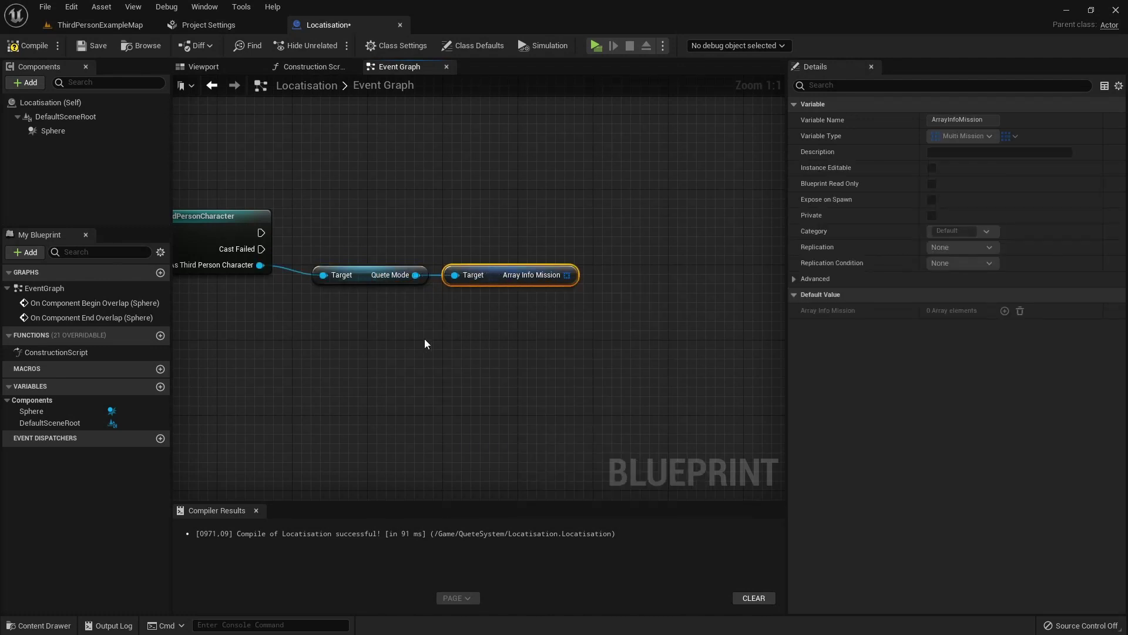
# Add a For Each Loop over Array Info Mission, run from the cast's success output.
pyautogui.moveTo(424, 344); pyautogui.dragTo(214, 391, button='right')
pyautogui.moveTo(349, 329); pyautogui.dragTo(397, 311)
pyautogui.write('for')
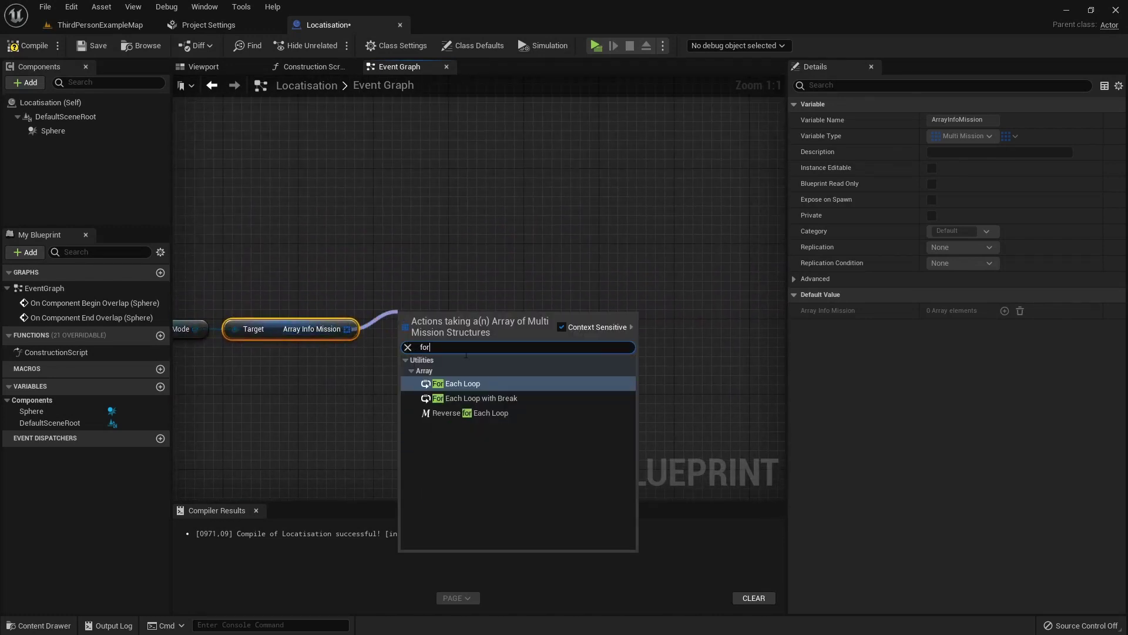
pyautogui.click(463, 382)
pyautogui.moveTo(412, 277)
pyautogui.mouseDown()
pyautogui.moveTo(328, 278)
pyautogui.moveTo(755, 287)
pyautogui.mouseUp()
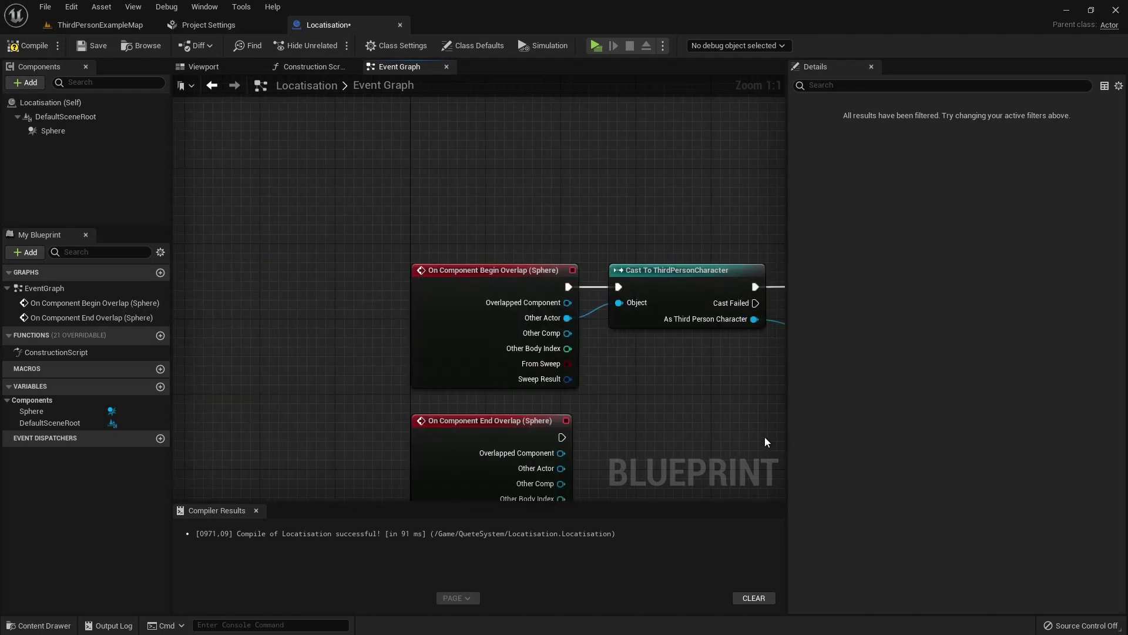
pyautogui.moveTo(763, 441); pyautogui.dragTo(425, 373, button='right')
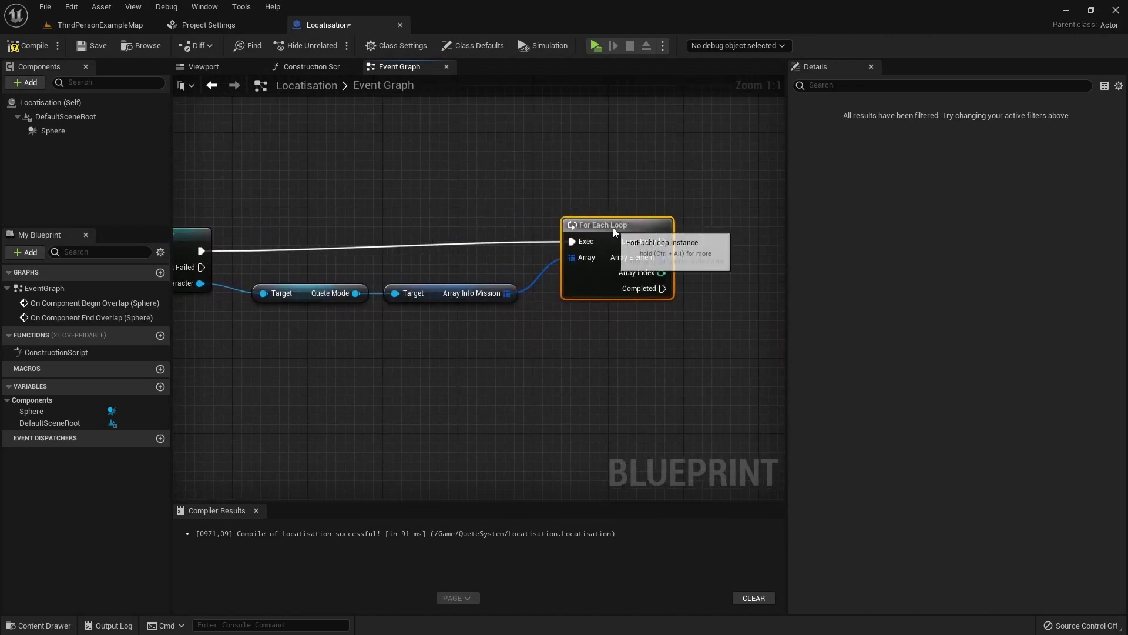
pyautogui.moveTo(606, 238); pyautogui.dragTo(411, 248, button='right')
# Break each Array Element into a fully expanded Break MultiMission node.
pyautogui.moveTo(468, 267); pyautogui.dragTo(506, 302)
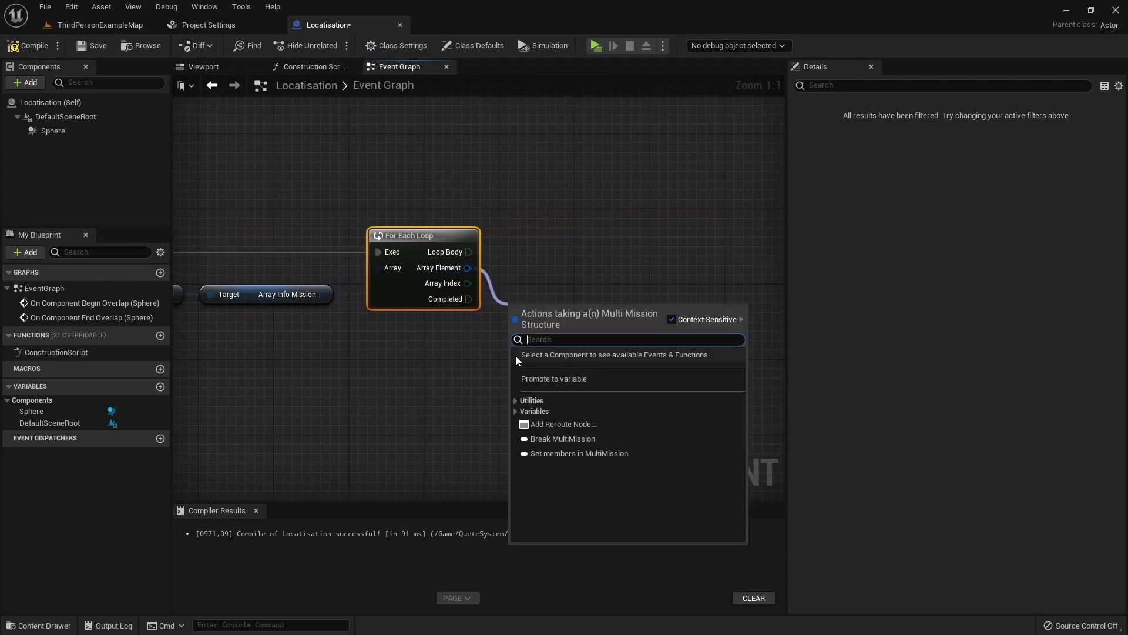
pyautogui.click(552, 438)
pyautogui.moveTo(468, 267); pyautogui.dragTo(506, 394)
pyautogui.click(530, 408)
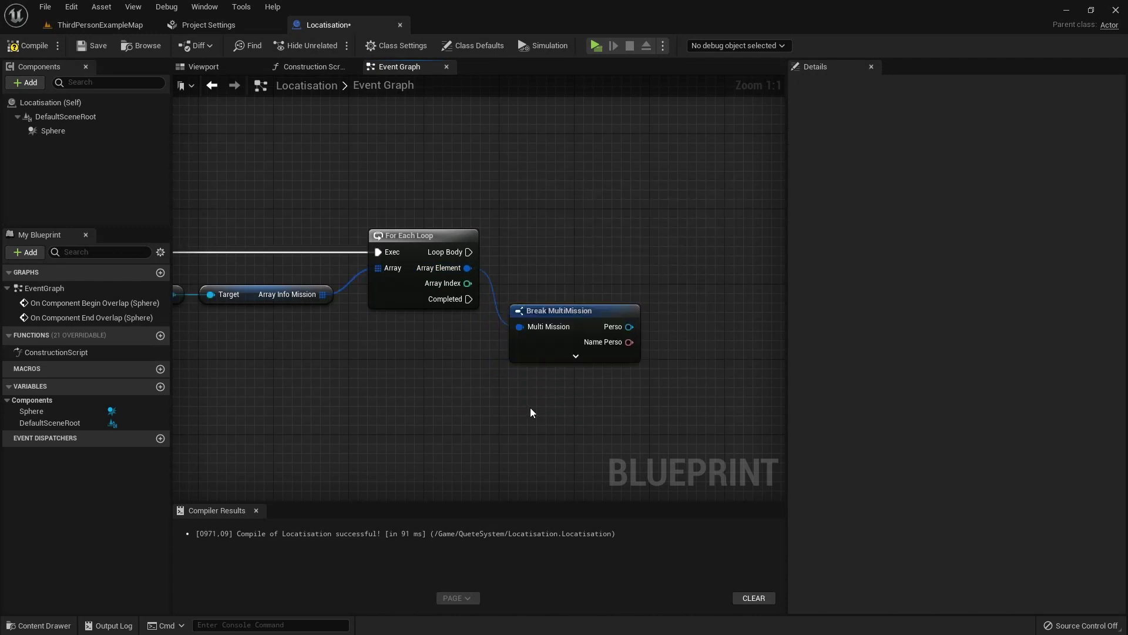
pyautogui.moveTo(530, 408); pyautogui.dragTo(344, 418, button='right')
pyautogui.click(389, 365)
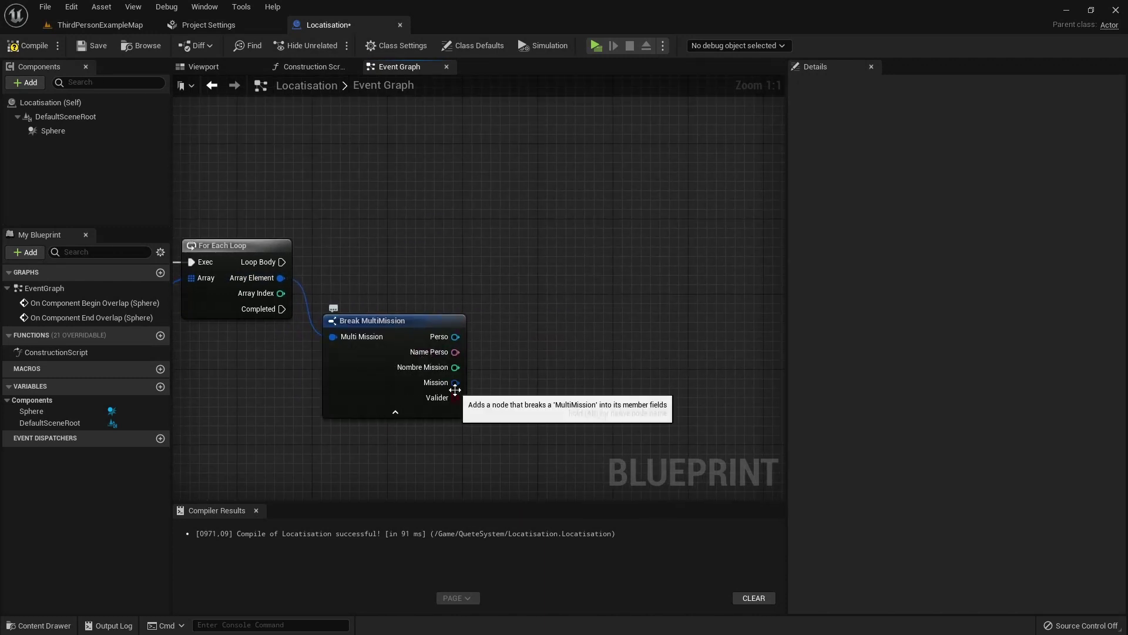
# Break the Mission field into a Break Quete_mission node showing all pins.
pyautogui.moveTo(456, 385); pyautogui.dragTo(506, 386)
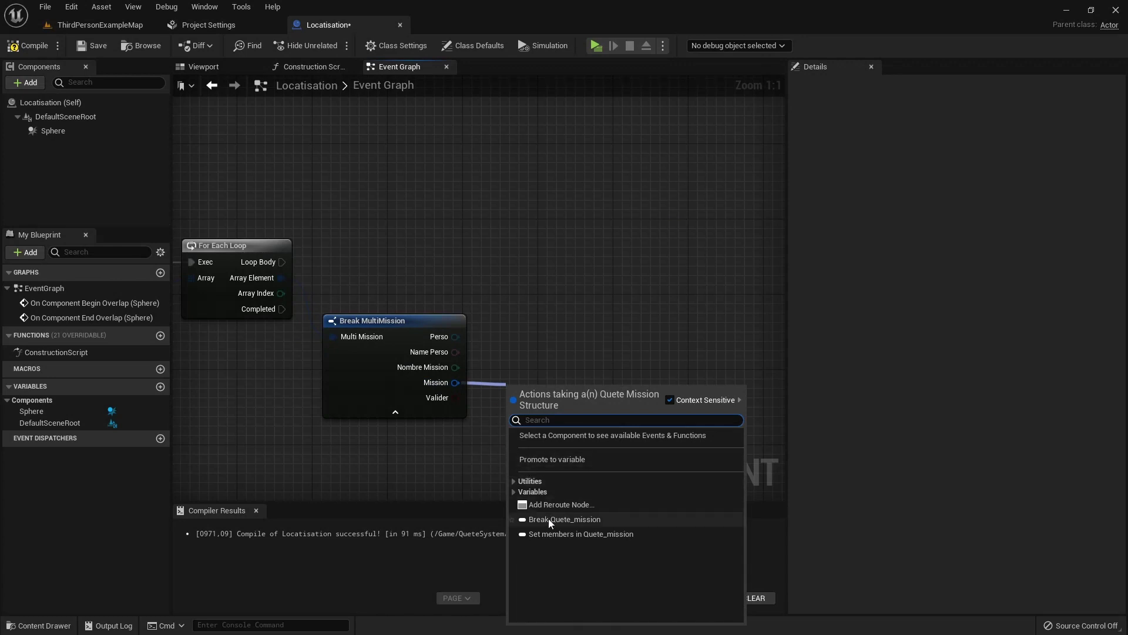
pyautogui.click(549, 520)
pyautogui.moveTo(470, 426); pyautogui.dragTo(452, 414, button='right')
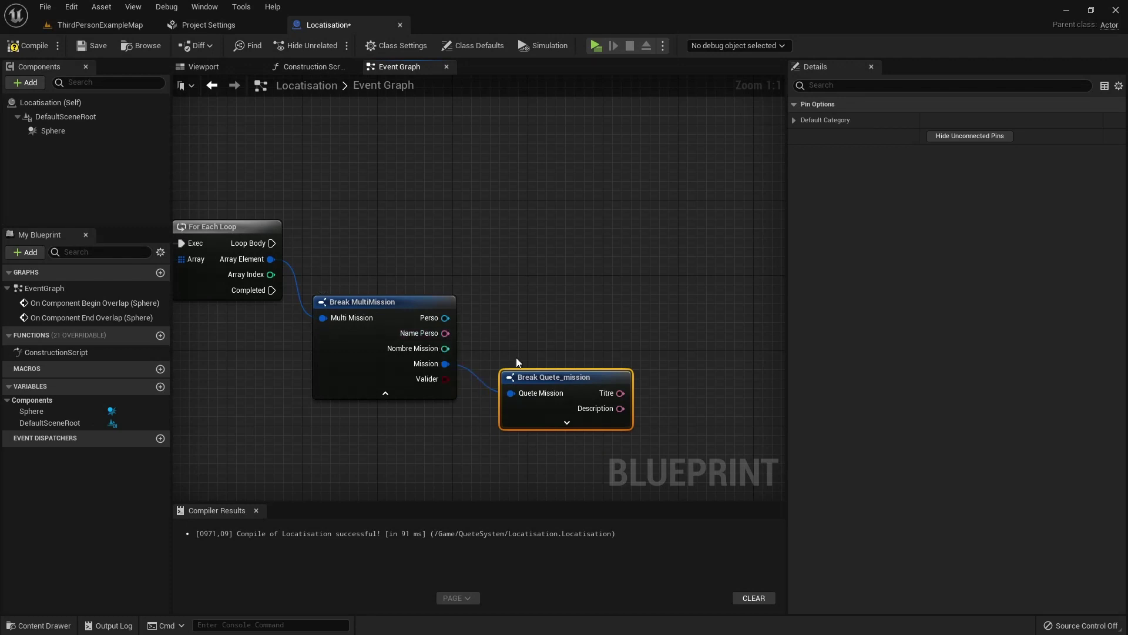
pyautogui.moveTo(528, 377); pyautogui.dragTo(501, 367)
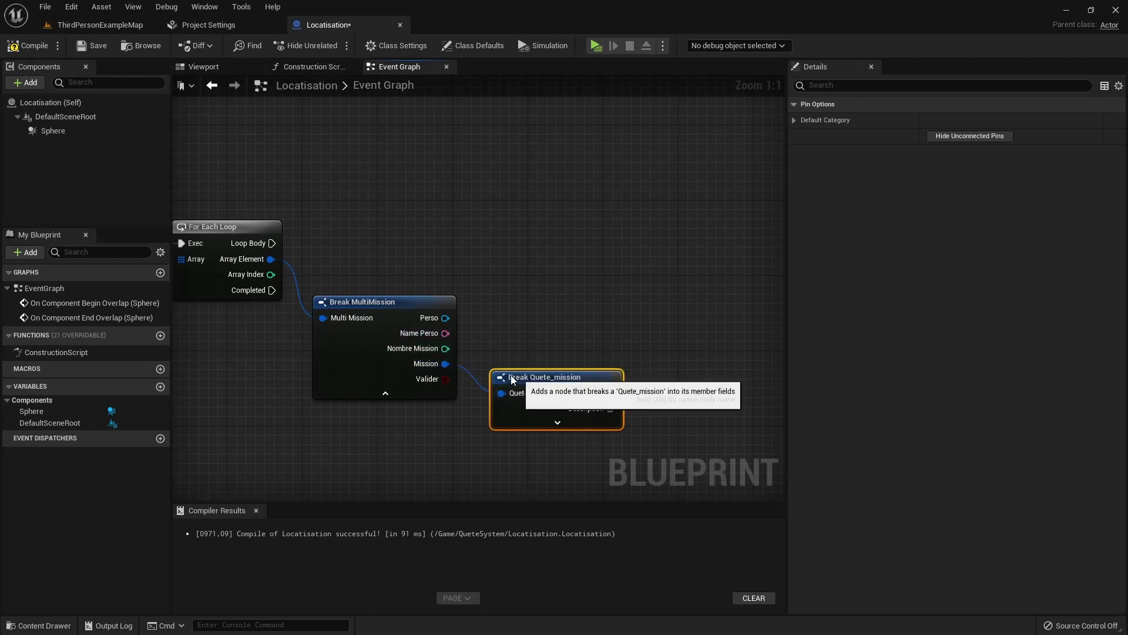
pyautogui.moveTo(480, 441); pyautogui.dragTo(320, 445, button='right')
pyautogui.click(378, 417)
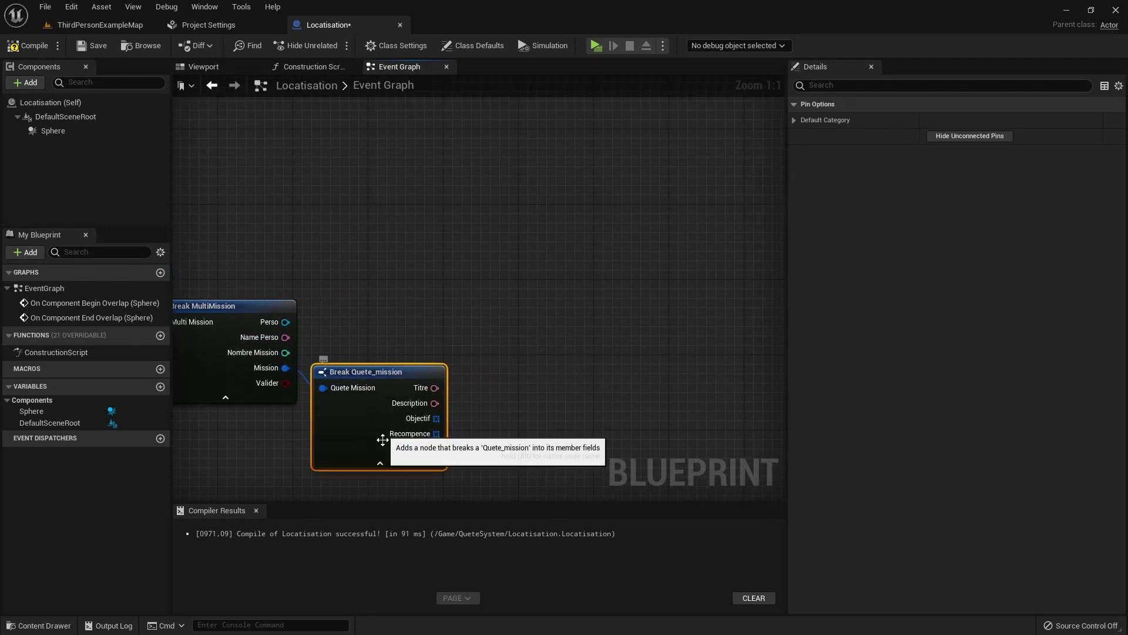
# Add a For Each Loop over Objectif, executed from the outer loop's Loop Body.
pyautogui.moveTo(436, 418); pyautogui.dragTo(511, 292)
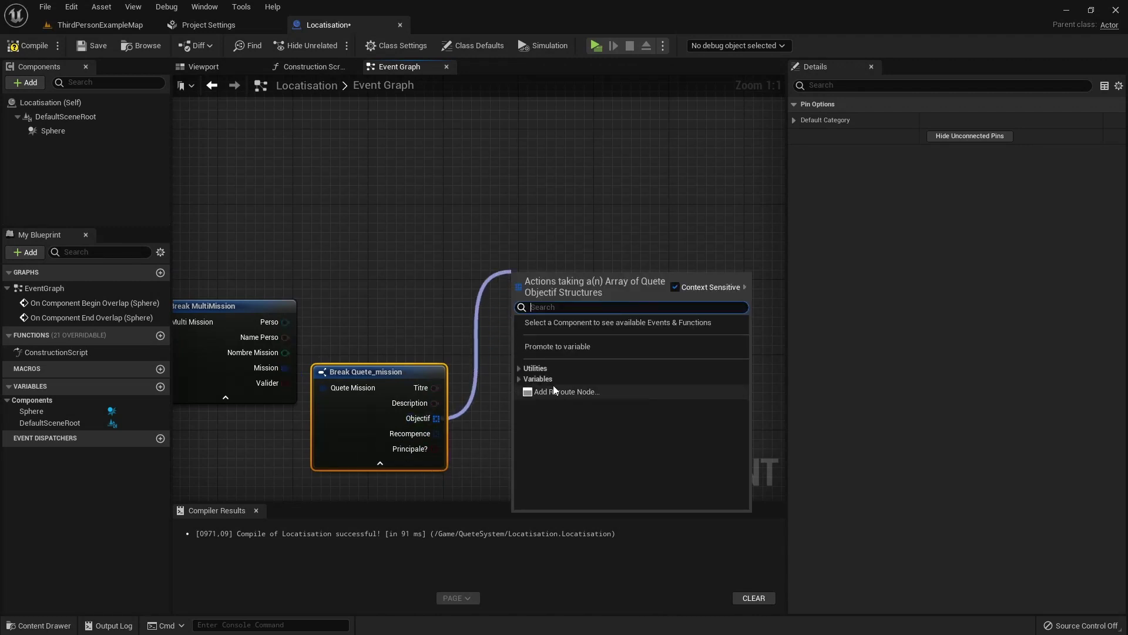
pyautogui.write('f')
pyautogui.click(570, 382)
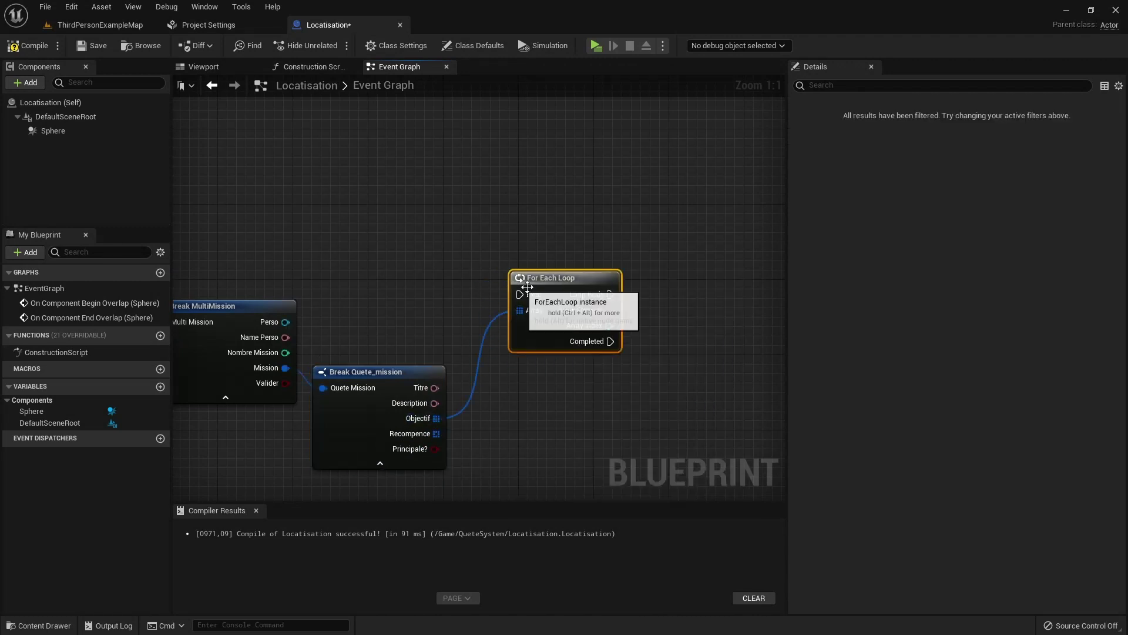
pyautogui.moveTo(547, 271); pyautogui.dragTo(567, 223)
pyautogui.moveTo(391, 254)
pyautogui.mouseDown(button='right')
pyautogui.moveTo(727, 311)
pyautogui.moveTo(605, 288)
pyautogui.mouseUp(button='right')
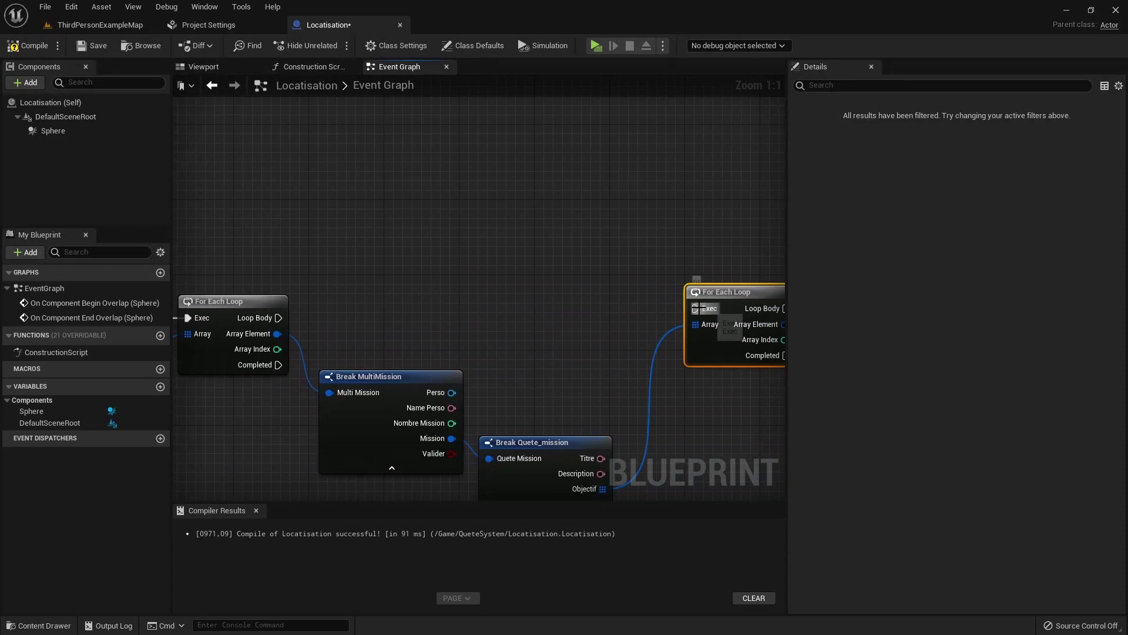
pyautogui.moveTo(695, 308); pyautogui.dragTo(277, 323)
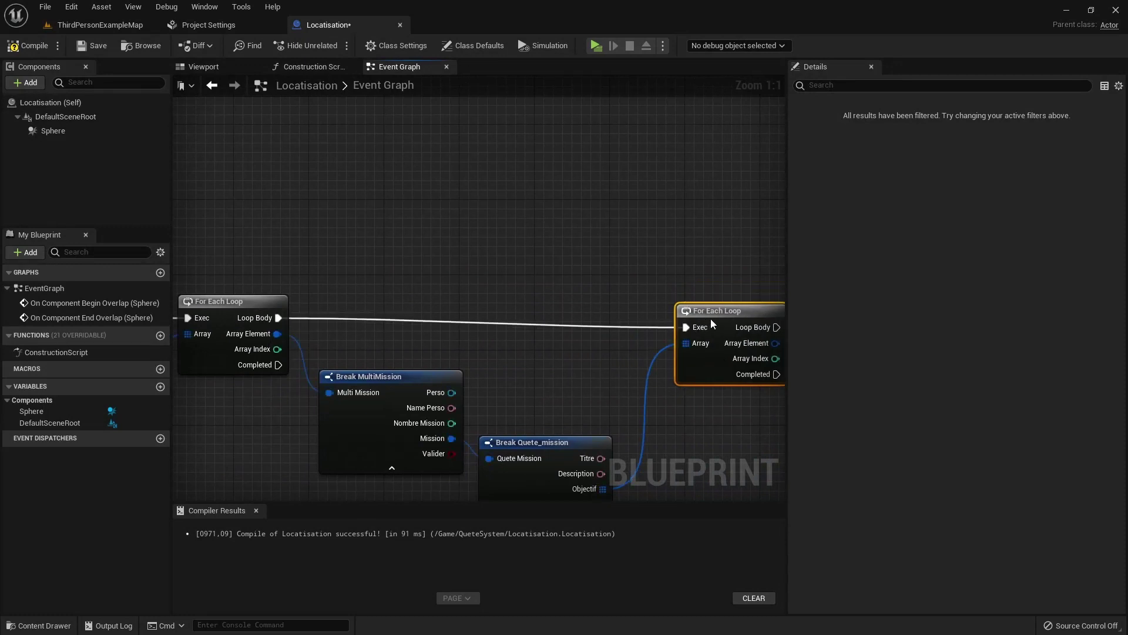
pyautogui.moveTo(710, 316); pyautogui.dragTo(700, 325)
# Reposition the Array Info Mission getter and both break nodes around the two loops.
pyautogui.moveTo(721, 423); pyautogui.dragTo(614, 343, button='right')
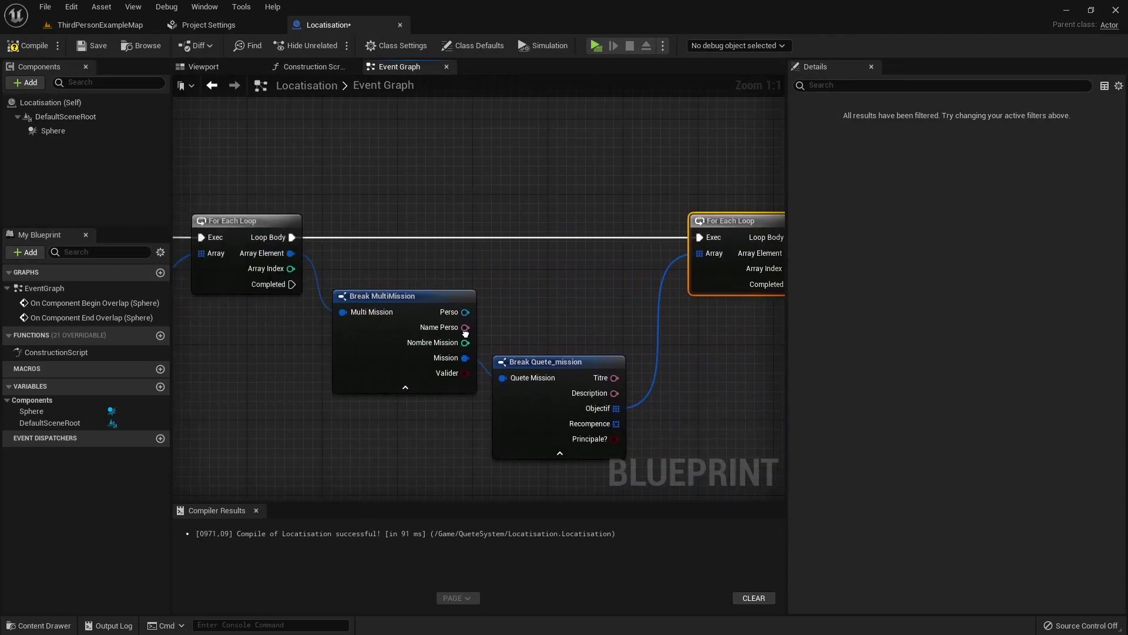
pyautogui.moveTo(343, 327); pyautogui.dragTo(665, 346, button='right')
pyautogui.moveTo(330, 300); pyautogui.dragTo(330, 317)
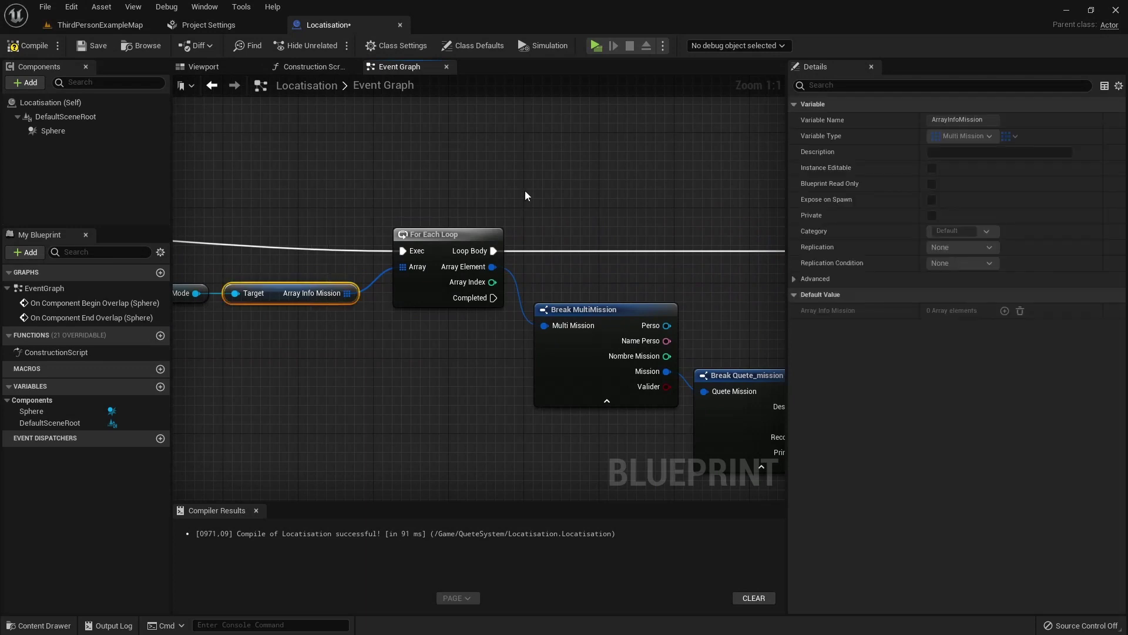
pyautogui.moveTo(523, 179); pyautogui.dragTo(681, 358)
pyautogui.moveTo(680, 359); pyautogui.dragTo(579, 300, button='right')
pyautogui.moveTo(555, 223); pyautogui.dragTo(818, 394)
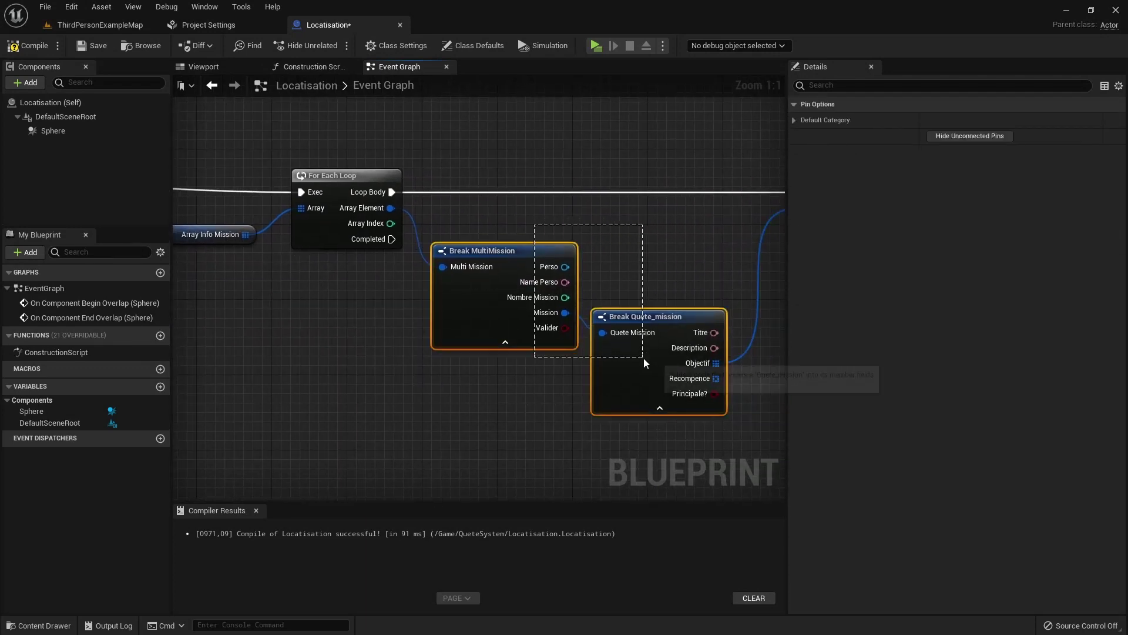
pyautogui.moveTo(742, 375); pyautogui.dragTo(375, 397, button='right')
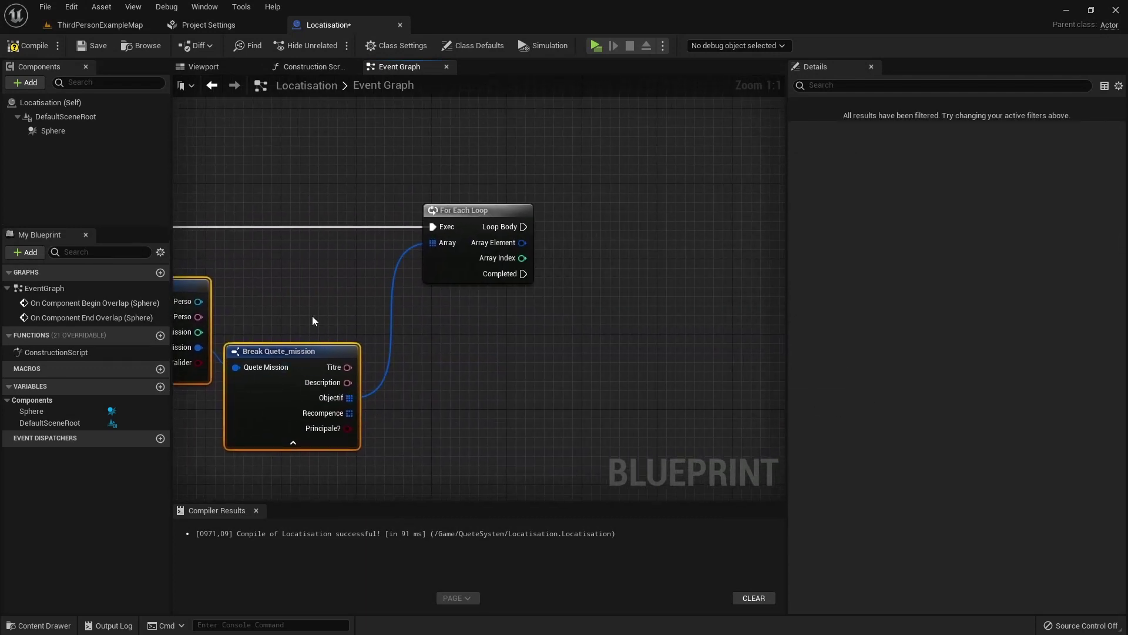
# Break each inner-loop Array Element with Break Quete_Objectif and add an == check on its Class.
pyautogui.click(314, 353)
pyautogui.moveTo(521, 243); pyautogui.dragTo(566, 314)
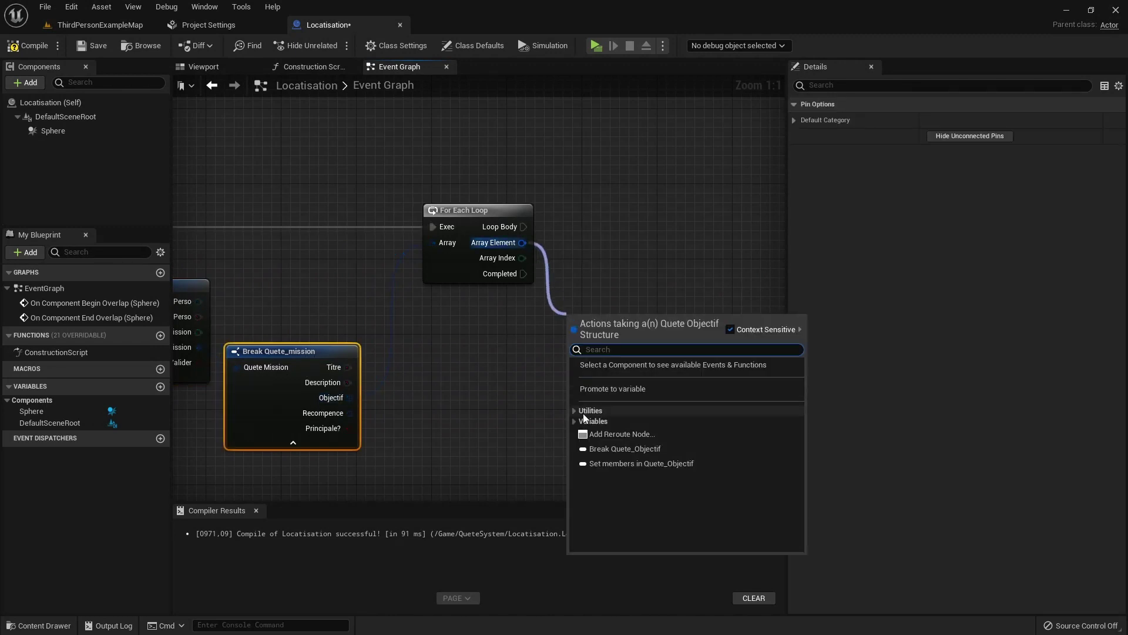
pyautogui.click(598, 449)
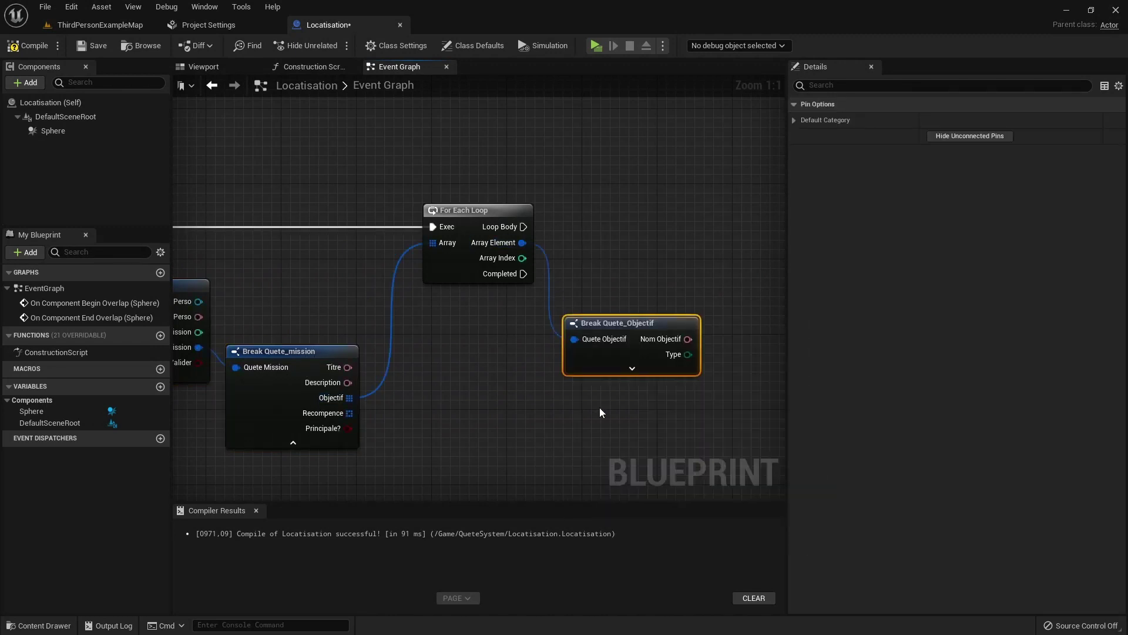
pyautogui.click(615, 370)
pyautogui.moveTo(615, 371); pyautogui.dragTo(442, 352, button='right')
pyautogui.moveTo(476, 305); pyautogui.dragTo(485, 285)
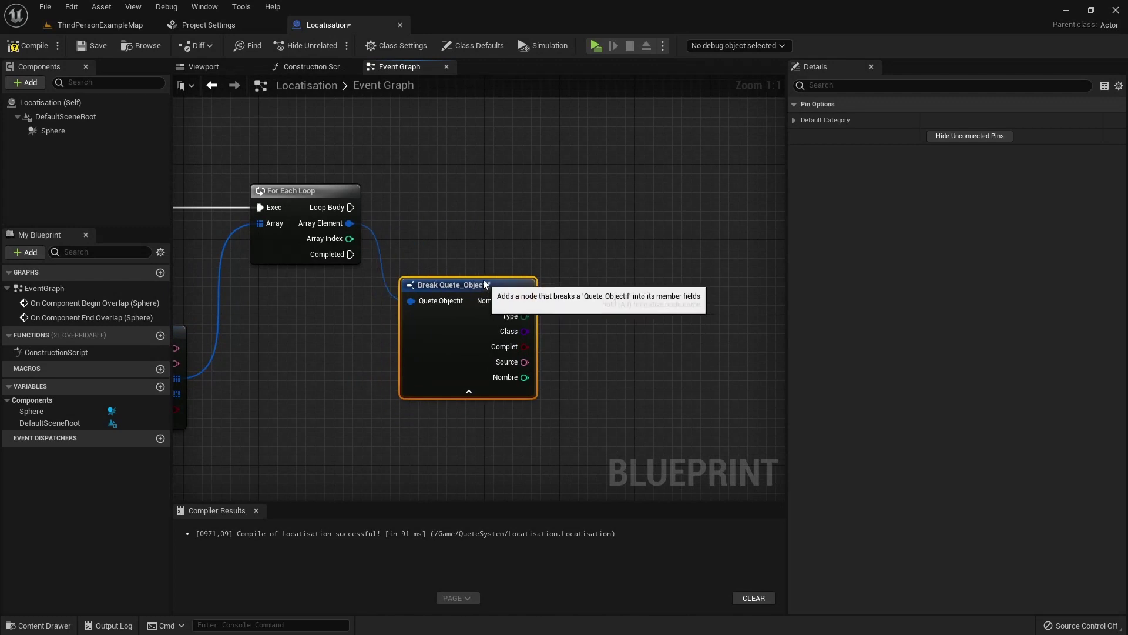
pyautogui.moveTo(515, 322); pyautogui.dragTo(565, 324)
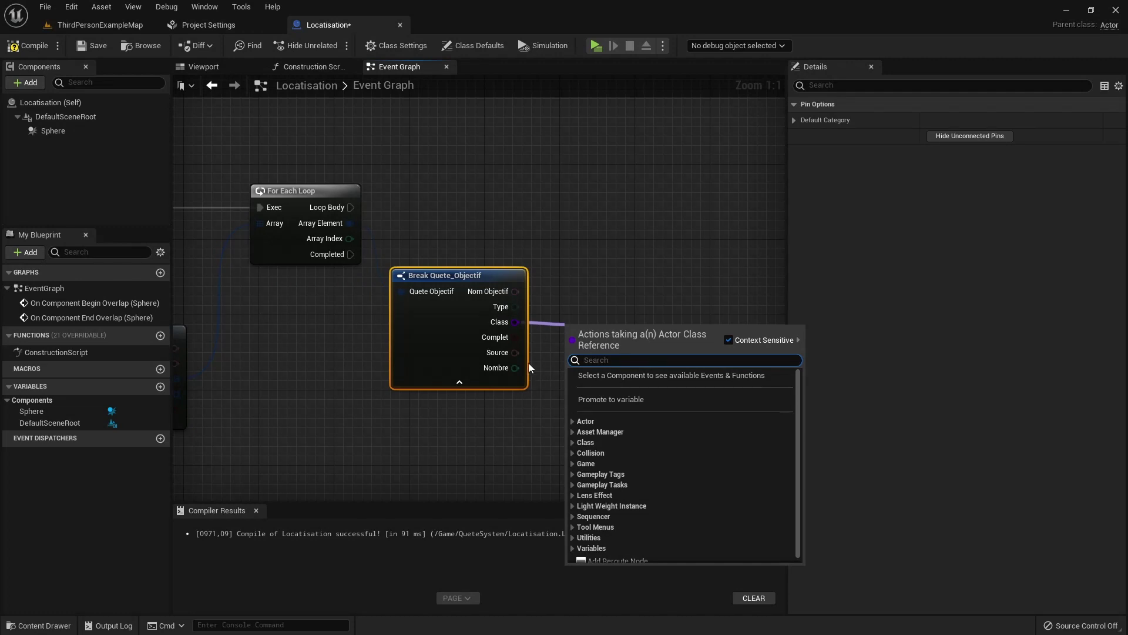
pyautogui.write('==')
pyautogui.click(605, 385)
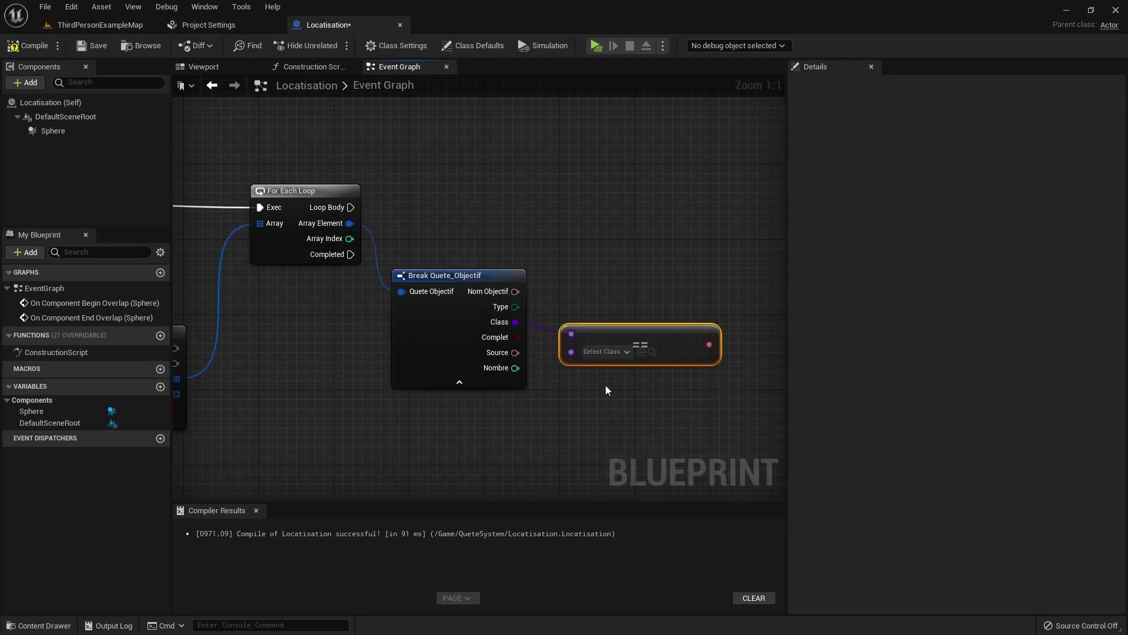
# Add a Self reference with Get Class and wire its class into the Class equality check.
pyautogui.rightClick(400, 451)
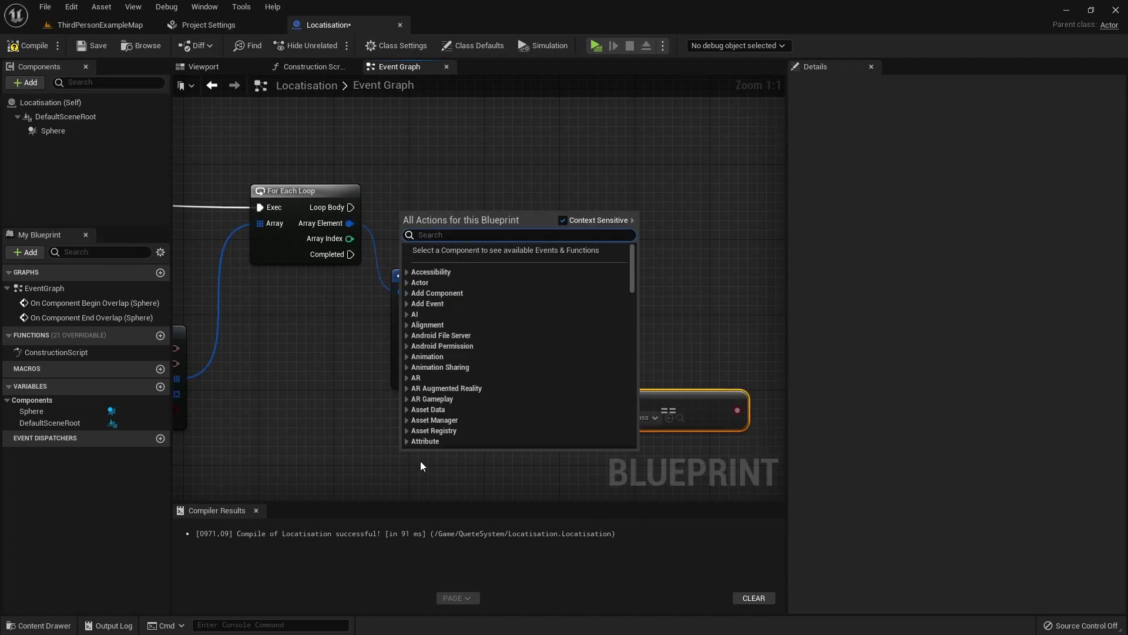
pyautogui.write('self')
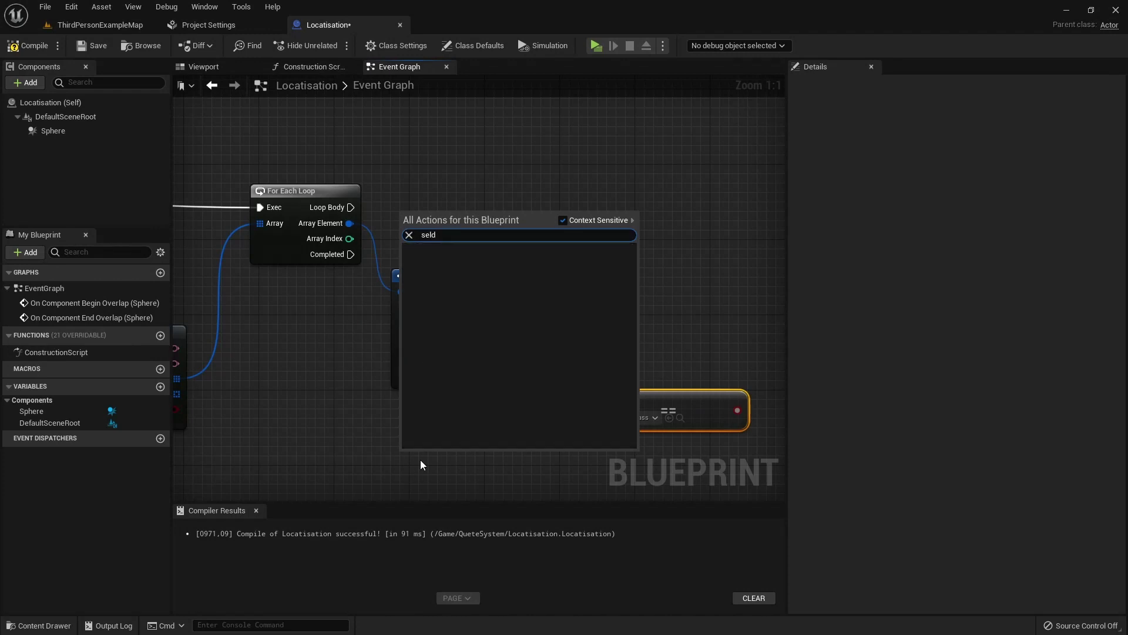
pyautogui.click(340, 379)
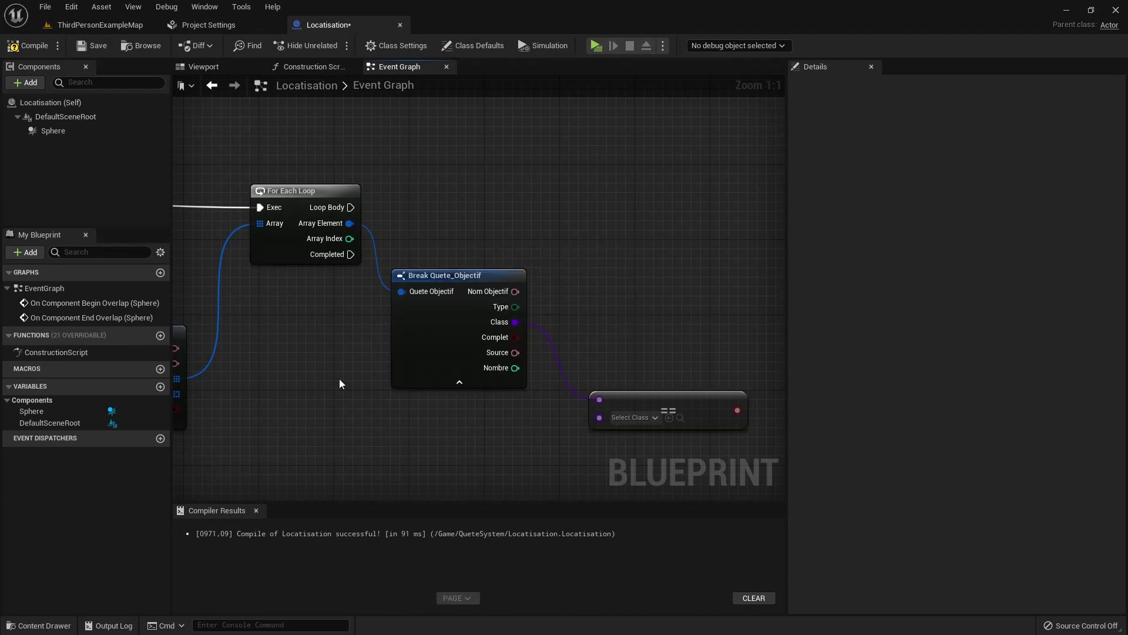
pyautogui.rightClick(454, 441)
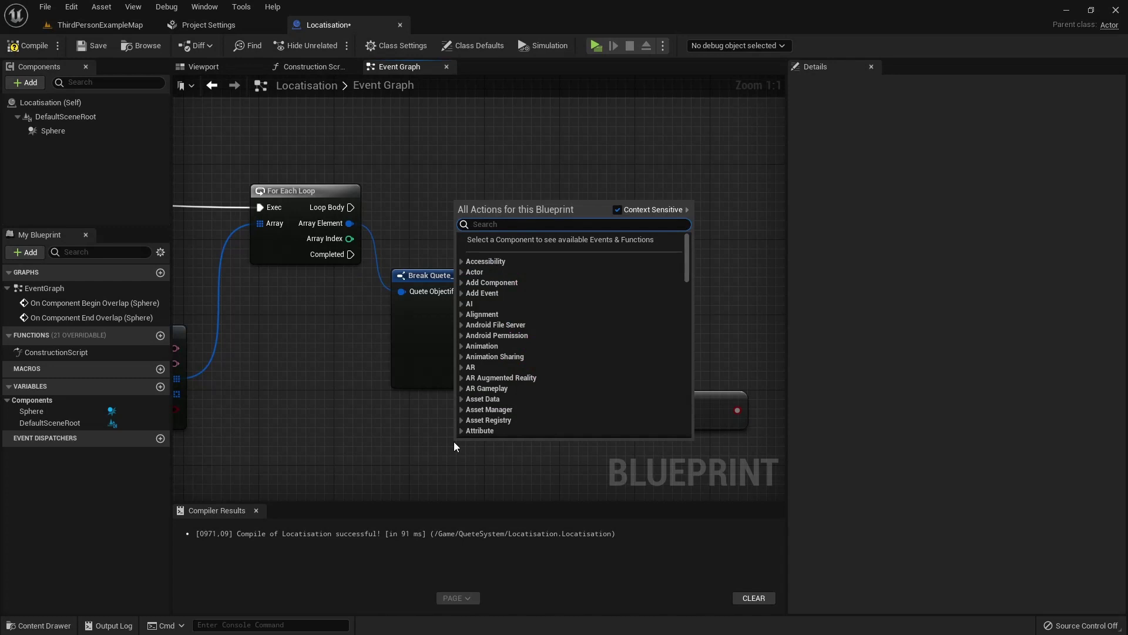
pyautogui.write('self')
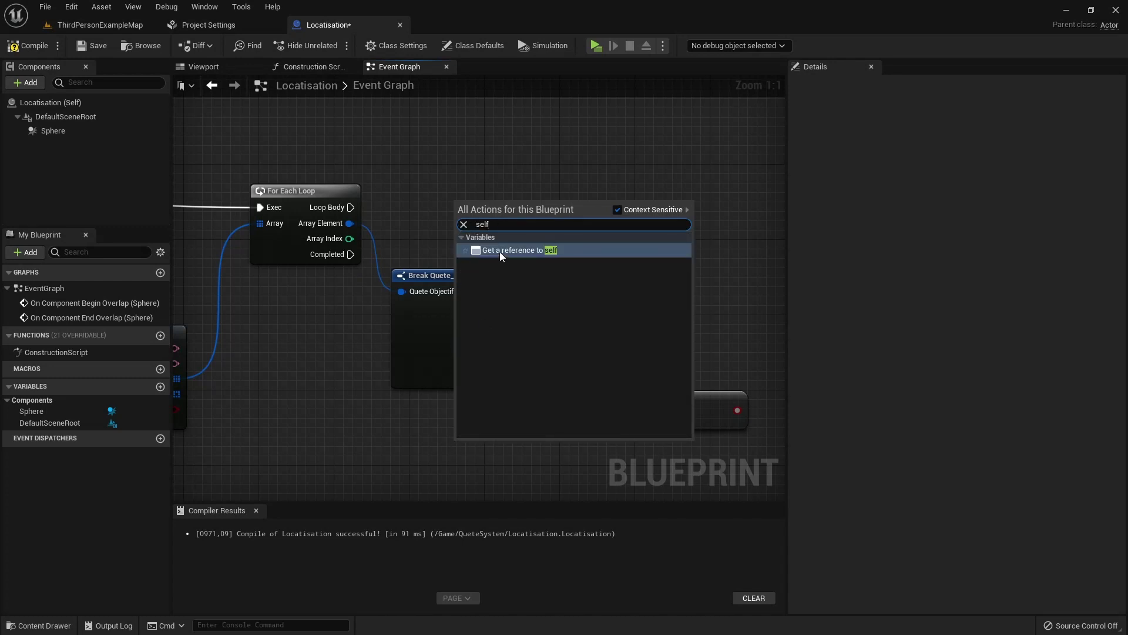
pyautogui.click(500, 251)
pyautogui.moveTo(523, 450)
pyautogui.mouseDown()
pyautogui.moveTo(413, 451)
pyautogui.moveTo(427, 449)
pyautogui.mouseUp()
pyautogui.write('class')
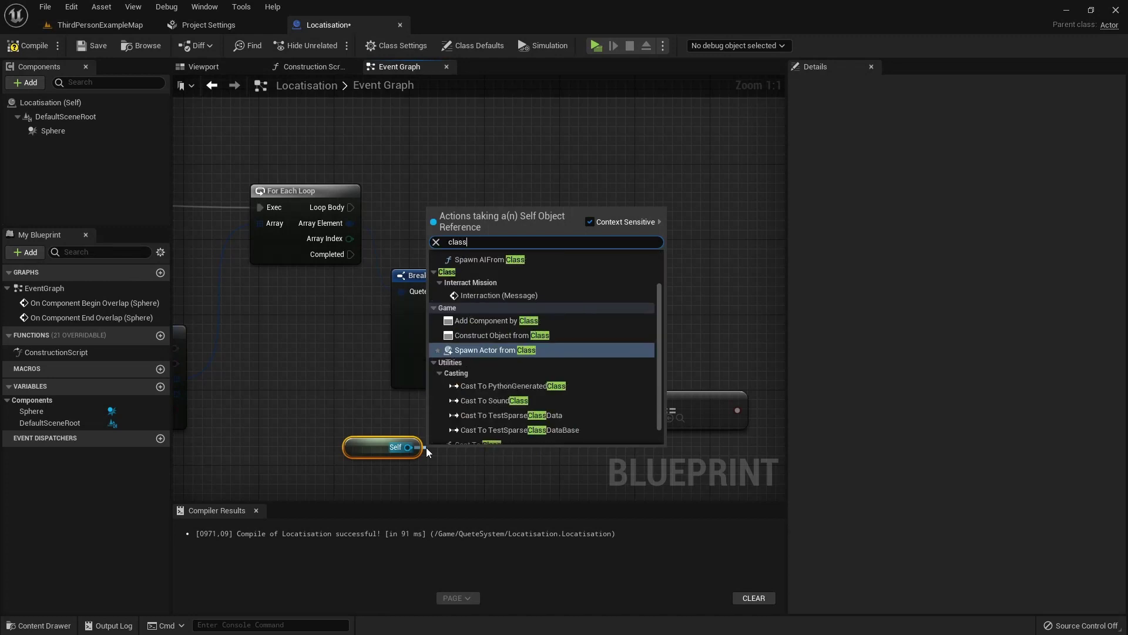
pyautogui.scroll(-1, 507, 358)
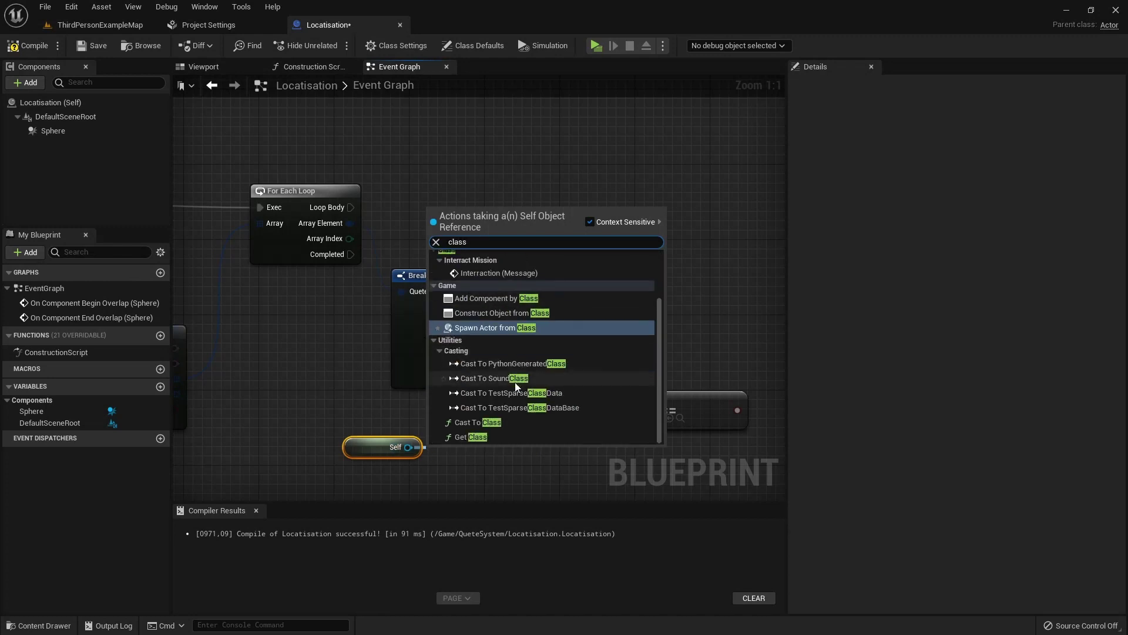
pyautogui.click(460, 436)
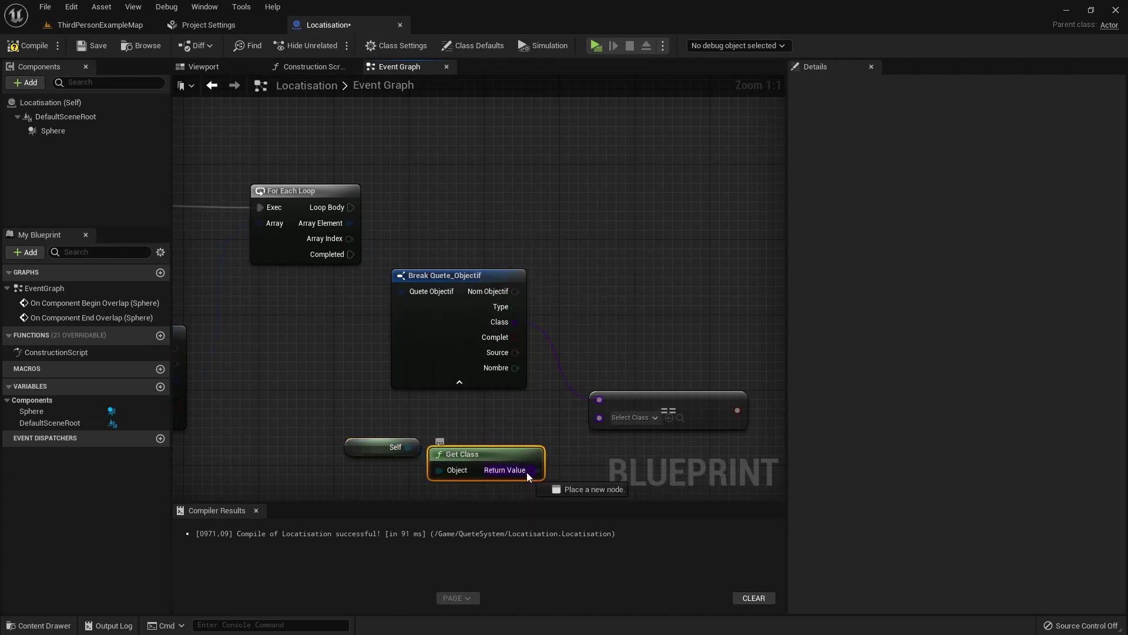
pyautogui.moveTo(532, 470); pyautogui.dragTo(599, 417)
pyautogui.moveTo(510, 454); pyautogui.dragTo(520, 425)
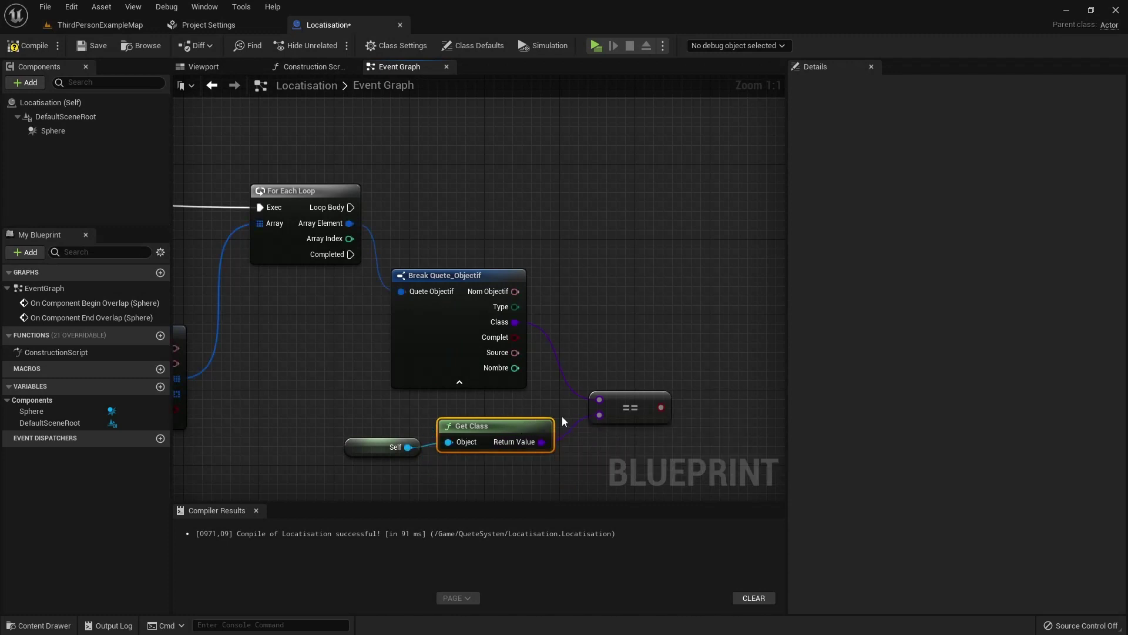
pyautogui.moveTo(599, 399); pyautogui.dragTo(608, 400)
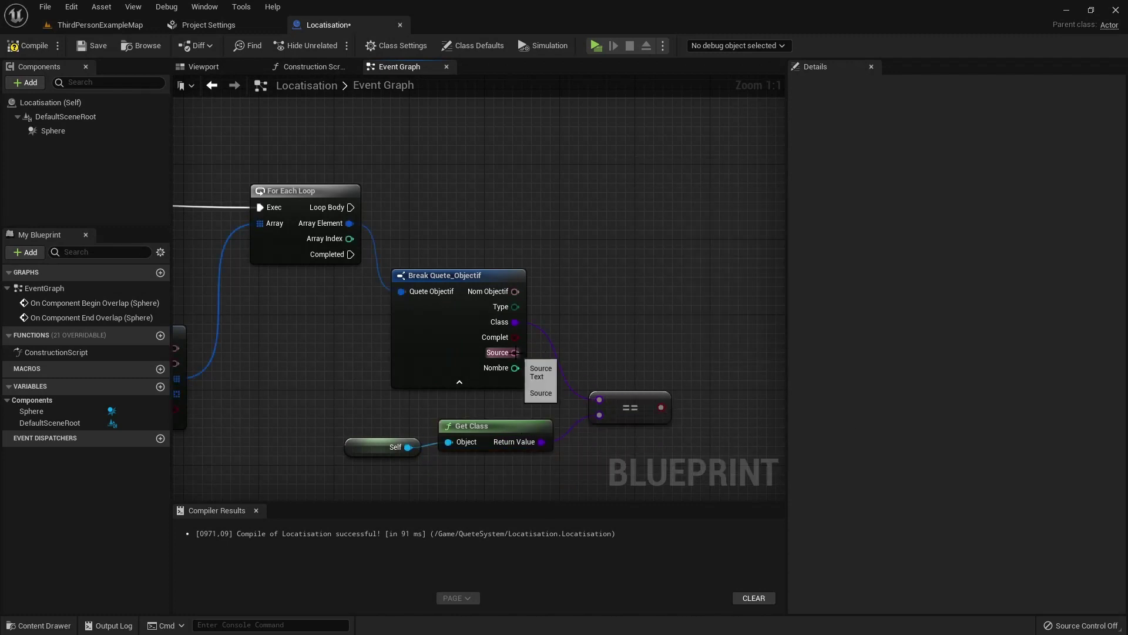
# Compare the objective's Source text using an Equal Exactly (Text) node.
pyautogui.moveTo(515, 352); pyautogui.dragTo(613, 453)
pyautogui.write('==')
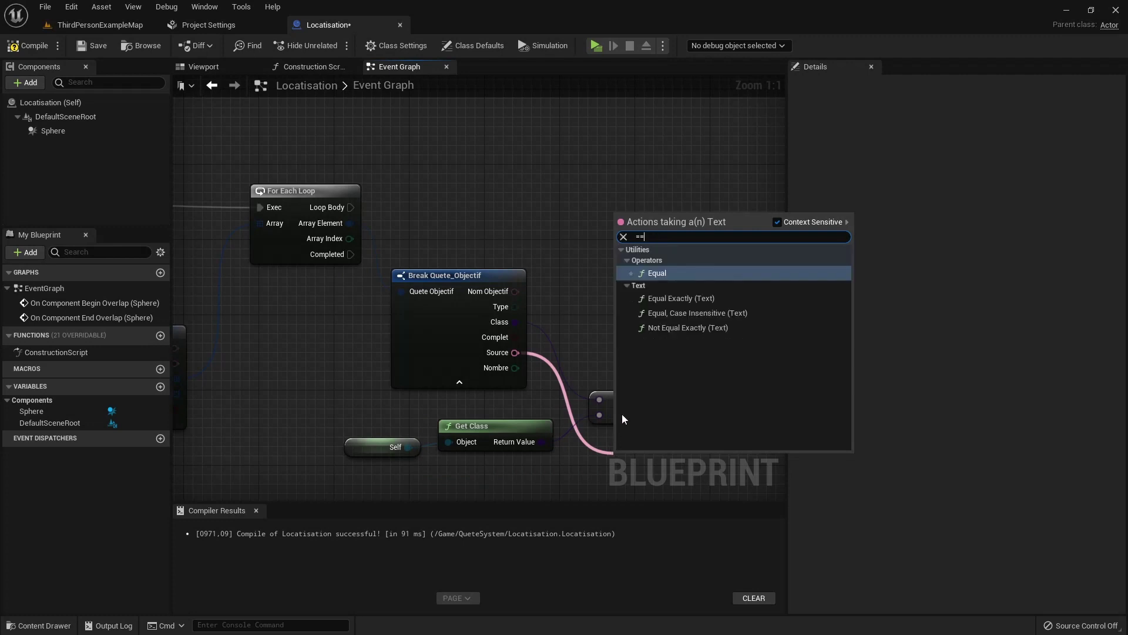
pyautogui.click(708, 299)
pyautogui.moveTo(680, 460); pyautogui.dragTo(662, 451)
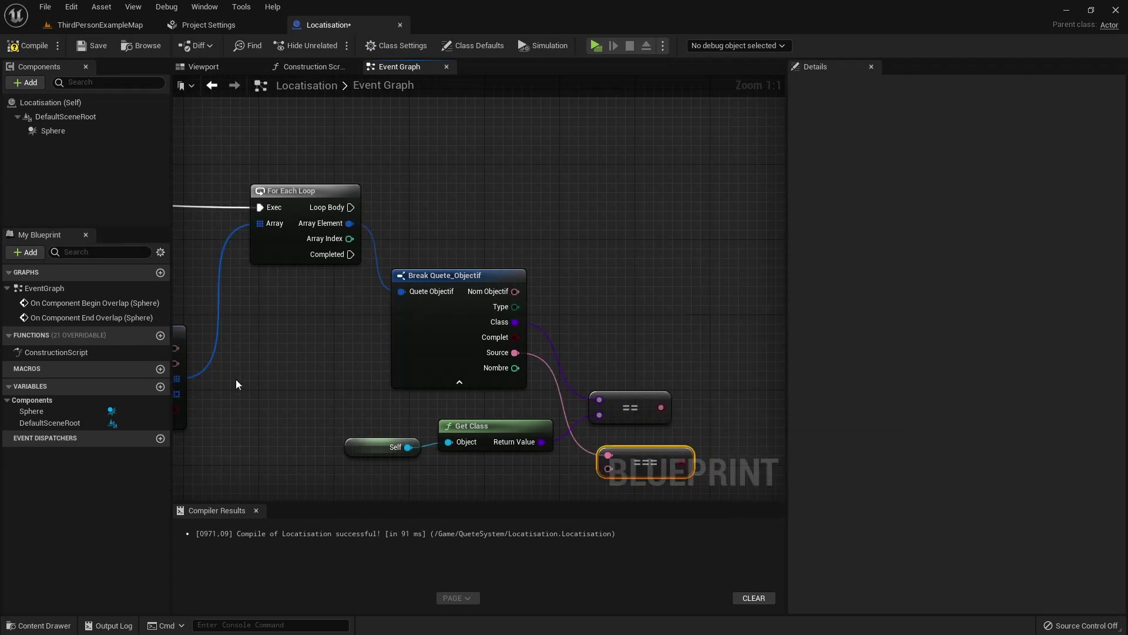
pyautogui.moveTo(346, 490); pyautogui.dragTo(370, 383, button='right')
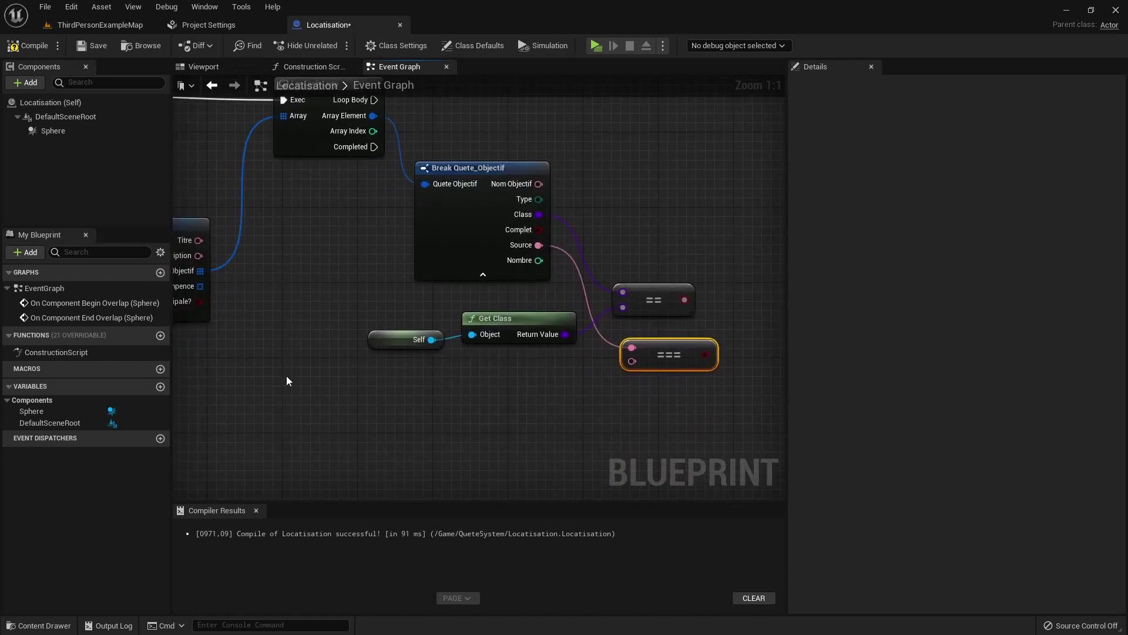
# Create NameLocalisation as an instance-editable Text variable, compile, and return to ThirdPersonExampleMap.
pyautogui.click(160, 387)
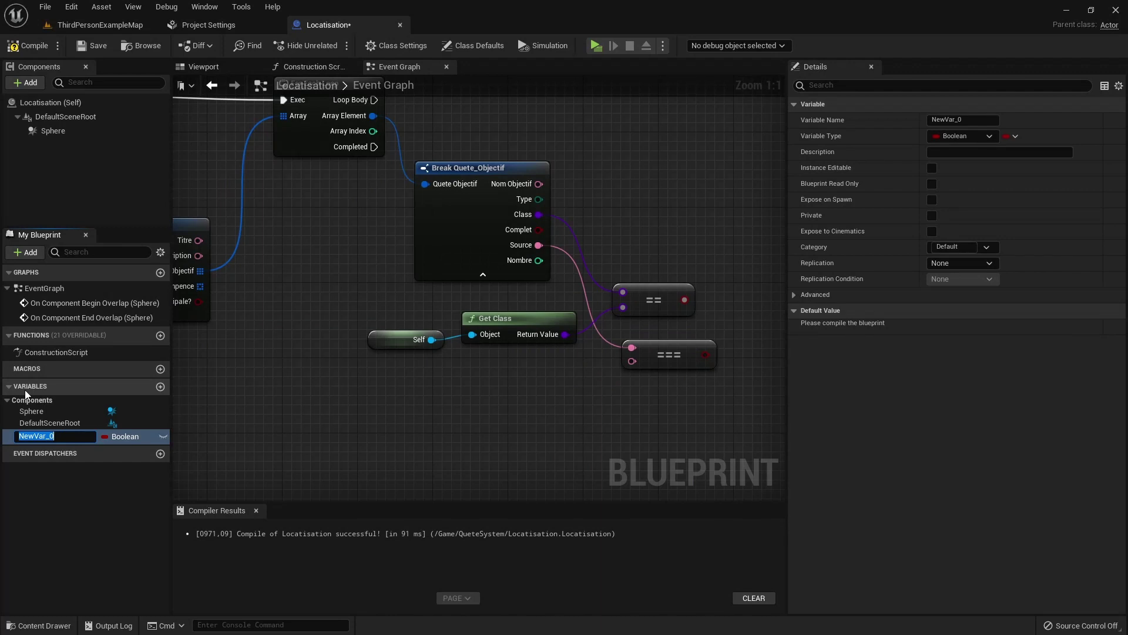
pyautogui.write('Nam')
pyautogui.write('eLo')
pyautogui.write('calisation')
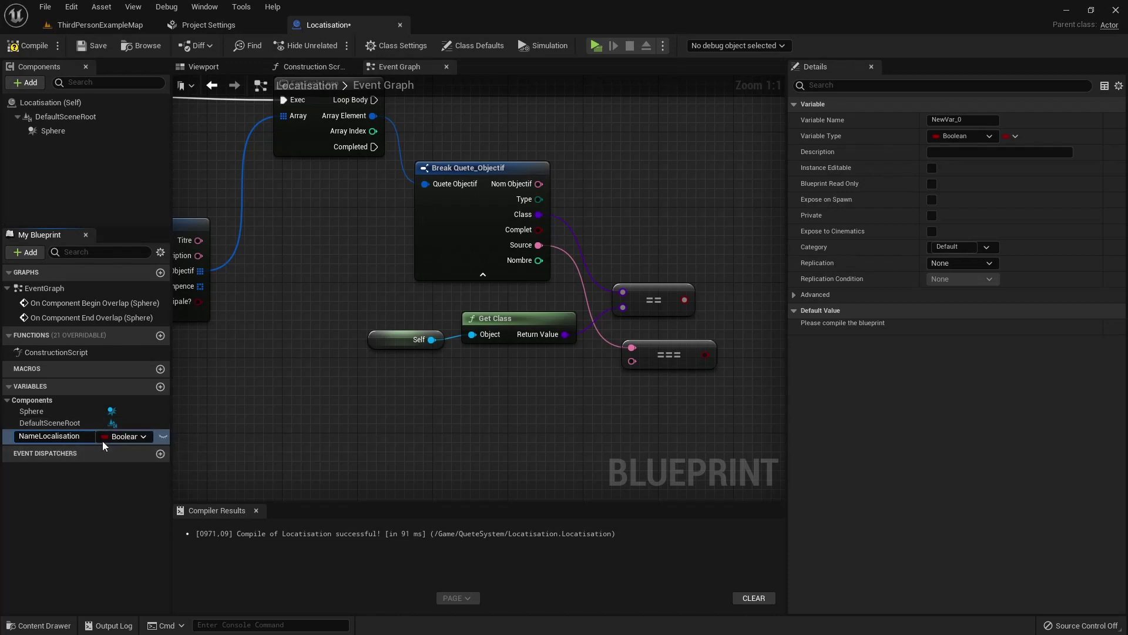
pyautogui.click(107, 438)
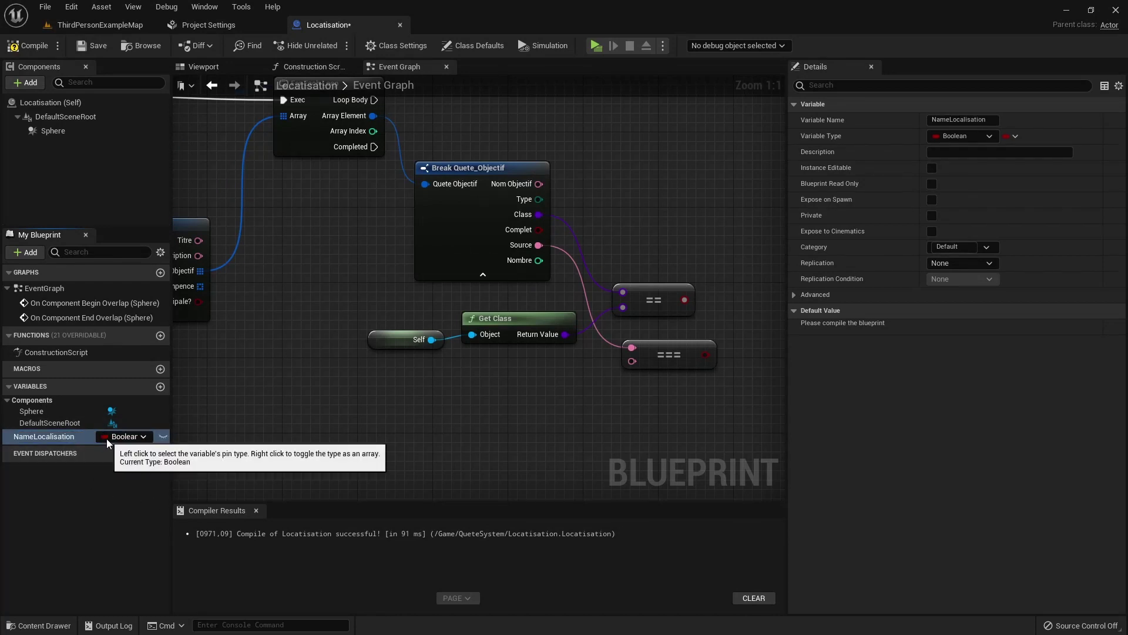
pyautogui.click(107, 438)
pyautogui.click(127, 269)
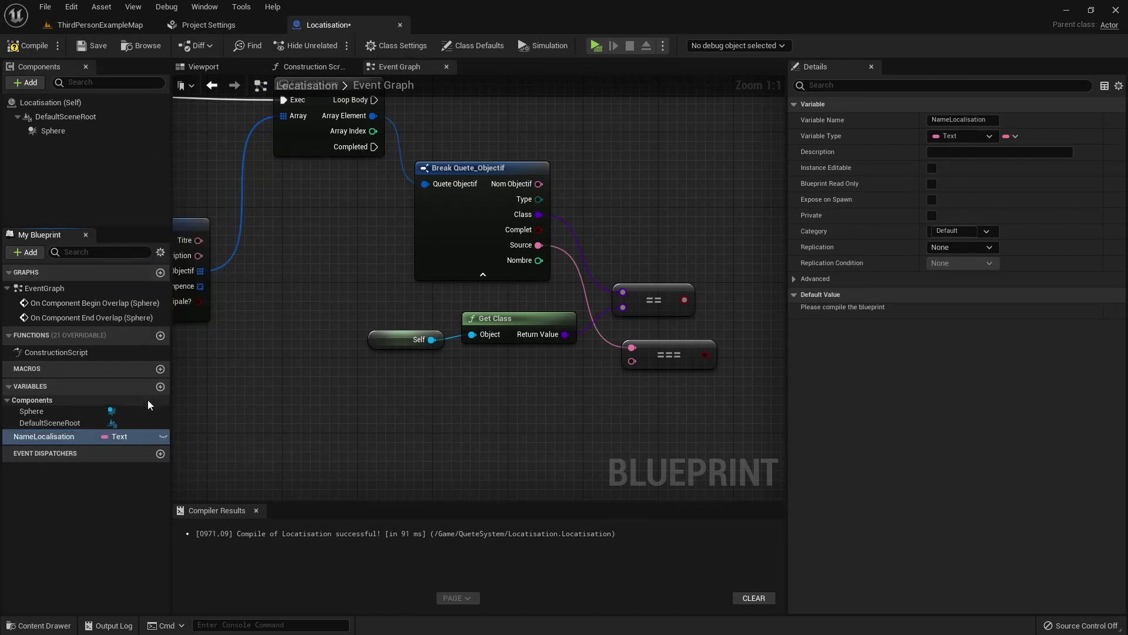
pyautogui.click(163, 436)
pyautogui.click(27, 50)
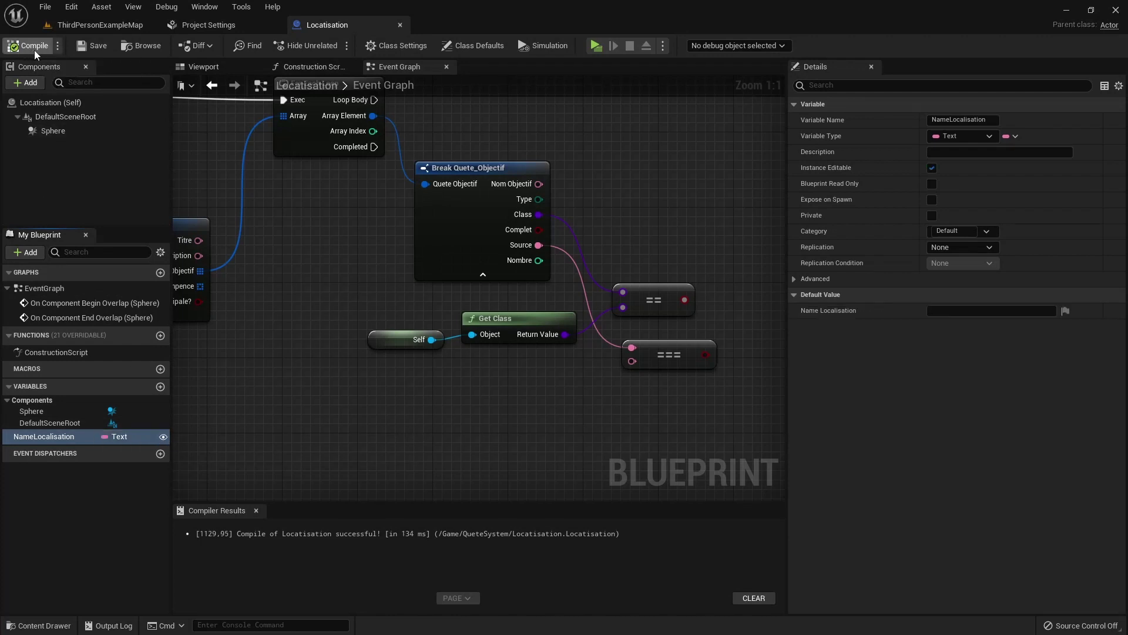
pyautogui.click(159, 23)
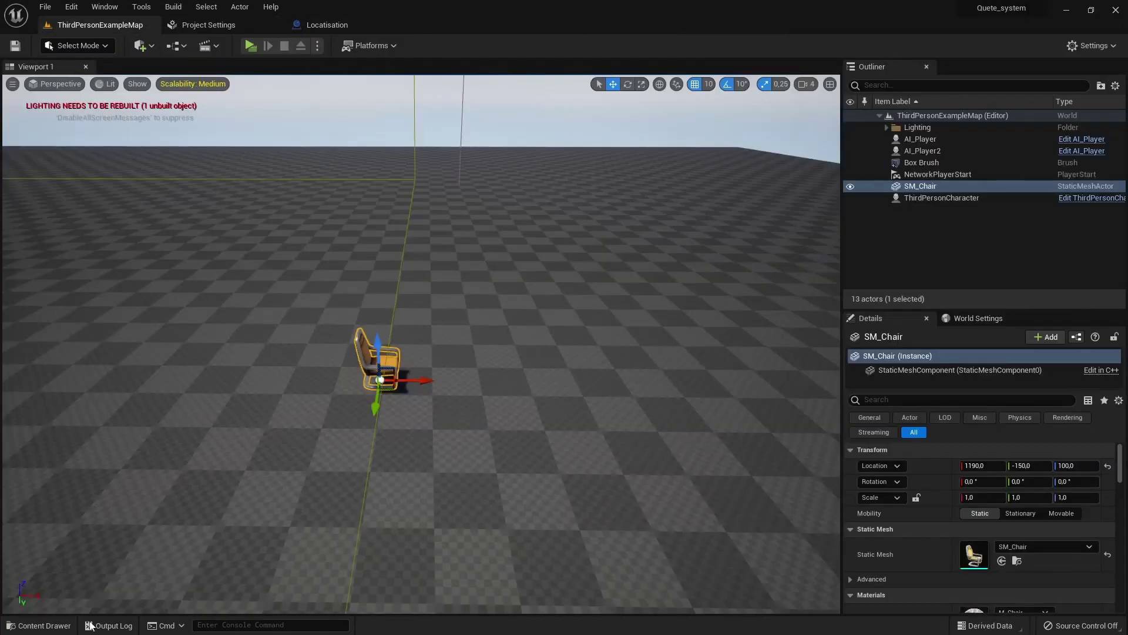
# Drag the Locatisation blueprint from the Content Drawer onto the chair in the viewport.
pyautogui.click(38, 625)
pyautogui.moveTo(383, 512); pyautogui.dragTo(382, 377)
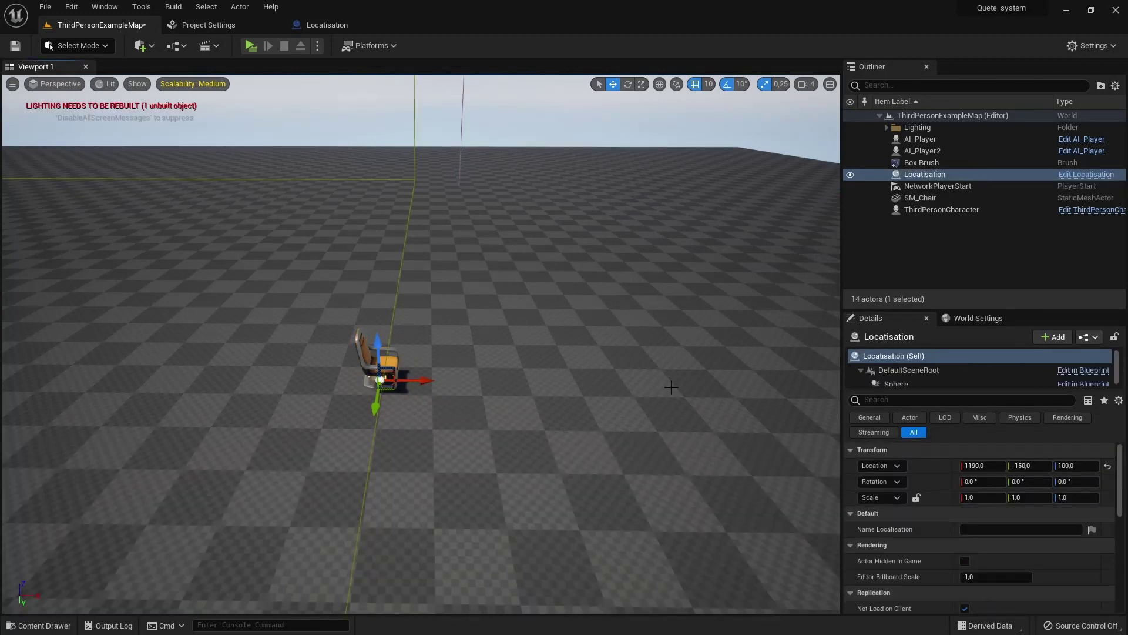
pyautogui.scroll(-5, 993, 488)
pyautogui.scroll(-1, 971, 552)
pyautogui.scroll(-1, 971, 553)
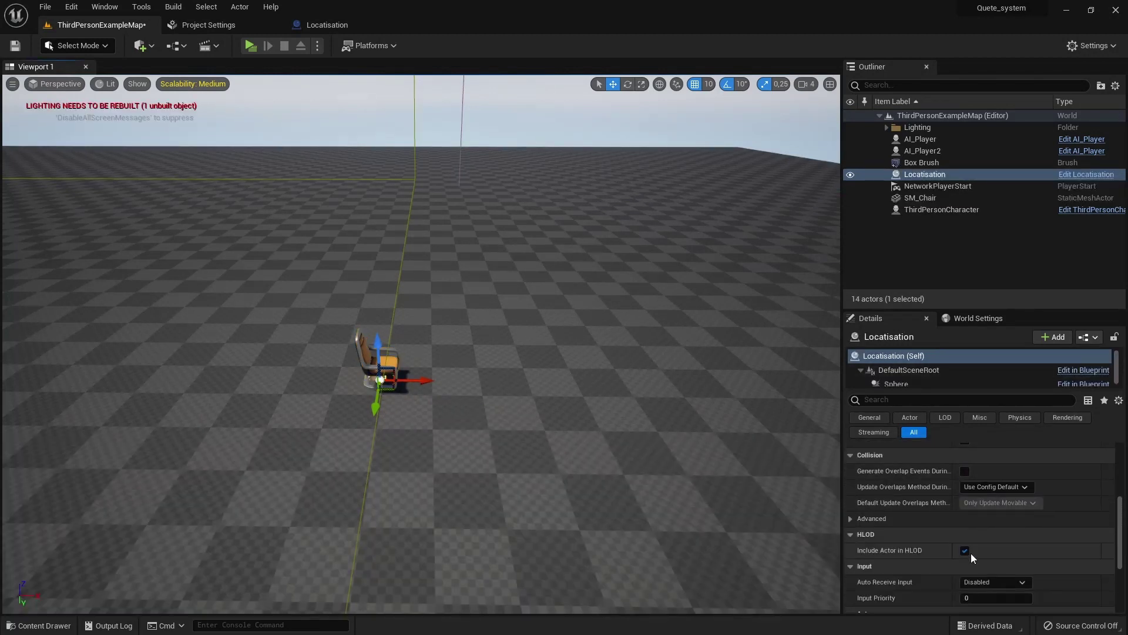
pyautogui.scroll(-2, 958, 556)
pyautogui.scroll(-1, 948, 560)
pyautogui.scroll(1, 947, 559)
pyautogui.scroll(1, 944, 559)
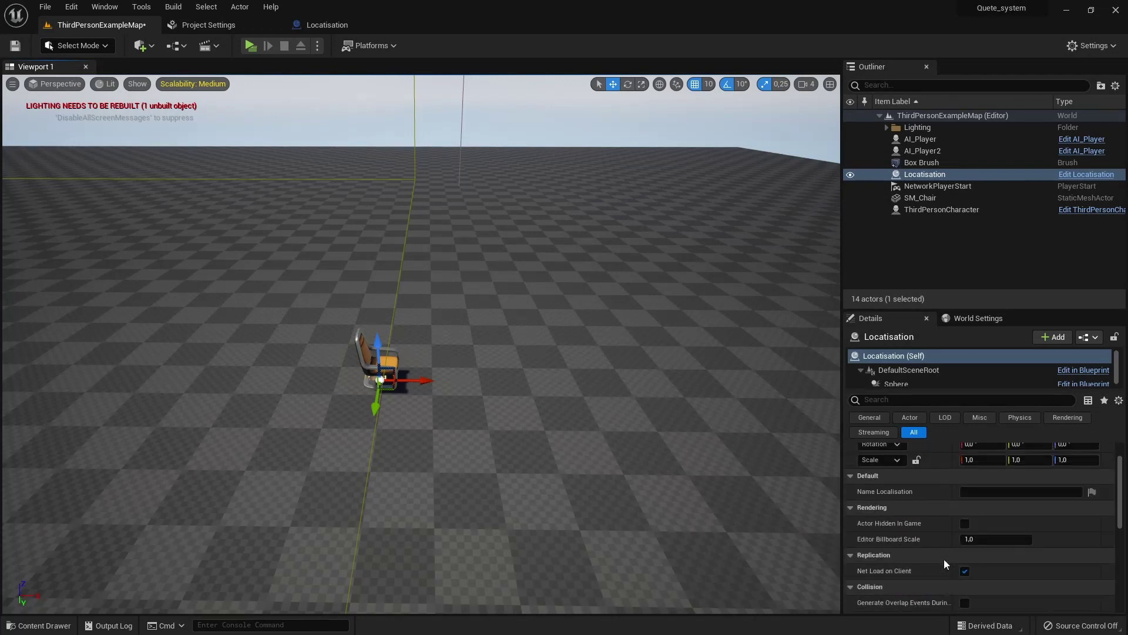
pyautogui.scroll(1, 943, 555)
pyautogui.scroll(1, 941, 551)
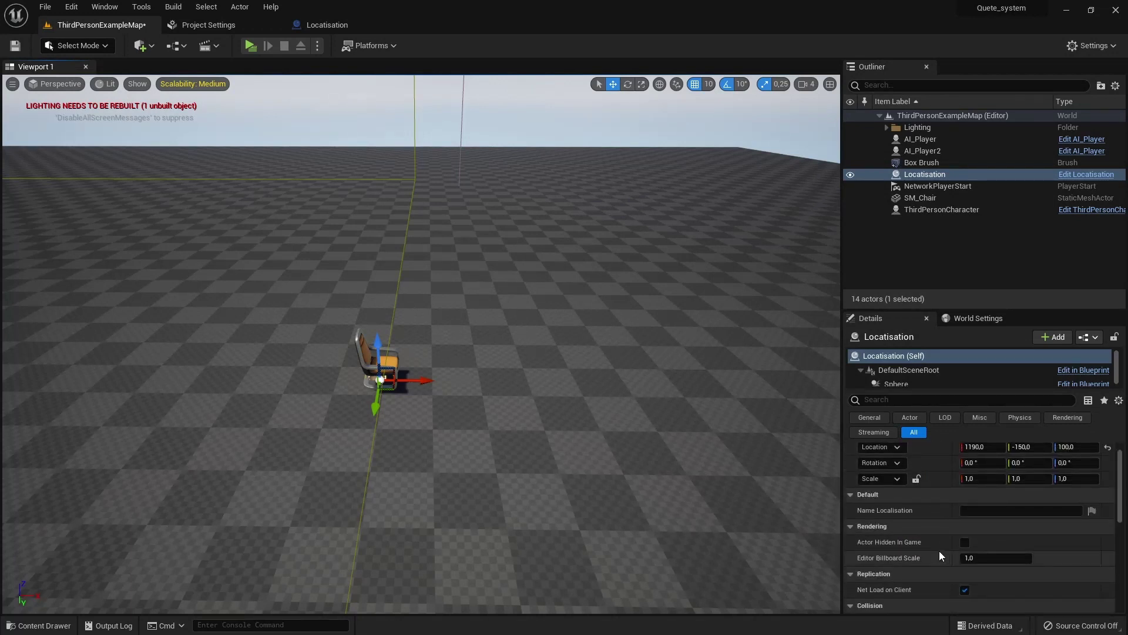
# Set the placed actor's Name Localisation to 'Chaise' in the Details panel.
pyautogui.click(967, 513)
pyautogui.write('C')
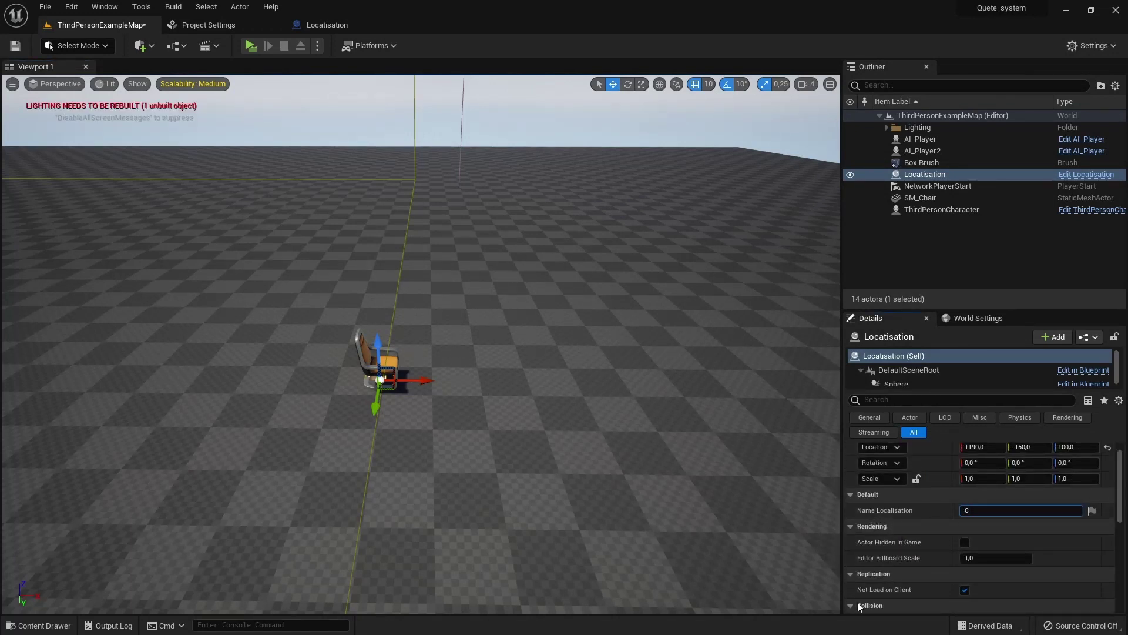
pyautogui.write('ha')
pyautogui.write('r')
pyautogui.click(1024, 255)
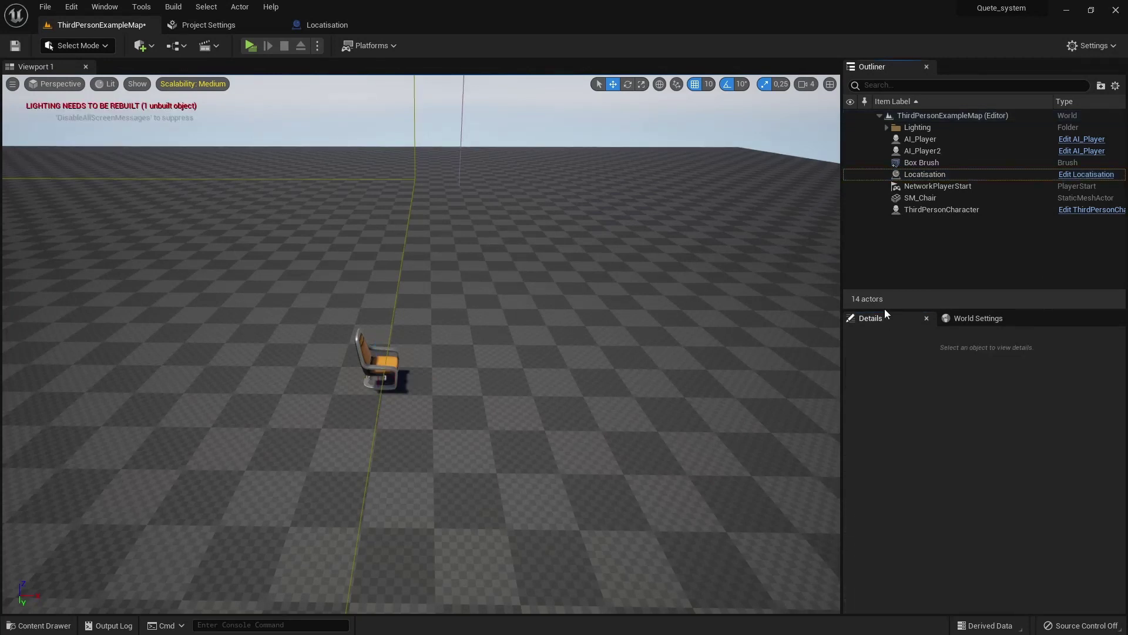
pyautogui.click(308, 378)
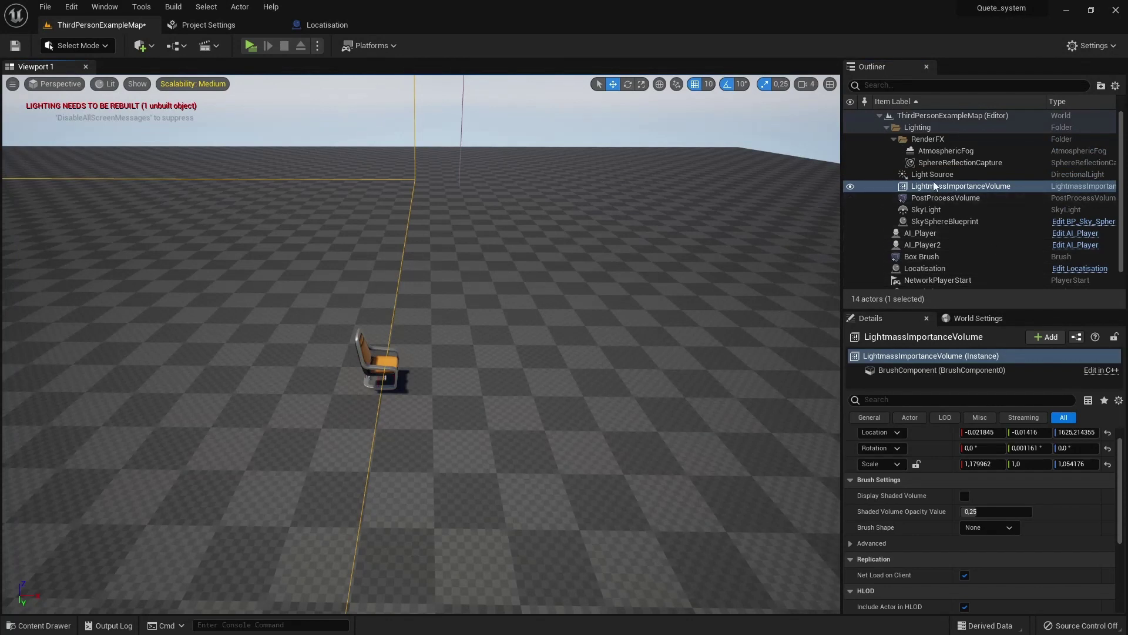
pyautogui.click(893, 139)
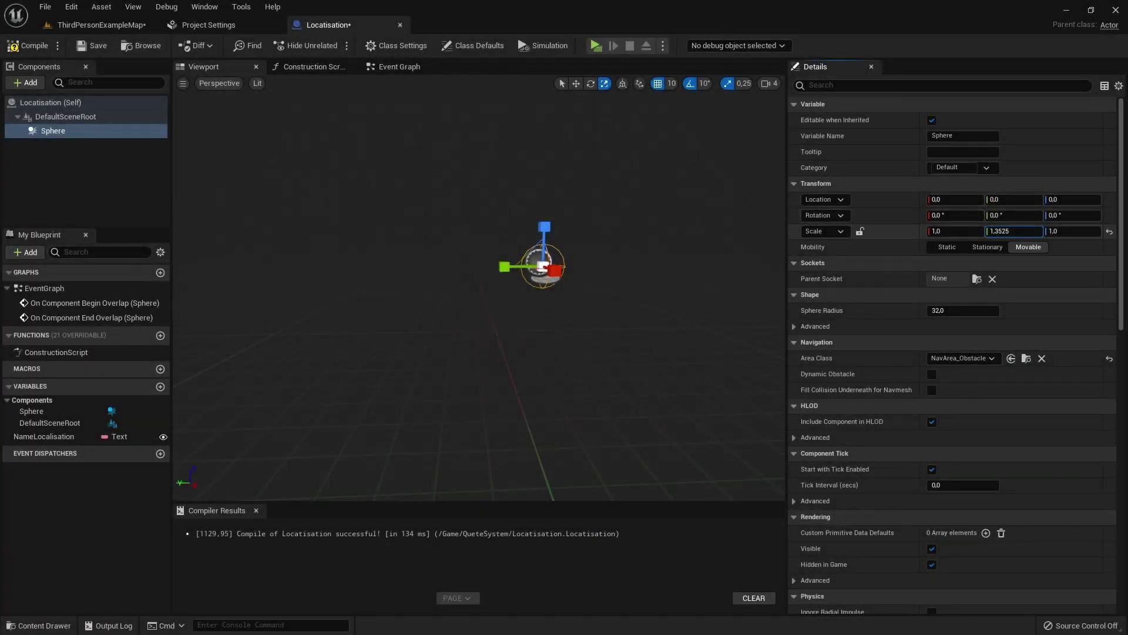
# Try a Sphere scale of 40, then undo it.
pyautogui.moveTo(1014, 231)
pyautogui.mouseDown()
pyautogui.moveTo(1035, 231)
pyautogui.moveTo(1011, 231)
pyautogui.mouseUp()
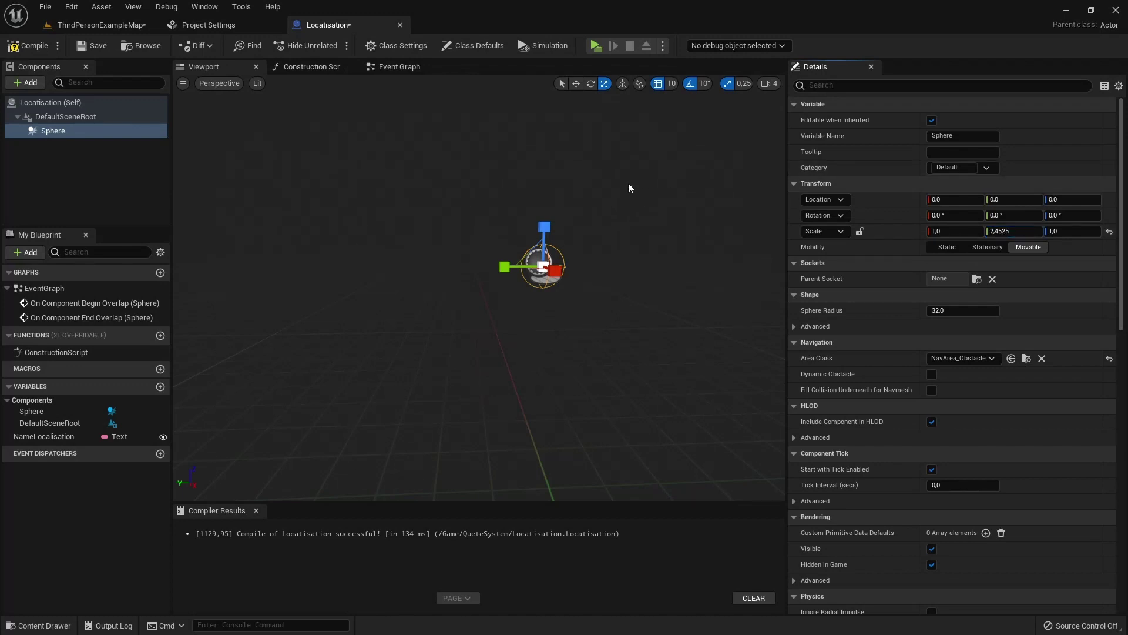
pyautogui.click(1002, 231)
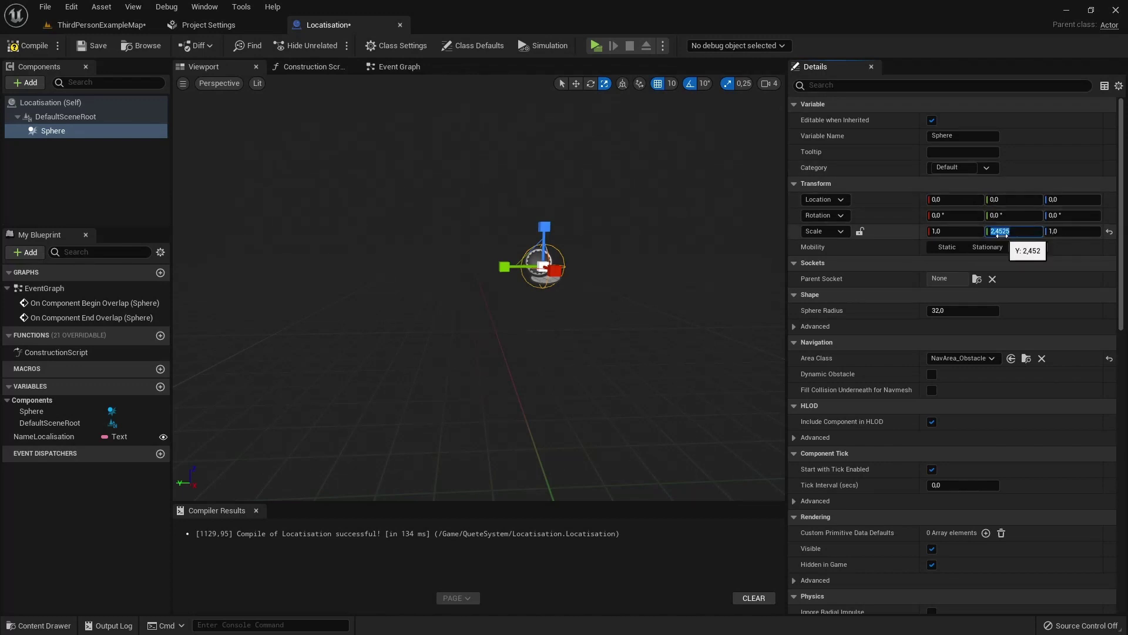
pyautogui.write('40')
pyautogui.press('Tab')
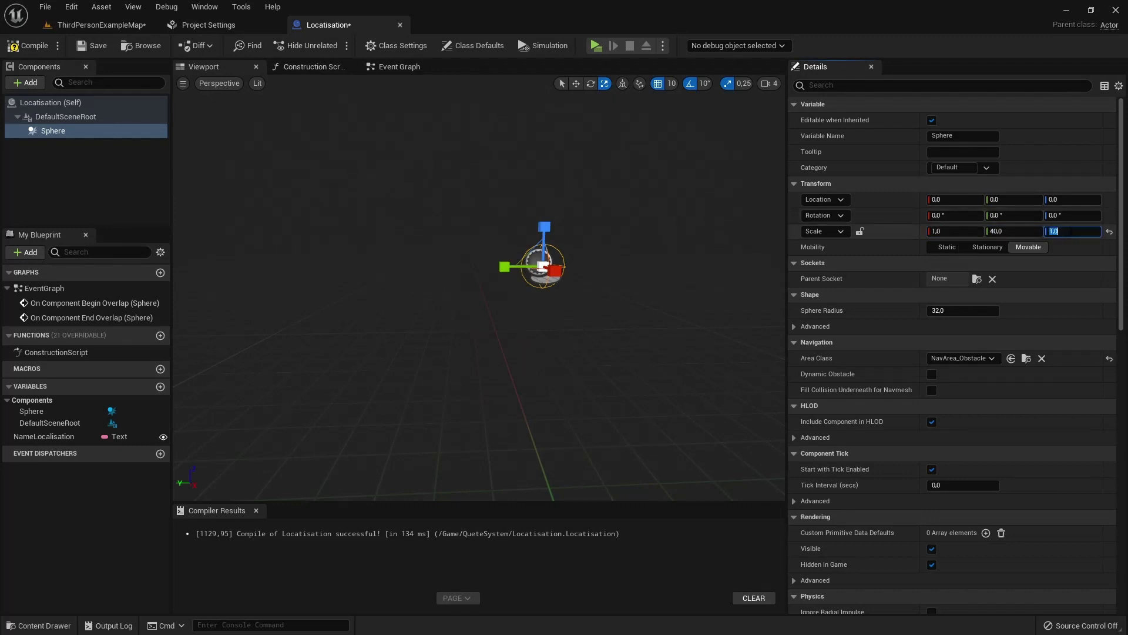
pyautogui.click(952, 231)
pyautogui.write('40')
pyautogui.press('Return')
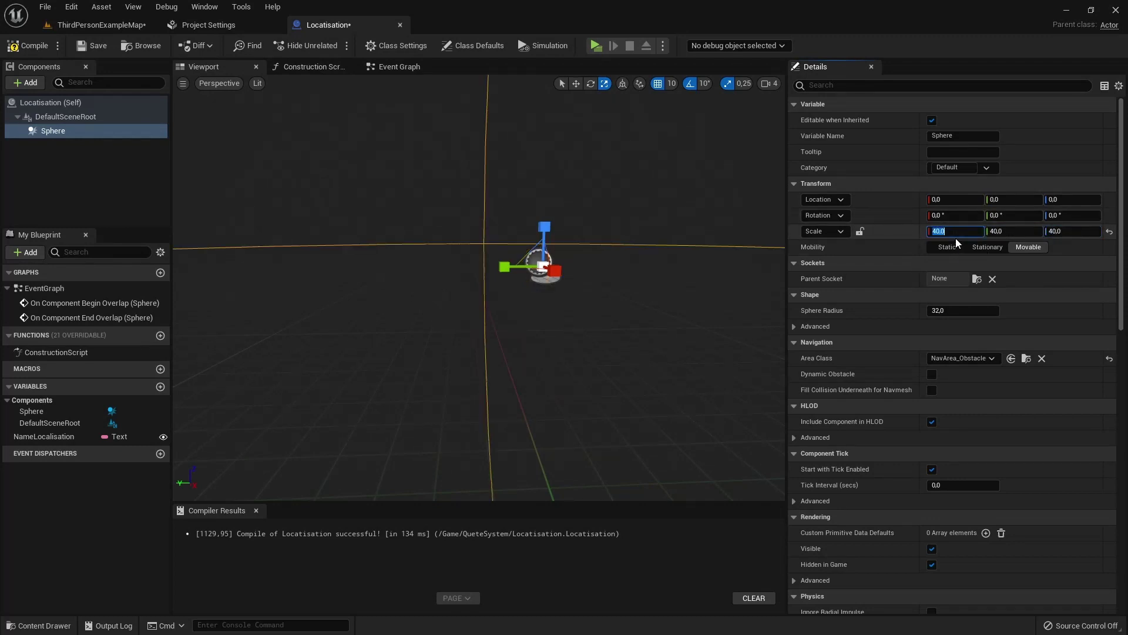
pyautogui.hotkey('ctrl', 'z')
# Set the Sphere scale to 30 on all axes, then change it to 10.
pyautogui.write('30')
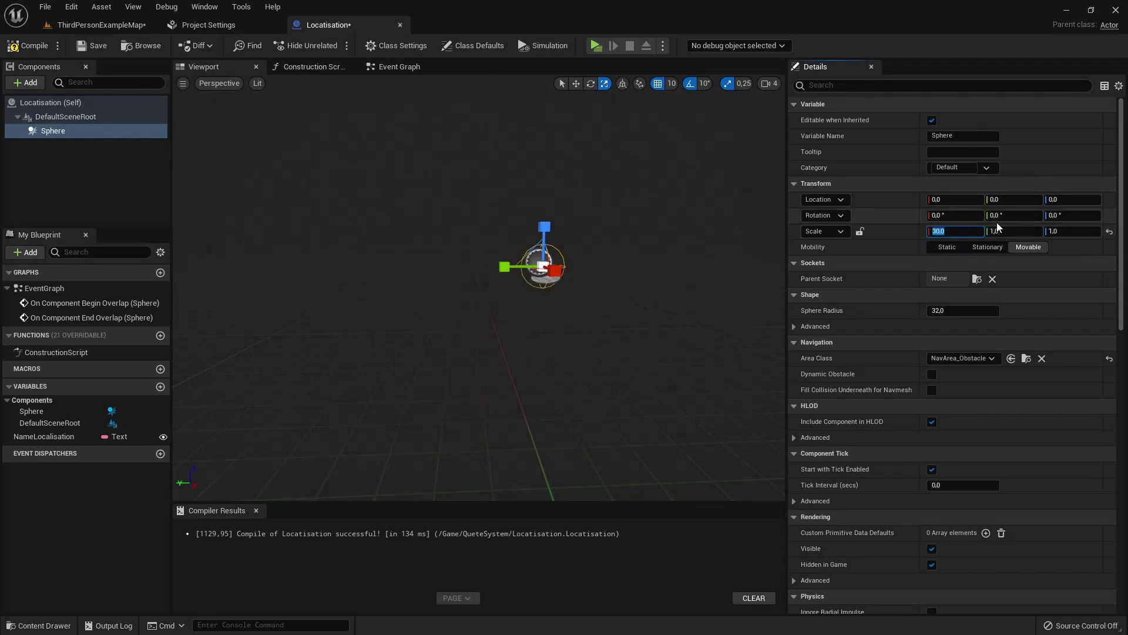
pyautogui.press('Tab')
pyautogui.write('30')
pyautogui.press('Tab')
pyautogui.write('30')
pyautogui.press('Return')
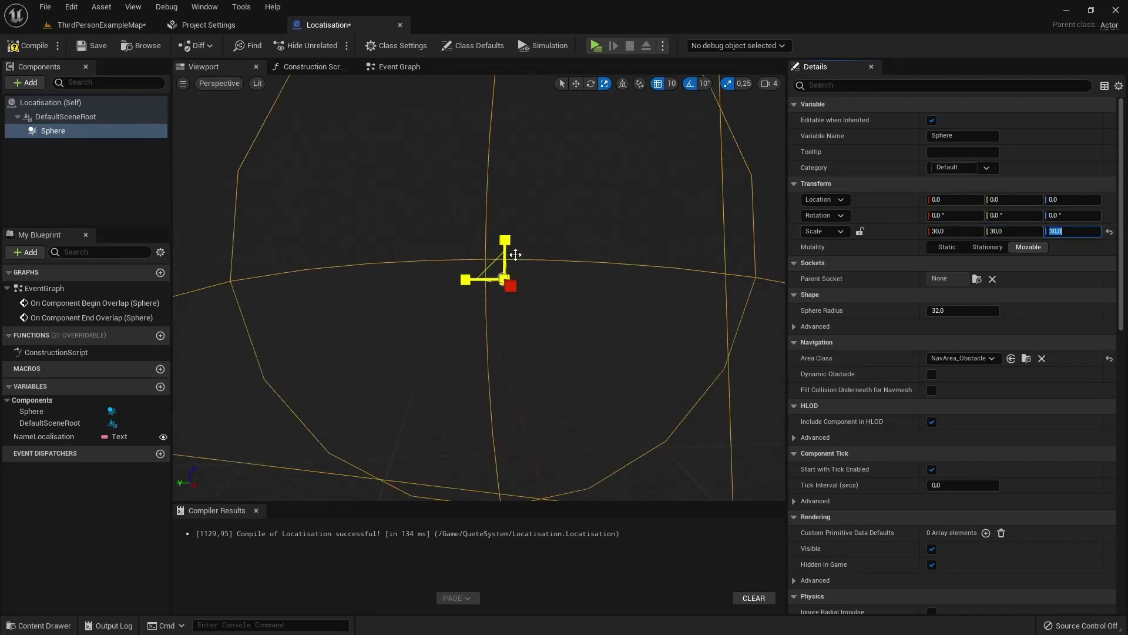
pyautogui.click(1055, 230)
pyautogui.write('0')
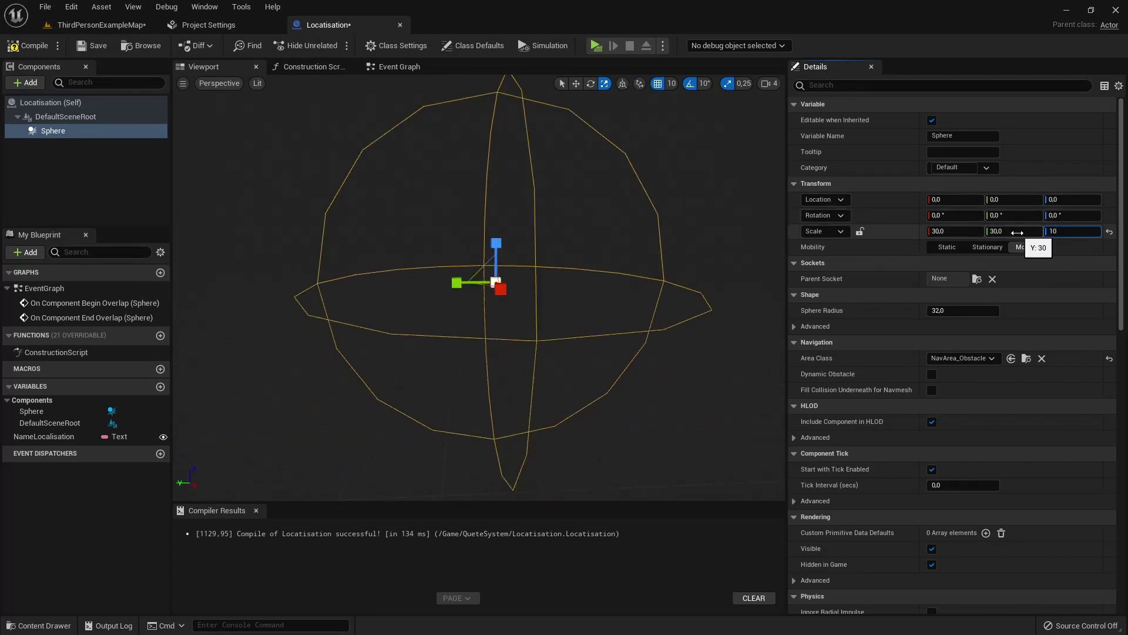
pyautogui.press('Return')
pyautogui.click(945, 231)
pyautogui.write('10')
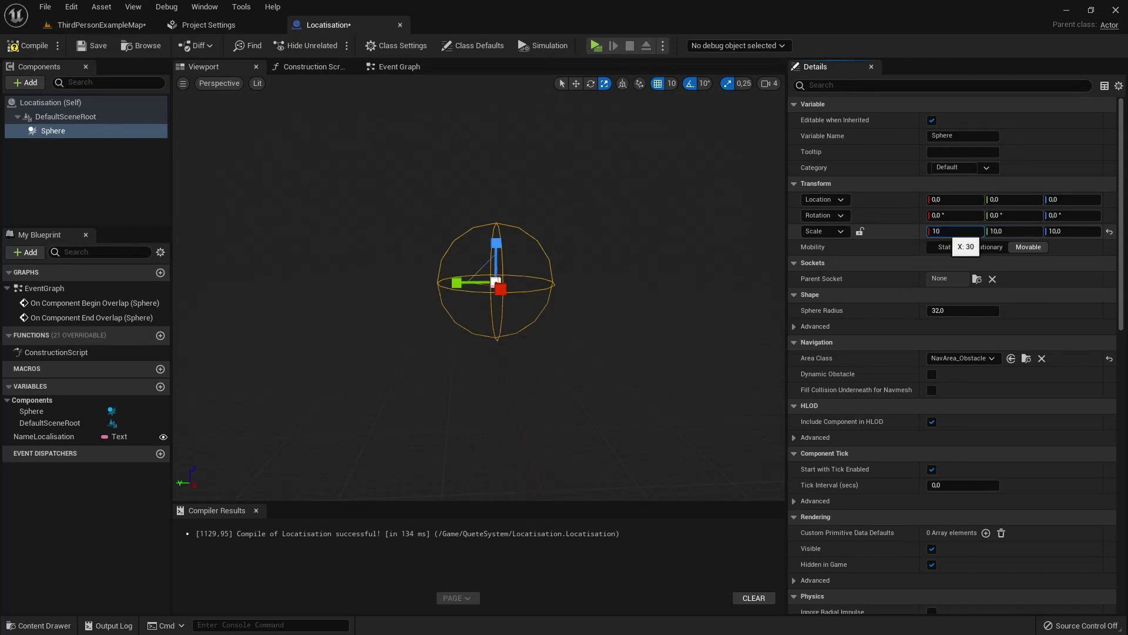
# Compile and check the sphere's size around the chair in the level.
pyautogui.click(29, 46)
pyautogui.click(106, 25)
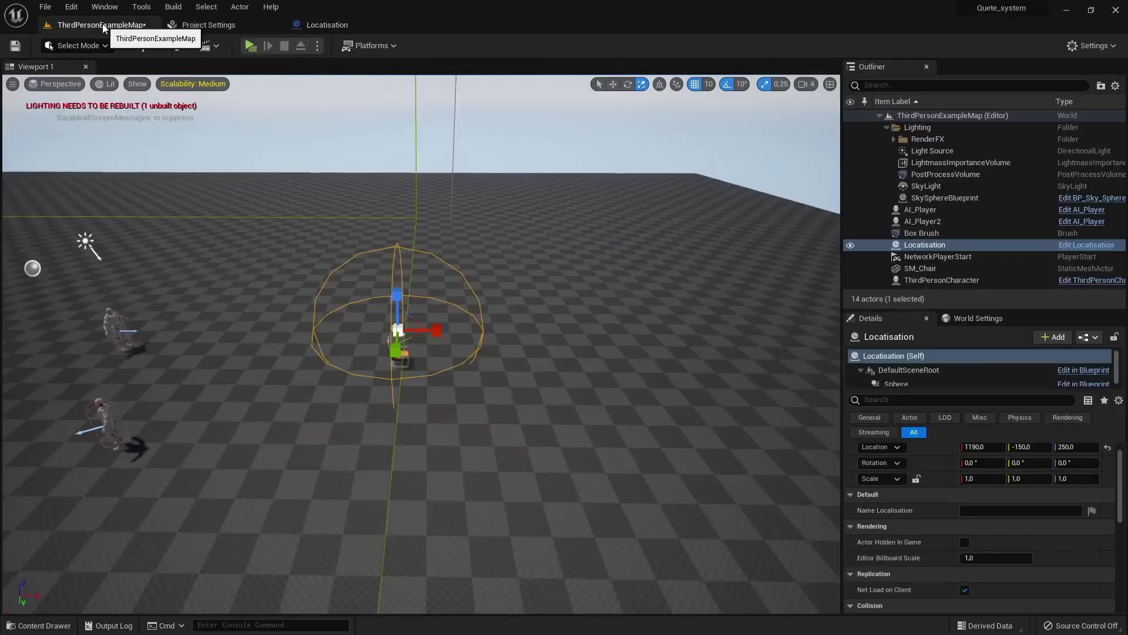
pyautogui.scroll(5, 385, 302)
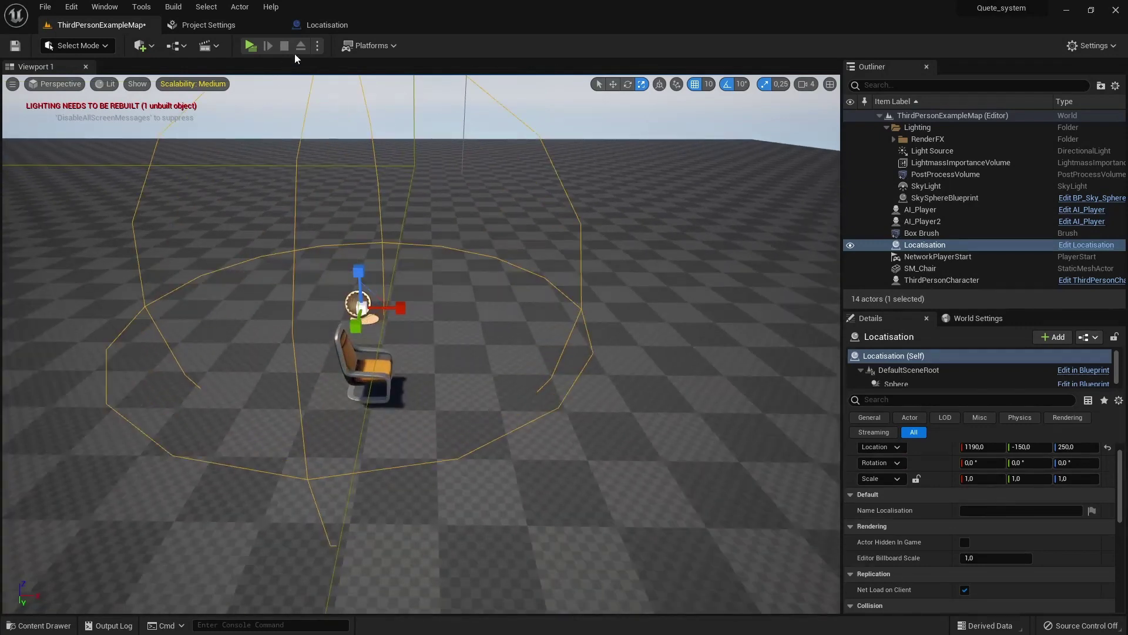
pyautogui.click(327, 24)
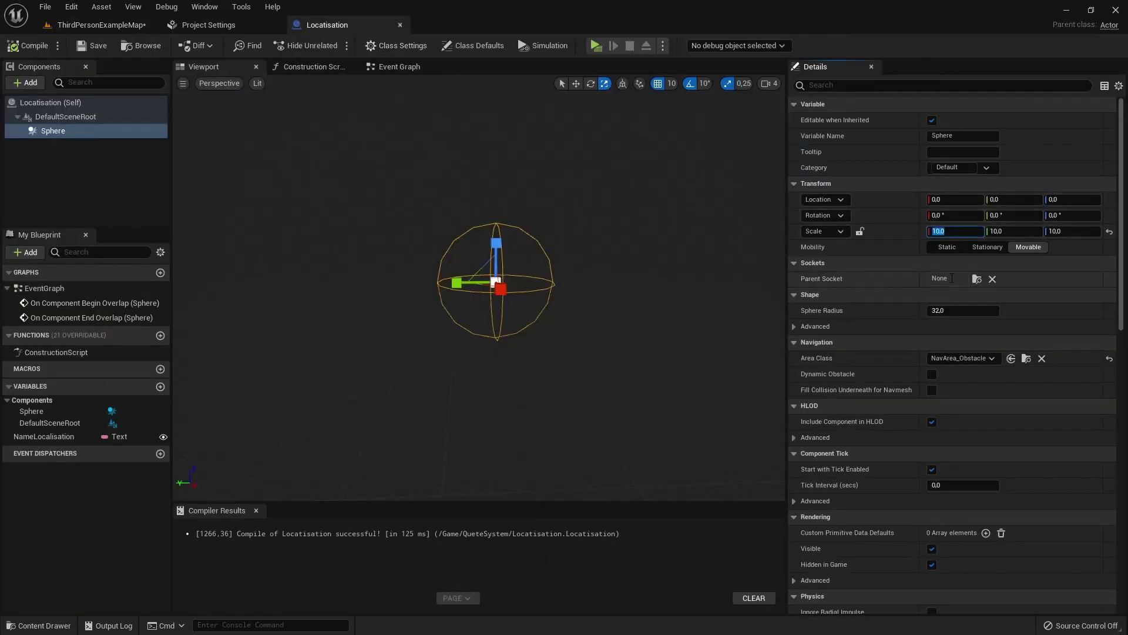
# Set the Sphere scale to 4 on every axis and compile again.
pyautogui.write('4')
pyautogui.press('Return')
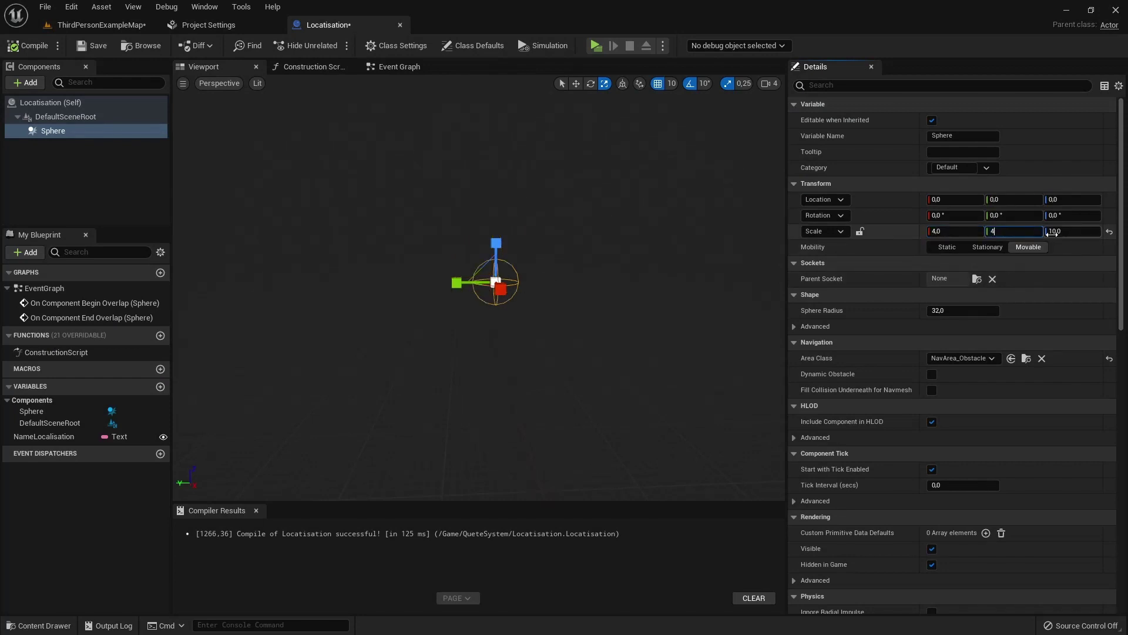
pyautogui.click(1064, 231)
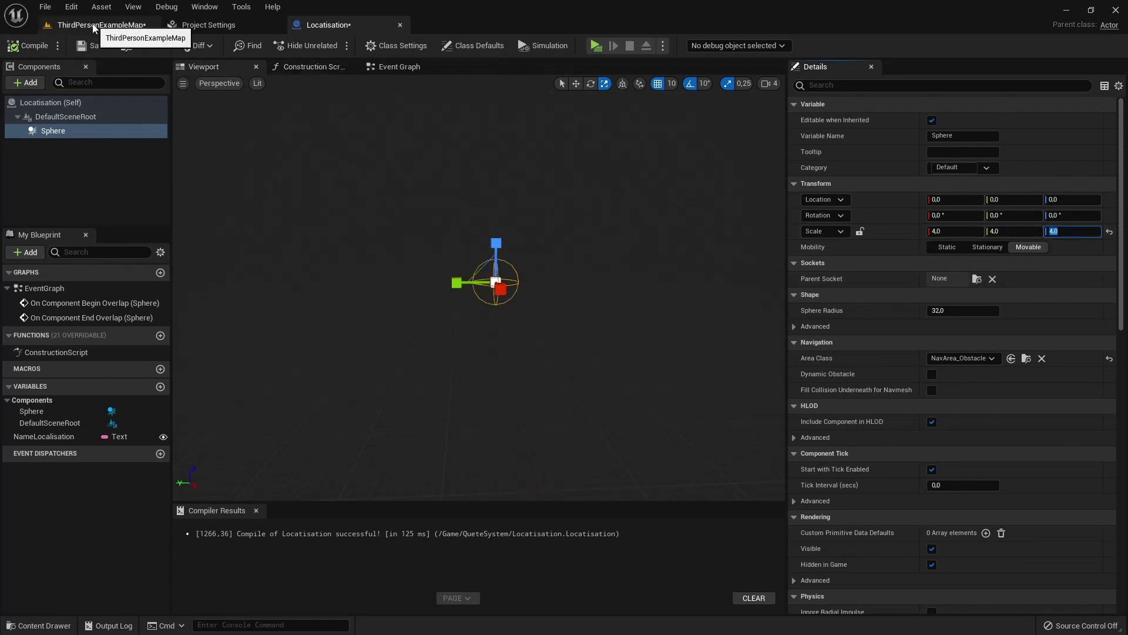
pyautogui.click(35, 46)
# Translate the Locatisation actor to Y -100 and X 1210, next to the chair.
pyautogui.click(97, 25)
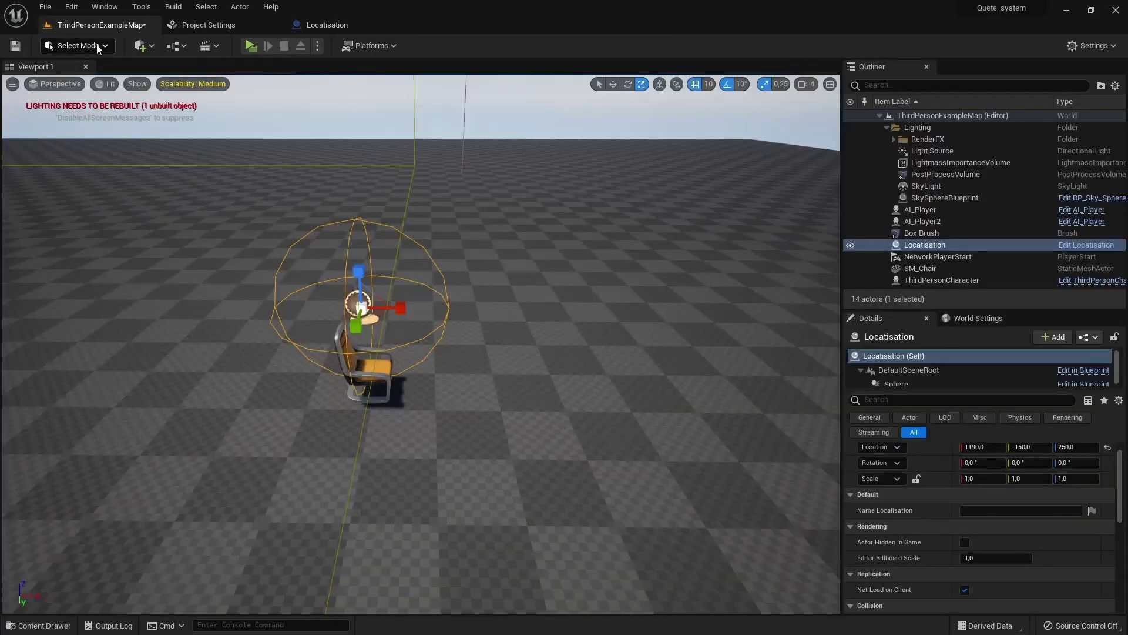
pyautogui.moveTo(588, 122); pyautogui.dragTo(588, 122, button='right')
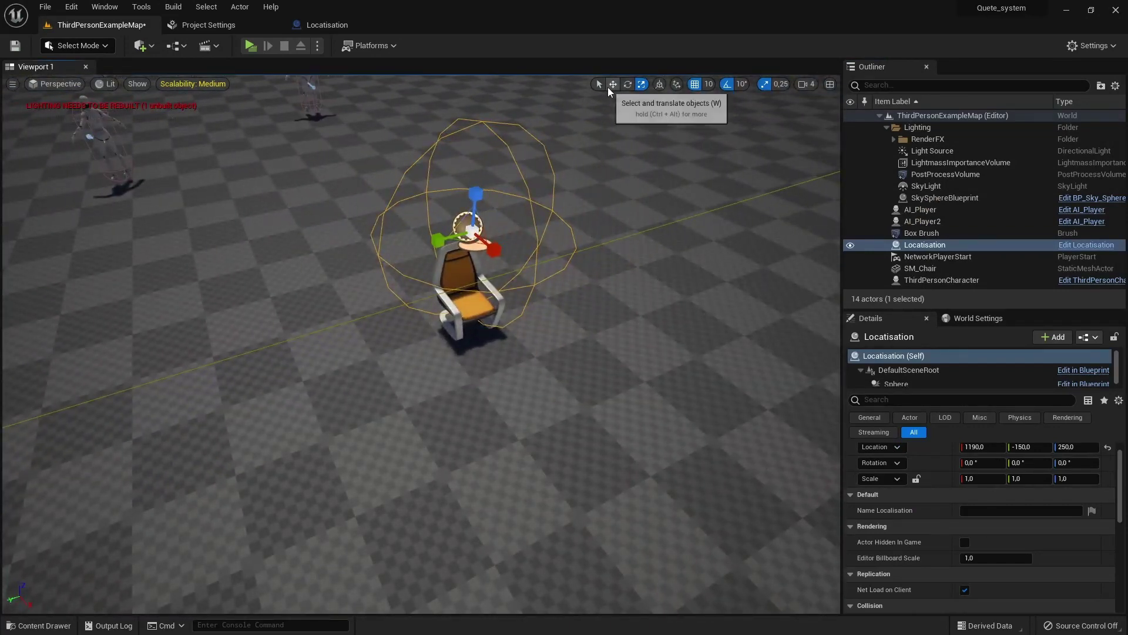
pyautogui.click(613, 84)
pyautogui.moveTo(438, 240)
pyautogui.mouseDown()
pyautogui.moveTo(410, 248)
pyautogui.moveTo(493, 275)
pyautogui.mouseUp()
pyautogui.scroll(3, 487, 293)
pyautogui.moveTo(421, 344); pyautogui.dragTo(421, 344, button='right')
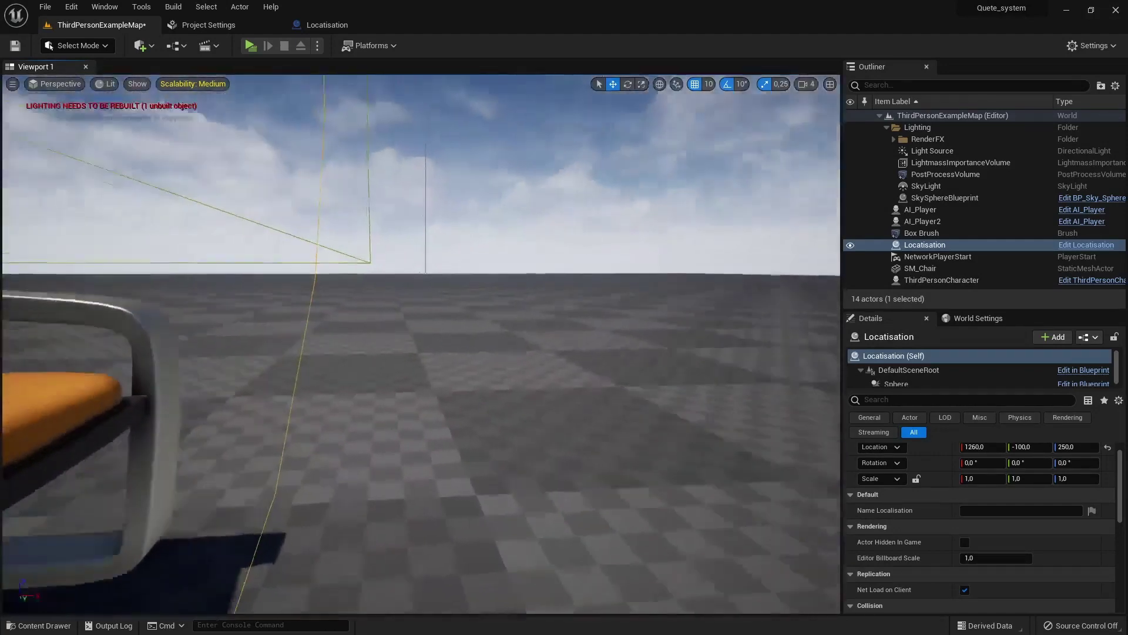
pyautogui.press('f')
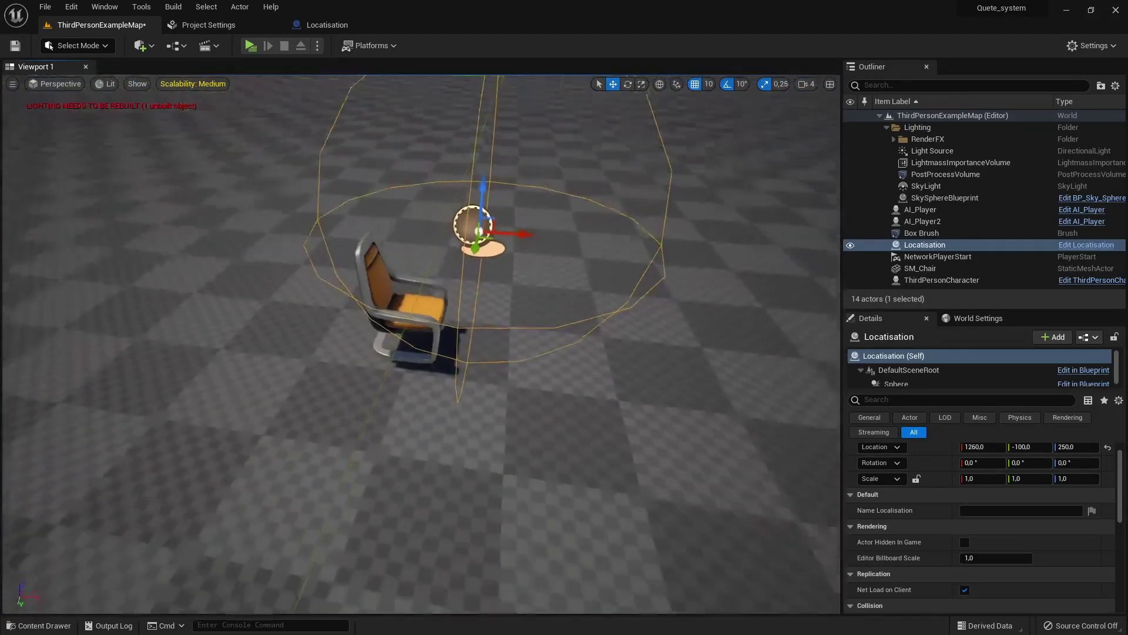
pyautogui.moveTo(547, 197); pyautogui.dragTo(316, 202)
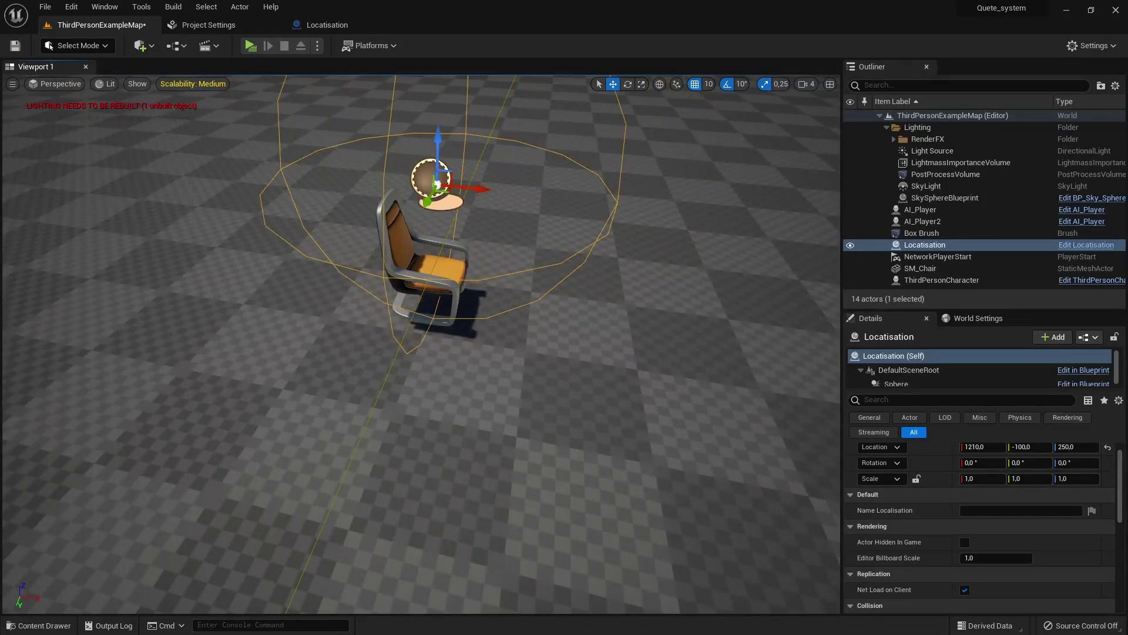
pyautogui.moveTo(288, 231); pyautogui.dragTo(288, 231, button='right')
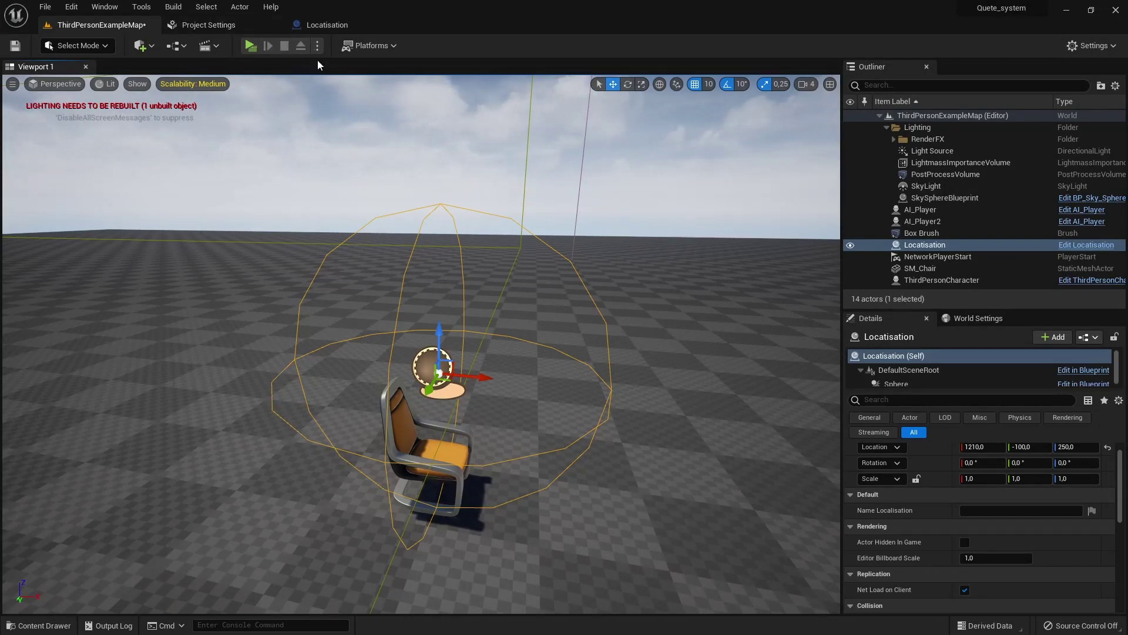
pyautogui.click(329, 26)
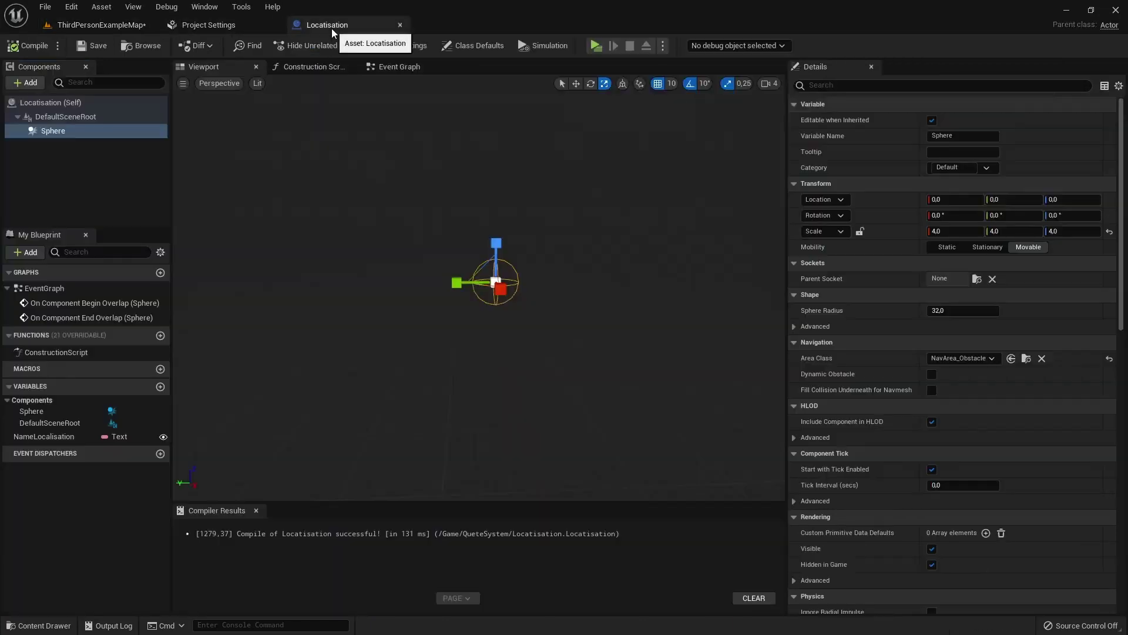
# Add a Box Collision component to the Locatisation blueprint.
pyautogui.click(25, 83)
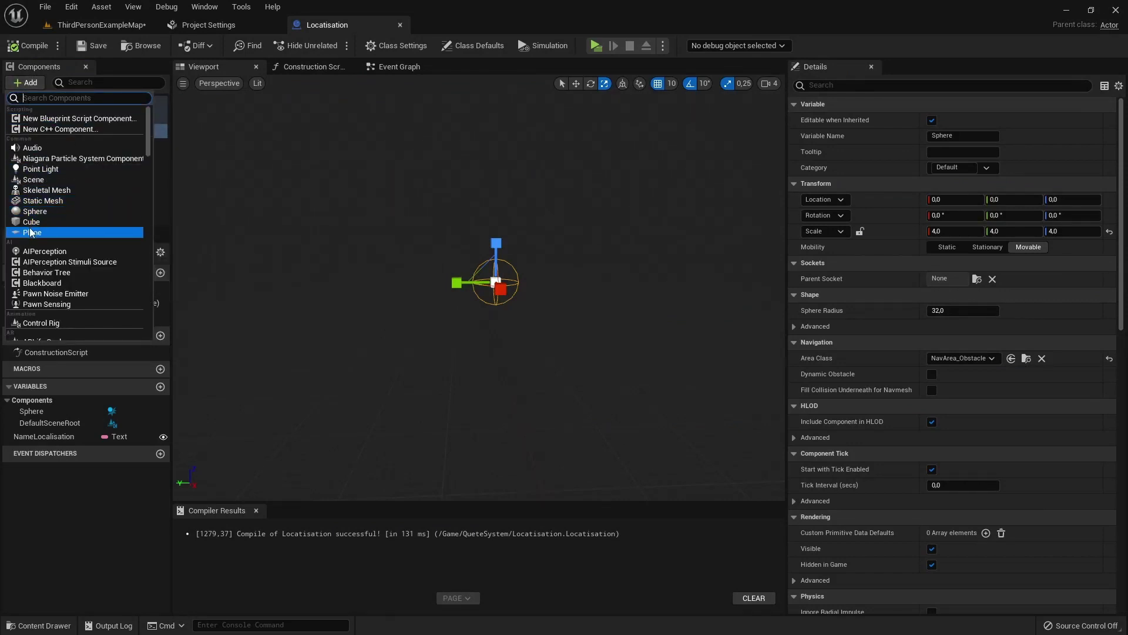
pyautogui.write('box')
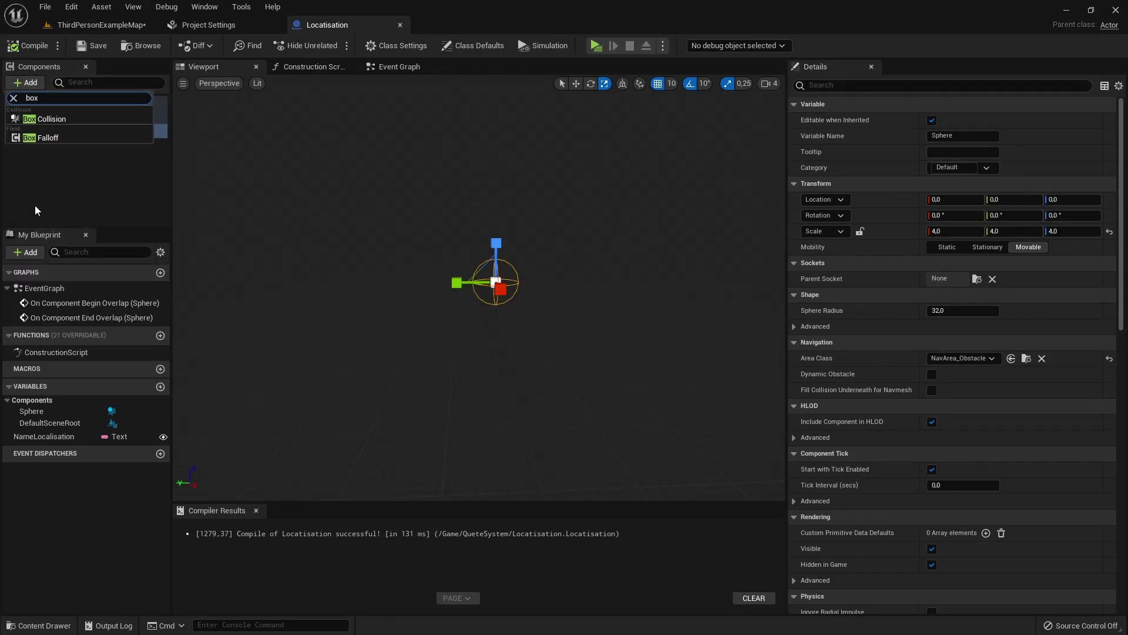
pyautogui.click(49, 118)
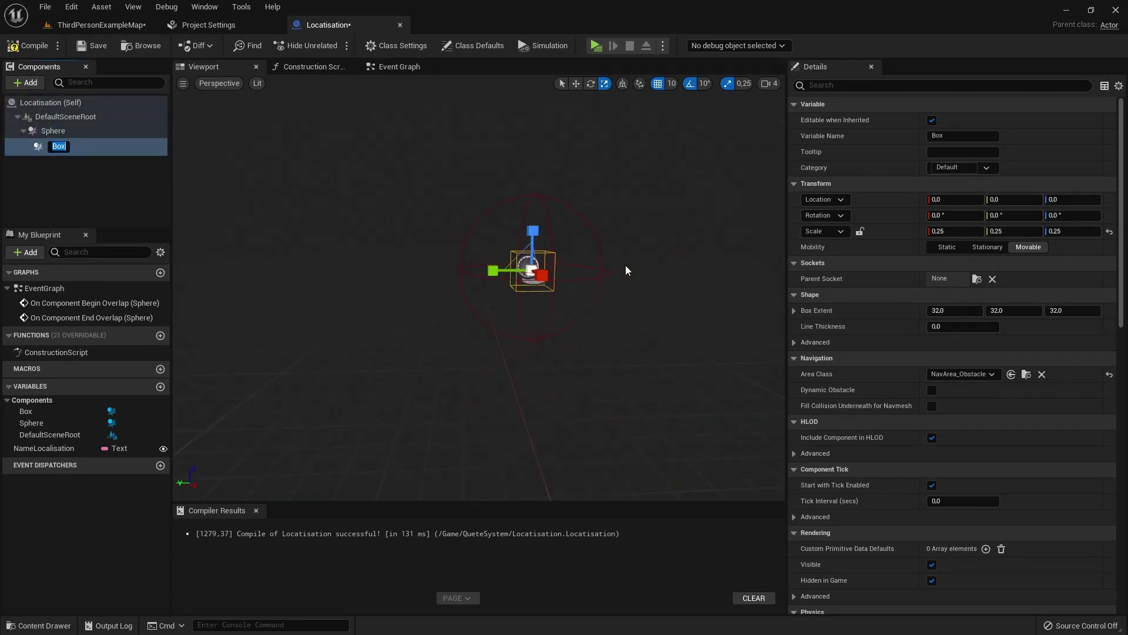
# Scale the Box to 4 on X, Y and Z and compile.
pyautogui.click(955, 231)
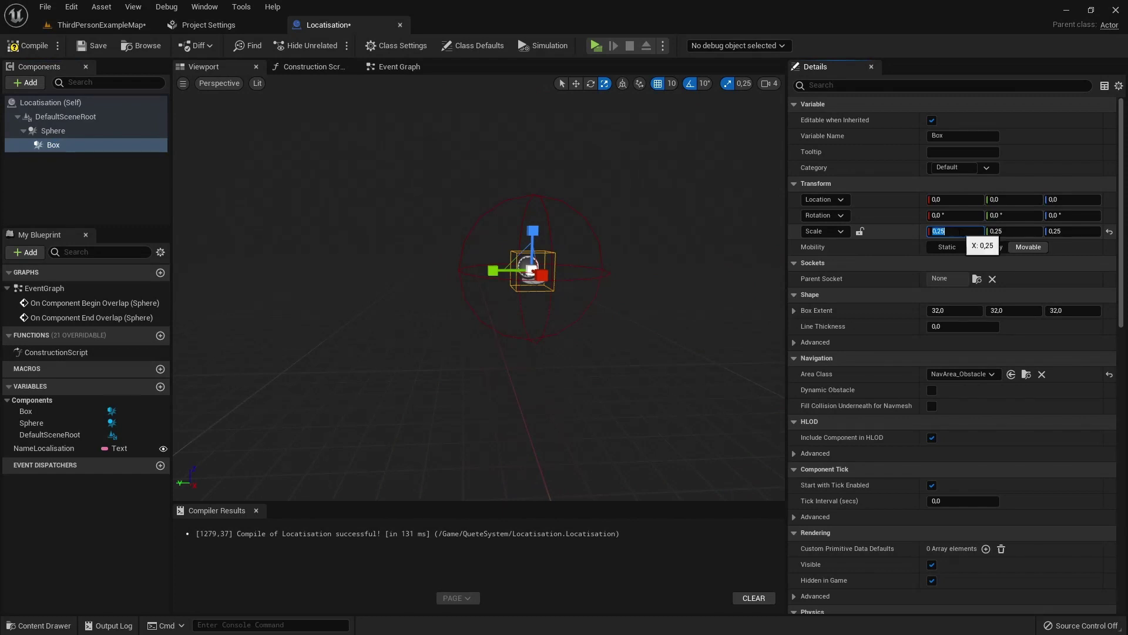
pyautogui.write('4')
pyautogui.press('Tab')
pyautogui.write('4')
pyautogui.press('Tab')
pyautogui.write('4')
pyautogui.press('Return')
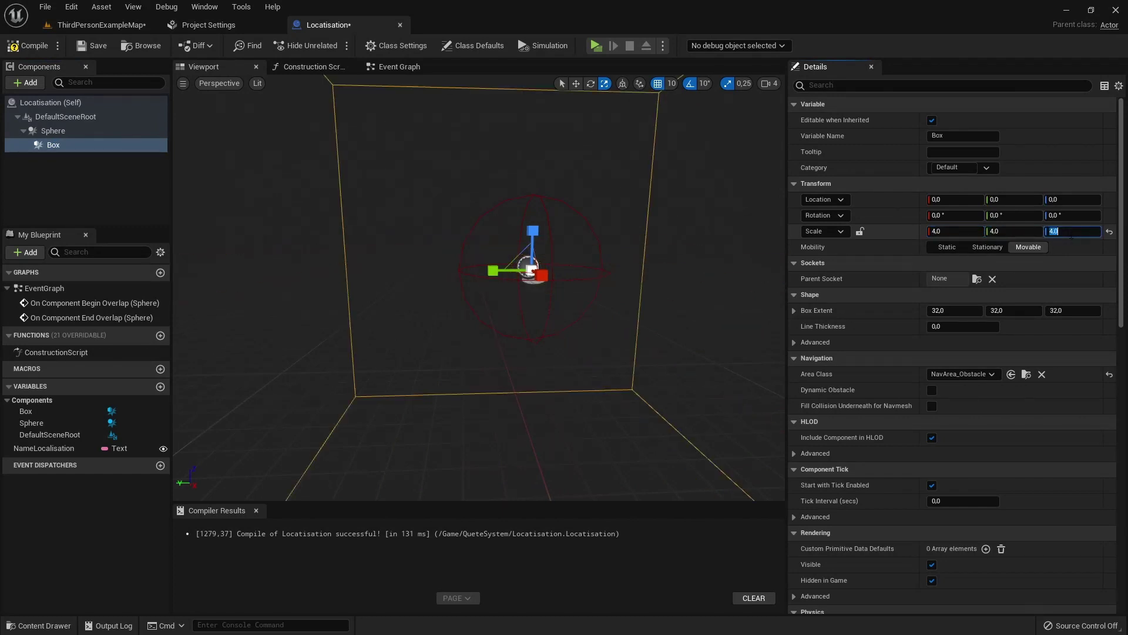
pyautogui.click(28, 46)
# Raise the Locatisation actor along Z in the level viewport.
pyautogui.click(84, 23)
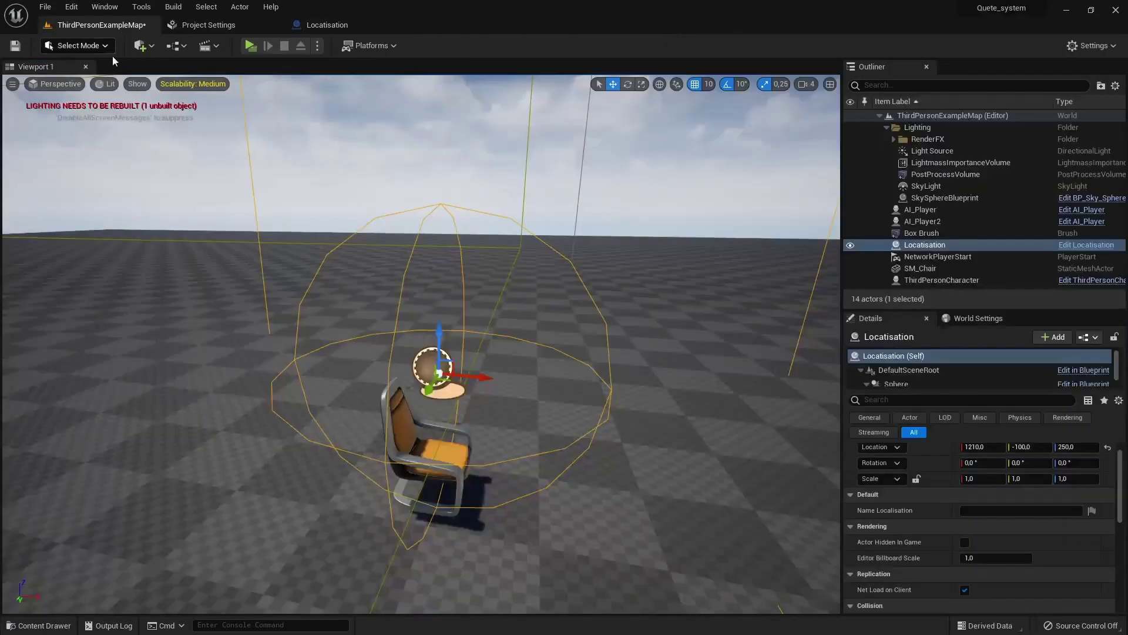
pyautogui.moveTo(289, 257); pyautogui.dragTo(132, 415)
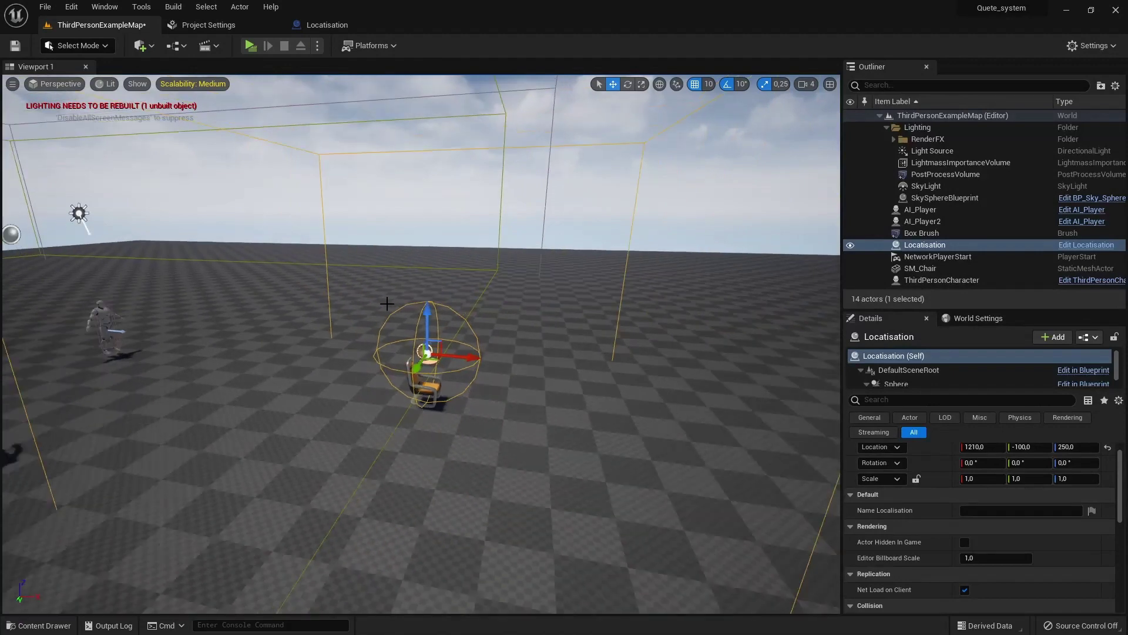
pyautogui.moveTo(351, 292); pyautogui.dragTo(416, 272, button='right')
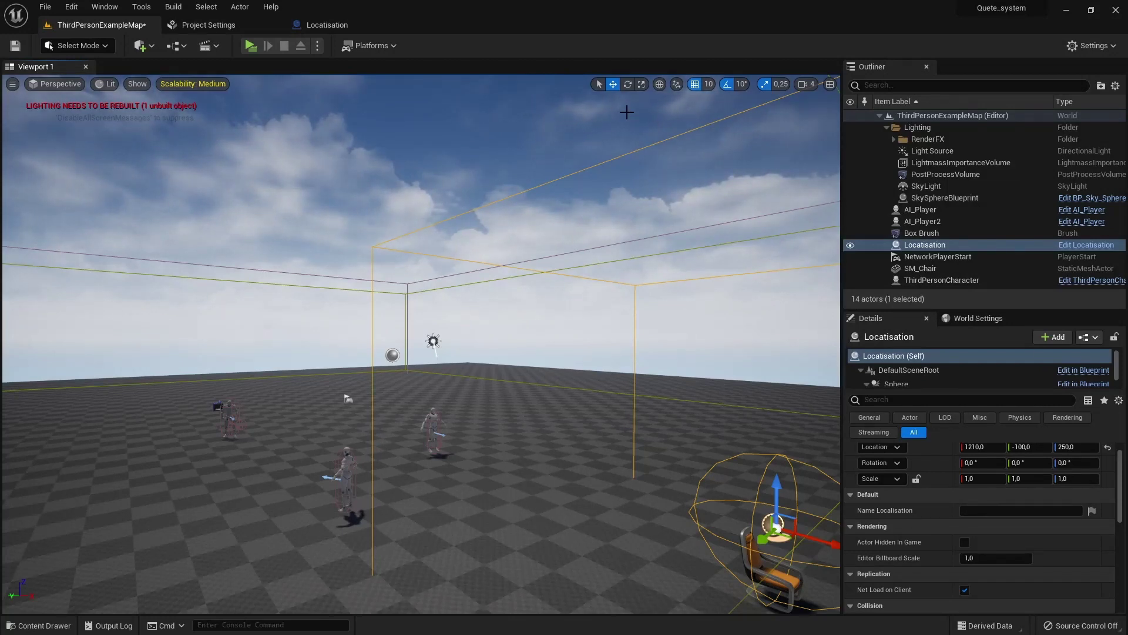
pyautogui.moveTo(776, 495); pyautogui.dragTo(775, 261)
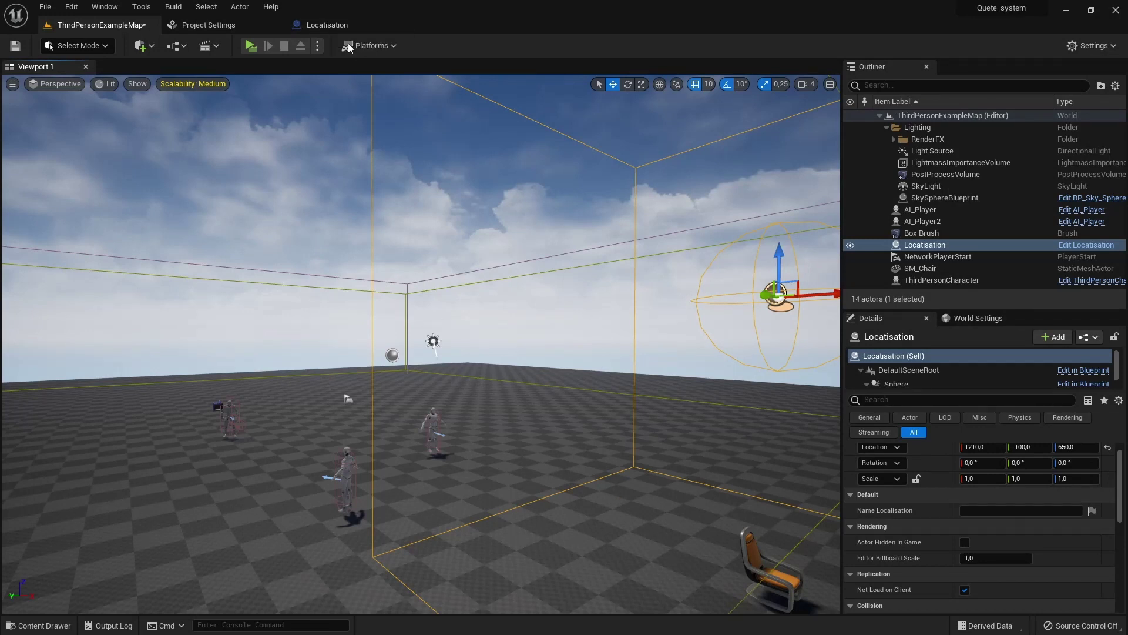
# Delete the Box component, lower the actor onto the chair, and save the level.
pyautogui.click(308, 29)
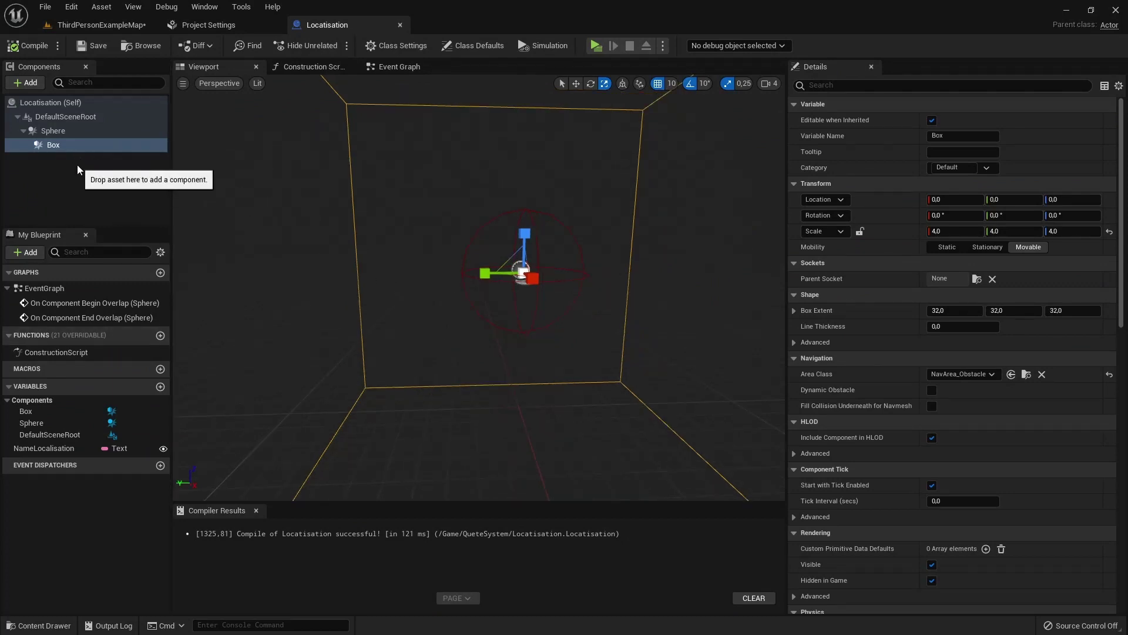
pyautogui.press('Delete')
pyautogui.click(126, 26)
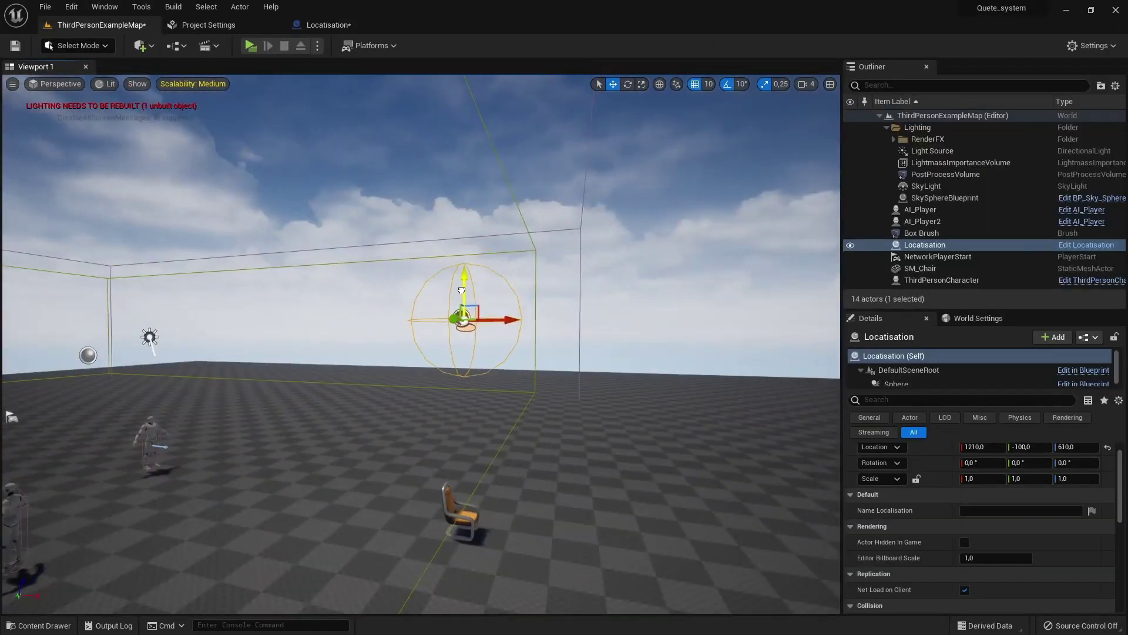
pyautogui.moveTo(455, 290)
pyautogui.mouseDown()
pyautogui.moveTo(455, 466)
pyautogui.moveTo(353, 406)
pyautogui.moveTo(391, 395)
pyautogui.moveTo(139, 110)
pyautogui.mouseUp()
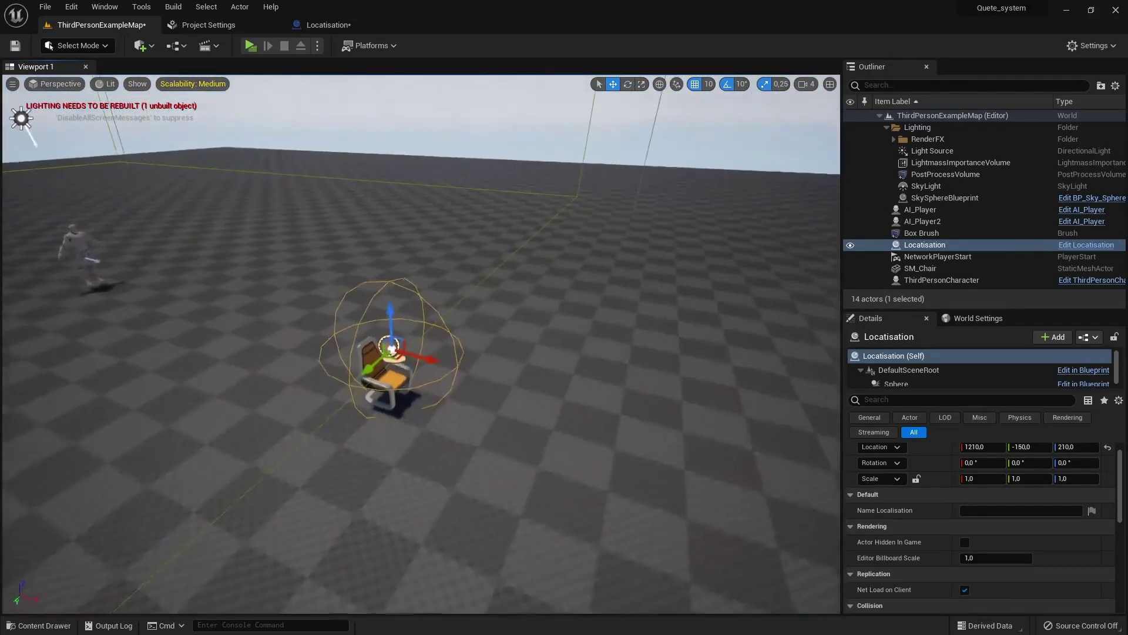
pyautogui.click(16, 45)
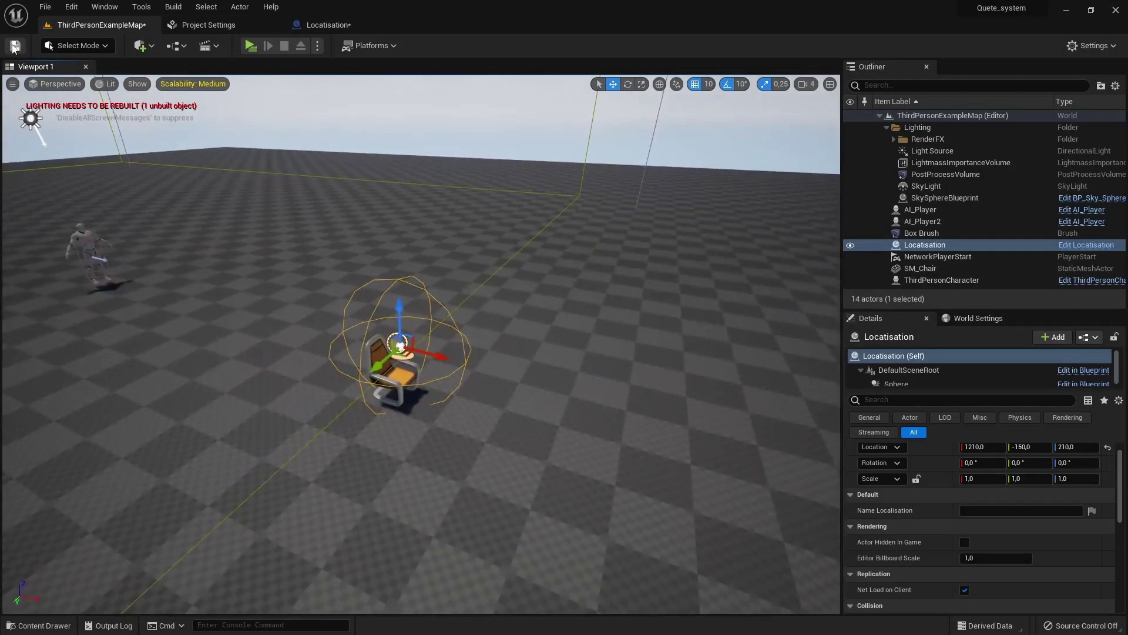
pyautogui.click(52, 623)
# Save the Locatisation blueprint from the Save Content dialog.
pyautogui.click(125, 450)
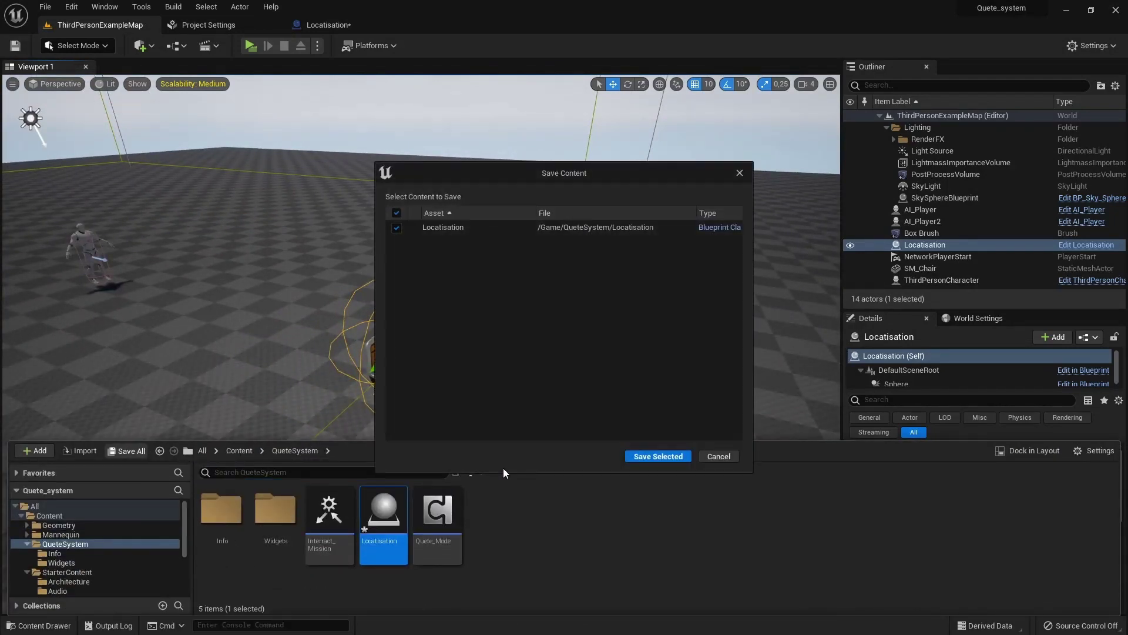
pyautogui.click(657, 456)
pyautogui.click(345, 26)
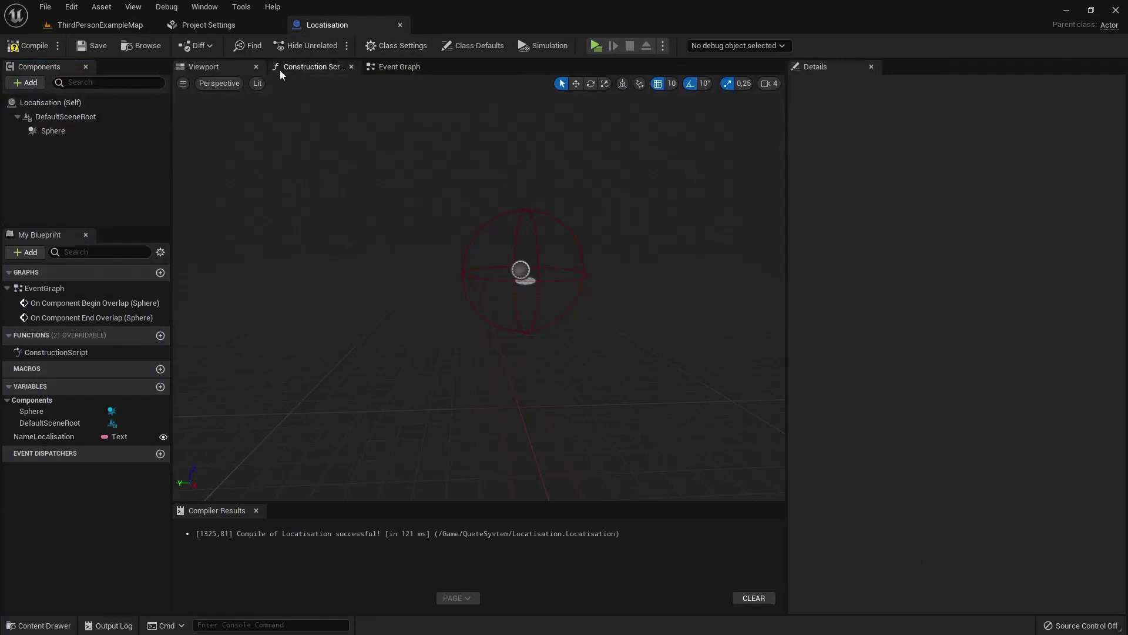
# Attach a Print String node to the inner loop's Loop Body in the Event Graph.
pyautogui.click(417, 71)
pyautogui.scroll(-4, 394, 332)
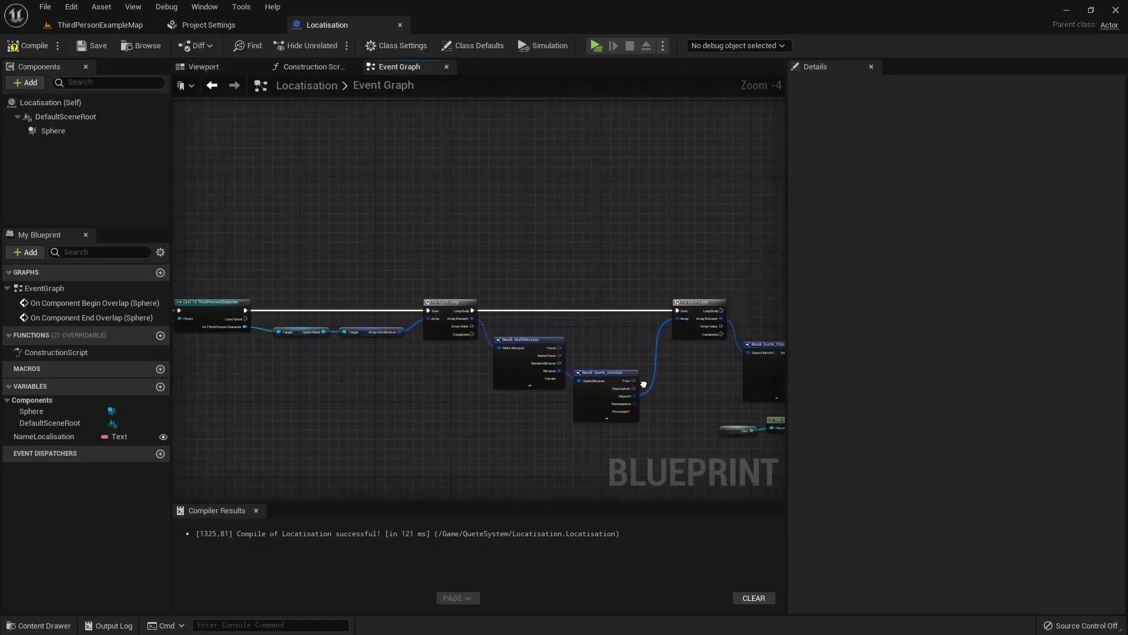
pyautogui.moveTo(643, 384); pyautogui.dragTo(410, 394, button='right')
pyautogui.moveTo(487, 320); pyautogui.dragTo(585, 281)
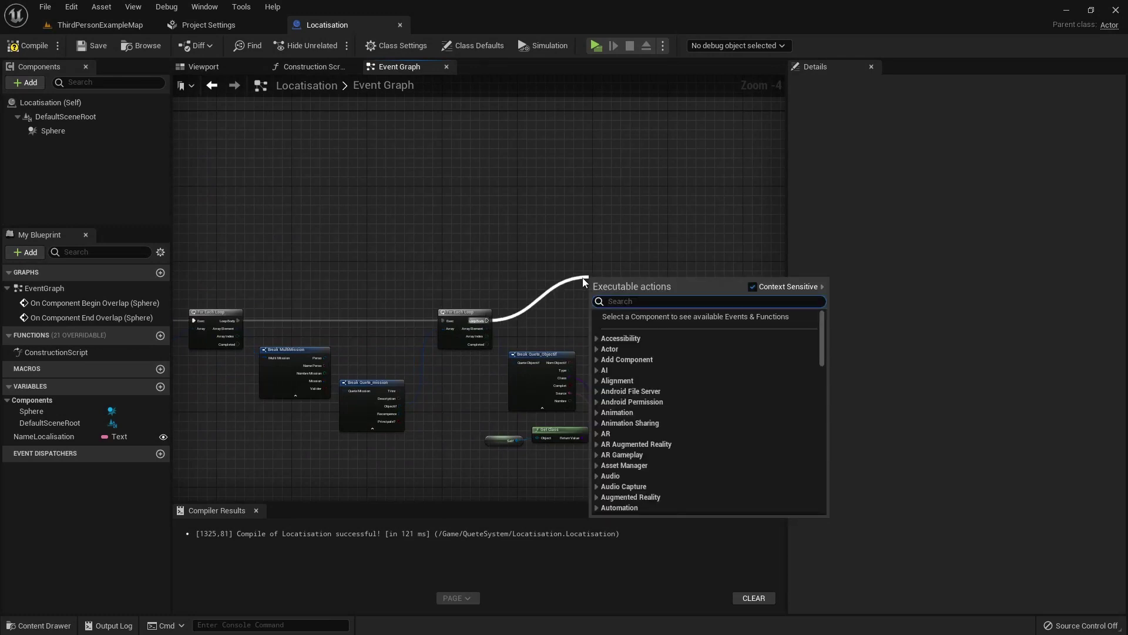
pyautogui.write('prin')
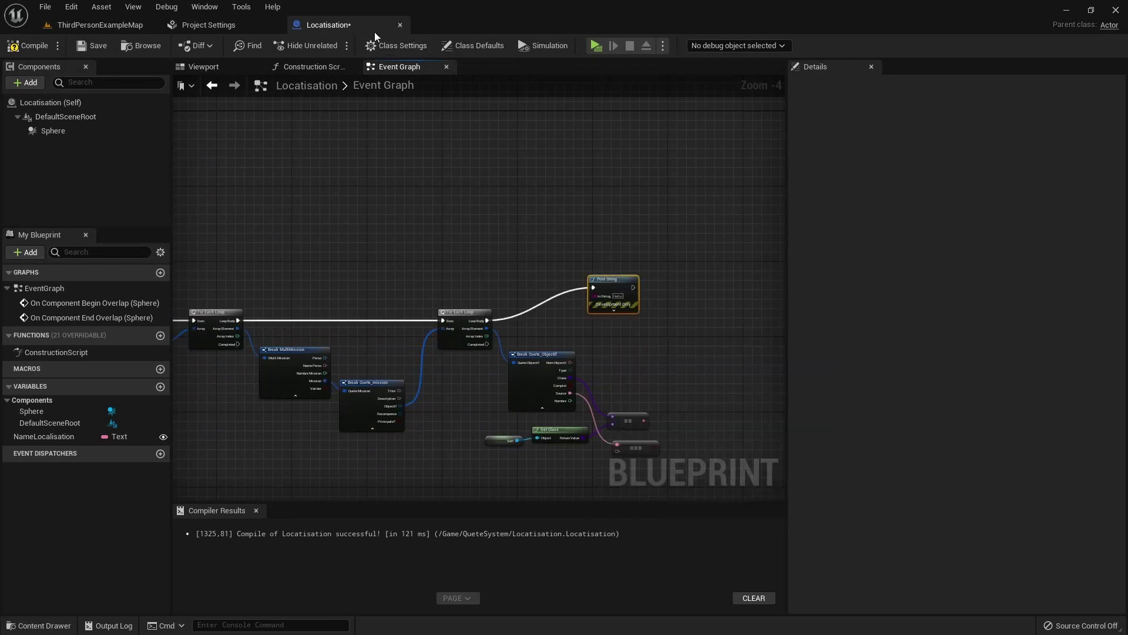
# Play-test and walk to the chair to see Hello and the Press E prompt.
pyautogui.click(613, 47)
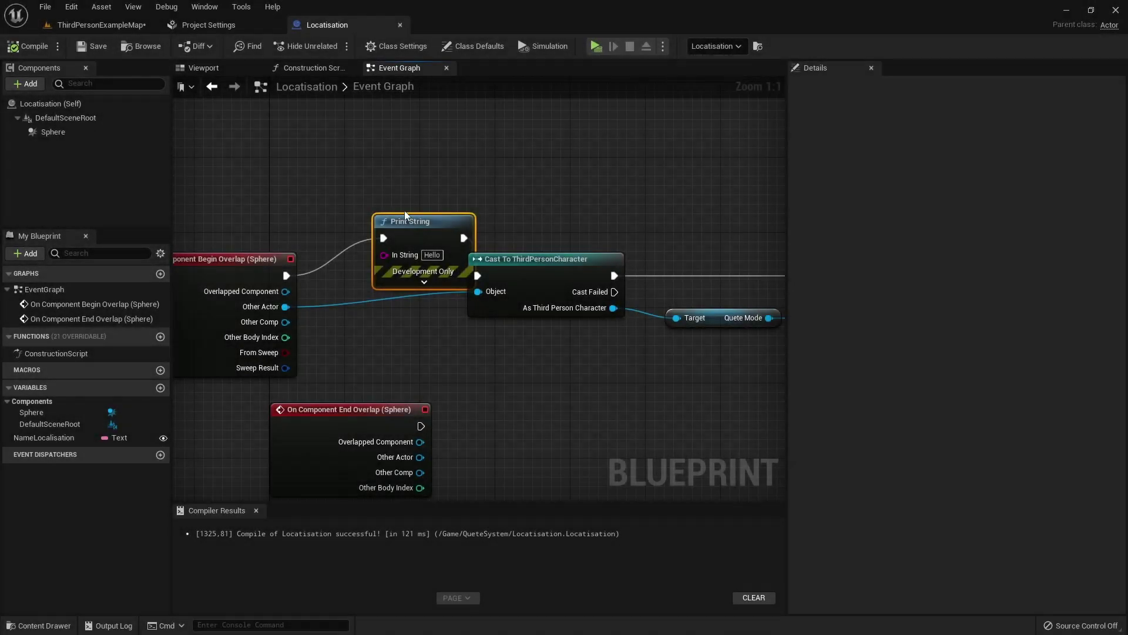
pyautogui.moveTo(582, 133); pyautogui.dragTo(499, 158, button='right')
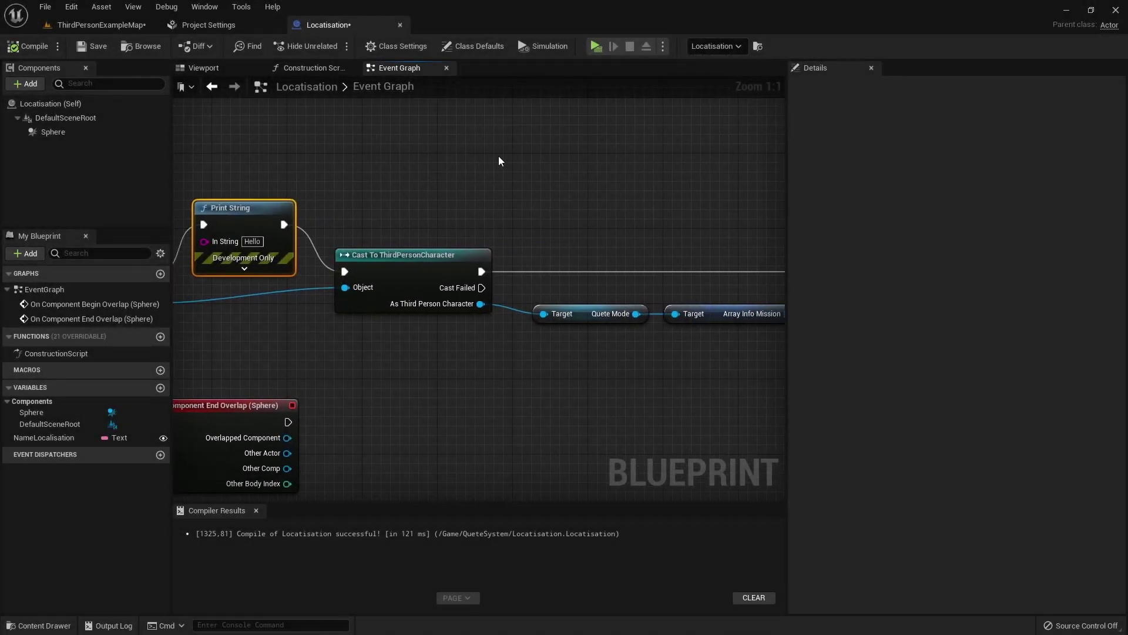
pyautogui.scroll(-3, 537, 190)
pyautogui.moveTo(538, 186); pyautogui.dragTo(678, 292)
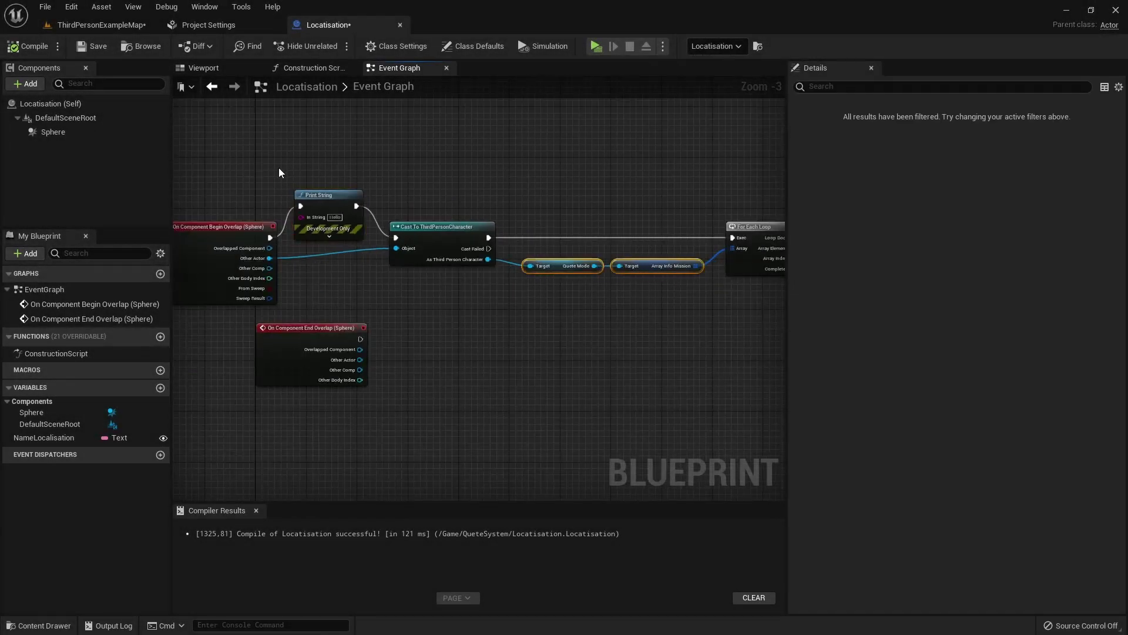
pyautogui.click(329, 203)
pyautogui.click(597, 52)
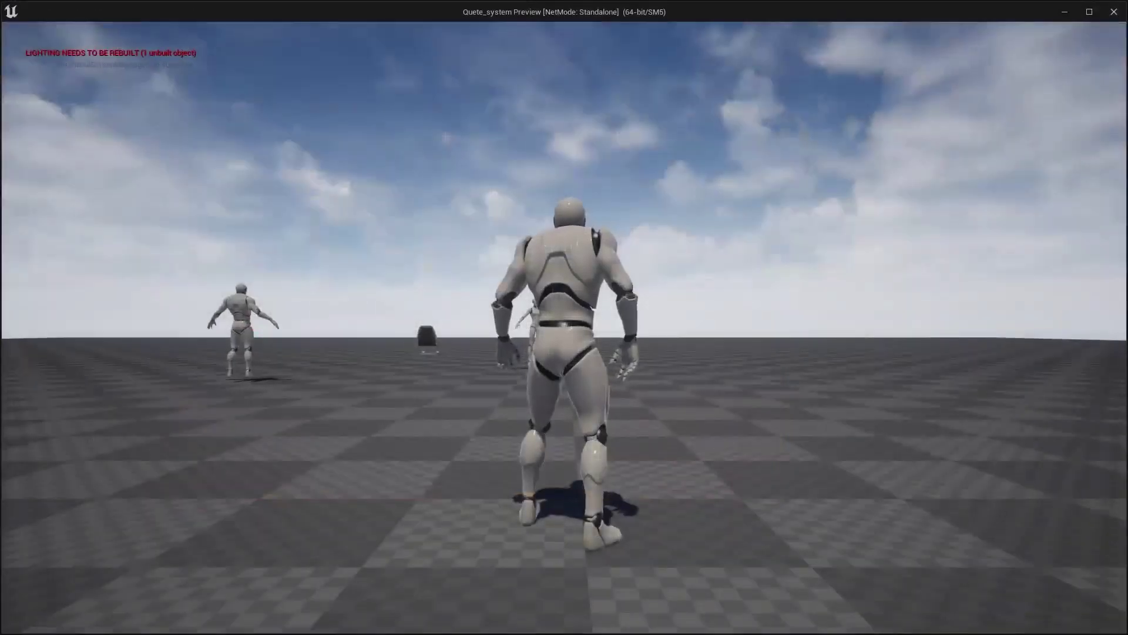
pyautogui.press('w')
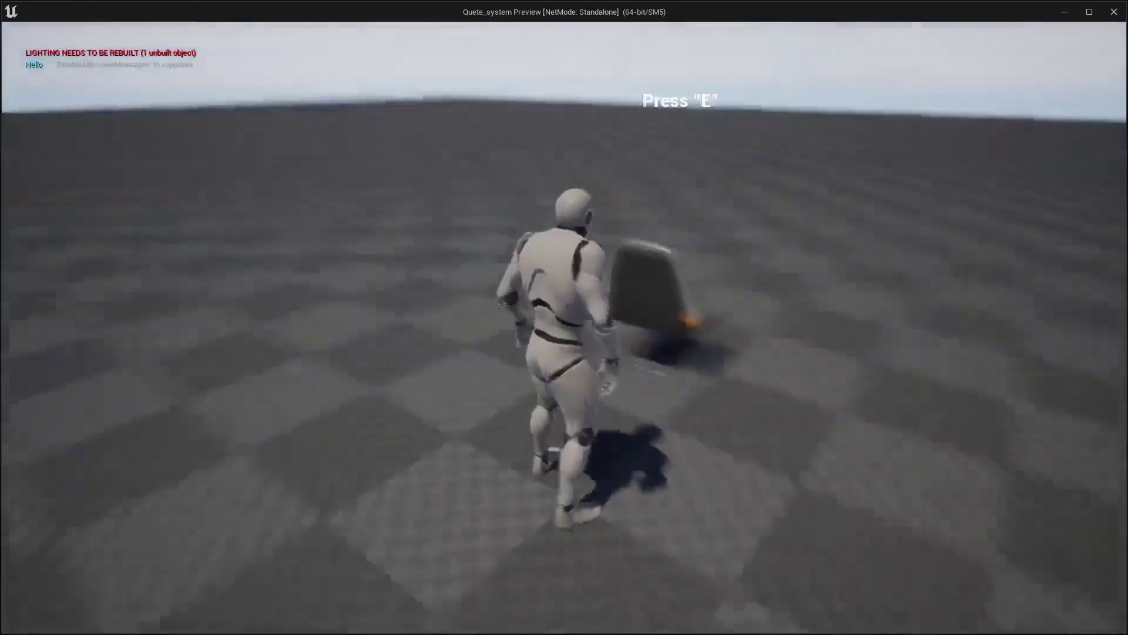
pyautogui.press('w')
pyautogui.press('Escape')
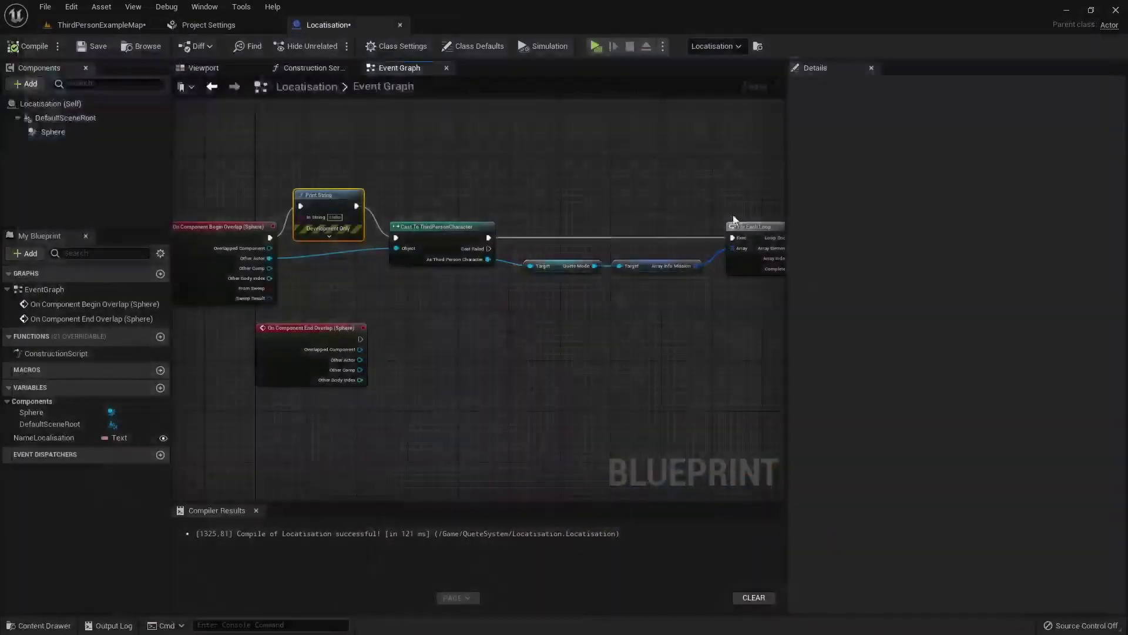
# Delete the overlap's Print String node and wire Begin Overlap directly into the Cast node.
pyautogui.moveTo(576, 198); pyautogui.dragTo(686, 299)
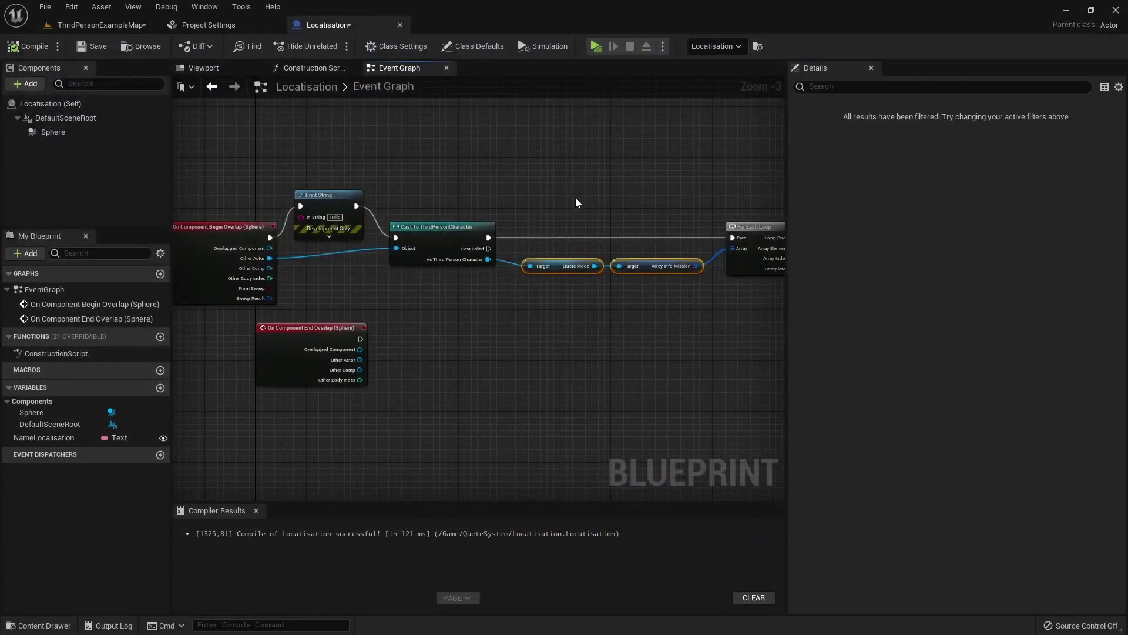
pyautogui.moveTo(576, 199); pyautogui.dragTo(678, 300)
pyautogui.moveTo(545, 187); pyautogui.dragTo(691, 302)
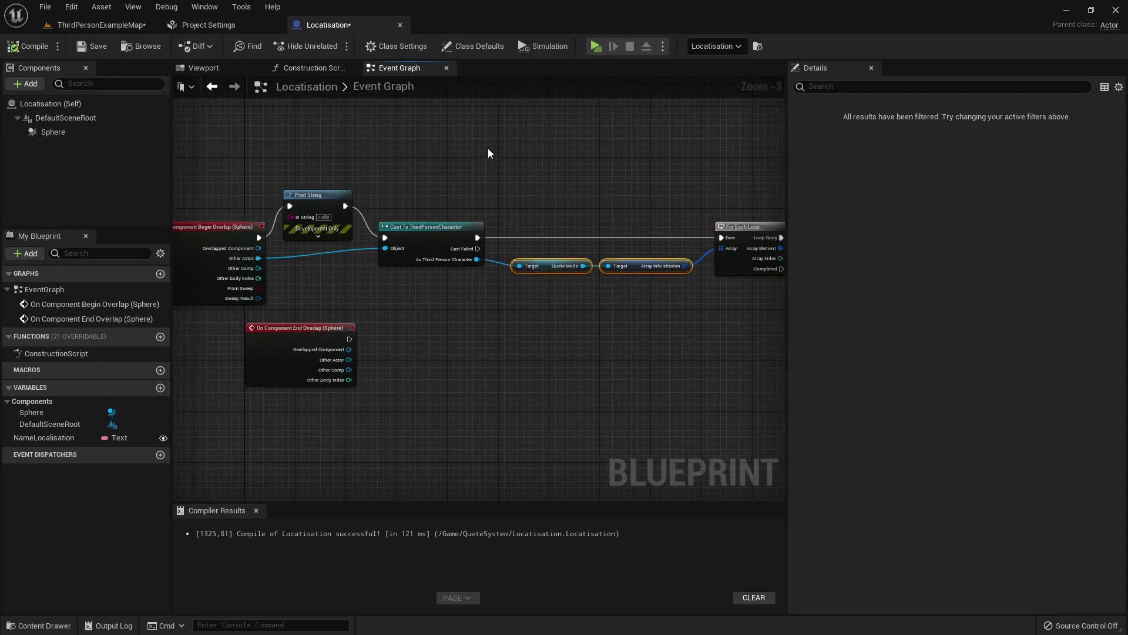
pyautogui.click(300, 208)
pyautogui.press('Delete')
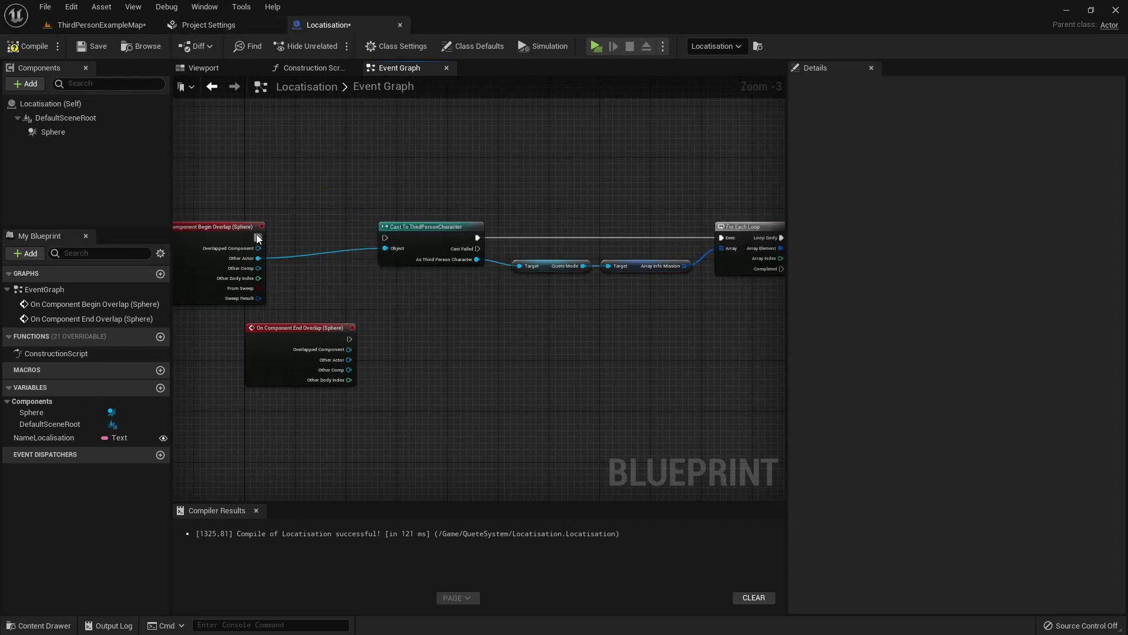
pyautogui.moveTo(257, 236); pyautogui.dragTo(385, 237)
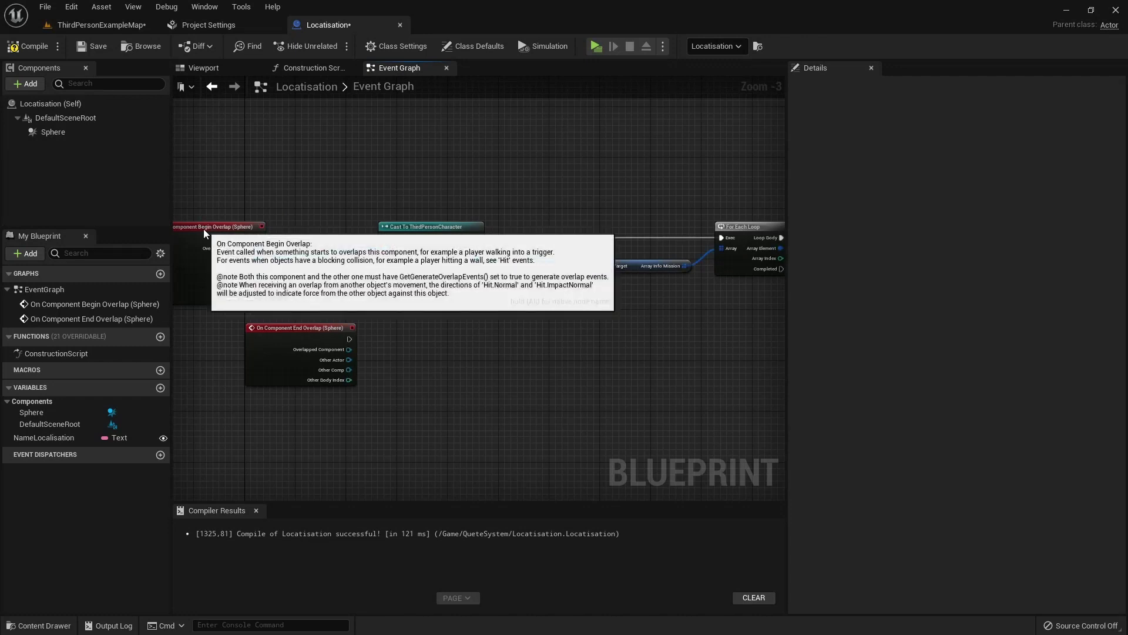
# Reposition the overlap event nodes, delete the loop-body Print String, and show the QueteSystem assets.
pyautogui.moveTo(203, 228); pyautogui.dragTo(290, 229)
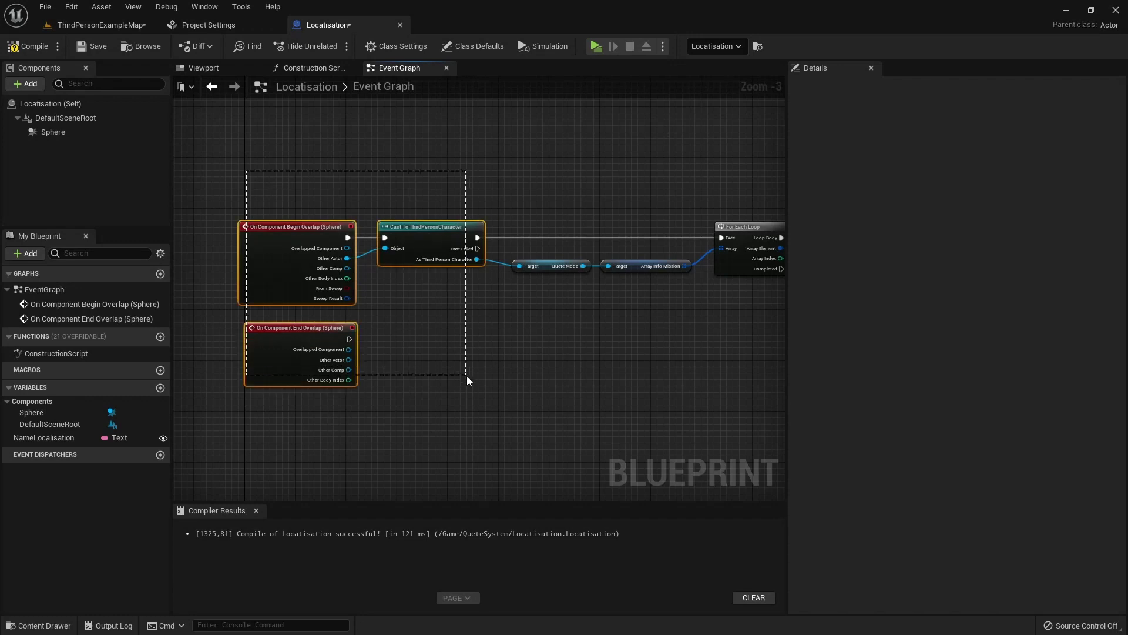
pyautogui.moveTo(247, 171); pyautogui.dragTo(330, 430)
pyautogui.scroll(1, 321, 356)
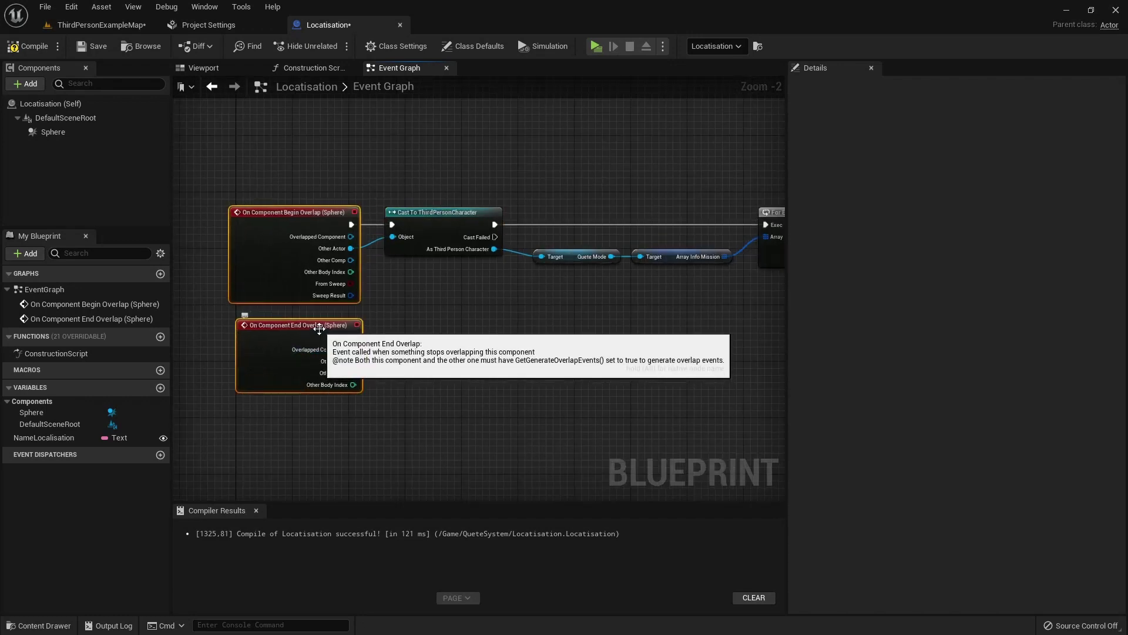
pyautogui.moveTo(312, 327); pyautogui.dragTo(325, 333)
pyautogui.click(390, 329)
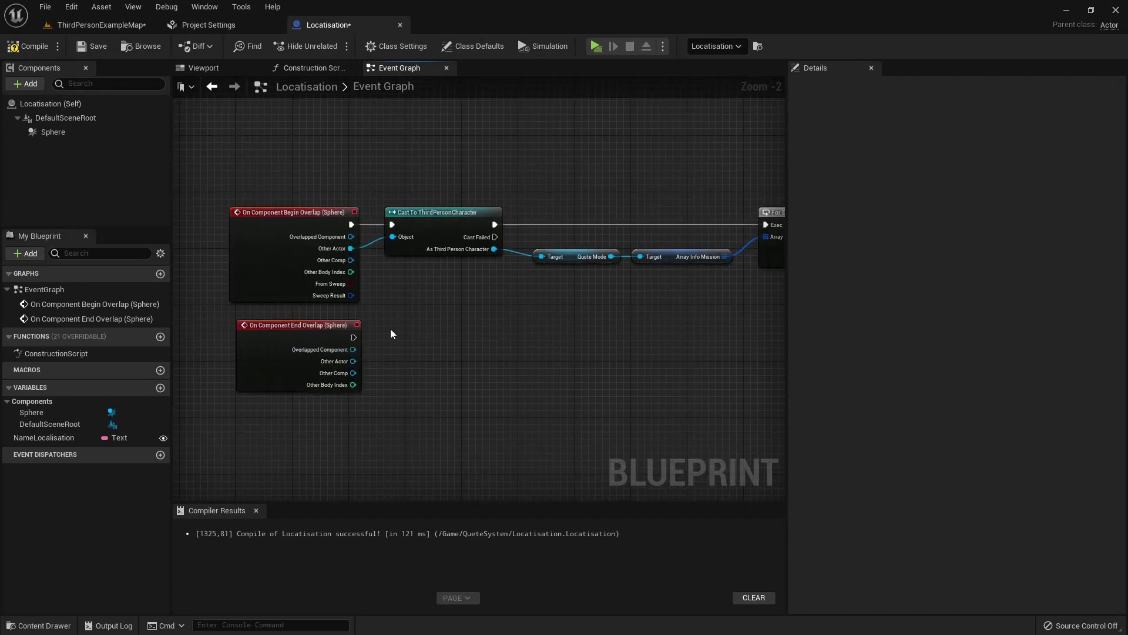
pyautogui.moveTo(391, 329)
pyautogui.mouseDown(button='right')
pyautogui.moveTo(300, 326)
pyautogui.moveTo(407, 165)
pyautogui.mouseUp(button='right')
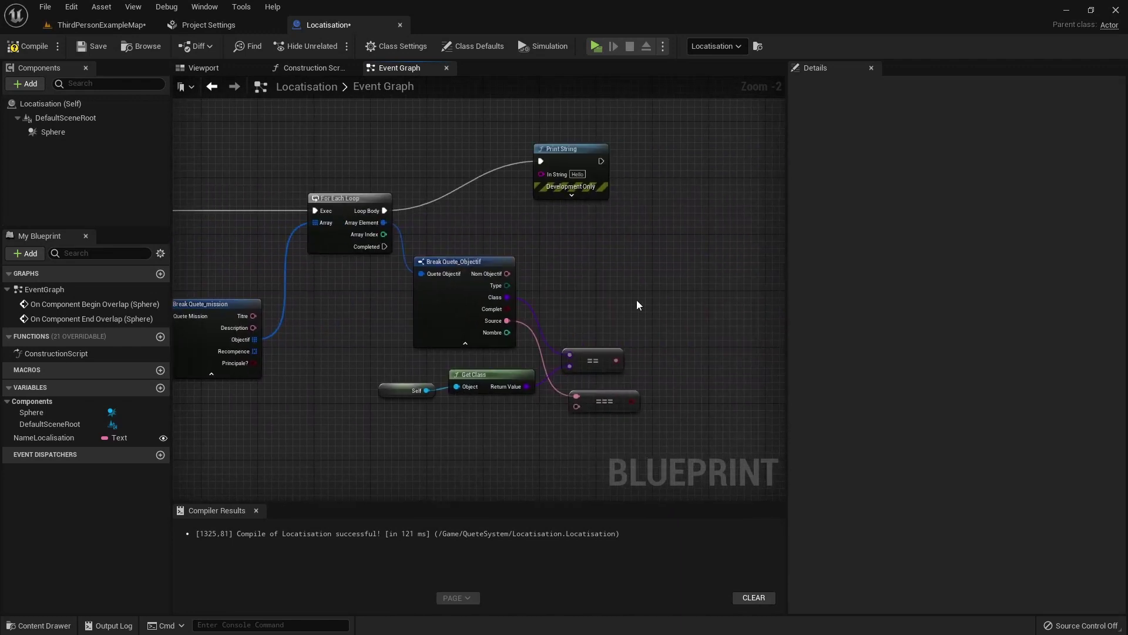
pyautogui.press('Delete')
pyautogui.moveTo(471, 207); pyautogui.dragTo(626, 247, button='right')
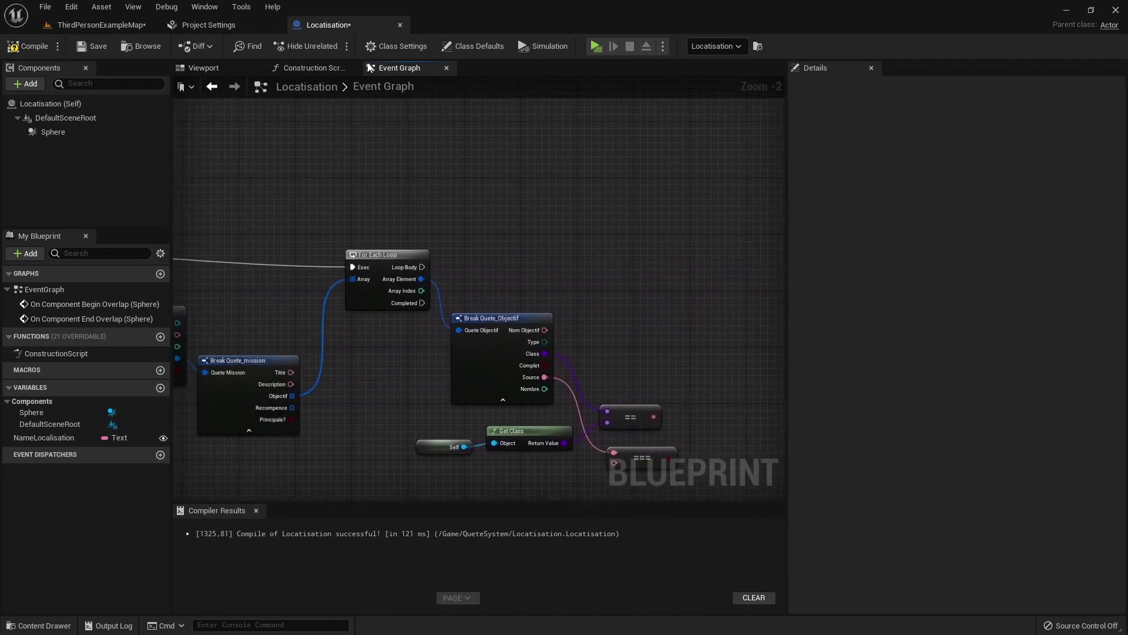
pyautogui.click(43, 626)
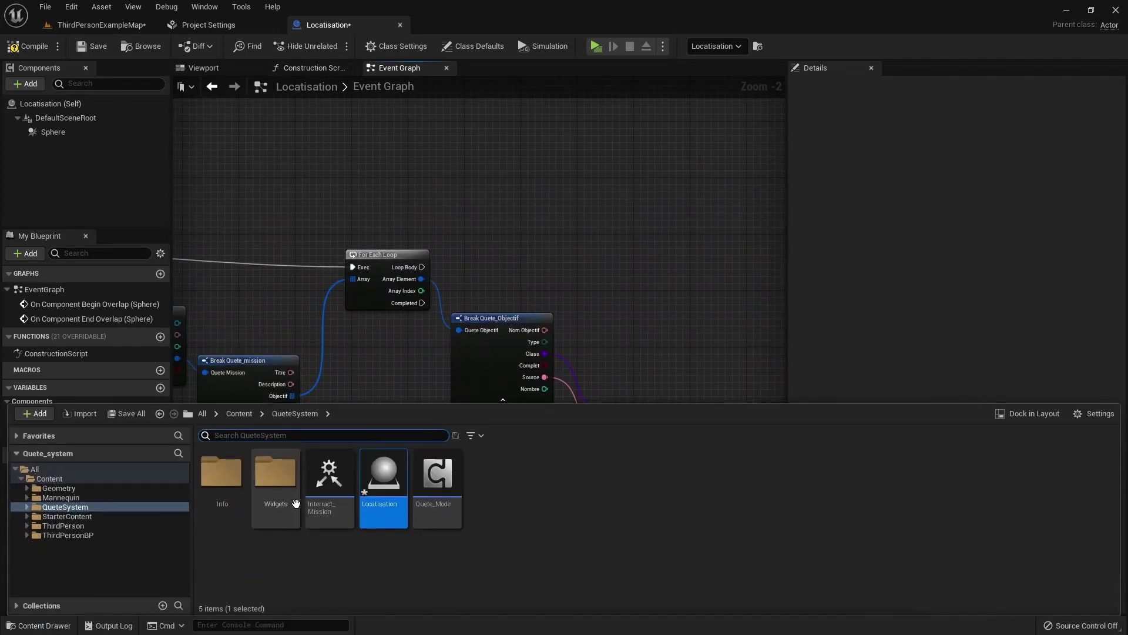
# Open the AI_Player blueprint from the ThirdPersonBP > Blueprints folder.
pyautogui.click(239, 414)
pyautogui.doubleClick(491, 473)
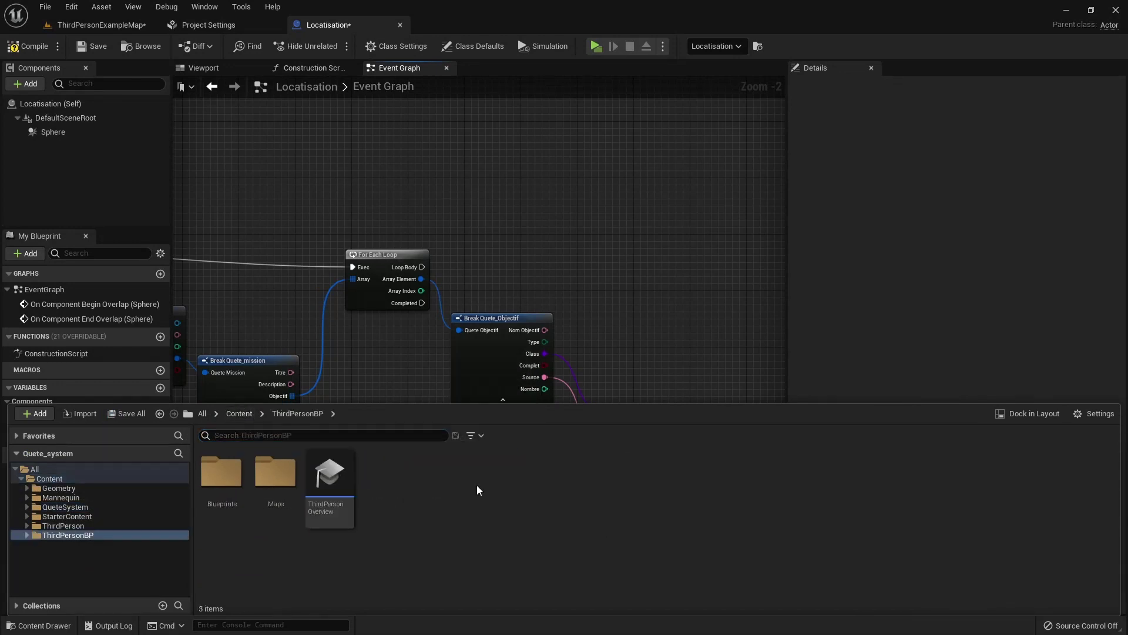
pyautogui.doubleClick(221, 493)
pyautogui.doubleClick(223, 482)
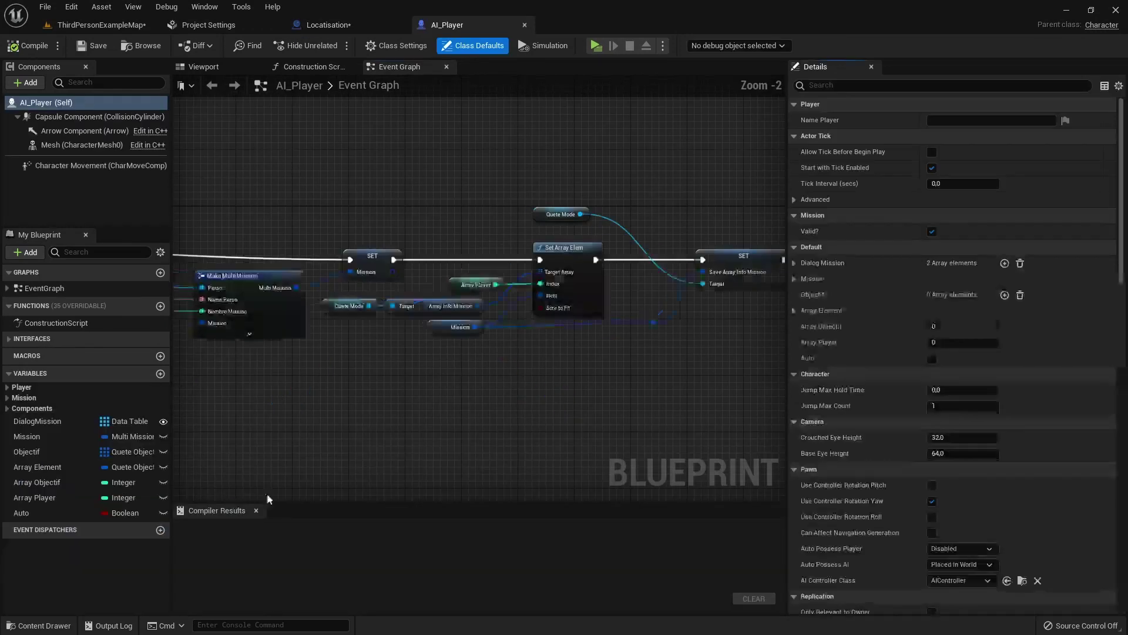
# Survey AI_Player's loop, Break Quete_Objectif, comparison and Array Objectif nodes.
pyautogui.scroll(-4, 517, 386)
pyautogui.moveTo(440, 382); pyautogui.dragTo(713, 355, button='right')
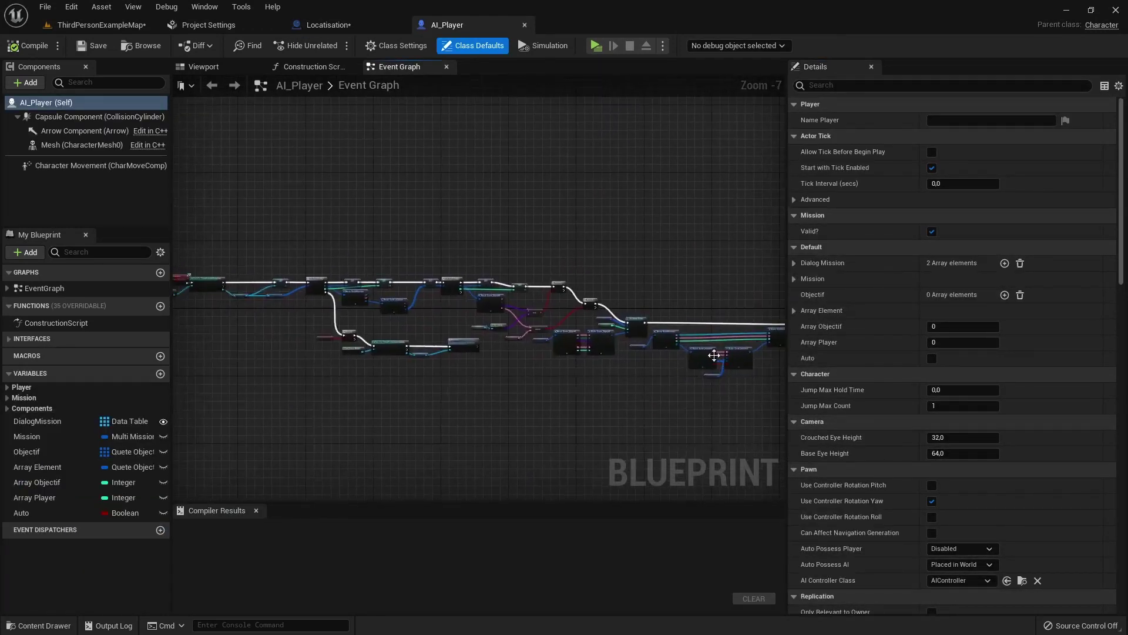
pyautogui.moveTo(287, 351)
pyautogui.mouseDown(button='right')
pyautogui.moveTo(598, 352)
pyautogui.moveTo(368, 341)
pyautogui.mouseUp(button='right')
pyautogui.scroll(6, 536, 330)
pyautogui.moveTo(587, 332); pyautogui.dragTo(276, 329, button='right')
pyautogui.moveTo(503, 335); pyautogui.dragTo(329, 345, button='right')
pyautogui.moveTo(509, 346); pyautogui.dragTo(330, 355, button='right')
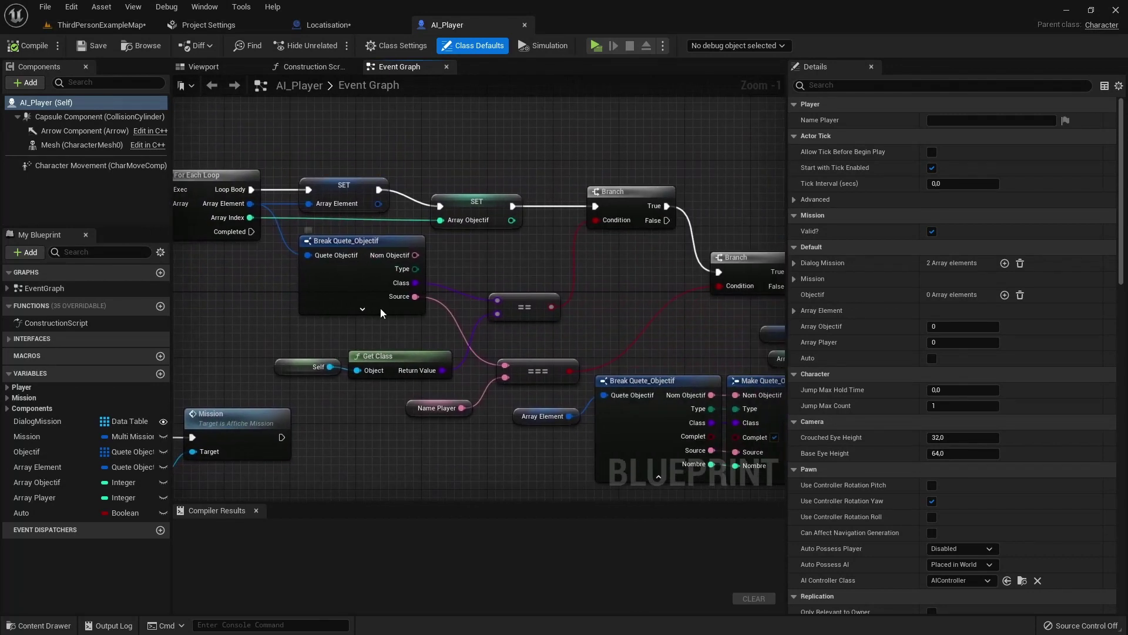
pyautogui.moveTo(453, 339); pyautogui.dragTo(399, 349, button='right')
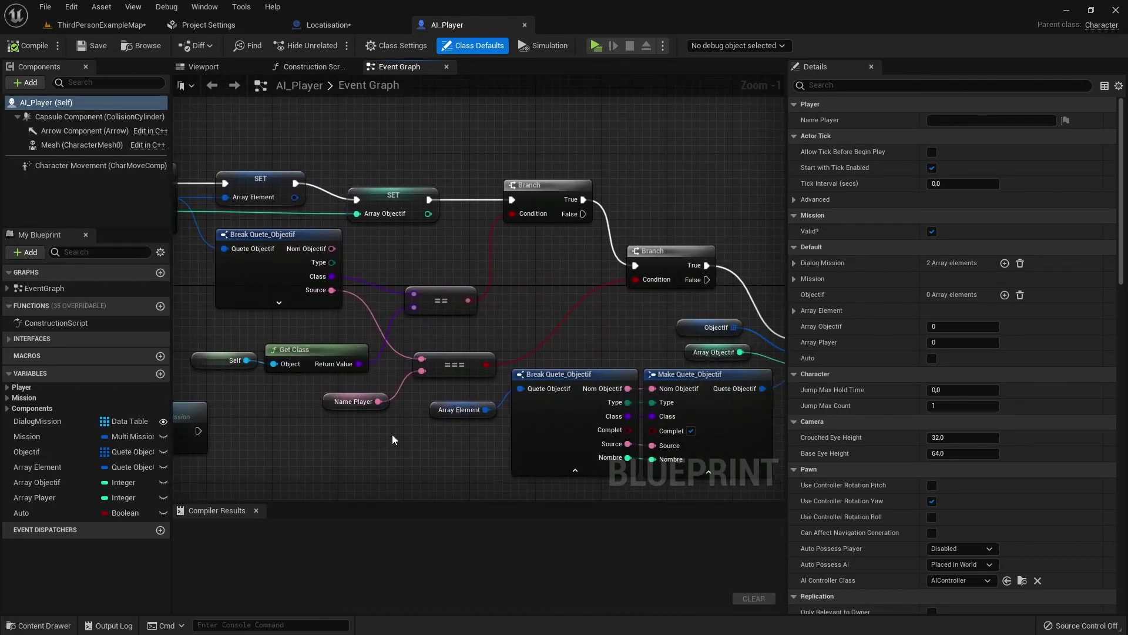
# Review AI_Player's Set Array Elem and SET nodes, then return to the Locatisation graph.
pyautogui.moveTo(393, 440); pyautogui.dragTo(302, 418, button='right')
pyautogui.scroll(-2, 302, 419)
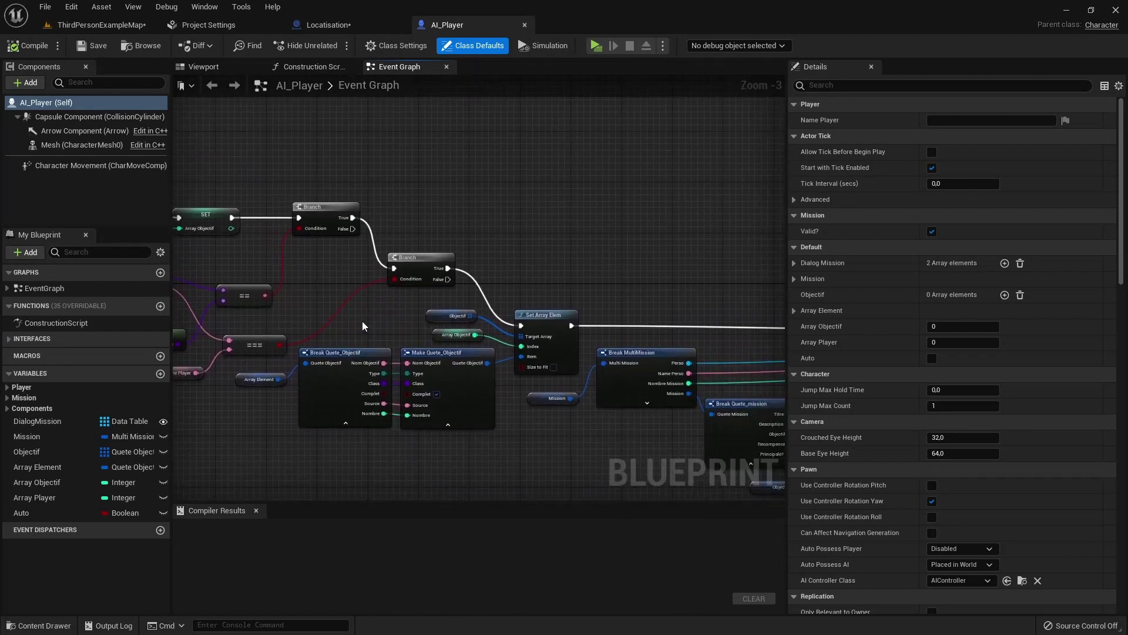
pyautogui.moveTo(357, 317); pyautogui.dragTo(249, 310, button='right')
pyautogui.moveTo(458, 329); pyautogui.dragTo(223, 282, button='right')
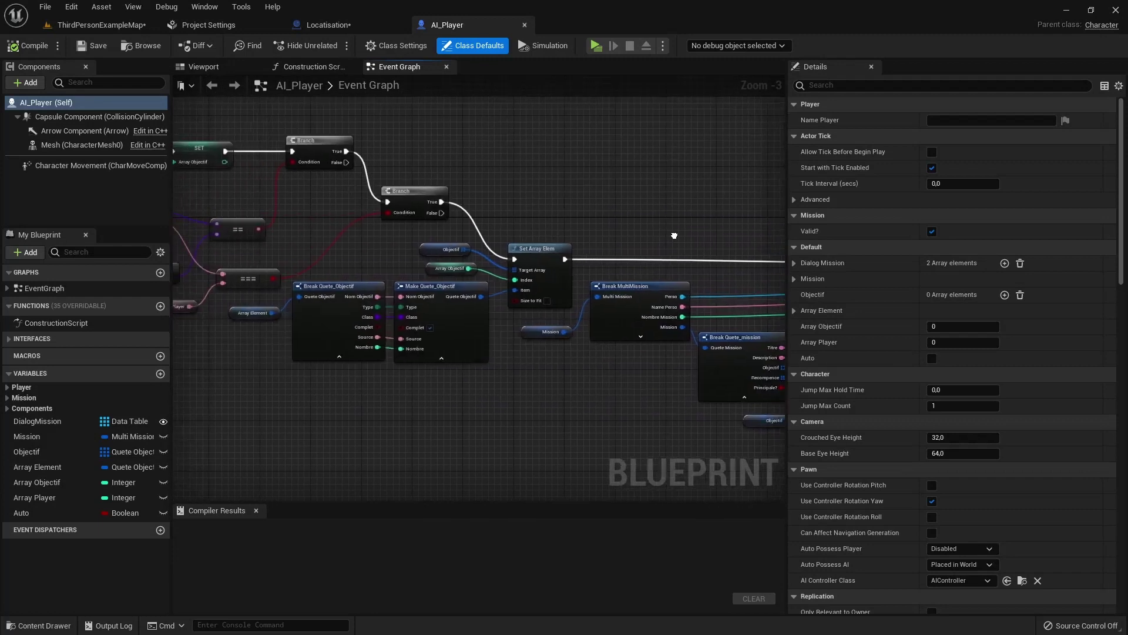
pyautogui.moveTo(593, 194); pyautogui.dragTo(452, 126, button='right')
pyautogui.click(319, 26)
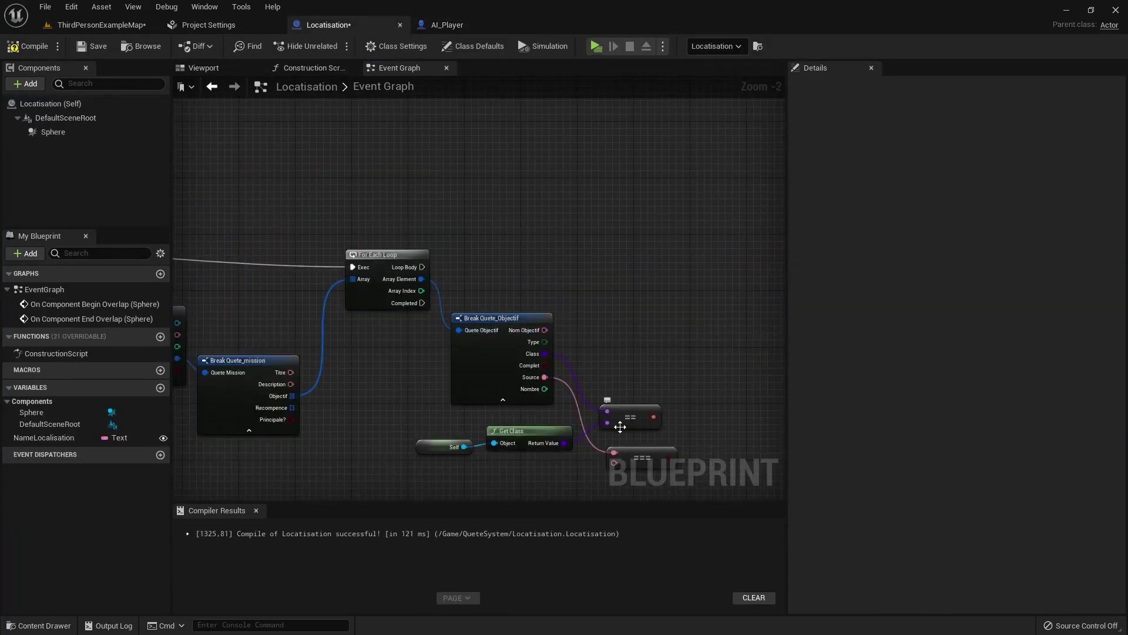
# Feed a NameLocalisation getter into the === comparison, discarding a mistakenly added AND node.
pyautogui.moveTo(615, 423); pyautogui.dragTo(602, 339, button='right')
pyautogui.moveTo(7, 438); pyautogui.dragTo(600, 377)
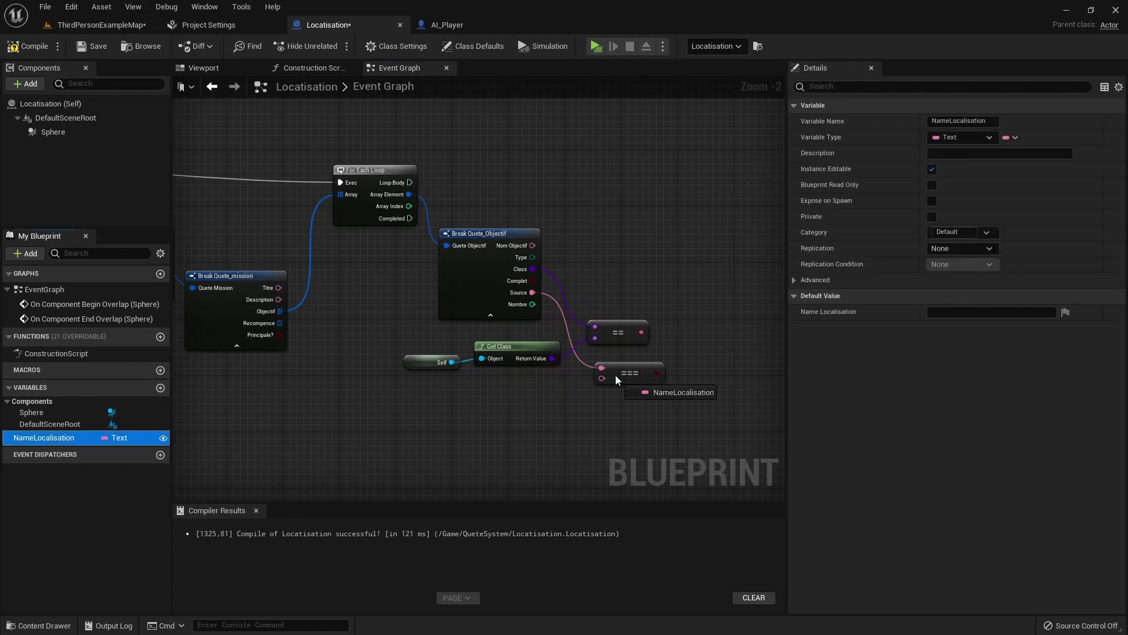
pyautogui.moveTo(686, 397); pyautogui.dragTo(502, 428, button='right')
pyautogui.moveTo(457, 363); pyautogui.dragTo(502, 350)
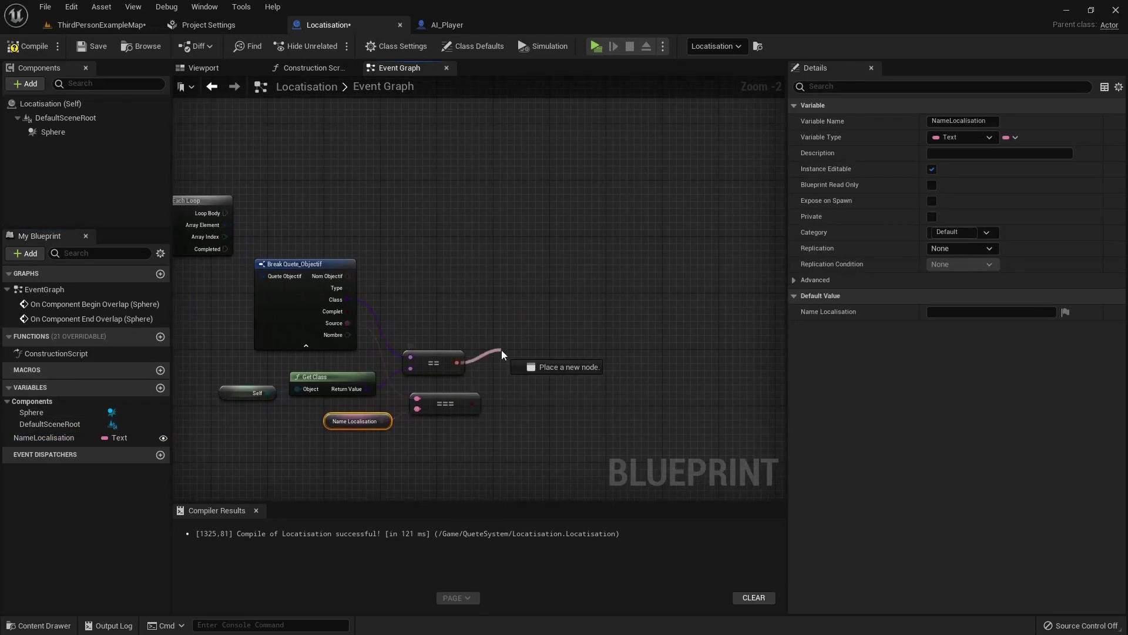
pyautogui.write('bool')
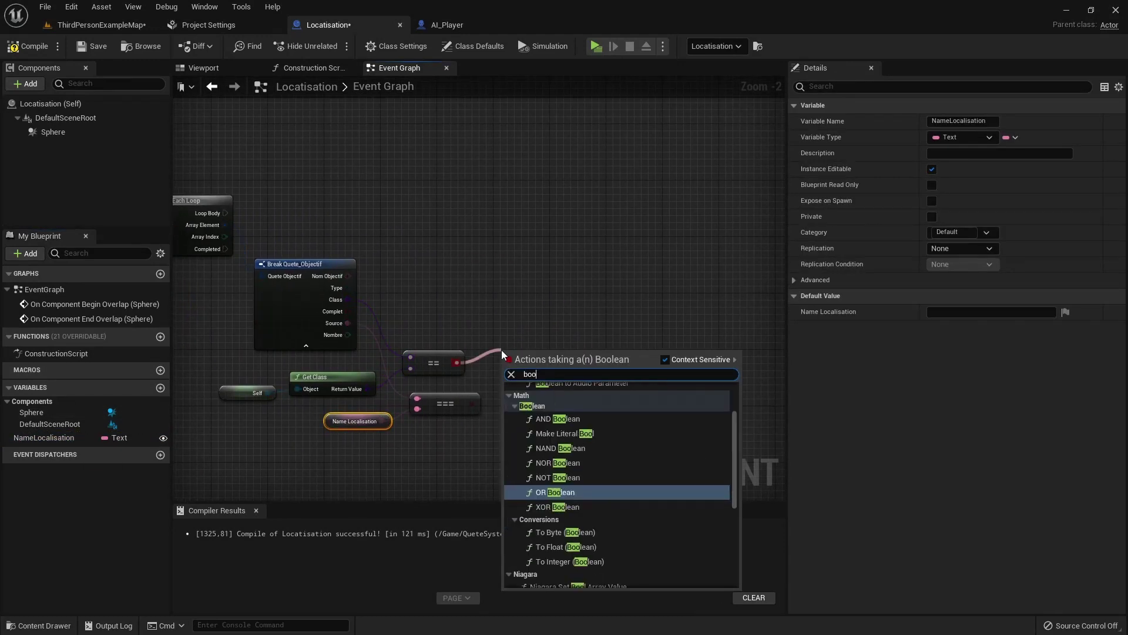
pyautogui.scroll(1, 553, 412)
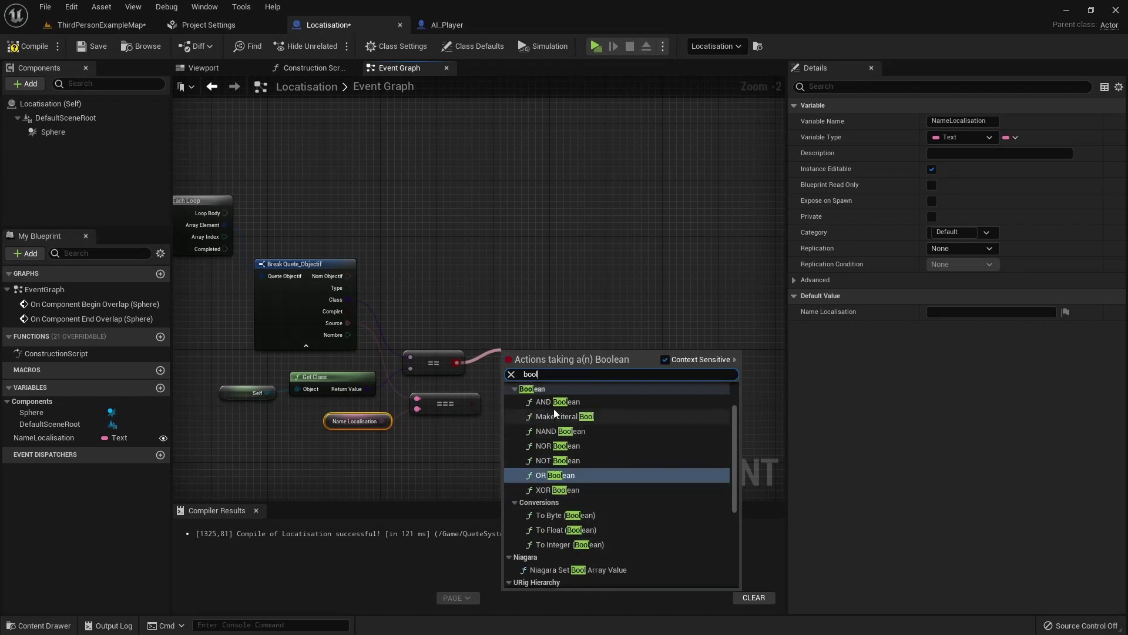
pyautogui.click(552, 402)
pyautogui.moveTo(509, 368); pyautogui.dragTo(478, 417)
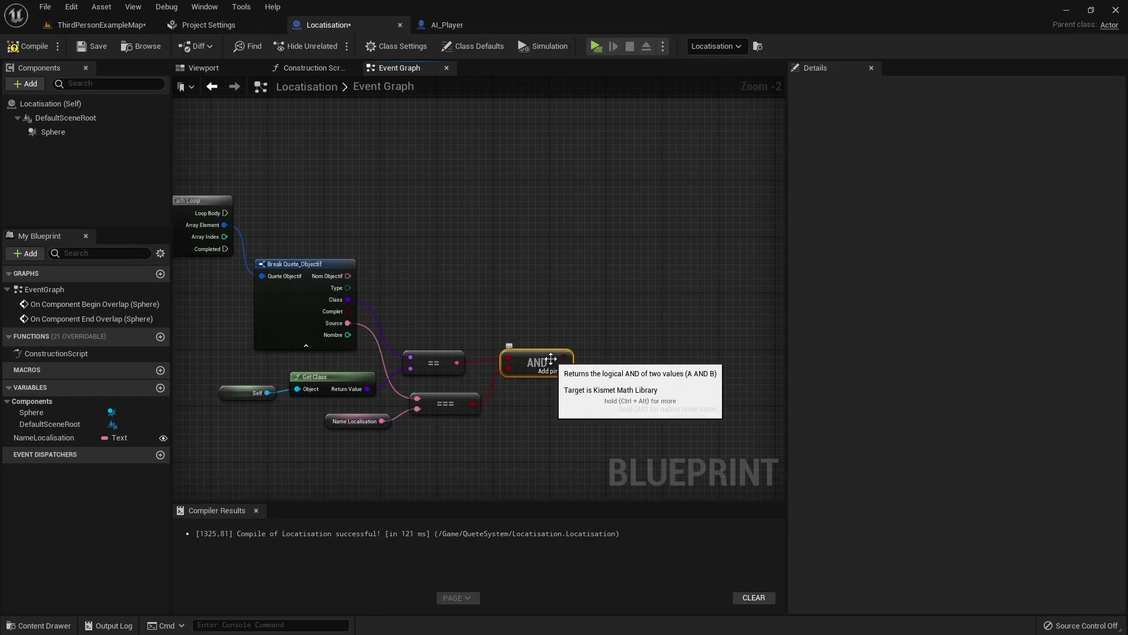
pyautogui.press('Delete')
# Add a Branch driven by the == result and run it from the Loop Body.
pyautogui.moveTo(457, 363); pyautogui.dragTo(518, 244)
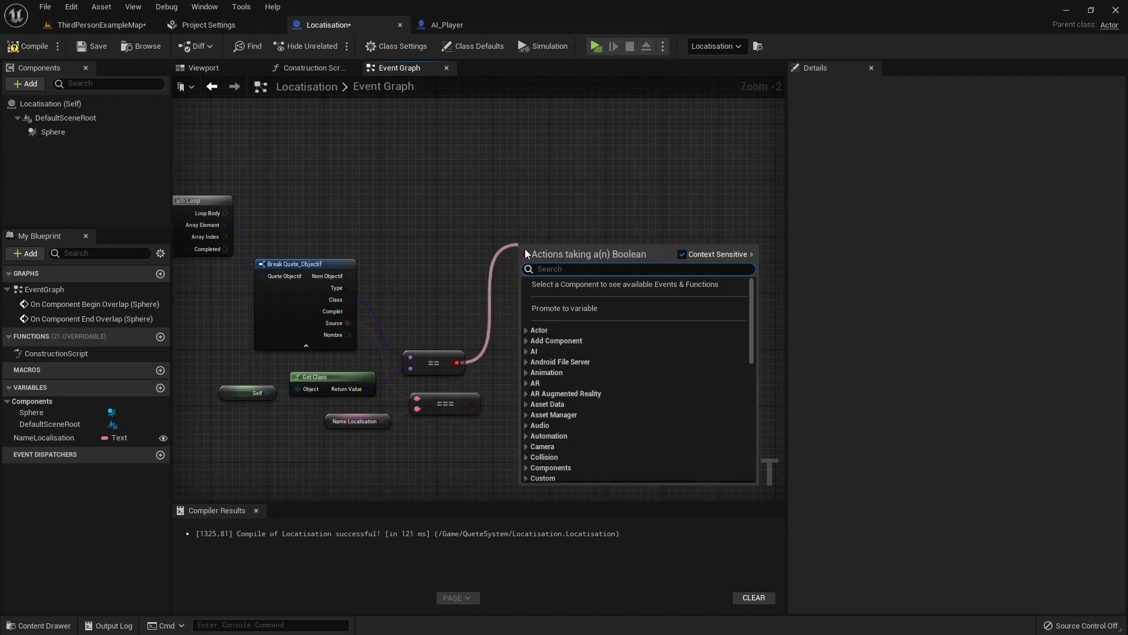
pyautogui.write('b')
pyautogui.click(533, 419)
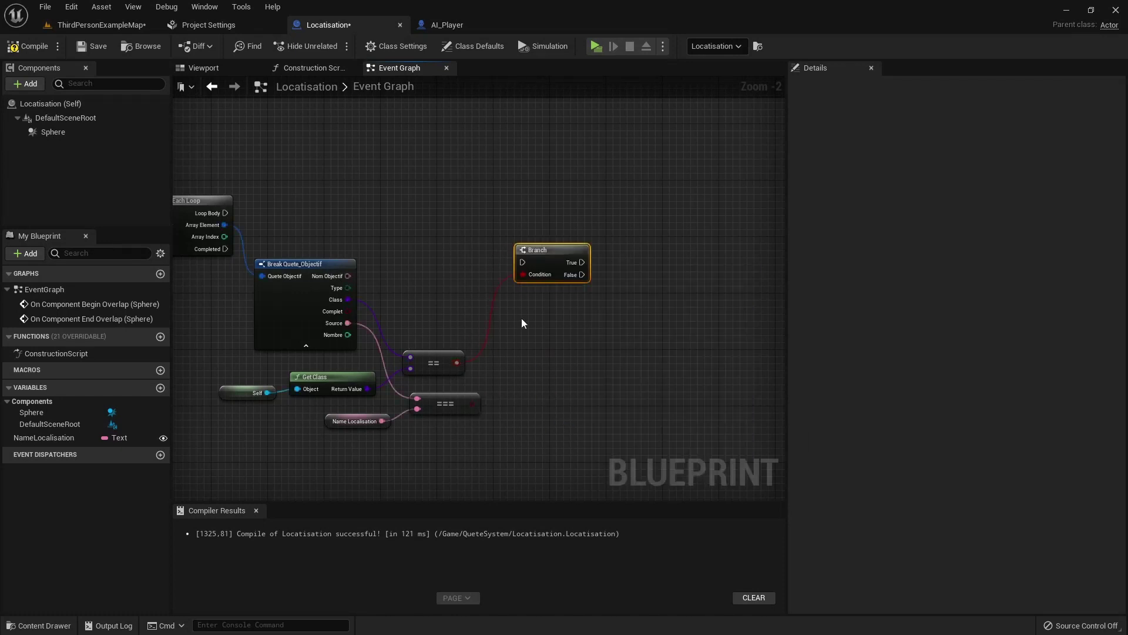
pyautogui.moveTo(522, 226)
pyautogui.mouseDown()
pyautogui.moveTo(224, 213)
pyautogui.moveTo(536, 206)
pyautogui.mouseUp()
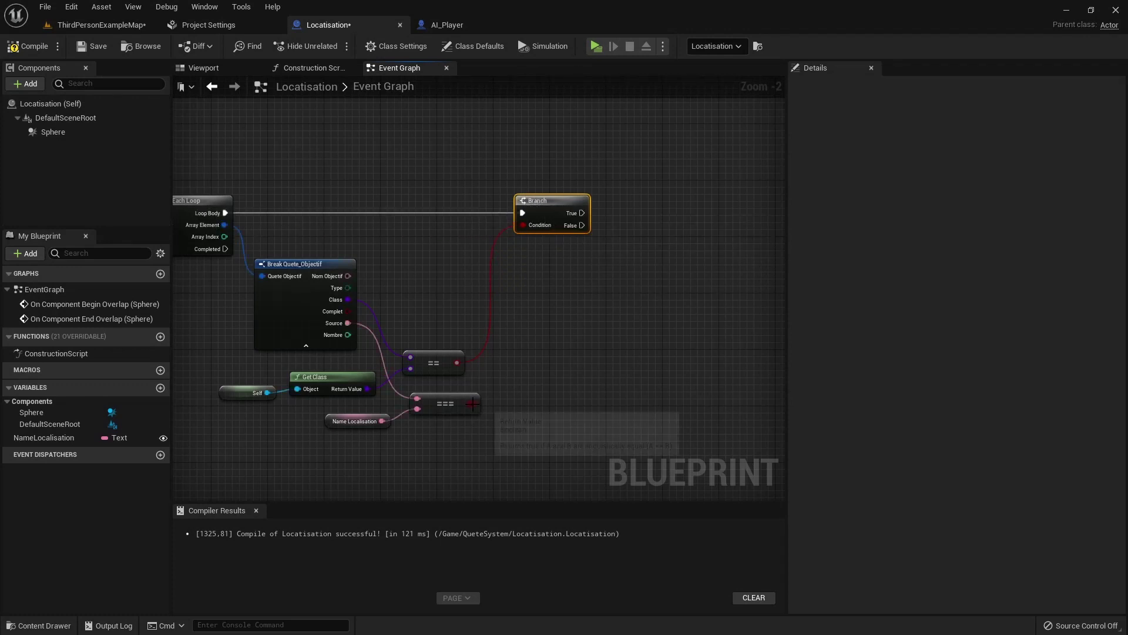
# Add a second Branch on the === result, chained after the first Branch's True output.
pyautogui.moveTo(473, 404); pyautogui.dragTo(569, 349)
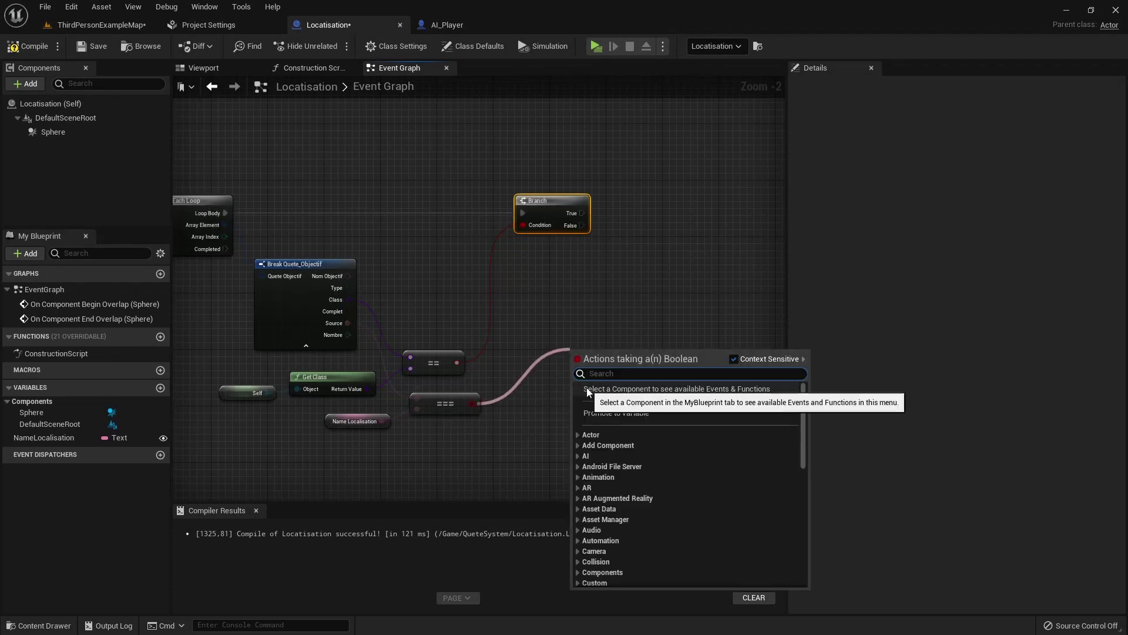
pyautogui.write('branch')
pyautogui.click(626, 523)
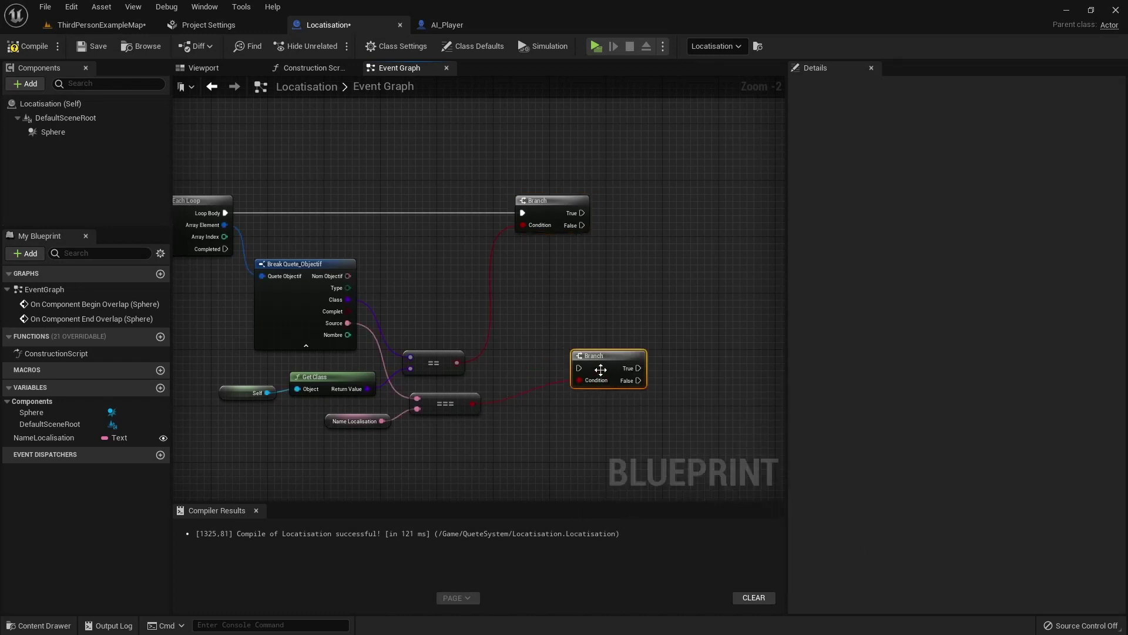
pyautogui.moveTo(599, 365); pyautogui.dragTo(649, 260)
pyautogui.moveTo(582, 227); pyautogui.dragTo(629, 258)
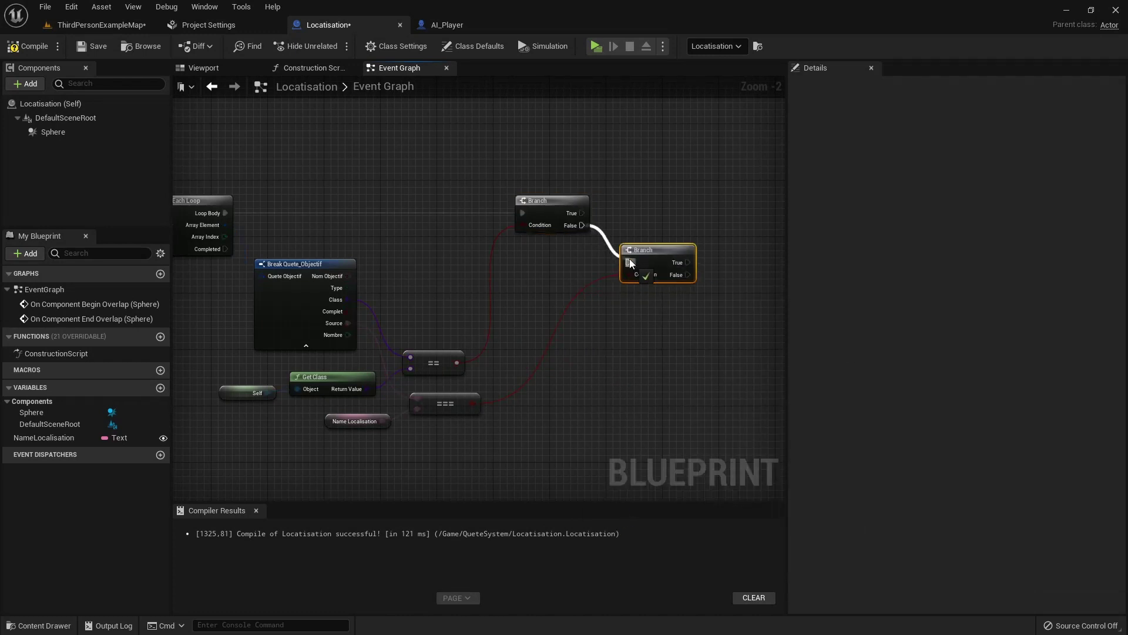
pyautogui.keyDown('ctrl'); pyautogui.moveTo(581, 226); pyautogui.dragTo(582, 215); pyautogui.keyUp('ctrl')
pyautogui.moveTo(580, 270); pyautogui.dragTo(556, 253, button='right')
pyautogui.moveTo(401, 273); pyautogui.dragTo(614, 366, button='right')
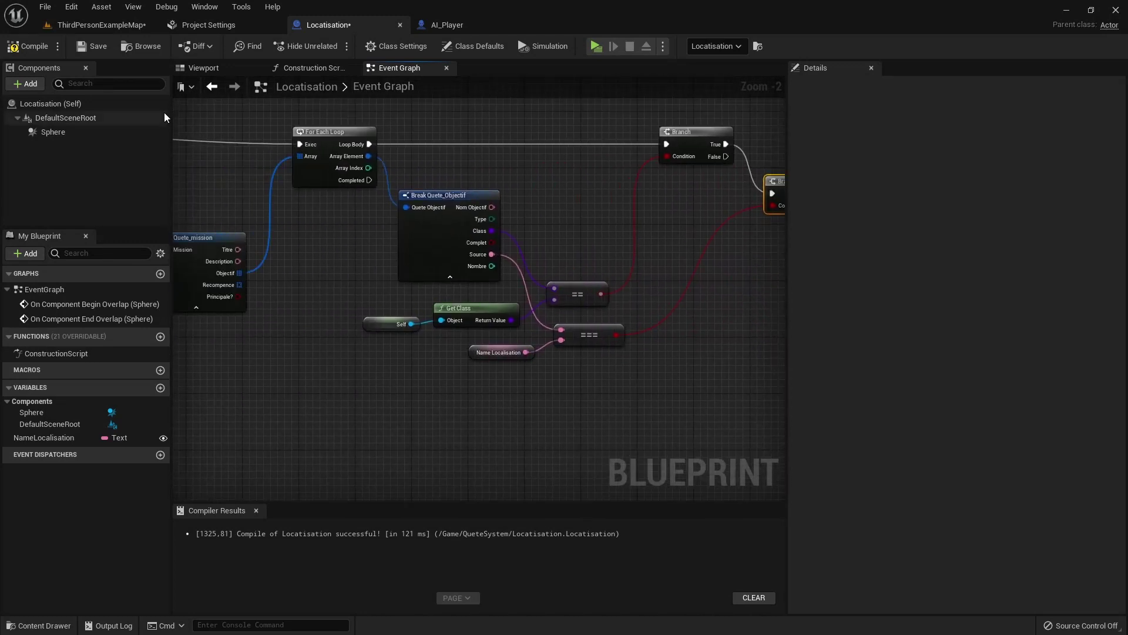
# Check the AI_Player graph, then view Locatisation's Break MultiMission and Break Quete_mission nodes.
pyautogui.click(447, 25)
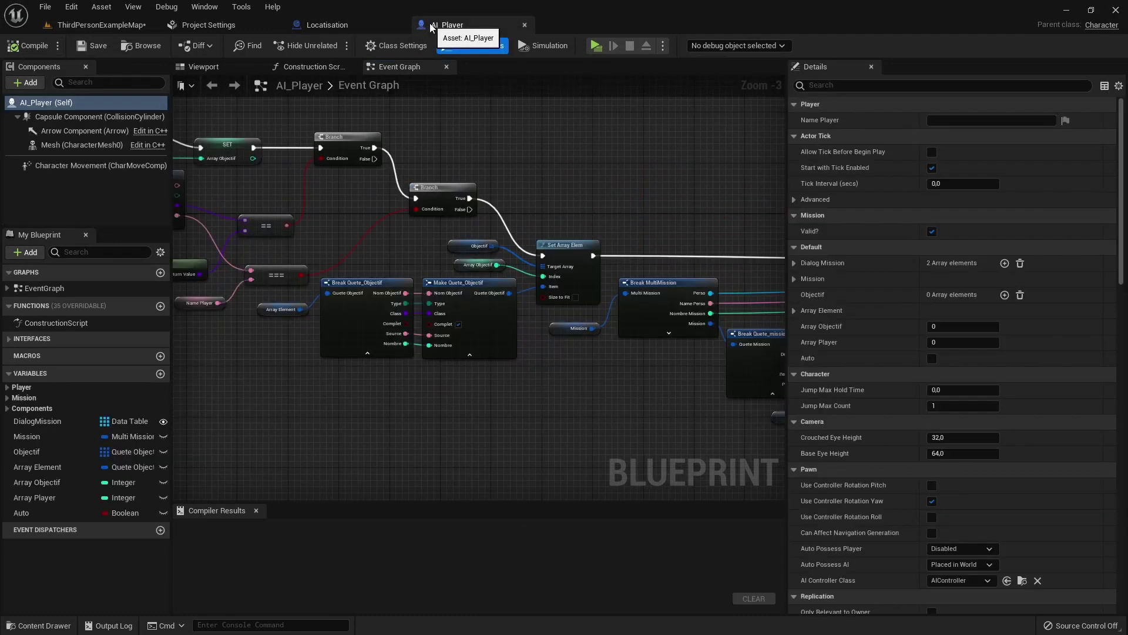
pyautogui.moveTo(362, 205)
pyautogui.mouseDown(button='right')
pyautogui.moveTo(504, 250)
pyautogui.moveTo(448, 182)
pyautogui.mouseUp(button='right')
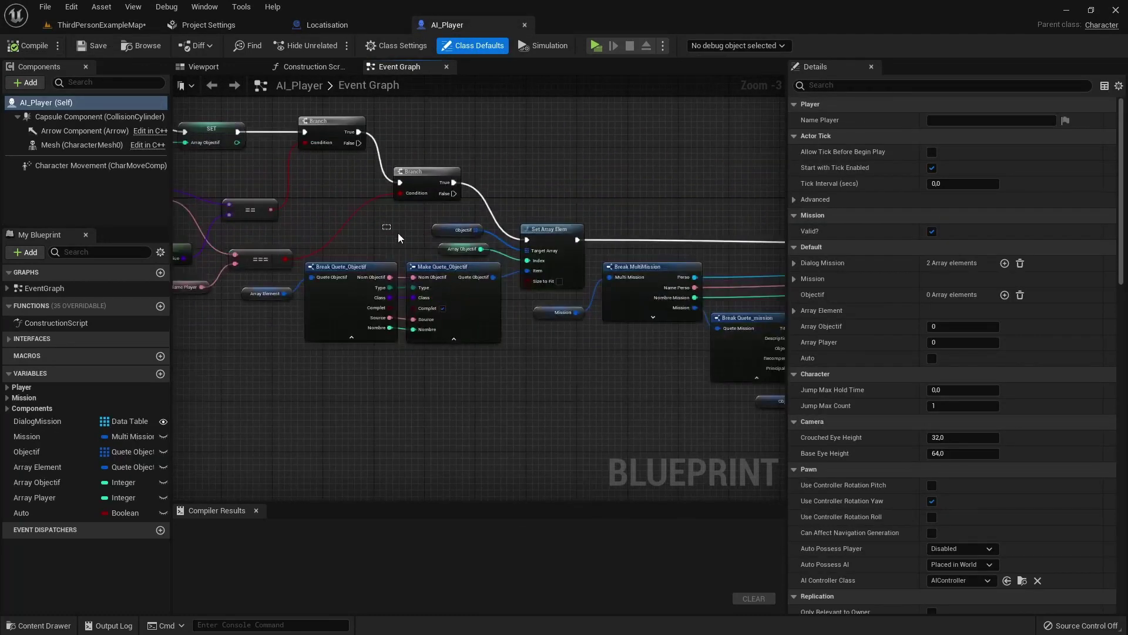
pyautogui.click(364, 22)
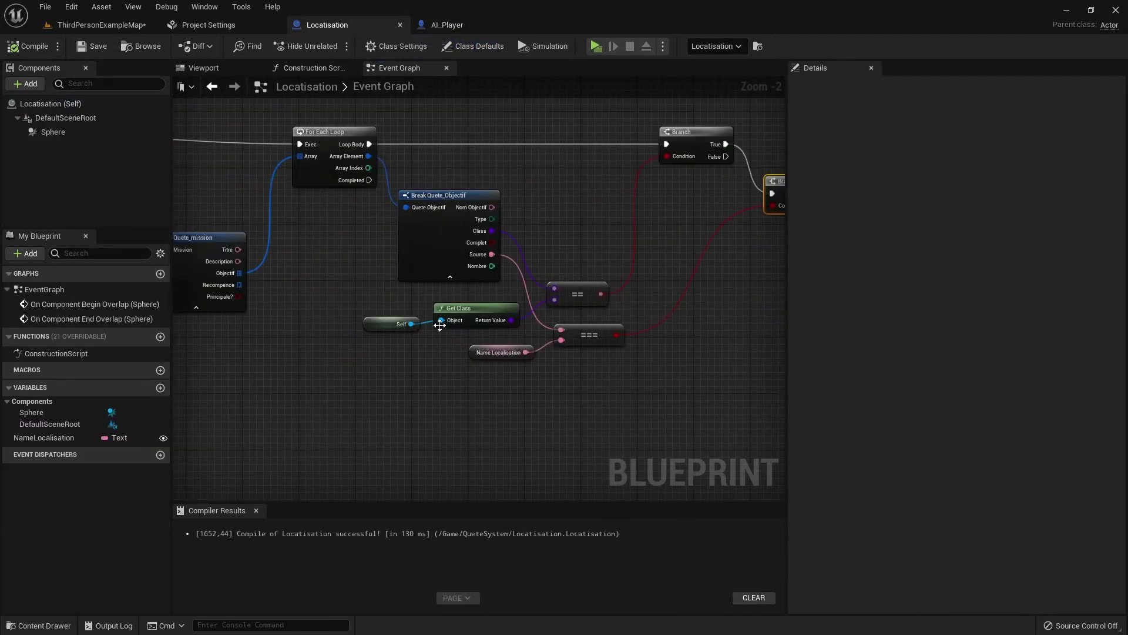
pyautogui.moveTo(410, 352); pyautogui.dragTo(365, 342, button='right')
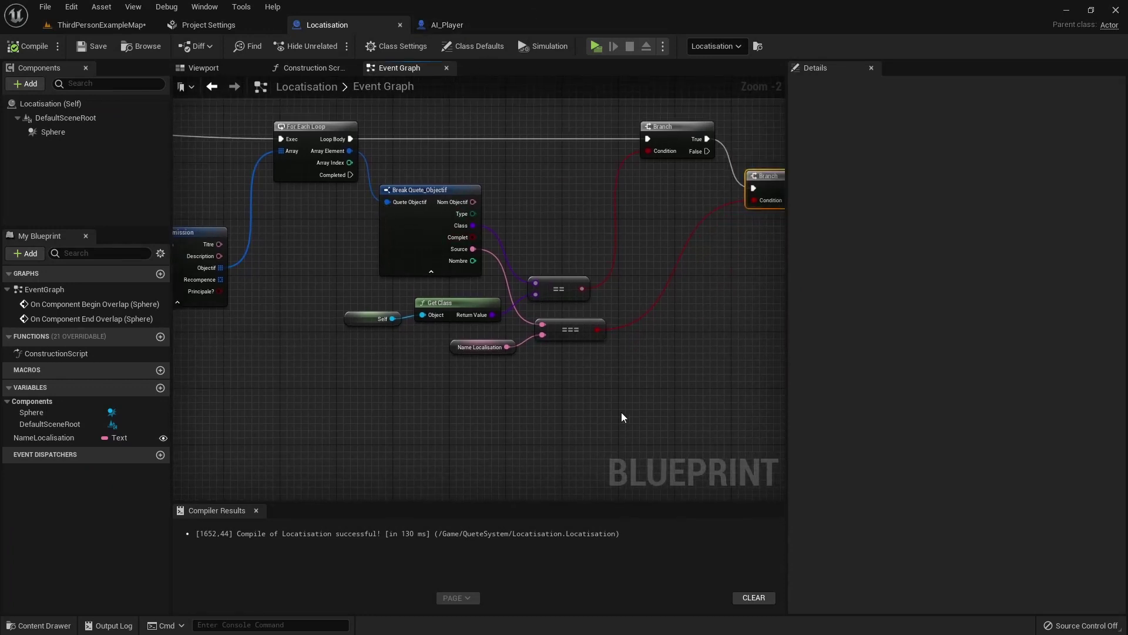
pyautogui.moveTo(621, 417); pyautogui.dragTo(514, 446, button='right')
pyautogui.moveTo(201, 282); pyautogui.dragTo(442, 357, button='right')
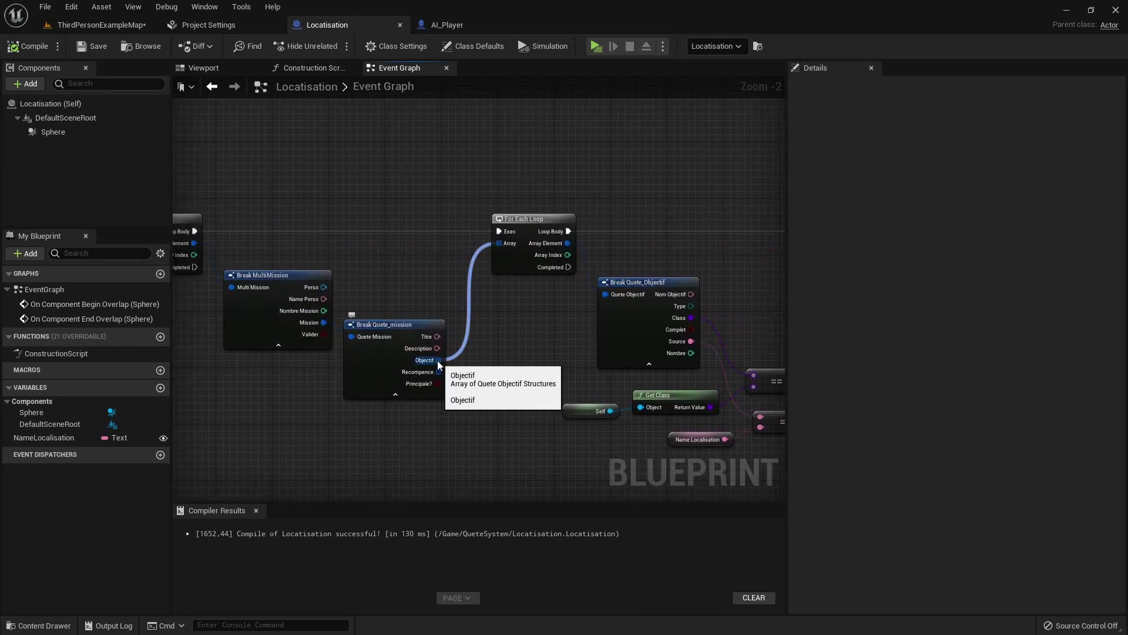
# Promote the Objectif array to a variable and run SET Objectif before the For Each Loop.
pyautogui.rightClick(437, 363)
pyautogui.click(470, 445)
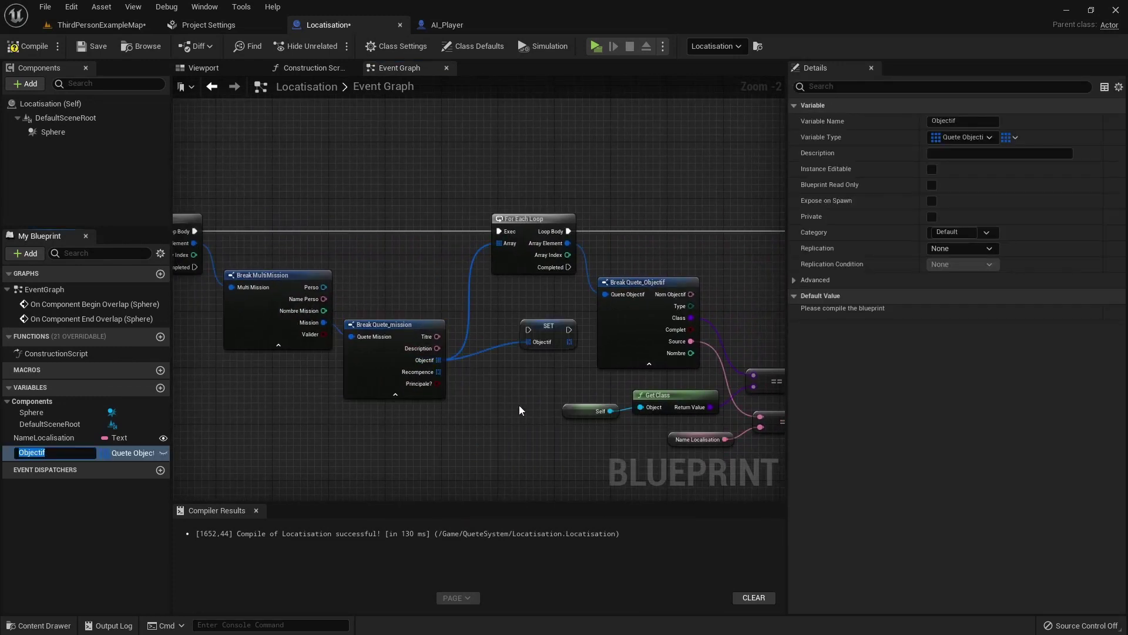
pyautogui.moveTo(552, 325)
pyautogui.mouseDown()
pyautogui.moveTo(460, 227)
pyautogui.moveTo(195, 231)
pyautogui.mouseUp()
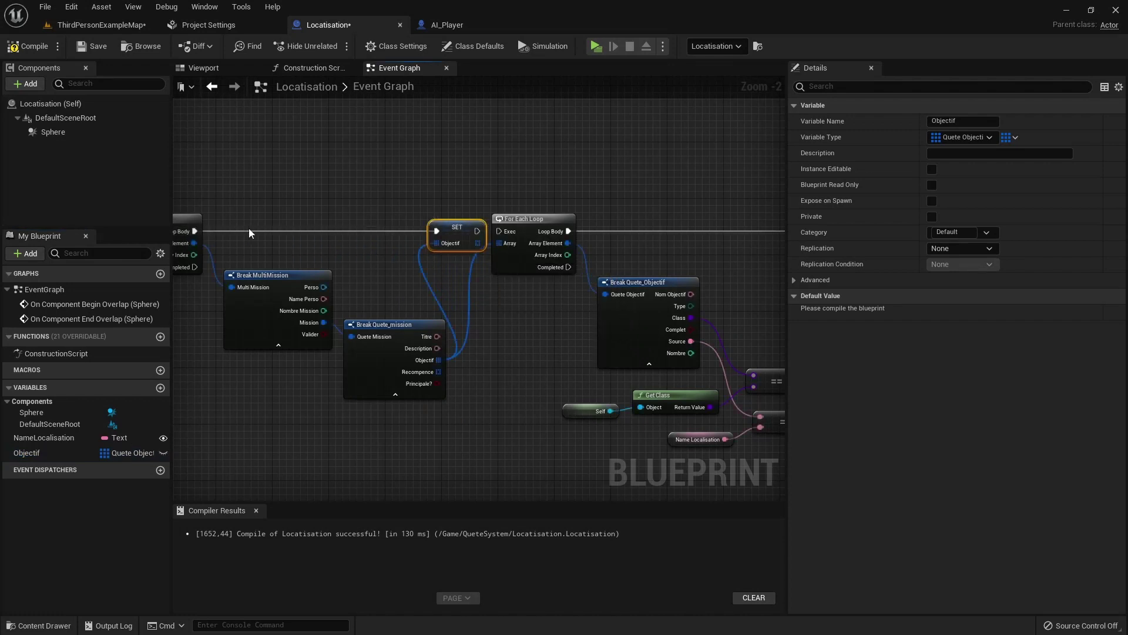
pyautogui.moveTo(476, 233)
pyautogui.mouseDown()
pyautogui.moveTo(497, 232)
pyautogui.moveTo(485, 245)
pyautogui.moveTo(496, 244)
pyautogui.mouseUp()
# Hide Break Quete_mission's unused pins, rearrange the break nodes, and bring the Branch nodes into view.
pyautogui.scroll(-4, 422, 258)
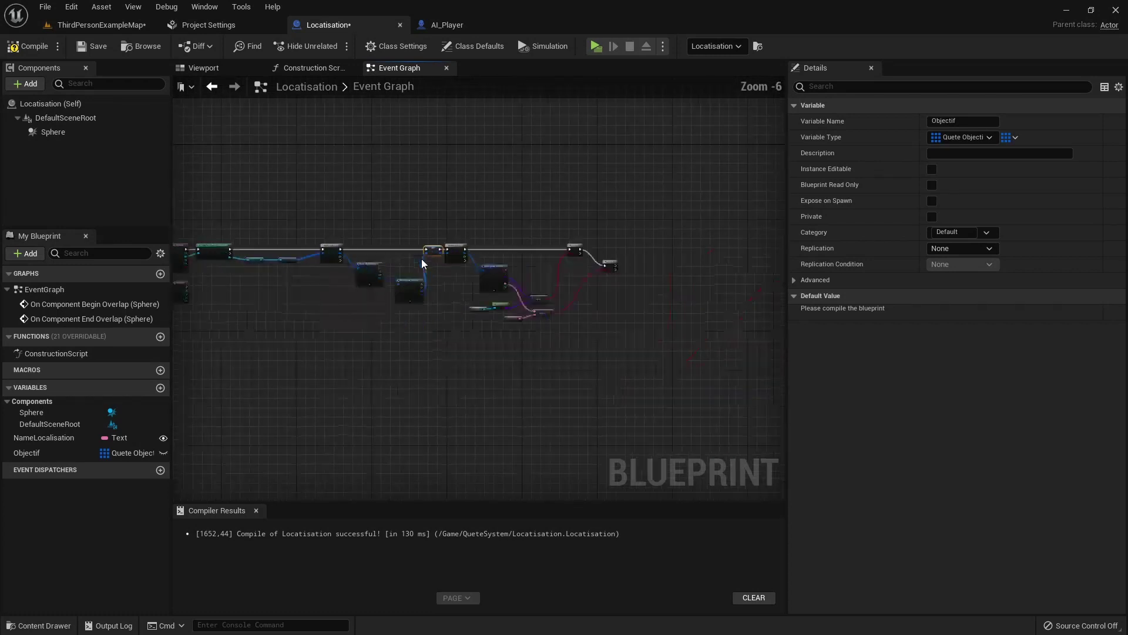
pyautogui.moveTo(422, 259); pyautogui.dragTo(582, 262, button='right')
pyautogui.moveTo(400, 232); pyautogui.dragTo(642, 370)
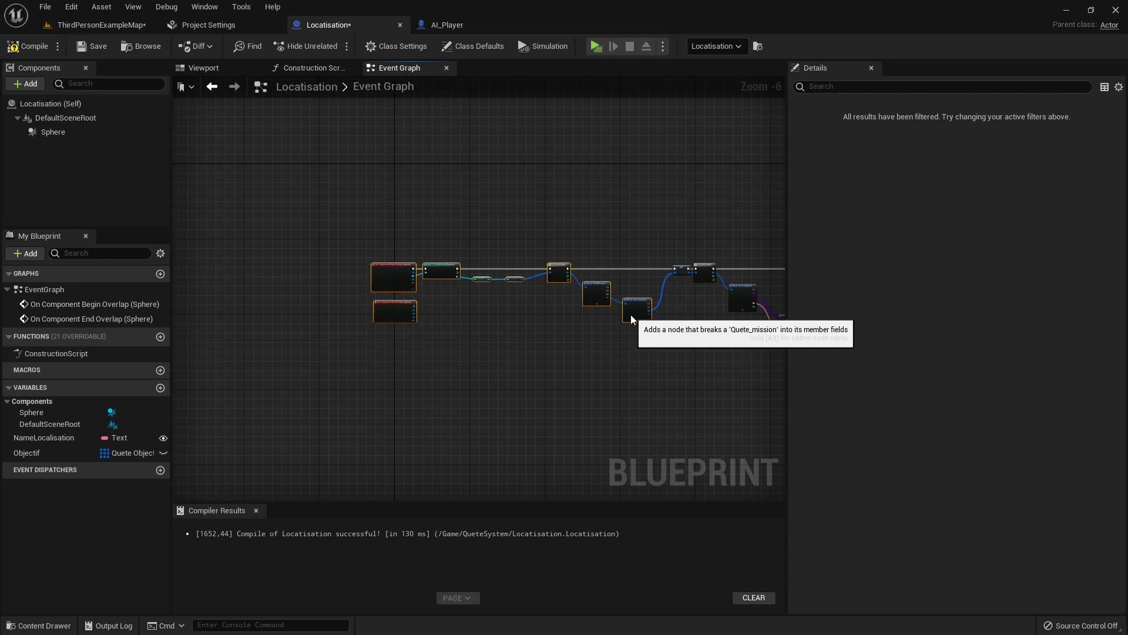
pyautogui.scroll(3, 597, 320)
pyautogui.scroll(3, 583, 330)
pyautogui.moveTo(584, 330); pyautogui.dragTo(433, 382, button='right')
pyautogui.click(460, 385)
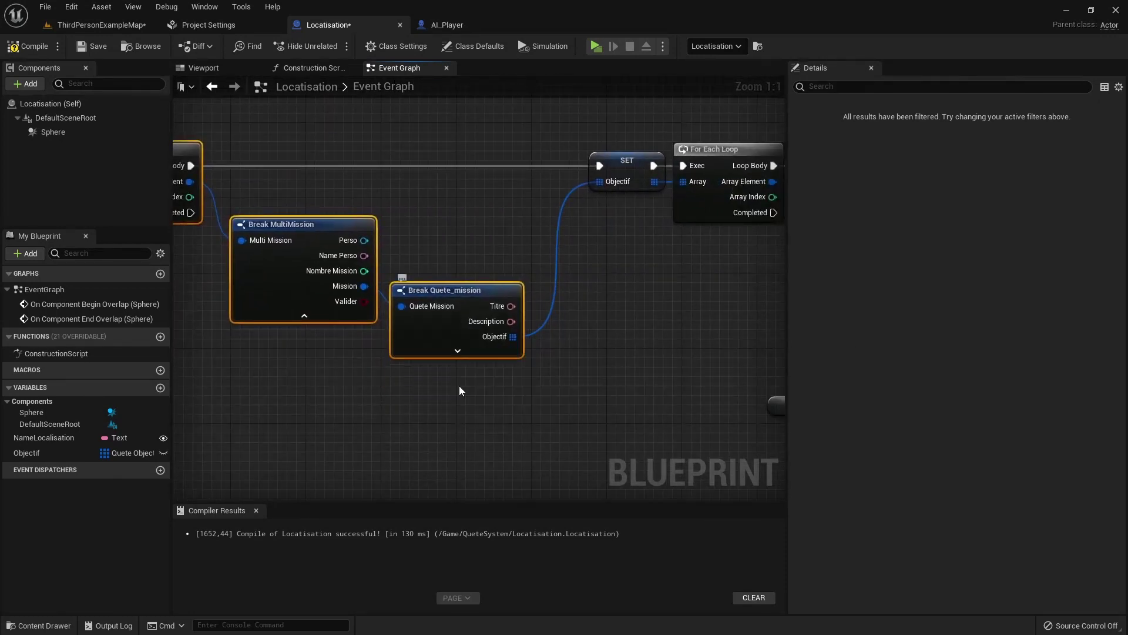
pyautogui.moveTo(459, 296); pyautogui.dragTo(470, 291)
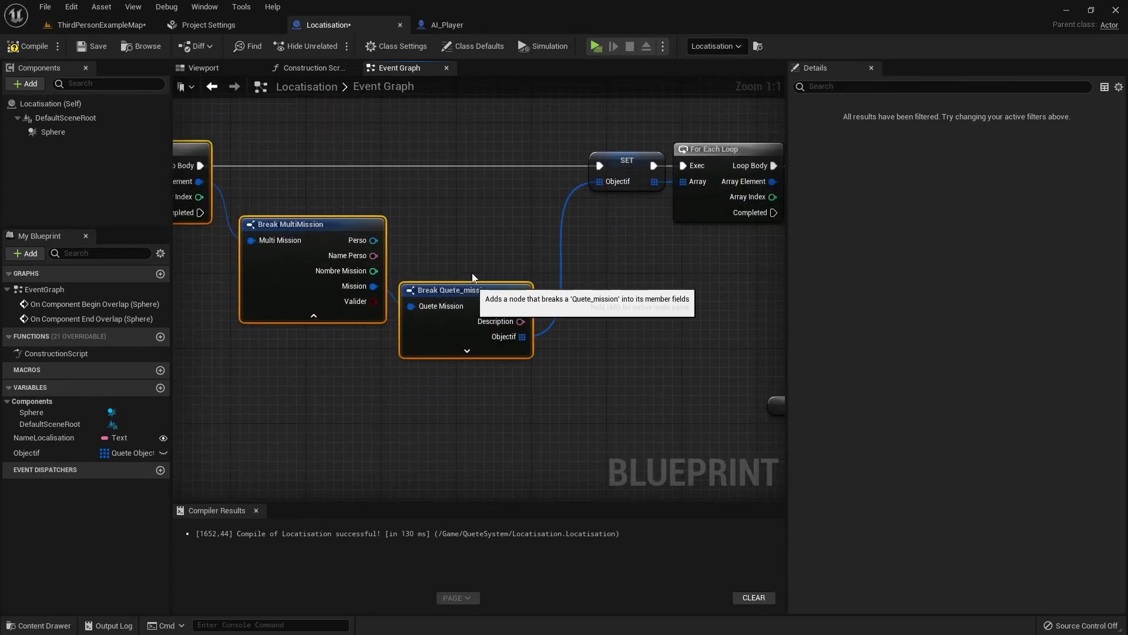
pyautogui.click(475, 293)
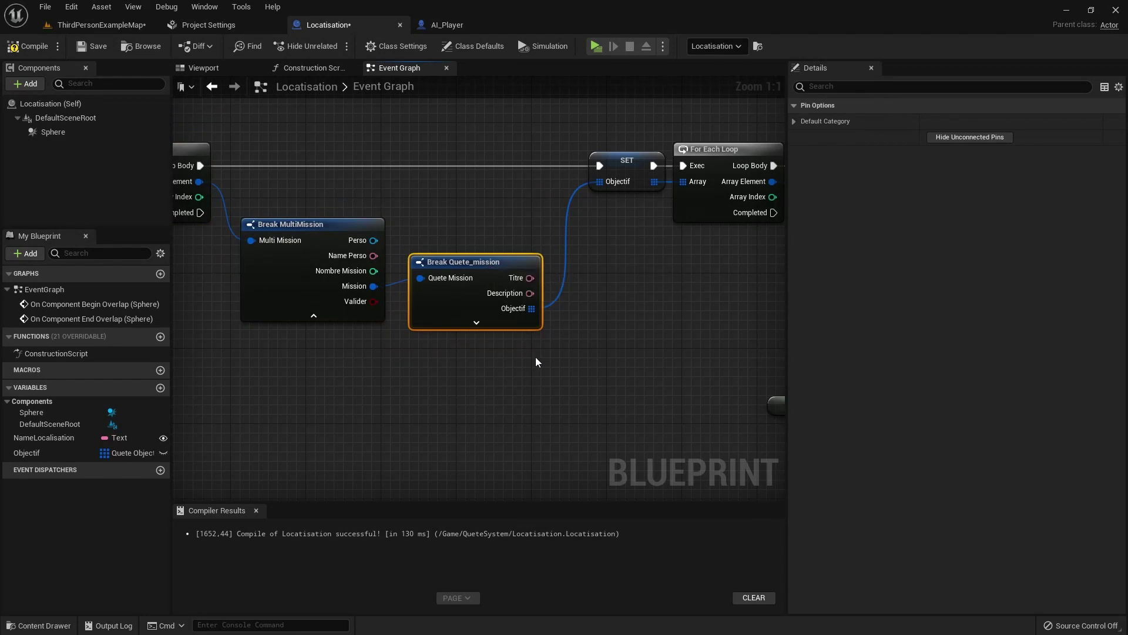
pyautogui.scroll(-2, 534, 357)
pyautogui.moveTo(527, 374); pyautogui.dragTo(245, 377, button='right')
pyautogui.moveTo(782, 360); pyautogui.dragTo(443, 354, button='right')
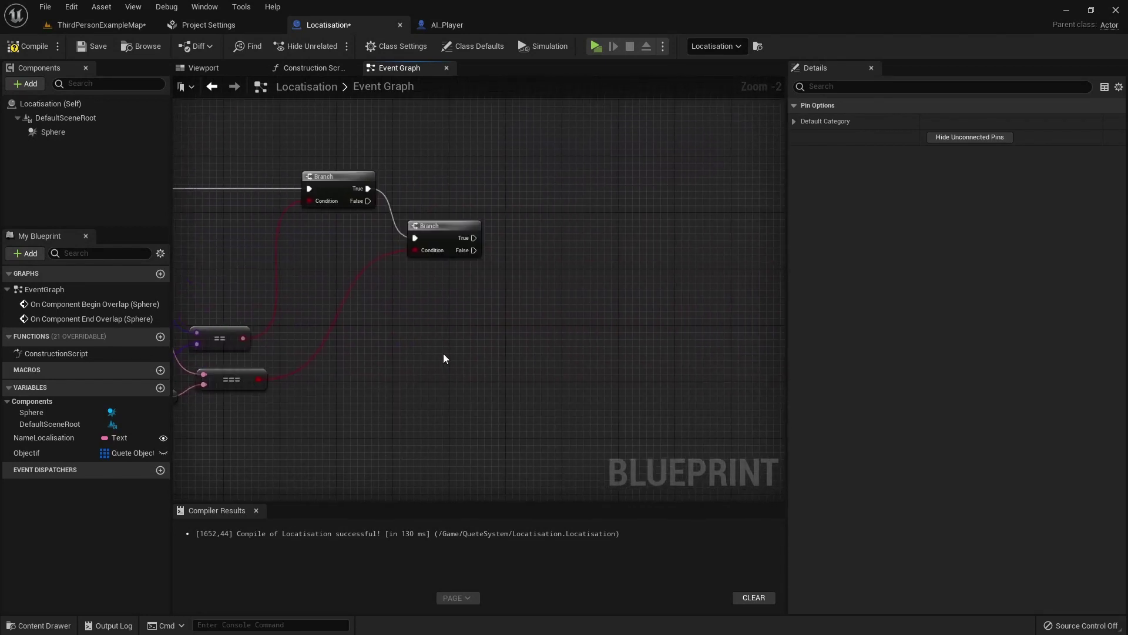
# Add an Objectif getter feeding a new Set Array Elem node beside the Branches.
pyautogui.moveTo(26, 453); pyautogui.dragTo(383, 350)
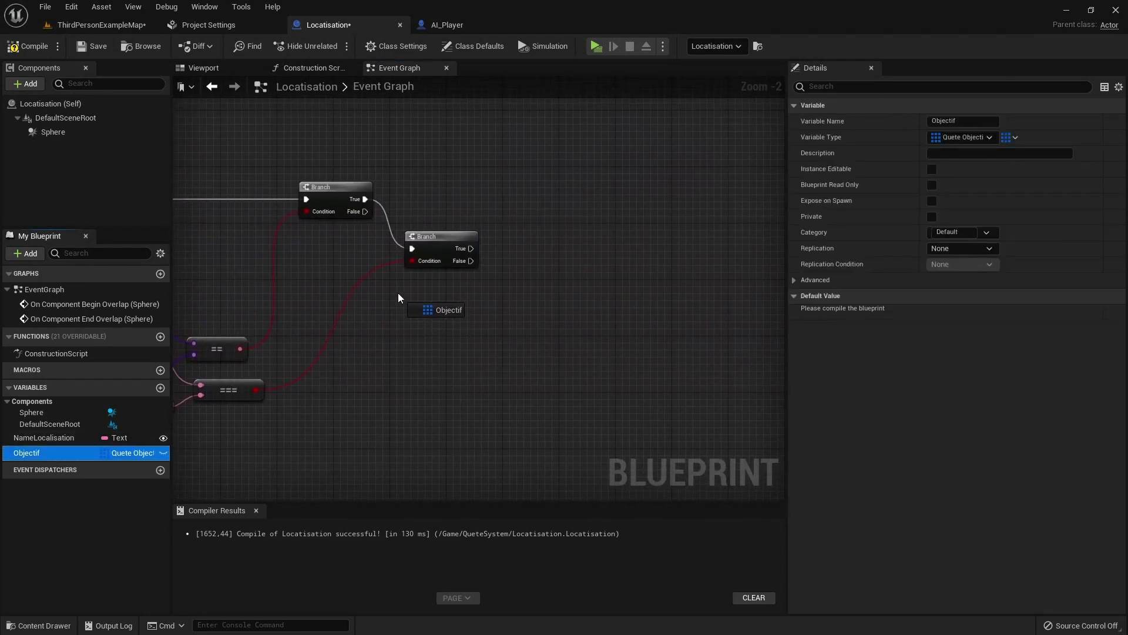
pyautogui.keyDown('ctrl'); pyautogui.moveTo(399, 298); pyautogui.dragTo(479, 301); pyautogui.keyUp('ctrl')
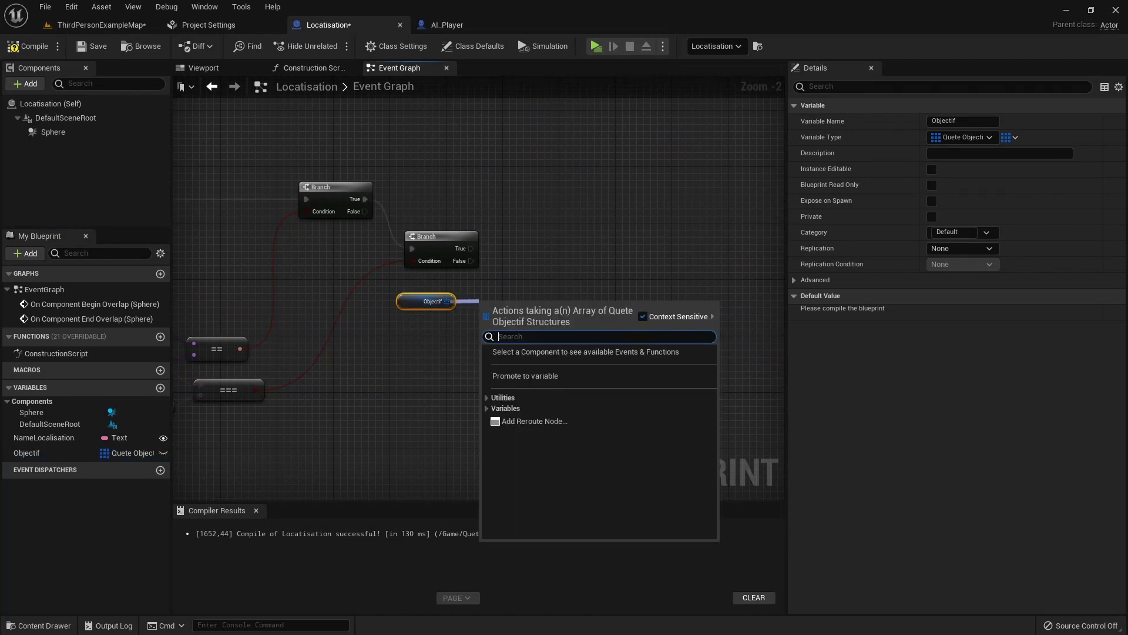
pyautogui.press('Escape')
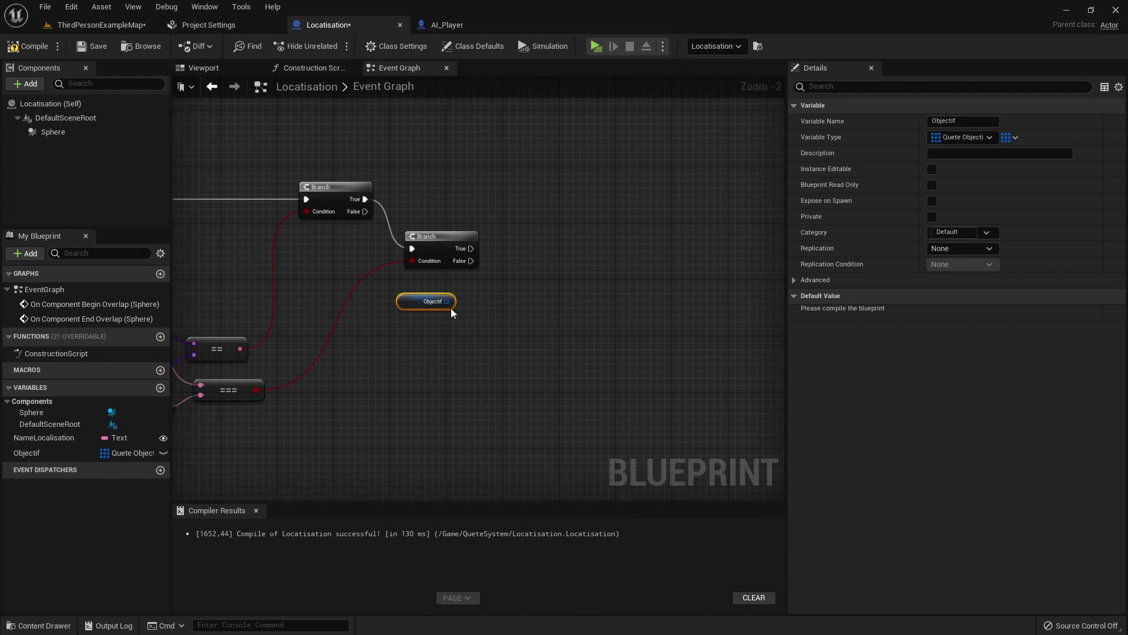
pyautogui.moveTo(447, 302); pyautogui.dragTo(496, 288)
pyautogui.write('set')
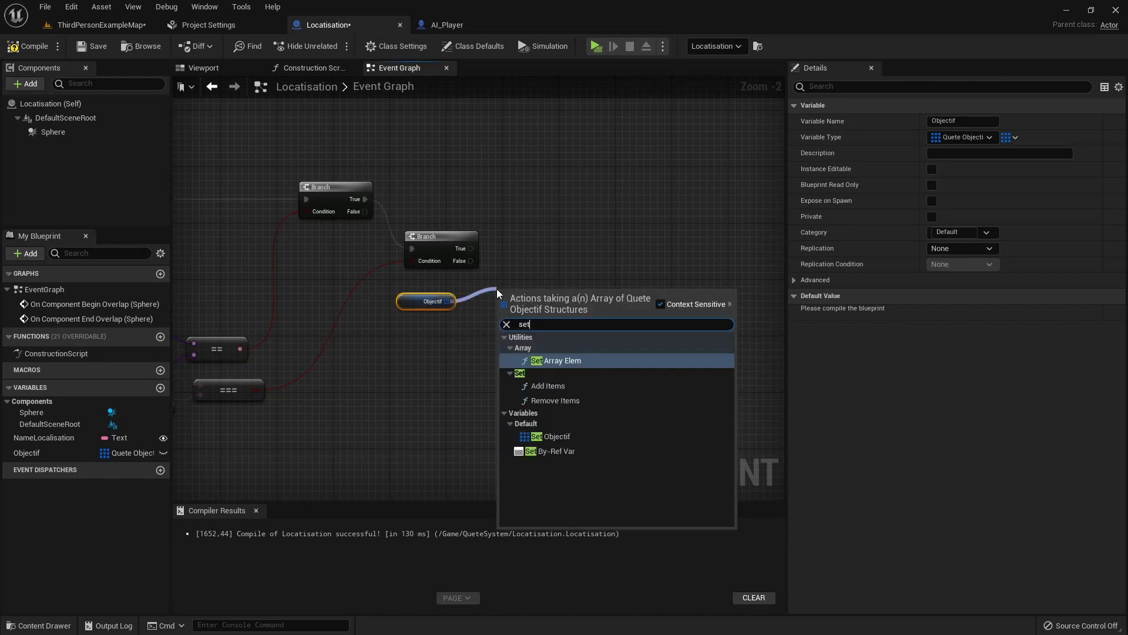
pyautogui.click(558, 363)
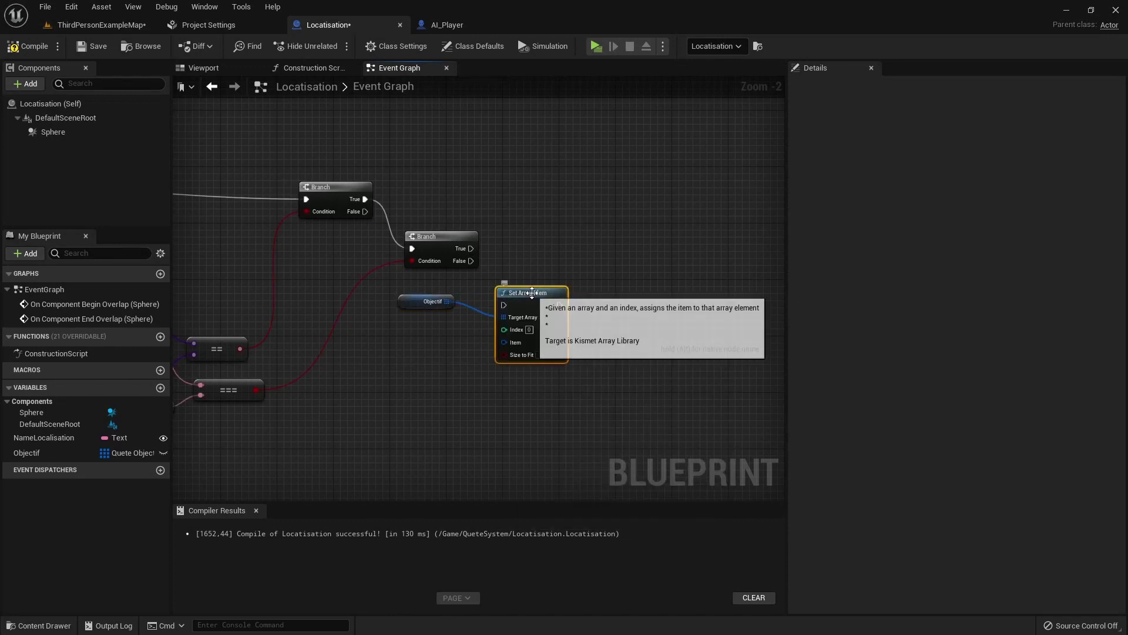
pyautogui.moveTo(533, 292); pyautogui.dragTo(539, 265)
# Run Set Array Elem from the second Branch's True output and arrange it with the getter.
pyautogui.moveTo(471, 249); pyautogui.dragTo(511, 277)
pyautogui.moveTo(449, 360); pyautogui.dragTo(464, 348, button='right')
pyautogui.click(431, 278)
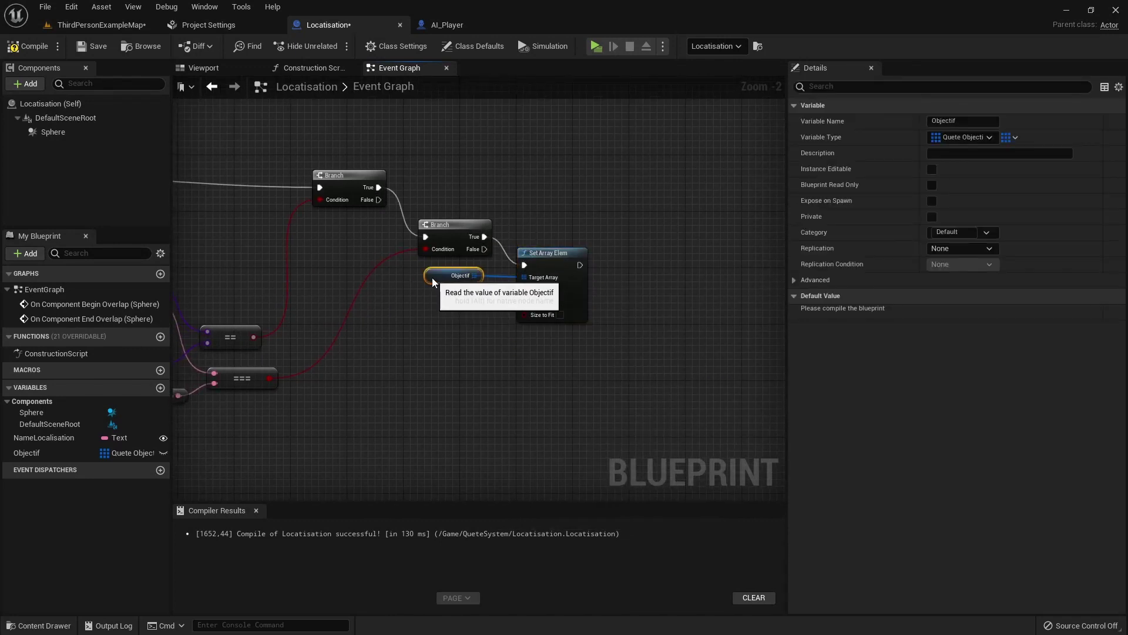
pyautogui.moveTo(406, 272); pyautogui.dragTo(549, 289)
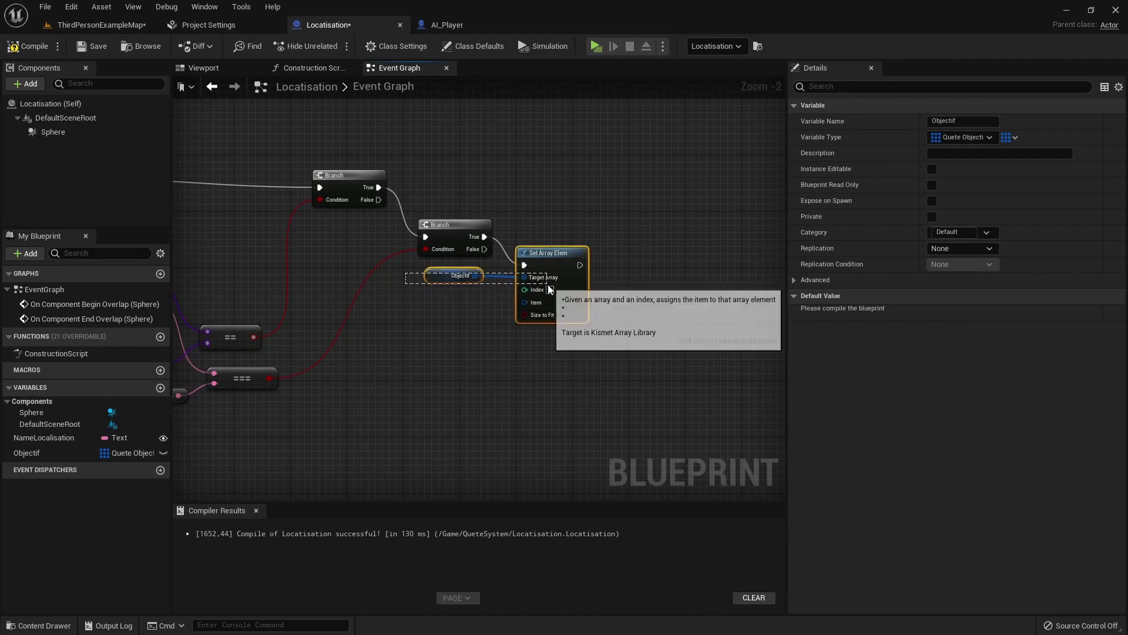
pyautogui.moveTo(521, 297); pyautogui.dragTo(574, 303, button='right')
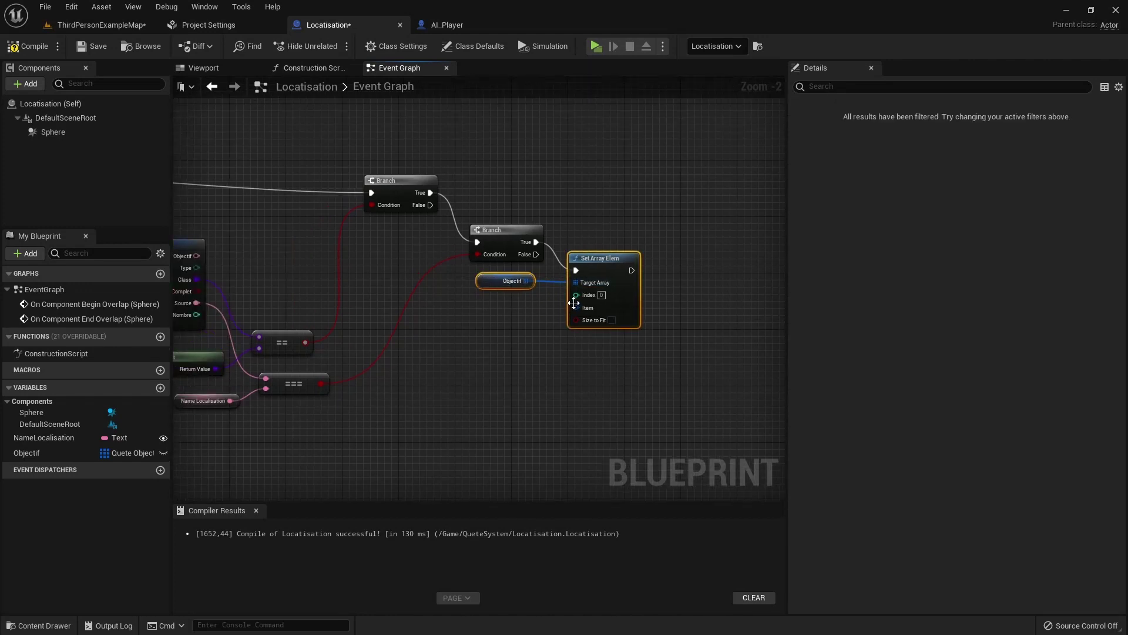
pyautogui.moveTo(574, 302); pyautogui.dragTo(546, 314)
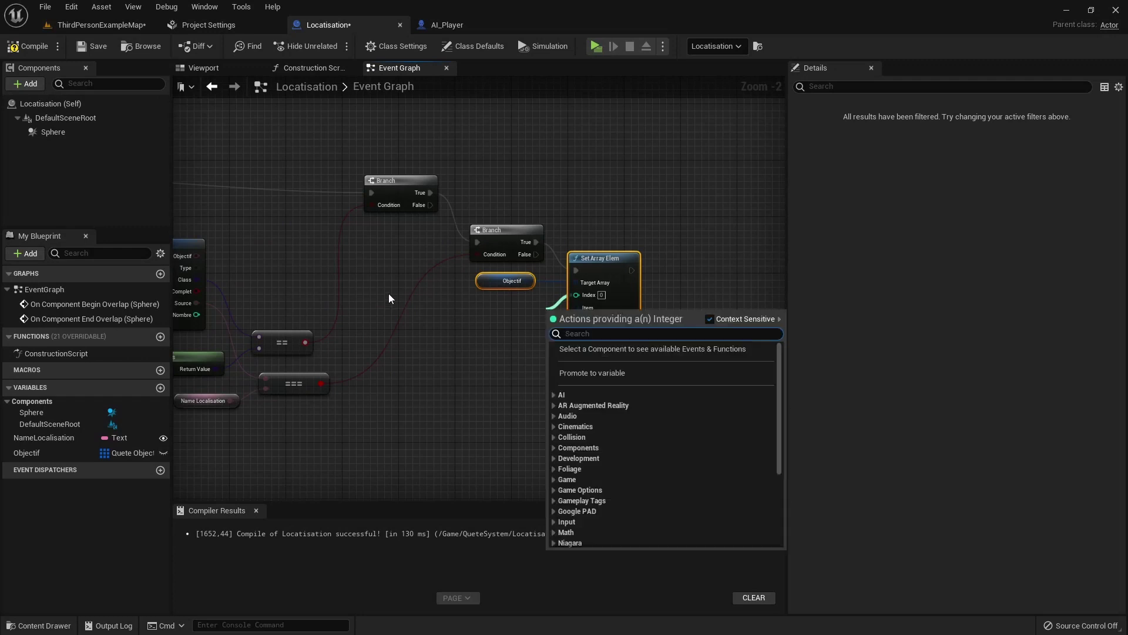
pyautogui.moveTo(389, 293); pyautogui.dragTo(513, 288, button='right')
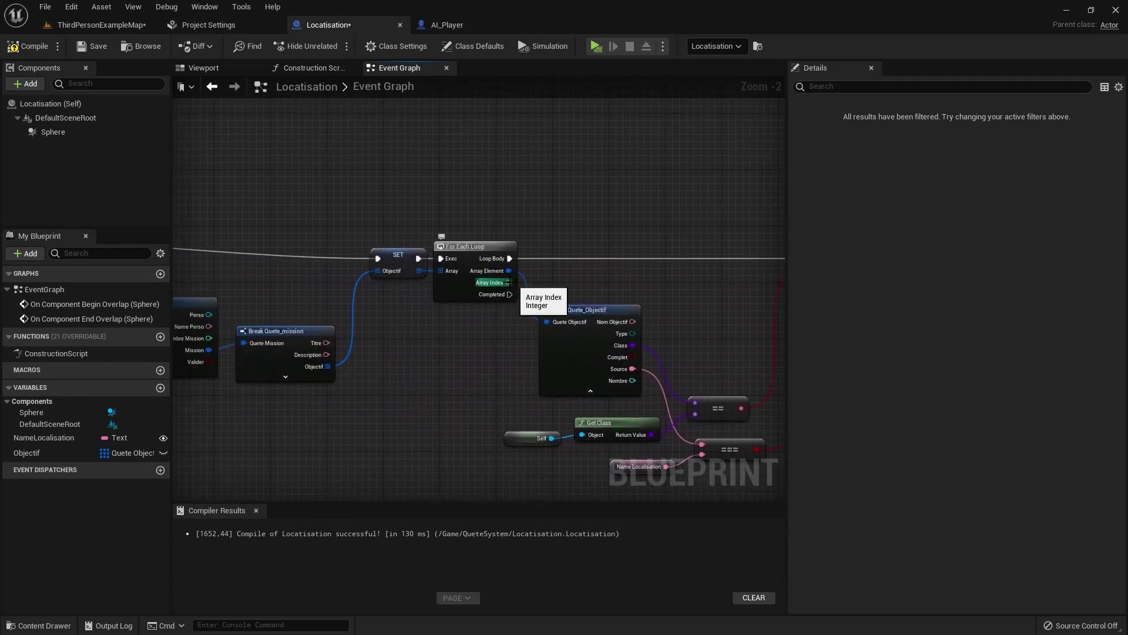
# Promote For Each Loop's Array Index to an Integer named Array Objectif, set from Loop Body.
pyautogui.rightClick(509, 283)
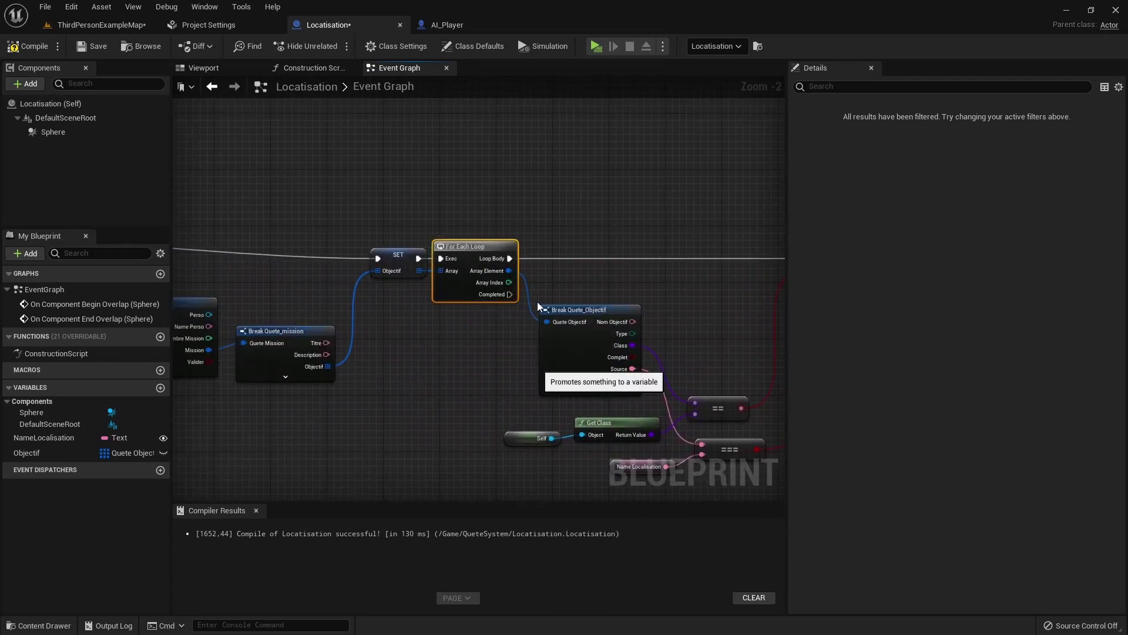
pyautogui.click(555, 306)
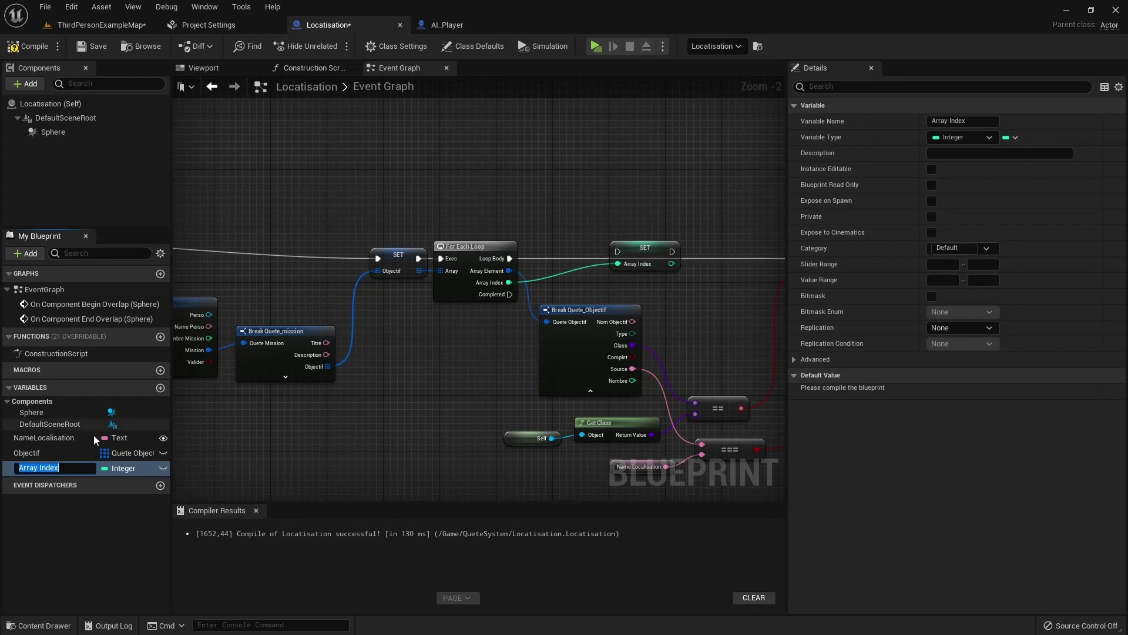
pyautogui.click(75, 467)
pyautogui.press('BackSpace')
pyautogui.write('Objectif')
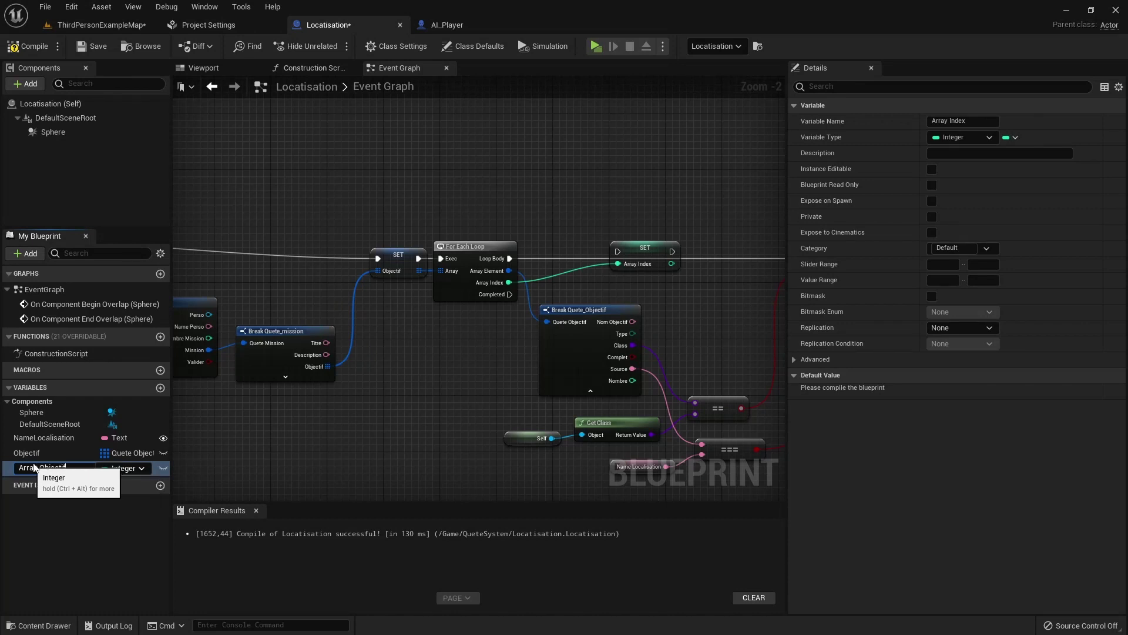
pyautogui.press('Return')
pyautogui.moveTo(618, 252)
pyautogui.mouseDown()
pyautogui.moveTo(509, 258)
pyautogui.moveTo(617, 264)
pyautogui.moveTo(606, 254)
pyautogui.mouseUp()
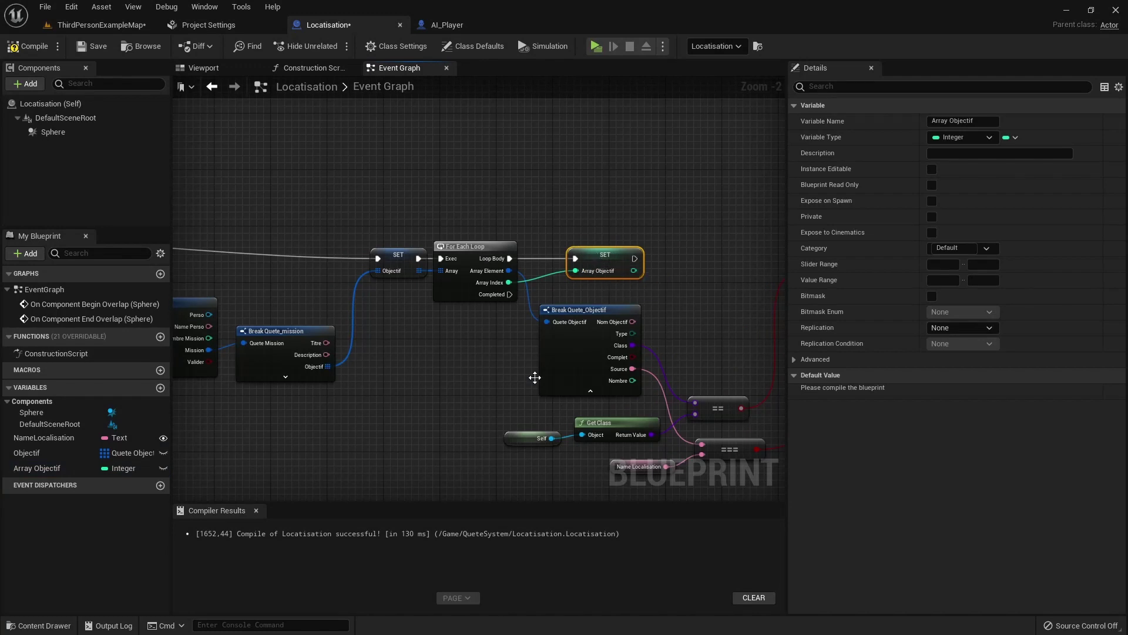
pyautogui.moveTo(534, 377); pyautogui.dragTo(439, 373, button='right')
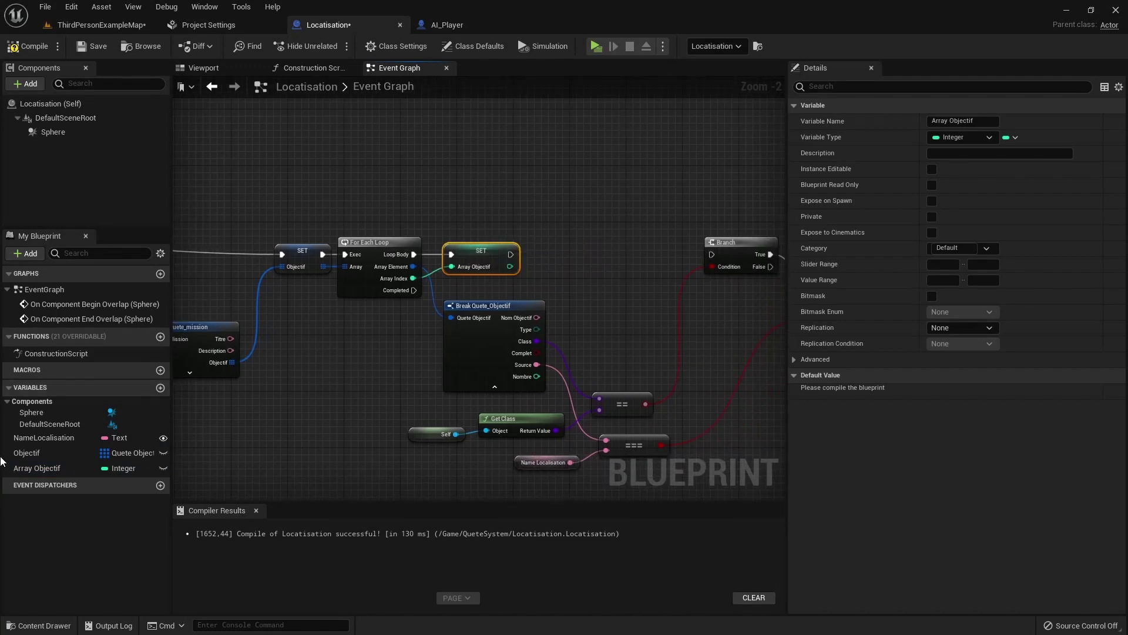
pyautogui.moveTo(404, 456); pyautogui.dragTo(101, 458, button='right')
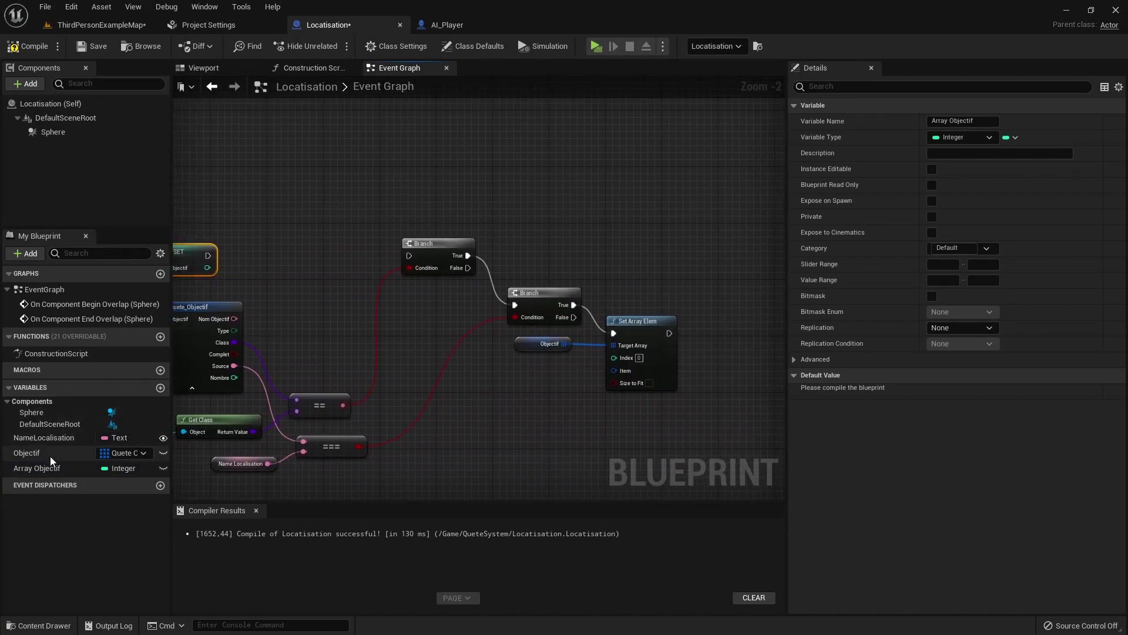
# Plug Array Objectif into Set Array Elem's Index and compile the Localisation blueprint.
pyautogui.click(86, 467)
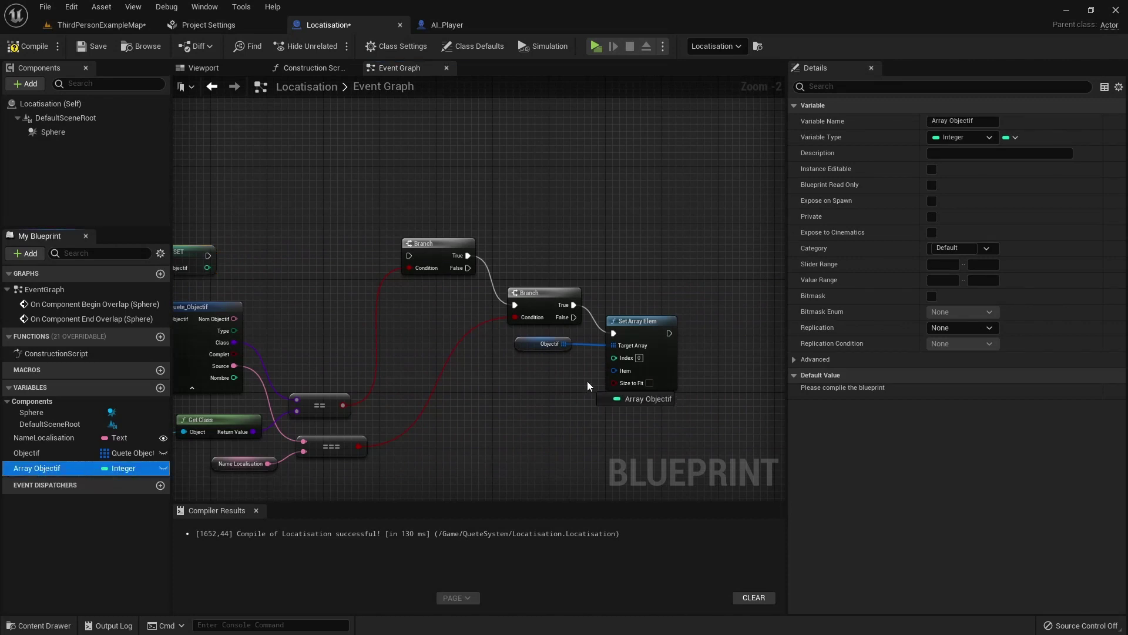
pyautogui.moveTo(618, 362); pyautogui.dragTo(618, 363)
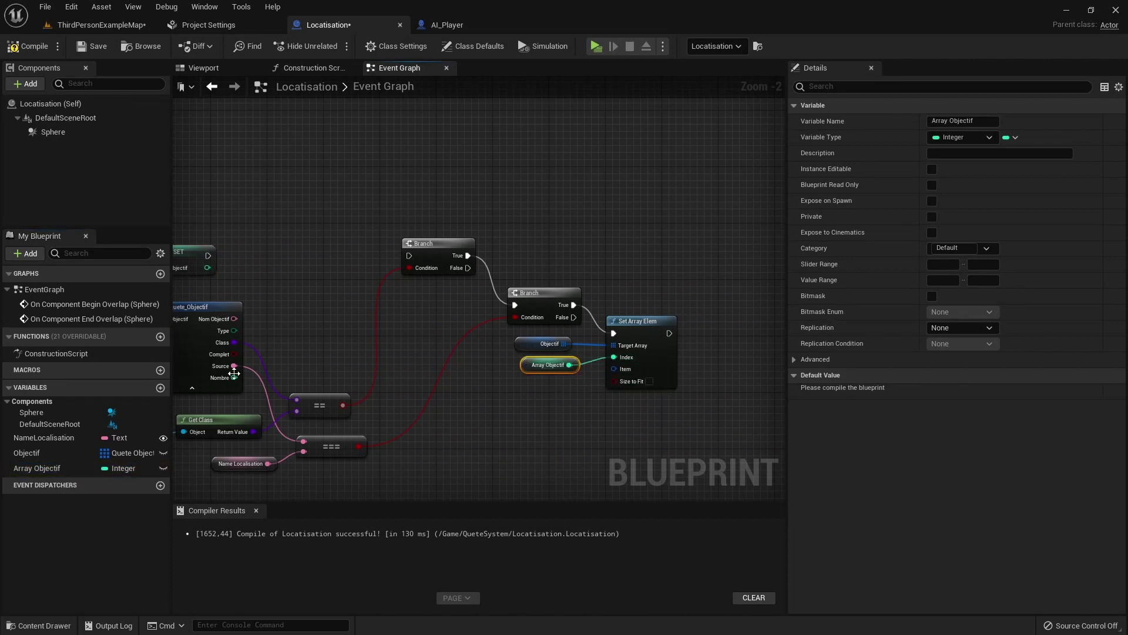
pyautogui.click(26, 46)
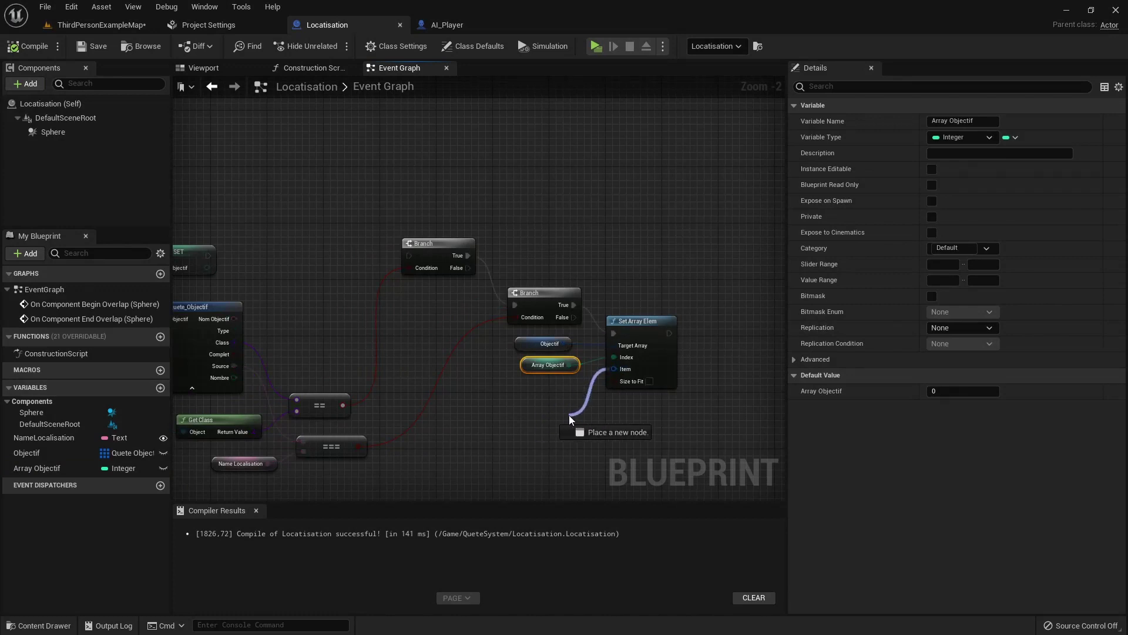
# Supply a Make Quete_Objectif as Set Array Elem's Item and move the group right.
pyautogui.moveTo(614, 368)
pyautogui.mouseDown()
pyautogui.moveTo(569, 415)
pyautogui.moveTo(485, 408)
pyautogui.mouseUp()
pyautogui.click(599, 312)
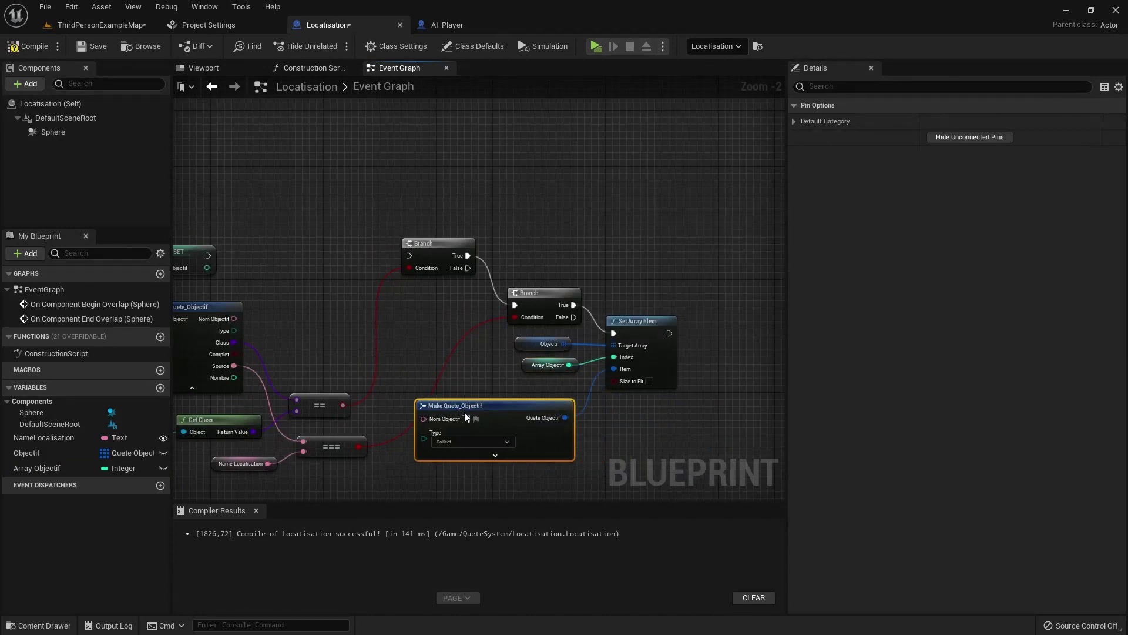
pyautogui.moveTo(494, 334); pyautogui.dragTo(641, 404)
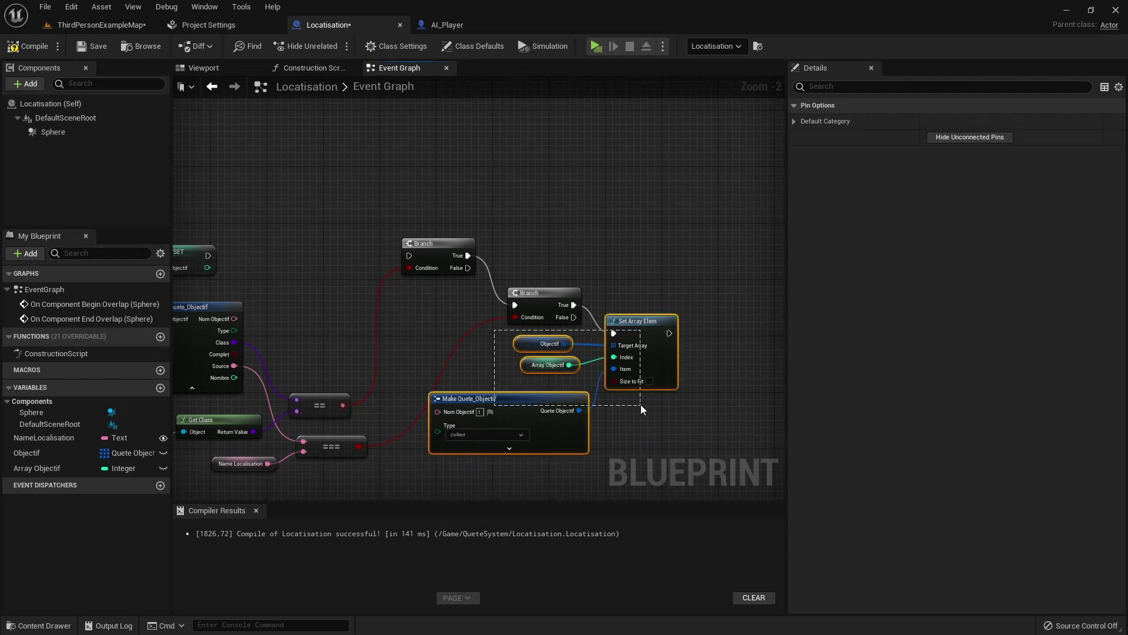
pyautogui.moveTo(564, 392)
pyautogui.mouseDown()
pyautogui.moveTo(713, 384)
pyautogui.moveTo(715, 363)
pyautogui.mouseUp()
pyautogui.moveTo(523, 387); pyautogui.dragTo(749, 385, button='right')
# Promote the inner loop's Array Element to a variable, set after SET Array Objectif before the first Branch.
pyautogui.rightClick(351, 260)
pyautogui.moveTo(385, 322)
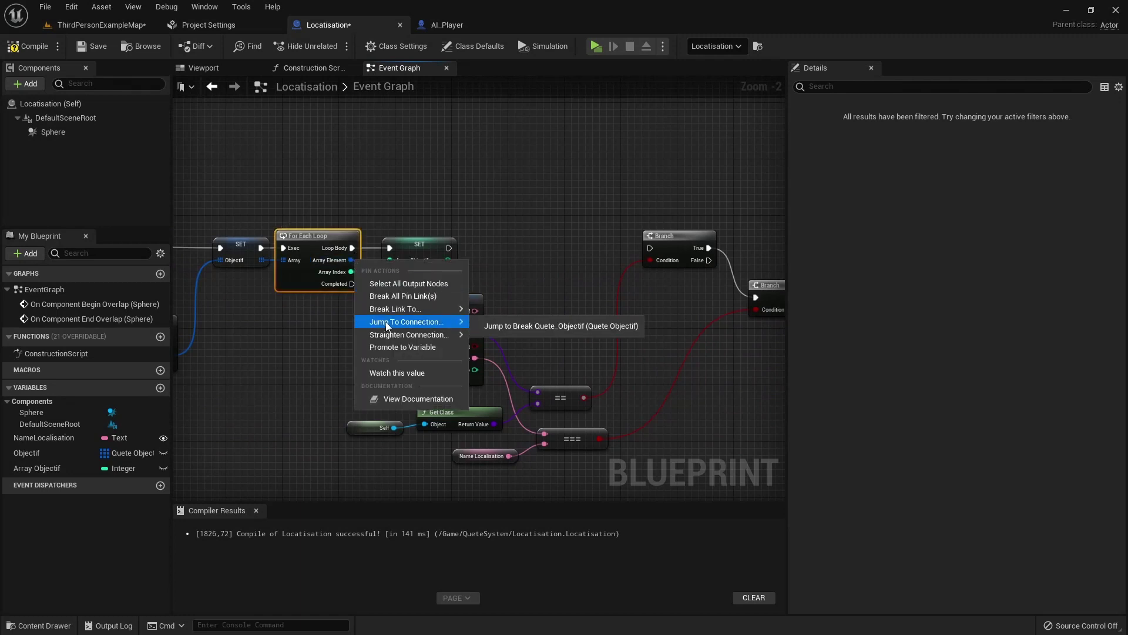
pyautogui.click(390, 351)
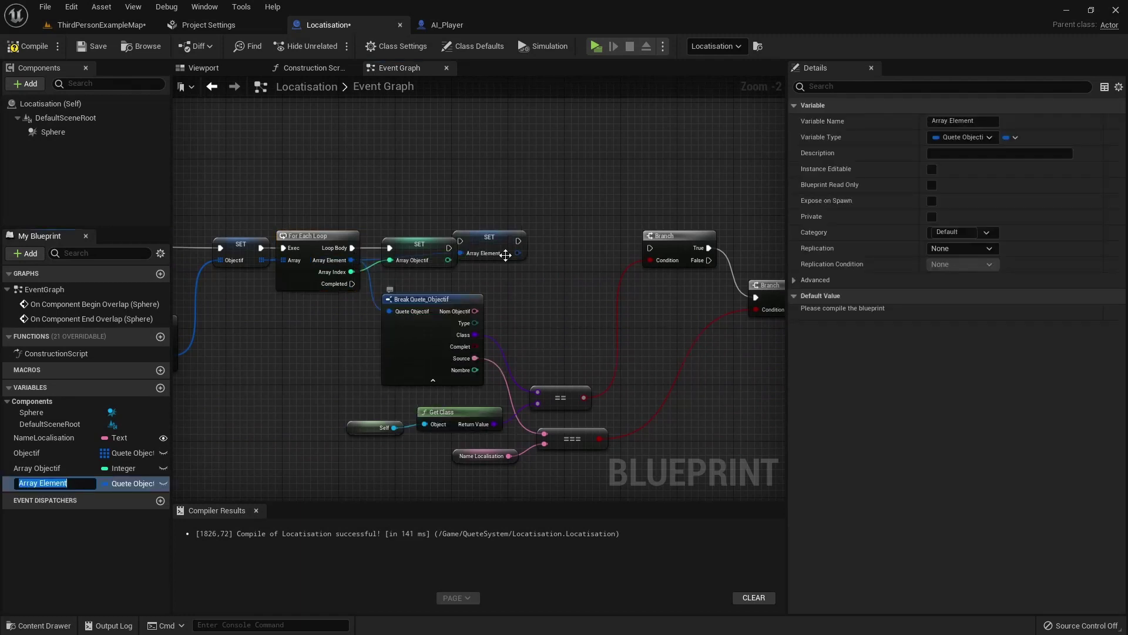
pyautogui.moveTo(510, 245); pyautogui.dragTo(650, 252)
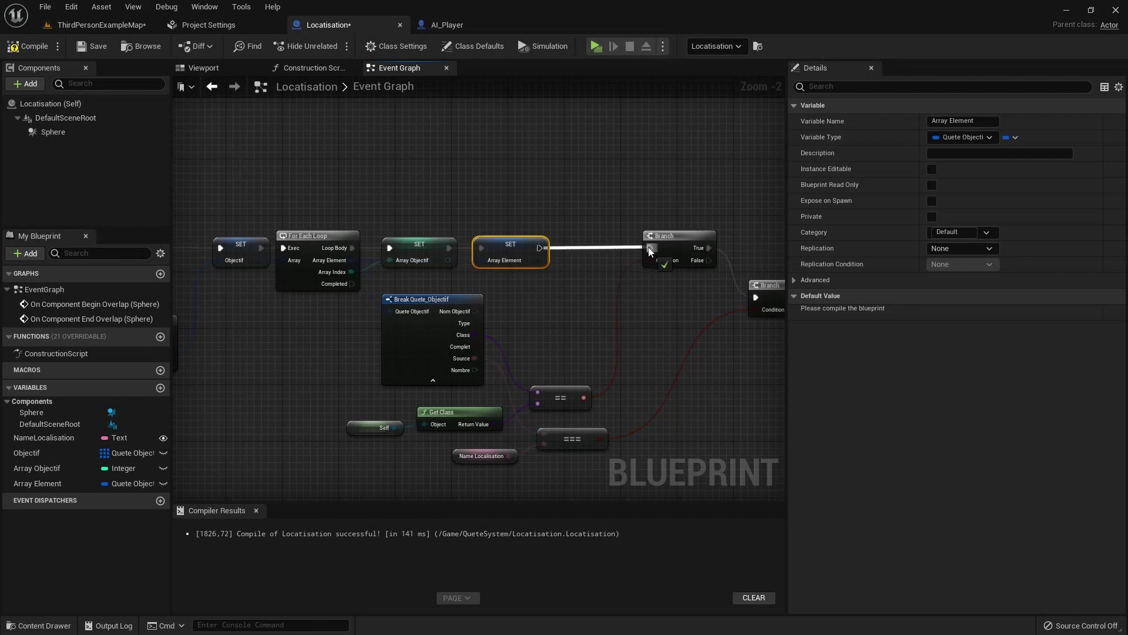
pyautogui.moveTo(650, 251); pyautogui.dragTo(472, 196, button='right')
# Break the Array Element getter and link Nom Objectif and the other fields into Make Quete_Objectif.
pyautogui.moveTo(30, 483); pyautogui.dragTo(381, 415)
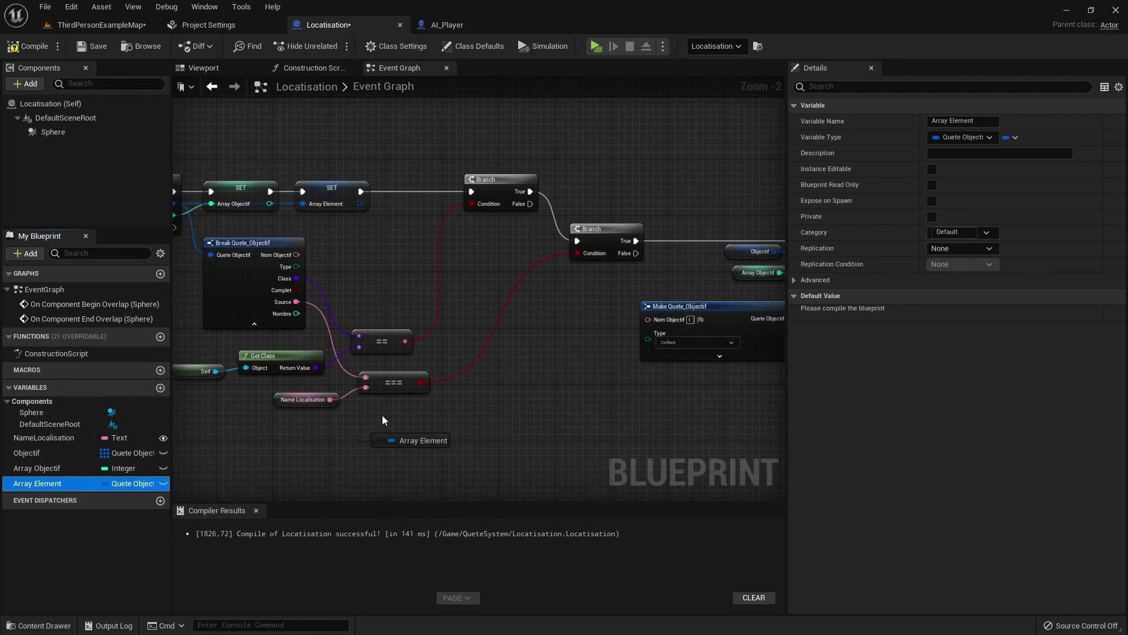
pyautogui.moveTo(460, 306); pyautogui.dragTo(513, 321)
pyautogui.click(474, 327)
pyautogui.click(564, 454)
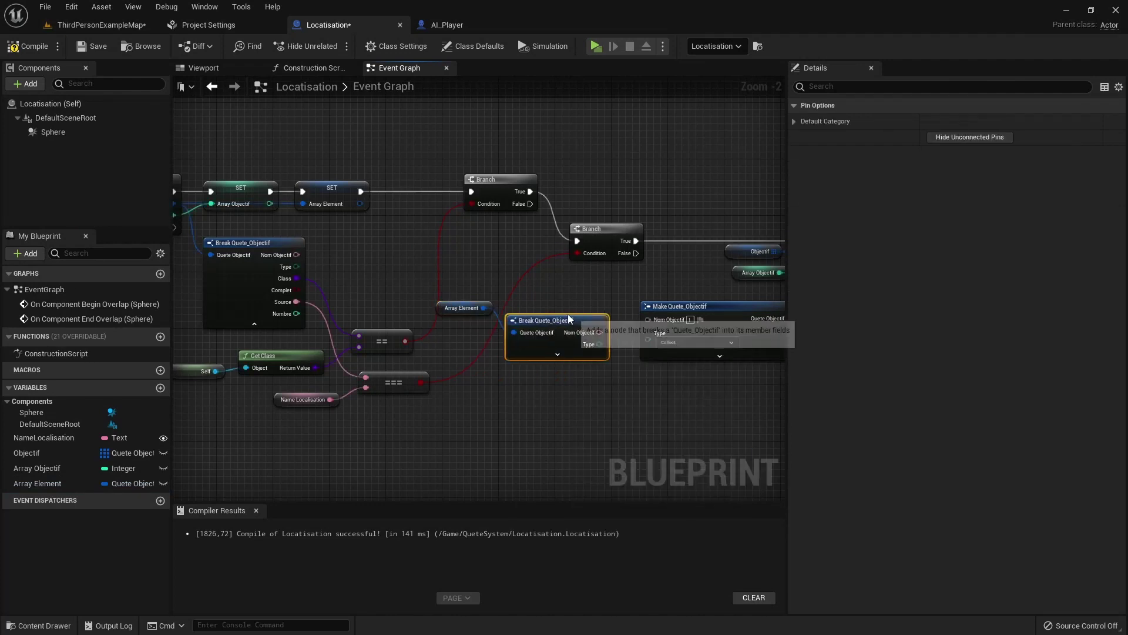
pyautogui.click(557, 339)
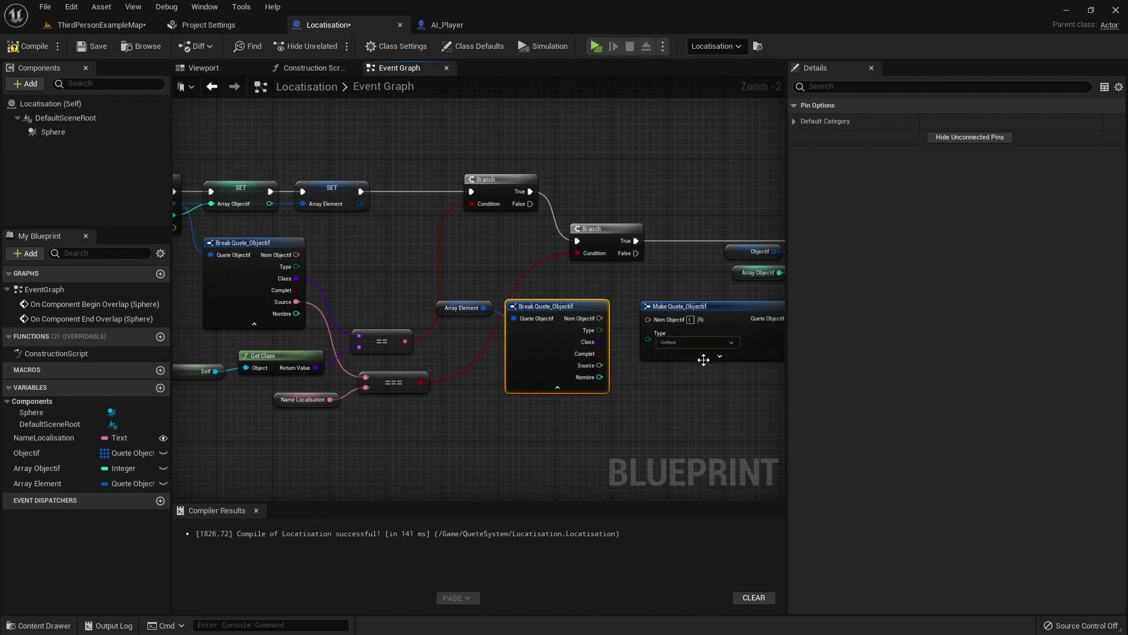
pyautogui.click(703, 359)
pyautogui.click(719, 356)
pyautogui.moveTo(648, 319)
pyautogui.mouseDown()
pyautogui.moveTo(584, 318)
pyautogui.moveTo(648, 331)
pyautogui.moveTo(598, 343)
pyautogui.moveTo(647, 368)
pyautogui.moveTo(601, 377)
pyautogui.mouseUp()
pyautogui.click(598, 362)
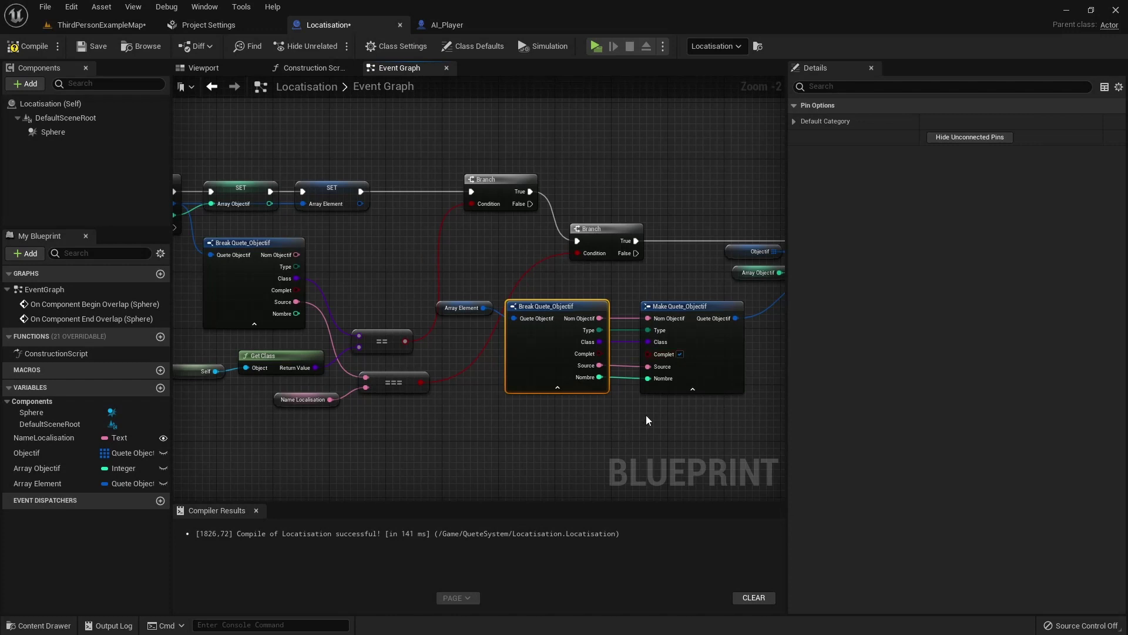
# Arrange Make, Break and the Array Element getter beside Set Array Elem, then view the outer loop.
pyautogui.moveTo(676, 355); pyautogui.dragTo(588, 356, button='right')
pyautogui.moveTo(605, 308); pyautogui.dragTo(647, 302)
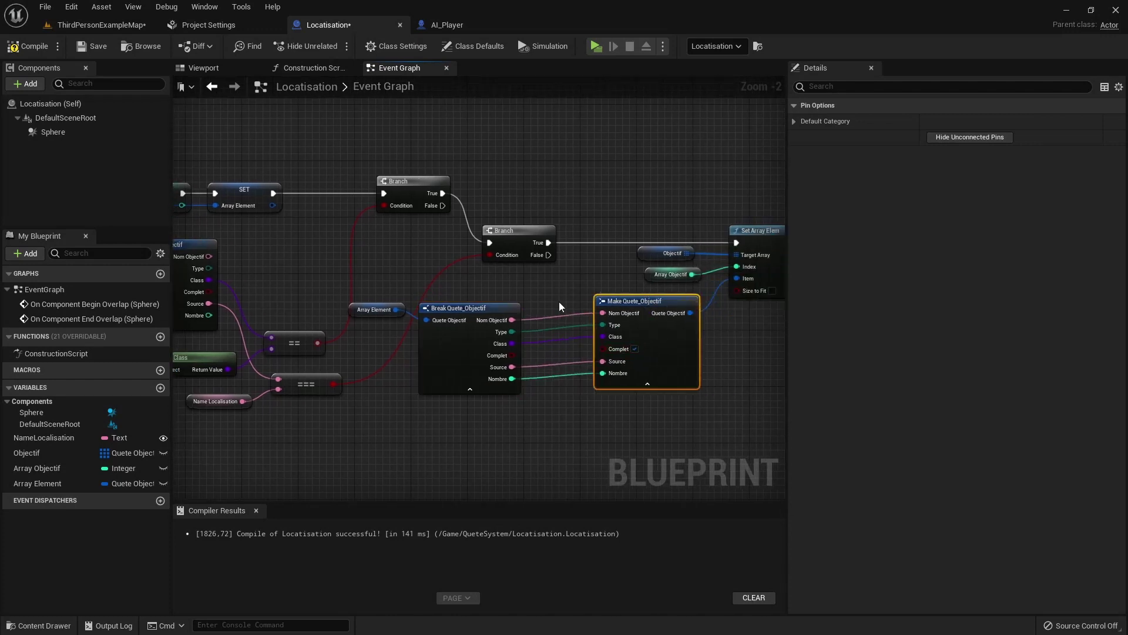
pyautogui.moveTo(485, 309); pyautogui.dragTo(525, 304)
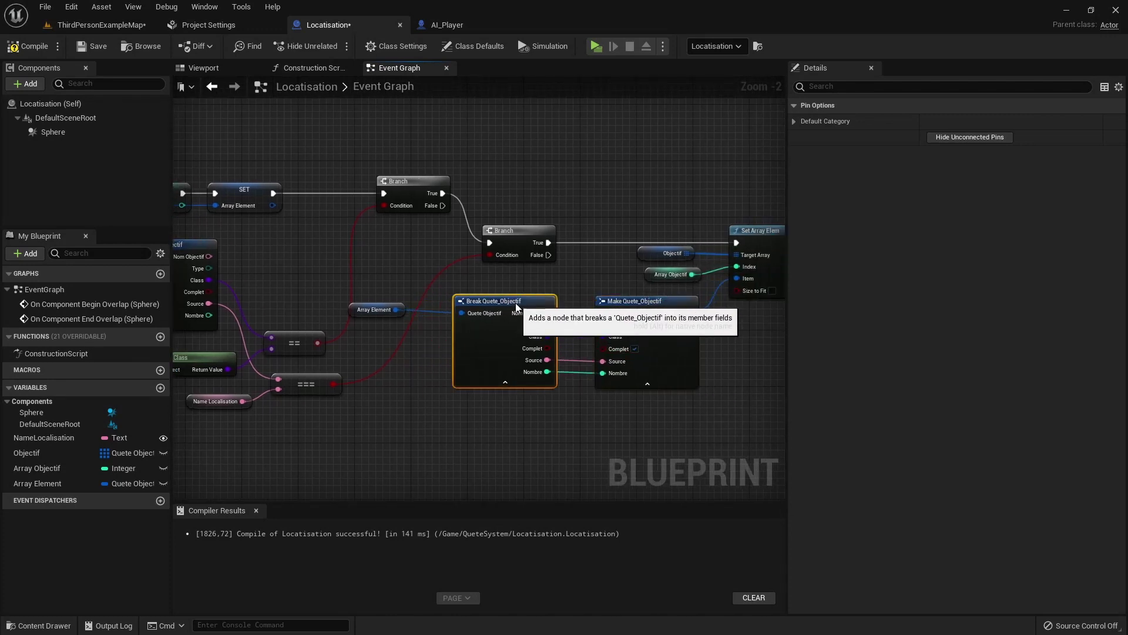
pyautogui.moveTo(368, 310); pyautogui.dragTo(404, 309)
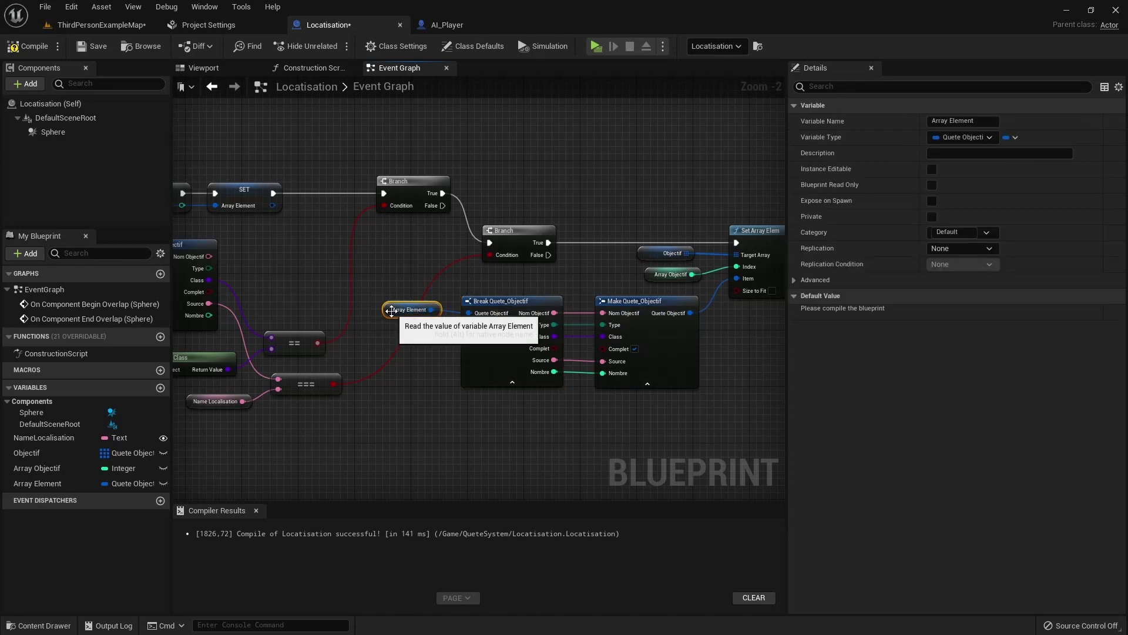
pyautogui.moveTo(426, 443); pyautogui.dragTo(373, 433, button='right')
pyautogui.moveTo(520, 175); pyautogui.dragTo(679, 336)
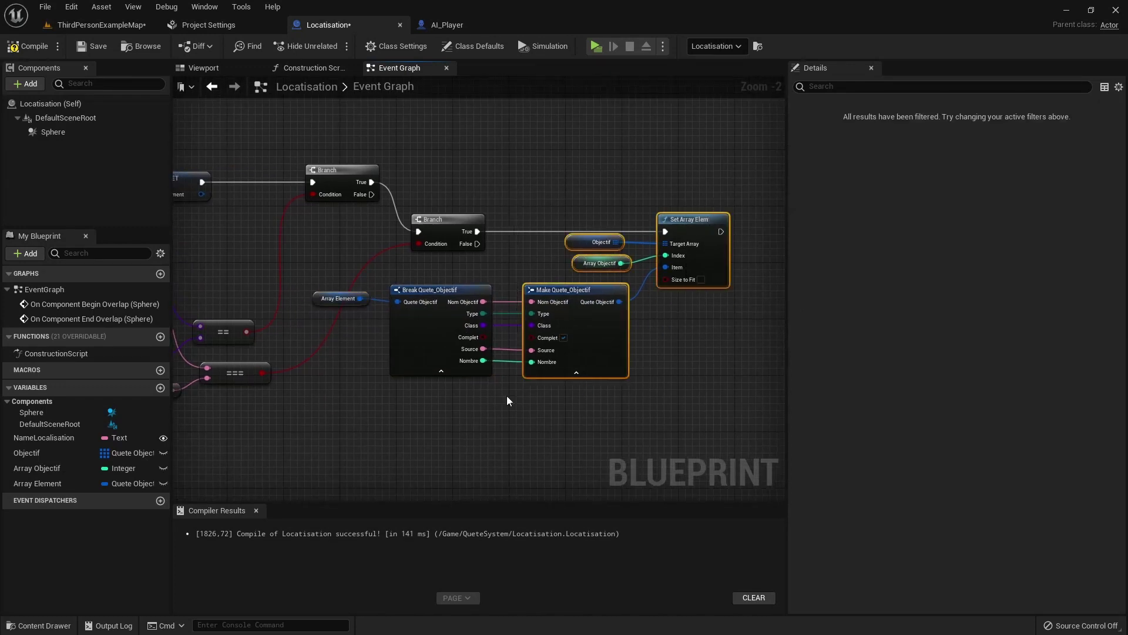
pyautogui.moveTo(322, 389)
pyautogui.mouseDown(button='right')
pyautogui.moveTo(589, 396)
pyautogui.moveTo(637, 360)
pyautogui.mouseUp(button='right')
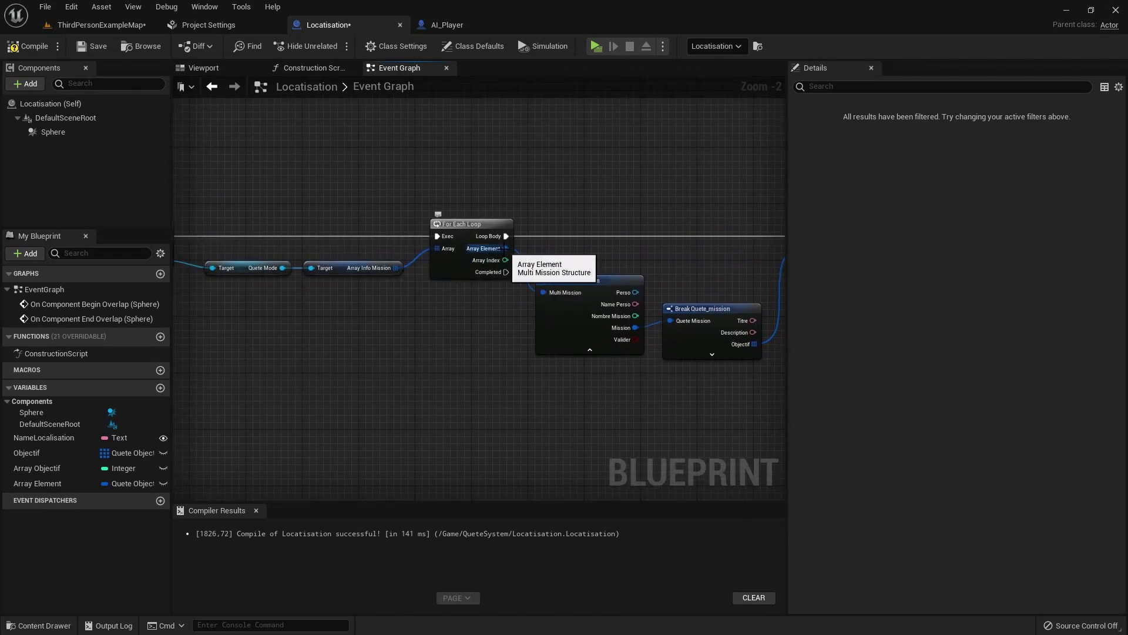
# Promote the outer loop's Array Element to Multi Mission variable Array Element_0, set from Loop Body.
pyautogui.rightClick(504, 248)
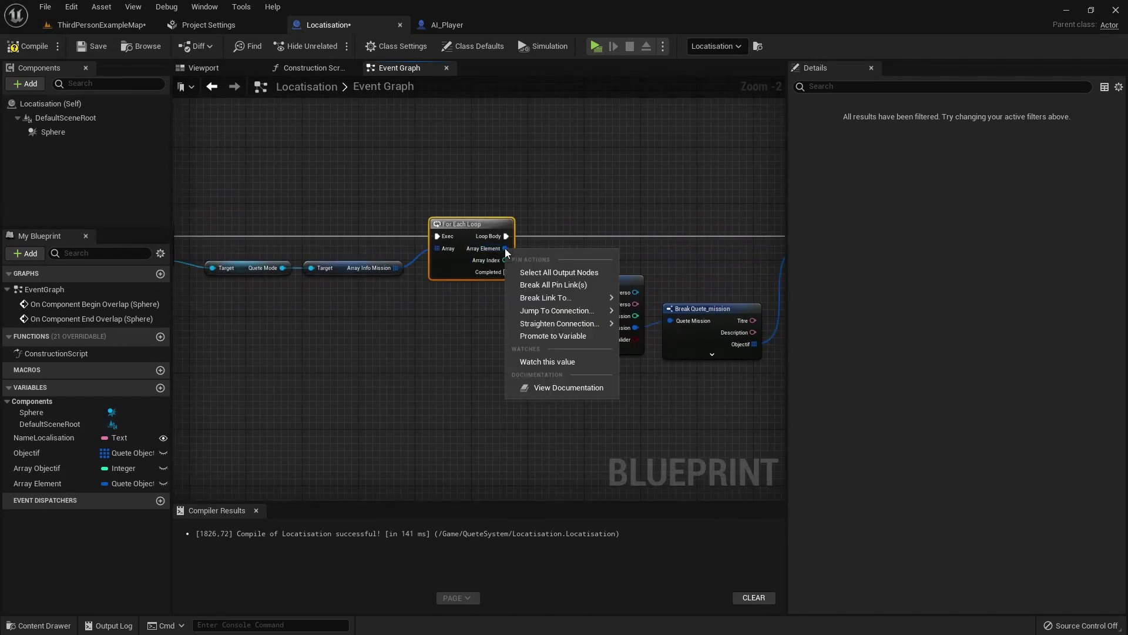
pyautogui.click(562, 338)
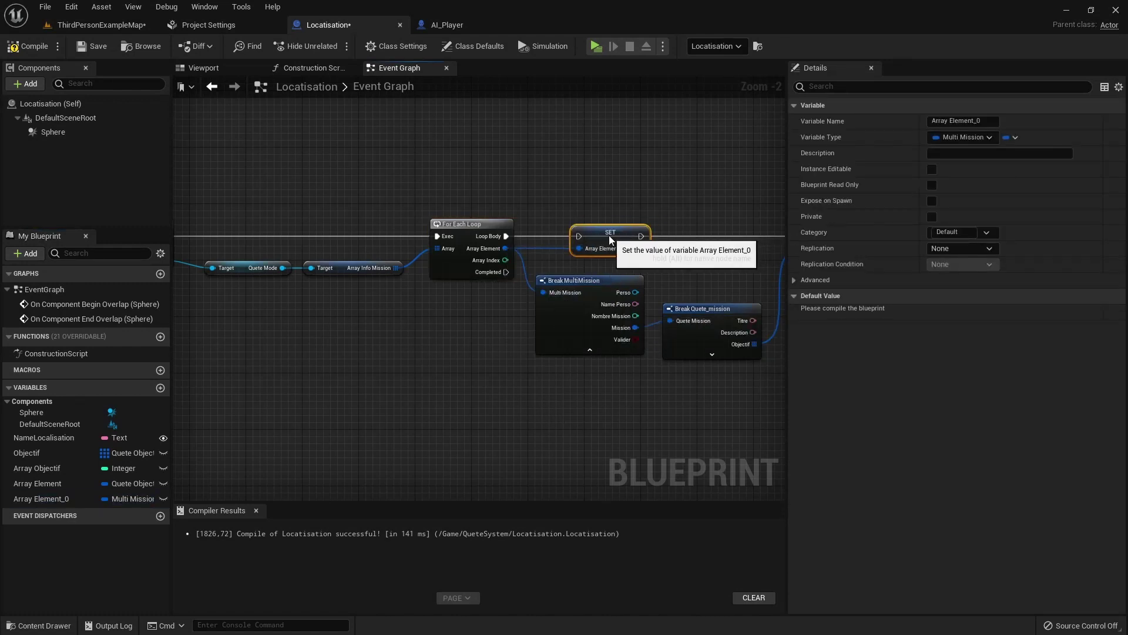
pyautogui.moveTo(582, 235); pyautogui.dragTo(507, 235)
pyautogui.moveTo(562, 271); pyautogui.dragTo(608, 287, button='right')
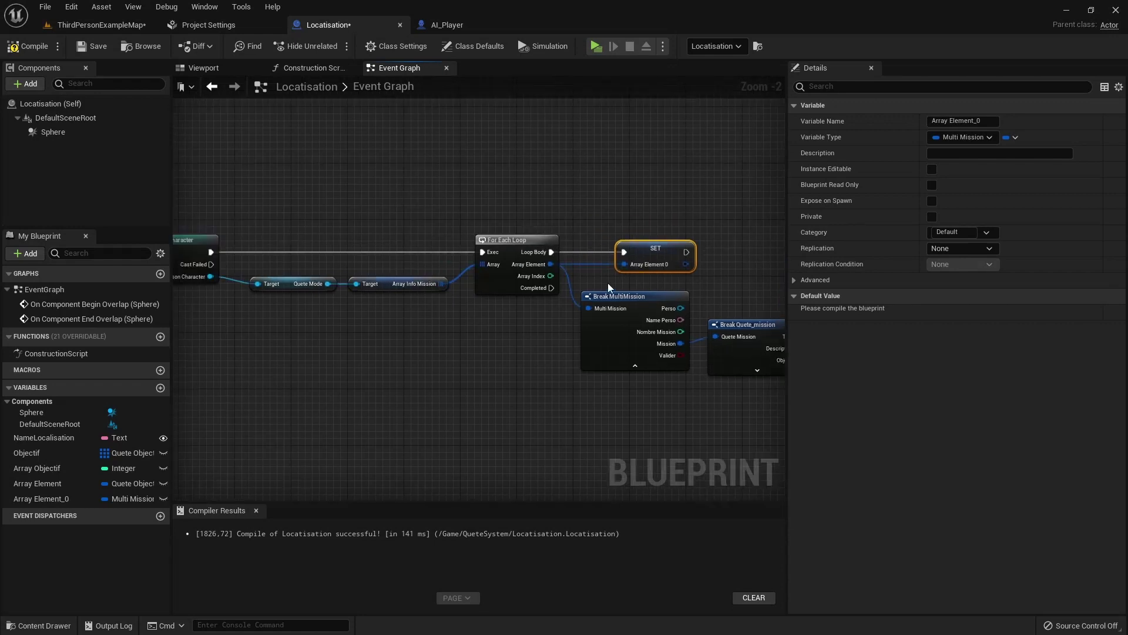
pyautogui.click(50, 499)
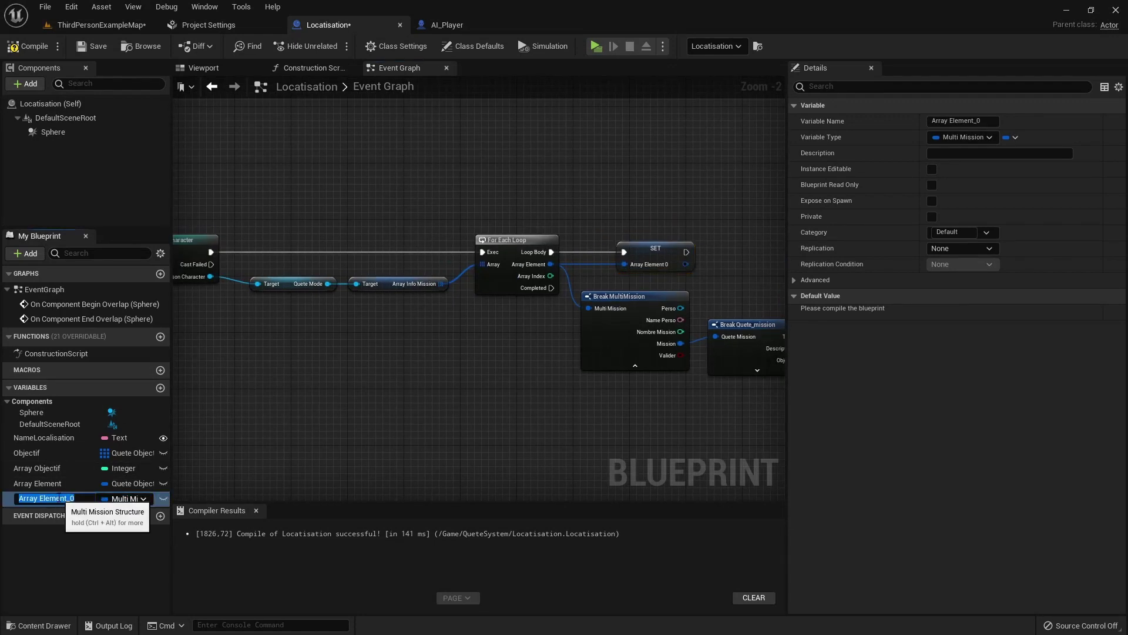
pyautogui.click(48, 498)
# Rename the two loop element variables to Array Mission and Array Object.
pyautogui.moveTo(47, 499); pyautogui.dragTo(40, 498)
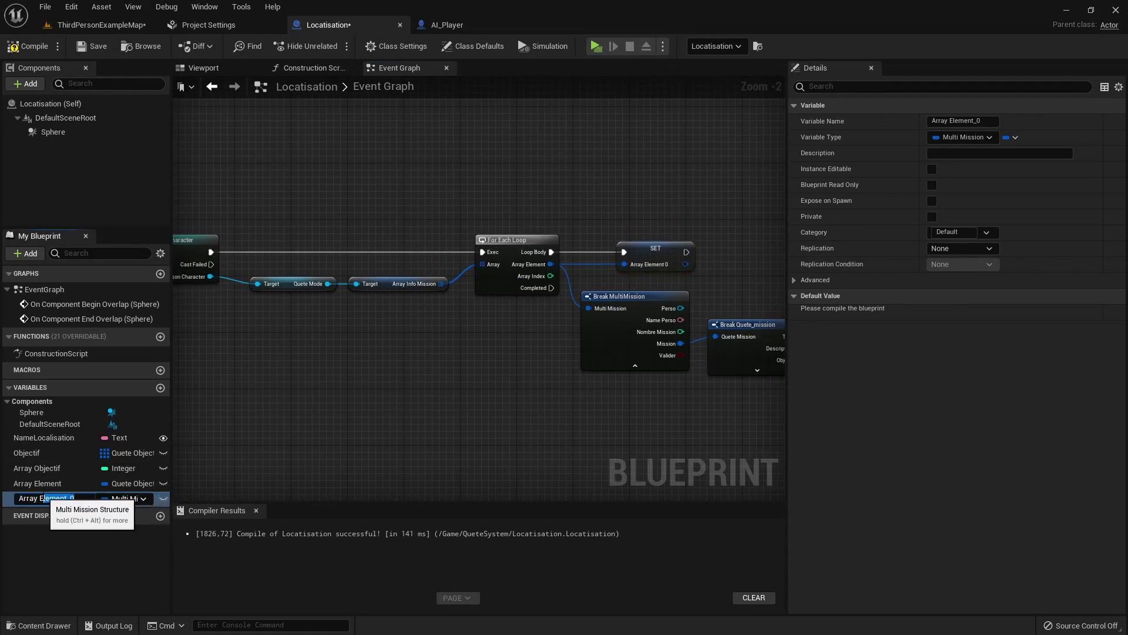
pyautogui.write('Mission')
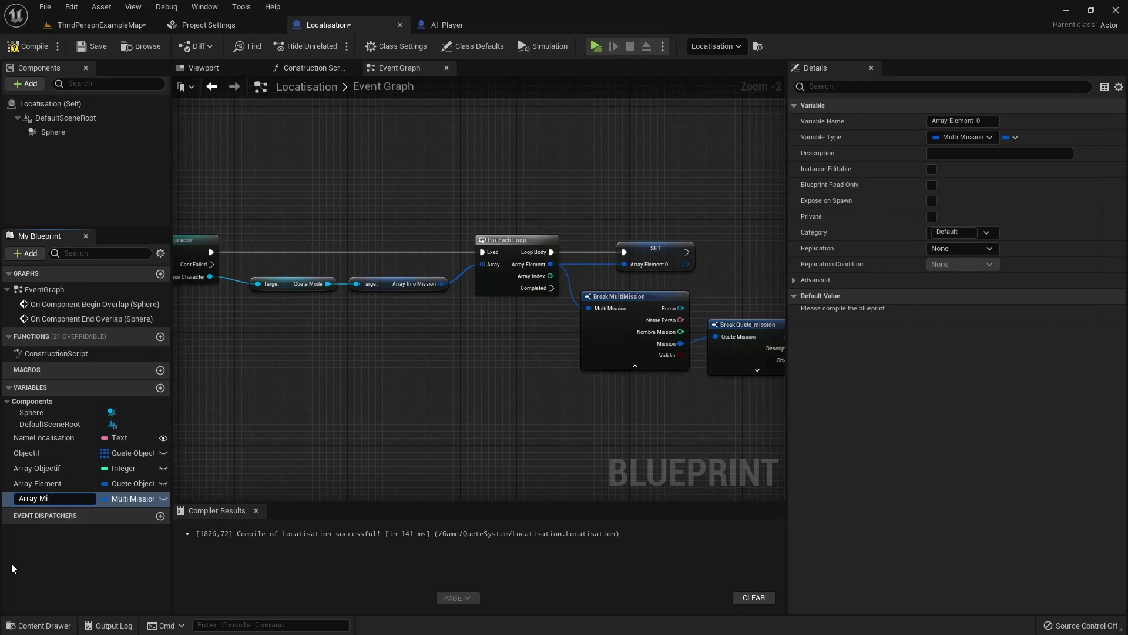
pyautogui.press('Return')
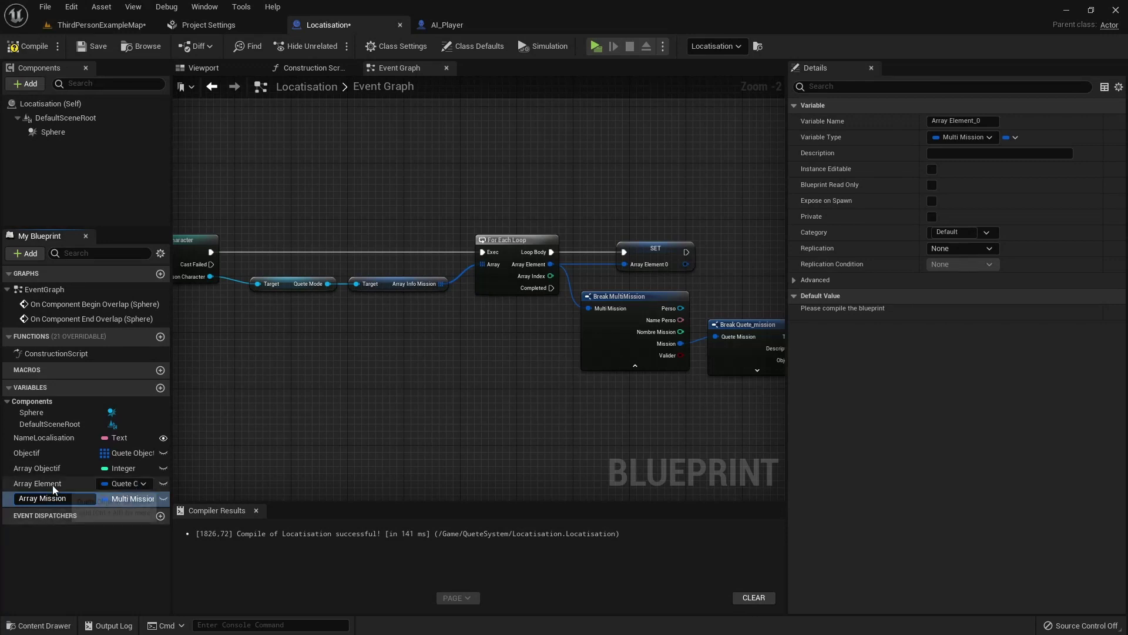
pyautogui.doubleClick(51, 485)
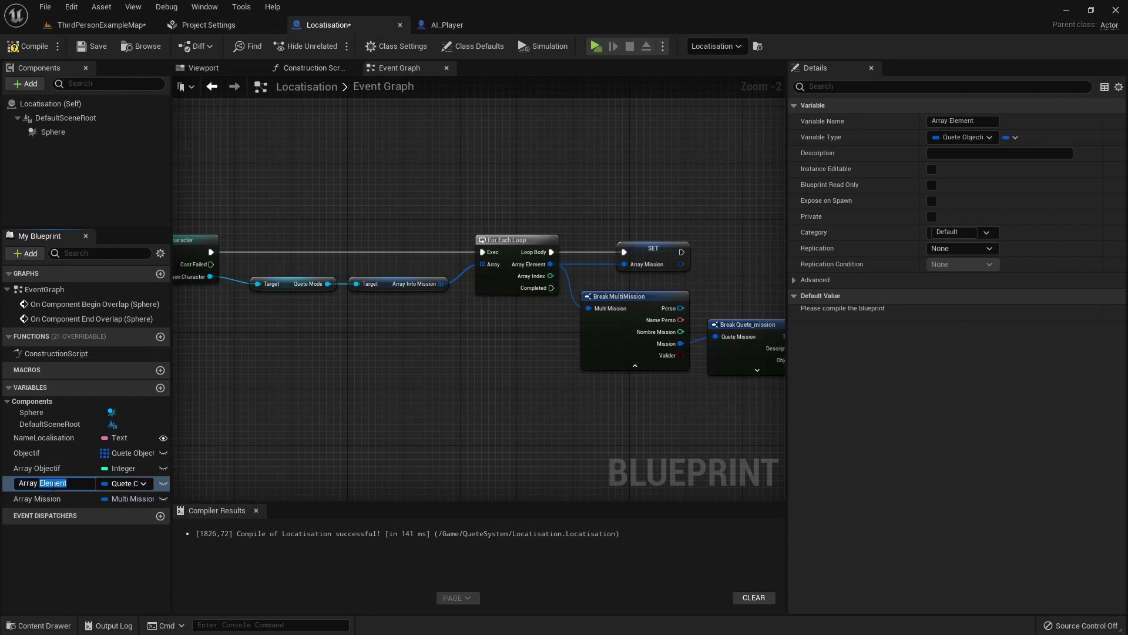
pyautogui.write('Array Objec')
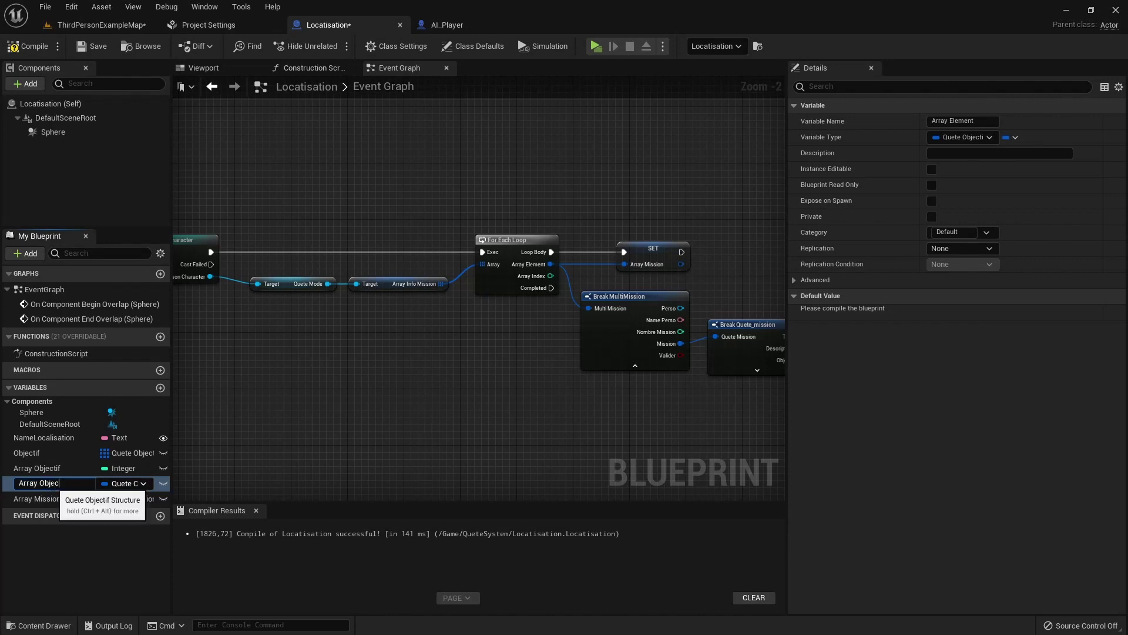
pyautogui.write('ti')
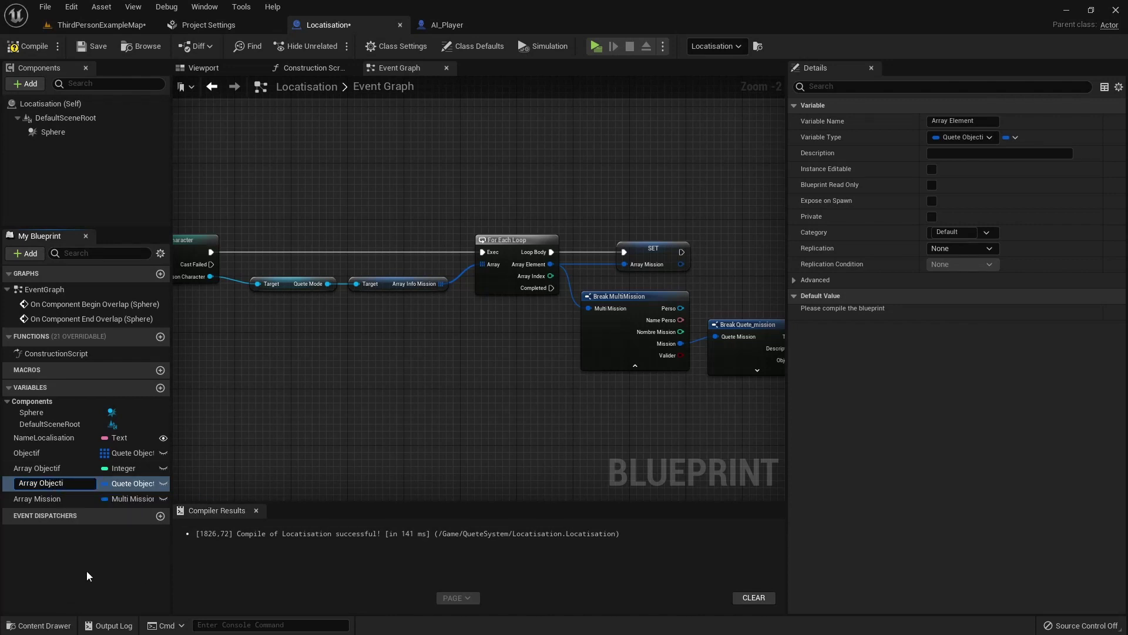
pyautogui.write('f')
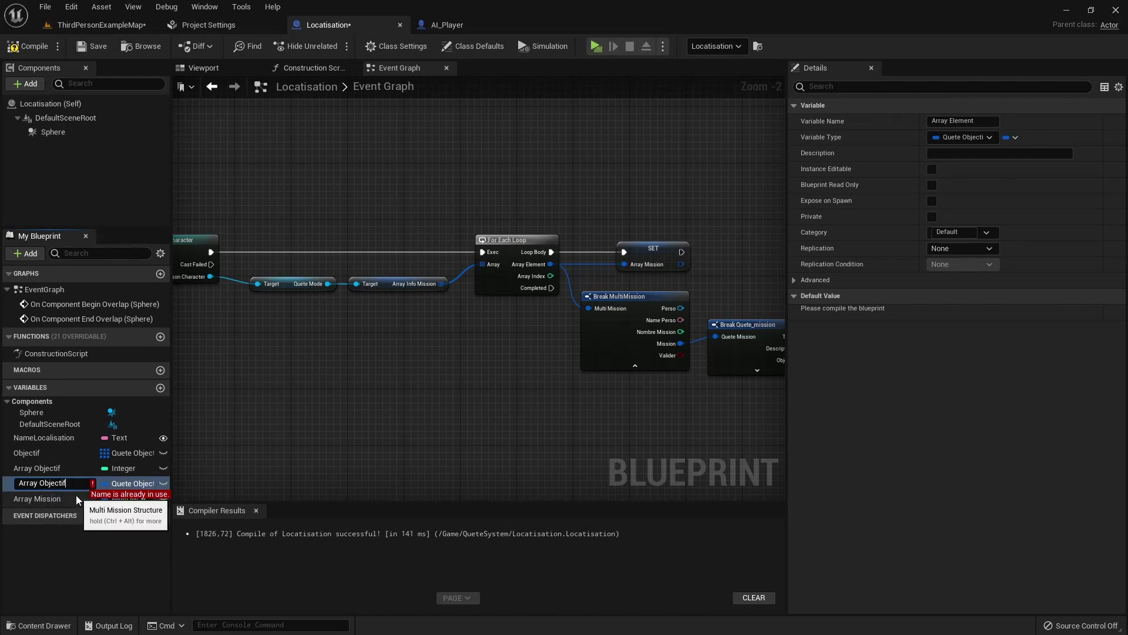
pyautogui.press('BackSpace')
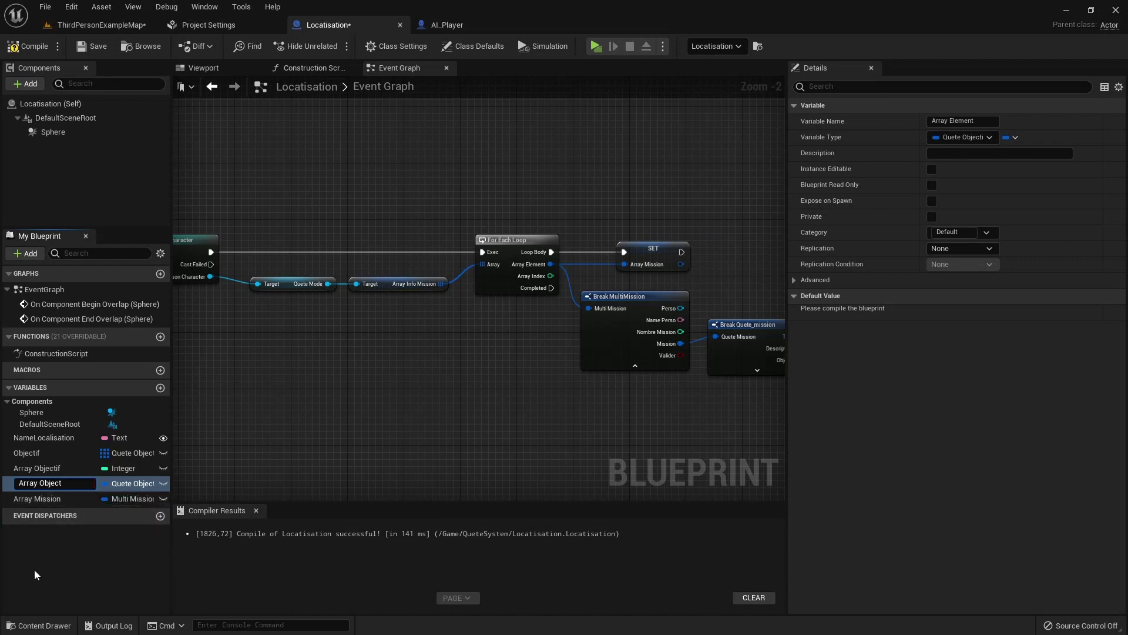
pyautogui.press('Return')
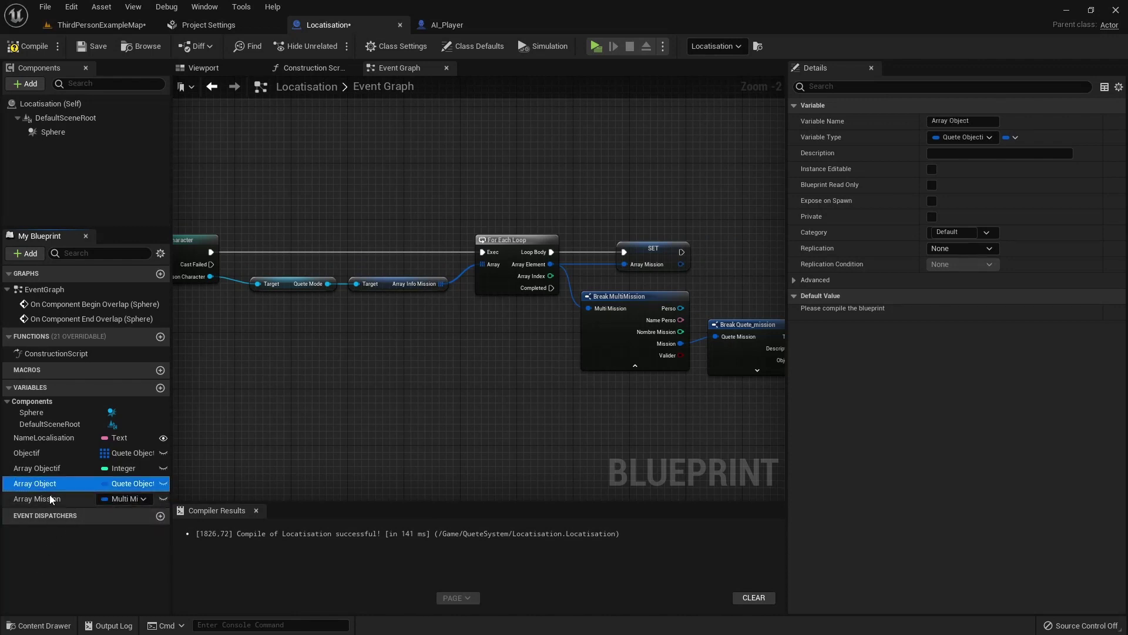
# Finalise the names as Info Objectif and Info Mission, then compile the blueprint.
pyautogui.click(40, 484)
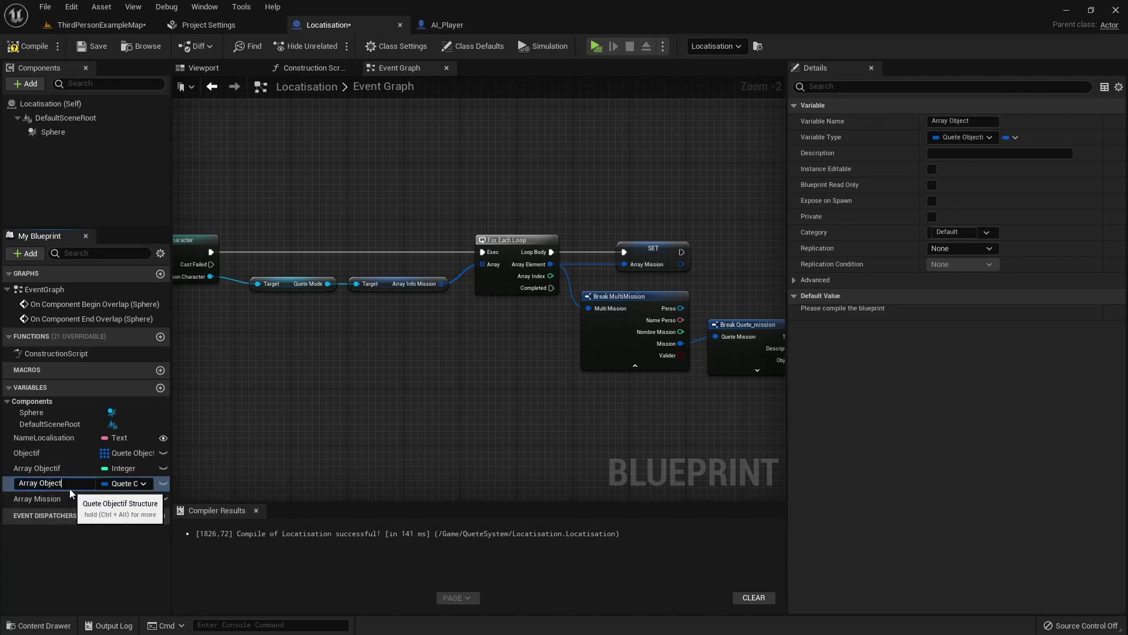
pyautogui.write('if')
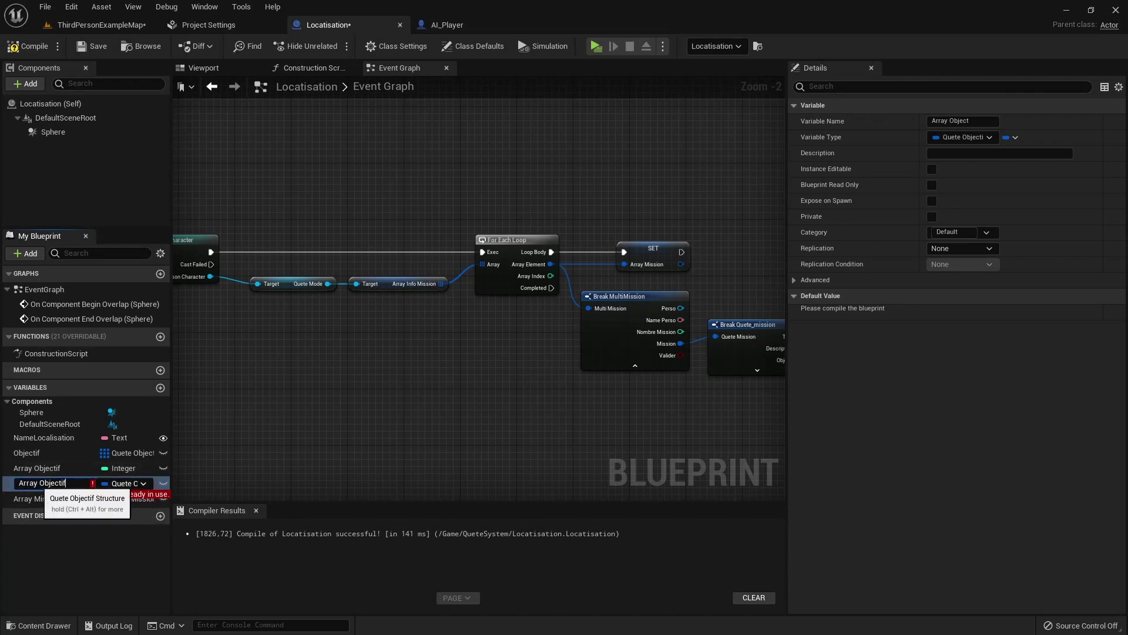
pyautogui.doubleClick(37, 490)
pyautogui.write('l')
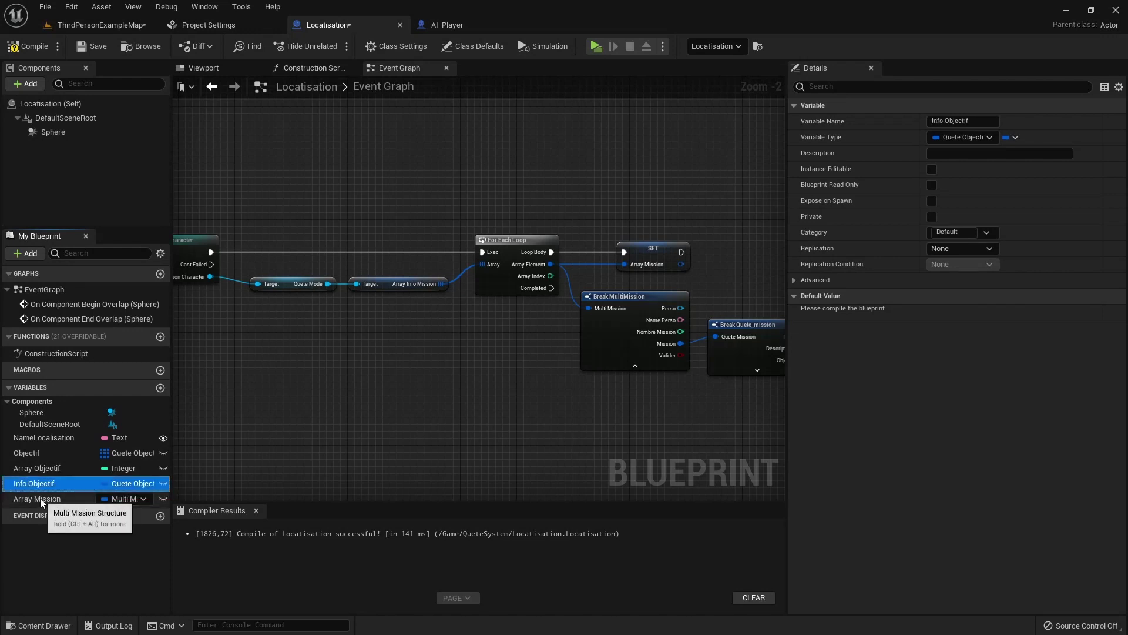
pyautogui.click(40, 498)
pyautogui.click(40, 499)
pyautogui.doubleClick(28, 498)
pyautogui.write('Info')
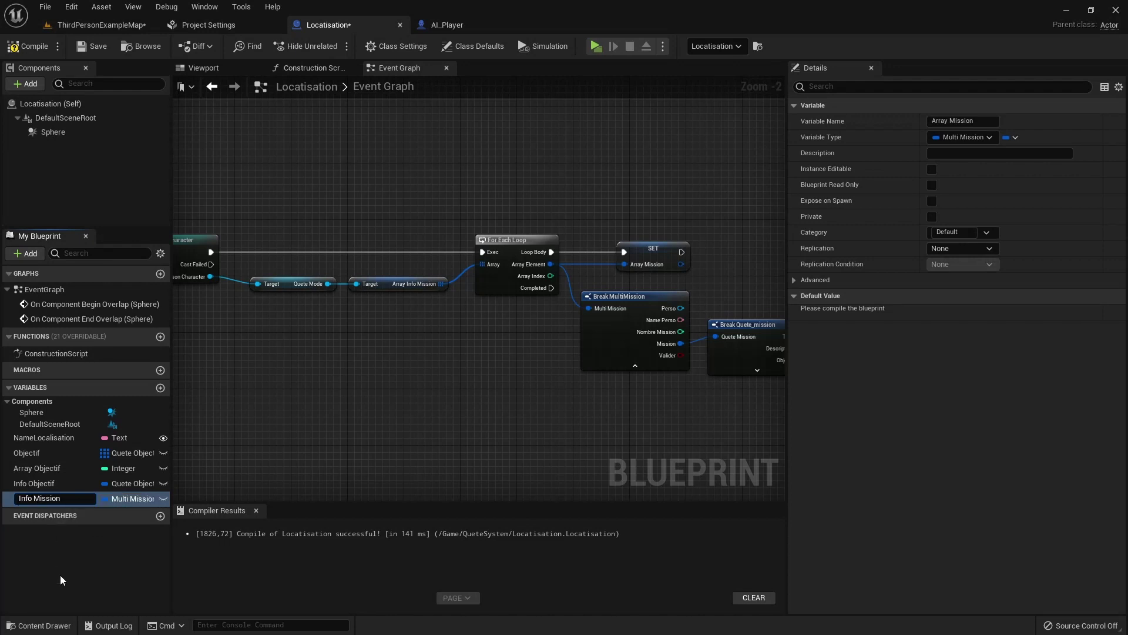
pyautogui.press('Return')
pyautogui.click(26, 49)
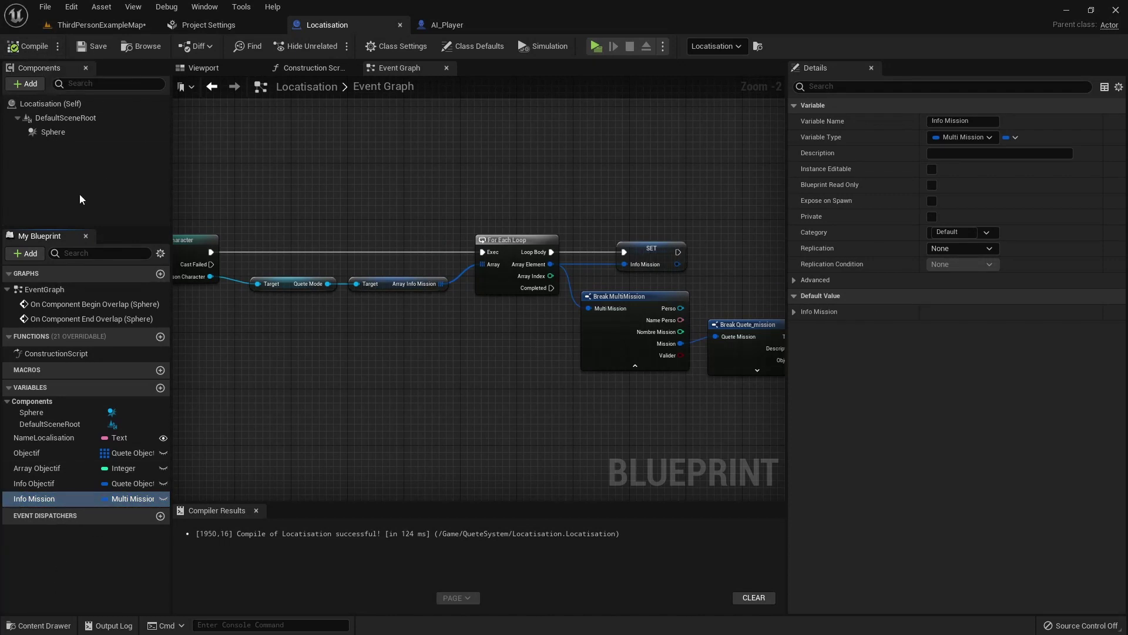
# Promote the loop's Array Index to a new integer variable named Array Mission.
pyautogui.moveTo(419, 421); pyautogui.dragTo(237, 428, button='right')
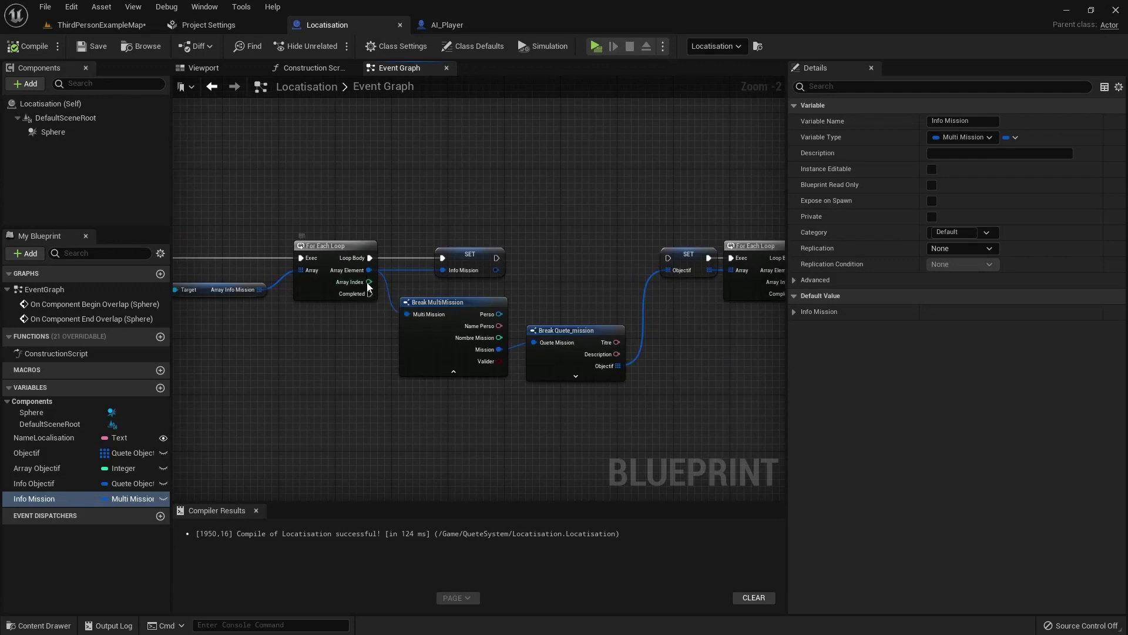
pyautogui.rightClick(368, 284)
pyautogui.click(402, 304)
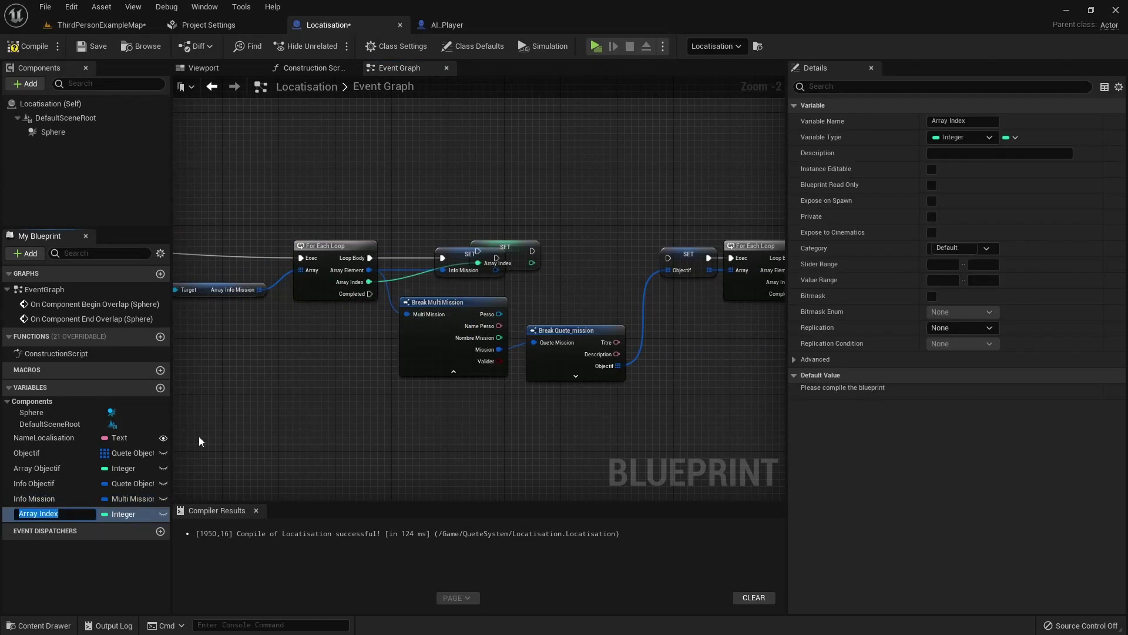
pyautogui.moveTo(59, 513); pyautogui.dragTo(40, 513)
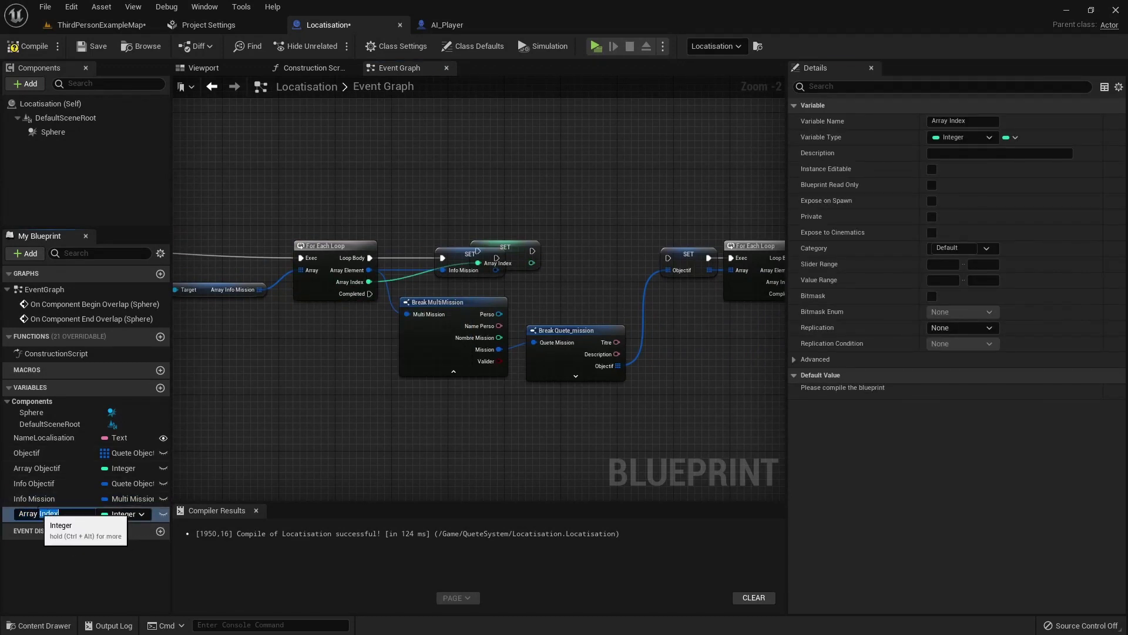
pyautogui.write('Mission')
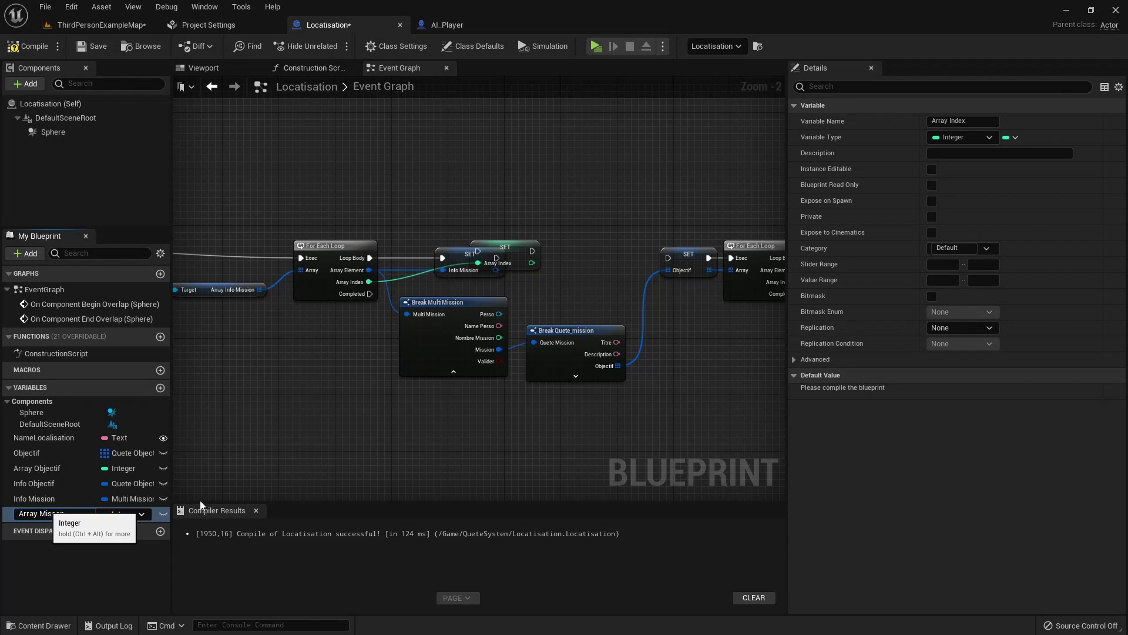
pyautogui.press('Left')
pyautogui.press('Left')
pyautogui.write('i')
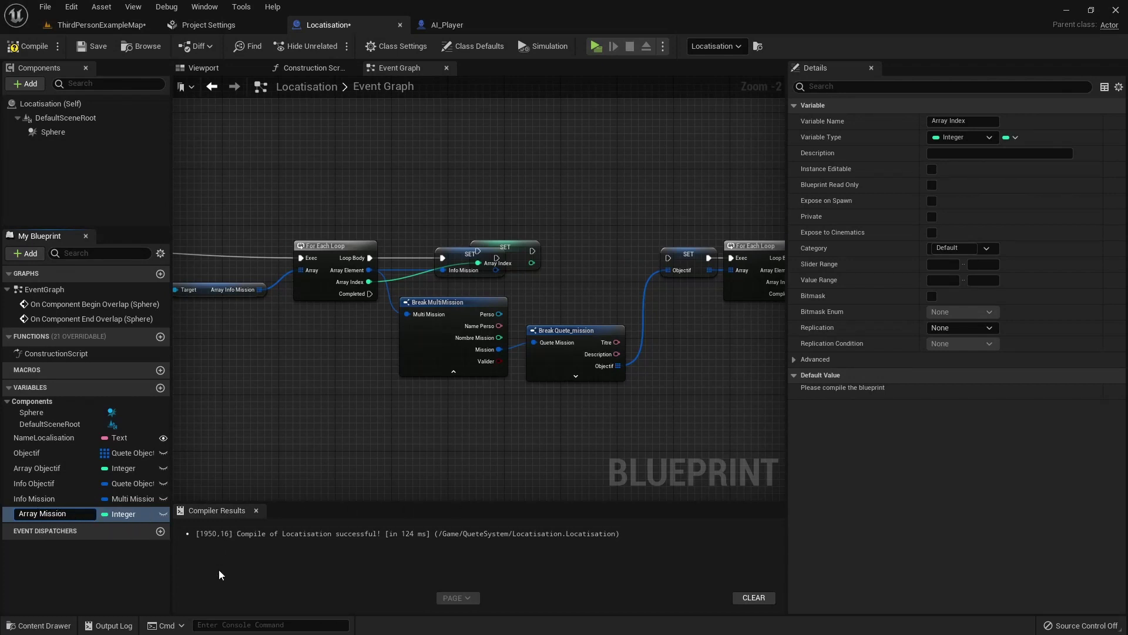
pyautogui.press('Return')
# Chain the Array Mission SET between the Info Mission and Objectif SETs, add a reroute, and compile.
pyautogui.moveTo(527, 256)
pyautogui.mouseDown()
pyautogui.moveTo(597, 264)
pyautogui.moveTo(497, 258)
pyautogui.mouseUp()
pyautogui.moveTo(608, 257); pyautogui.dragTo(668, 257)
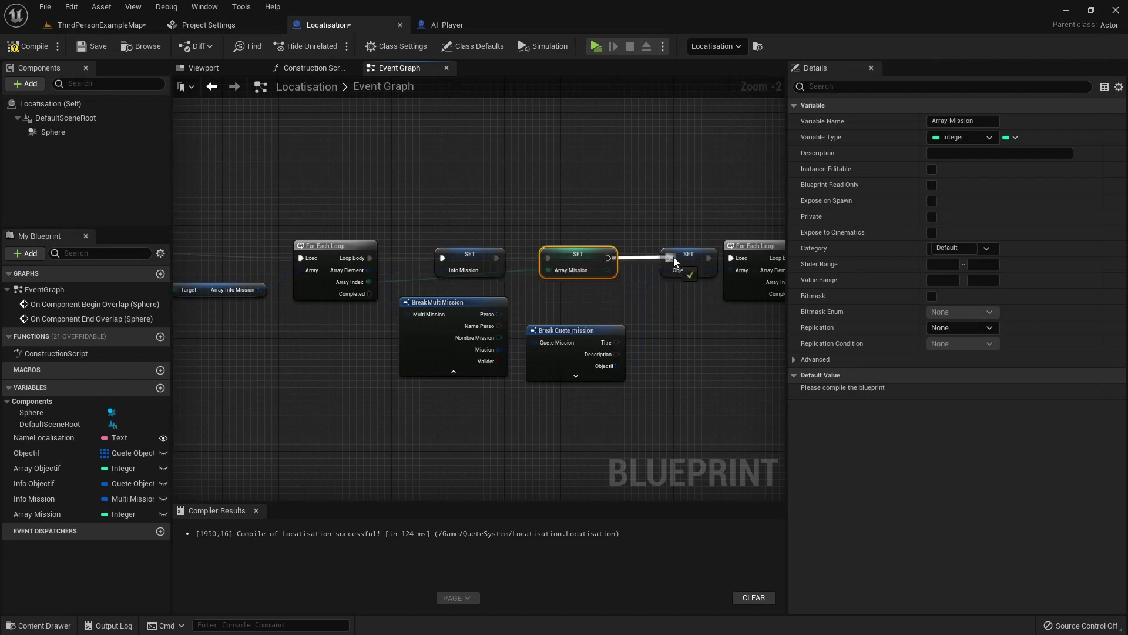
pyautogui.doubleClick(425, 280)
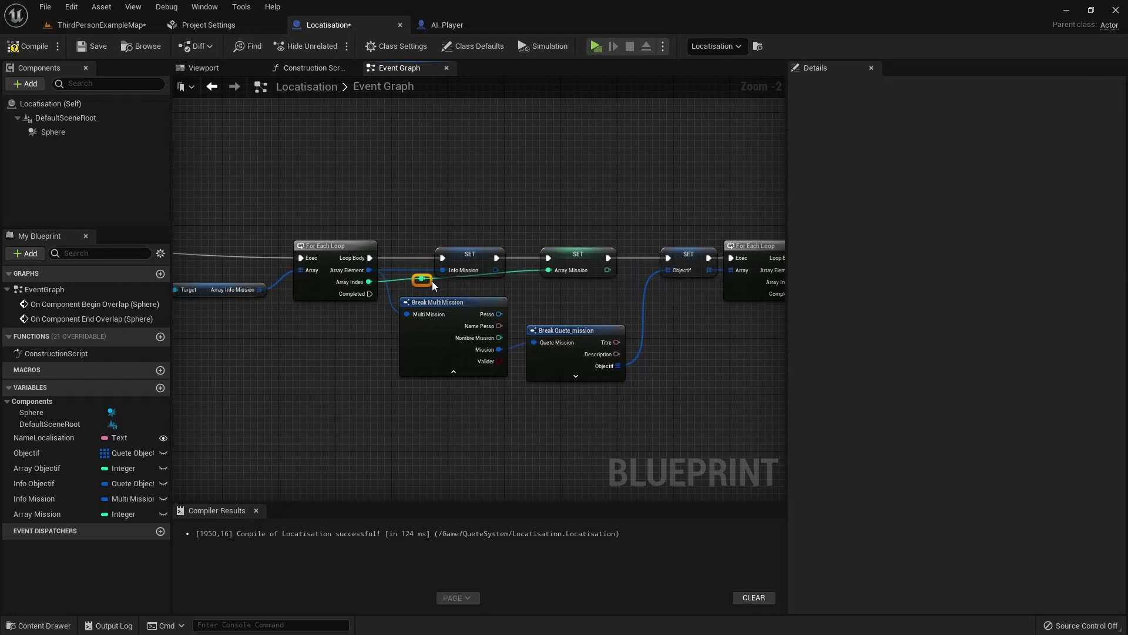
pyautogui.moveTo(431, 281); pyautogui.dragTo(512, 287)
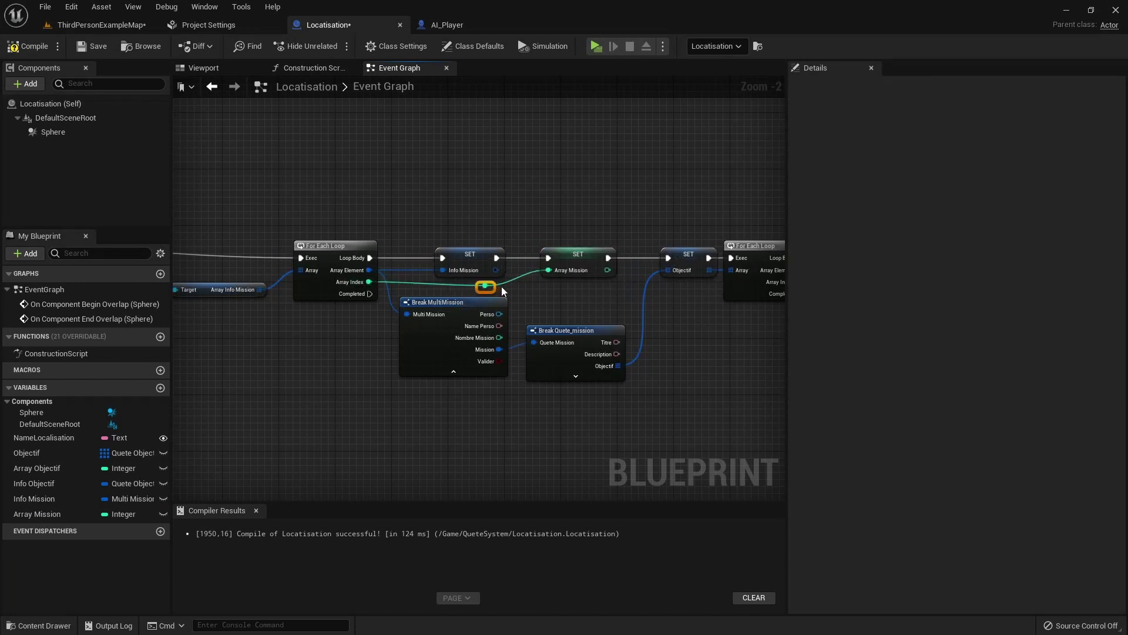
pyautogui.click(26, 46)
pyautogui.moveTo(777, 421); pyautogui.dragTo(339, 421, button='right')
pyautogui.moveTo(763, 412); pyautogui.dragTo(452, 400, button='right')
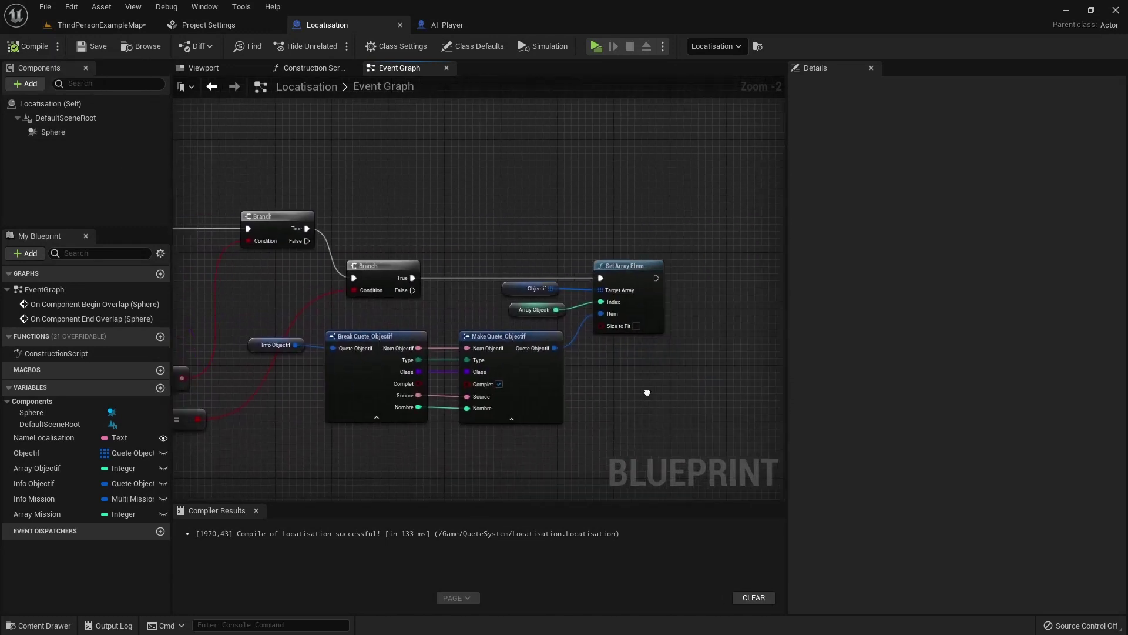
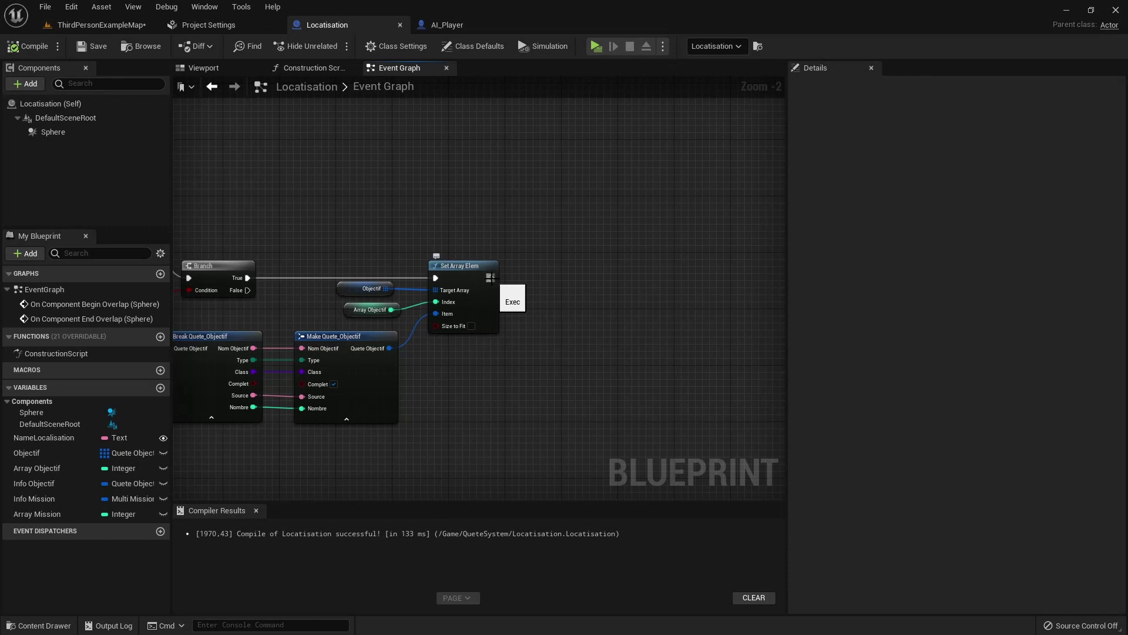
# Compare with AI_Player's graph, then place a SET Info Mission after Set Array Elem in Locatisation.
pyautogui.click(452, 25)
pyautogui.moveTo(565, 279); pyautogui.dragTo(322, 201, button='right')
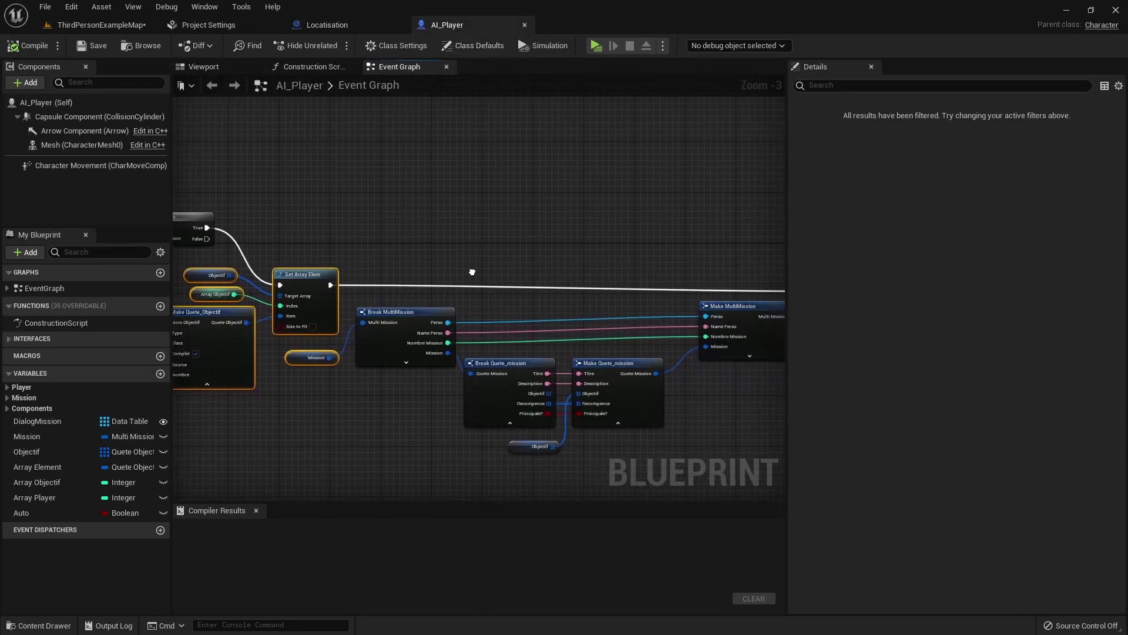
pyautogui.click(329, 31)
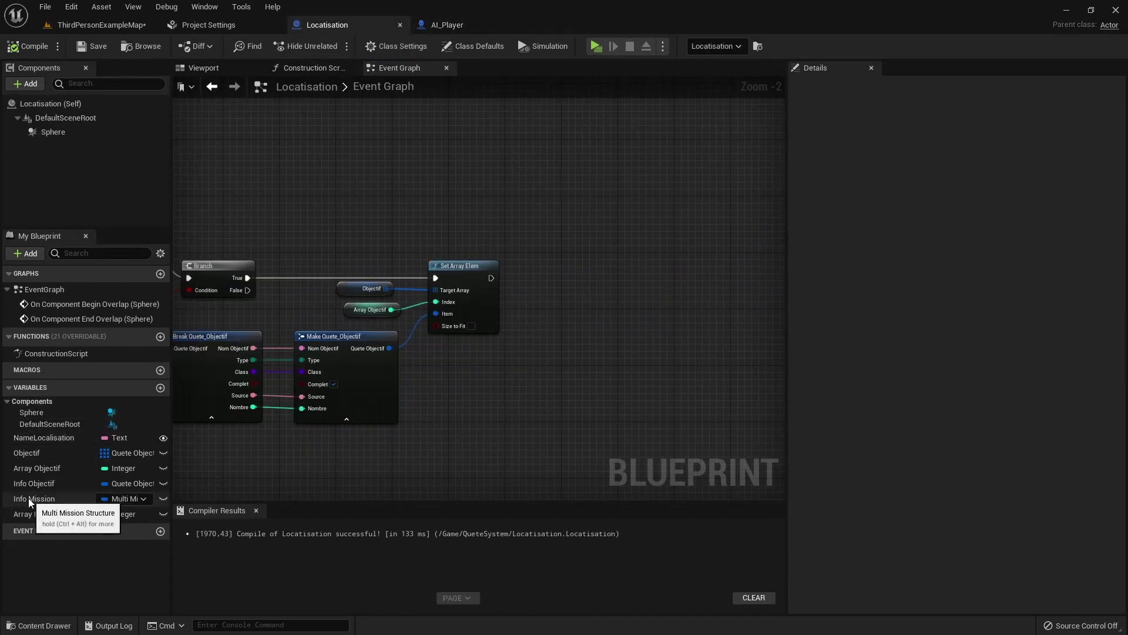
pyautogui.moveTo(28, 499)
pyautogui.mouseDown()
pyautogui.moveTo(396, 380)
pyautogui.moveTo(489, 278)
pyautogui.moveTo(732, 277)
pyautogui.mouseUp()
pyautogui.moveTo(731, 277); pyautogui.dragTo(431, 294, button='right')
# Move the SET node right and add an Info Mission getter below Set Array Elem.
pyautogui.moveTo(432, 293); pyautogui.dragTo(665, 287)
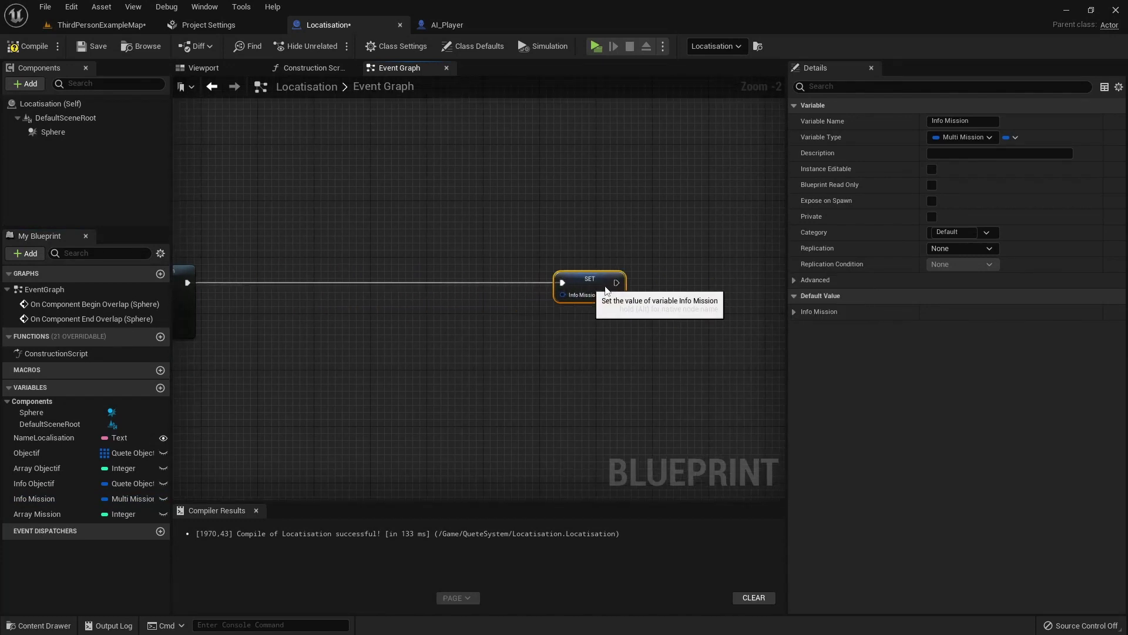
pyautogui.moveTo(353, 352); pyautogui.dragTo(535, 353, button='right')
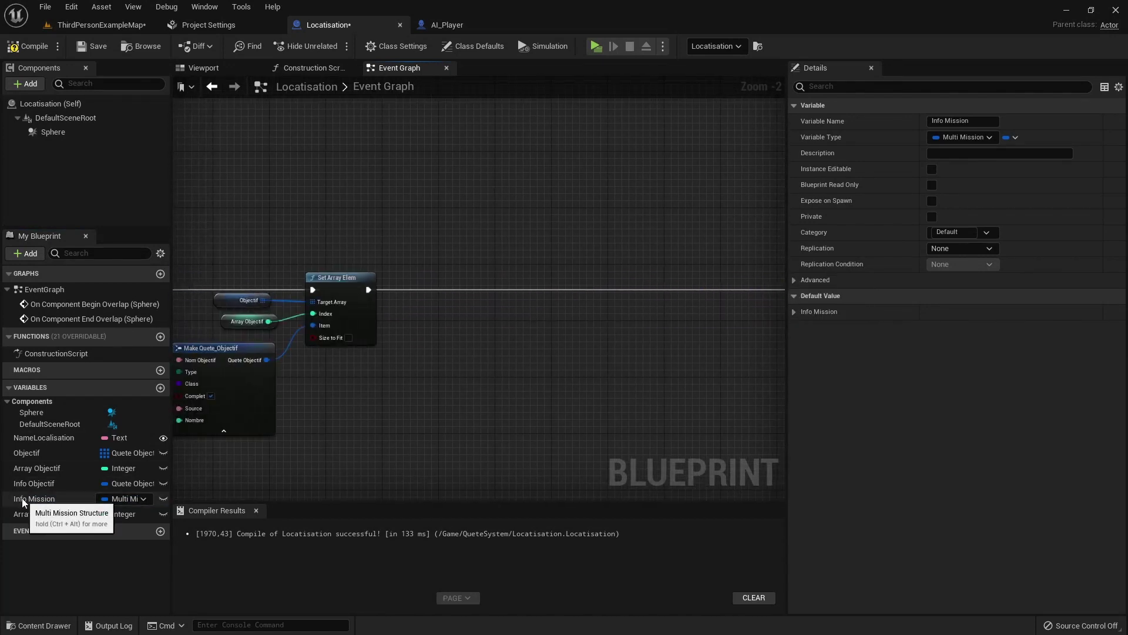
pyautogui.moveTo(34, 498); pyautogui.dragTo(337, 419)
pyautogui.moveTo(322, 362); pyautogui.dragTo(323, 359)
pyautogui.click(352, 376)
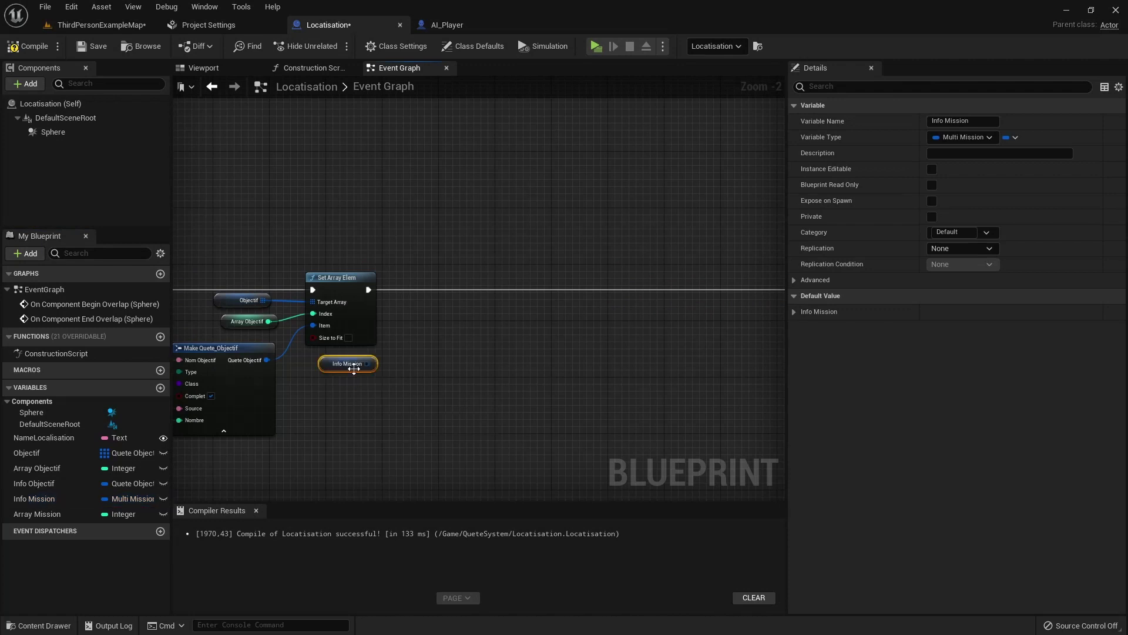
pyautogui.moveTo(610, 336)
pyautogui.mouseDown(button='right')
pyautogui.moveTo(423, 352)
pyautogui.moveTo(486, 357)
pyautogui.mouseUp(button='right')
# Break Info Mission into Break MultiMission and Break Quete_mission, then drag from SET's Info Mission input.
pyautogui.moveTo(342, 377); pyautogui.dragTo(370, 372)
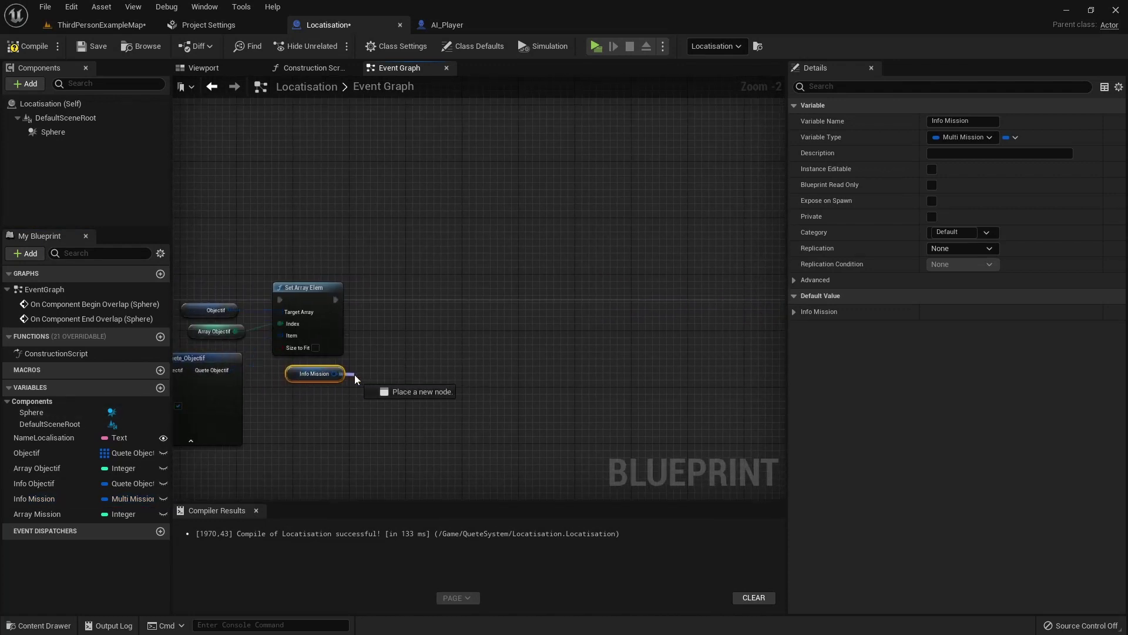
pyautogui.click(415, 505)
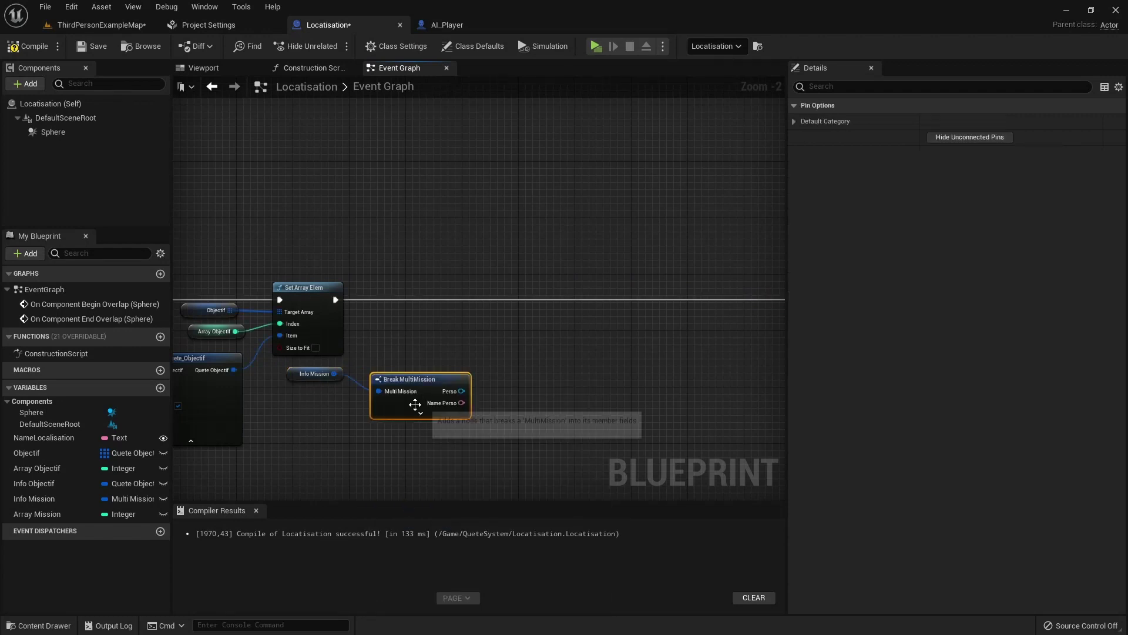
pyautogui.moveTo(413, 372); pyautogui.dragTo(408, 350)
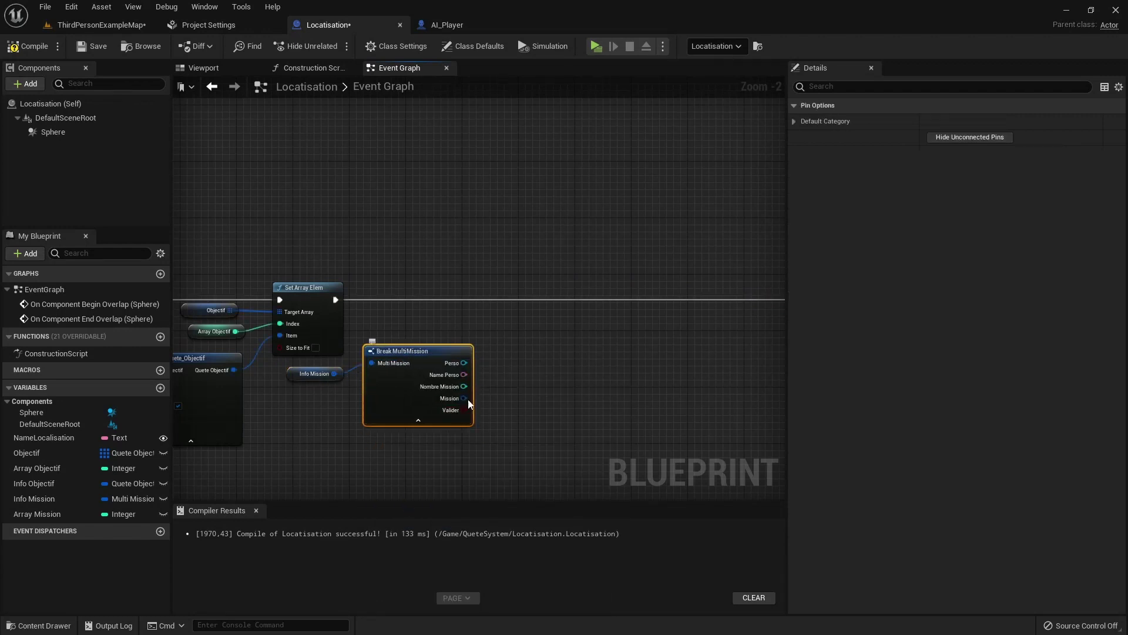
pyautogui.moveTo(464, 399); pyautogui.dragTo(491, 406)
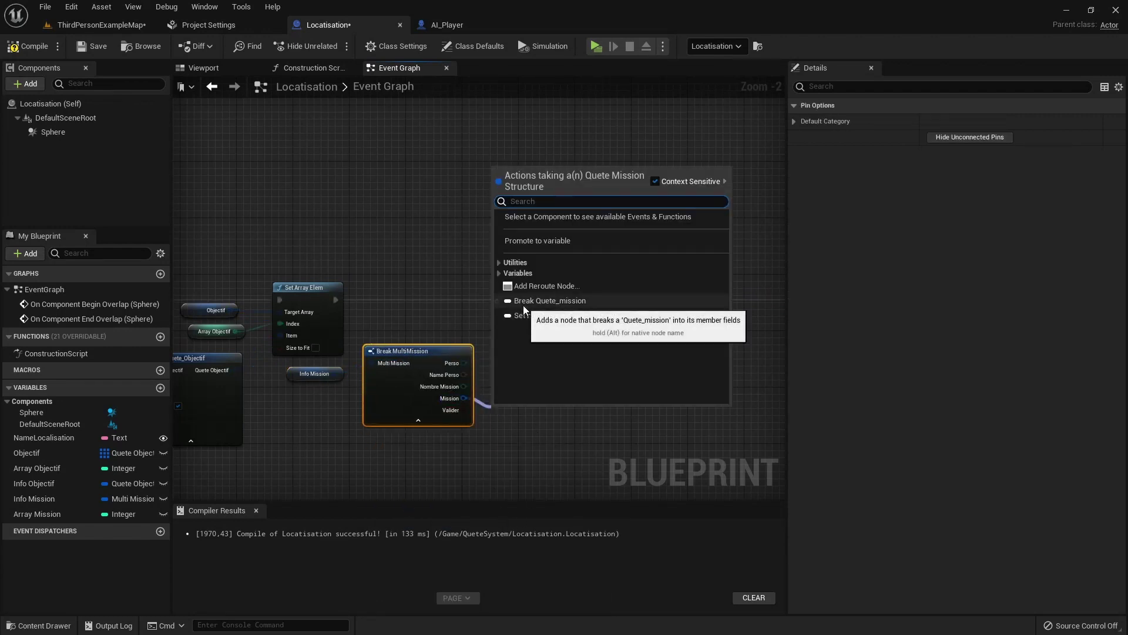
pyautogui.click(586, 305)
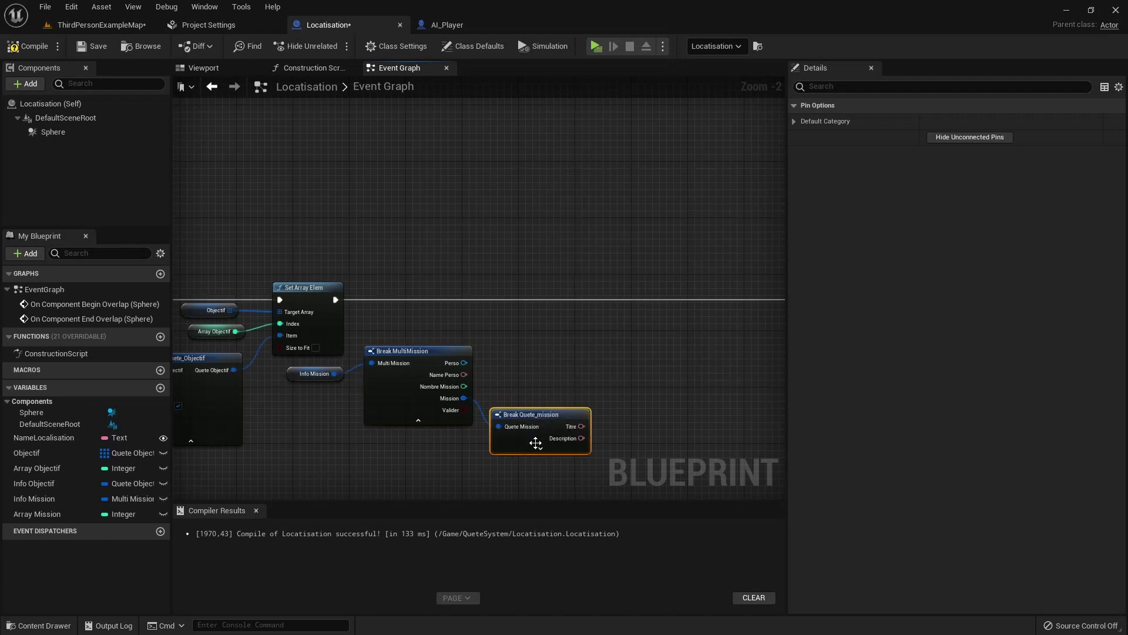
pyautogui.moveTo(536, 415); pyautogui.dragTo(537, 387)
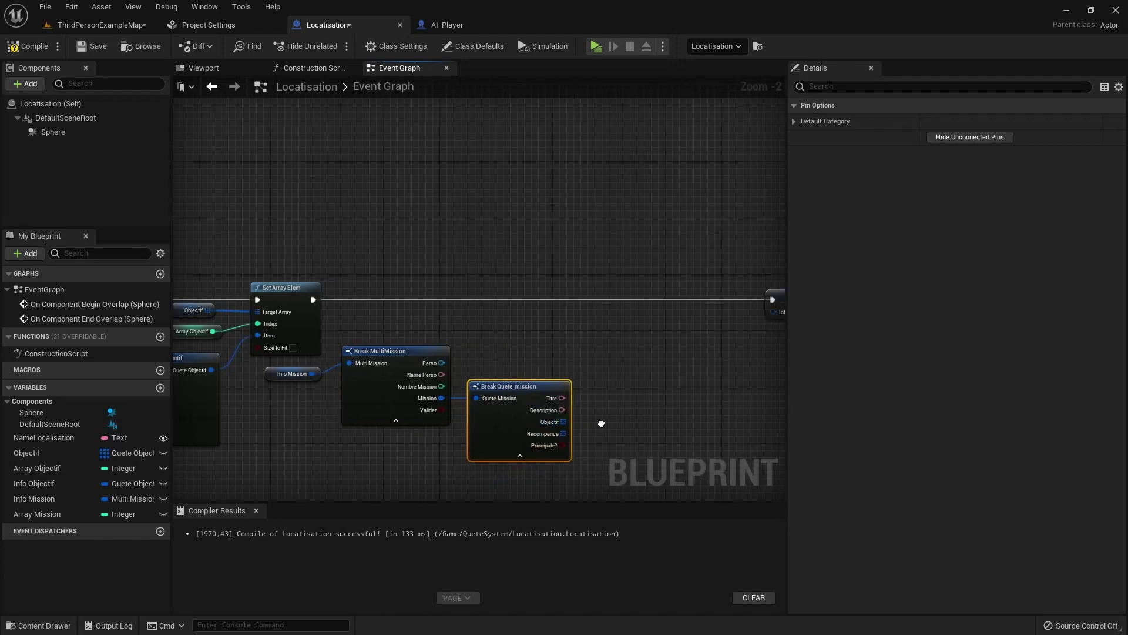
pyautogui.moveTo(595, 424); pyautogui.dragTo(385, 391, button='right')
pyautogui.moveTo(385, 391); pyautogui.dragTo(385, 398)
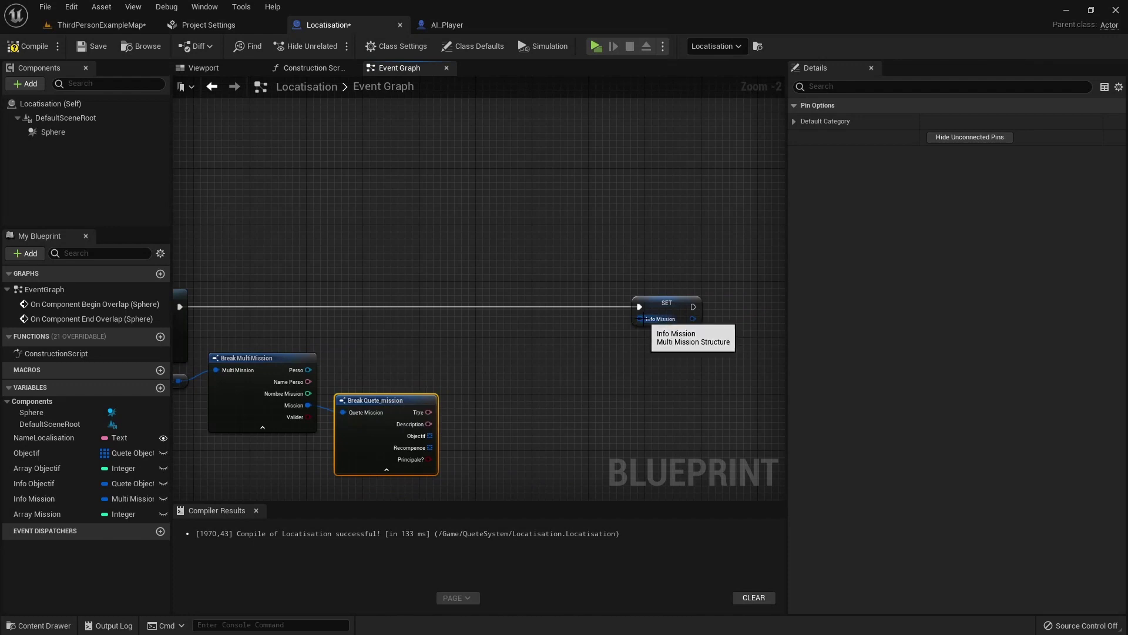
pyautogui.moveTo(640, 319); pyautogui.dragTo(595, 376)
# Feed the SET from a Make MultiMission whose Mission comes from a new Make Quete_mission.
pyautogui.click(639, 480)
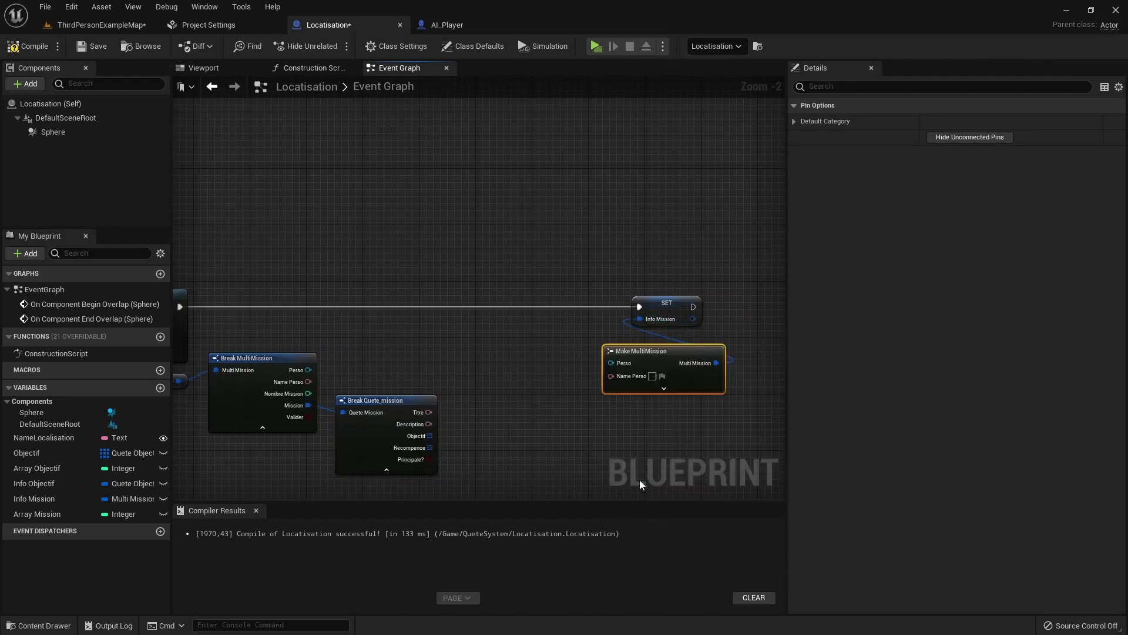
pyautogui.click(611, 389)
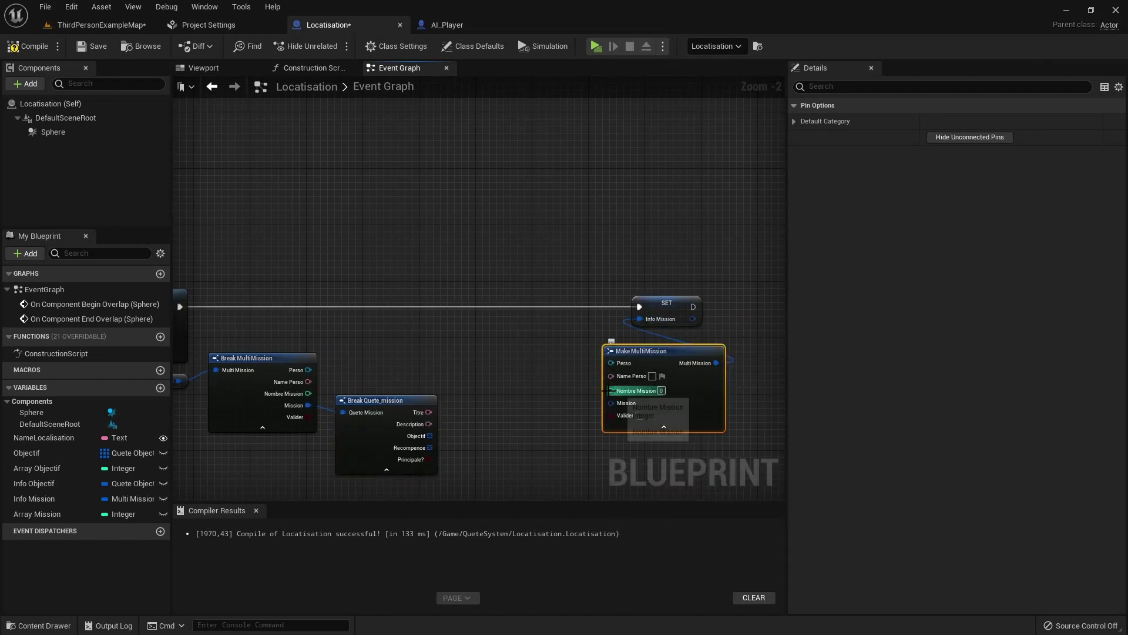
pyautogui.moveTo(609, 402); pyautogui.dragTo(576, 426)
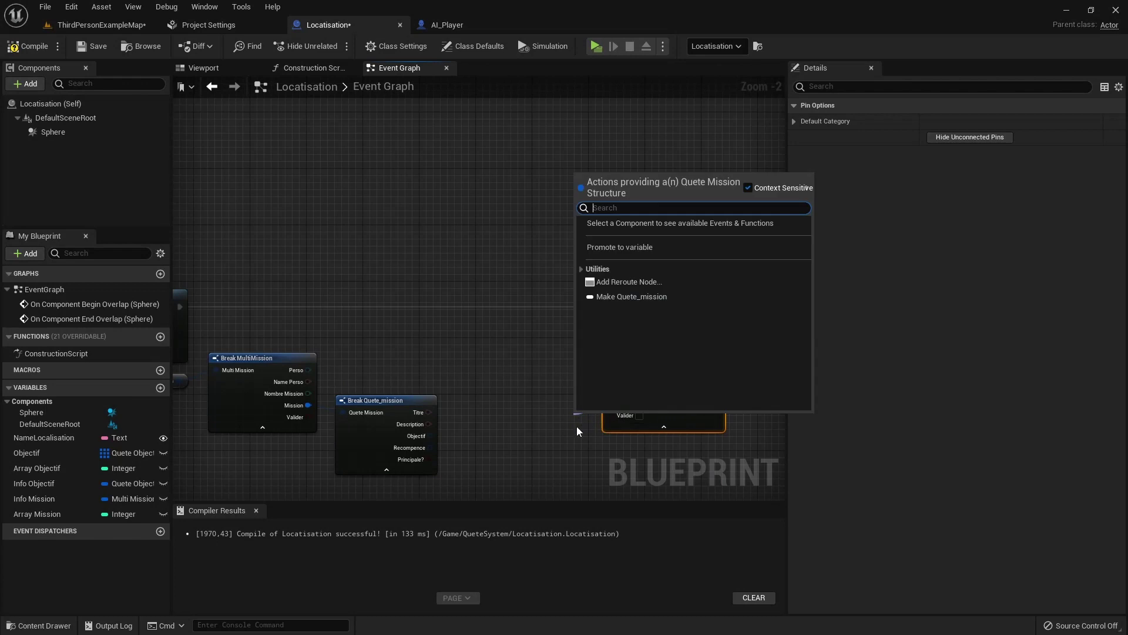
pyautogui.click(611, 298)
pyautogui.click(528, 395)
pyautogui.moveTo(586, 422); pyautogui.dragTo(492, 401)
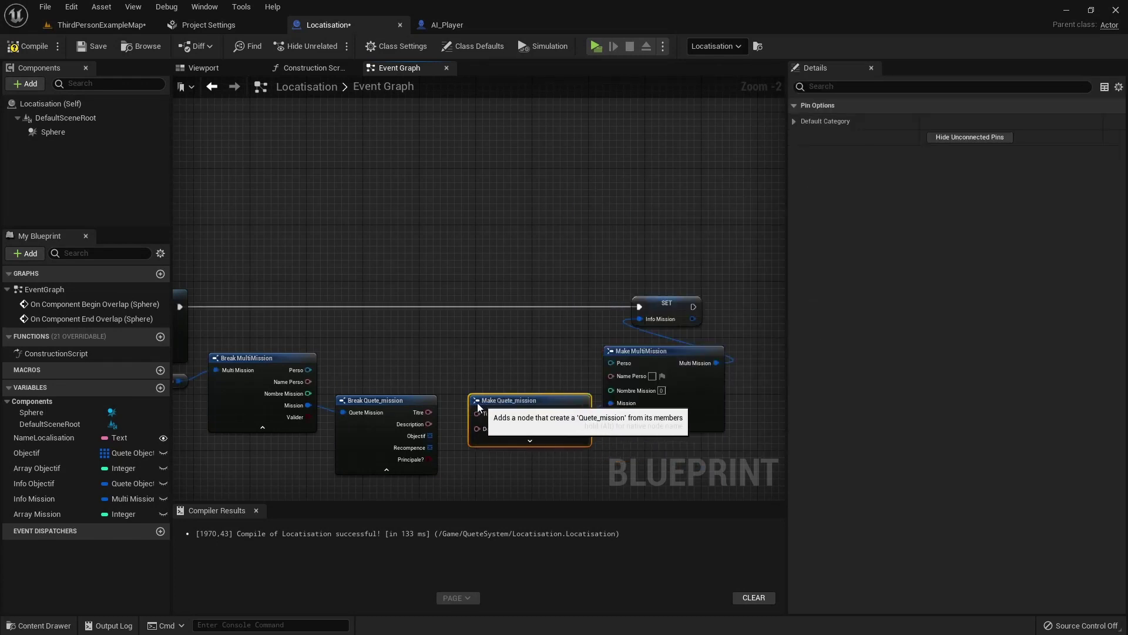
pyautogui.click(544, 440)
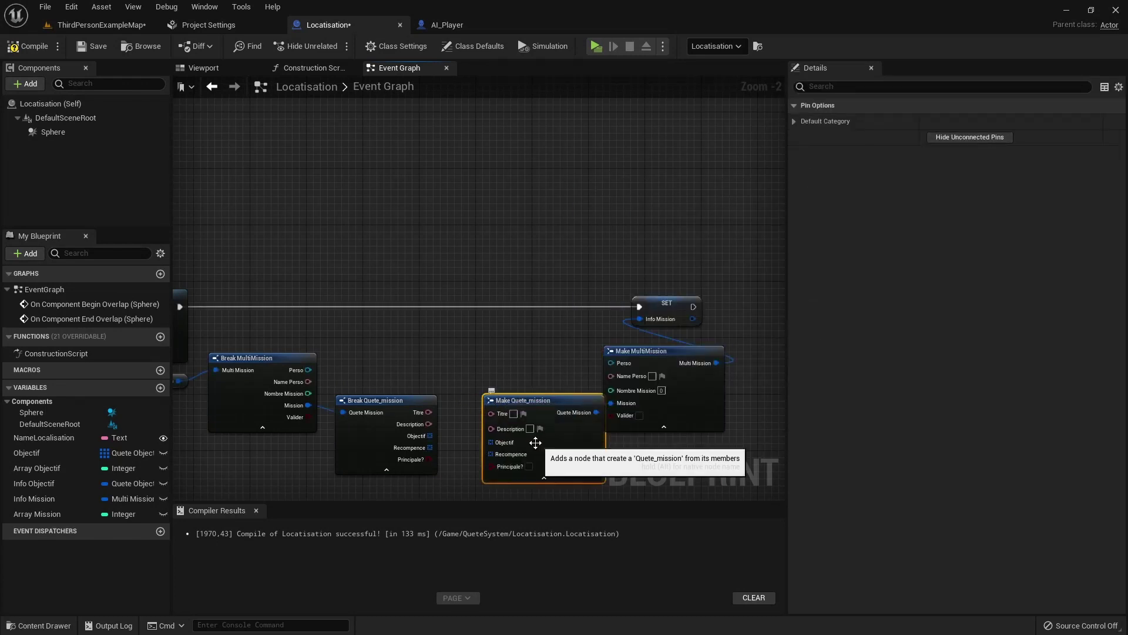
# Wire Titre from Break Quete_mission and an Objectif getter into Make Quete_mission.
pyautogui.moveTo(411, 400); pyautogui.dragTo(480, 347, button='right')
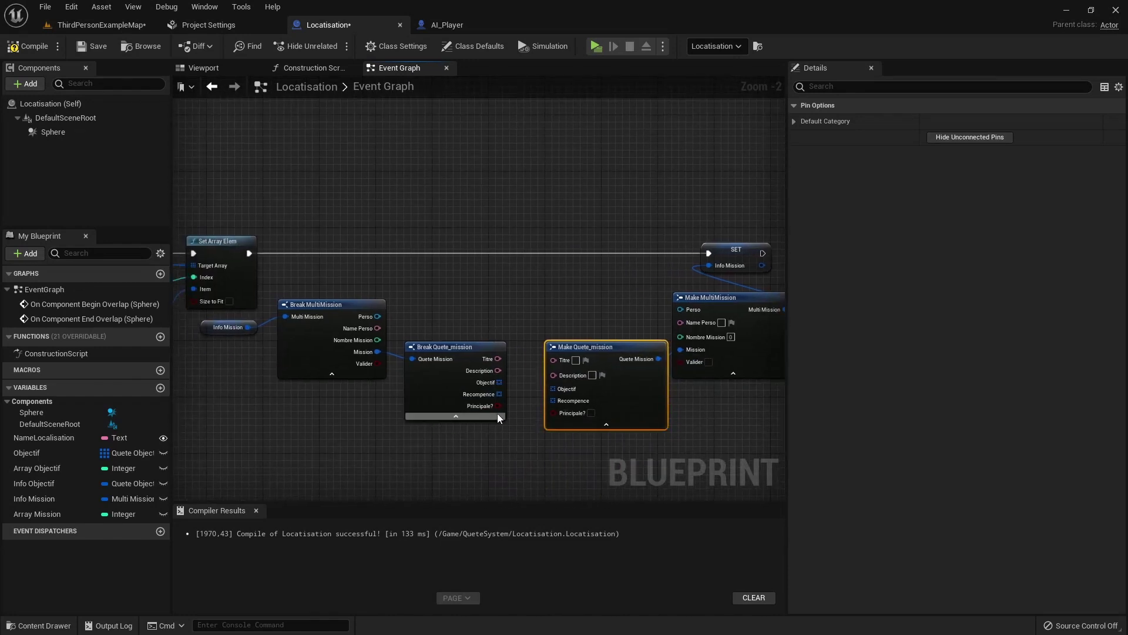
pyautogui.moveTo(503, 359)
pyautogui.mouseDown()
pyautogui.moveTo(523, 368)
pyautogui.moveTo(497, 370)
pyautogui.moveTo(553, 406)
pyautogui.moveTo(501, 394)
pyautogui.mouseUp()
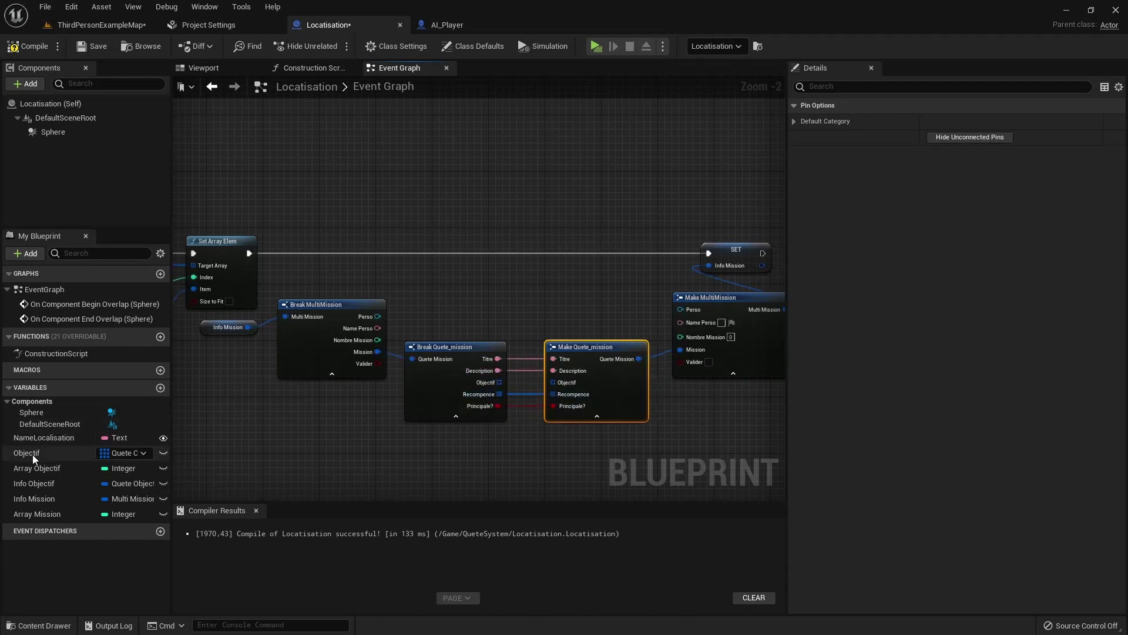
pyautogui.moveTo(33, 454)
pyautogui.mouseDown()
pyautogui.moveTo(471, 383)
pyautogui.moveTo(460, 440)
pyautogui.mouseUp()
pyautogui.hotkey('ctrl', 's')
pyautogui.moveTo(490, 263); pyautogui.dragTo(447, 233, button='right')
pyautogui.click(320, 274)
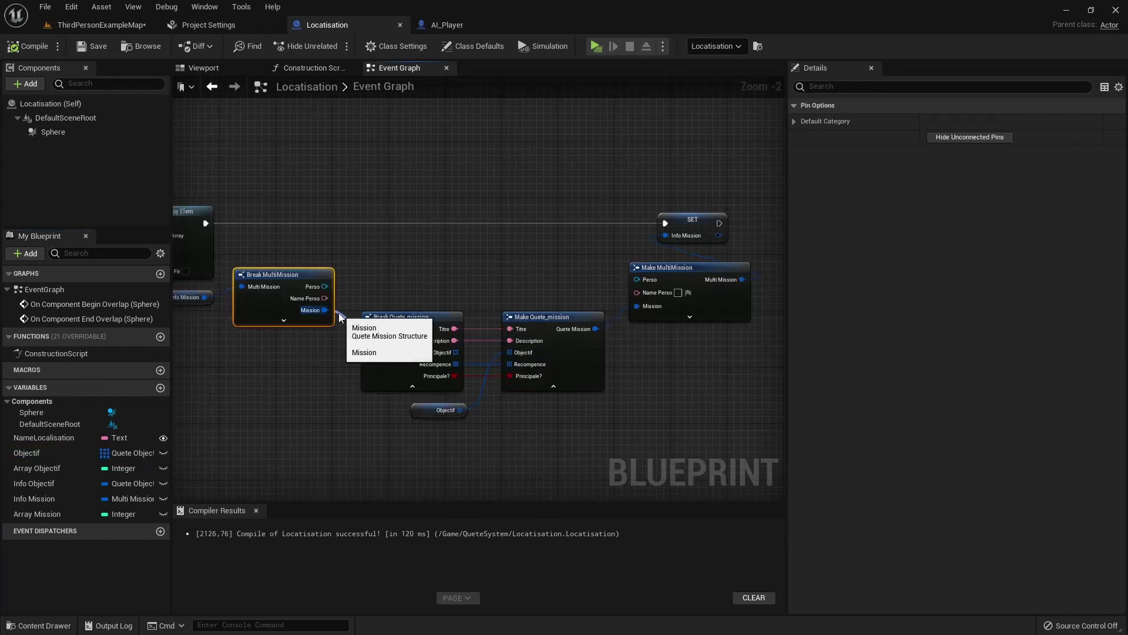
pyautogui.moveTo(325, 286)
pyautogui.mouseDown()
pyautogui.moveTo(637, 294)
pyautogui.moveTo(326, 299)
pyautogui.mouseUp()
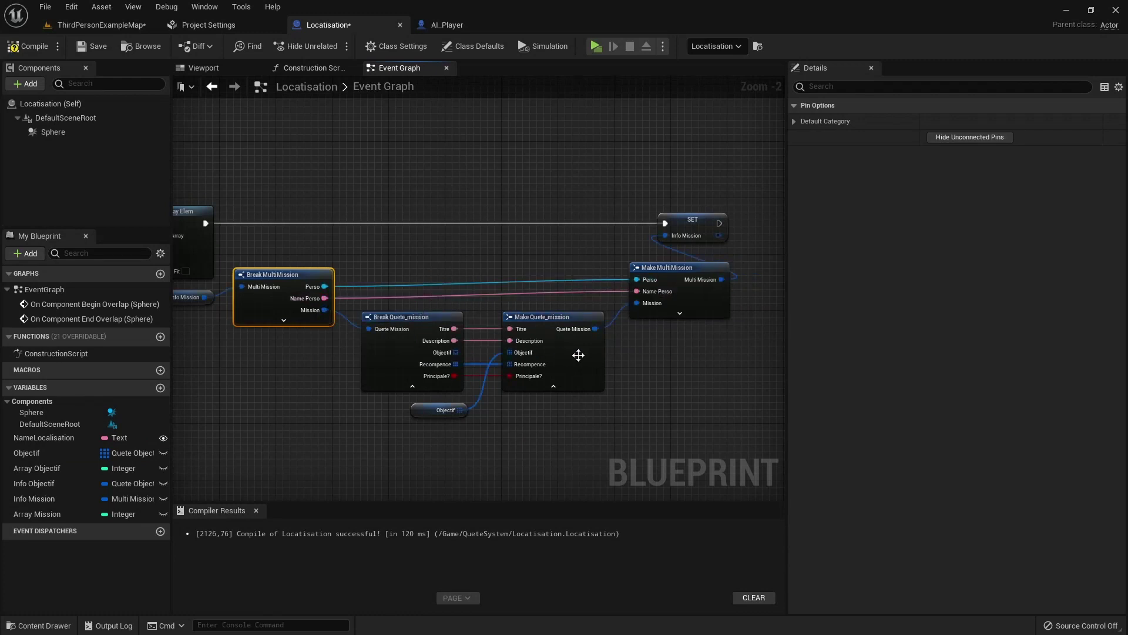
pyautogui.click(284, 320)
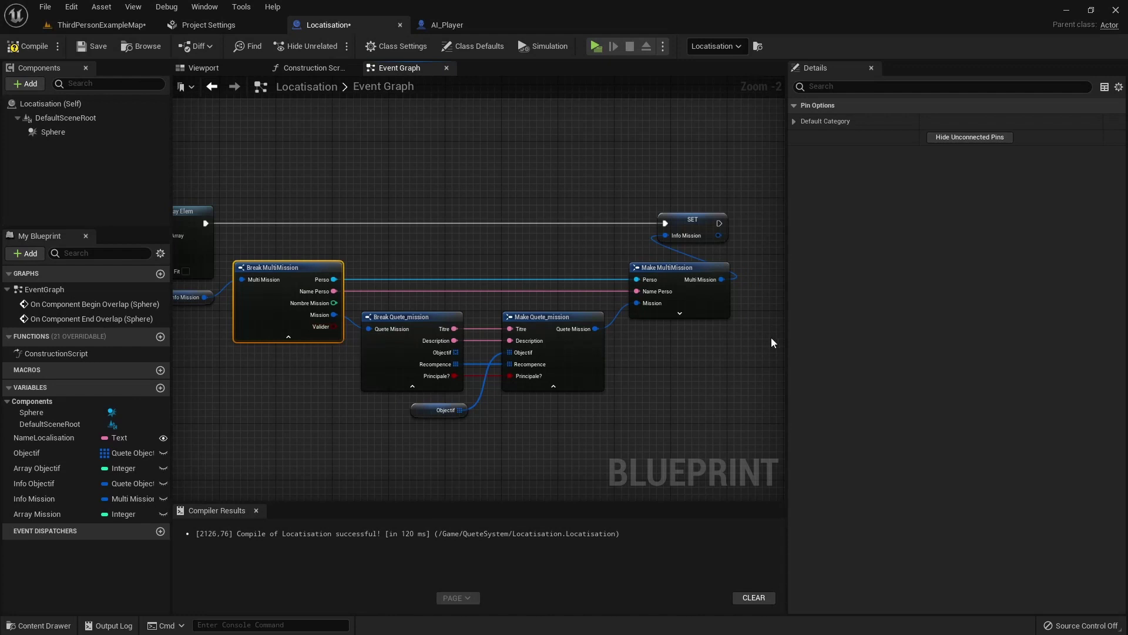
pyautogui.click(682, 318)
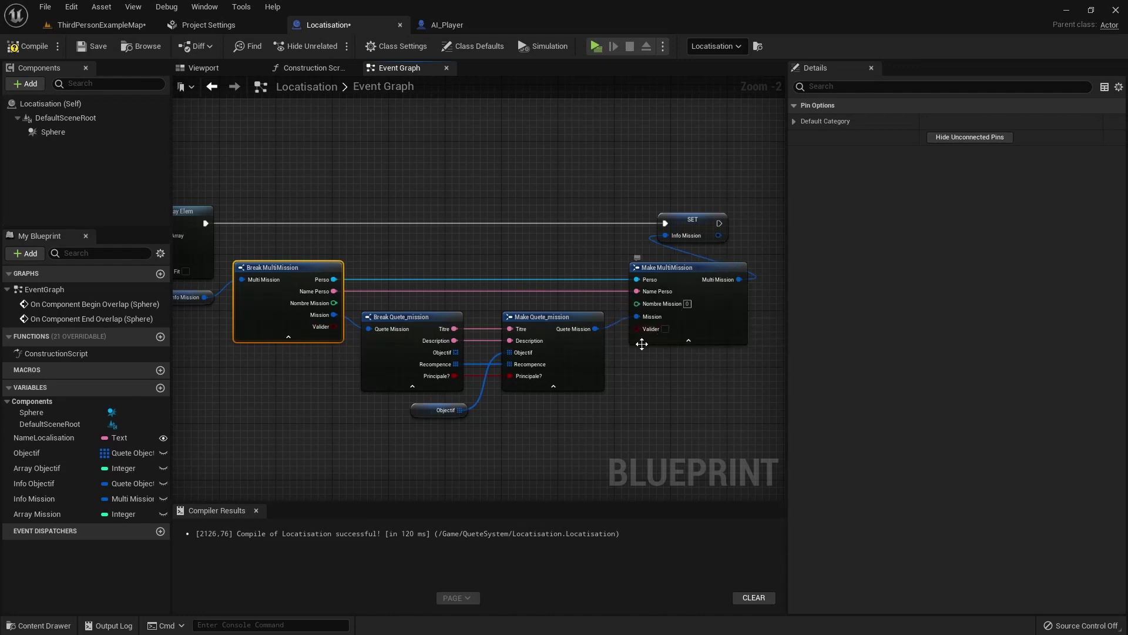
pyautogui.moveTo(334, 303); pyautogui.dragTo(638, 304)
pyautogui.click(447, 25)
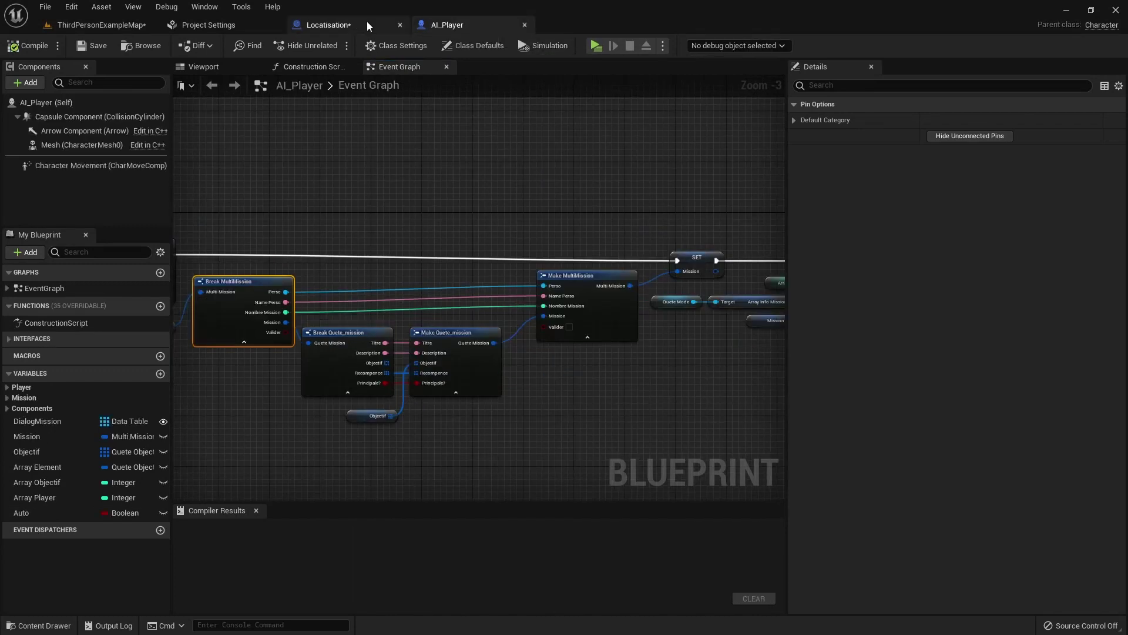
pyautogui.click(338, 23)
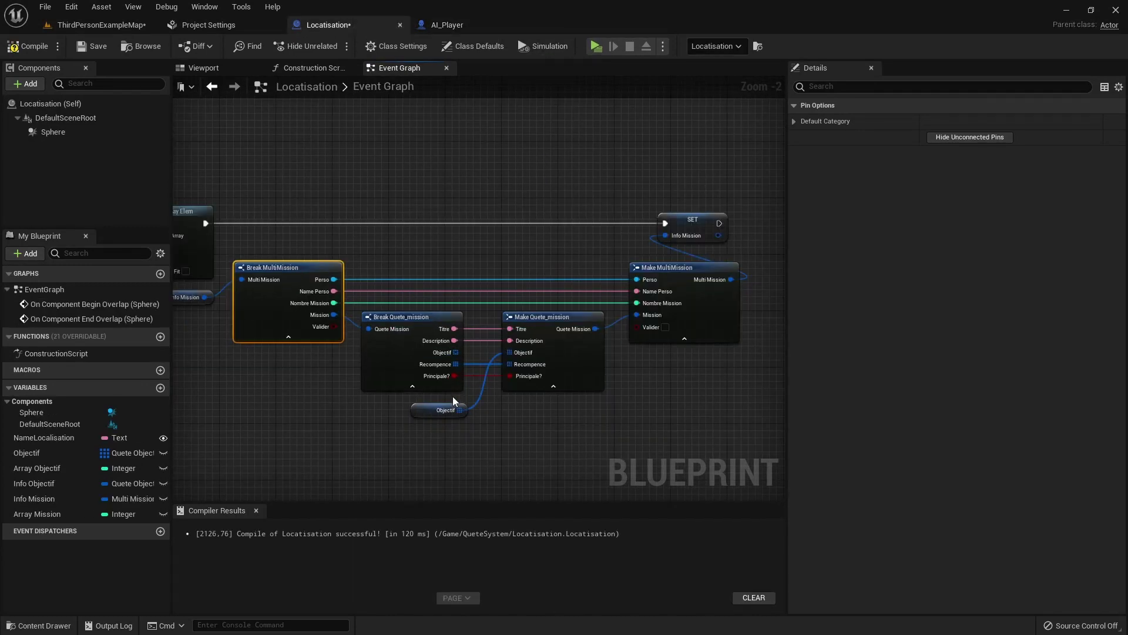
pyautogui.click(682, 339)
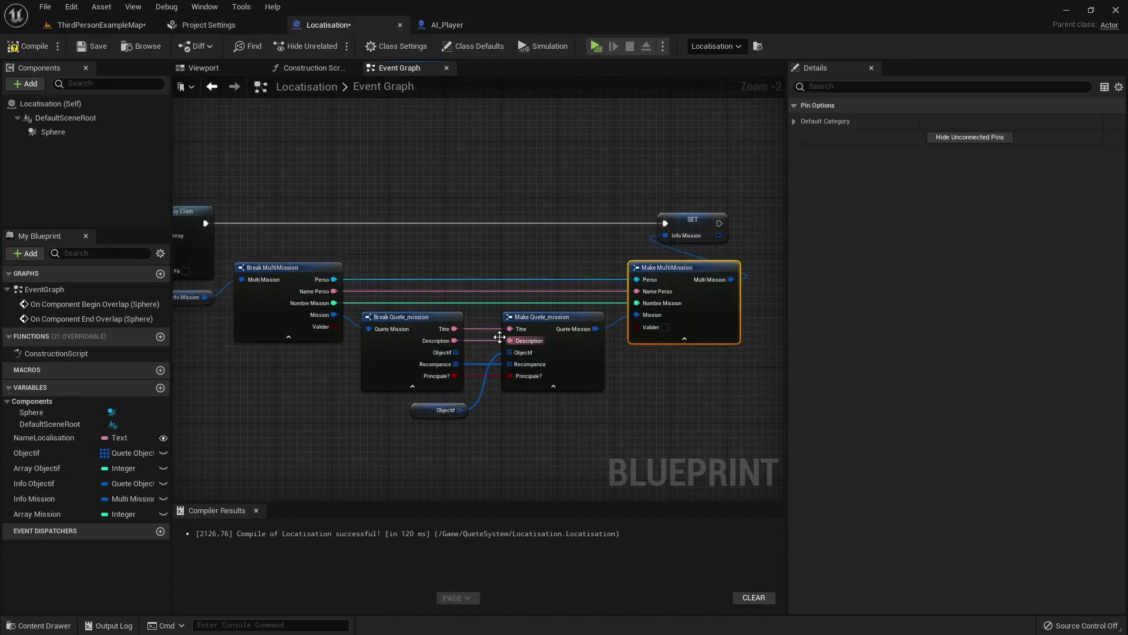
pyautogui.click(684, 339)
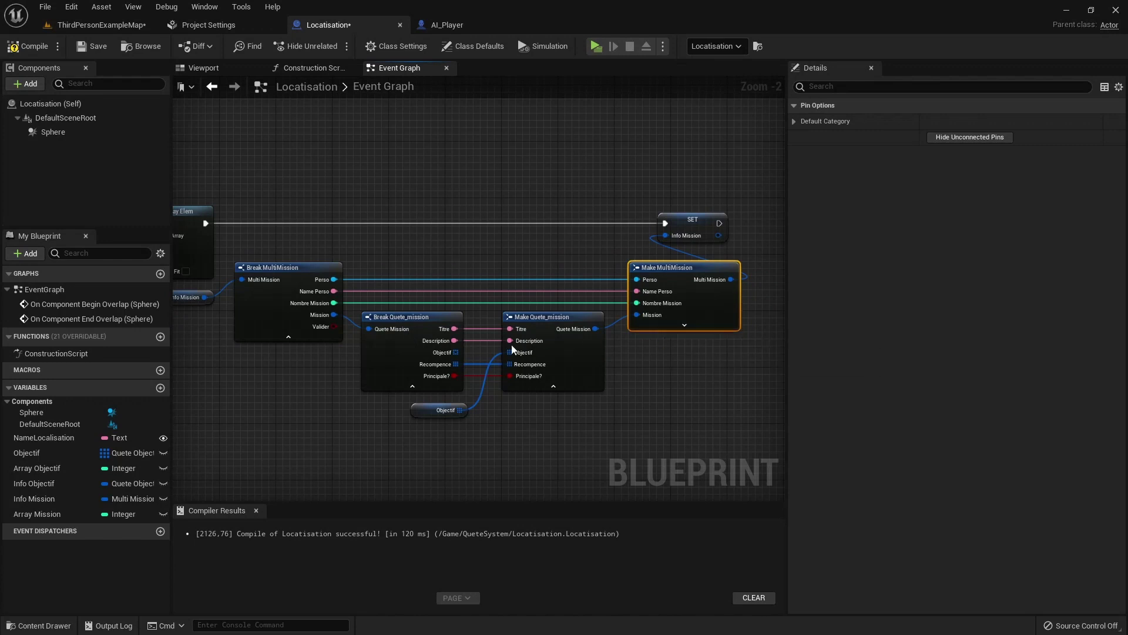
pyautogui.click(270, 338)
pyautogui.click(403, 389)
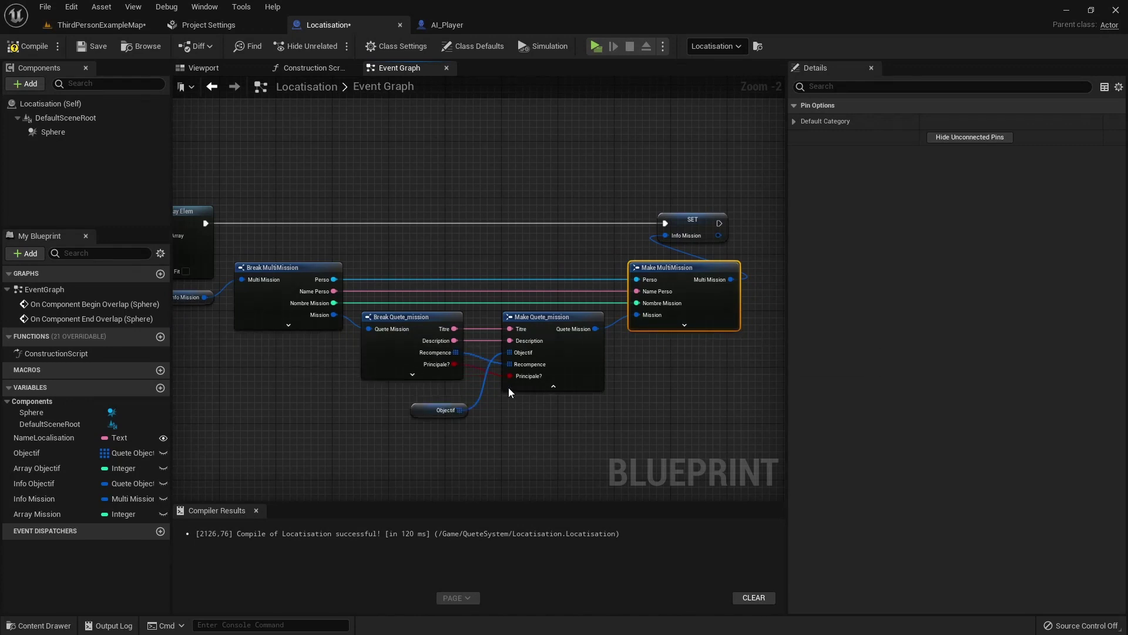
pyautogui.click(547, 387)
pyautogui.moveTo(667, 322); pyautogui.dragTo(411, 291, button='right')
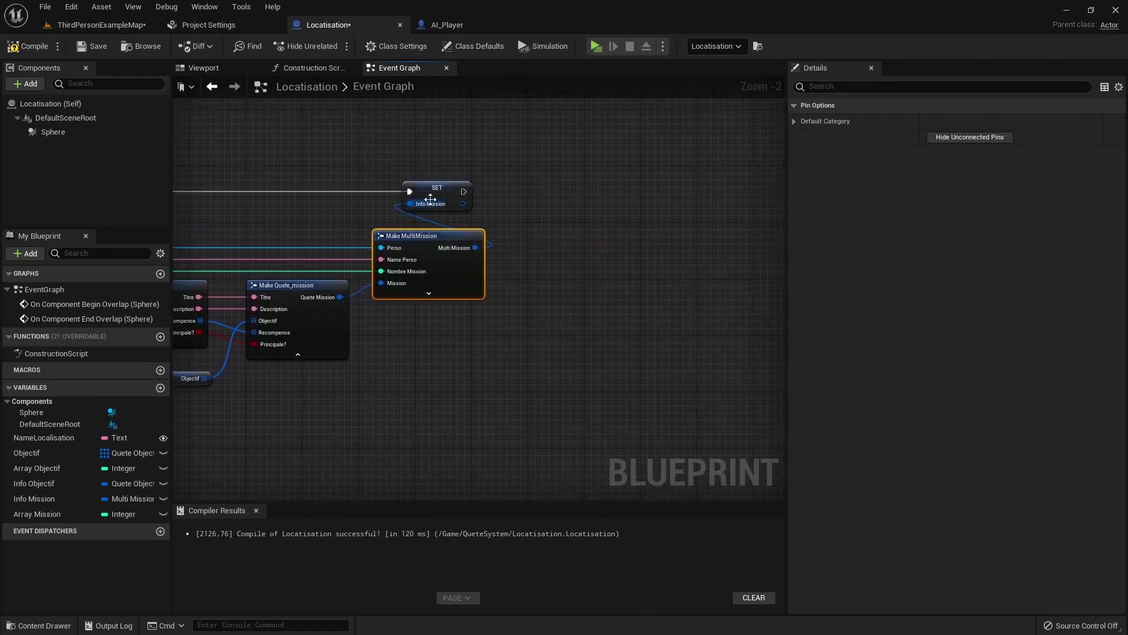
pyautogui.moveTo(431, 200); pyautogui.dragTo(538, 202)
pyautogui.moveTo(398, 296)
pyautogui.mouseDown(button='right')
pyautogui.moveTo(722, 299)
pyautogui.moveTo(487, 296)
pyautogui.mouseUp(button='right')
pyautogui.moveTo(337, 213)
pyautogui.mouseDown(button='right')
pyautogui.moveTo(479, 215)
pyautogui.moveTo(733, 253)
pyautogui.mouseUp(button='right')
pyautogui.moveTo(463, 224); pyautogui.dragTo(786, 299, button='right')
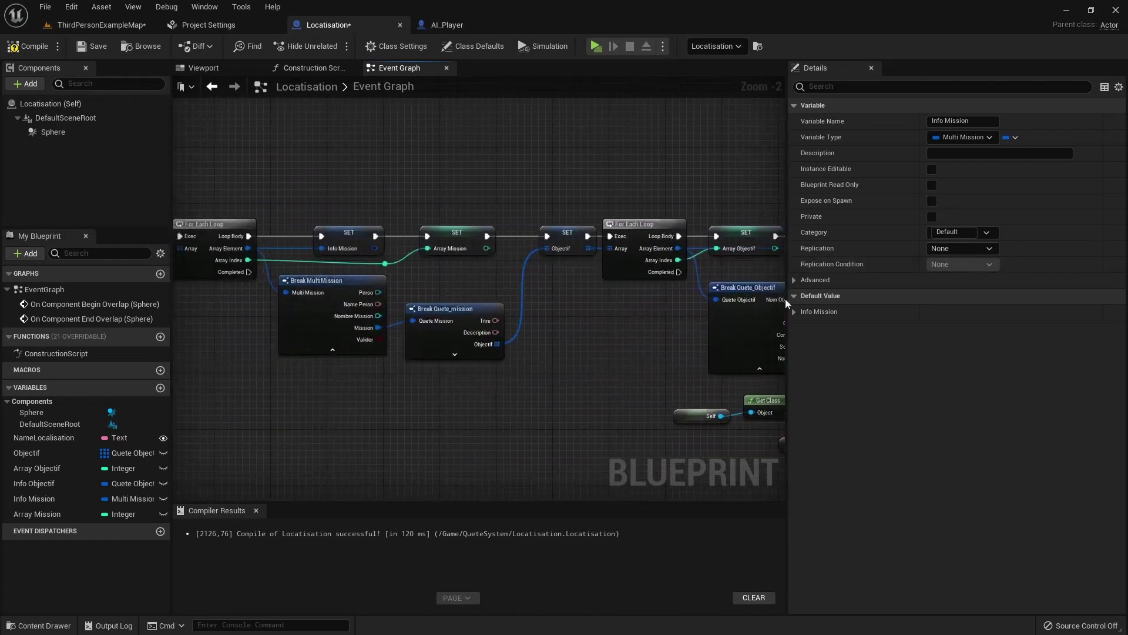
pyautogui.moveTo(308, 259); pyautogui.dragTo(754, 262, button='right')
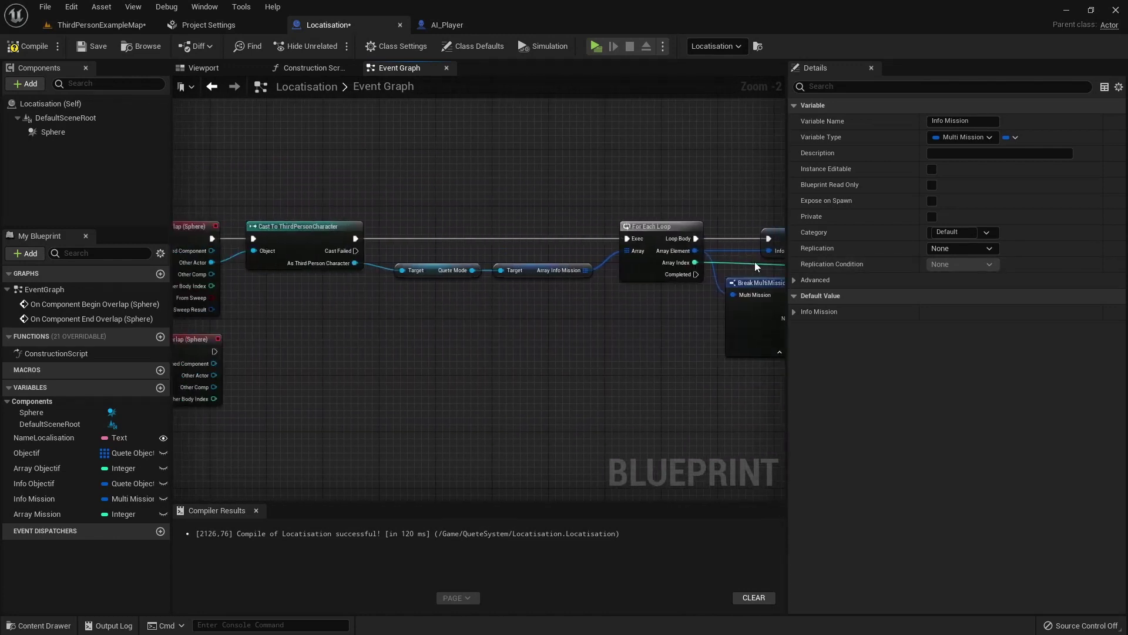
# Promote the cast's Quete Mode to a variable and run its SET right after the Cast.
pyautogui.rightClick(469, 270)
pyautogui.click(499, 357)
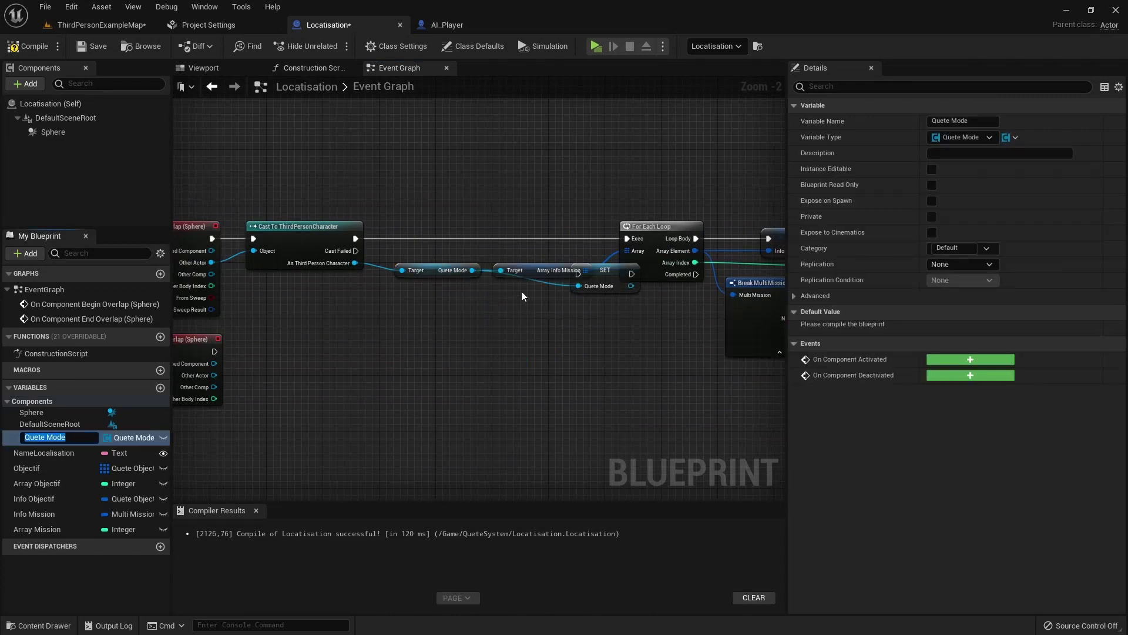
pyautogui.moveTo(611, 274)
pyautogui.mouseDown()
pyautogui.moveTo(521, 238)
pyautogui.moveTo(355, 238)
pyautogui.mouseUp()
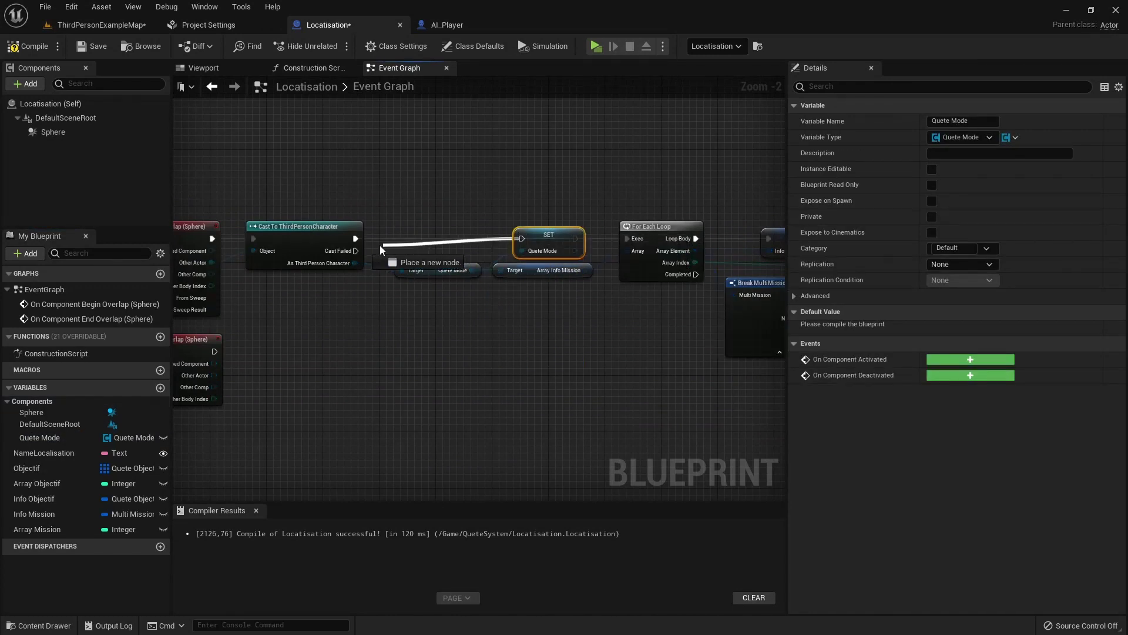
pyautogui.moveTo(575, 238); pyautogui.dragTo(626, 239)
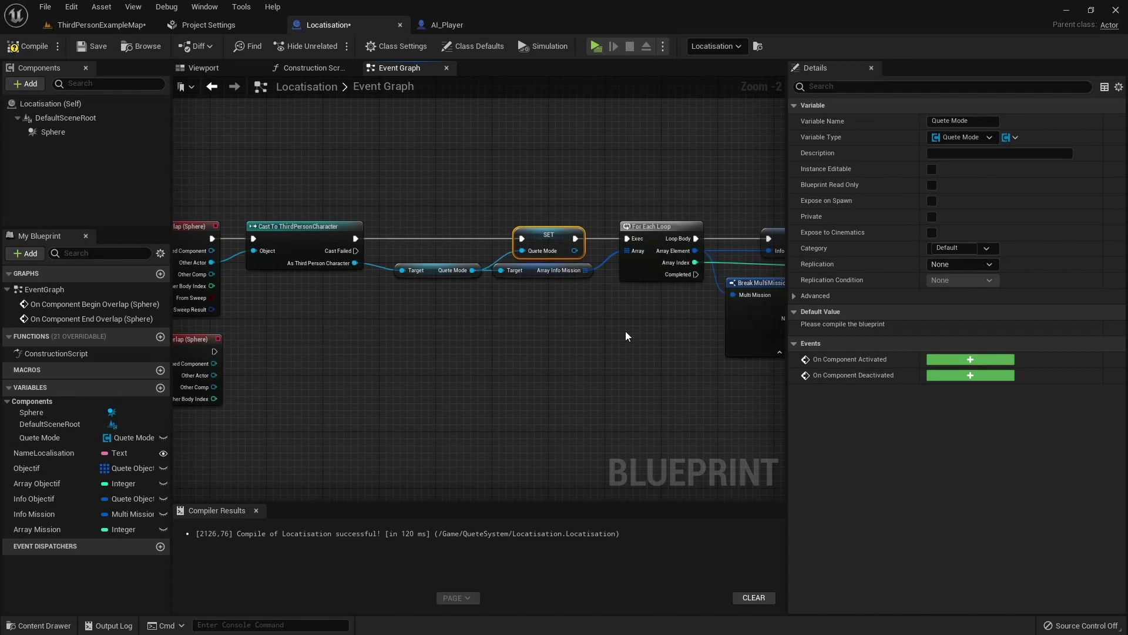
# Add a Quete Mode getter feeding a Get Array Info Mission node beside the mission SET.
pyautogui.moveTo(640, 340); pyautogui.dragTo(397, 358, button='right')
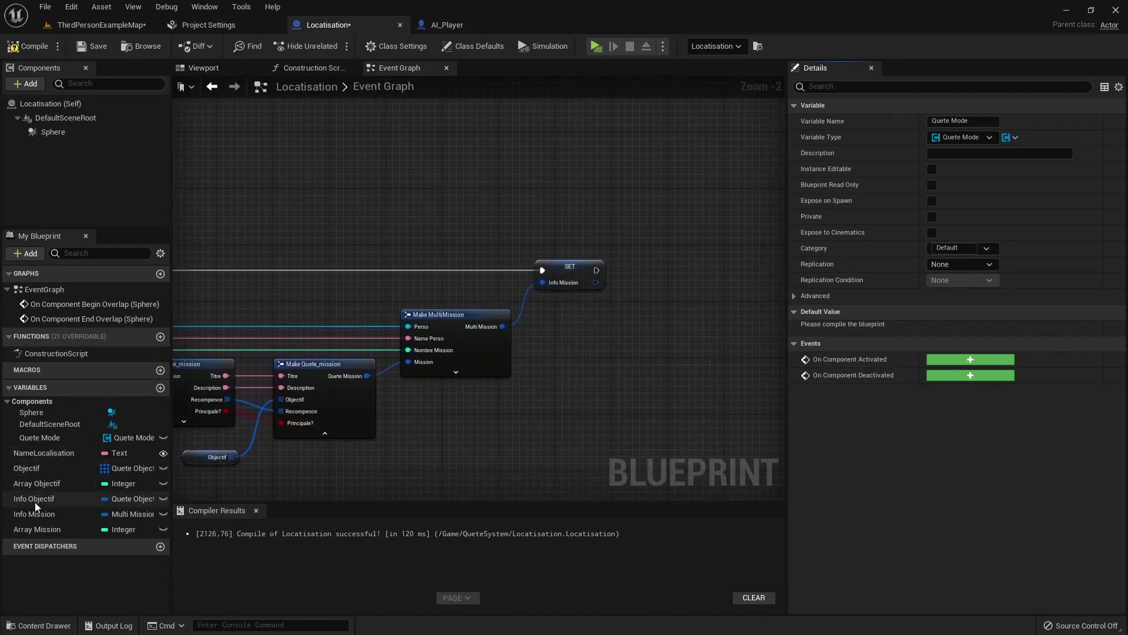
pyautogui.moveTo(38, 435); pyautogui.dragTo(270, 441)
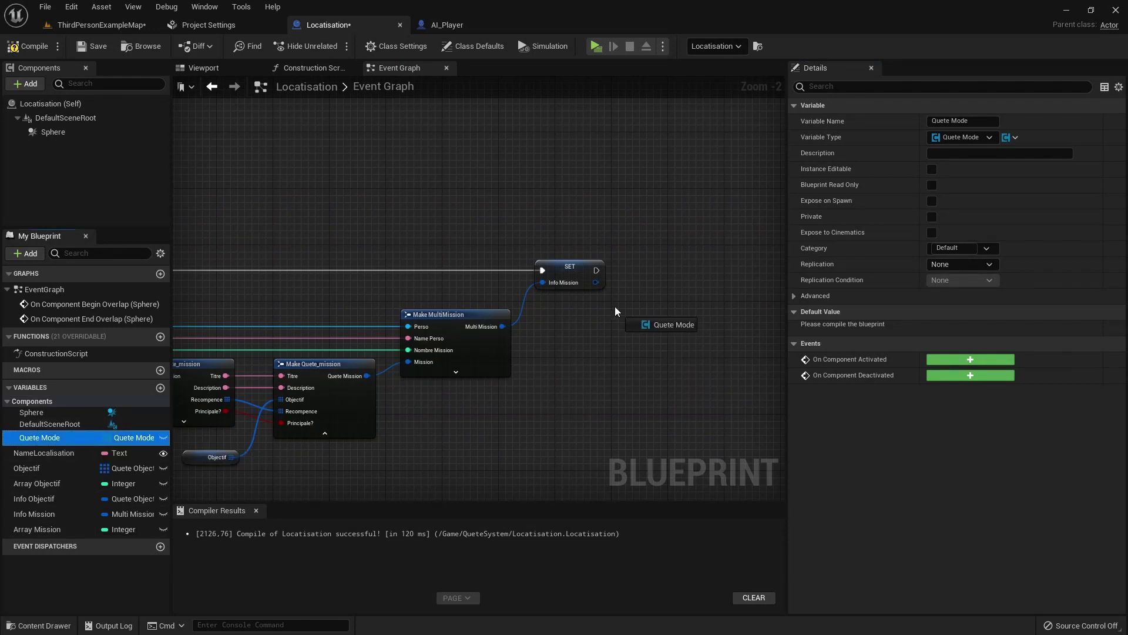
pyautogui.moveTo(570, 300)
pyautogui.mouseDown()
pyautogui.moveTo(538, 305)
pyautogui.moveTo(621, 316)
pyautogui.mouseUp()
pyautogui.click(564, 316)
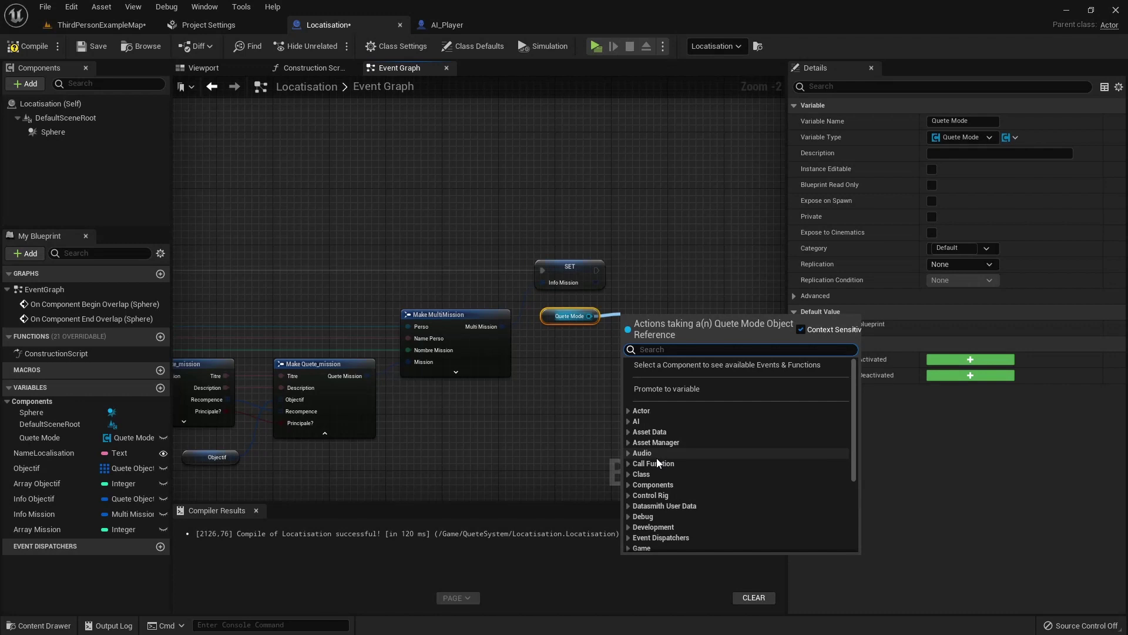
pyautogui.write('missi')
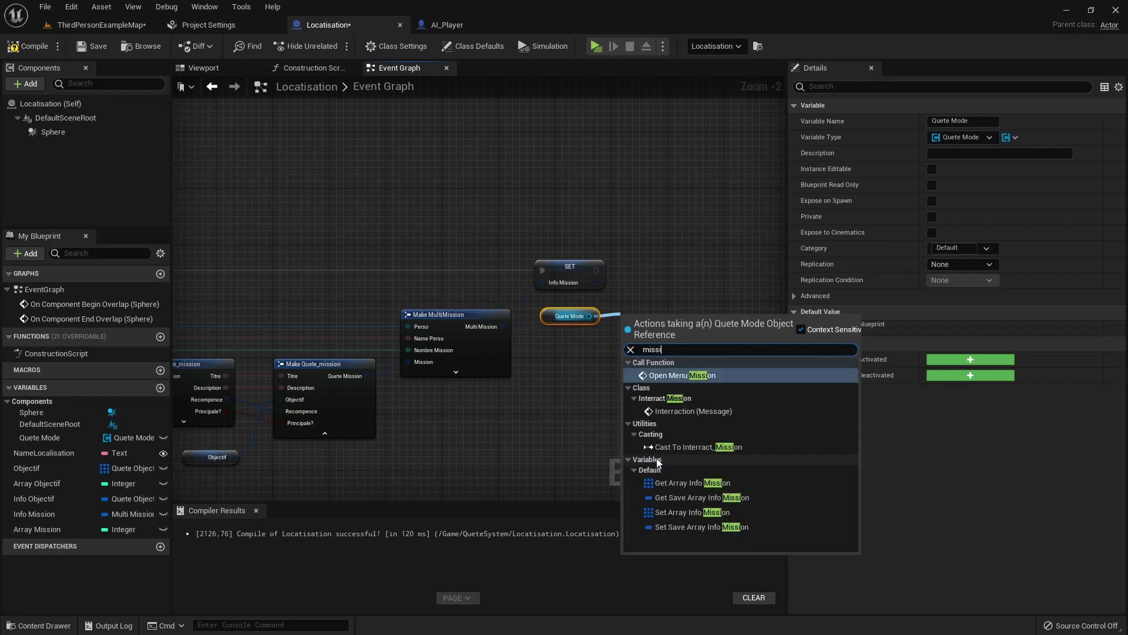
pyautogui.write('on')
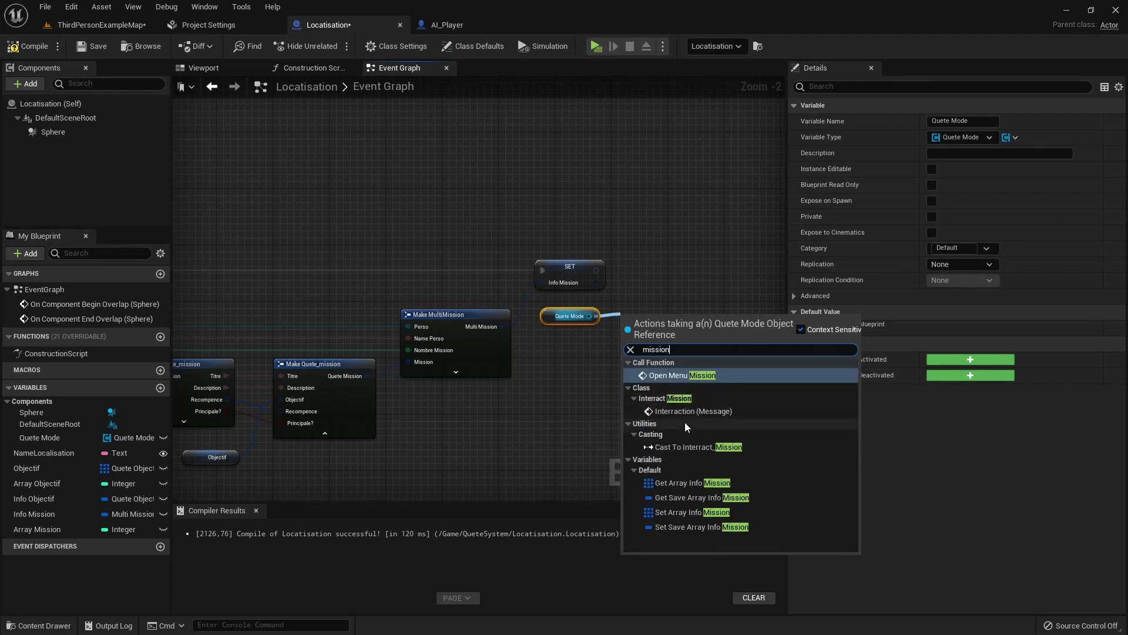
pyautogui.click(686, 484)
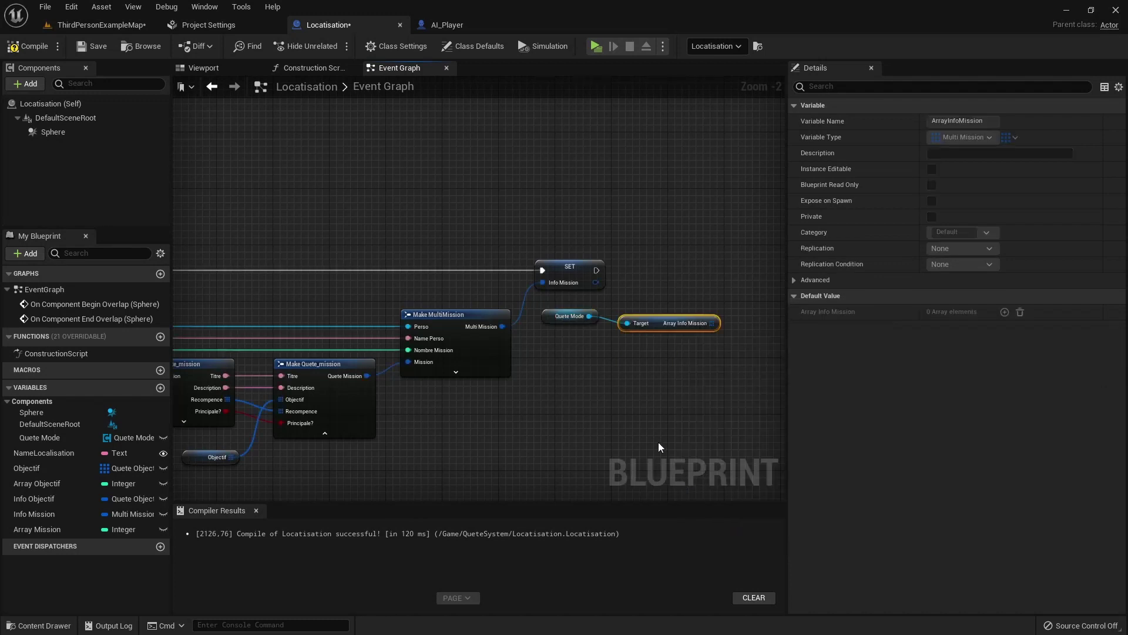
pyautogui.moveTo(657, 366); pyautogui.dragTo(630, 351, button='right')
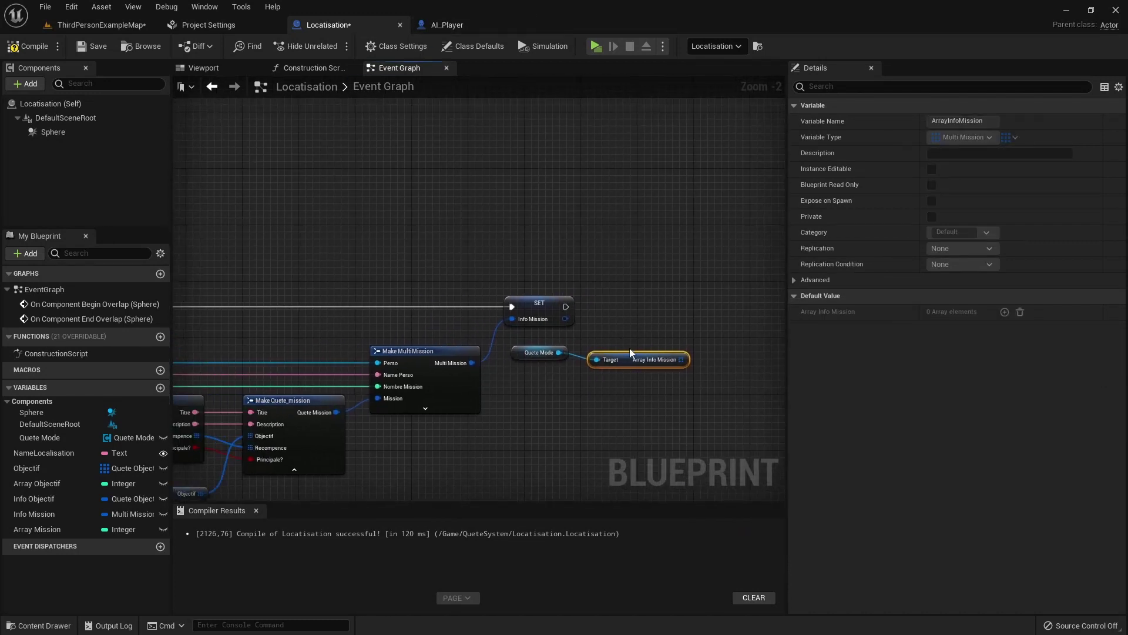
pyautogui.moveTo(675, 352); pyautogui.dragTo(712, 351)
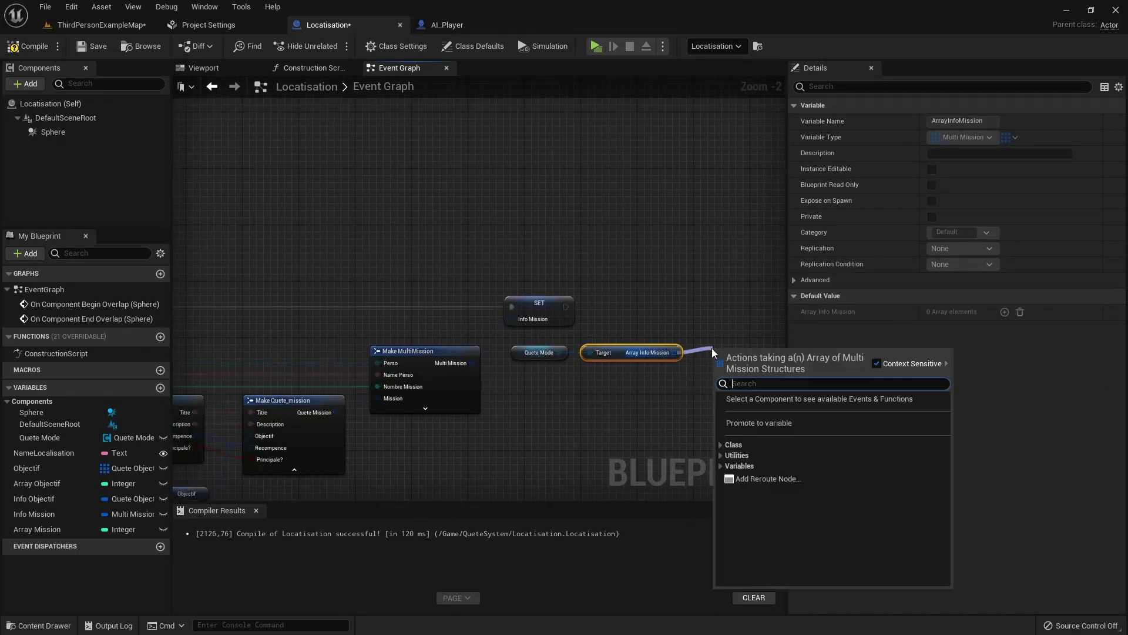
# Add a Set Array Elem on Array Info Mission after the Info Mission SET, indexed by Array Mission.
pyautogui.write('get')
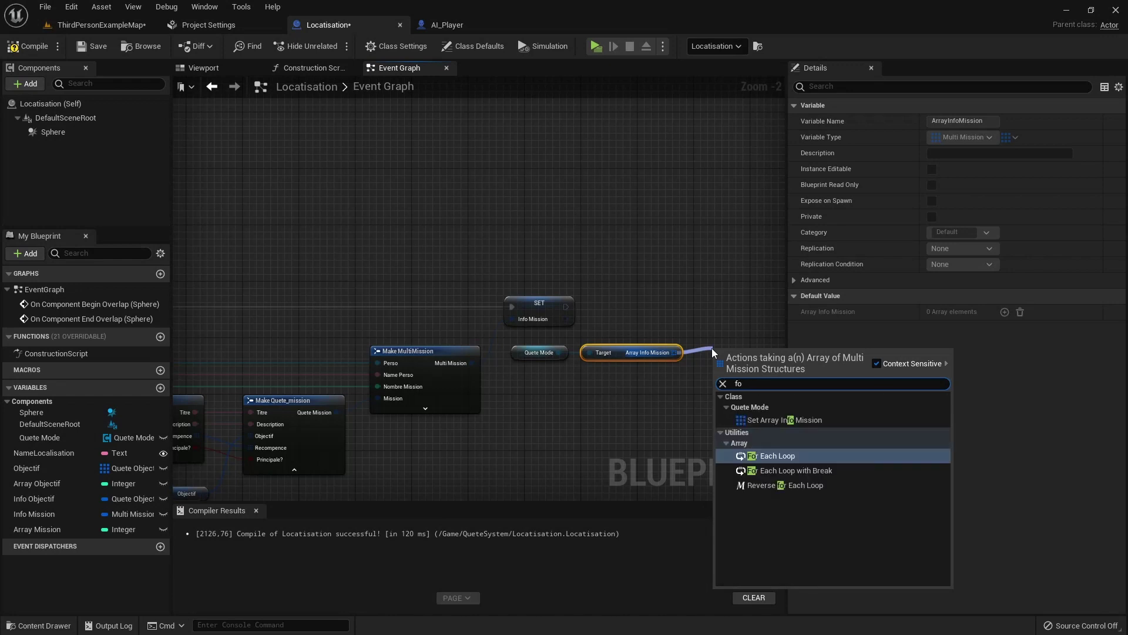
pyautogui.press('BackSpace')
pyautogui.press('BackSpace')
pyautogui.press('BackSpace')
pyautogui.write('set')
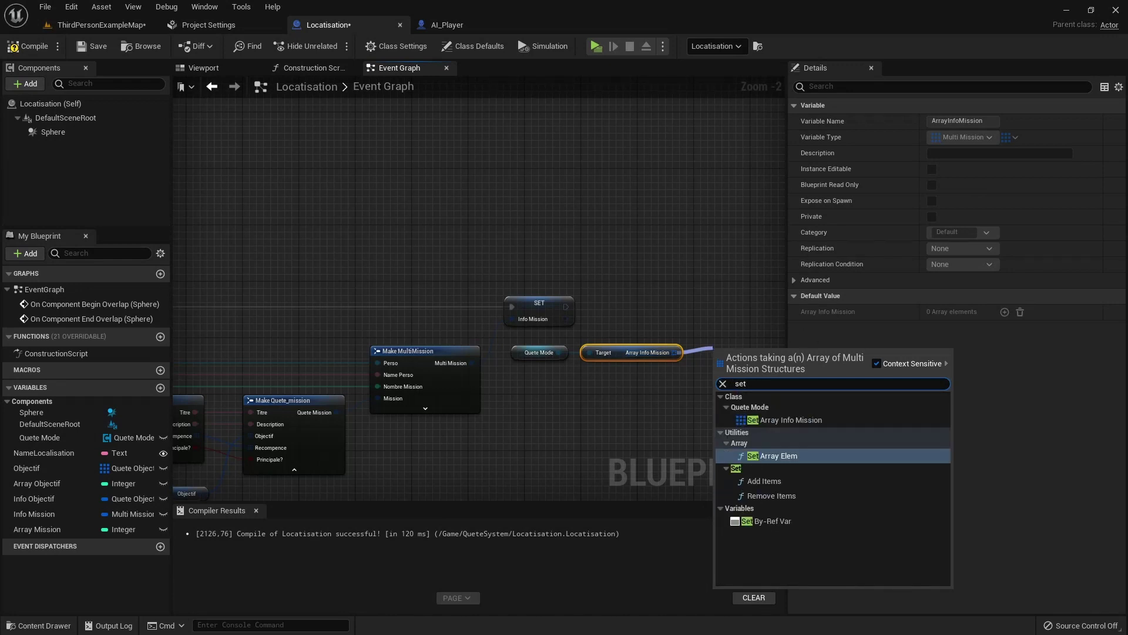
pyautogui.click(785, 456)
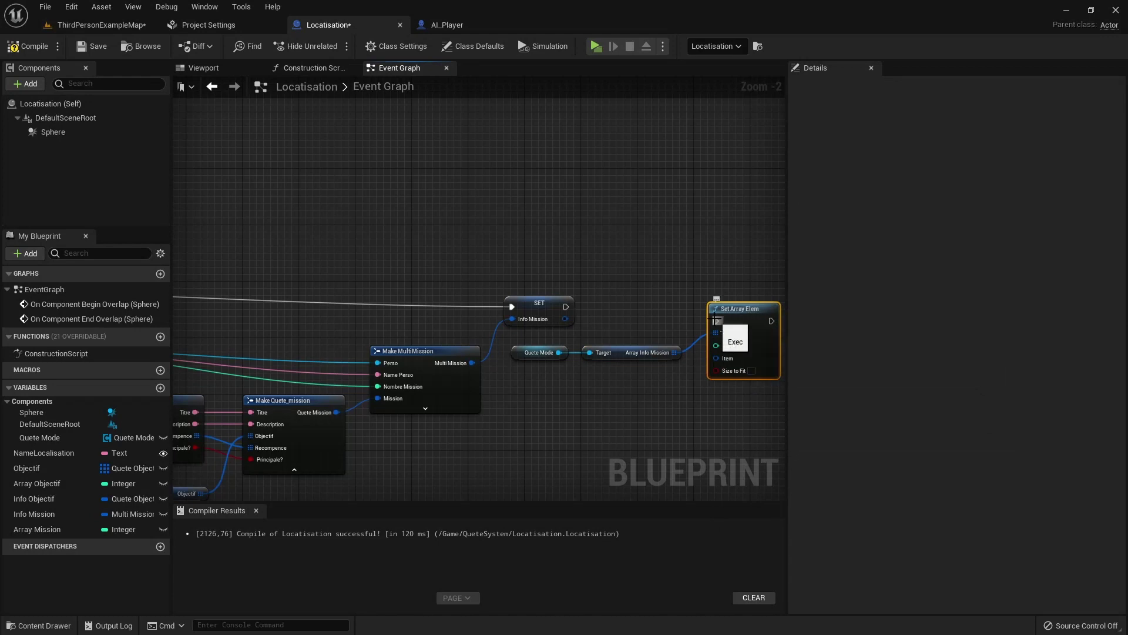
pyautogui.moveTo(715, 321)
pyautogui.mouseDown()
pyautogui.moveTo(565, 310)
pyautogui.moveTo(720, 305)
pyautogui.mouseUp()
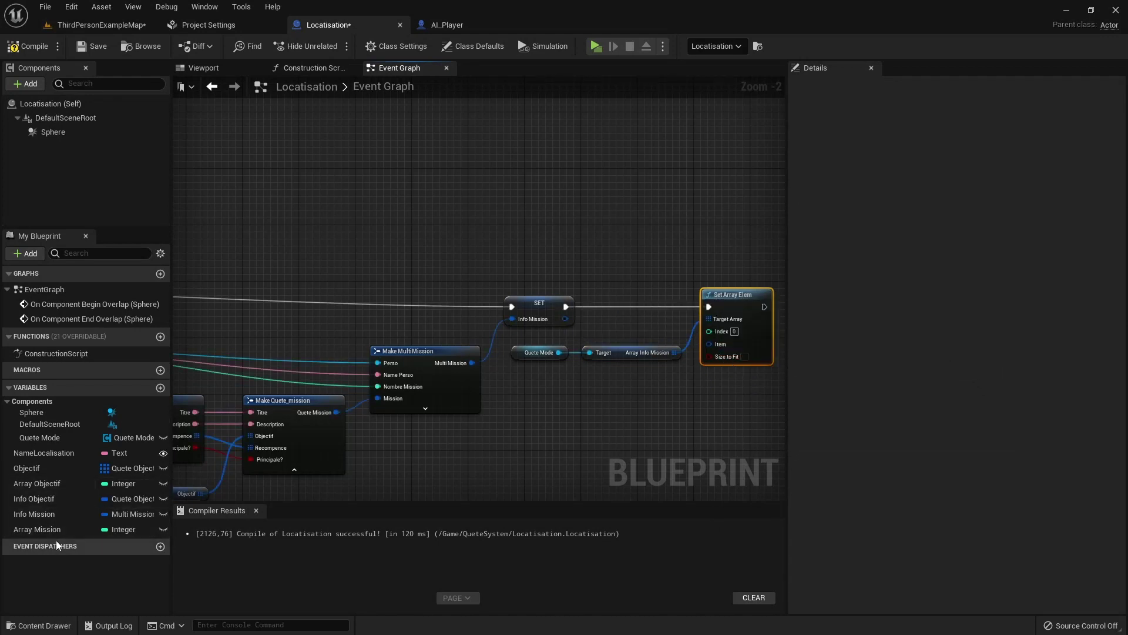
pyautogui.moveTo(48, 532); pyautogui.dragTo(720, 332)
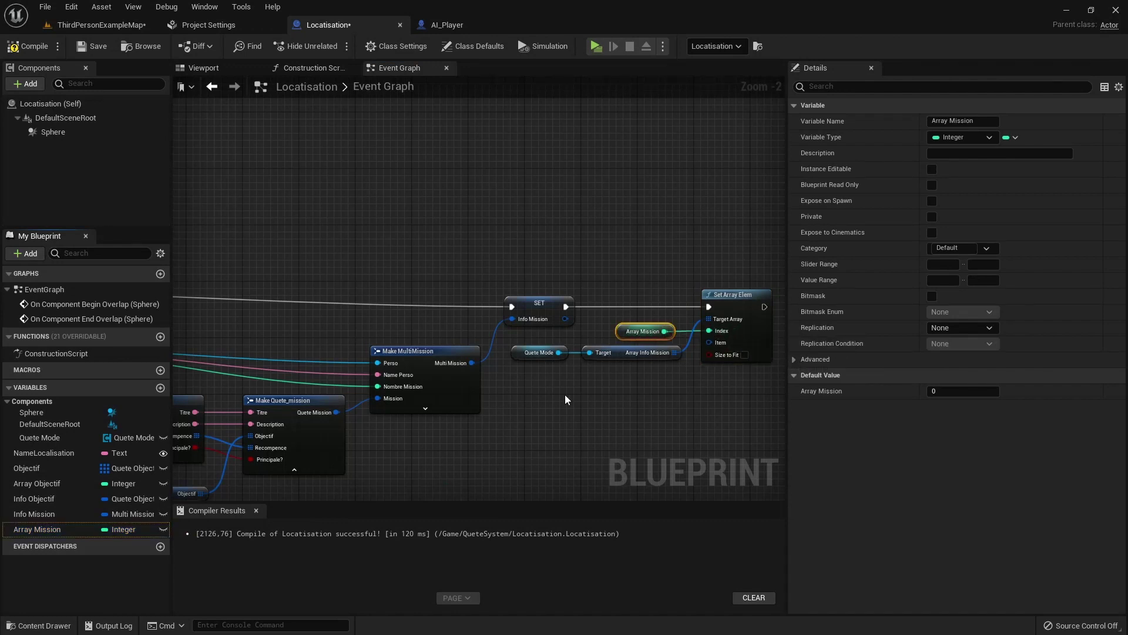
# Add an Info Mission getter next to Set Array Elem to supply its Item.
pyautogui.moveTo(565, 399); pyautogui.dragTo(255, 305, button='right')
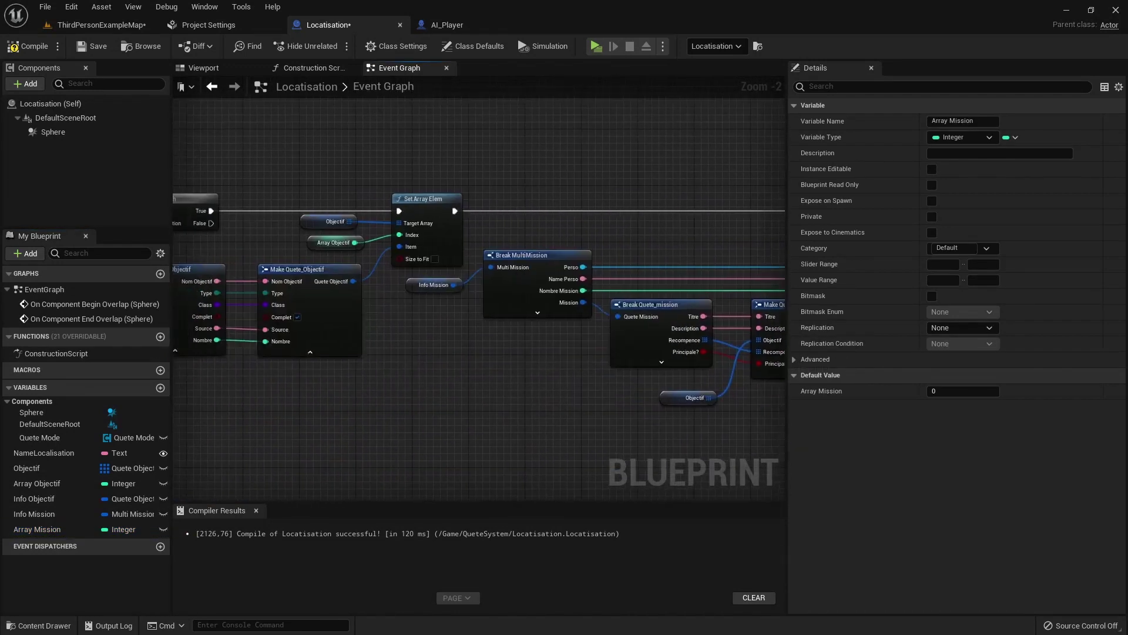
pyautogui.moveTo(758, 329); pyautogui.dragTo(175, 322, button='right')
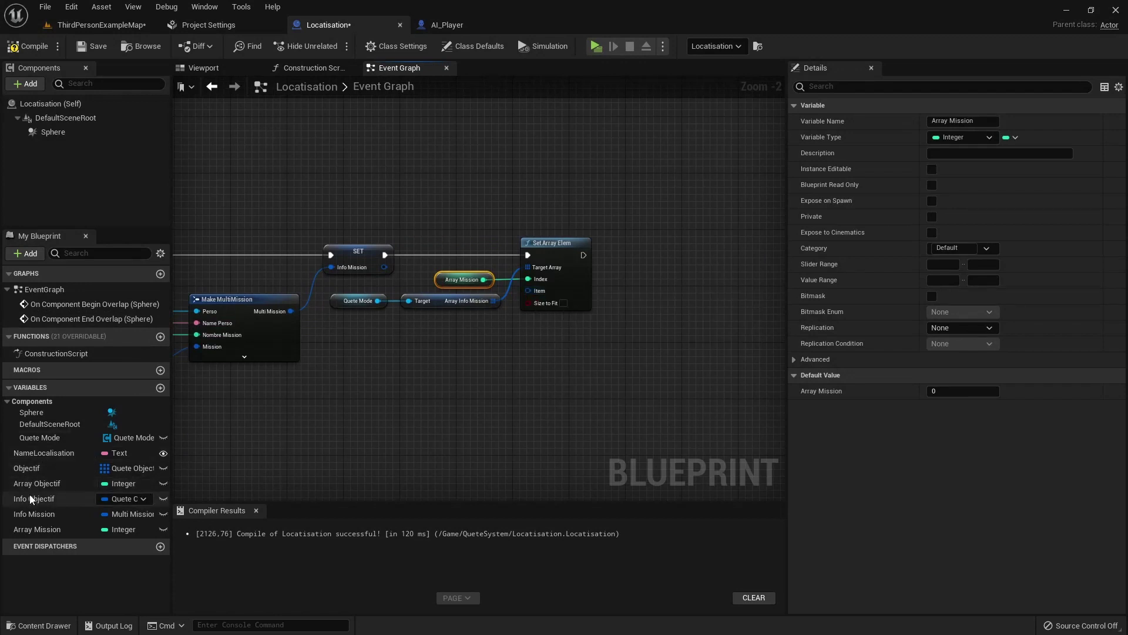
pyautogui.click(42, 515)
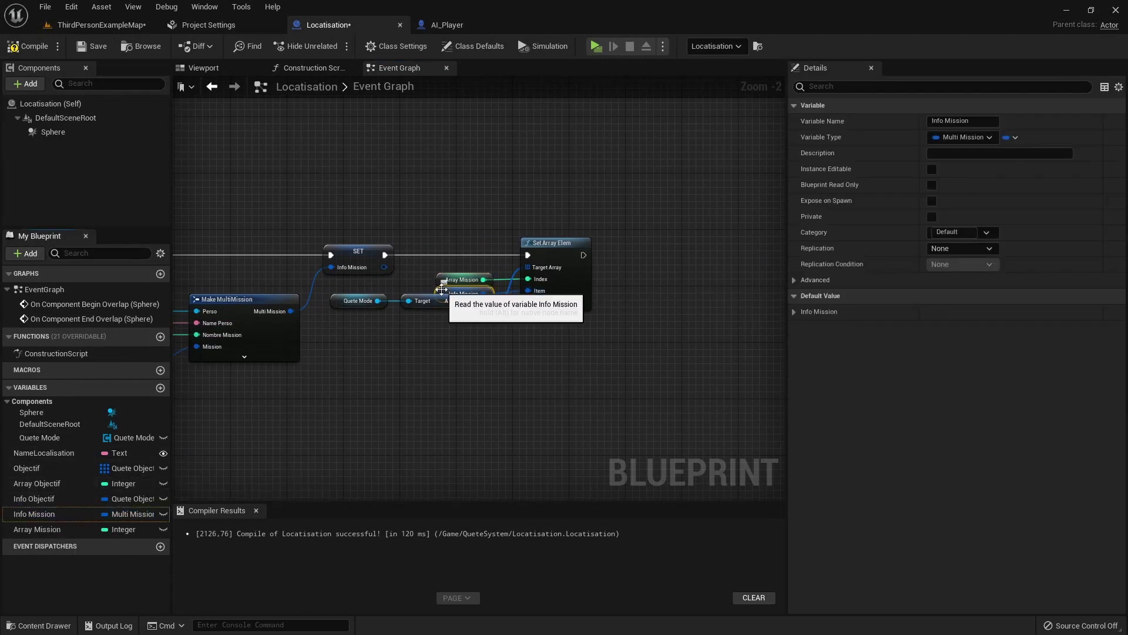
pyautogui.keyDown('ctrl'); pyautogui.moveTo(42, 515); pyautogui.dragTo(455, 324); pyautogui.keyUp('ctrl')
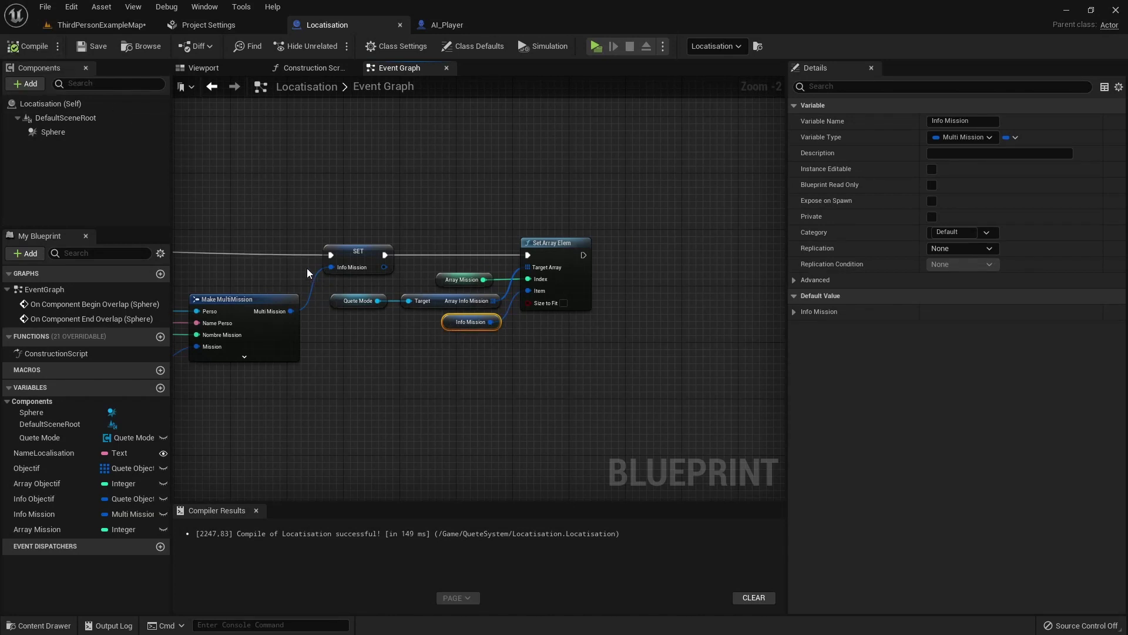
pyautogui.moveTo(307, 268); pyautogui.dragTo(410, 222, button='right')
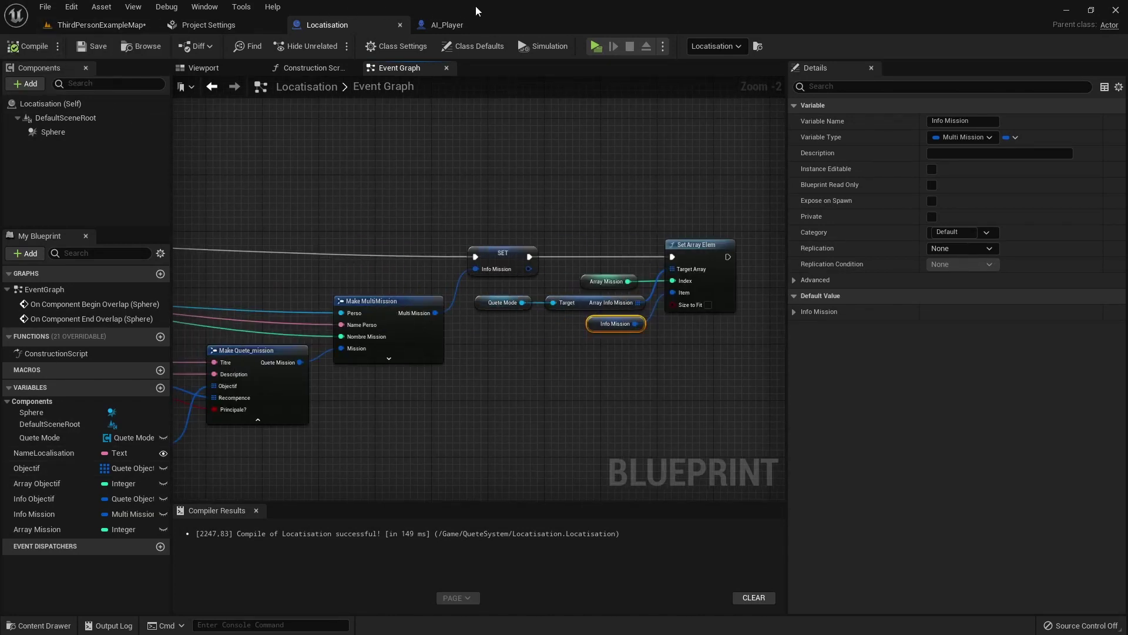
# In ThirdPersonExampleMap, set the Locatisation actor's Name Localisation to Chaise.
pyautogui.click(100, 25)
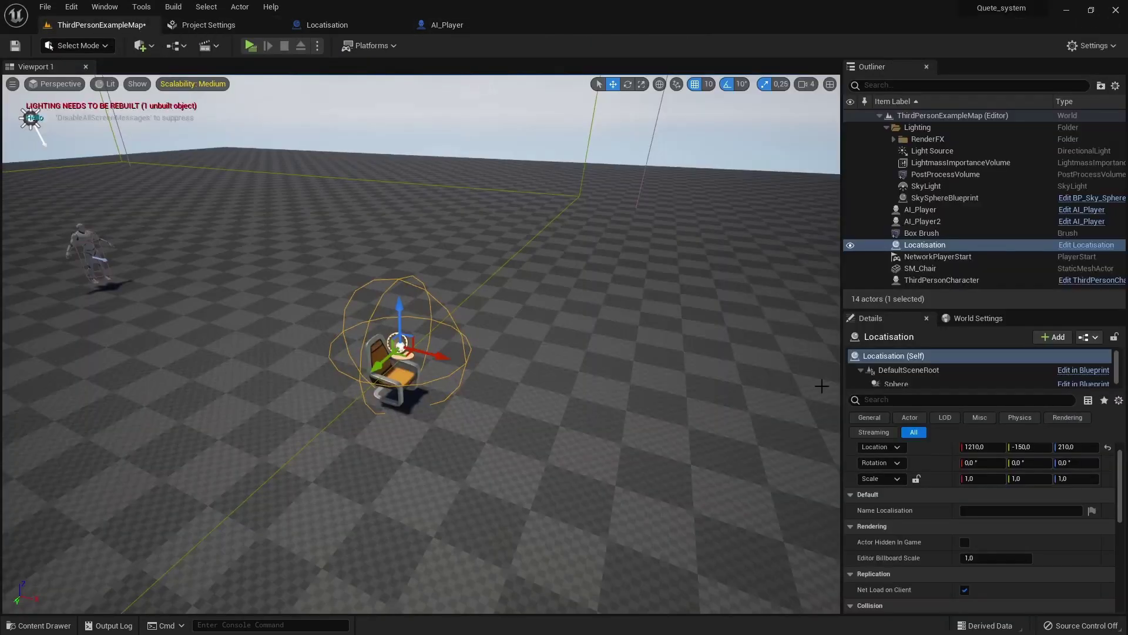
pyautogui.scroll(-3, 961, 529)
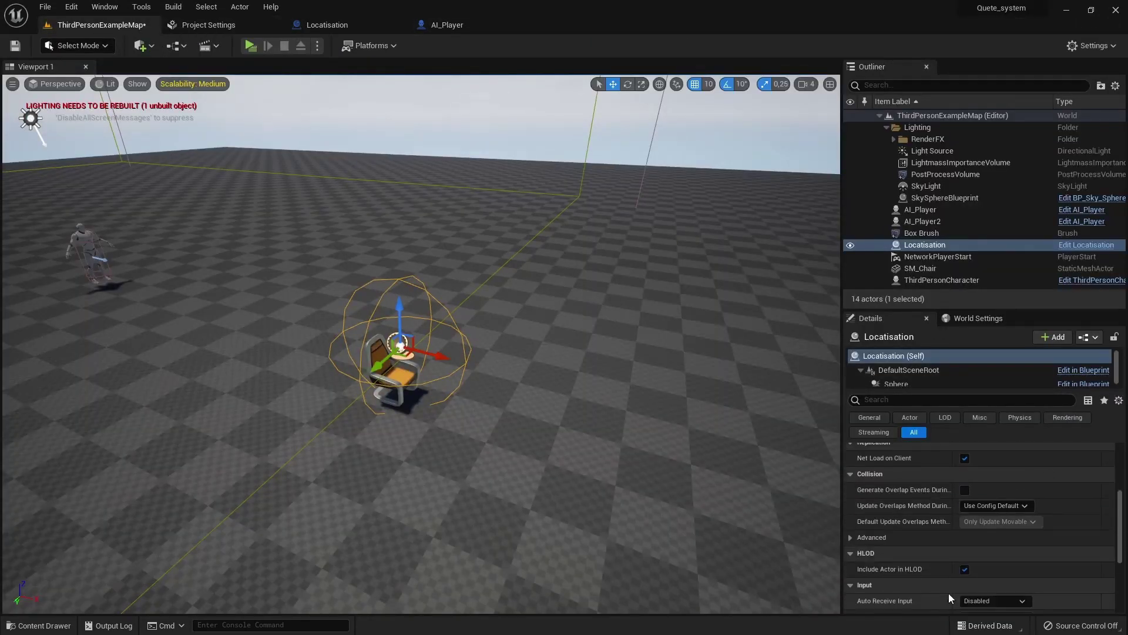
pyautogui.click(964, 533)
pyautogui.scroll(2, 964, 529)
pyautogui.write('Chaise')
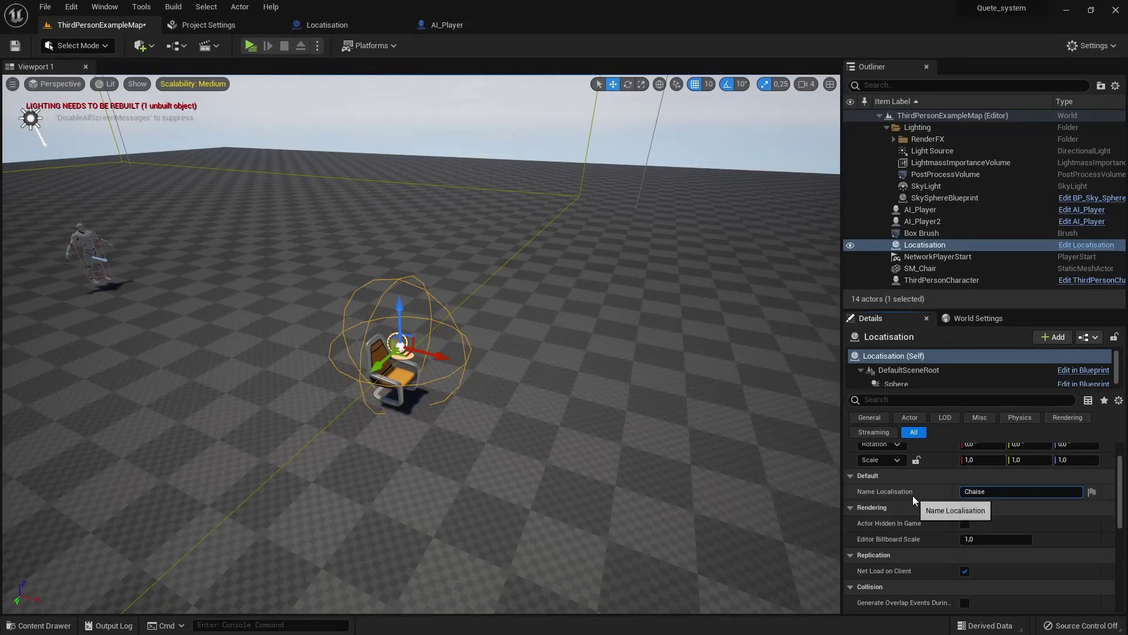
pyautogui.press('Return')
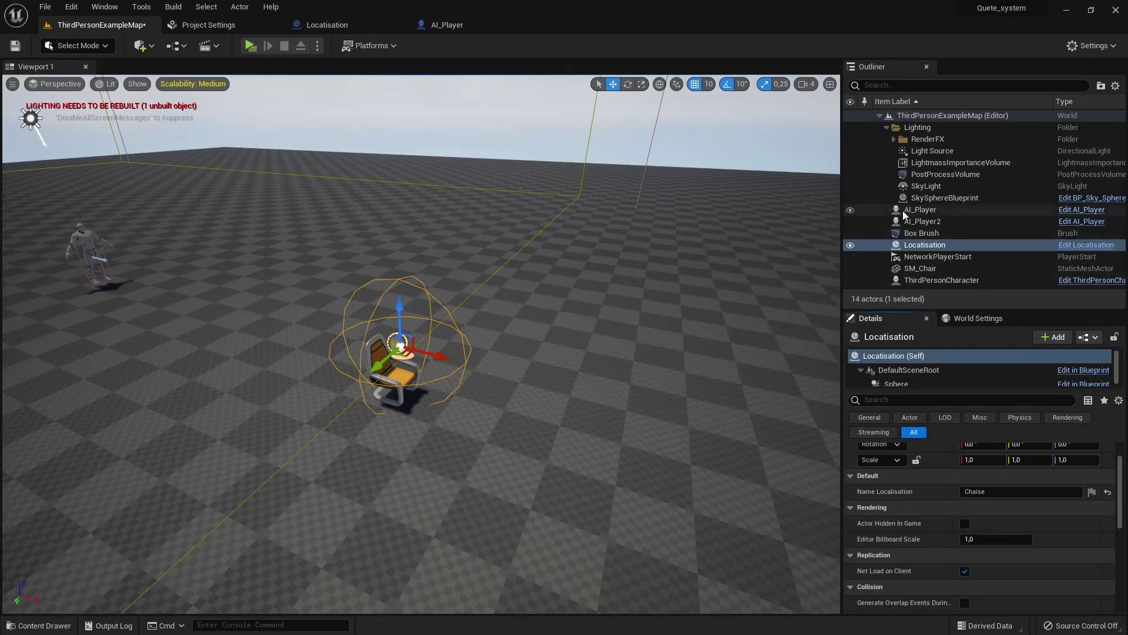
pyautogui.moveTo(635, 250); pyautogui.dragTo(636, 250, button='right')
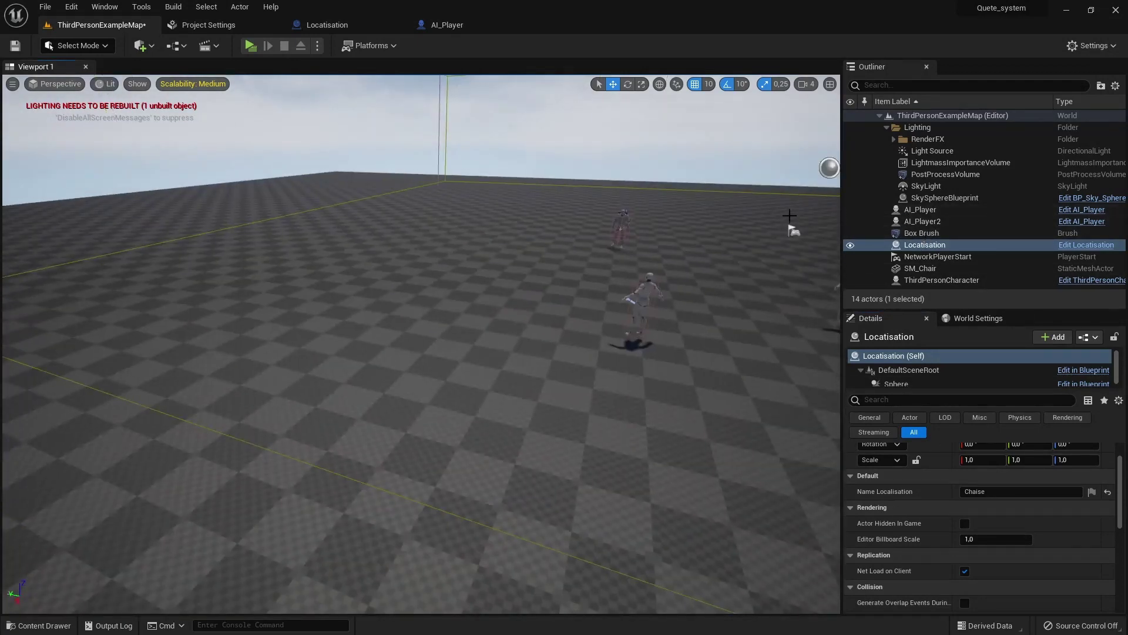
pyautogui.click(38, 624)
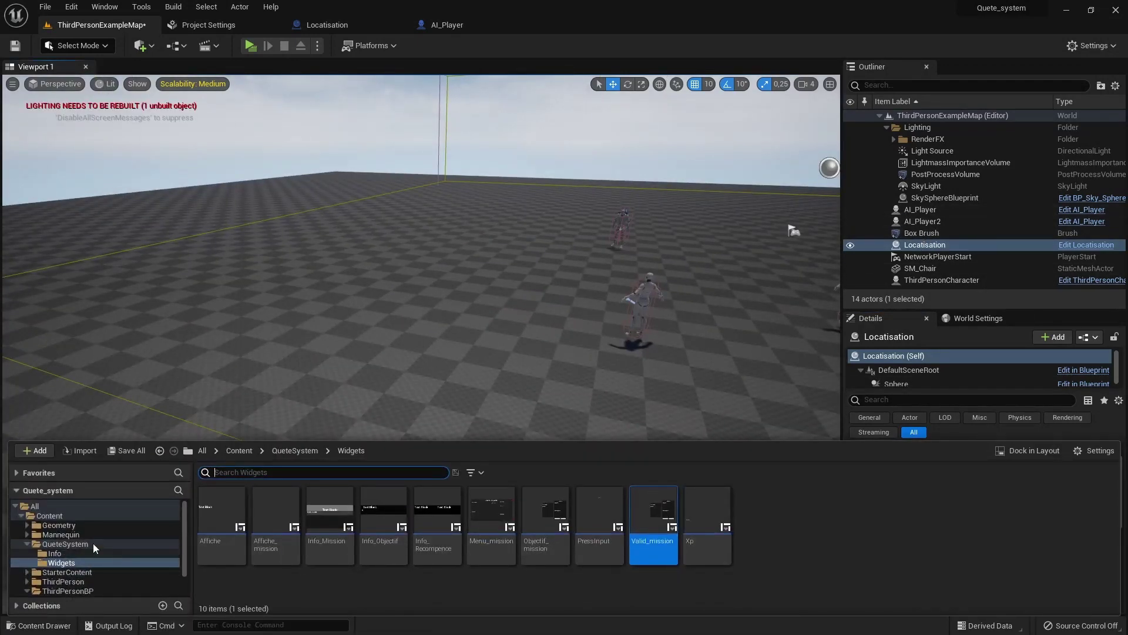
# Open the Laura quest data table from QueteSystem > Info.
pyautogui.click(294, 450)
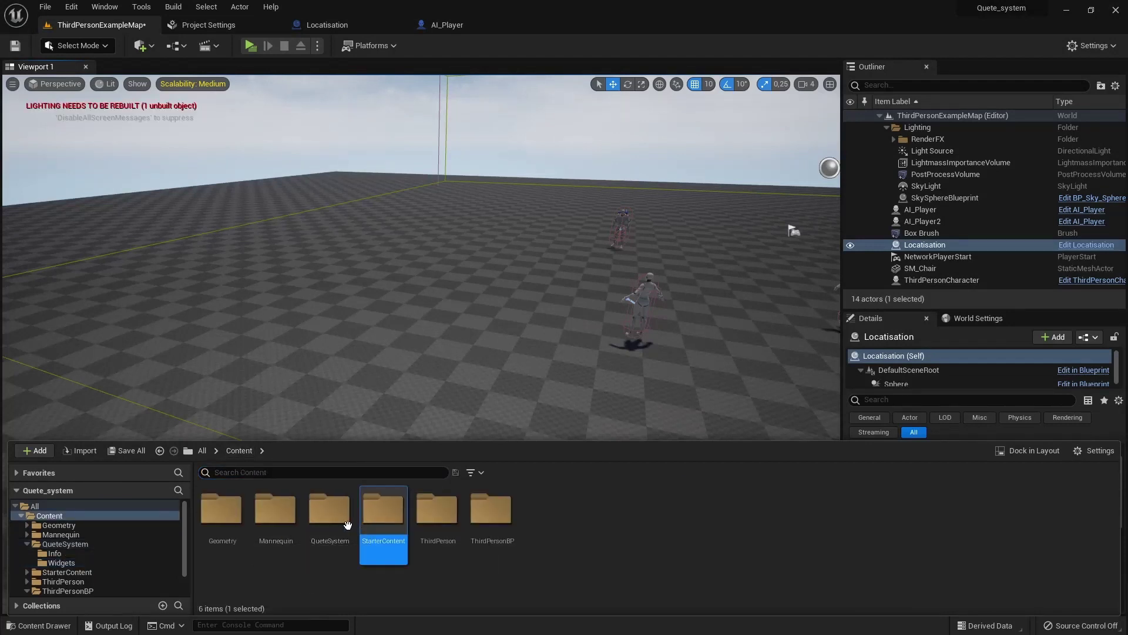
pyautogui.doubleClick(225, 517)
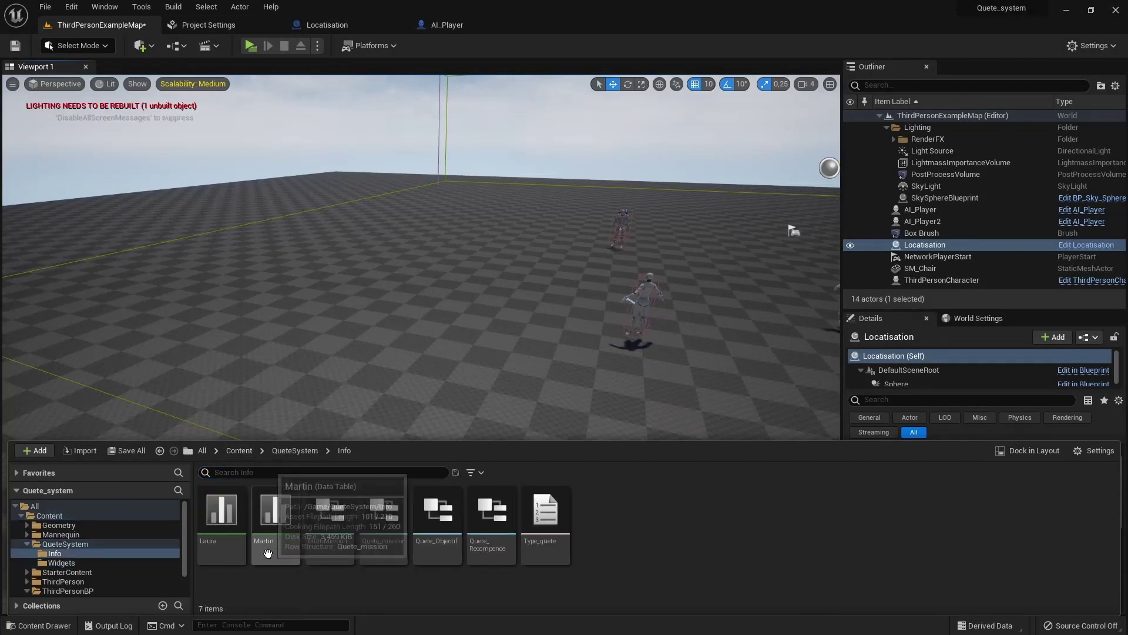
pyautogui.doubleClick(229, 541)
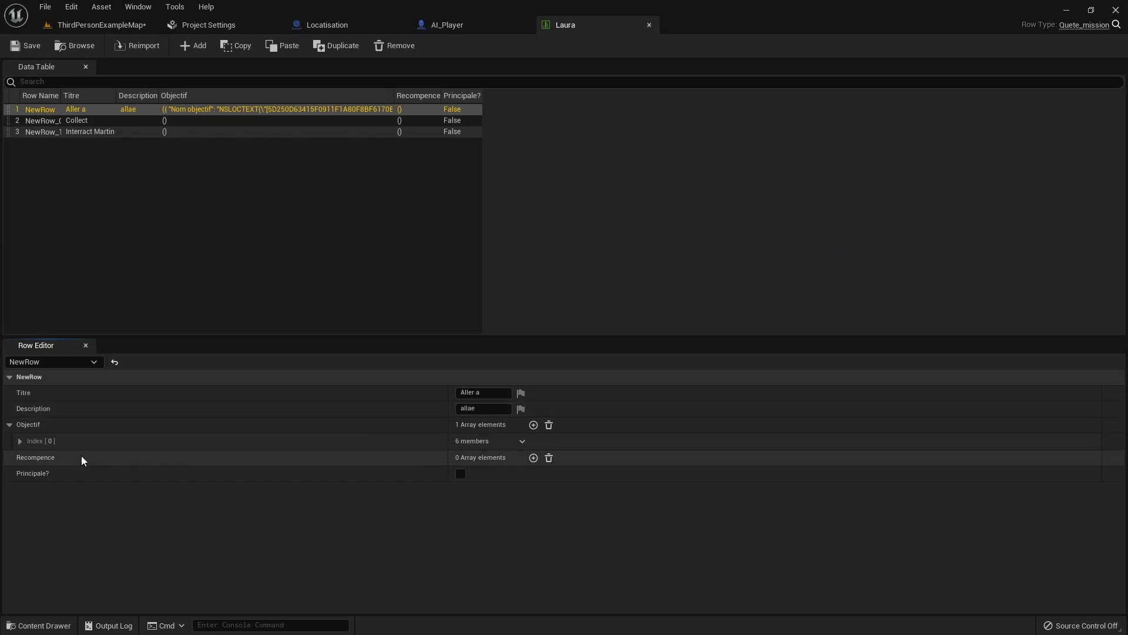
# Set Objectif Index[0]'s Type and Class to Localisation and edit its Source to Chaise.
pyautogui.click(19, 442)
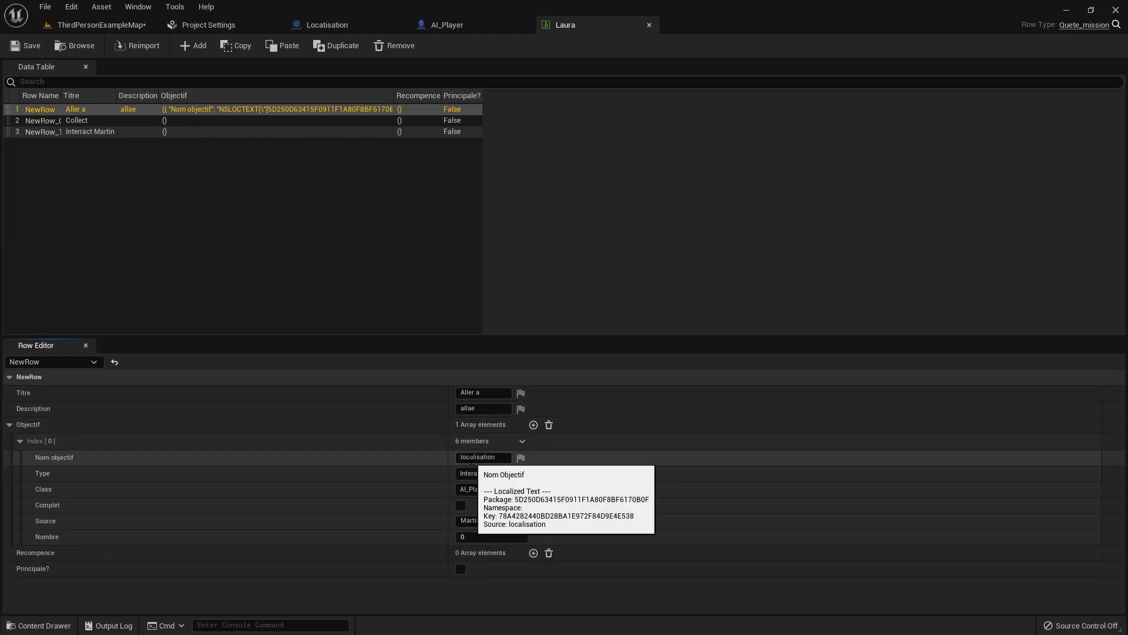
pyautogui.click(487, 473)
pyautogui.click(488, 495)
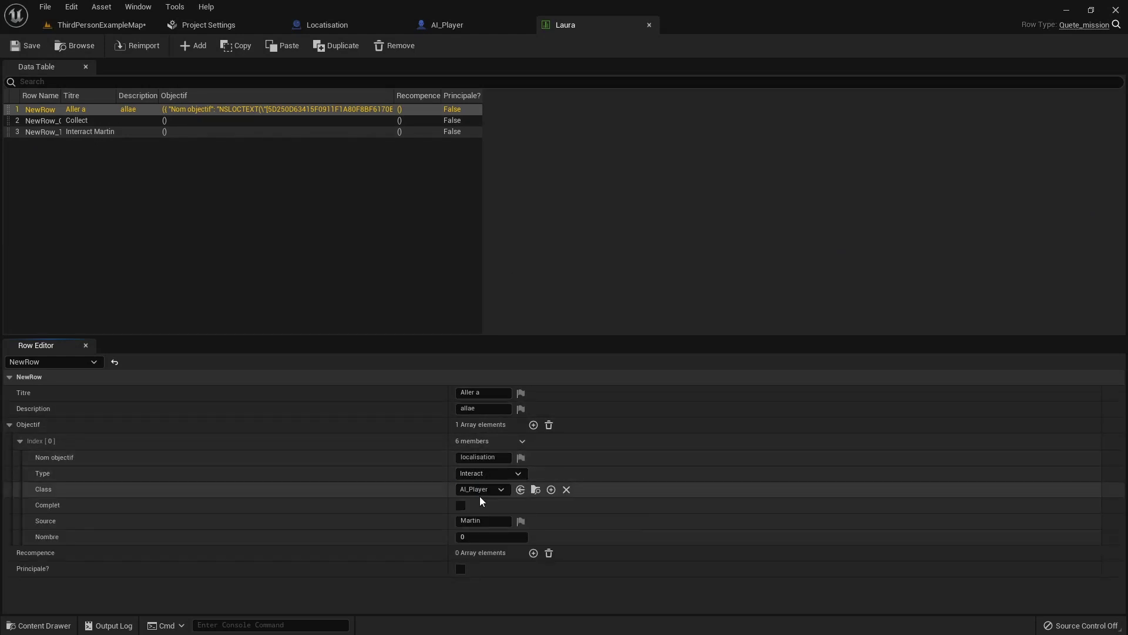
pyautogui.click(468, 473)
pyautogui.click(475, 507)
pyautogui.click(474, 490)
pyautogui.write('lo')
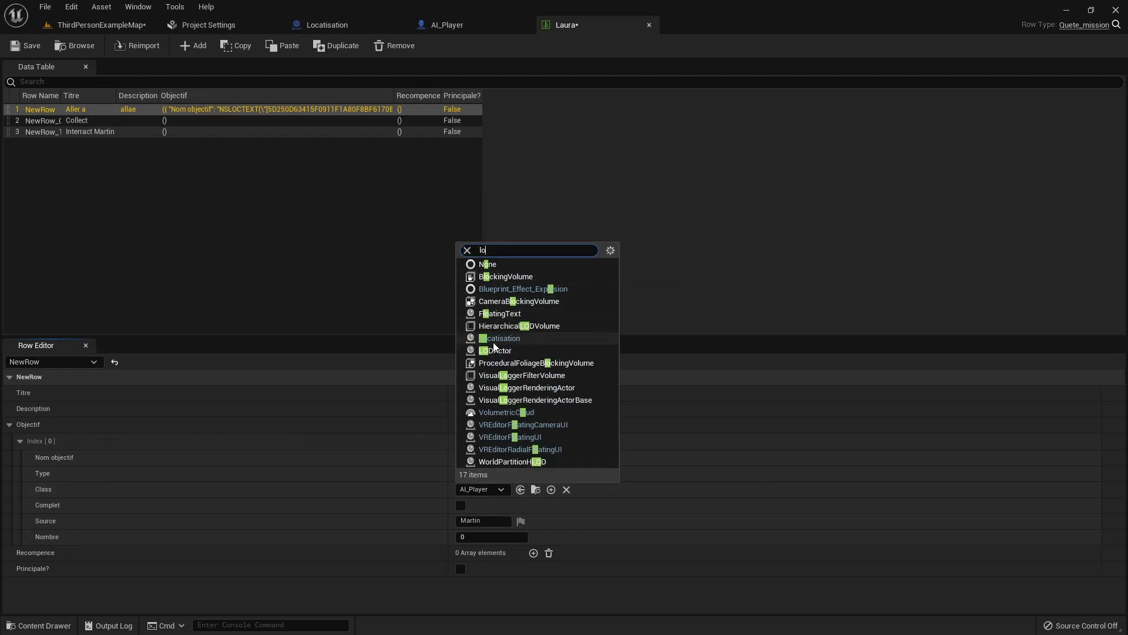
pyautogui.click(494, 340)
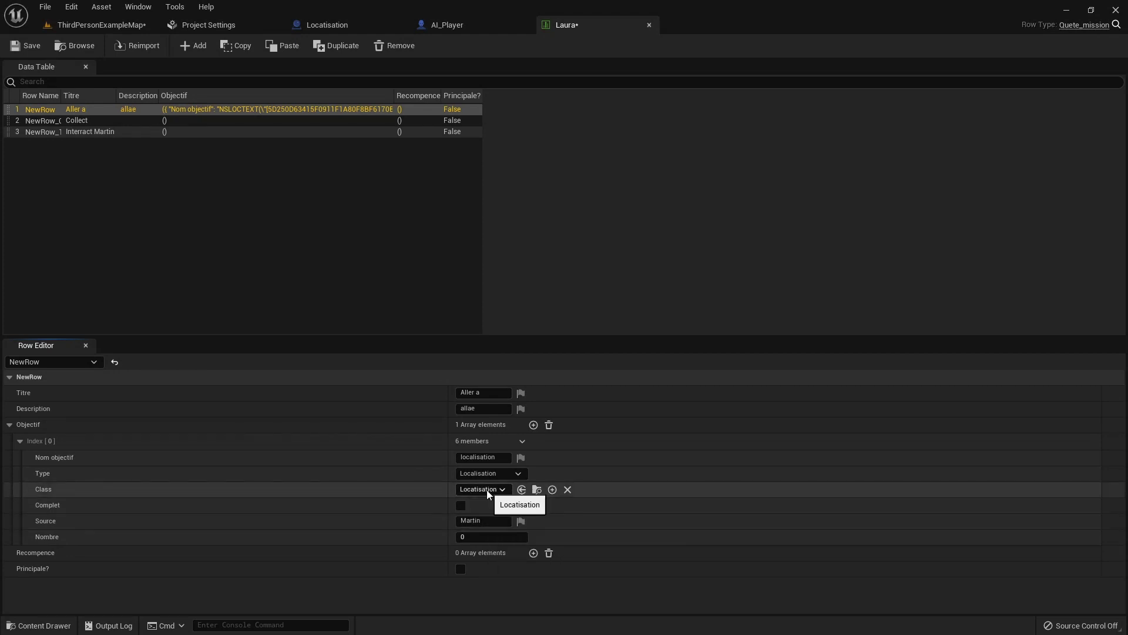
pyautogui.click(479, 521)
pyautogui.write('Chaise')
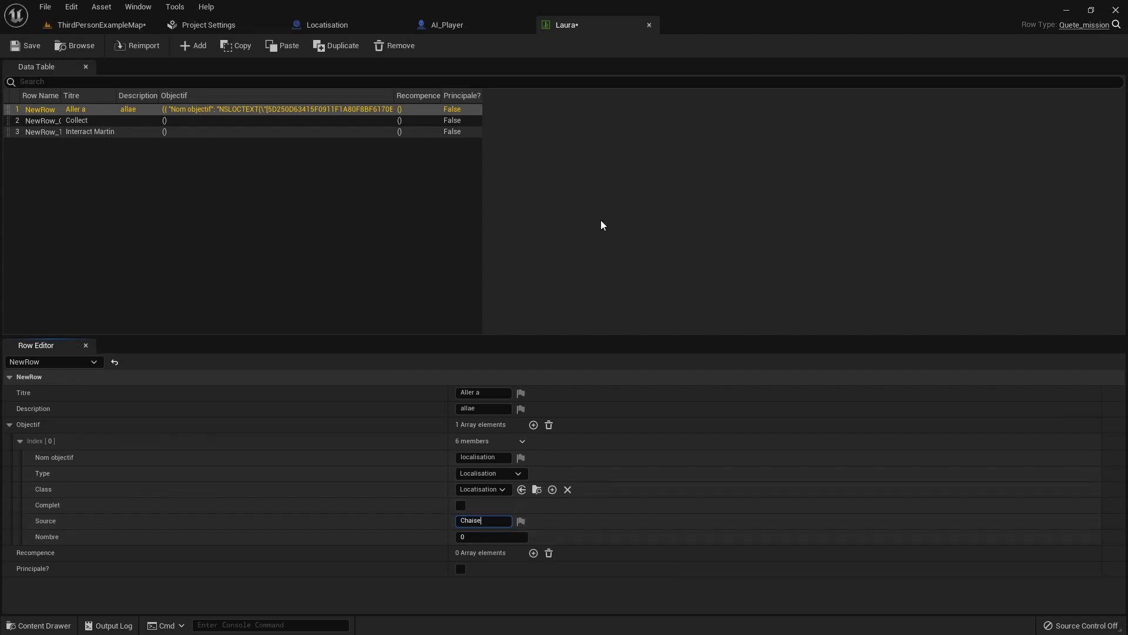
# Add a Print String after Set Array Elem, view its source code, then delete it.
pyautogui.click(305, 30)
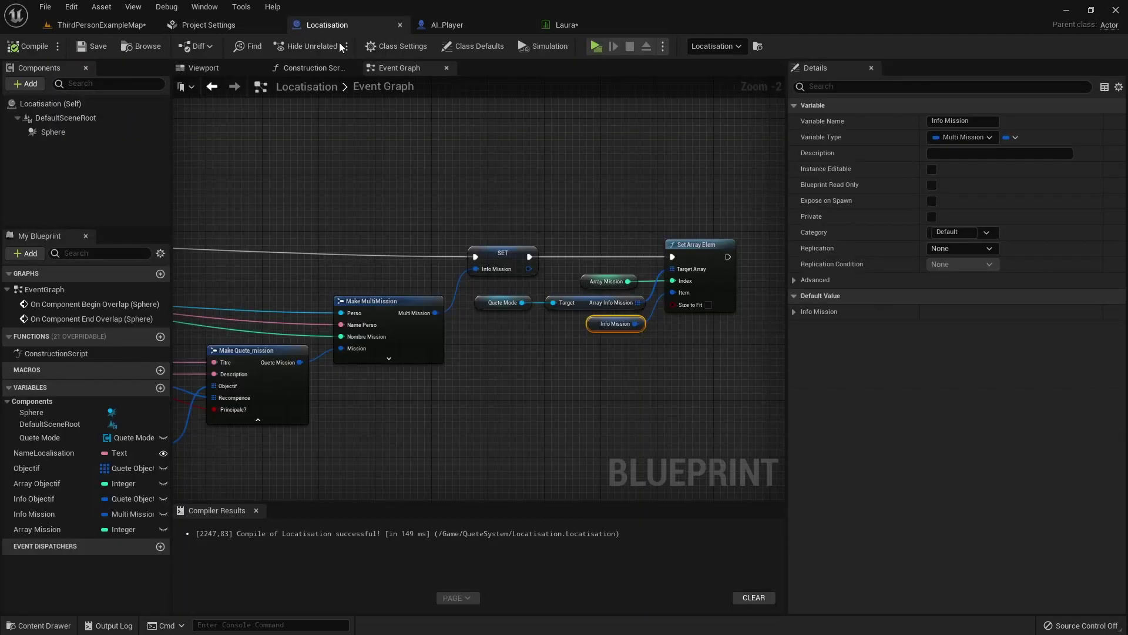
pyautogui.moveTo(592, 256); pyautogui.dragTo(620, 259)
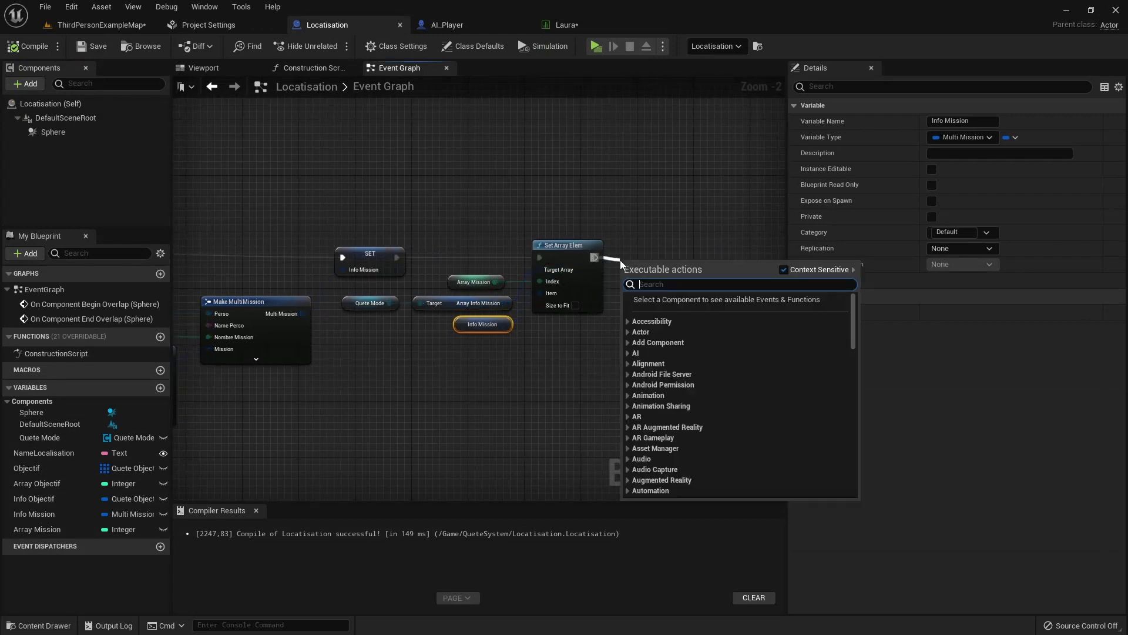
pyautogui.write('p')
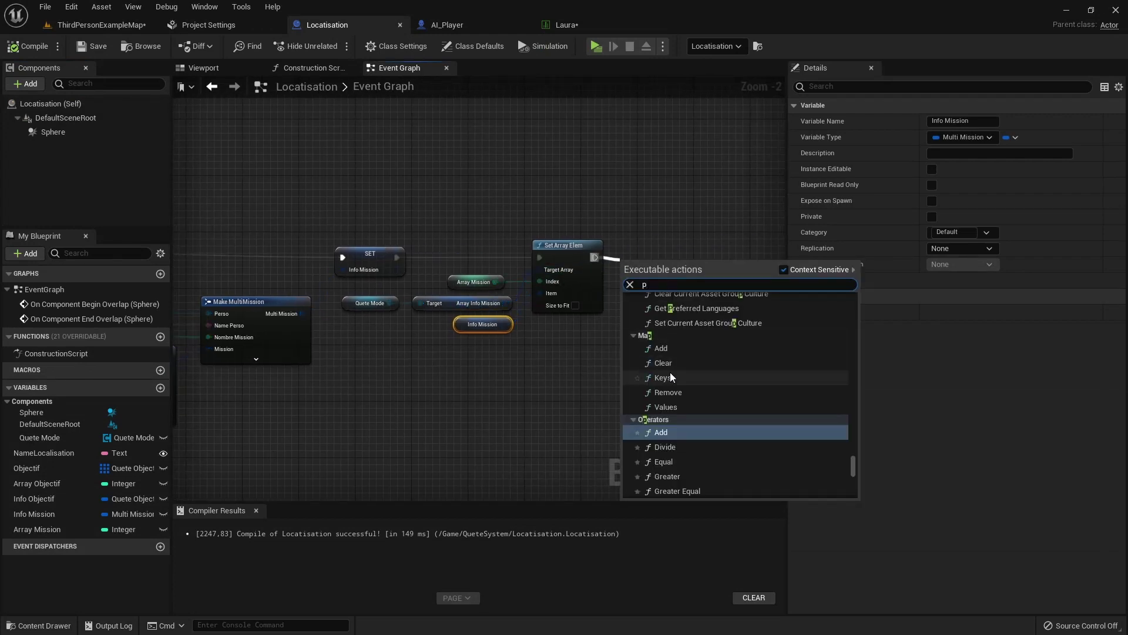
pyautogui.write('rin')
pyautogui.click(681, 348)
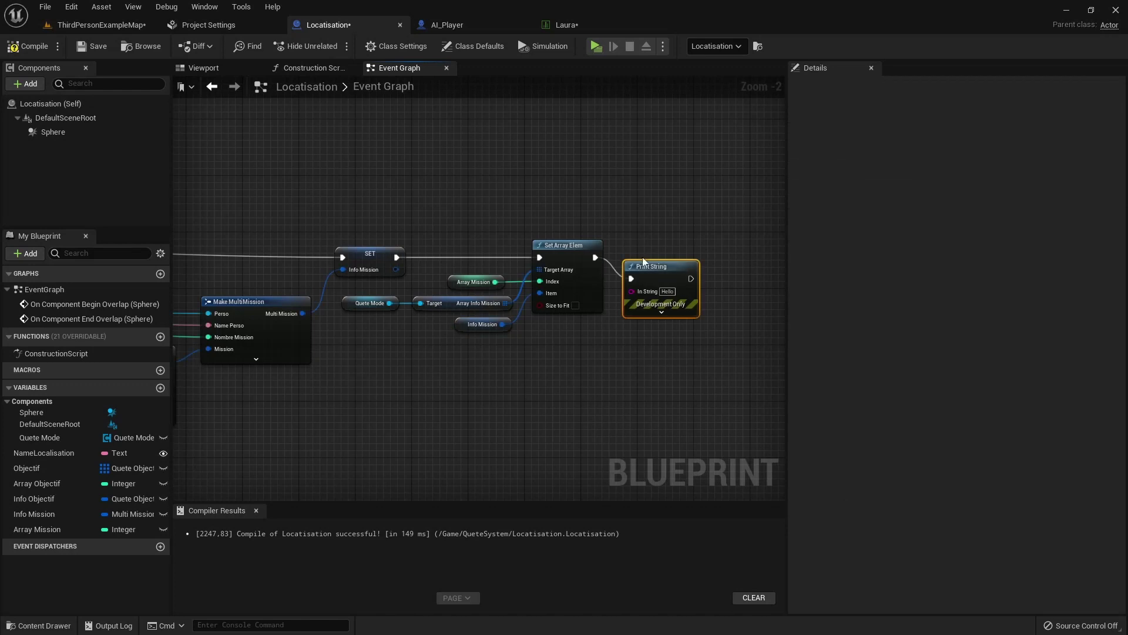
pyautogui.doubleClick(670, 290)
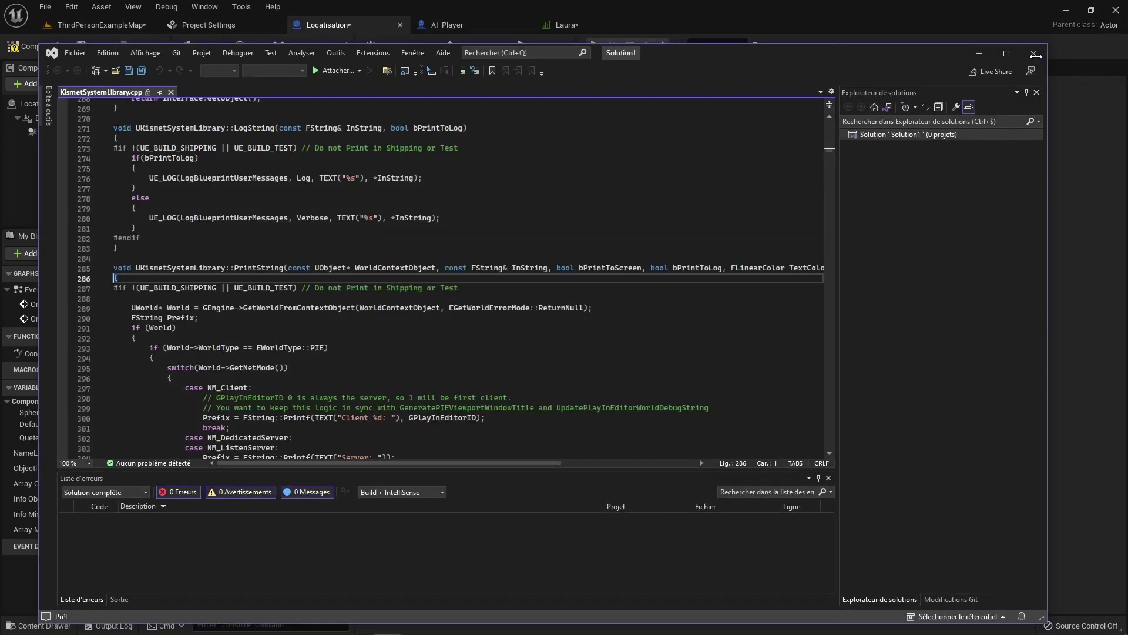
pyautogui.click(1035, 54)
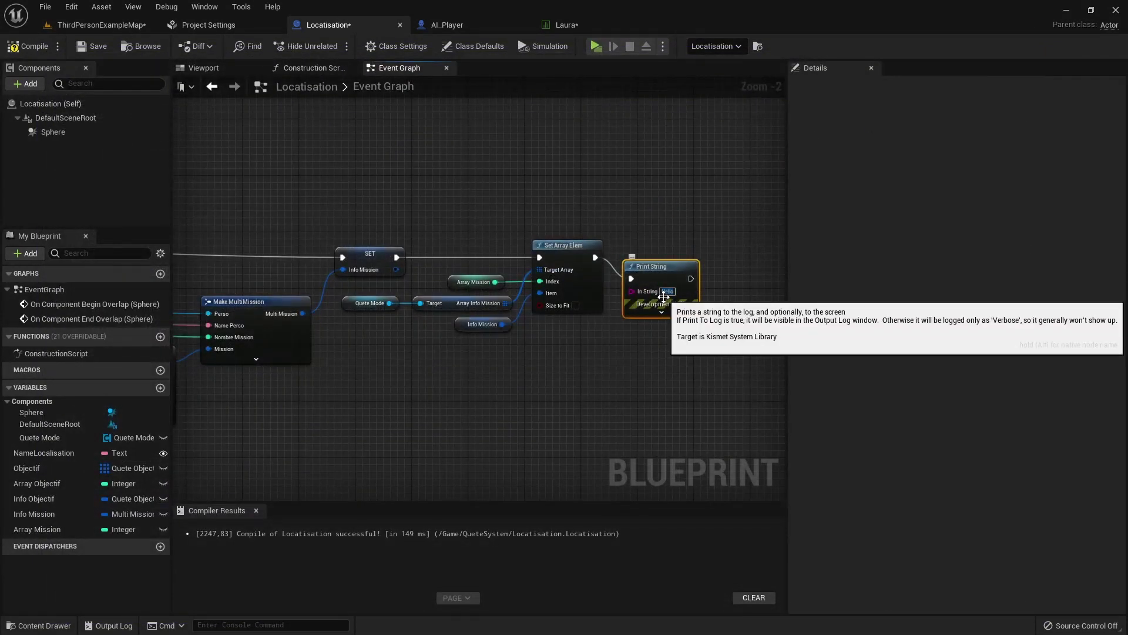
pyautogui.press('Delete')
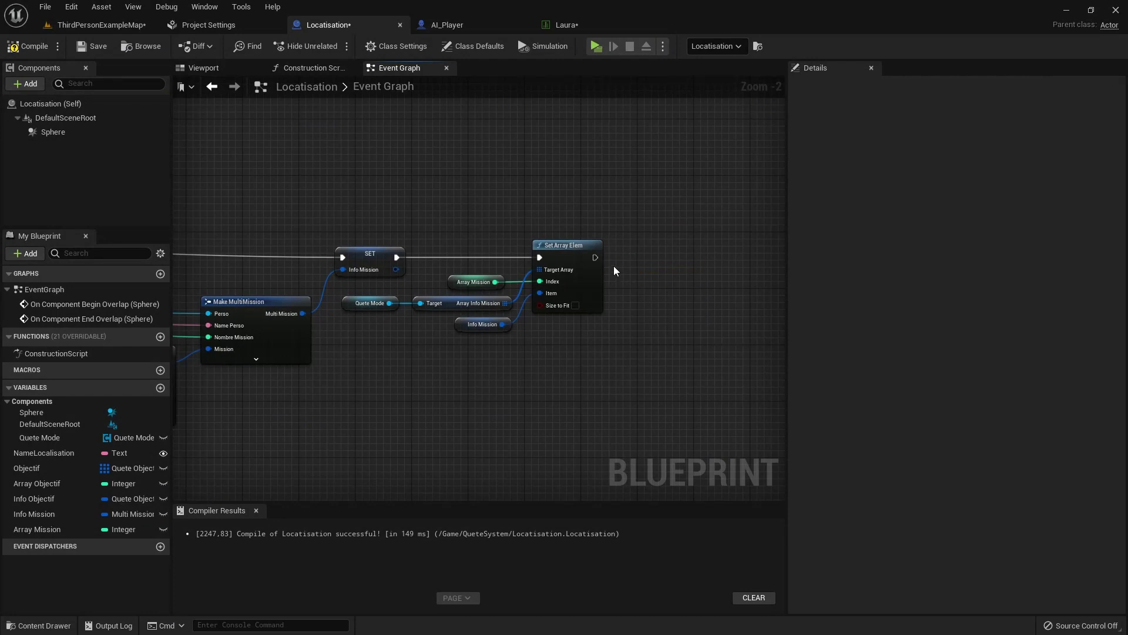
# Add a new Print String after Set Array Elem with In String set to 'yes'.
pyautogui.moveTo(594, 257); pyautogui.dragTo(642, 252)
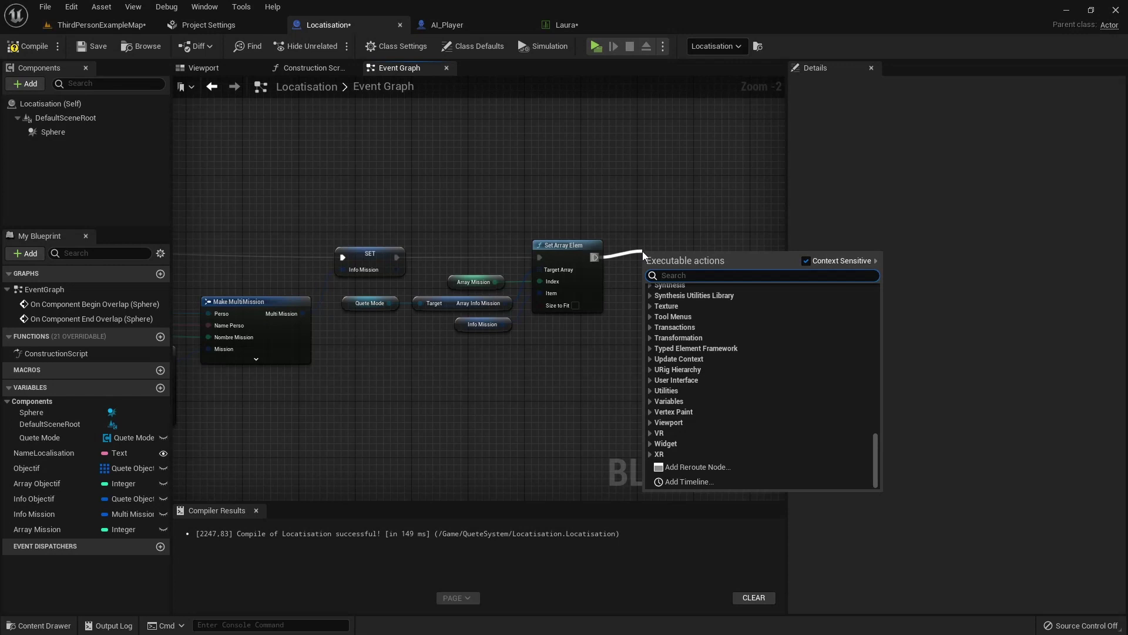
pyautogui.write('prin')
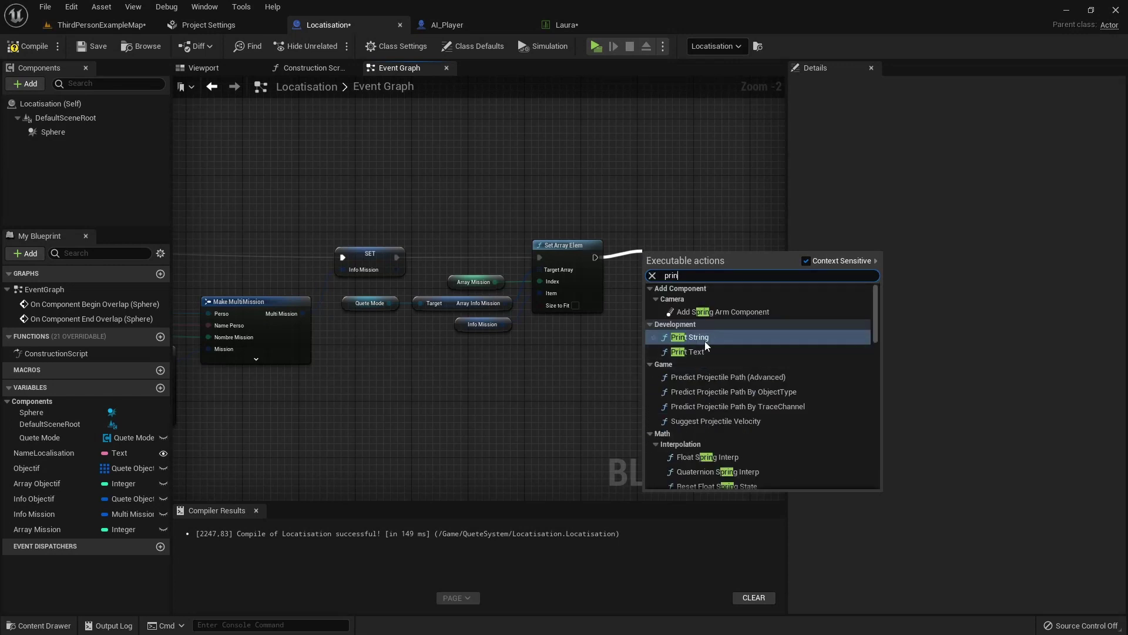
pyautogui.click(705, 342)
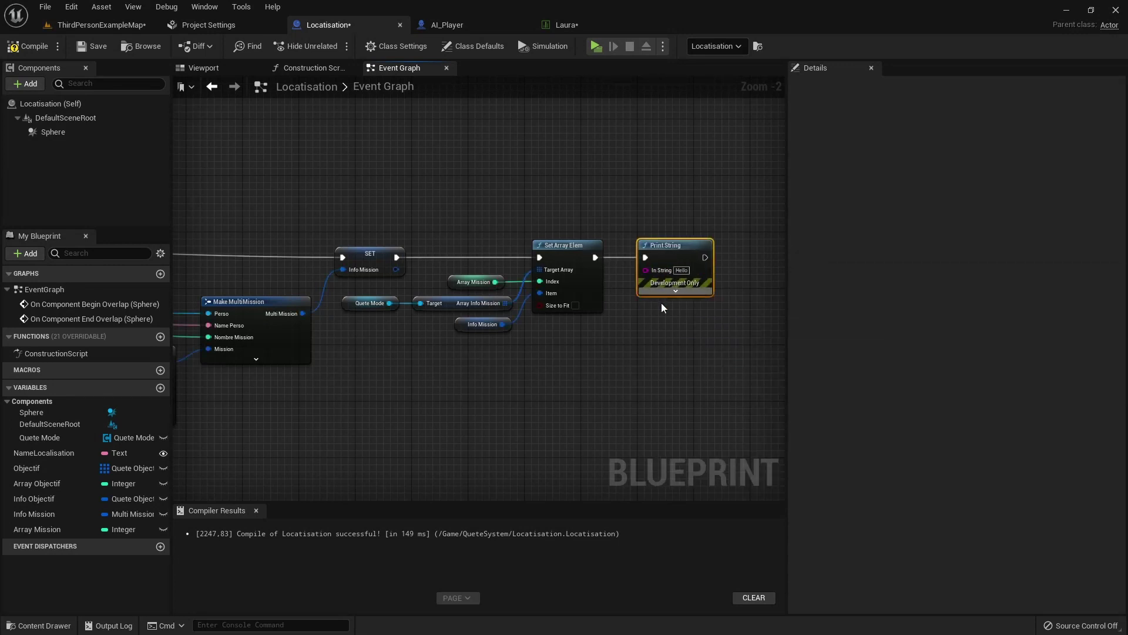
pyautogui.click(682, 270)
pyautogui.write('yes')
pyautogui.click(668, 346)
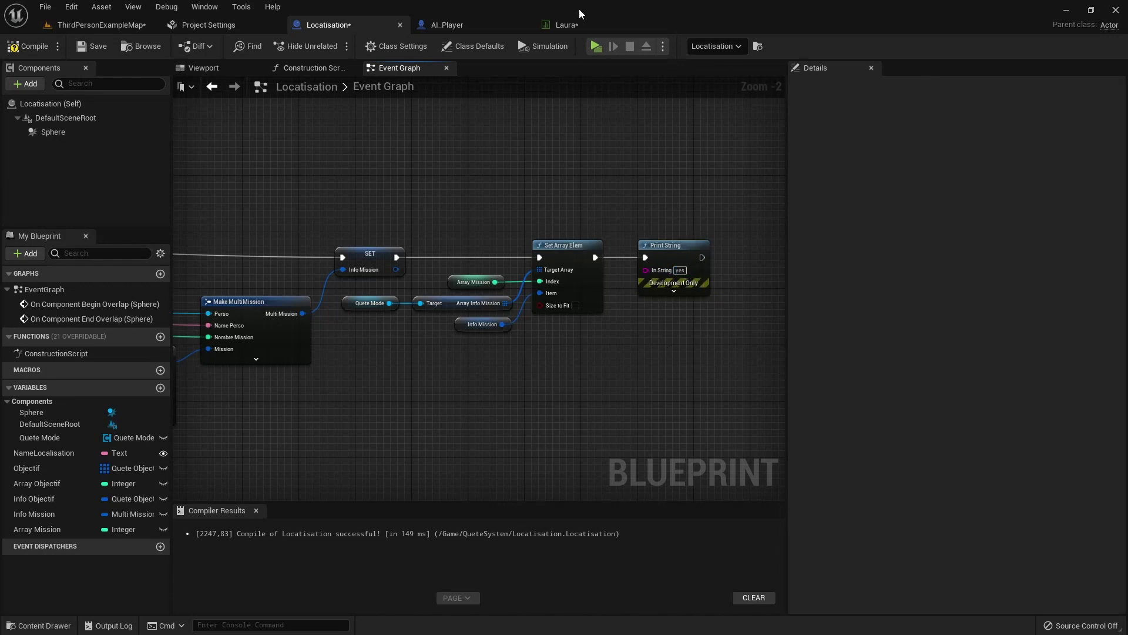
# Start a standalone play-test and accept Martin's and Laura's quests through their dialogs.
pyautogui.click(594, 46)
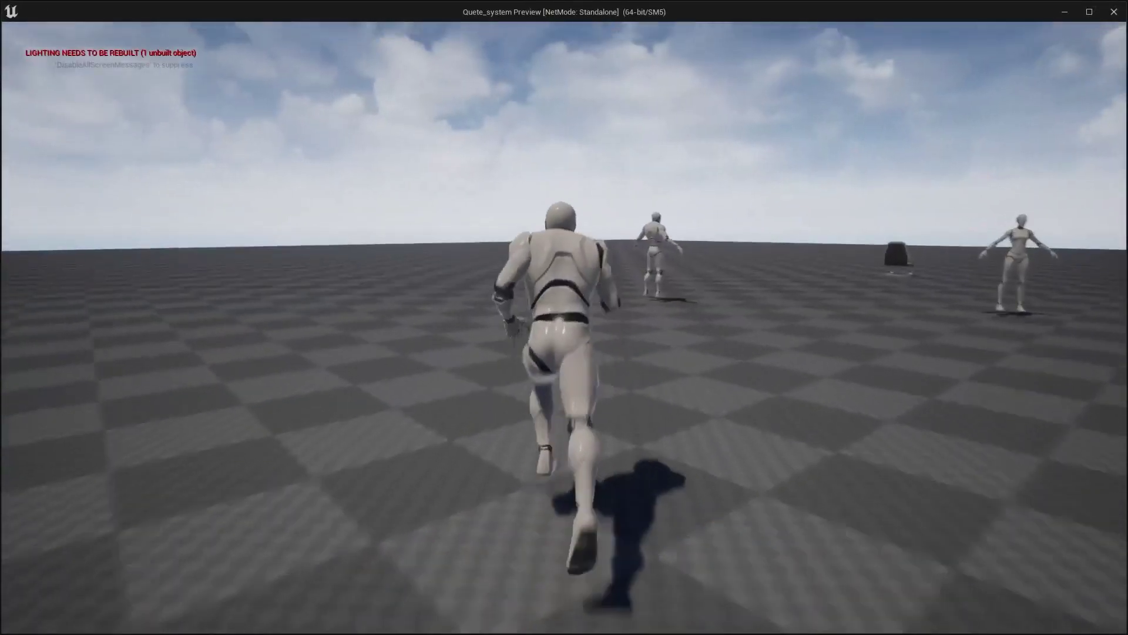
pyautogui.press('e')
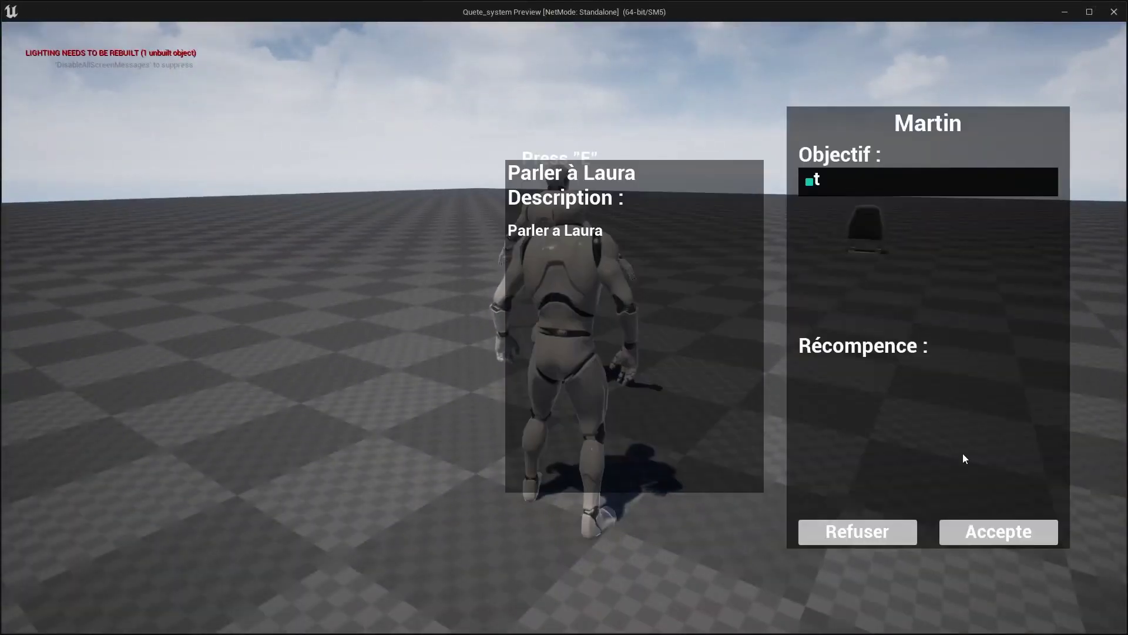
pyautogui.click(999, 532)
pyautogui.press('w')
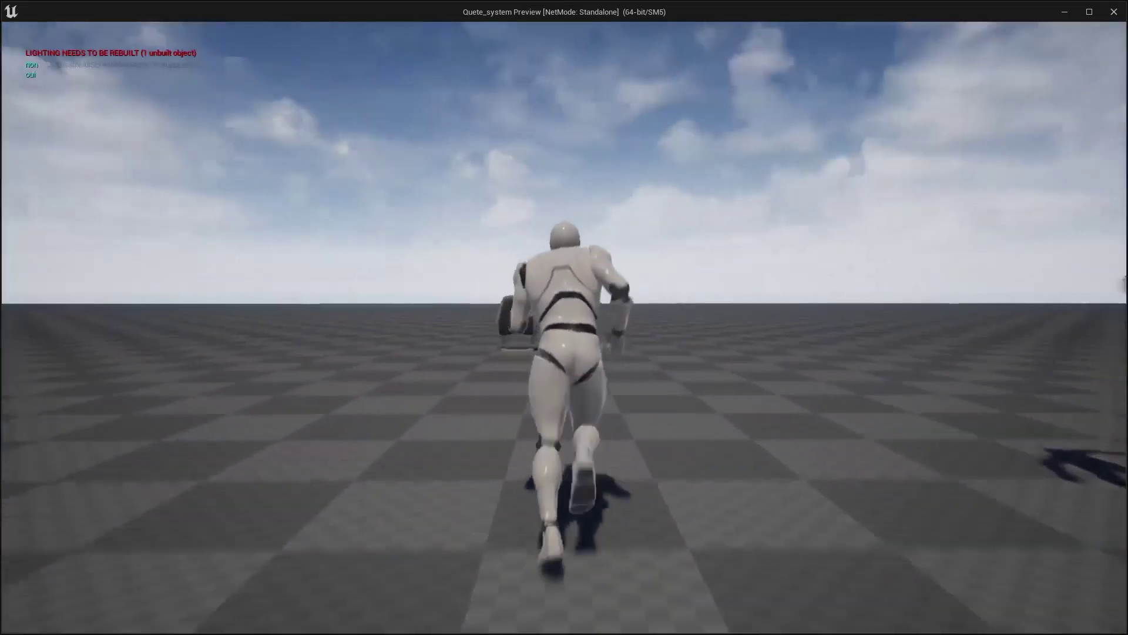
pyautogui.press('w')
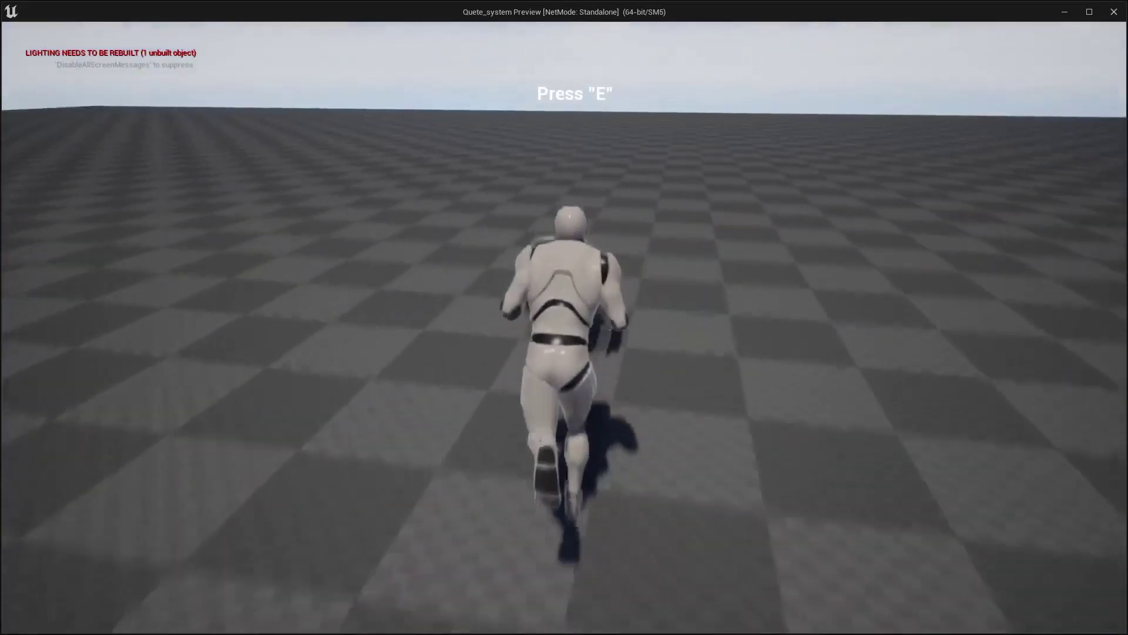
pyautogui.press('s')
pyautogui.press('w')
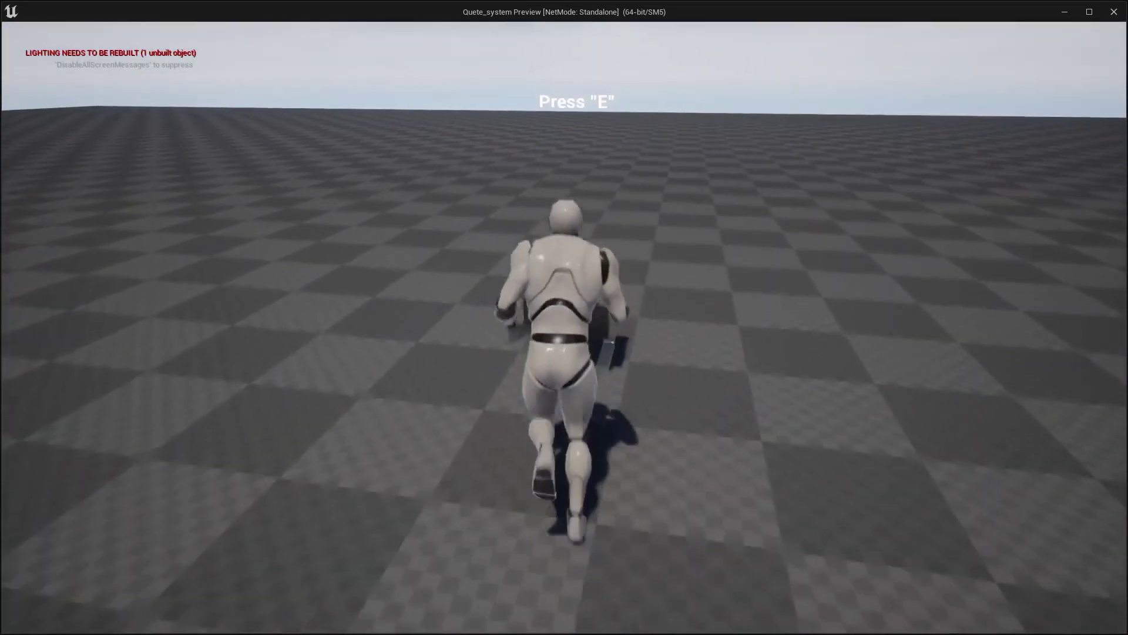
pyautogui.press('w')
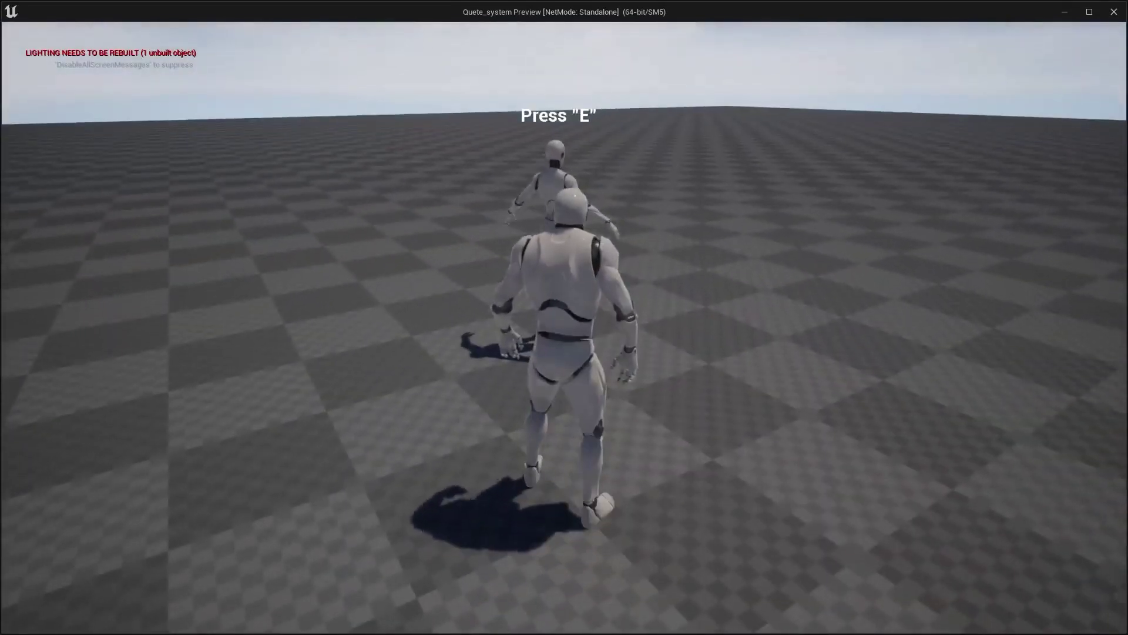
pyautogui.press('e')
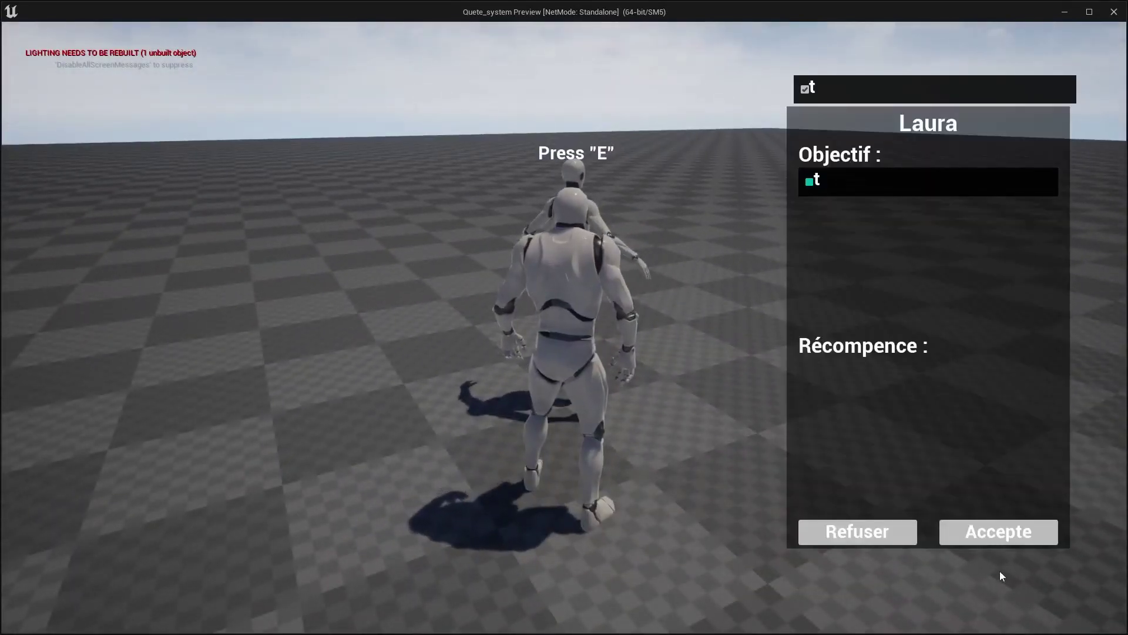
pyautogui.click(999, 532)
pyautogui.press('w')
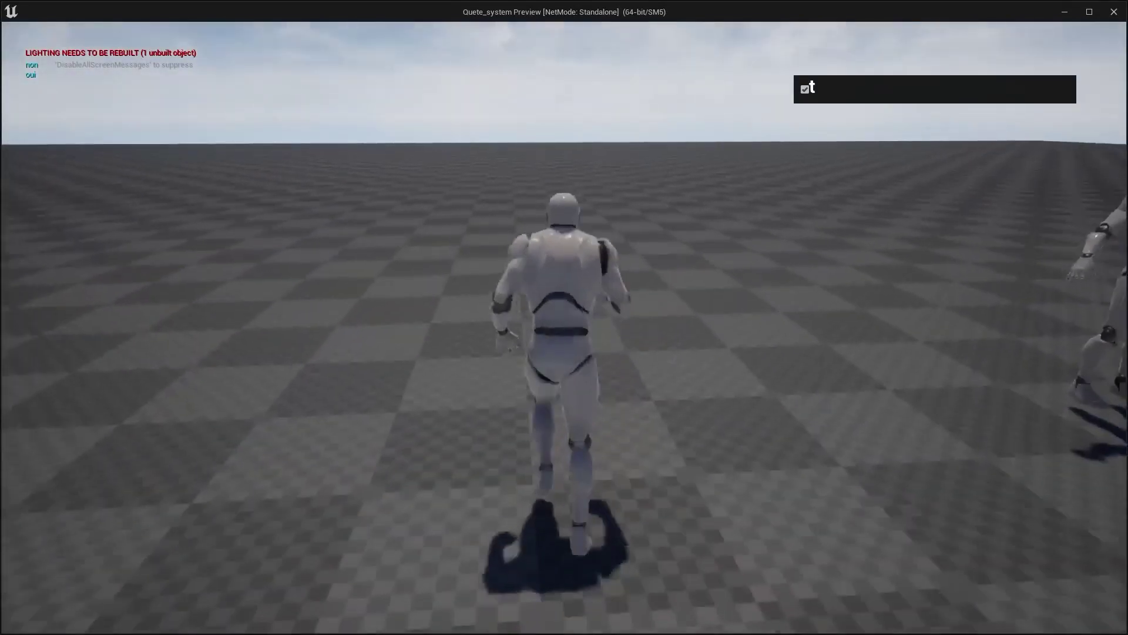
# Select the Aller a quest in the Journal de quete, then run to the chair and interact.
pyautogui.press('j')
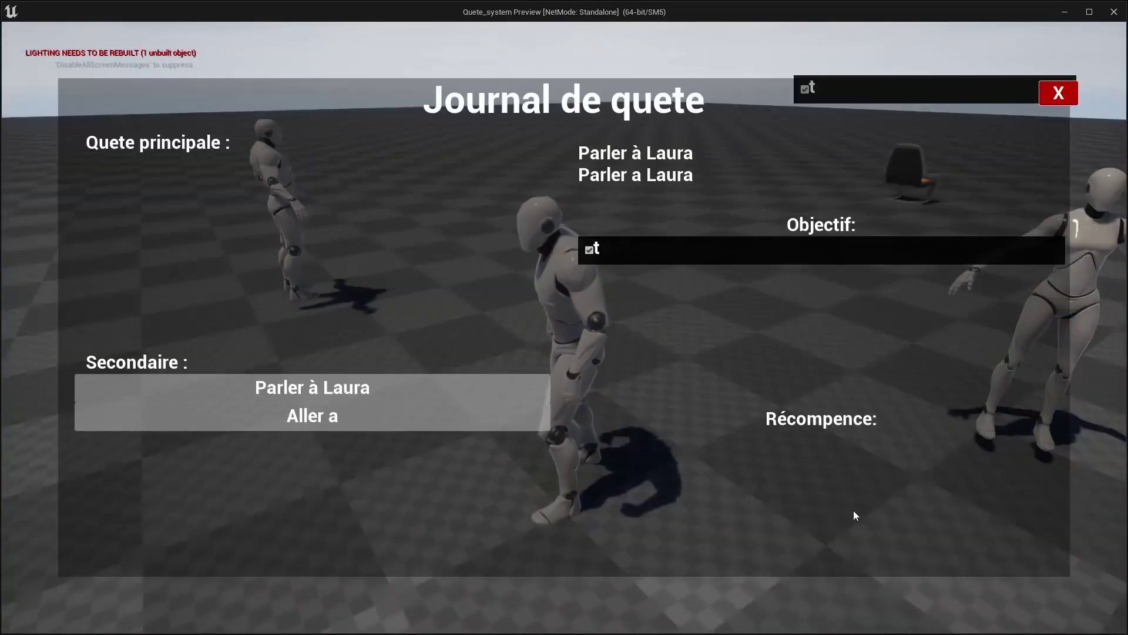
pyautogui.click(407, 416)
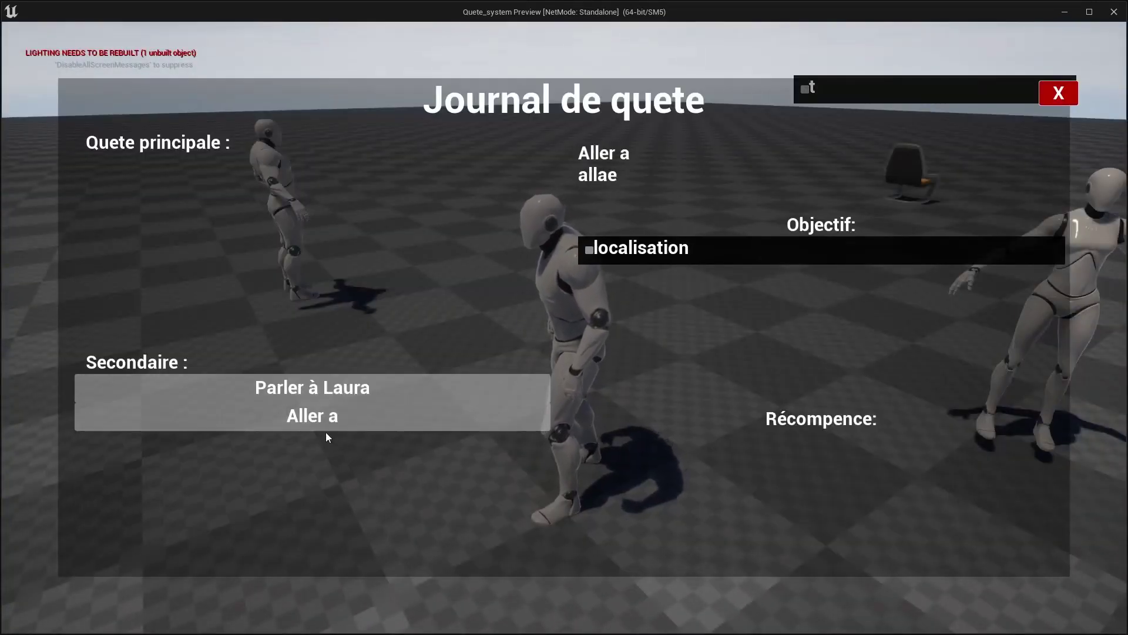
pyautogui.press('w')
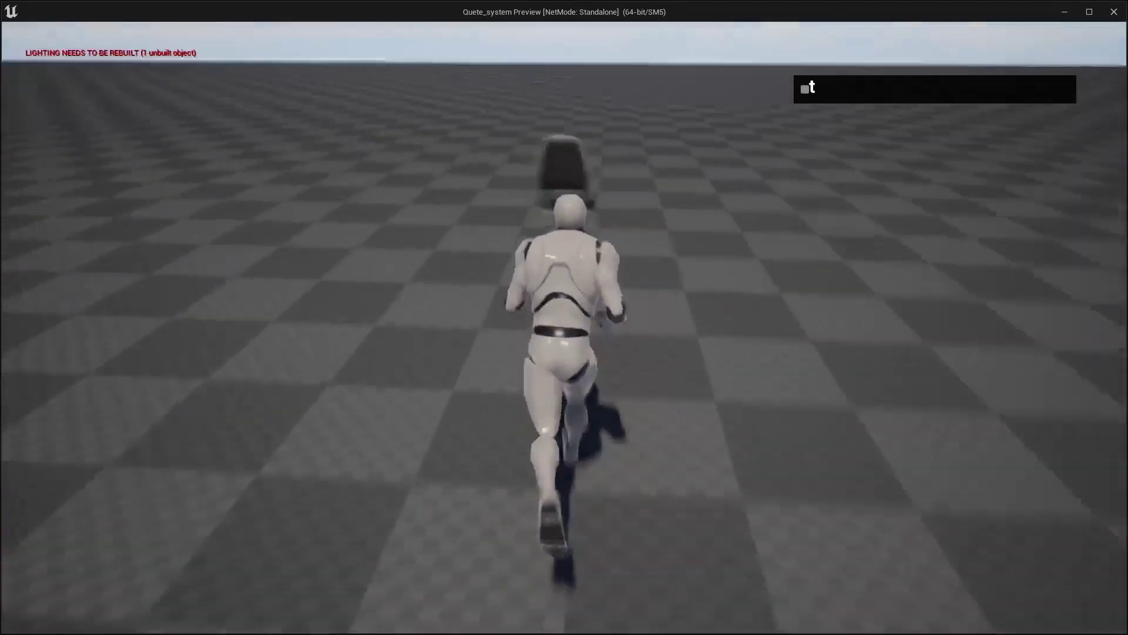
pyautogui.press('w')
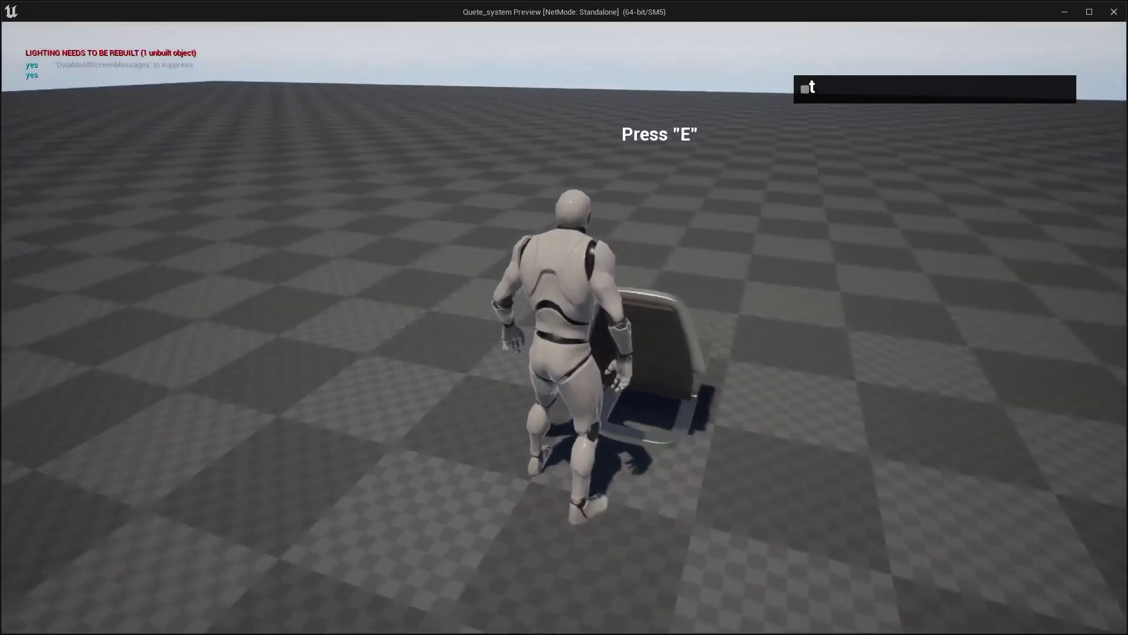
pyautogui.press('e')
pyautogui.press('w')
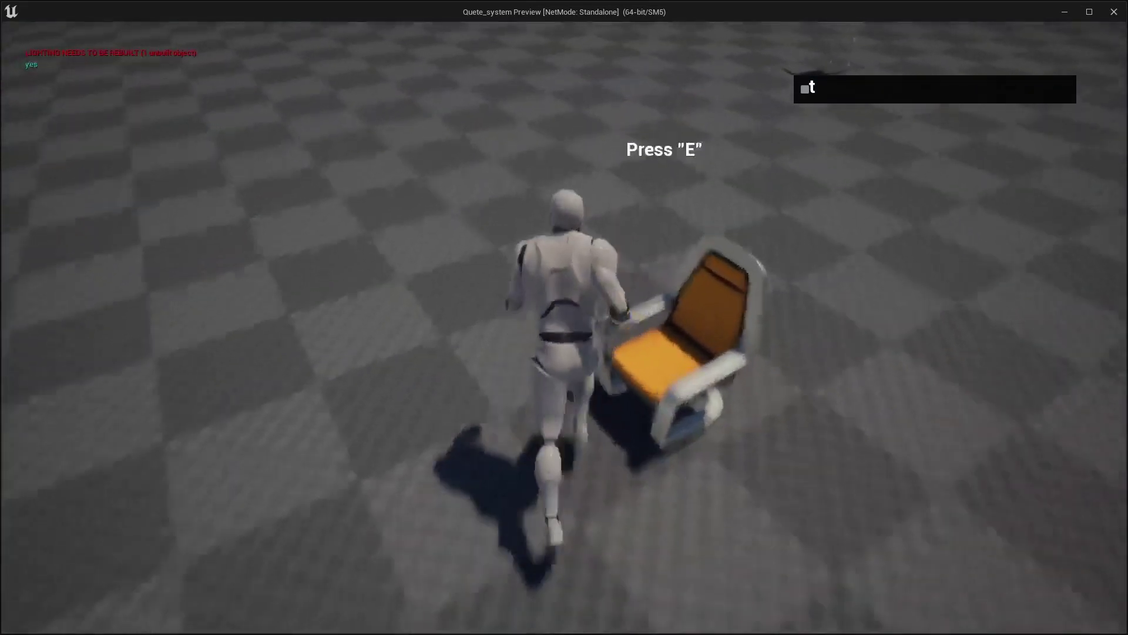
pyautogui.press('e')
pyautogui.press('w')
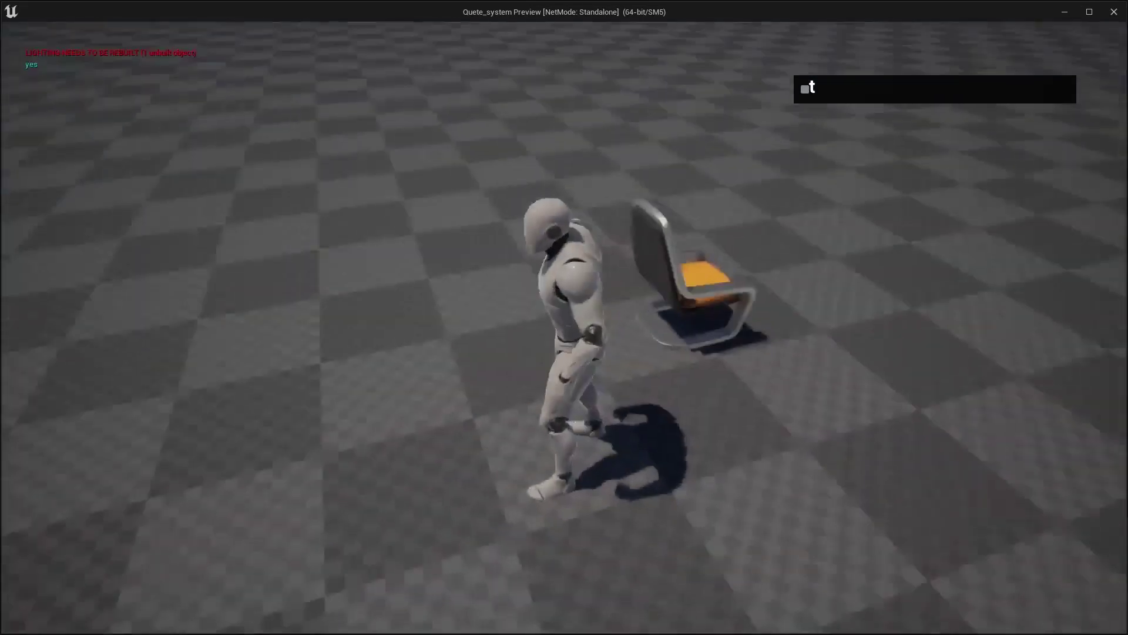
pyautogui.press('w')
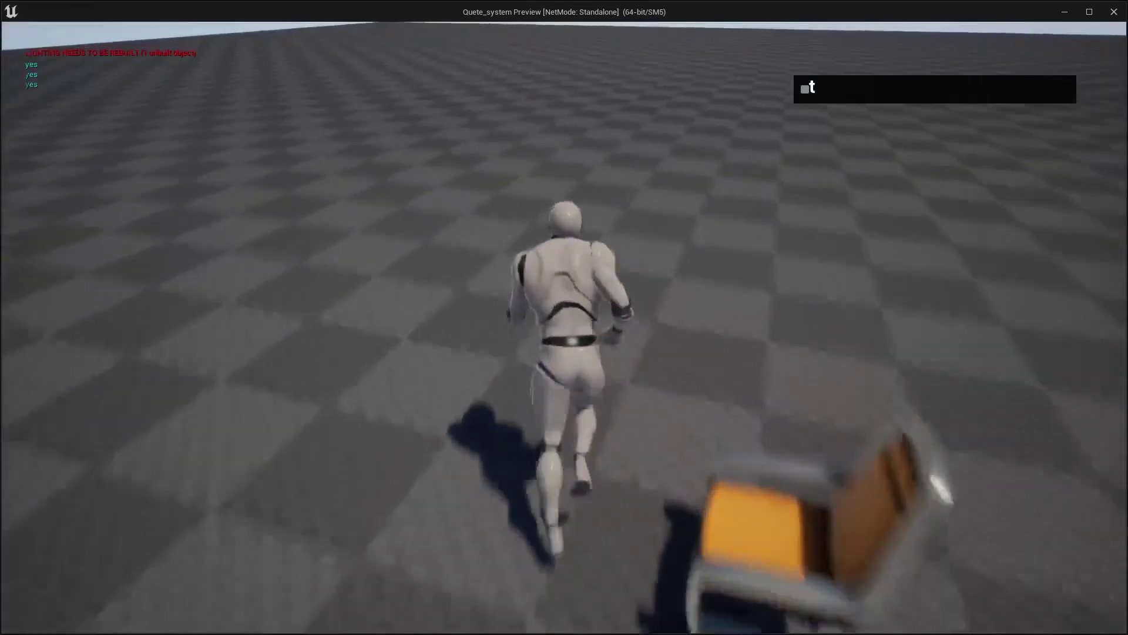
pyautogui.press('w')
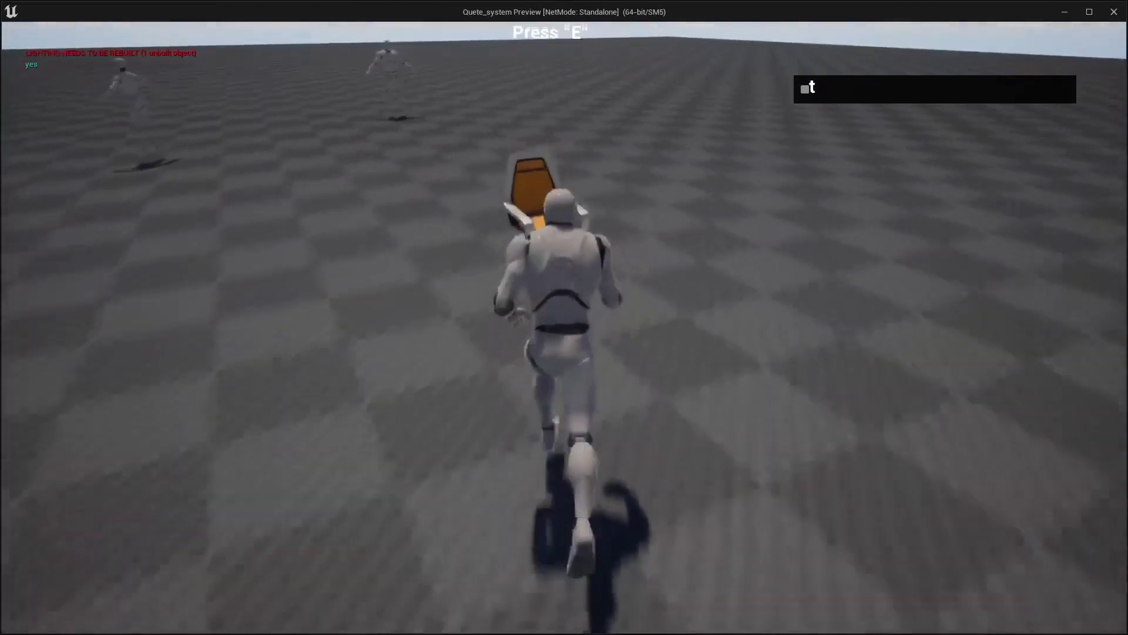
pyautogui.press('e')
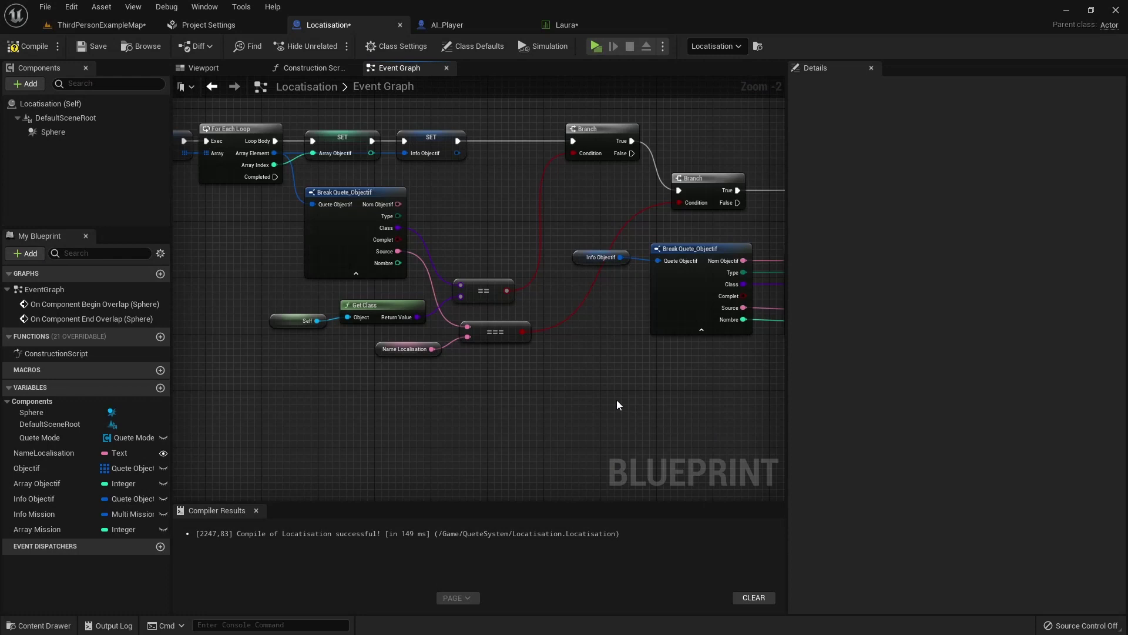
# Review the Laura data table and AI_Player's Branch and Cast quest nodes.
pyautogui.moveTo(616, 400); pyautogui.dragTo(464, 377, button='right')
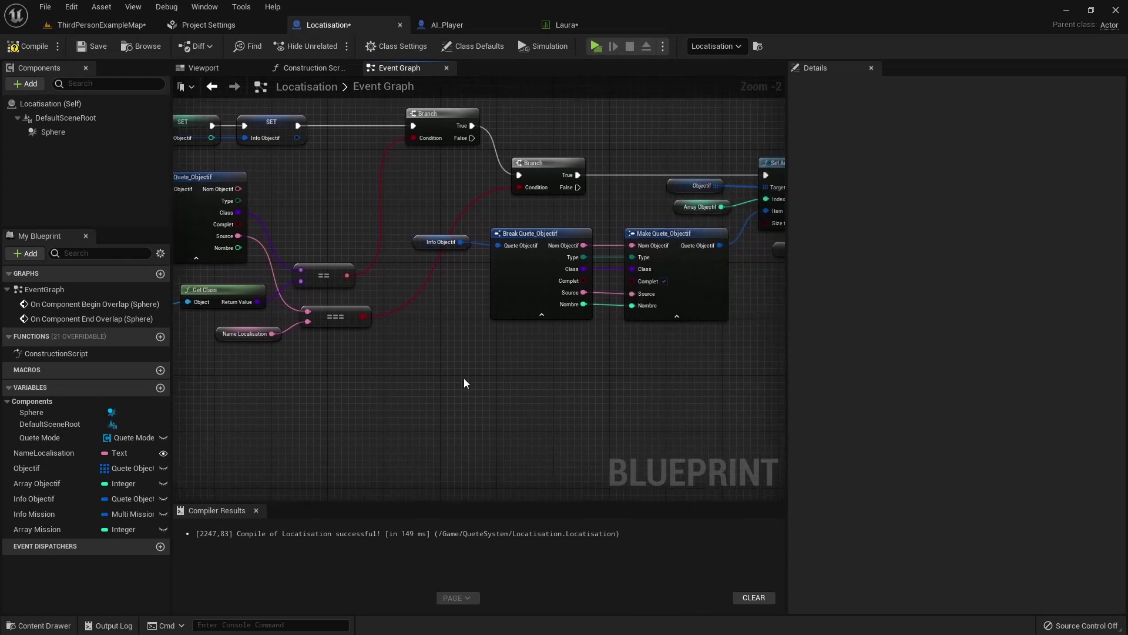
pyautogui.click(565, 25)
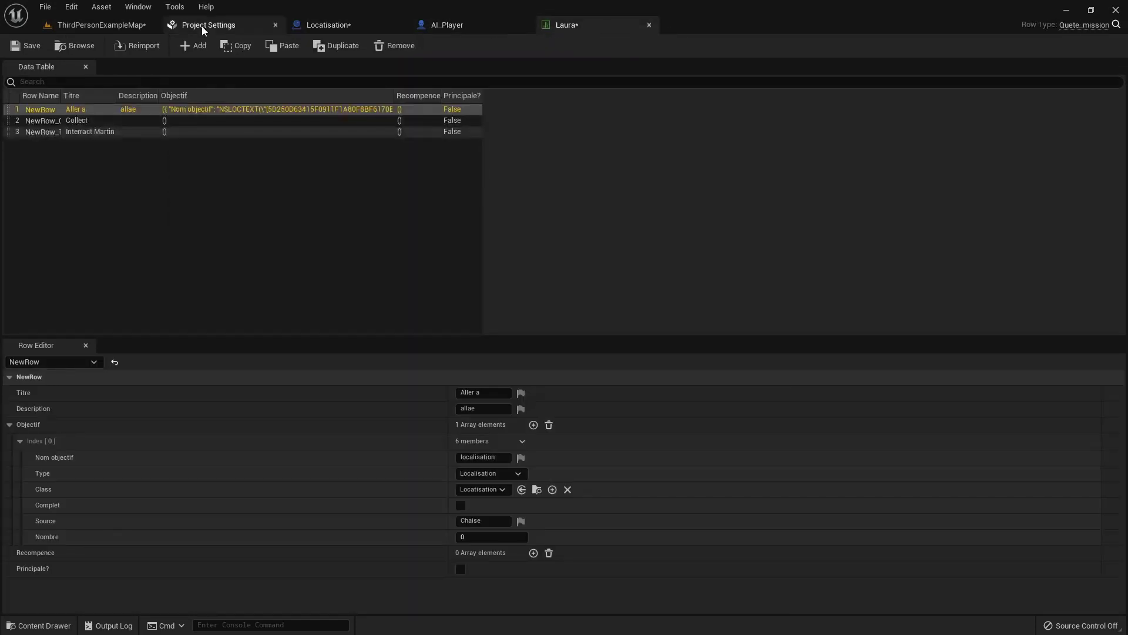
pyautogui.click(446, 25)
pyautogui.scroll(-3, 387, 273)
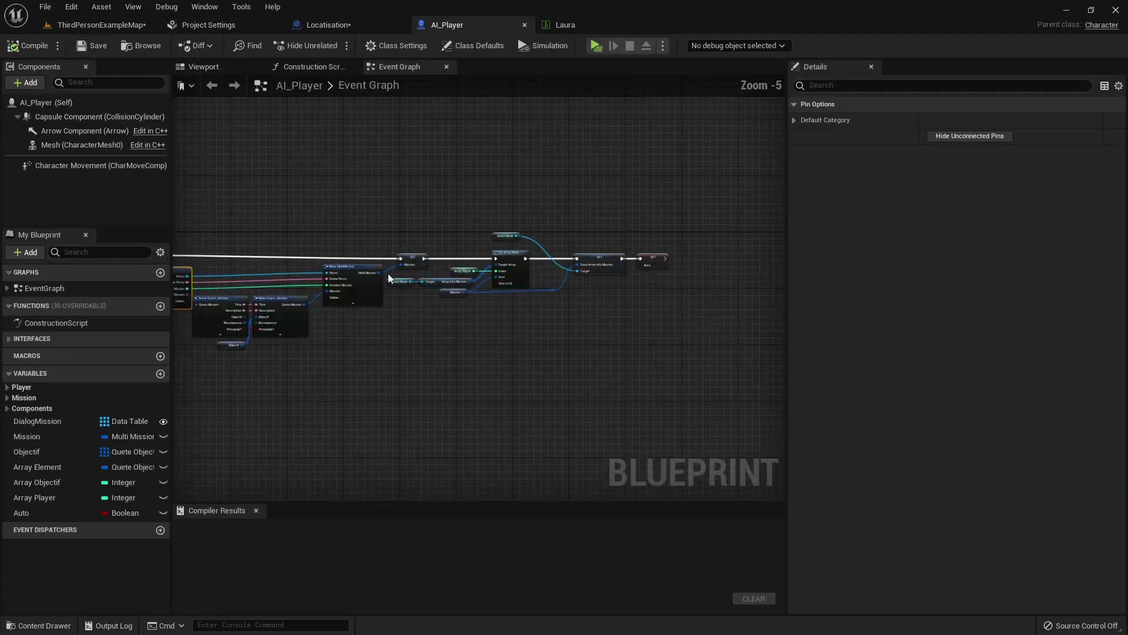
pyautogui.moveTo(388, 273)
pyautogui.mouseDown(button='right')
pyautogui.moveTo(560, 337)
pyautogui.moveTo(551, 381)
pyautogui.mouseUp(button='right')
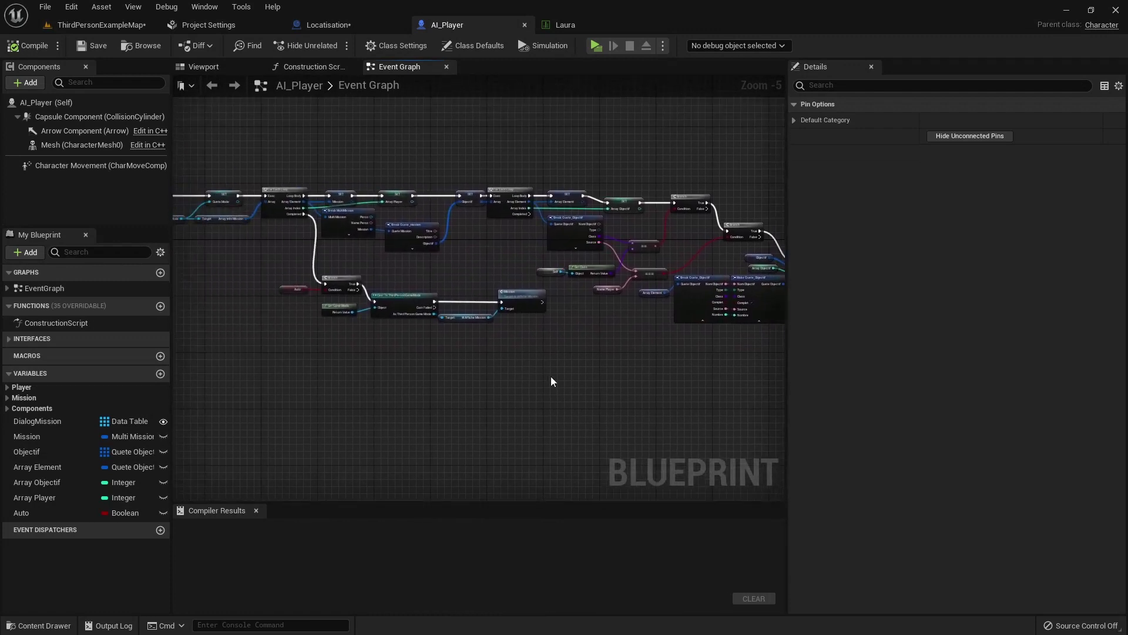
pyautogui.scroll(3, 284, 353)
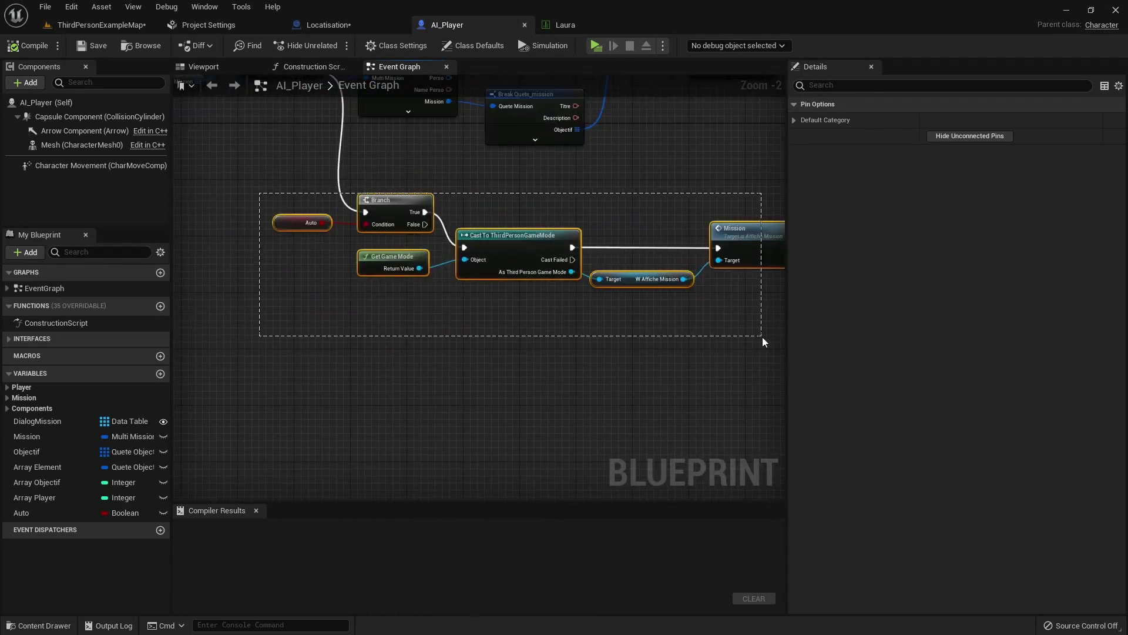
pyautogui.moveTo(763, 342); pyautogui.dragTo(762, 342)
pyautogui.moveTo(762, 342); pyautogui.dragTo(523, 333, button='right')
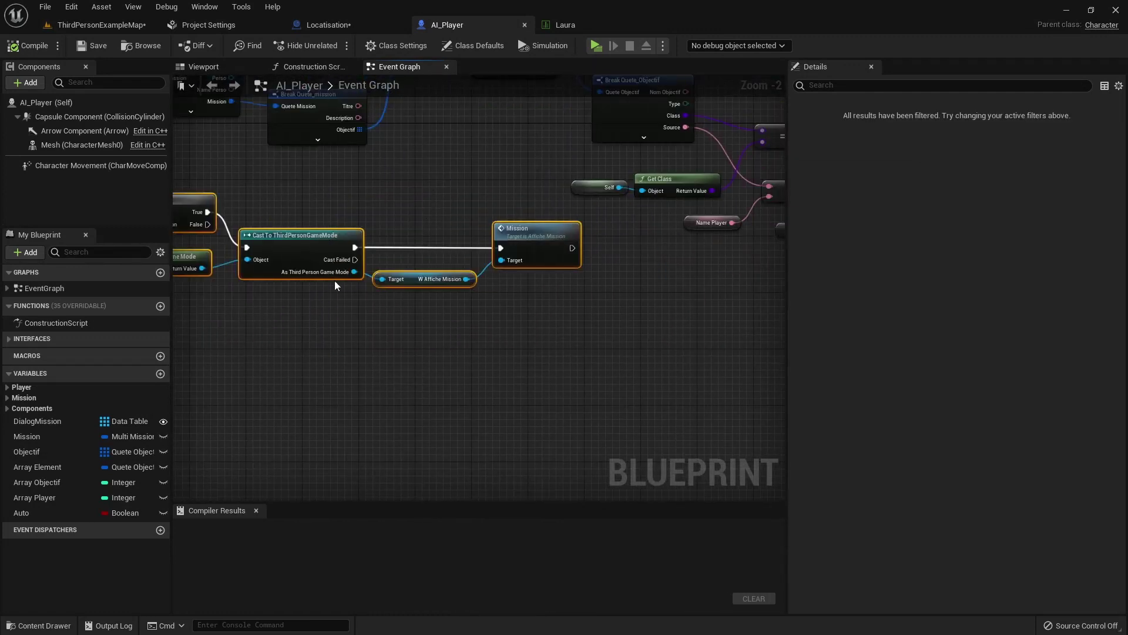
pyautogui.rightClick(308, 252)
pyautogui.click(464, 104)
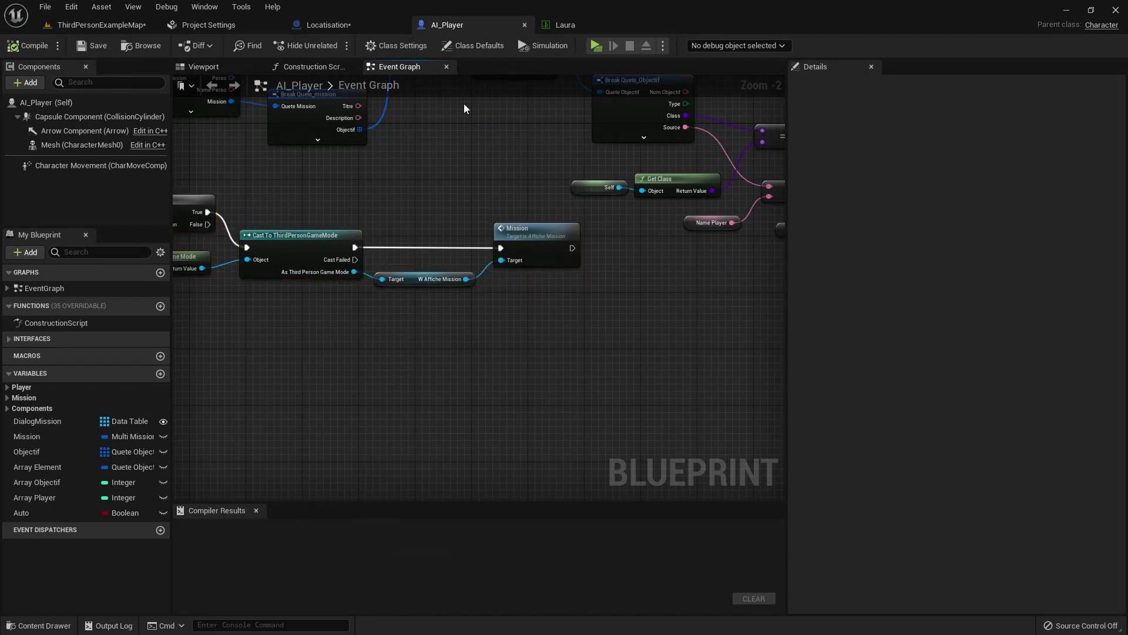
# Return to the Locatisation blueprint and launch a new standalone play-test.
pyautogui.click(343, 27)
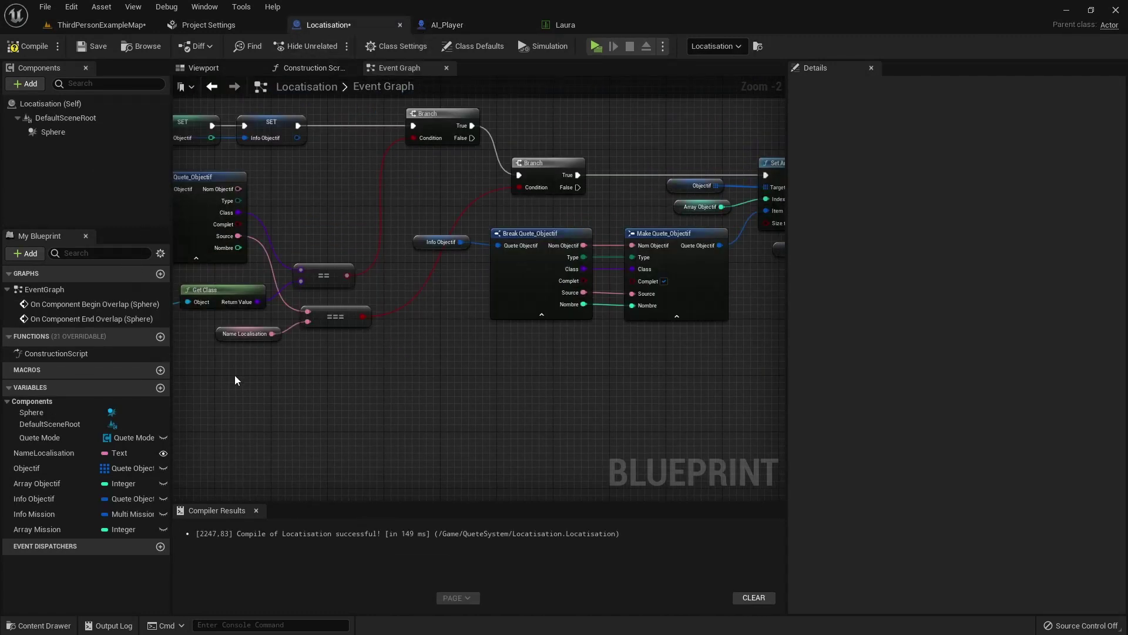
pyautogui.scroll(-4, 236, 380)
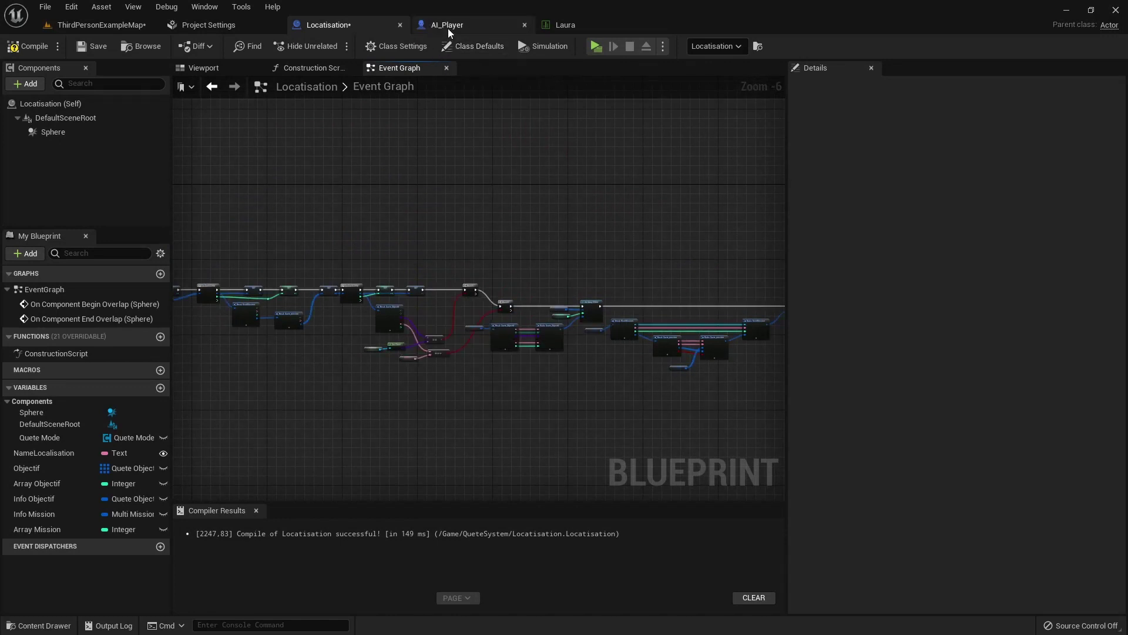
pyautogui.click(597, 47)
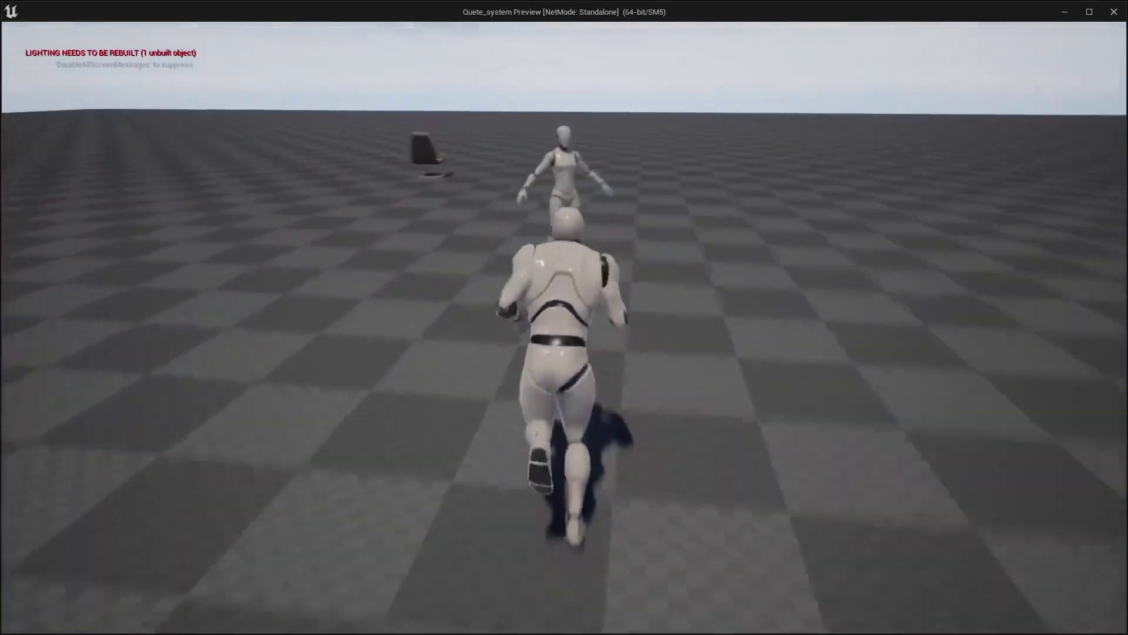
# Accept the NPC's quest with 'oui' and check Aller a's localisation objective in the Journal de quete.
pyautogui.press('e')
pyautogui.click(978, 528)
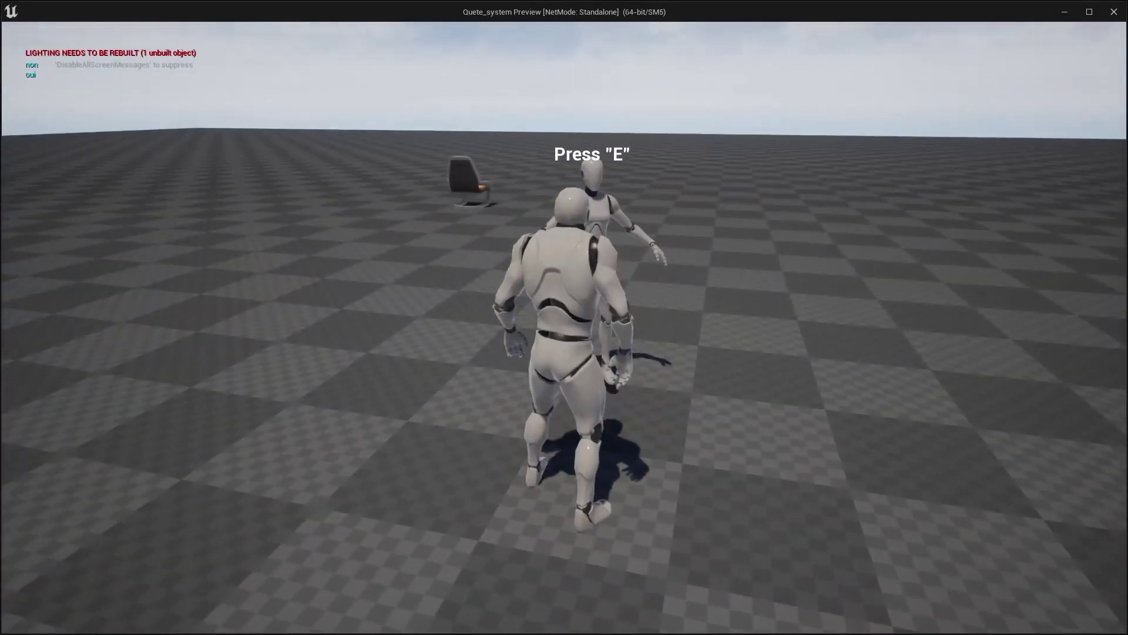
pyautogui.press('j')
pyautogui.click(475, 379)
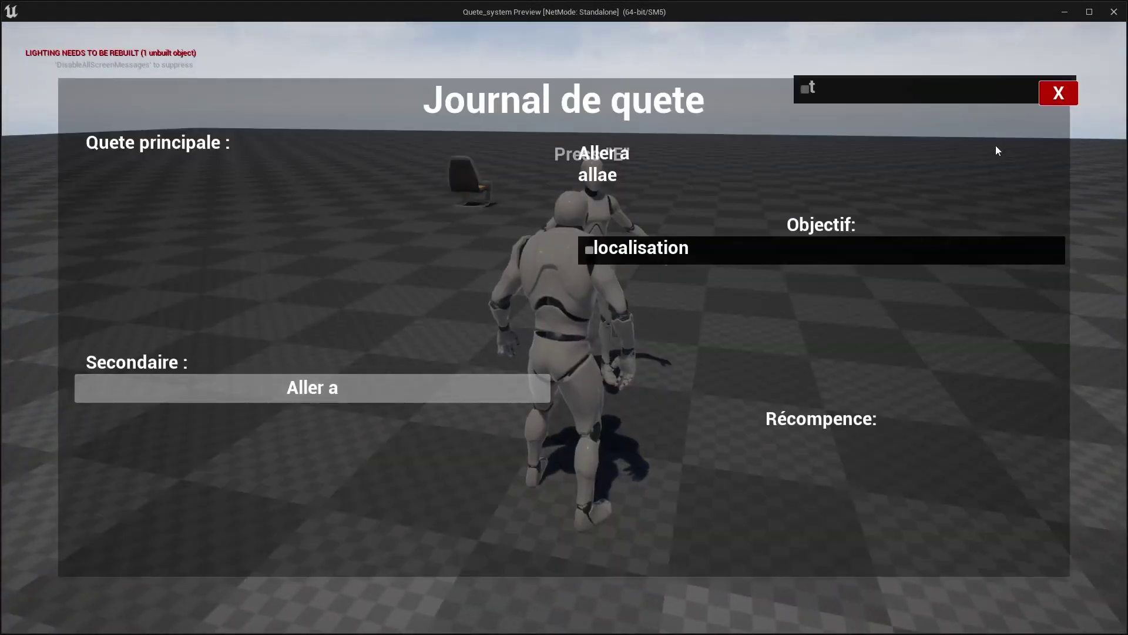
pyautogui.click(1059, 94)
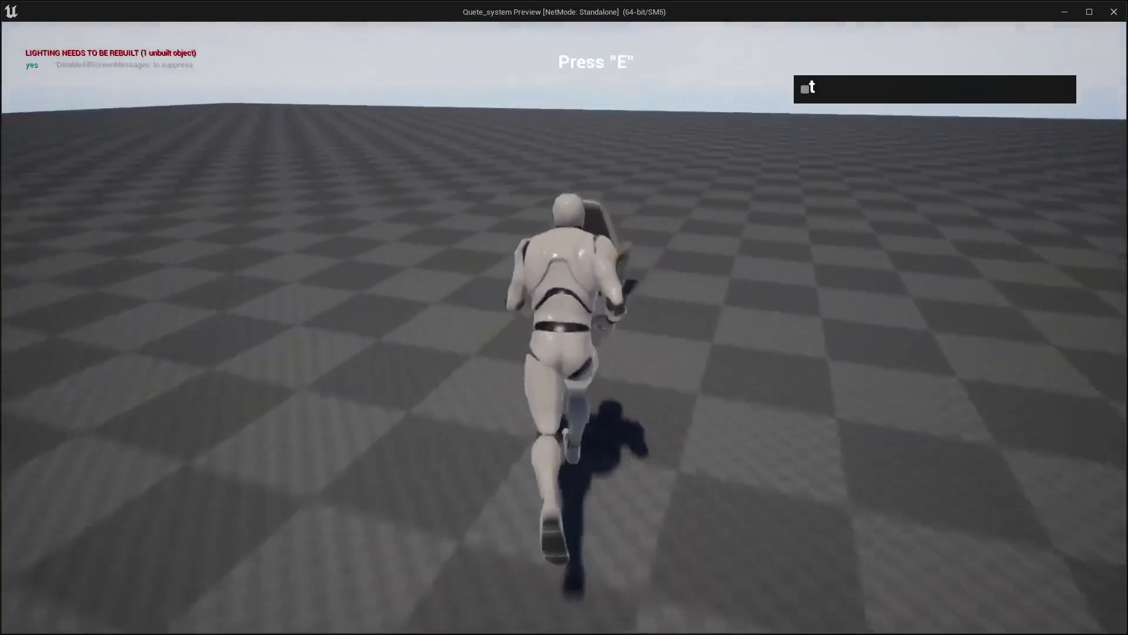
pyautogui.press('j')
pyautogui.moveTo(347, 382)
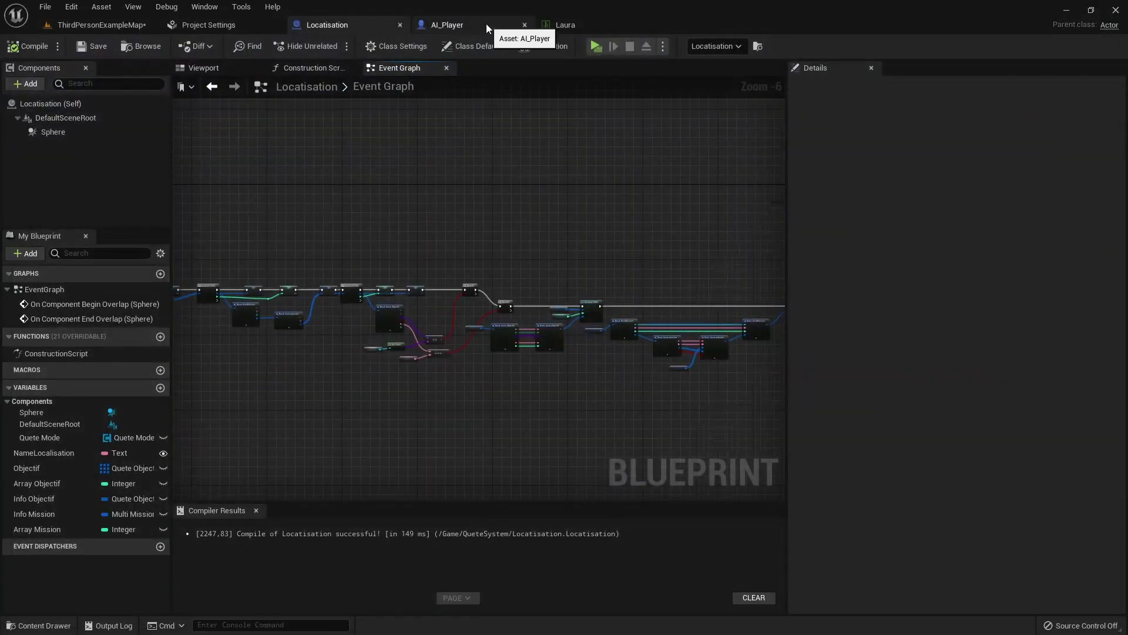
pyautogui.click(486, 25)
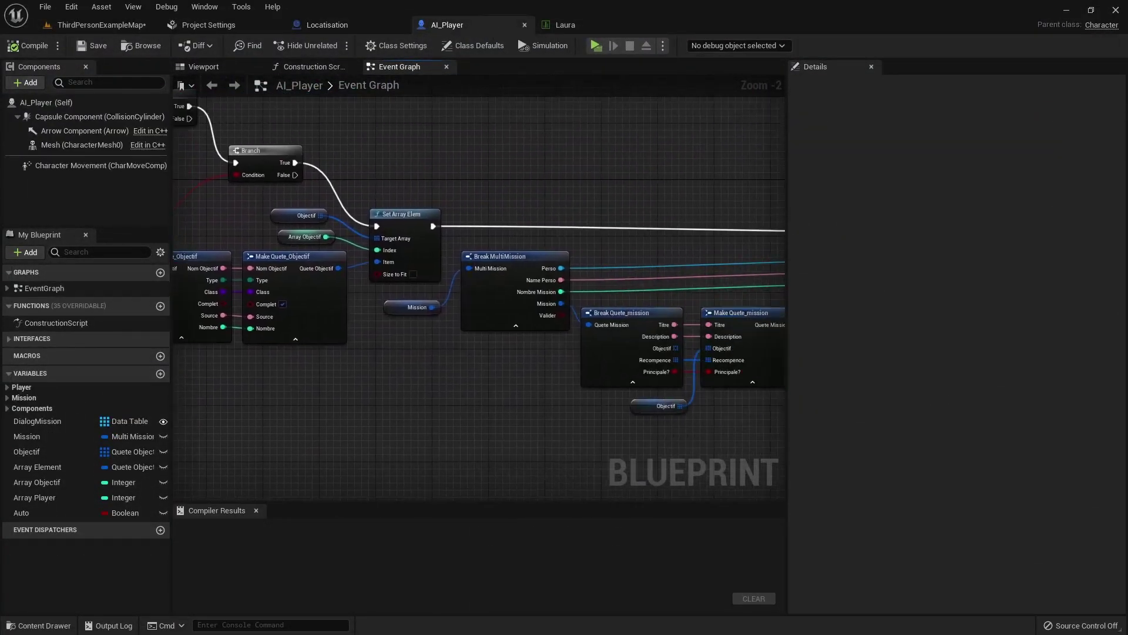
pyautogui.scroll(-5, 611, 300)
pyautogui.scroll(5, 558, 231)
pyautogui.moveTo(582, 217); pyautogui.dragTo(617, 329)
pyautogui.scroll(-5, 617, 329)
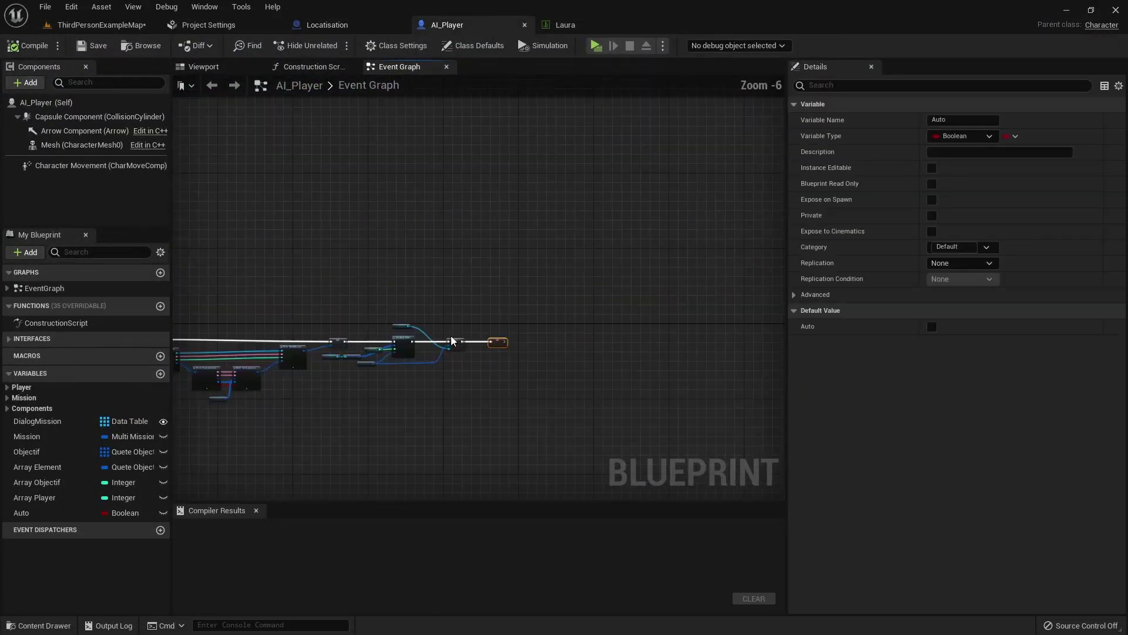
pyautogui.moveTo(371, 470)
pyautogui.mouseDown(button='right')
pyautogui.moveTo(380, 306)
pyautogui.moveTo(575, 327)
pyautogui.mouseUp(button='right')
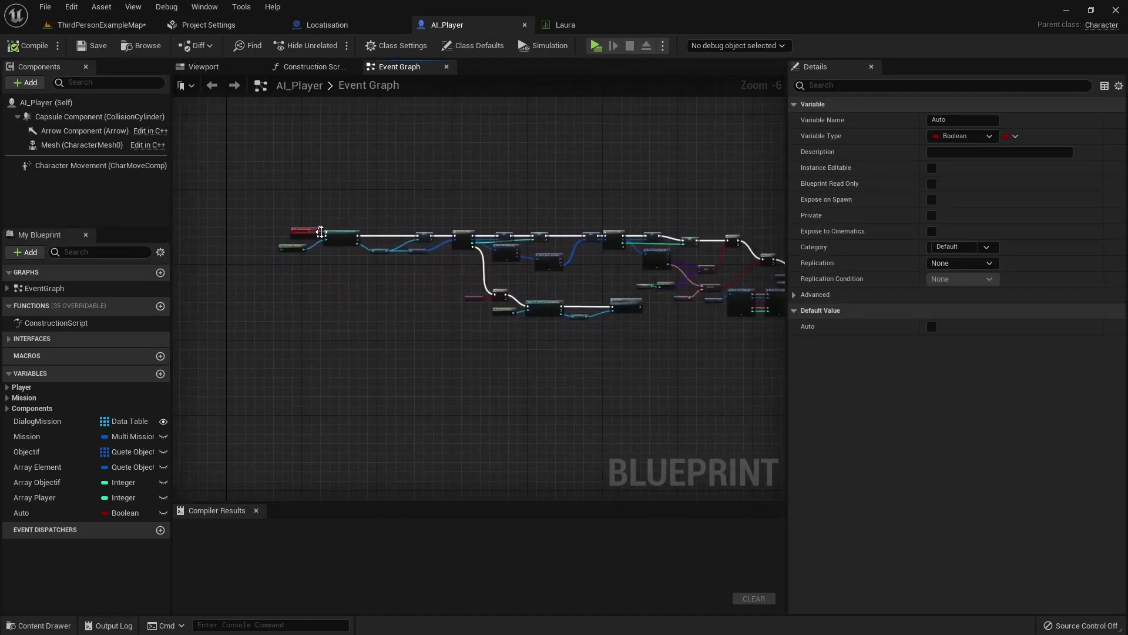
pyautogui.click(347, 27)
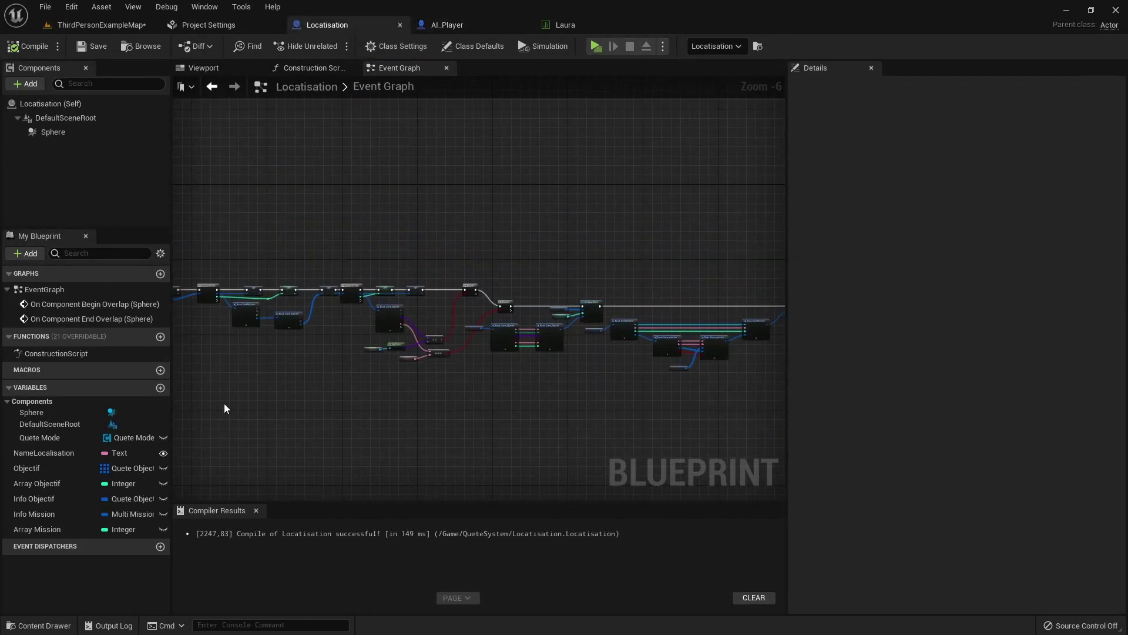
pyautogui.moveTo(224, 407); pyautogui.dragTo(352, 342, button='right')
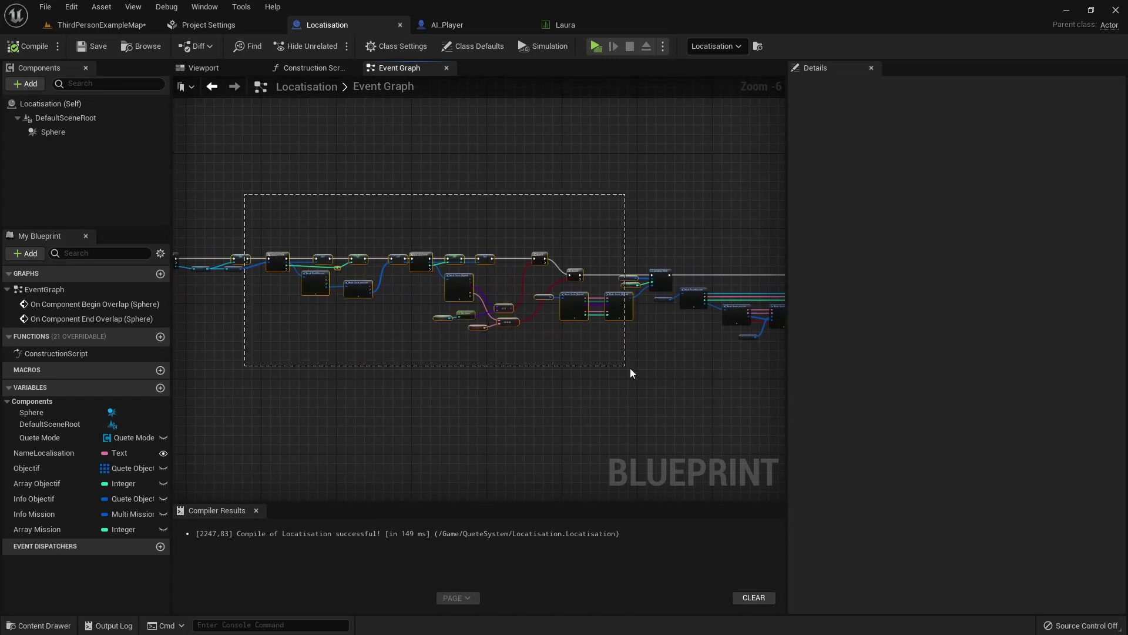
pyautogui.moveTo(630, 368); pyautogui.dragTo(630, 368)
pyautogui.moveTo(630, 368); pyautogui.dragTo(437, 363, button='right')
pyautogui.moveTo(772, 380); pyautogui.dragTo(557, 345, button='right')
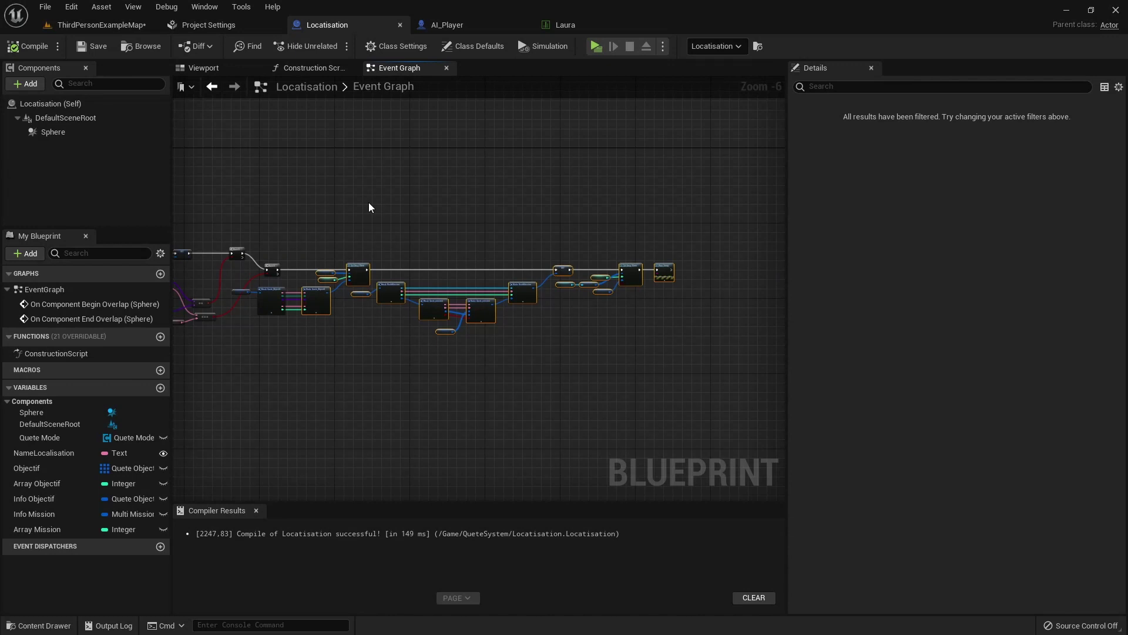
pyautogui.moveTo(376, 206); pyautogui.dragTo(521, 292, button='right')
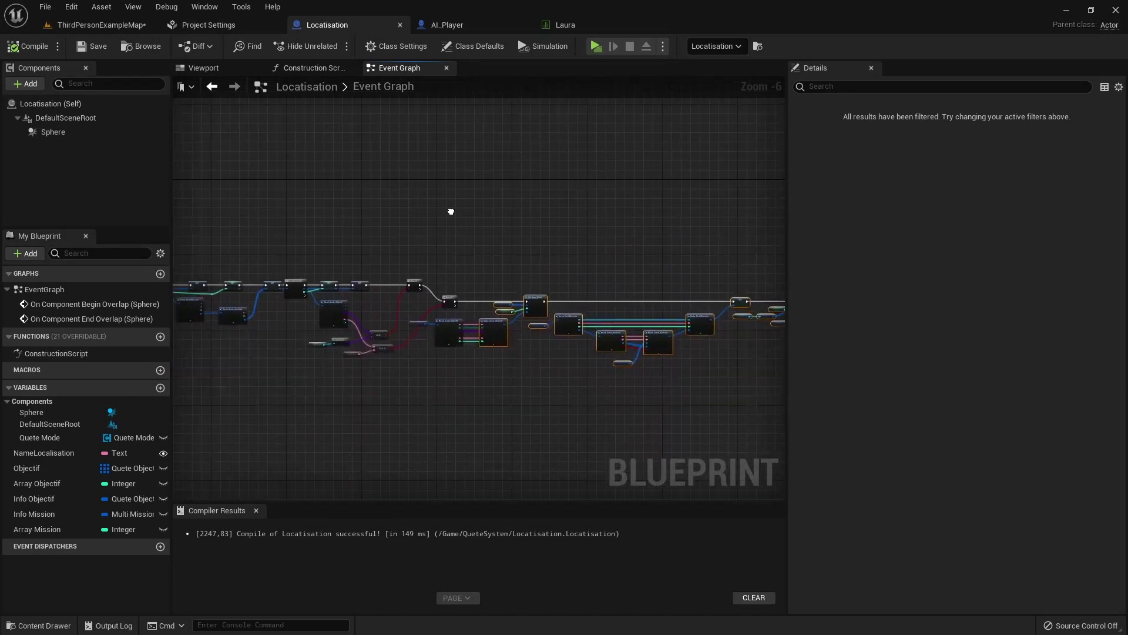
# Open Quete_Mode from the QueteSystem folder, add a function named Complet, and compile.
pyautogui.click(39, 624)
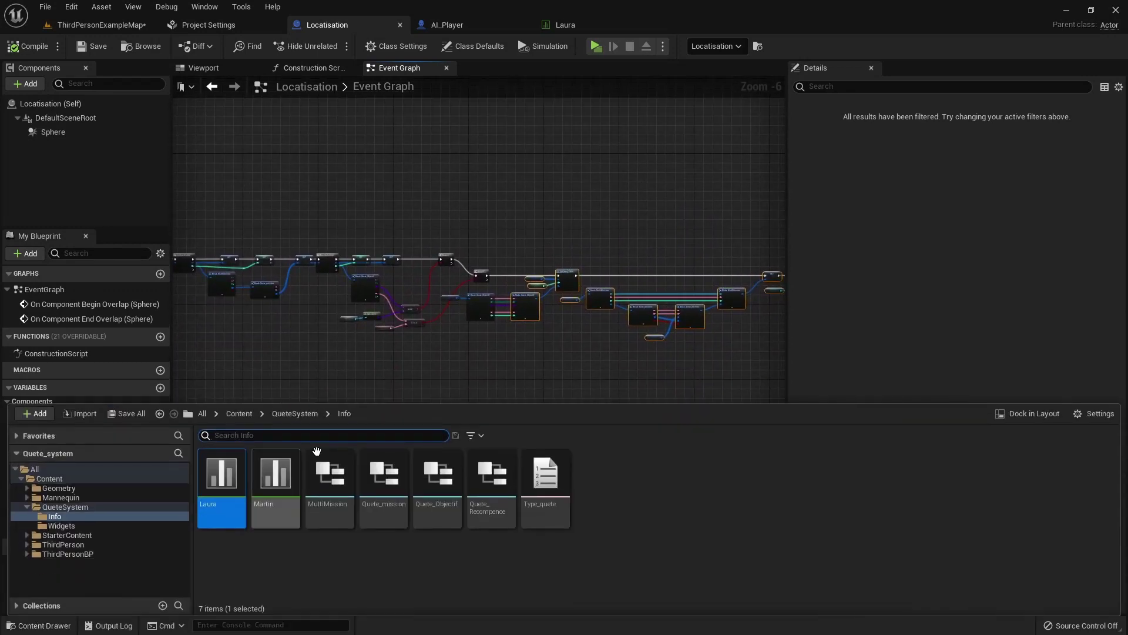
pyautogui.click(281, 413)
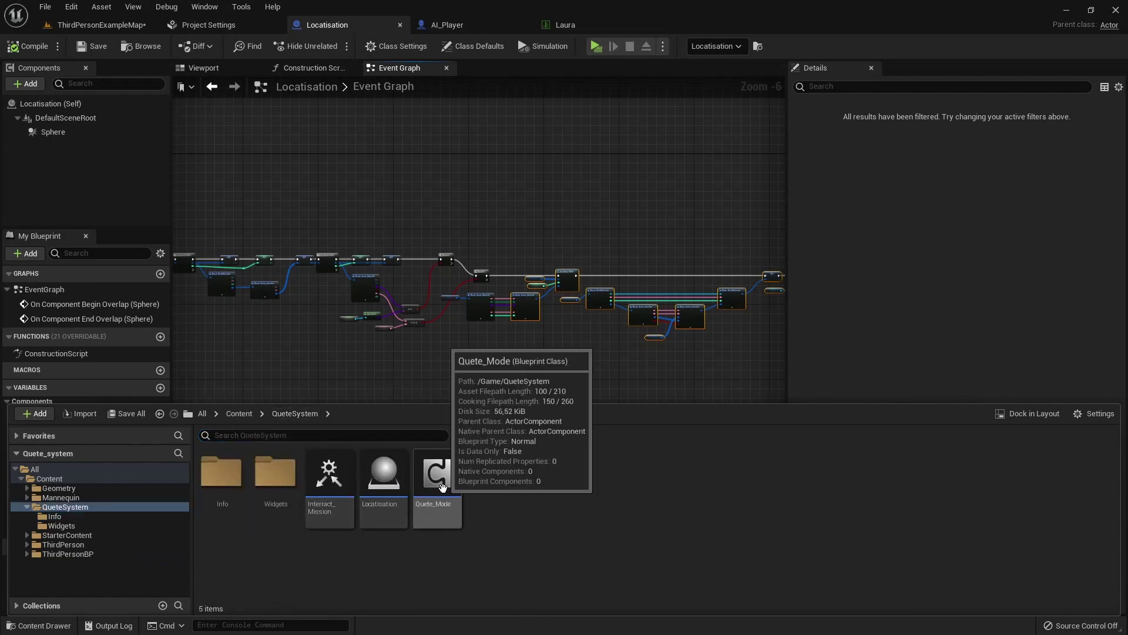
pyautogui.doubleClick(443, 487)
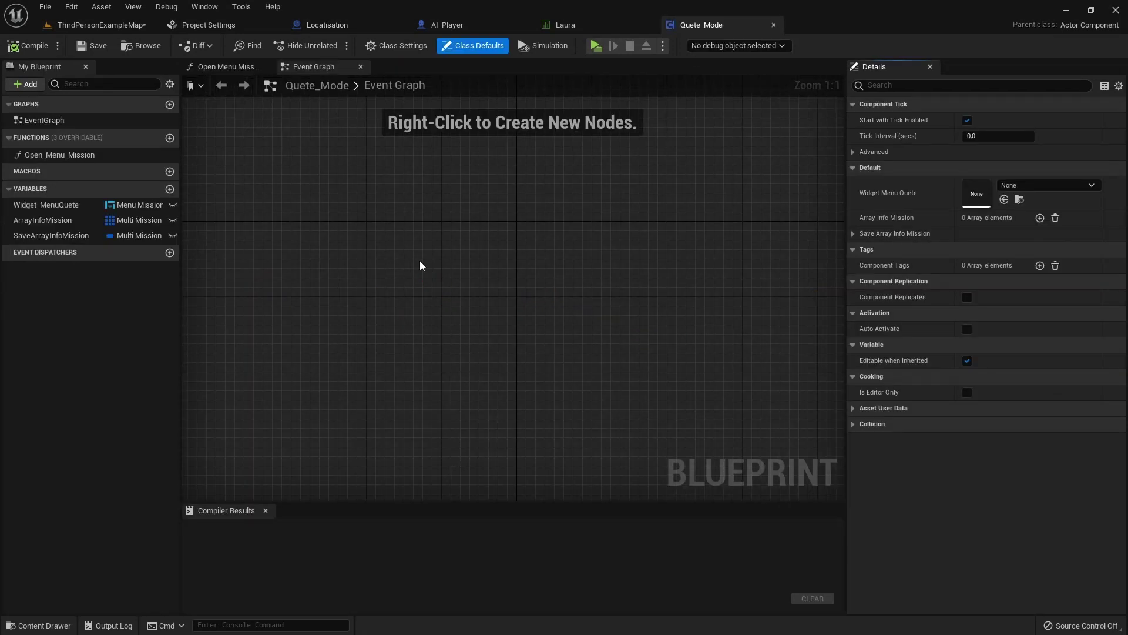
pyautogui.click(170, 139)
pyautogui.write('Complet')
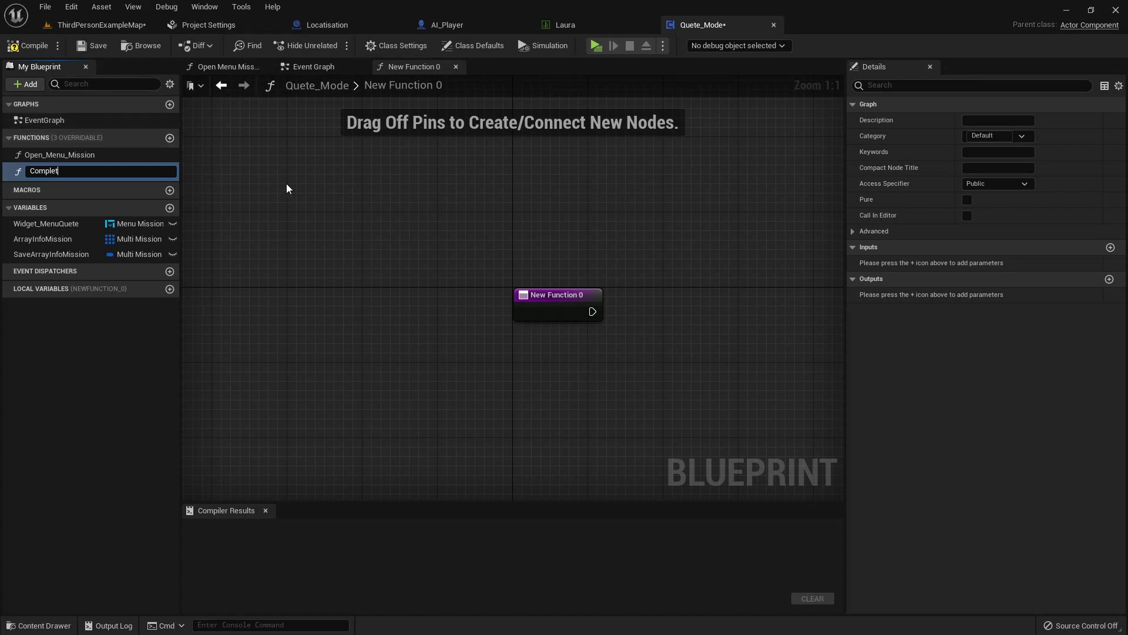
pyautogui.press('Return')
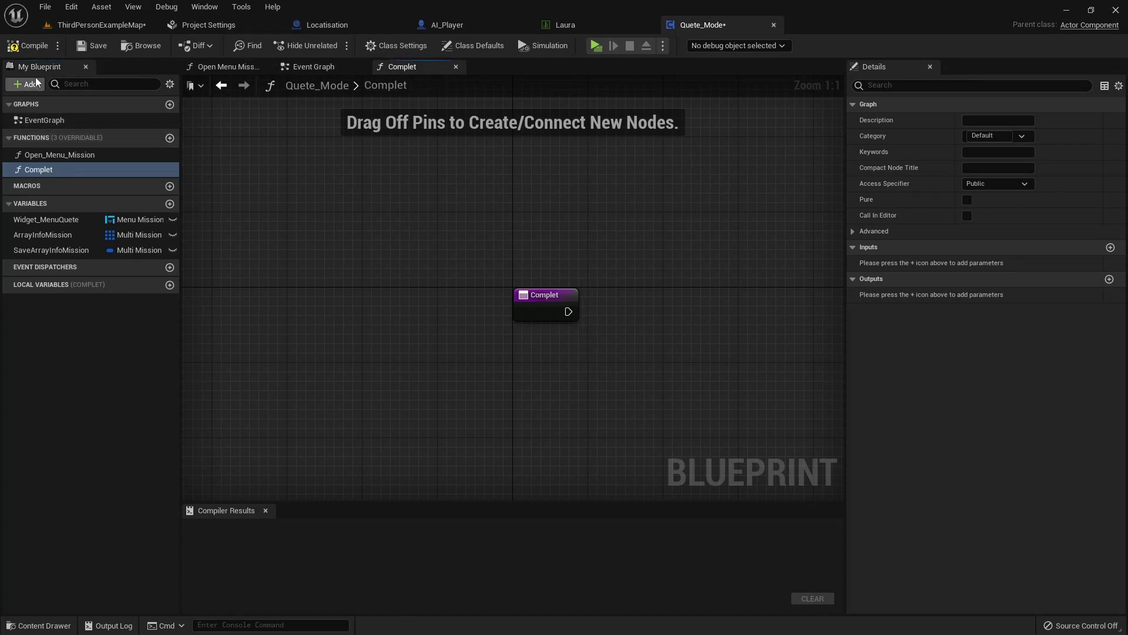
pyautogui.click(28, 46)
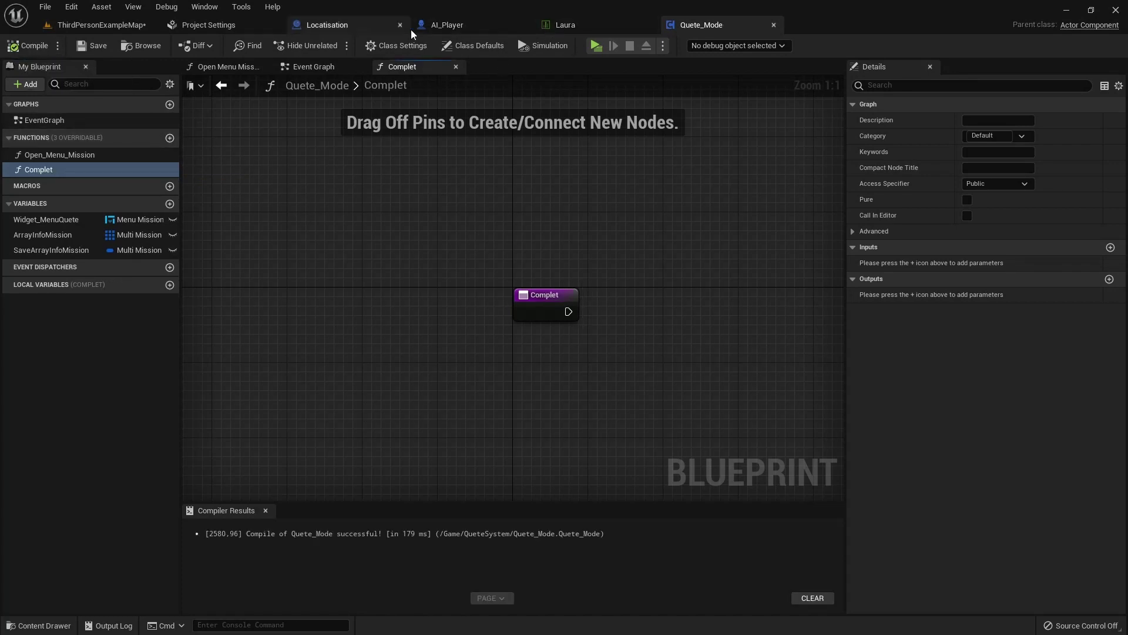
# In AI_Player's event graph, box-select the For Each Loop quest-checking node chain.
pyautogui.click(452, 24)
pyautogui.scroll(1, 381, 250)
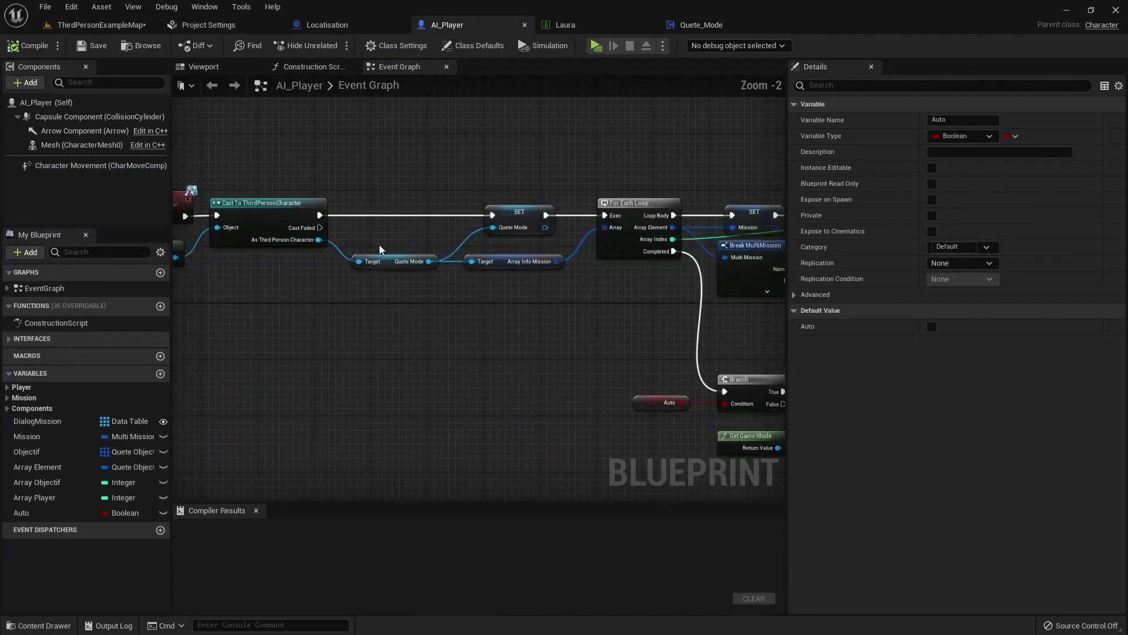
pyautogui.scroll(2, 382, 252)
pyautogui.scroll(-2, 398, 272)
pyautogui.scroll(-1, 473, 314)
pyautogui.moveTo(473, 315); pyautogui.dragTo(496, 218, button='right')
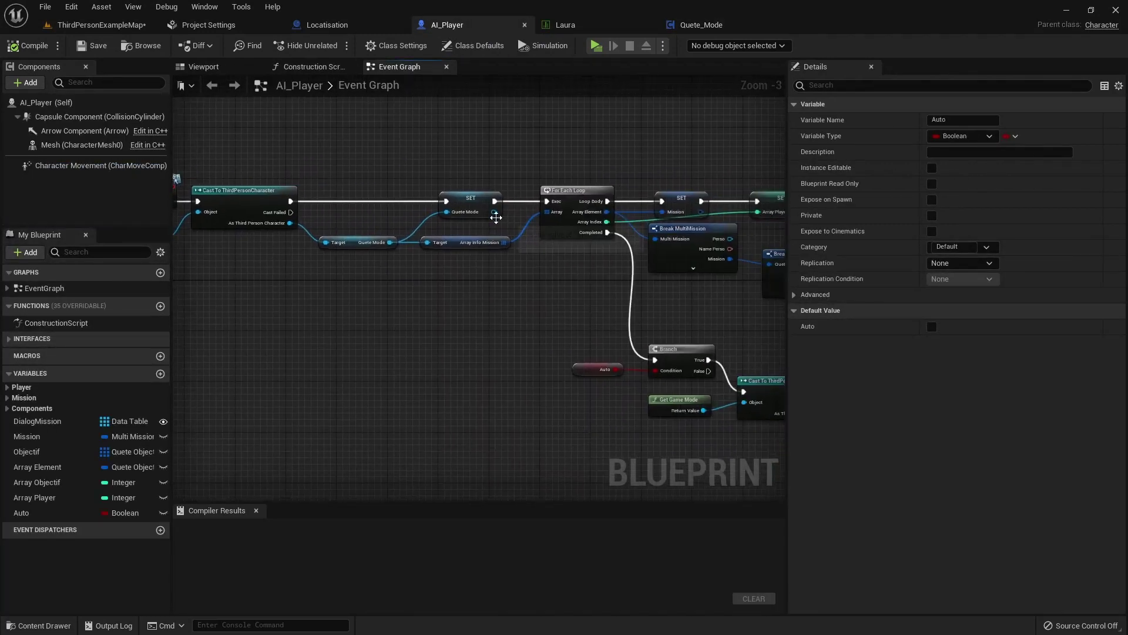
pyautogui.moveTo(597, 325); pyautogui.dragTo(724, 454)
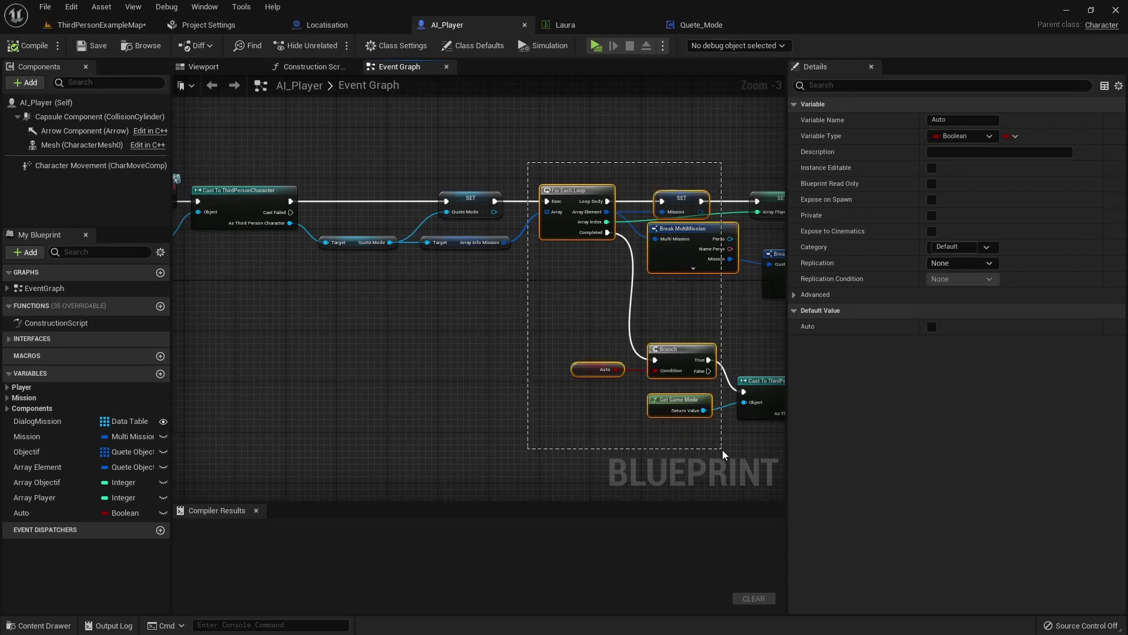
pyautogui.moveTo(649, 435); pyautogui.dragTo(464, 297)
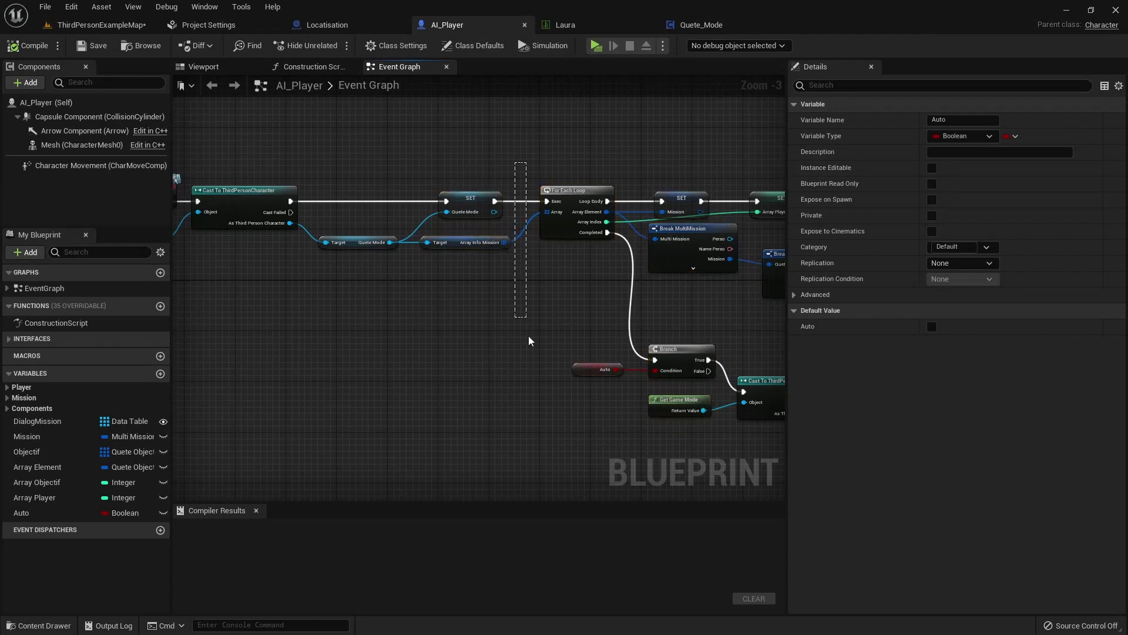
pyautogui.moveTo(529, 341); pyautogui.dragTo(807, 473)
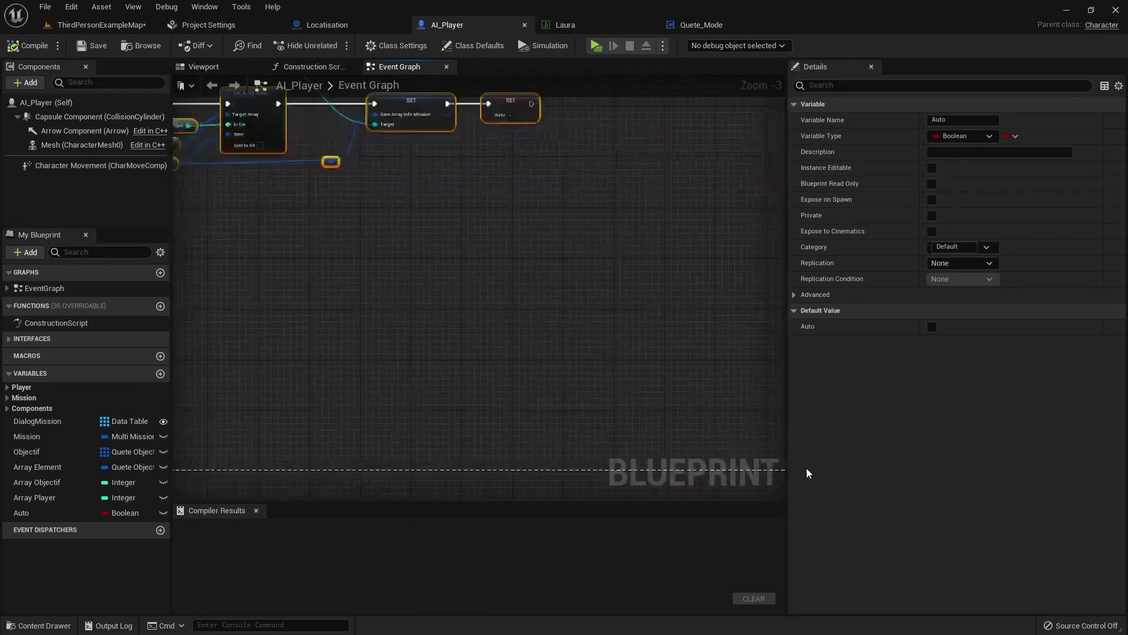
# Cut the selected chain, leaving only the Cast To ThirdPersonCharacter and SET Quete Mode nodes.
pyautogui.scroll(-5, 518, 350)
pyautogui.scroll(-4, 270, 285)
pyautogui.moveTo(270, 285); pyautogui.dragTo(485, 226, button='right')
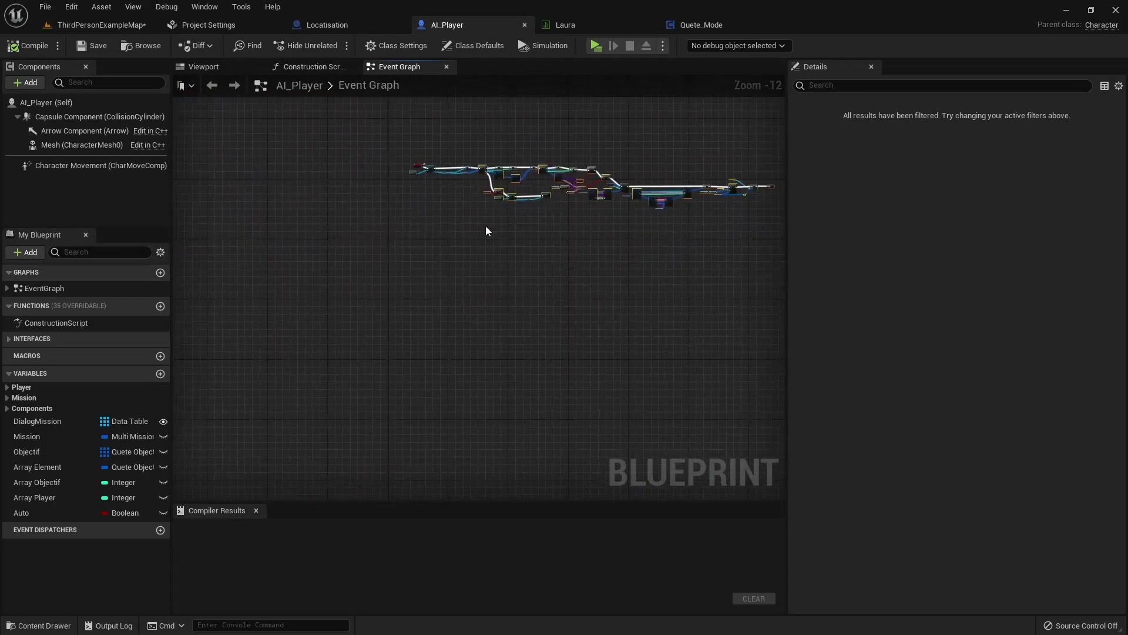
pyautogui.scroll(3, 493, 273)
pyautogui.scroll(3, 493, 273)
pyautogui.moveTo(491, 271); pyautogui.dragTo(389, 293, button='right')
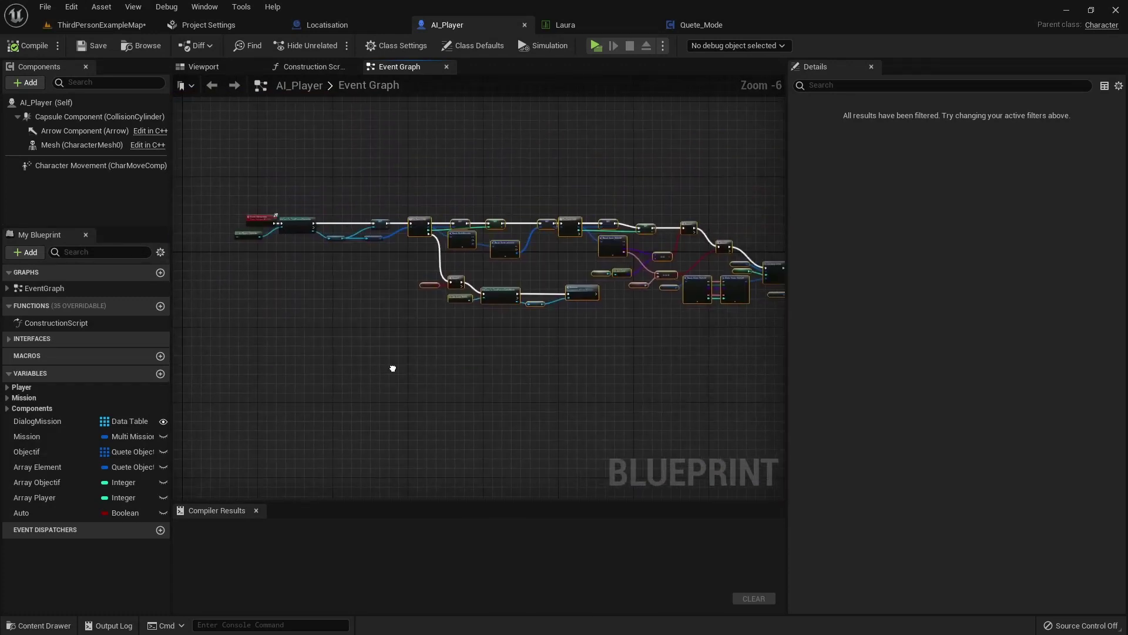
pyautogui.rightClick(417, 235)
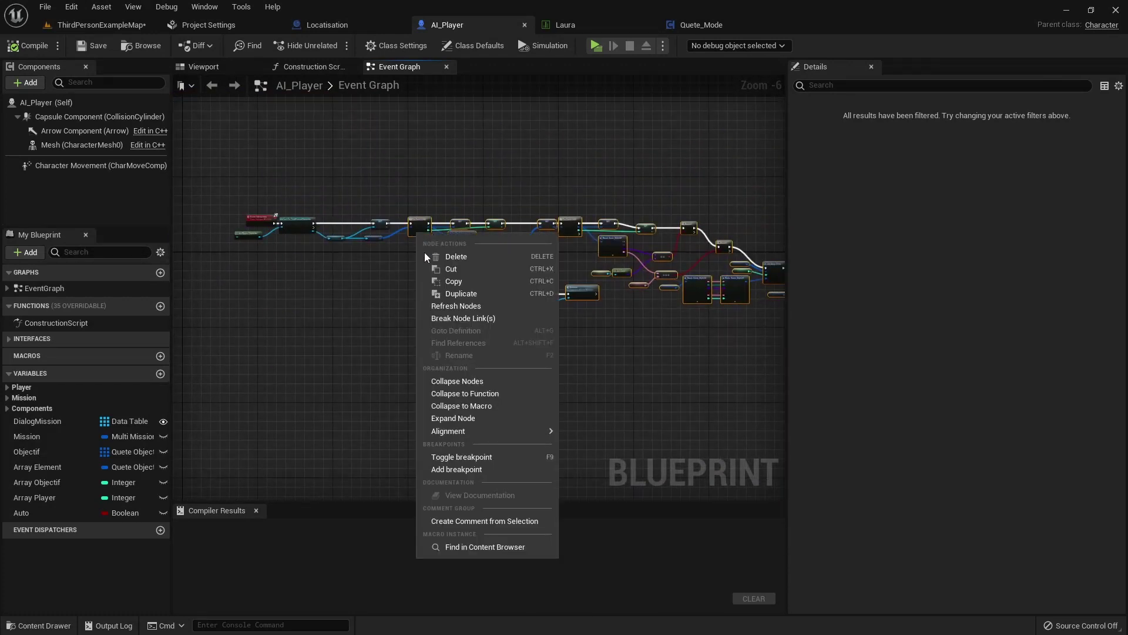
pyautogui.click(457, 270)
pyautogui.scroll(-5, 457, 274)
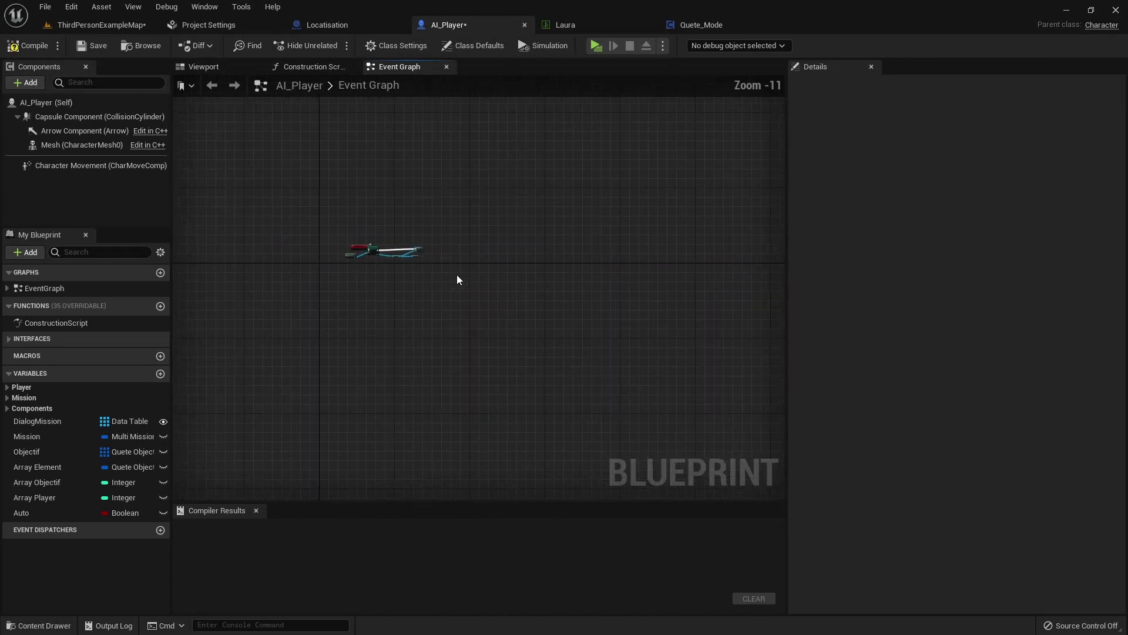
pyautogui.scroll(-1, 456, 277)
pyautogui.scroll(7, 456, 276)
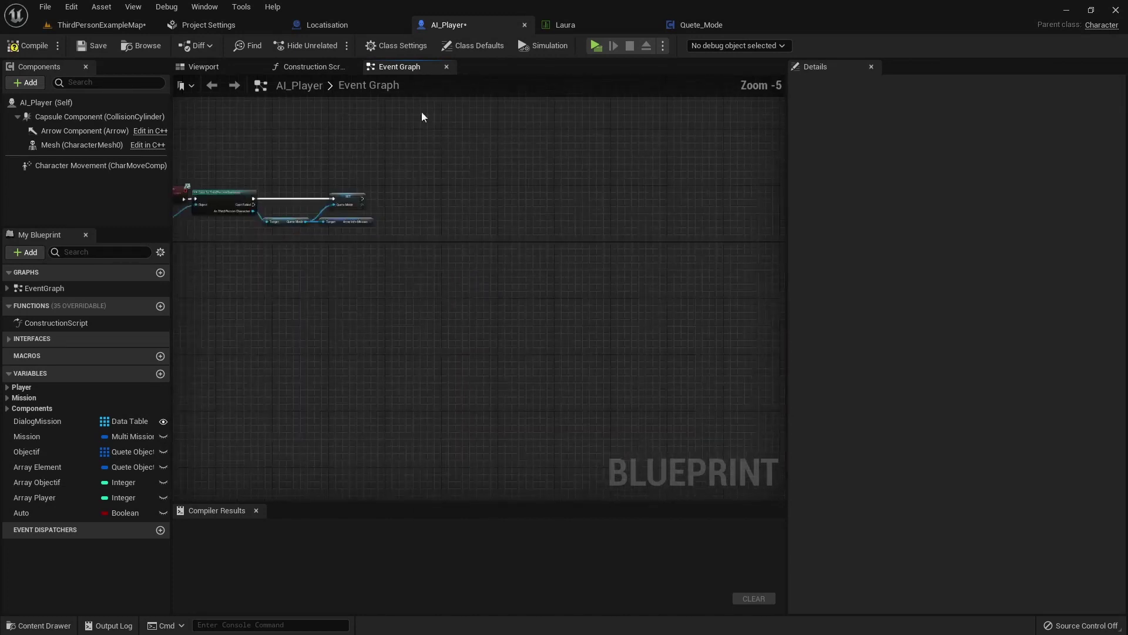
# Paste the cut chain into Complet and wire the Complet entry to its For Each Loop.
pyautogui.click(700, 27)
pyautogui.scroll(-3, 498, 231)
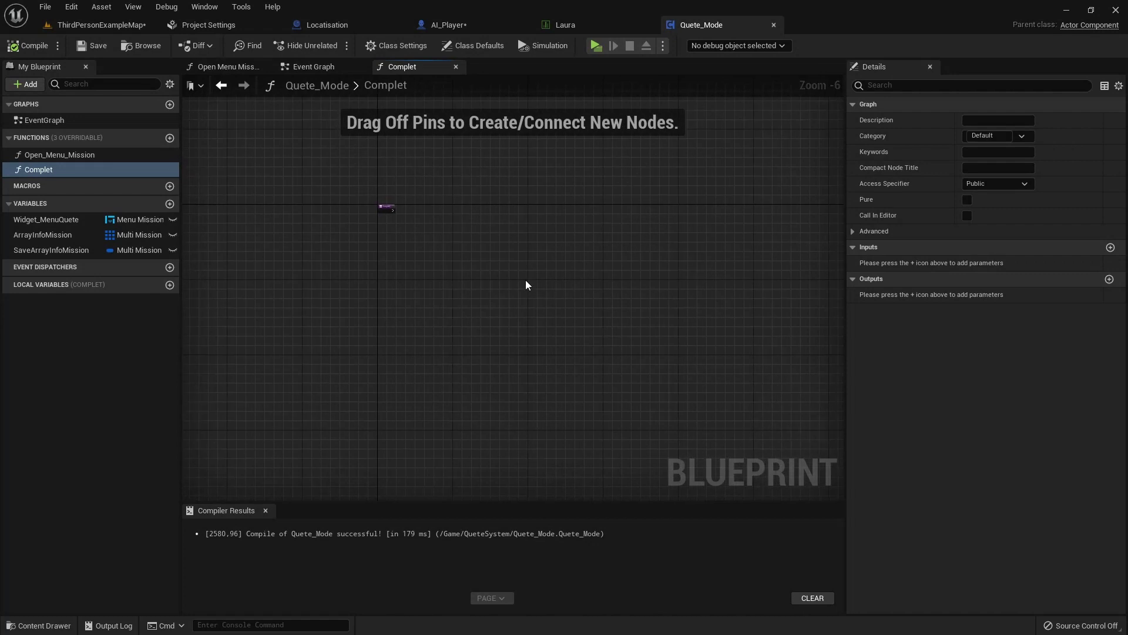
pyautogui.hotkey('ctrl', 'v')
pyautogui.scroll(2, 379, 228)
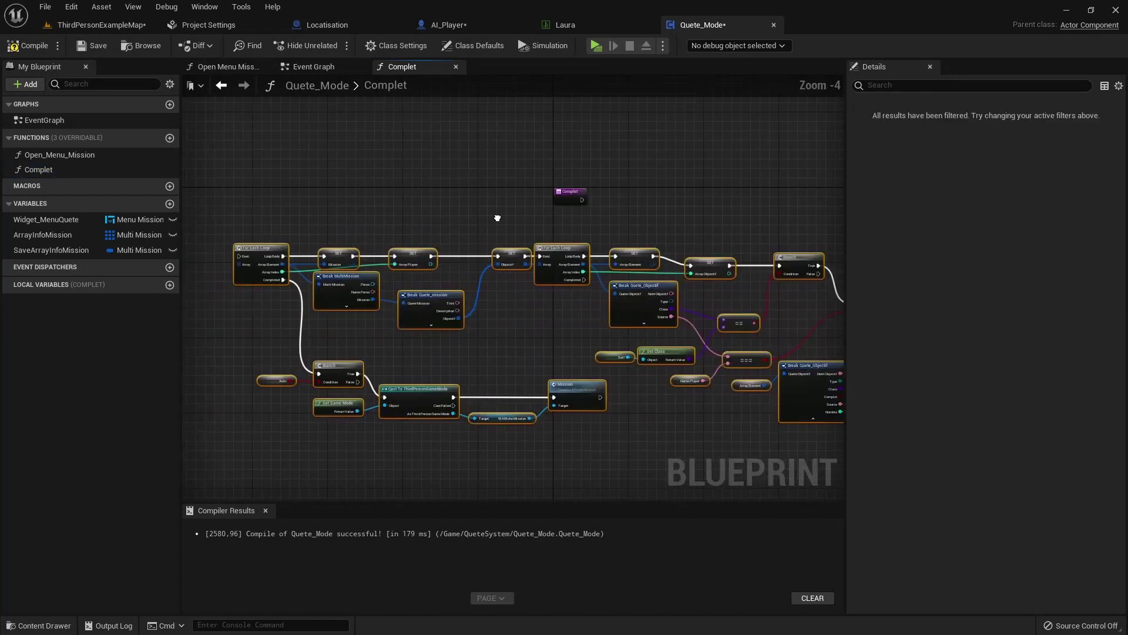
pyautogui.moveTo(620, 191)
pyautogui.mouseDown()
pyautogui.moveTo(224, 253)
pyautogui.moveTo(298, 259)
pyautogui.mouseUp()
pyautogui.moveTo(228, 255)
pyautogui.mouseDown()
pyautogui.moveTo(256, 247)
pyautogui.moveTo(240, 253)
pyautogui.mouseUp()
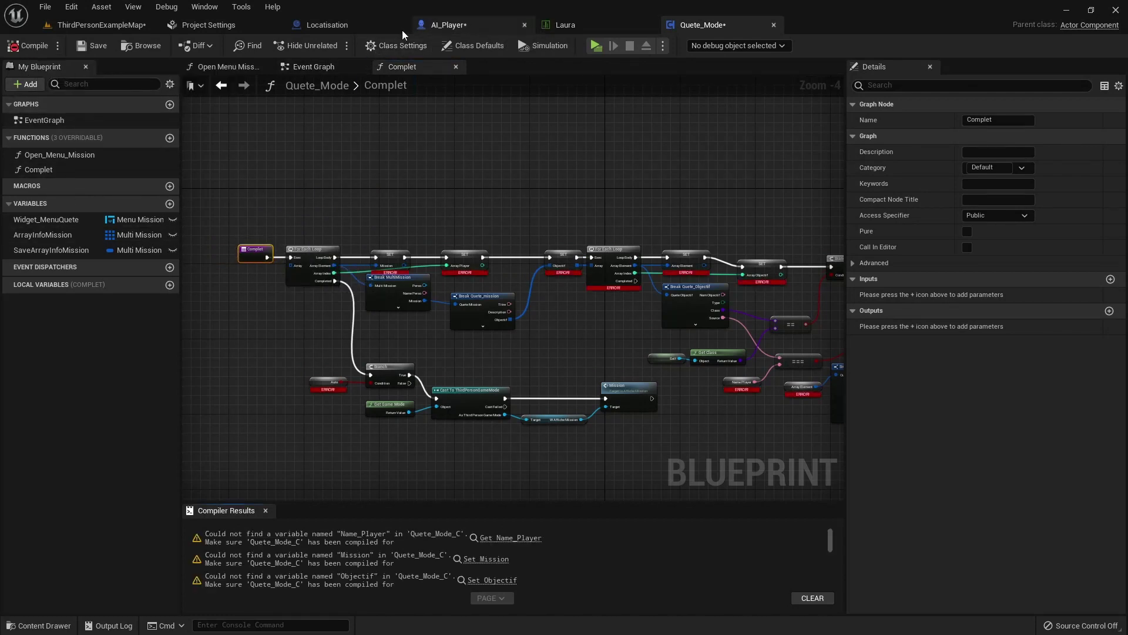
# Compare against the Locatisation graph, then bring the pasted chain and Complet entry back into view.
pyautogui.click(350, 26)
pyautogui.scroll(-2, 334, 242)
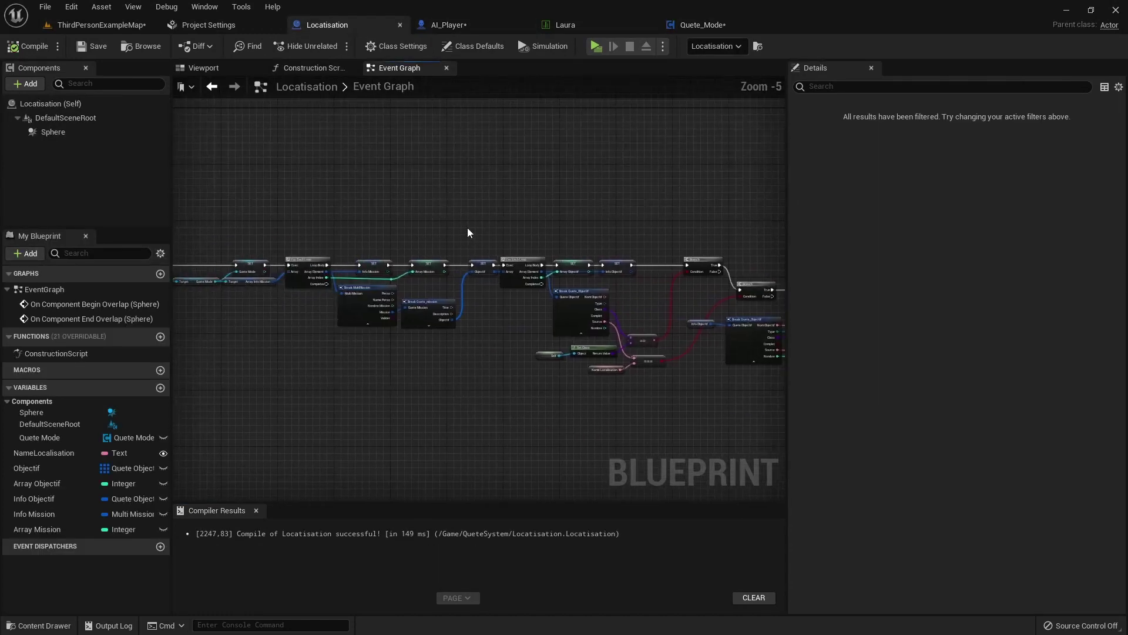
pyautogui.scroll(-2, 467, 227)
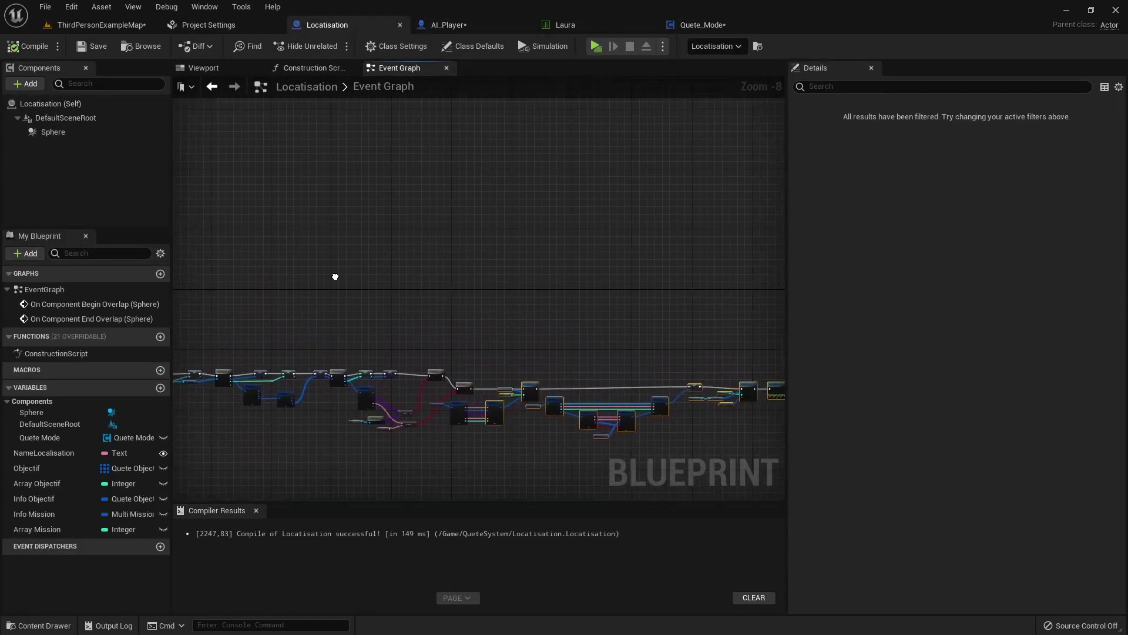
pyautogui.moveTo(304, 245); pyautogui.dragTo(667, 387, button='right')
pyautogui.click(681, 27)
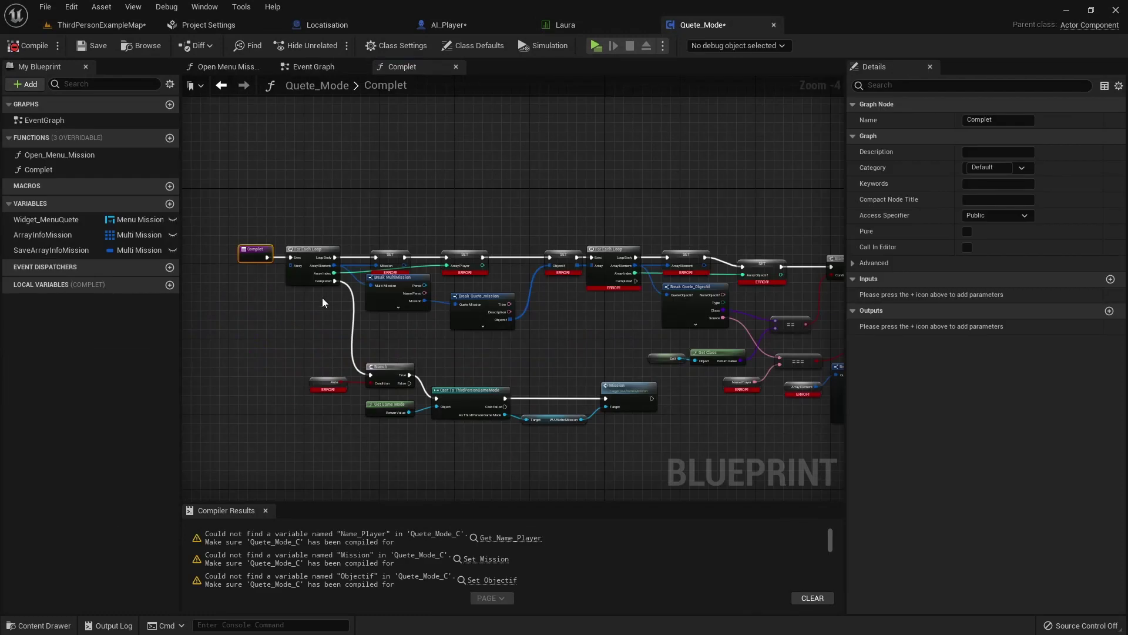
pyautogui.moveTo(322, 298); pyautogui.dragTo(318, 240, button='right')
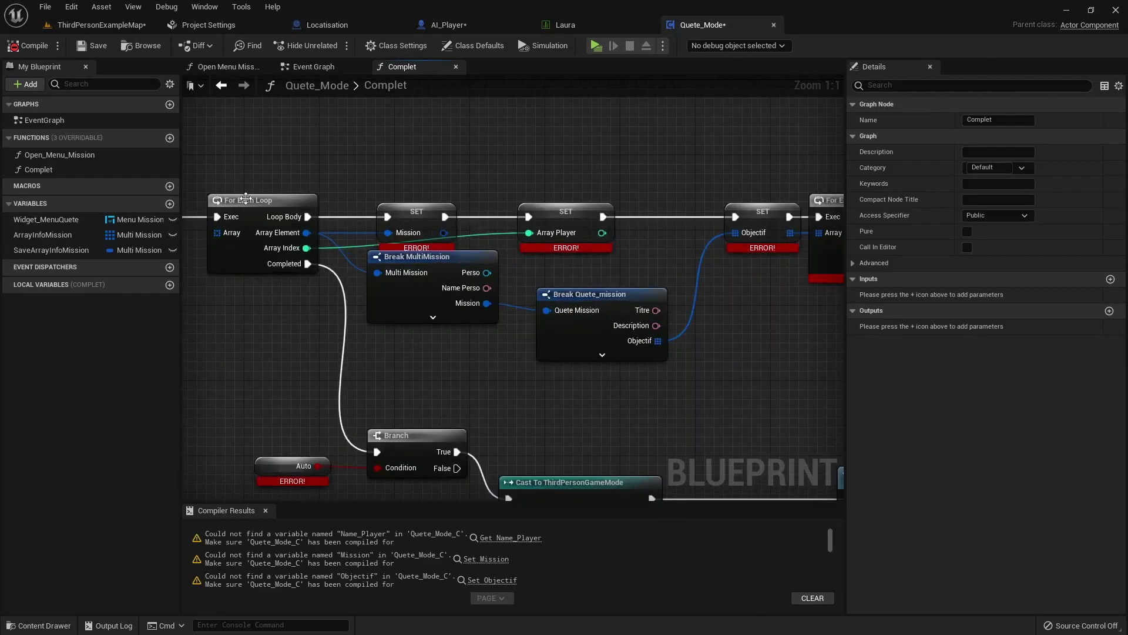
pyautogui.moveTo(325, 302); pyautogui.dragTo(421, 339, button='right')
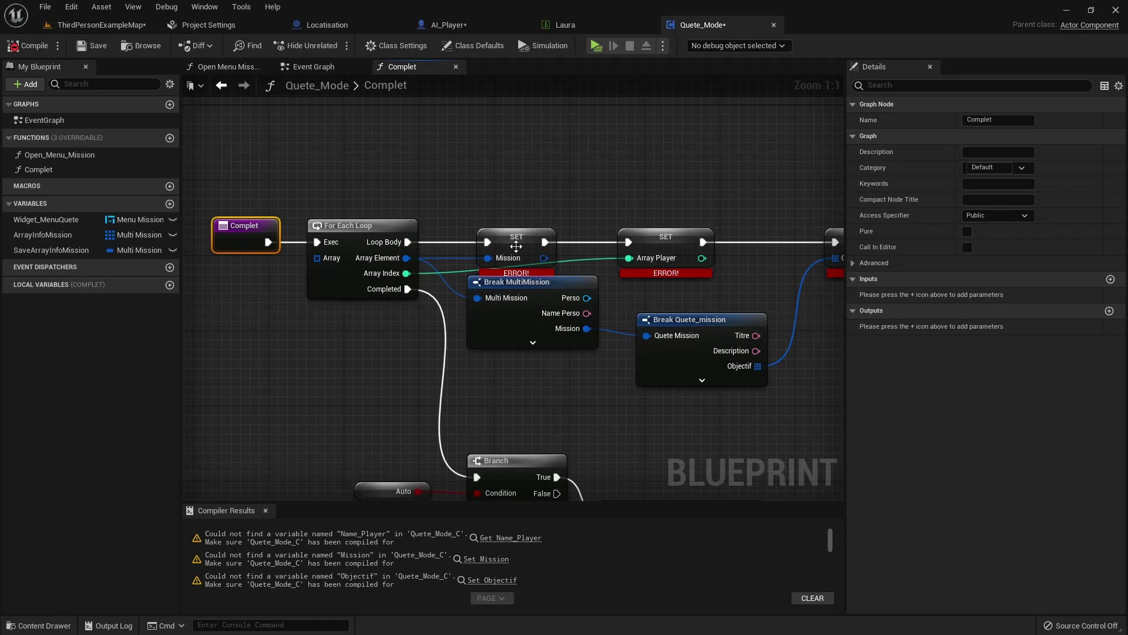
# Create local variables Mission, Array Player, Objectif, Array Element and Array Objectif from their SET nodes.
pyautogui.rightClick(516, 245)
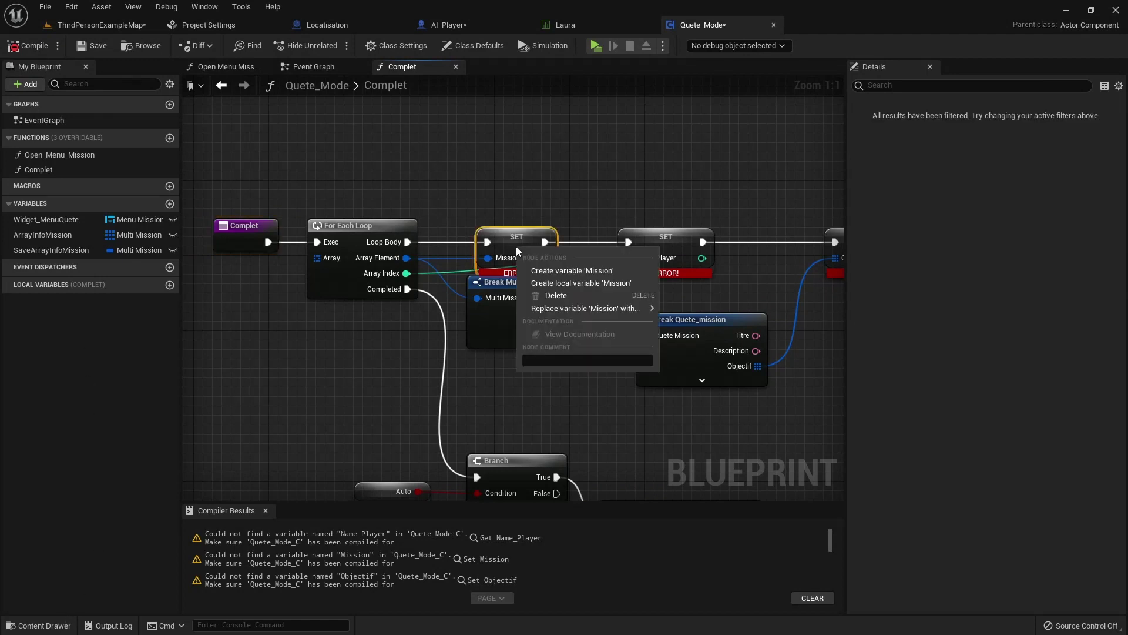
pyautogui.click(570, 284)
pyautogui.rightClick(650, 249)
pyautogui.click(674, 283)
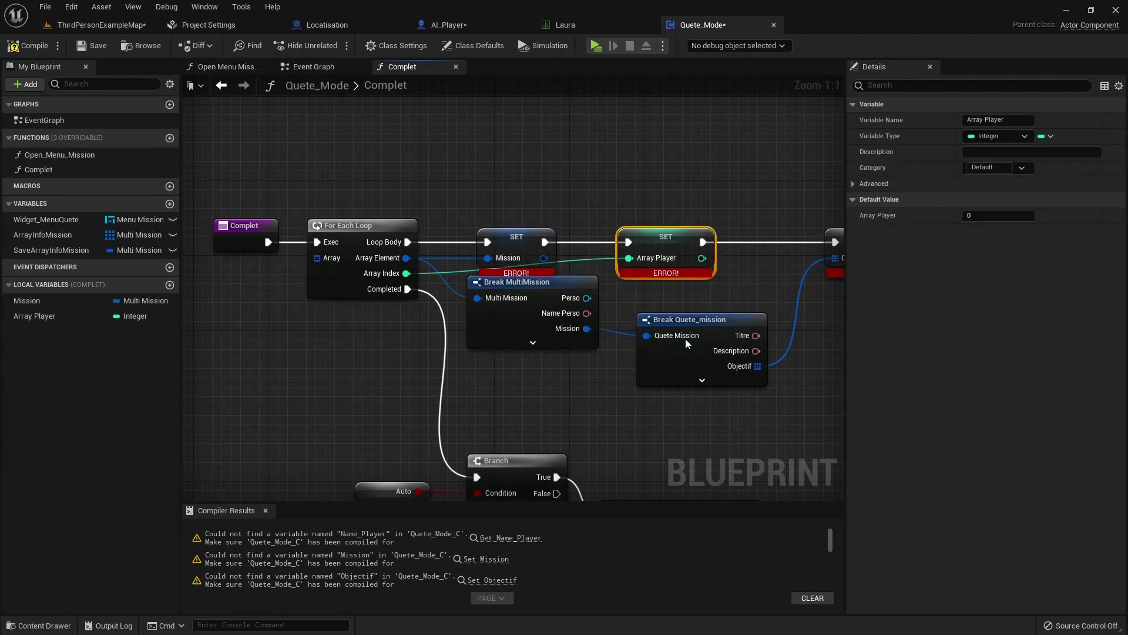
pyautogui.moveTo(686, 337); pyautogui.dragTo(455, 339, button='right')
pyautogui.rightClick(594, 237)
pyautogui.click(628, 275)
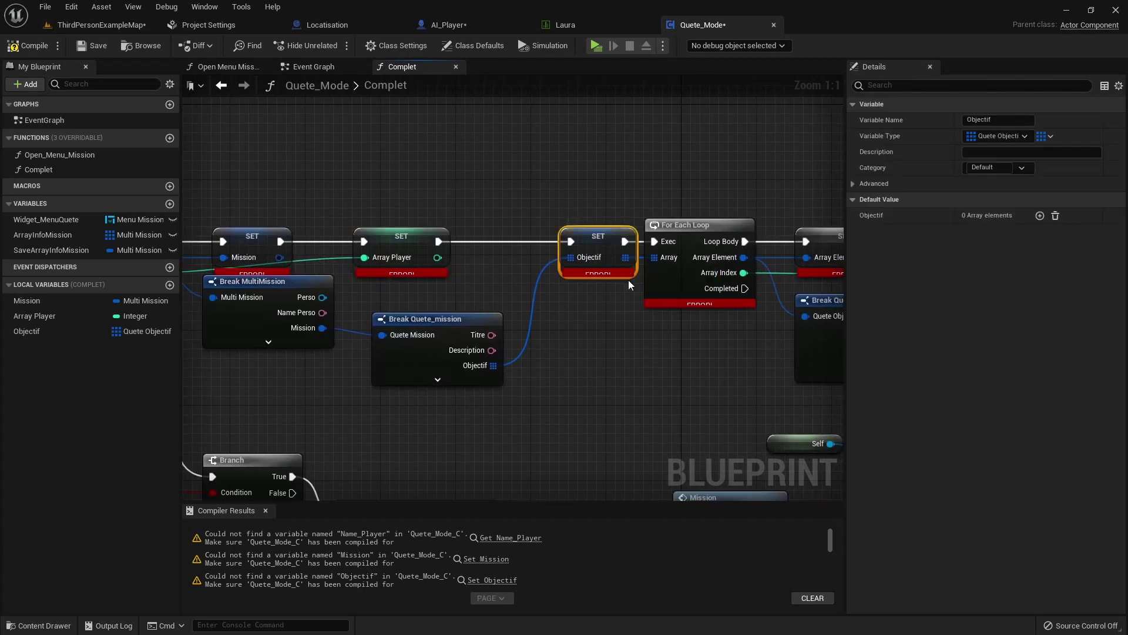
pyautogui.moveTo(629, 280); pyautogui.dragTo(354, 288, button='right')
pyautogui.rightClick(593, 241)
pyautogui.click(614, 272)
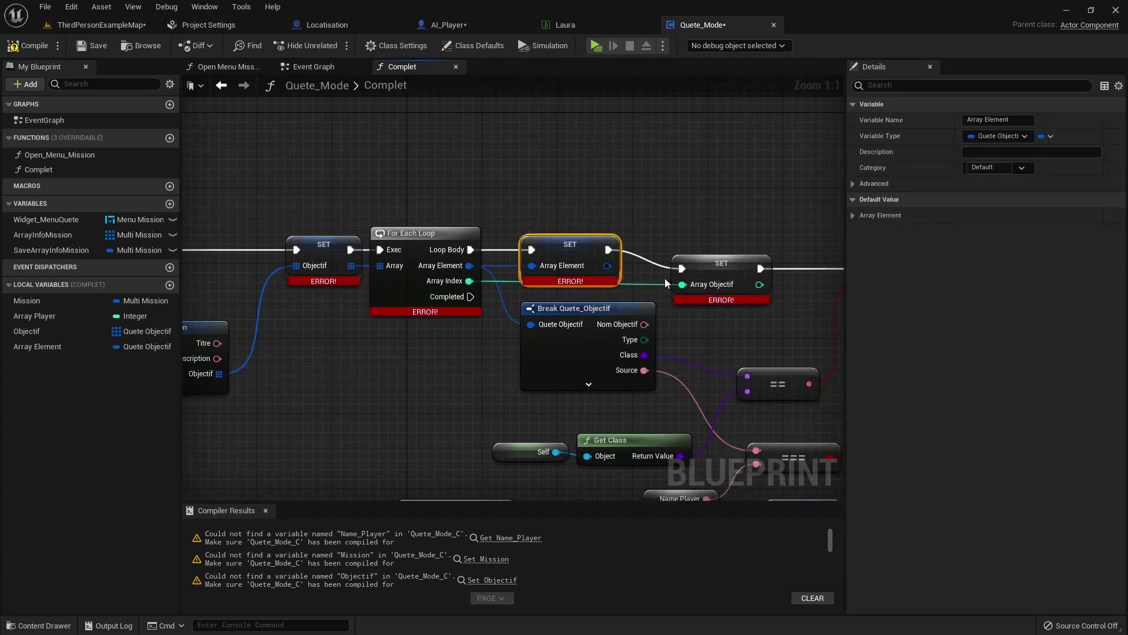
pyautogui.rightClick(728, 277)
pyautogui.click(749, 318)
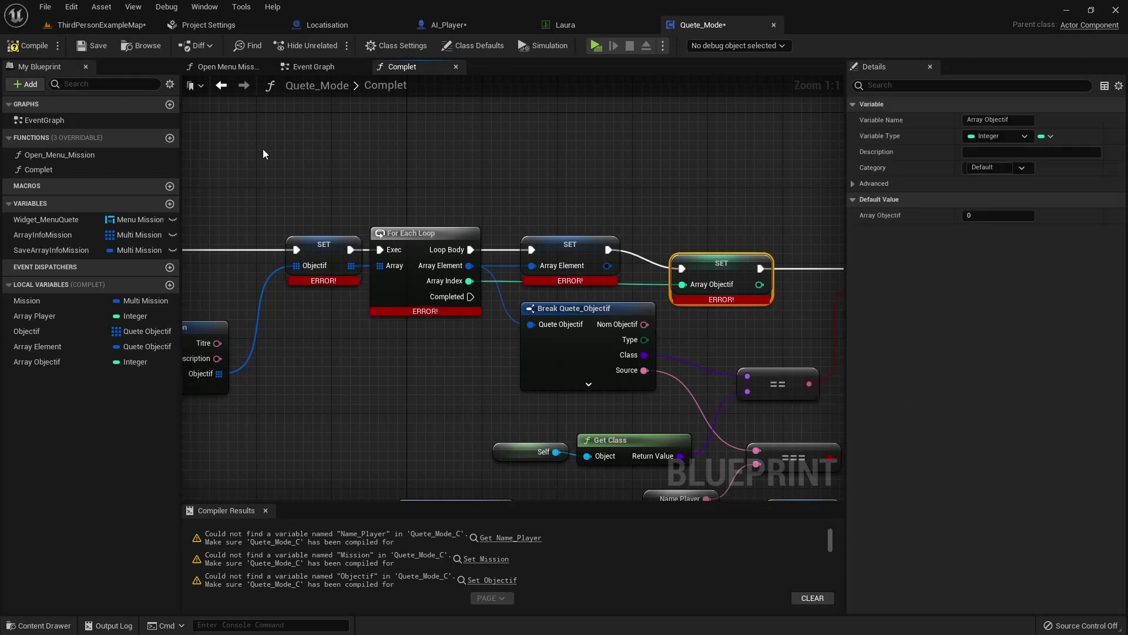
# Compile, then create Auto as a local Boolean variable from its broken node and recompile.
pyautogui.click(38, 47)
pyautogui.scroll(-2, 414, 221)
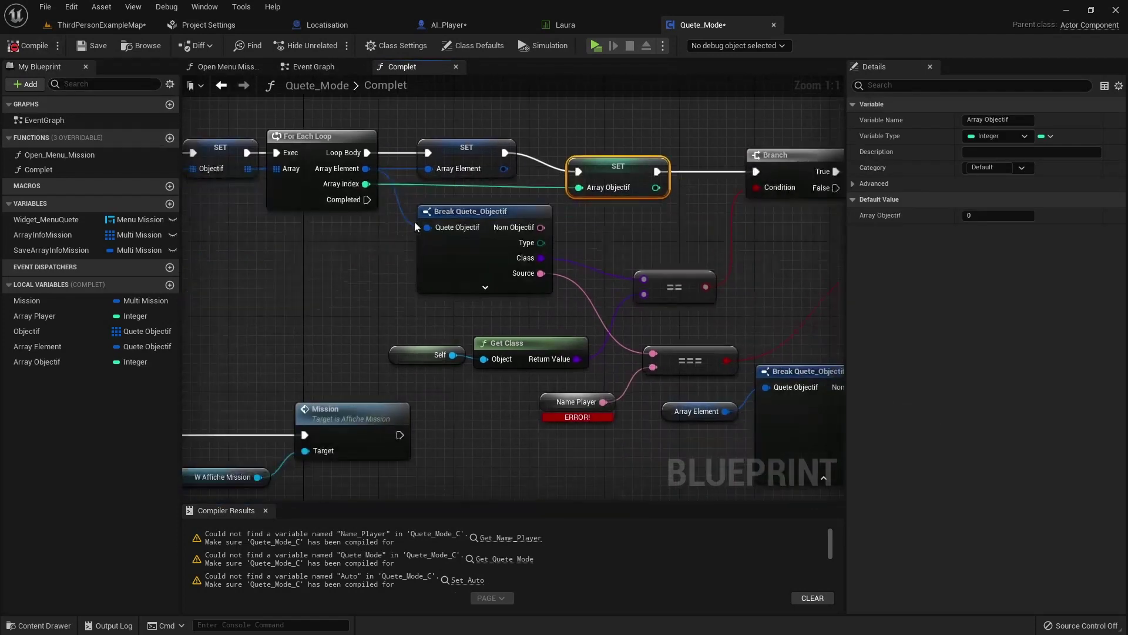
pyautogui.scroll(-5, 414, 221)
pyautogui.moveTo(430, 296); pyautogui.dragTo(449, 298, button='right')
pyautogui.scroll(4, 449, 298)
pyautogui.scroll(2, 506, 281)
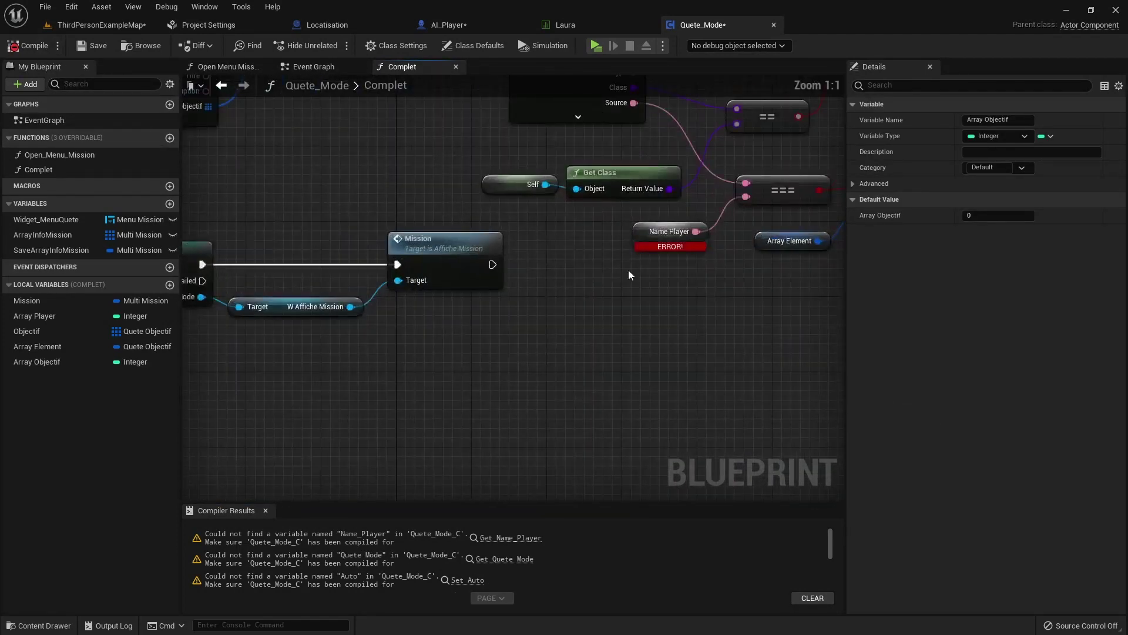
pyautogui.moveTo(398, 282); pyautogui.dragTo(967, 337, button='right')
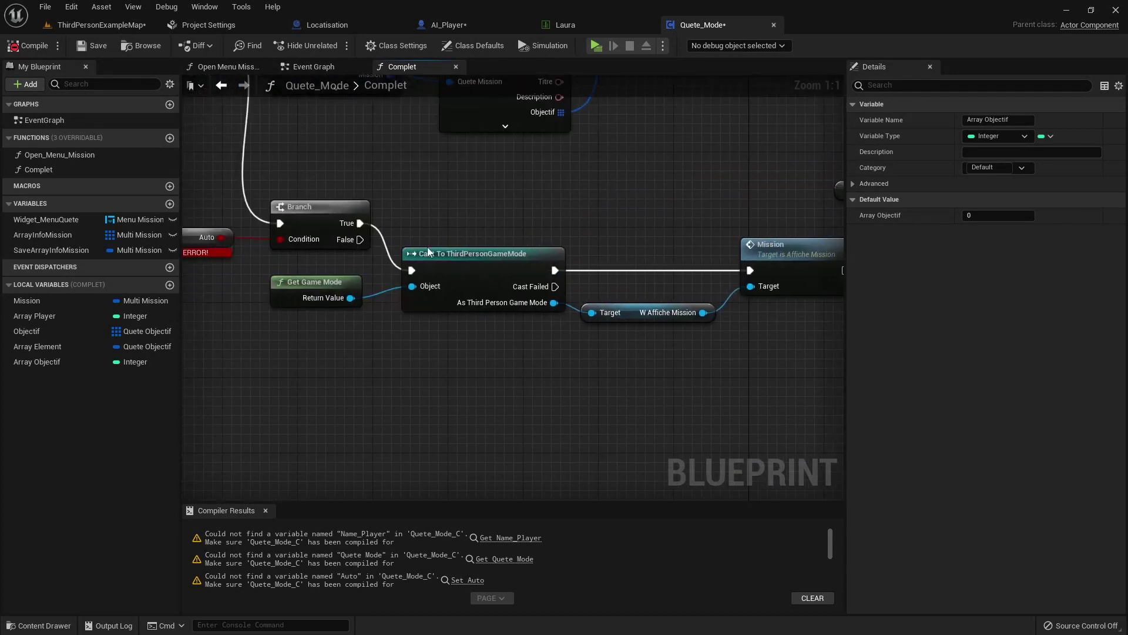
pyautogui.rightClick(398, 282)
pyautogui.click(462, 313)
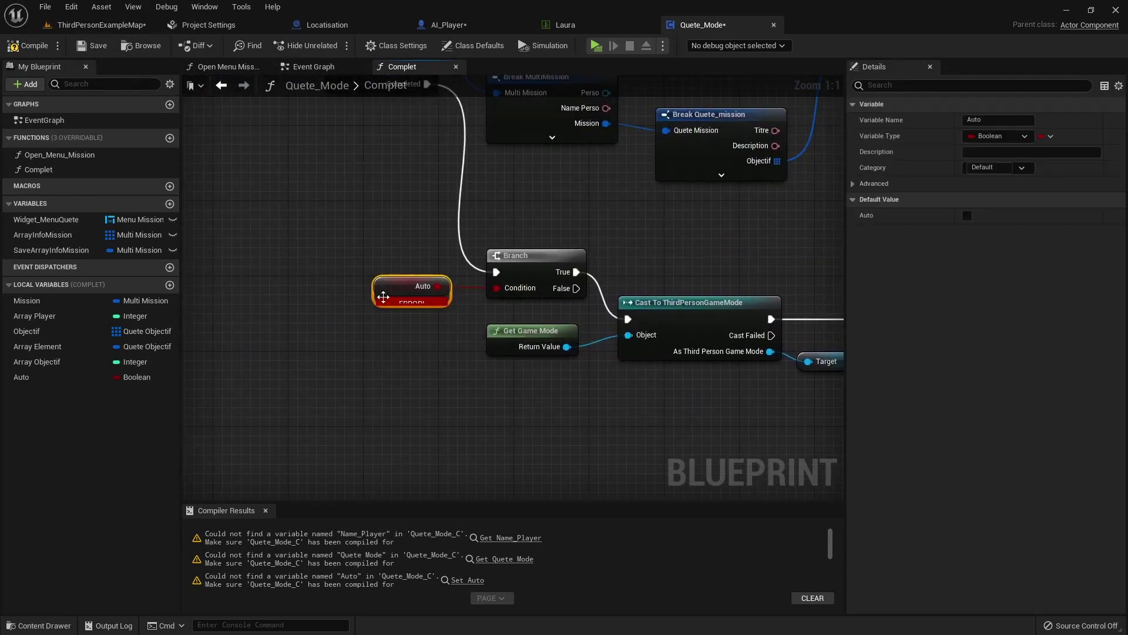
pyautogui.click(47, 49)
pyautogui.moveTo(507, 174); pyautogui.dragTo(442, 384, button='right')
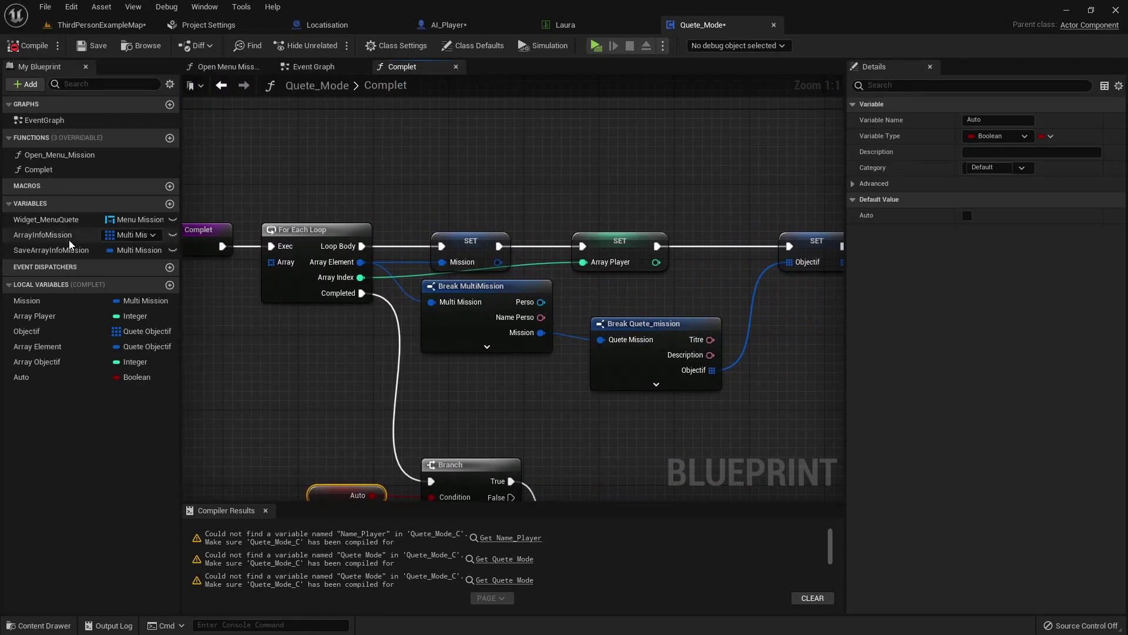
# Feed the ArrayInfoMission variable into the For Each Loop's Array pin and recompile.
pyautogui.moveTo(69, 239); pyautogui.dragTo(269, 263)
pyautogui.moveTo(210, 290); pyautogui.dragTo(369, 288, button='right')
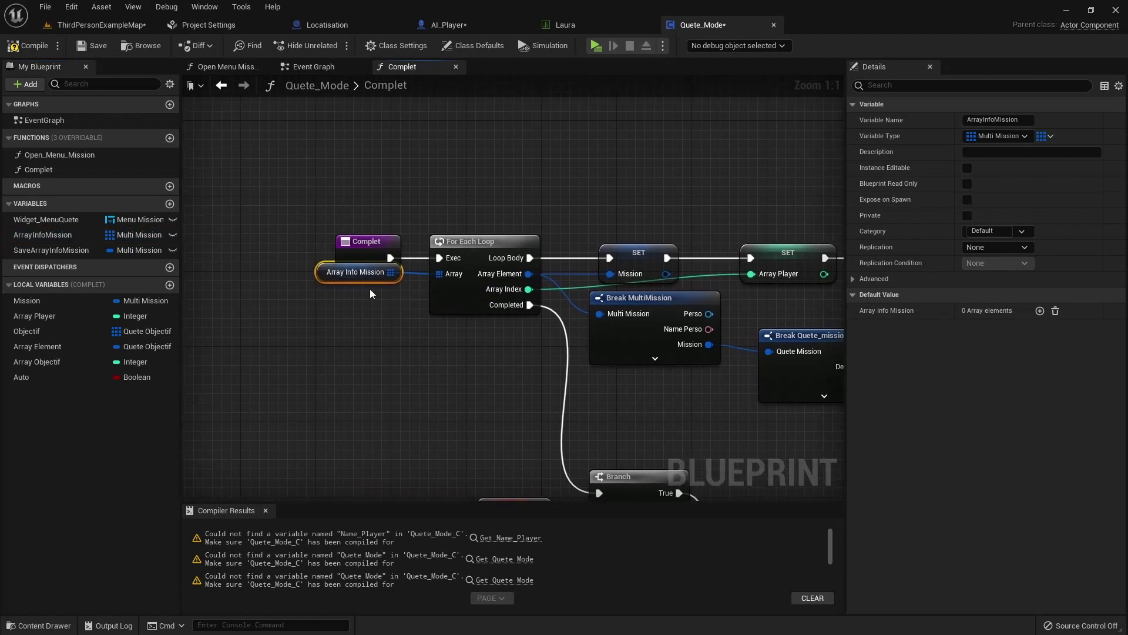
pyautogui.click(45, 47)
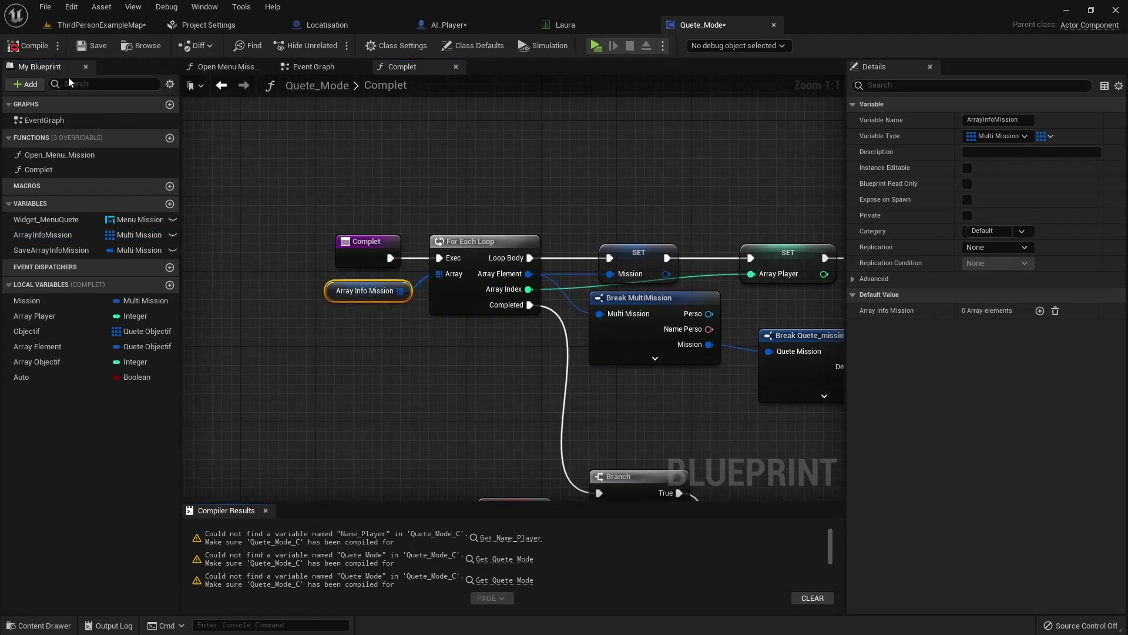
pyautogui.scroll(-3, 230, 231)
pyautogui.moveTo(333, 236); pyautogui.dragTo(342, 188, button='right')
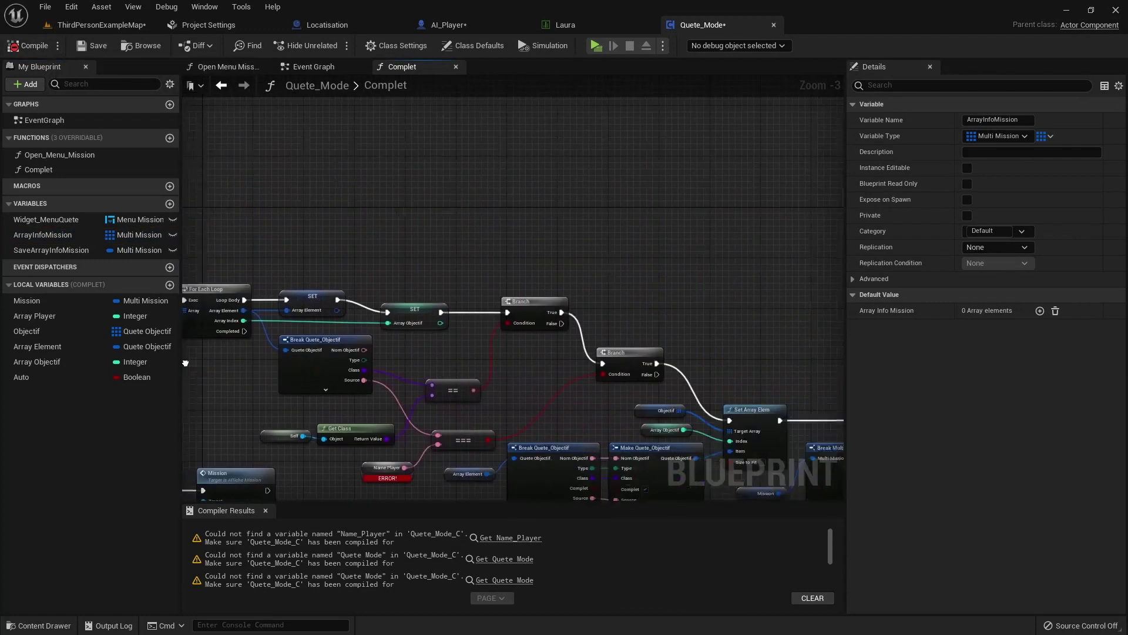
pyautogui.scroll(3, 471, 346)
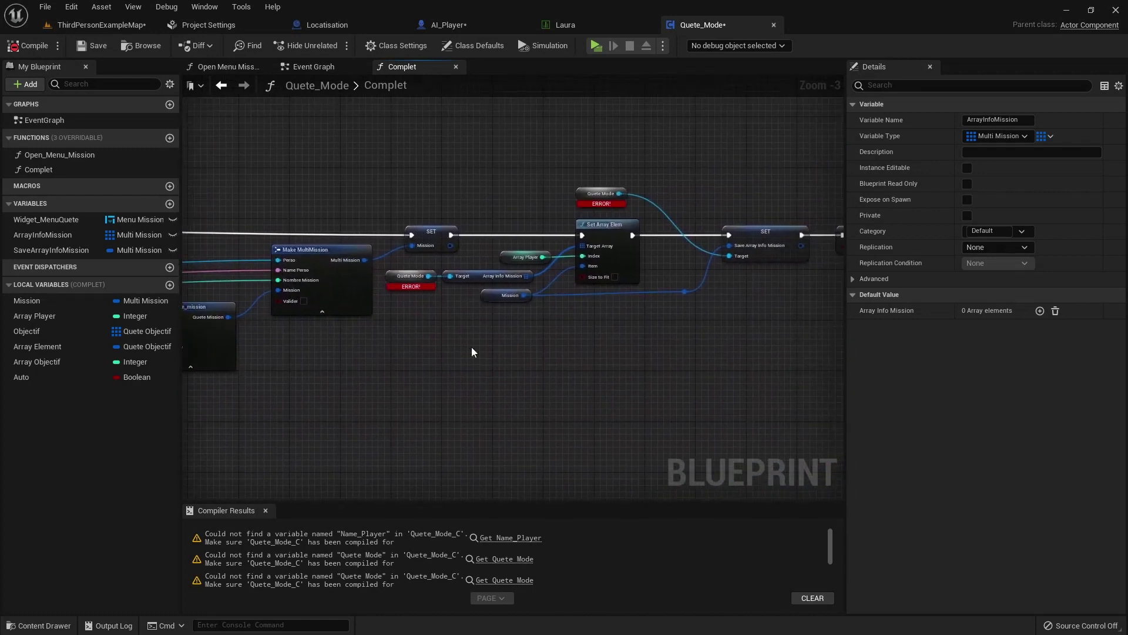
# Replace the broken Quete Mode Array Info Mission reference at Set Array Elem with an ArrayInfoMission getter.
pyautogui.click(361, 250)
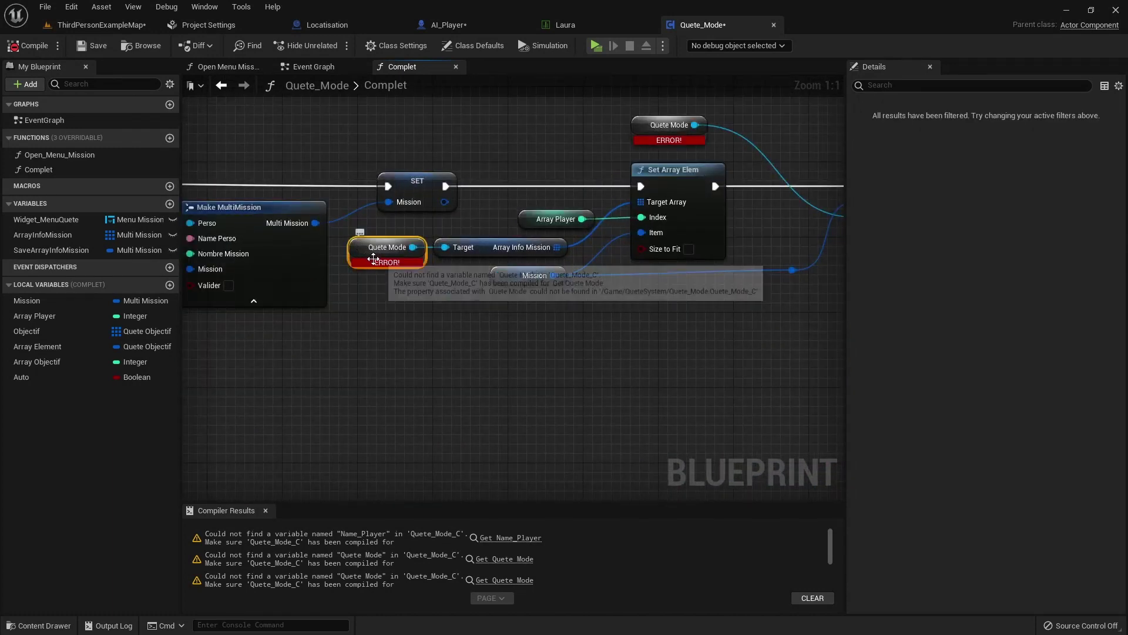
pyautogui.press('Delete')
pyautogui.moveTo(65, 234); pyautogui.dragTo(643, 202)
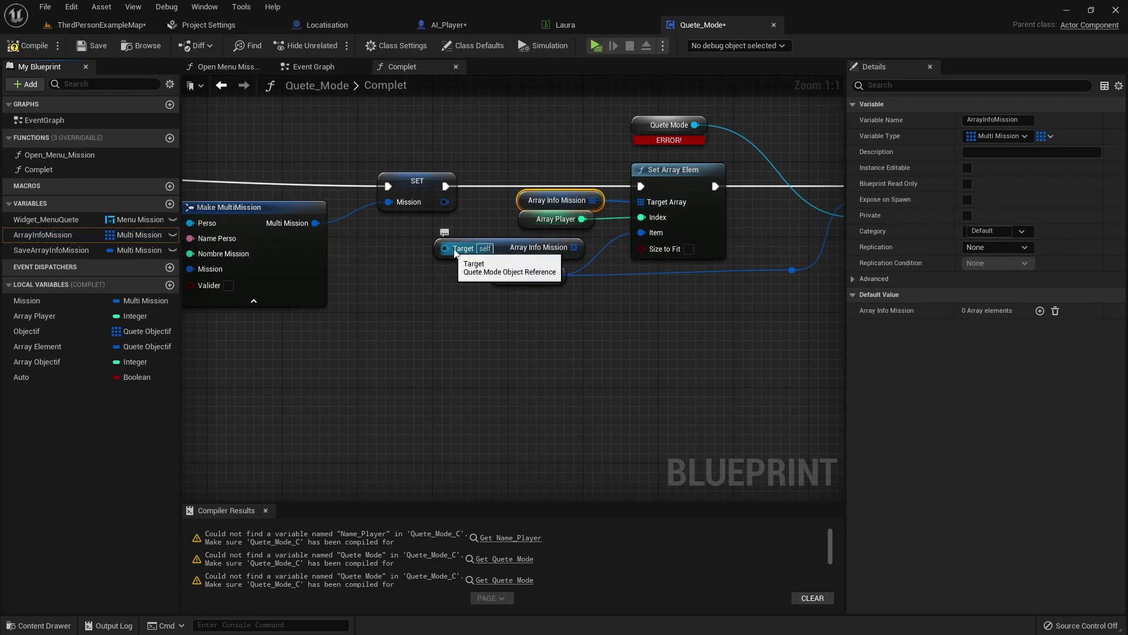
pyautogui.click(529, 247)
pyautogui.press('Delete')
pyautogui.moveTo(552, 220)
pyautogui.mouseDown()
pyautogui.moveTo(533, 229)
pyautogui.moveTo(523, 218)
pyautogui.moveTo(526, 239)
pyautogui.mouseUp()
pyautogui.click(505, 214)
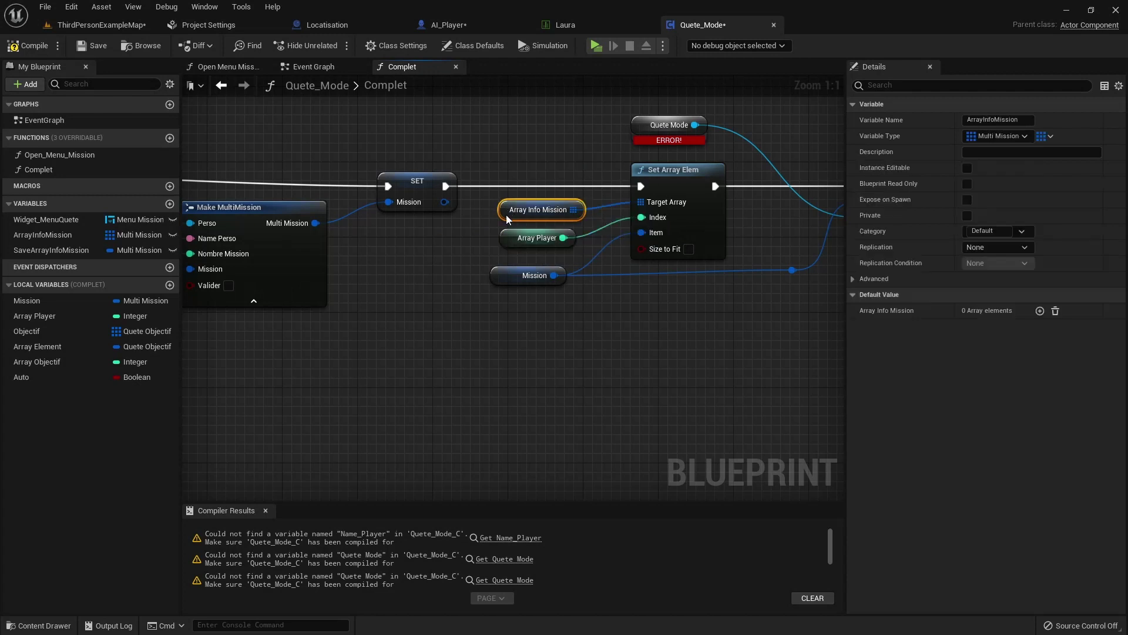
pyautogui.scroll(-2, 749, 340)
pyautogui.moveTo(749, 340); pyautogui.dragTo(418, 404, button='right')
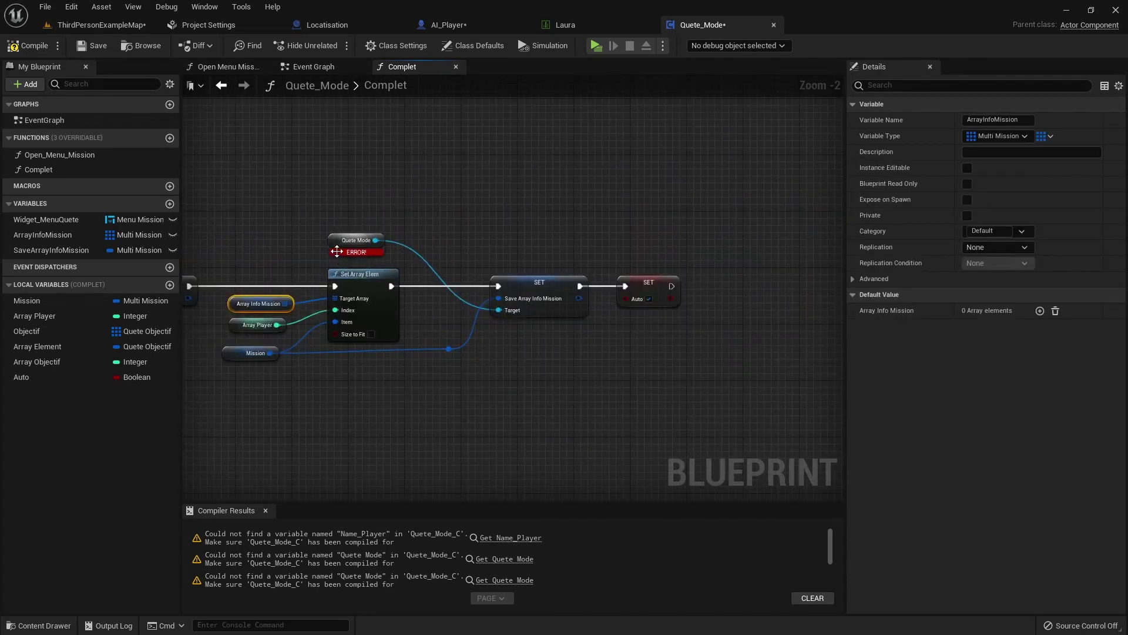
# Replace the old targeted SET with a SaveArrayInfoMission setter between Set Array Elem and Auto.
pyautogui.click(337, 252)
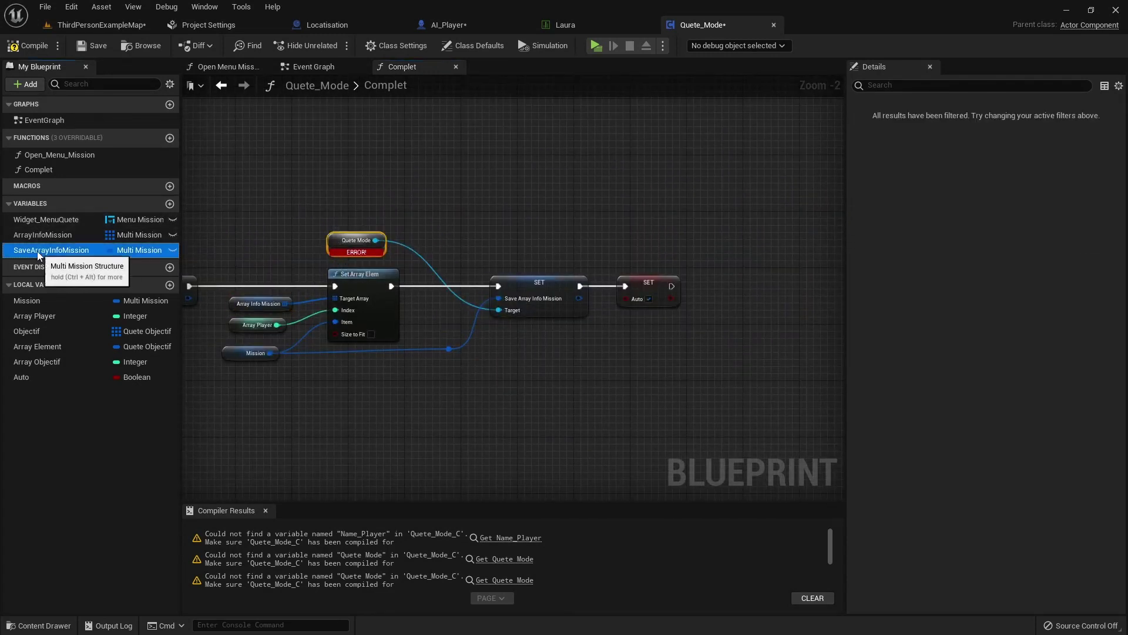
pyautogui.keyDown('alt'); pyautogui.moveTo(51, 250); pyautogui.dragTo(489, 285); pyautogui.keyUp('alt')
pyautogui.click(552, 285)
pyautogui.press('Delete')
pyautogui.click(334, 247)
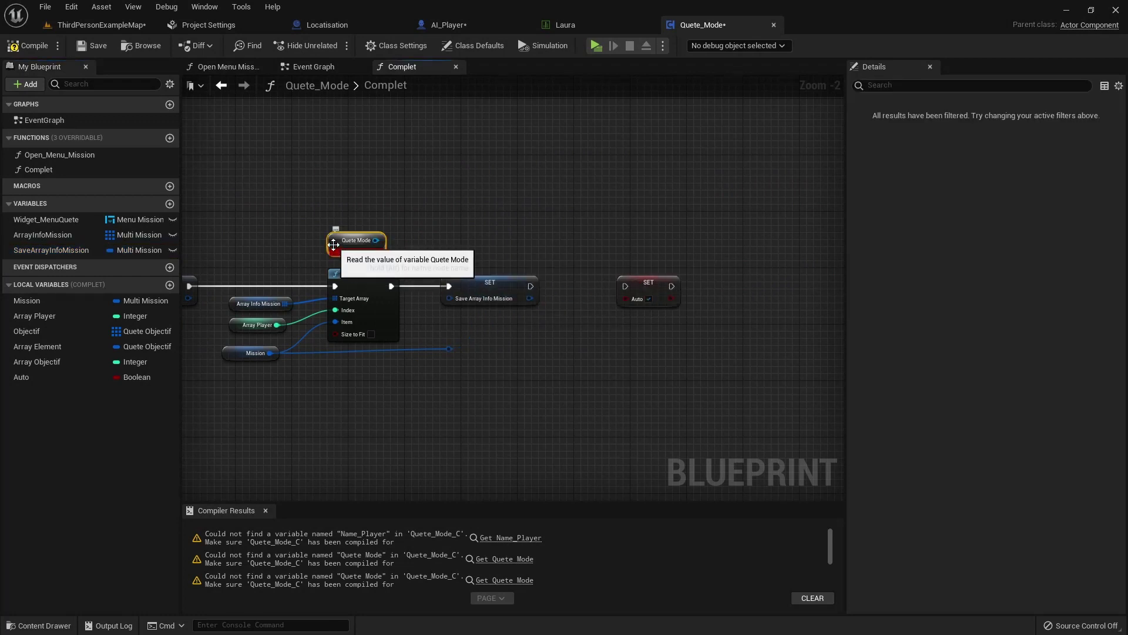
pyautogui.press('Delete')
pyautogui.click(534, 283)
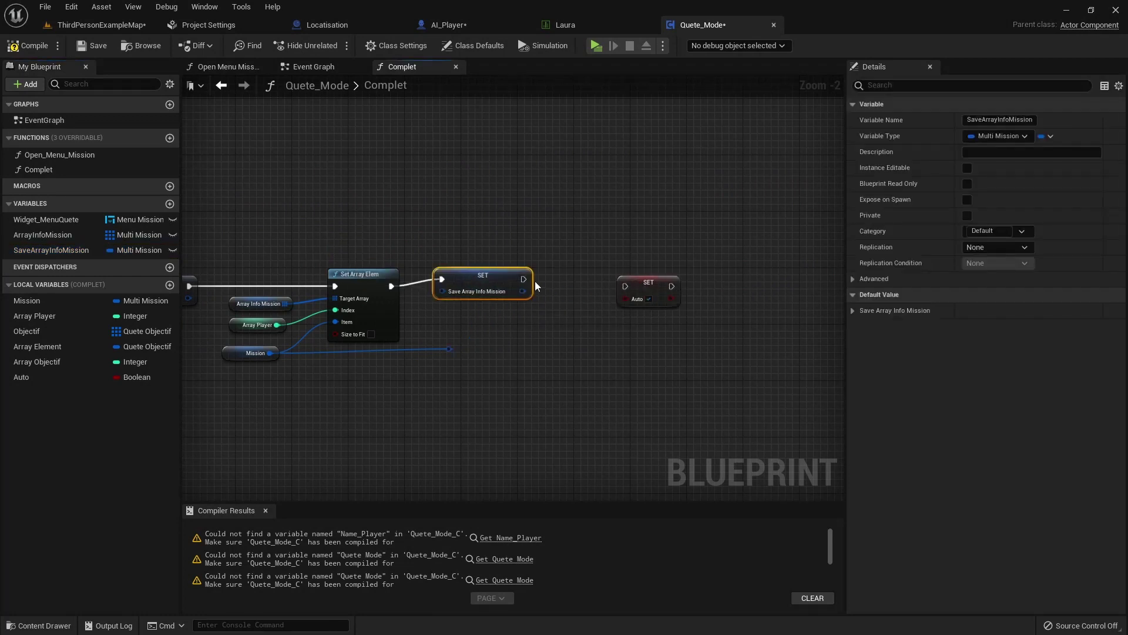
pyautogui.moveTo(514, 285); pyautogui.dragTo(560, 291)
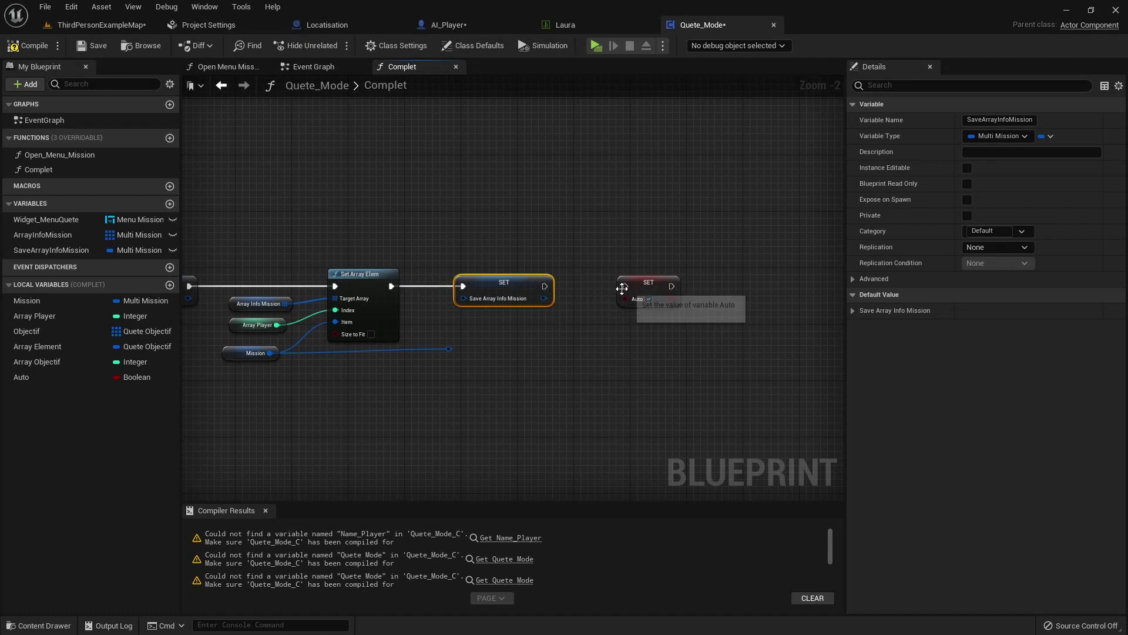
# Wire Mission into the SaveArrayInfoMission setter, recompile, and select the Complet entry node.
pyautogui.moveTo(450, 350); pyautogui.dragTo(463, 299)
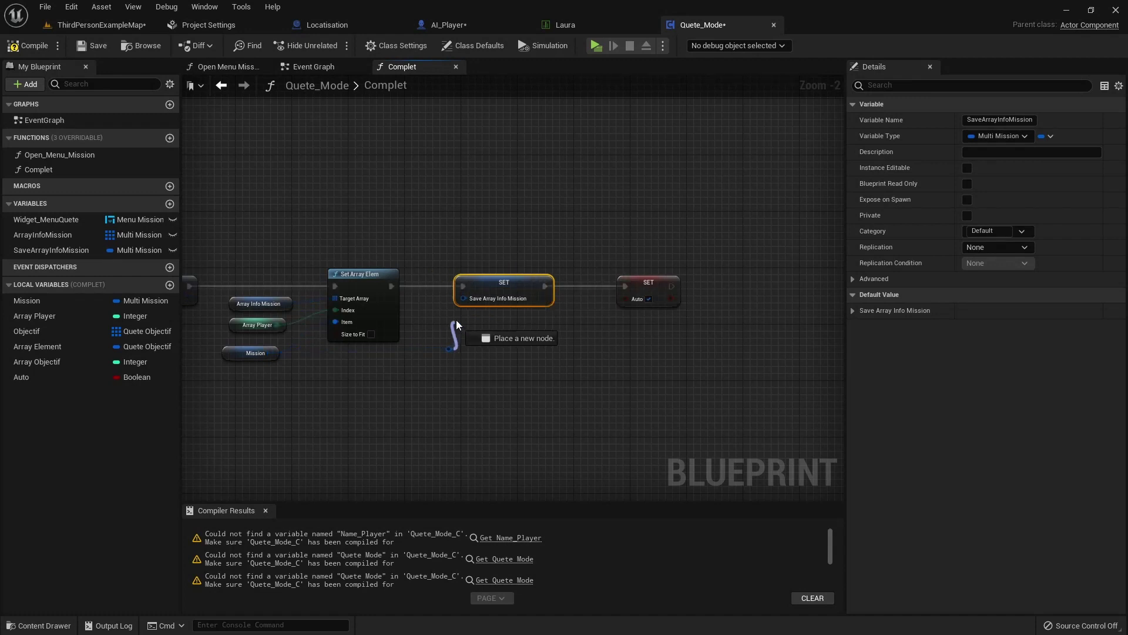
pyautogui.click(450, 350)
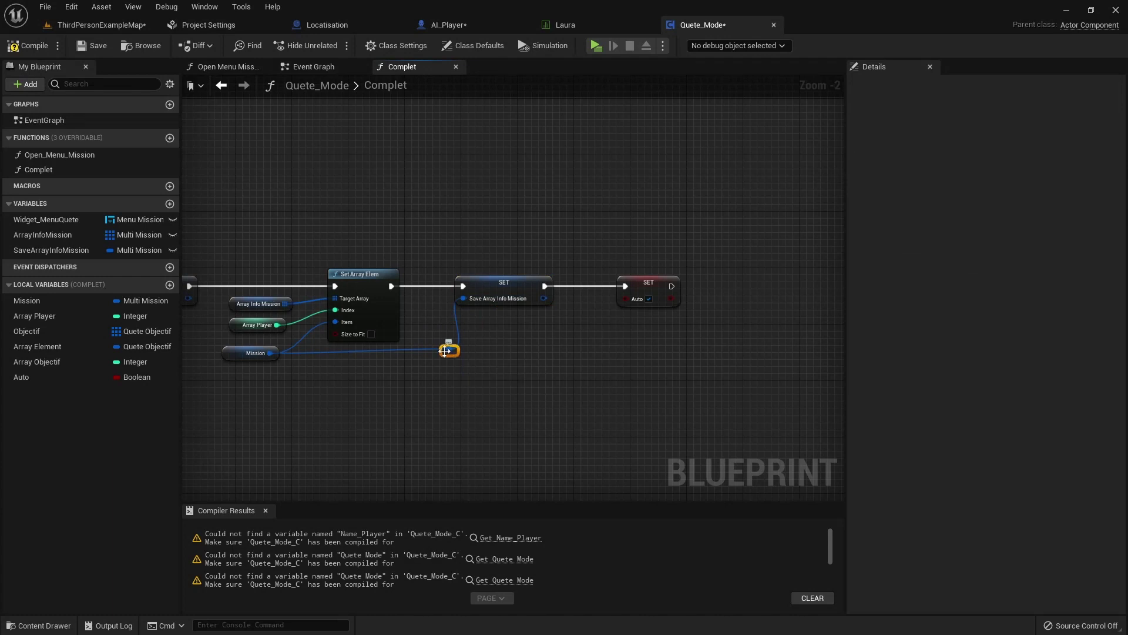
pyautogui.moveTo(392, 361); pyautogui.dragTo(385, 354)
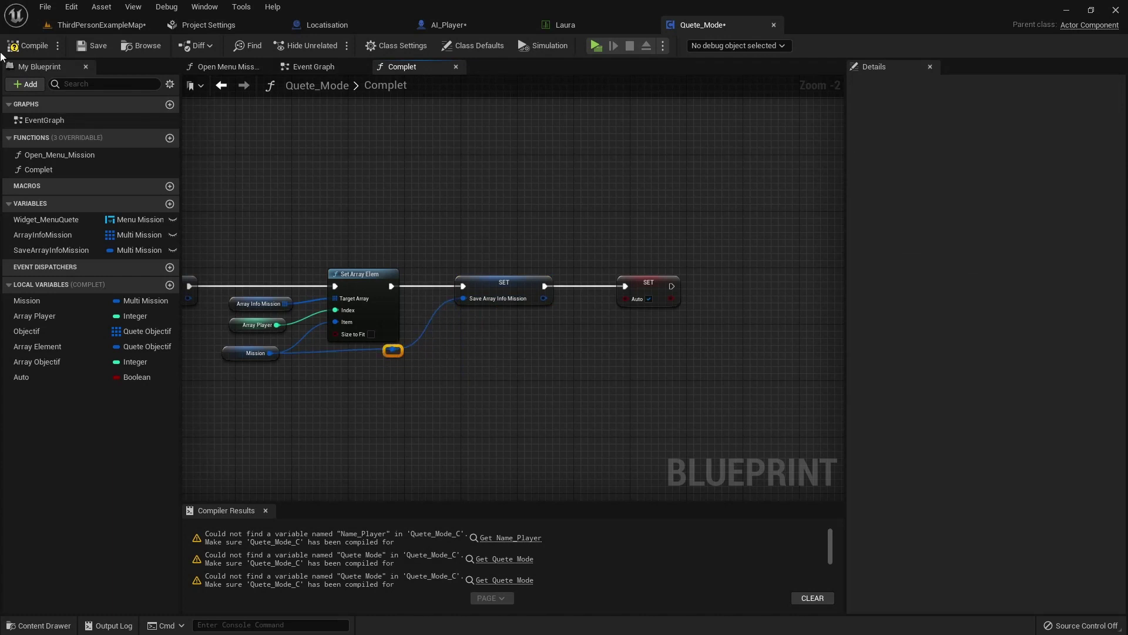
pyautogui.click(36, 45)
pyautogui.moveTo(258, 179); pyautogui.dragTo(635, 362, button='right')
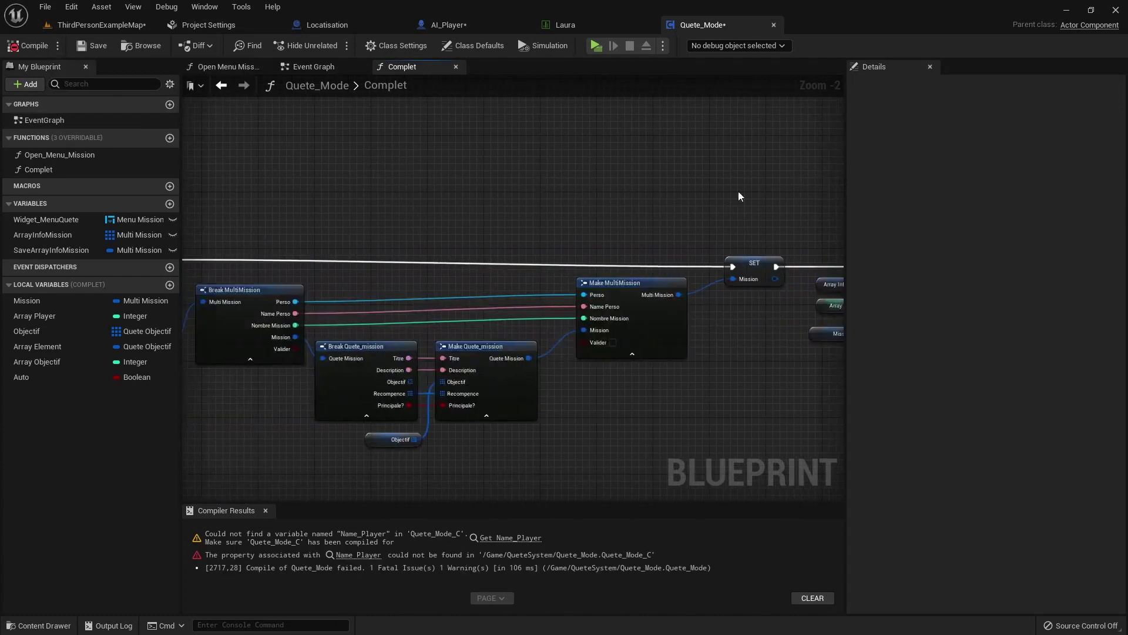
pyautogui.moveTo(247, 153); pyautogui.dragTo(491, 265, button='right')
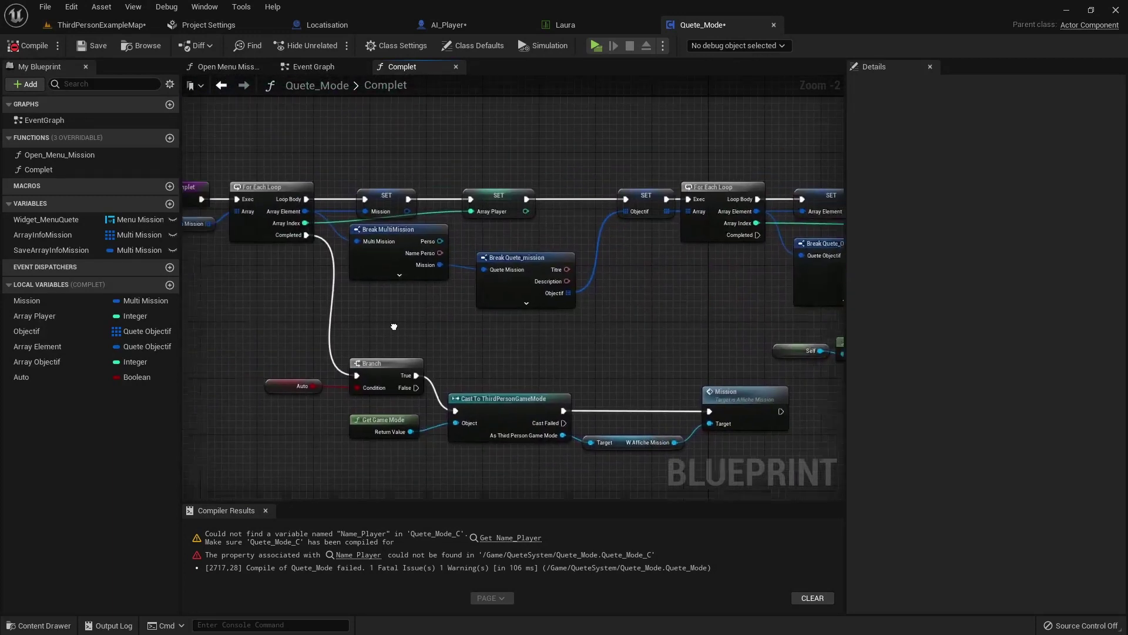
pyautogui.click(470, 257)
pyautogui.moveTo(354, 255); pyautogui.dragTo(347, 247)
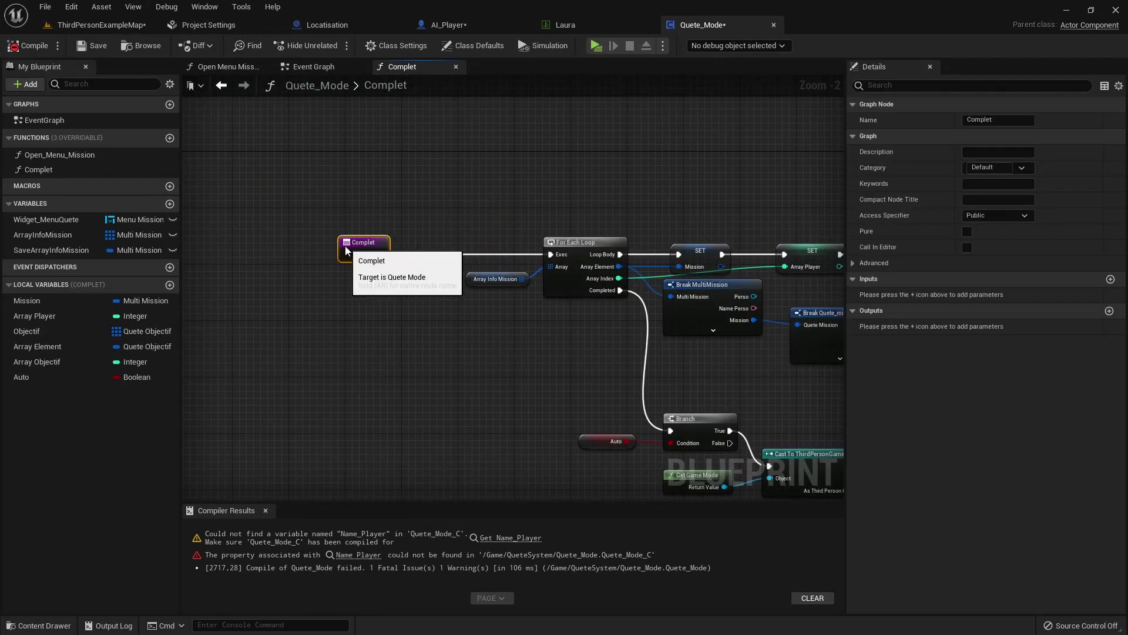
# Add a Text input parameter named Name to the Complet function.
pyautogui.click(1110, 279)
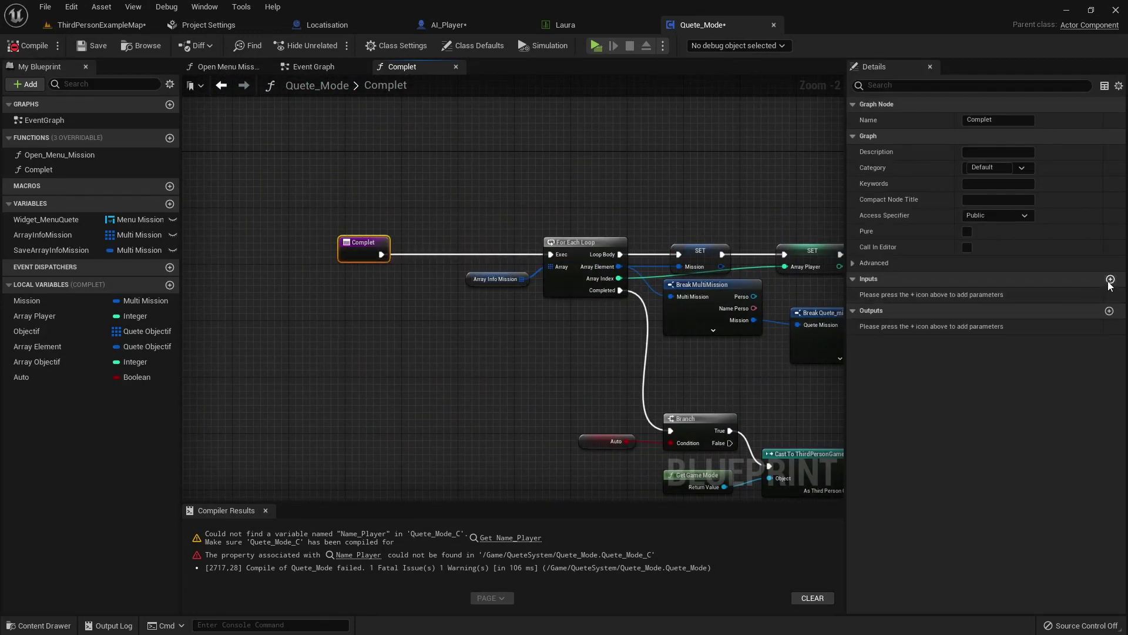
pyautogui.click(971, 295)
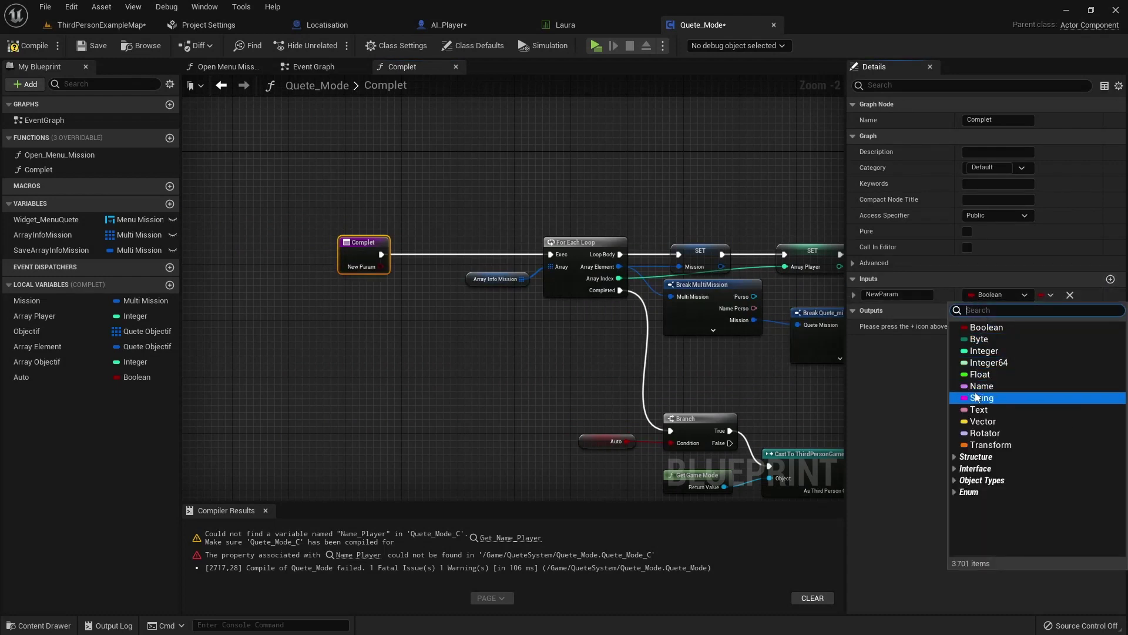
pyautogui.click(979, 410)
pyautogui.doubleClick(908, 297)
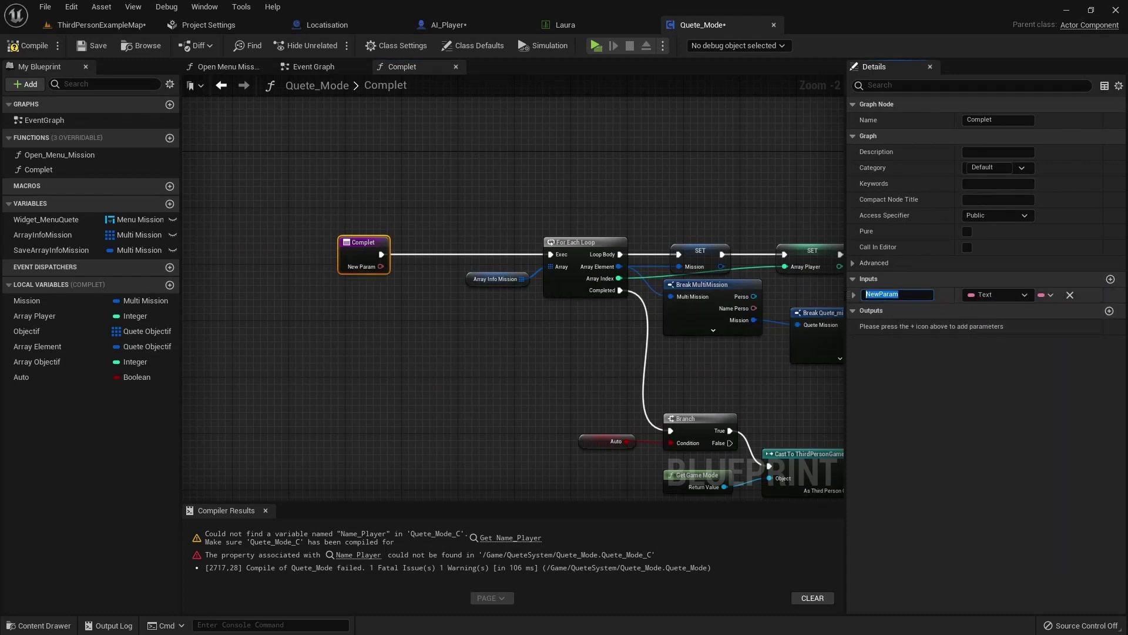
pyautogui.write('Name')
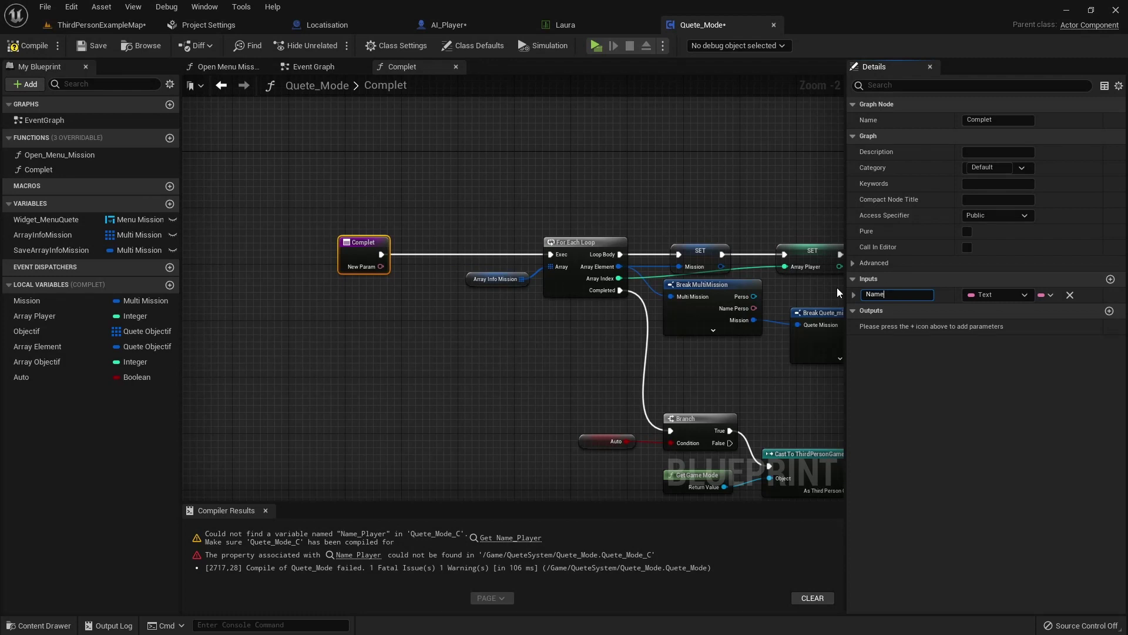
pyautogui.press('Return')
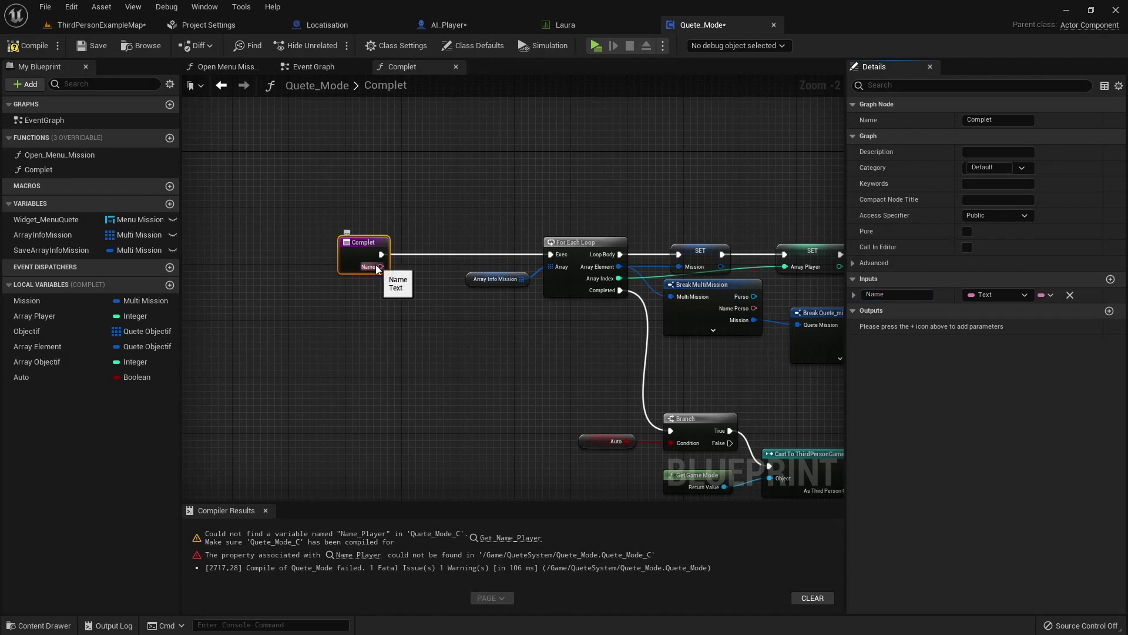
# Store the Name input in a local variable and delete the unused NewLocalVar_0.
pyautogui.rightClick(379, 268)
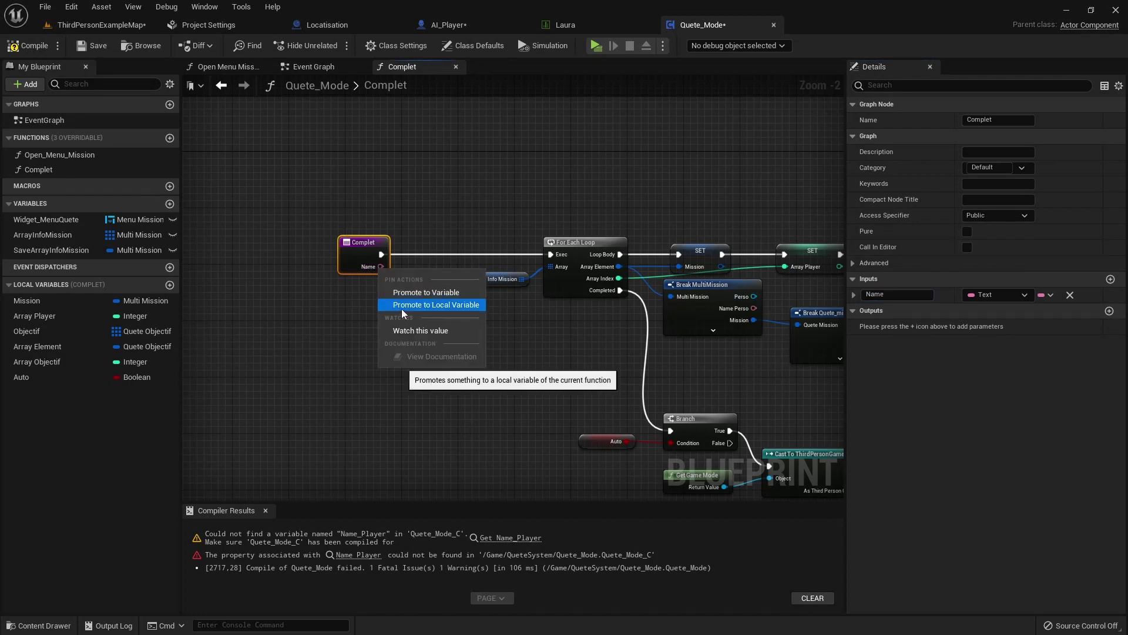
pyautogui.click(401, 306)
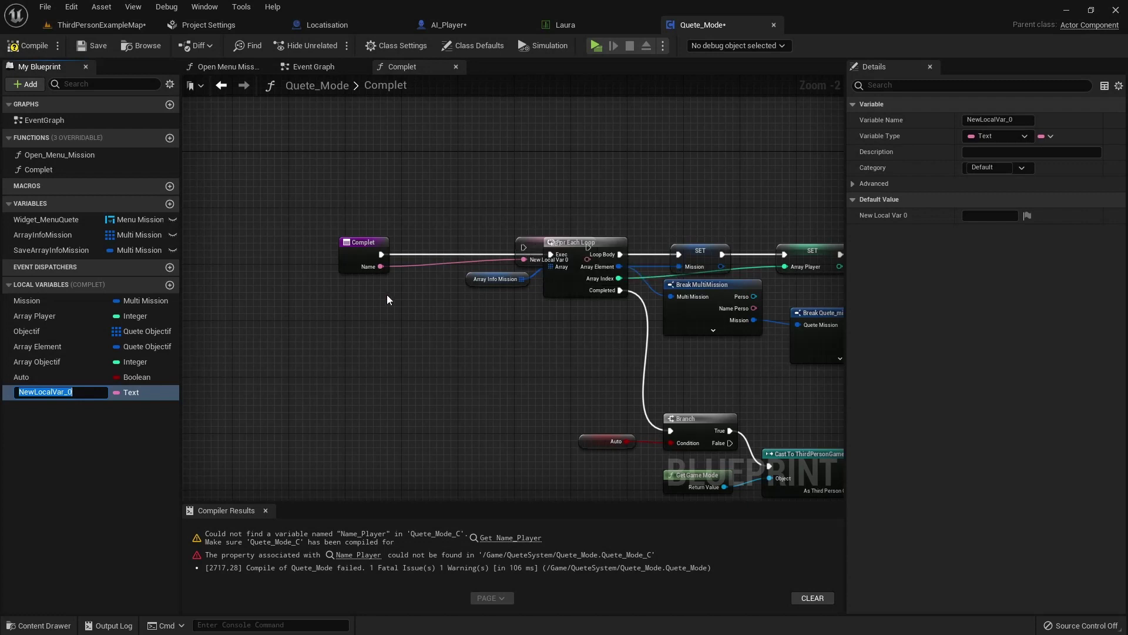
pyautogui.click(13, 400)
pyautogui.click(36, 393)
pyautogui.press('Delete')
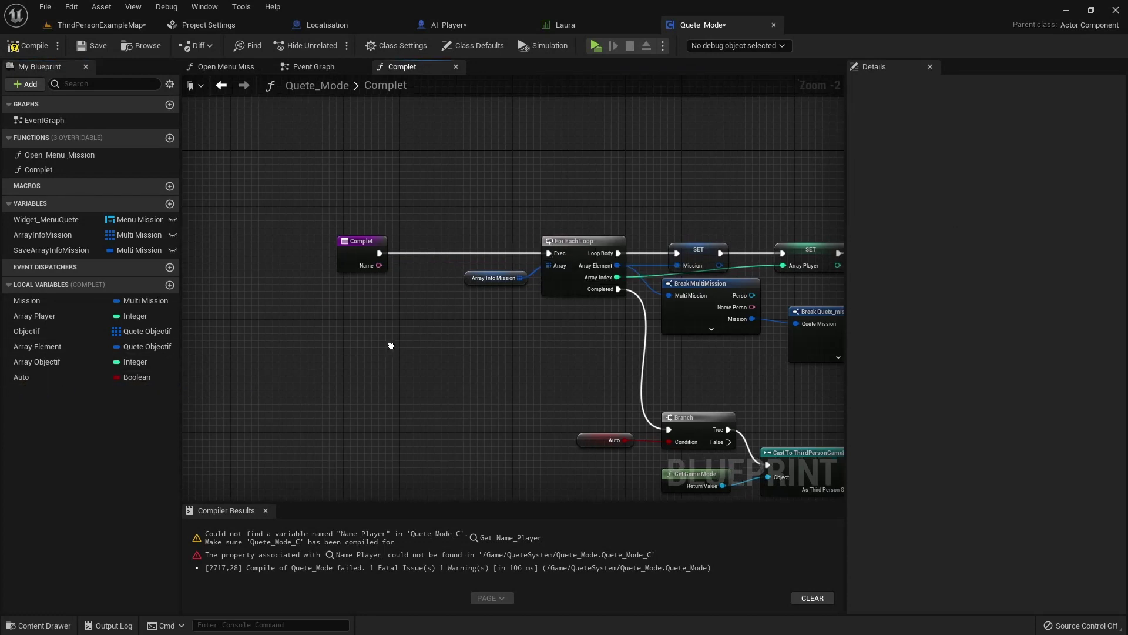
pyautogui.moveTo(608, 365)
pyautogui.mouseDown(button='right')
pyautogui.moveTo(195, 301)
pyautogui.moveTo(314, 359)
pyautogui.mouseUp(button='right')
# Create local Name_Player, set it from Complet's Name input right after entry, then compile and save.
pyautogui.rightClick(504, 374)
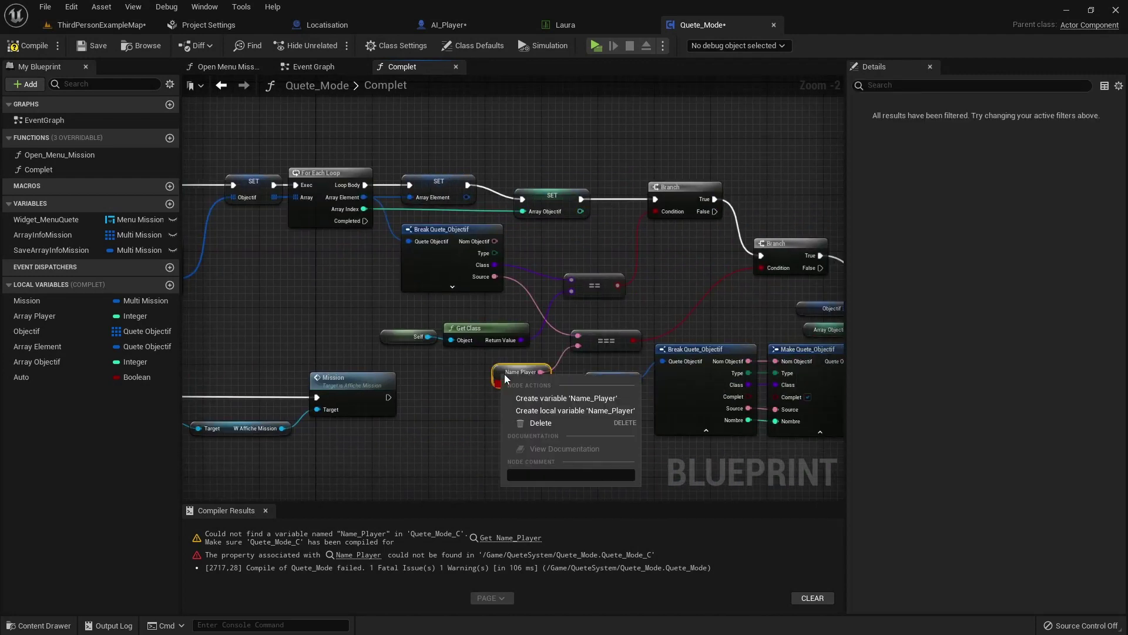
pyautogui.click(589, 410)
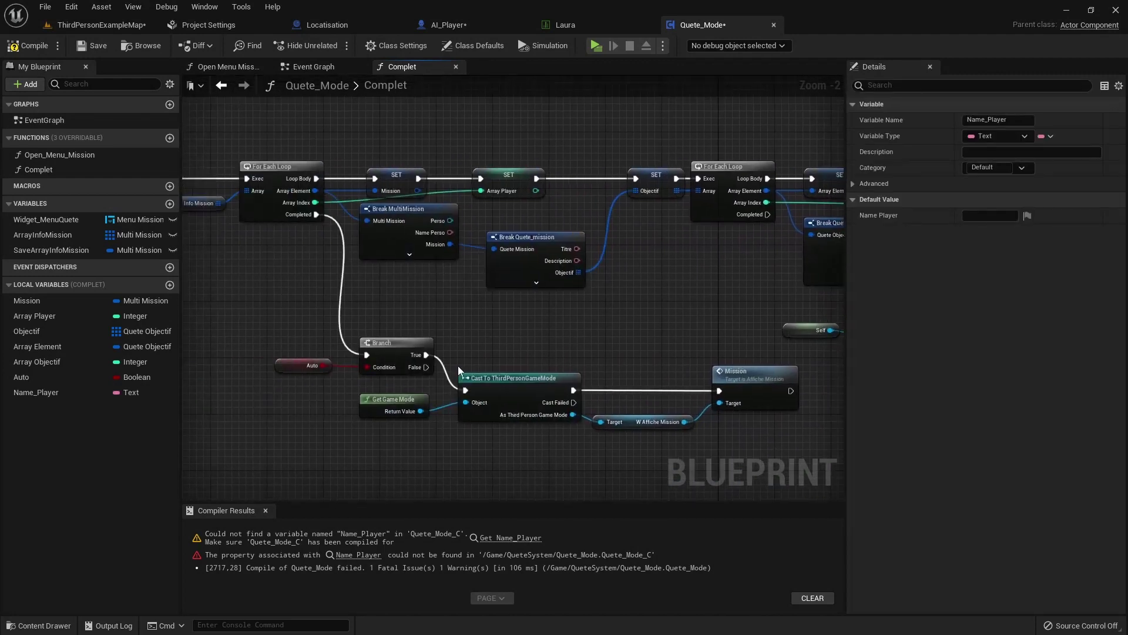
pyautogui.moveTo(36, 392); pyautogui.dragTo(460, 218)
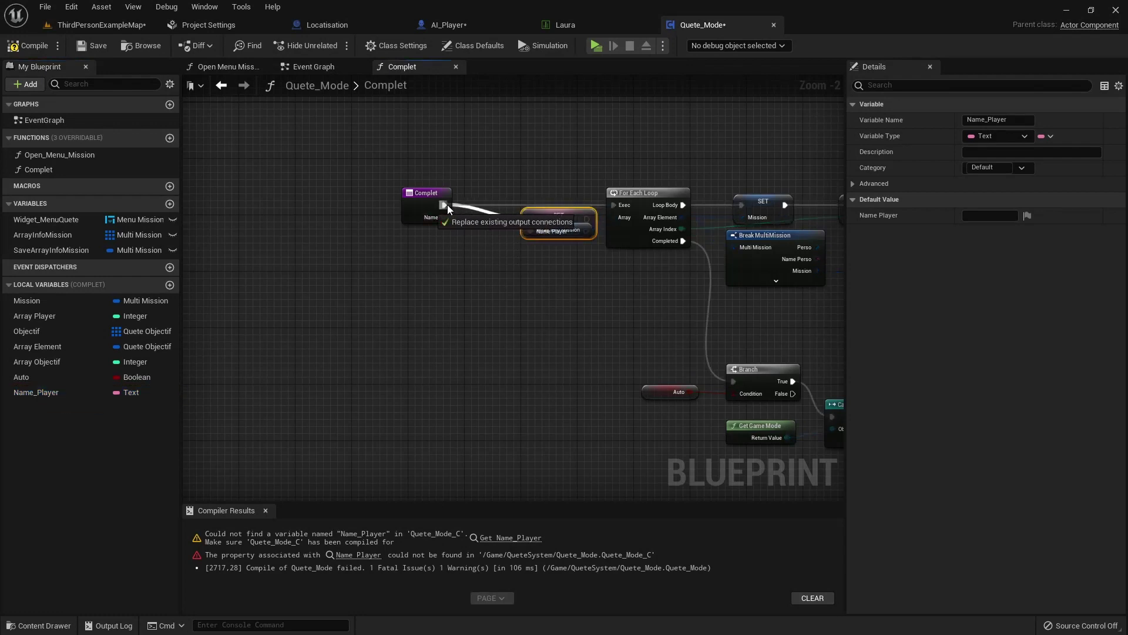
pyautogui.moveTo(445, 205)
pyautogui.mouseDown()
pyautogui.moveTo(530, 219)
pyautogui.moveTo(606, 219)
pyautogui.moveTo(613, 205)
pyautogui.moveTo(548, 208)
pyautogui.moveTo(535, 237)
pyautogui.mouseUp()
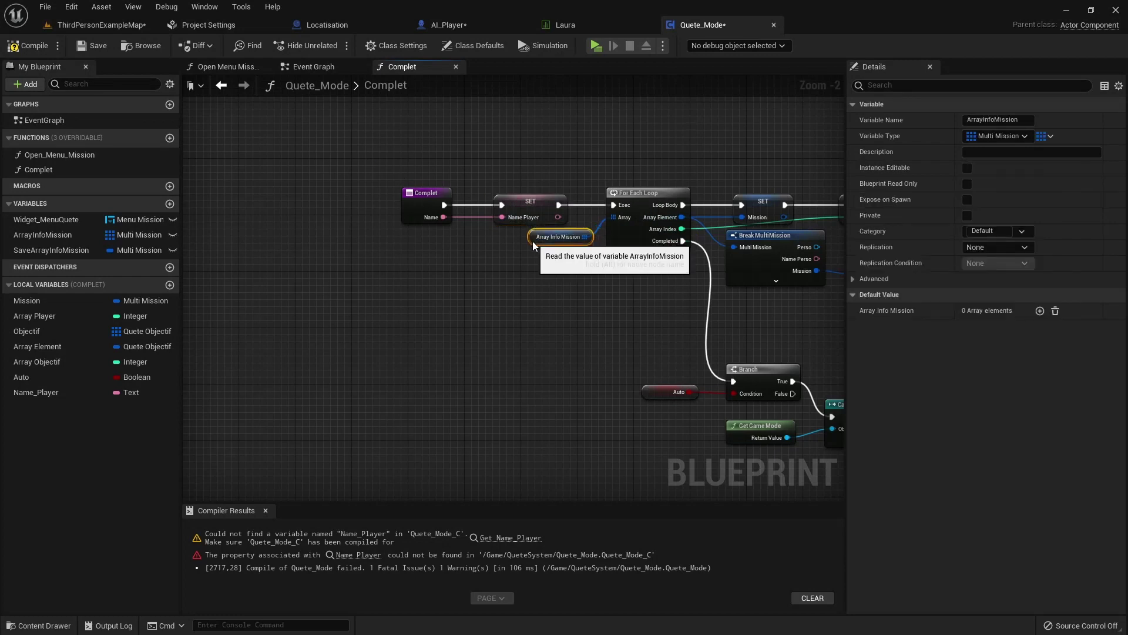
pyautogui.hotkey('ctrl', 's')
# Select the lower node group in the Complet graph and move it up and left.
pyautogui.moveTo(559, 331); pyautogui.dragTo(322, 294, button='right')
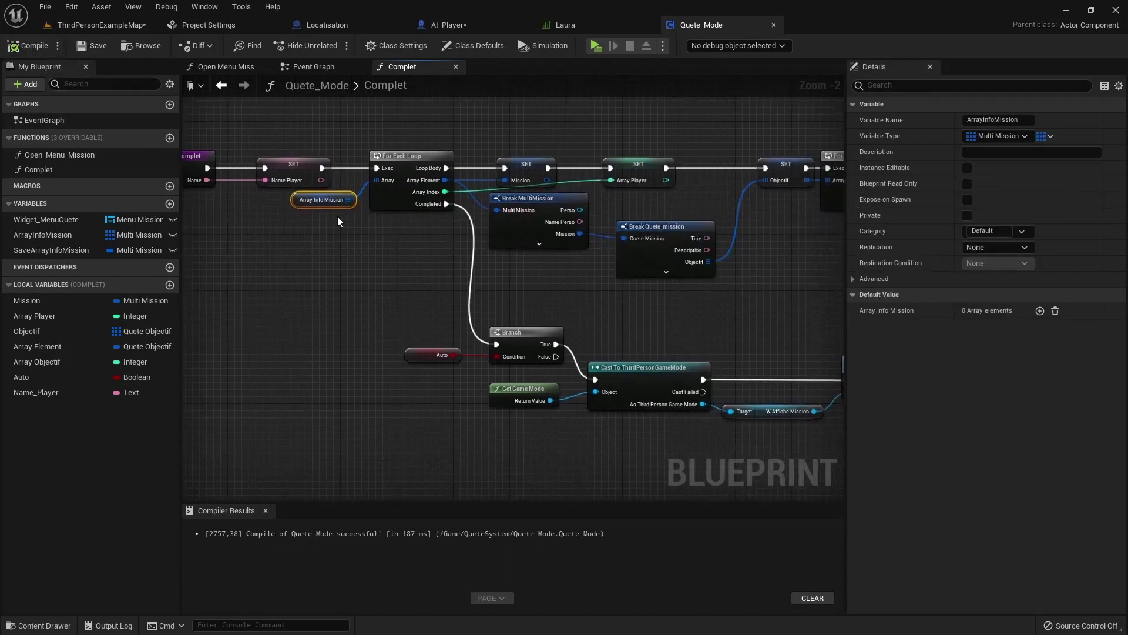
pyautogui.moveTo(297, 200); pyautogui.dragTo(292, 209)
pyautogui.scroll(-2, 600, 238)
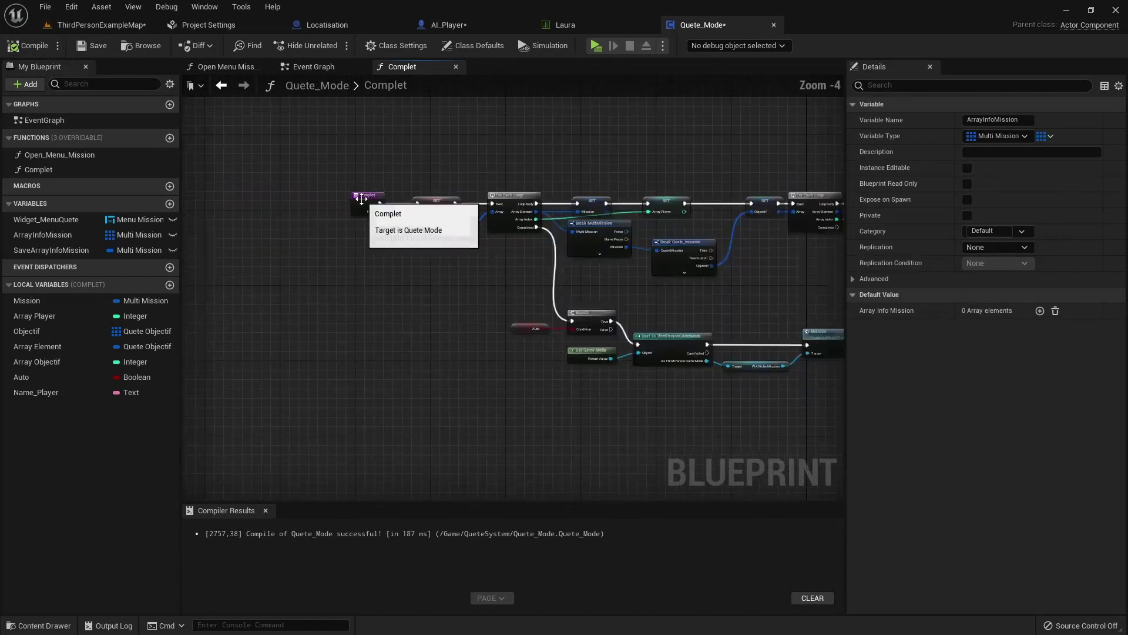
pyautogui.moveTo(553, 273); pyautogui.dragTo(397, 177, button='right')
pyautogui.moveTo(397, 177); pyautogui.dragTo(446, 263)
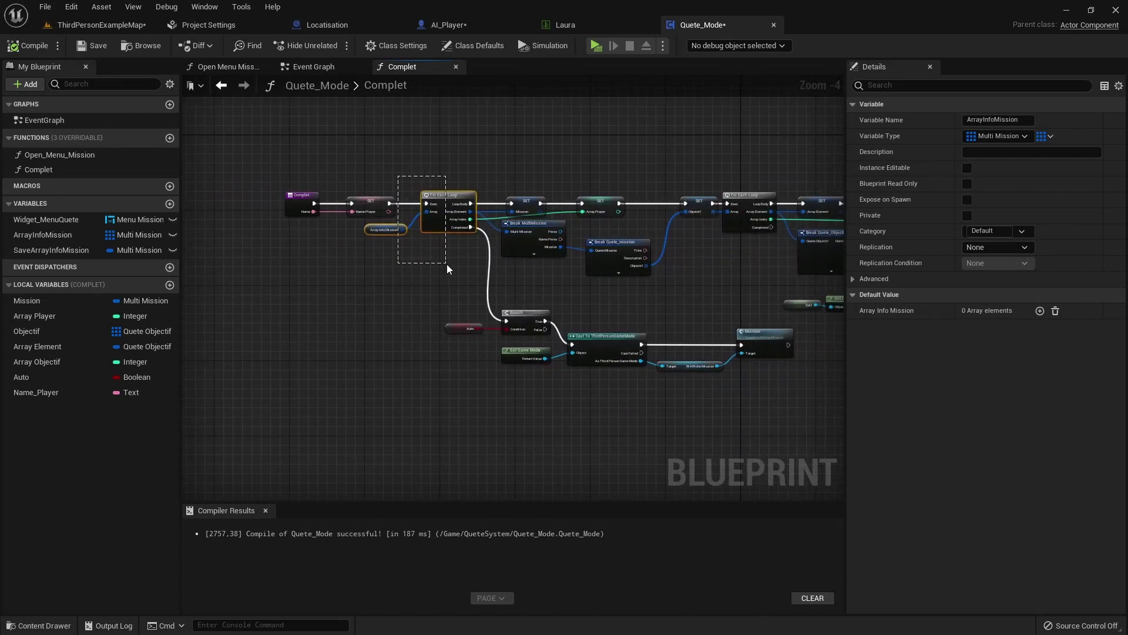
pyautogui.moveTo(447, 263)
pyautogui.mouseDown(button='right')
pyautogui.moveTo(346, 294)
pyautogui.moveTo(326, 336)
pyautogui.mouseUp(button='right')
pyautogui.moveTo(300, 326); pyautogui.dragTo(607, 434)
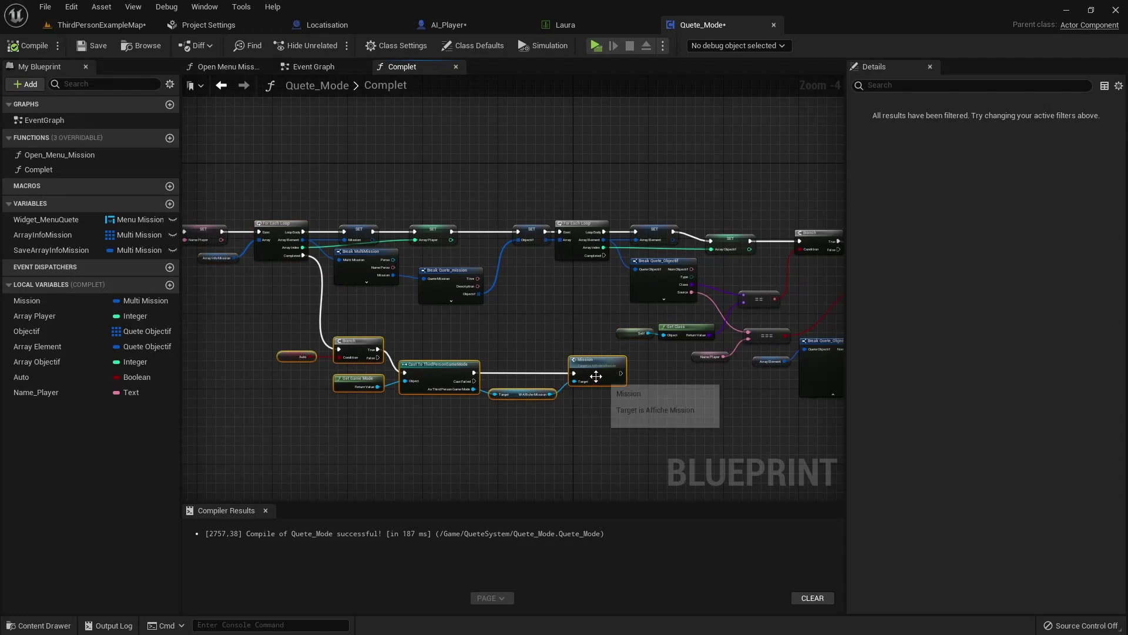
pyautogui.moveTo(597, 365); pyautogui.dragTo(573, 323)
pyautogui.scroll(2, 373, 347)
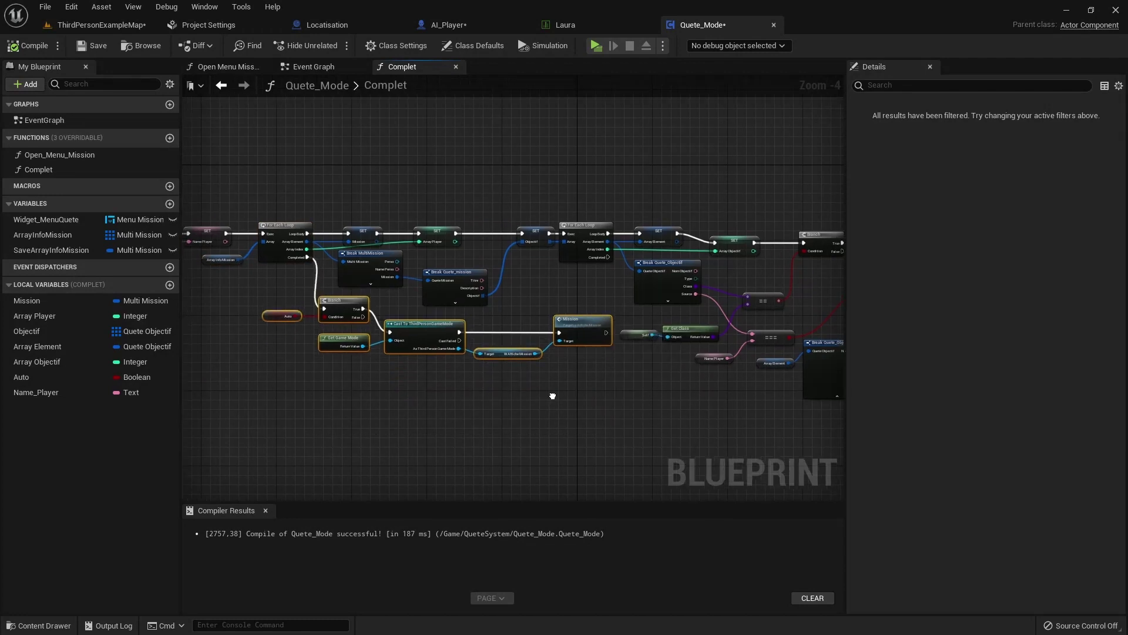
pyautogui.scroll(1, 541, 393)
pyautogui.moveTo(540, 394); pyautogui.dragTo(377, 389, button='right')
pyautogui.click(635, 309)
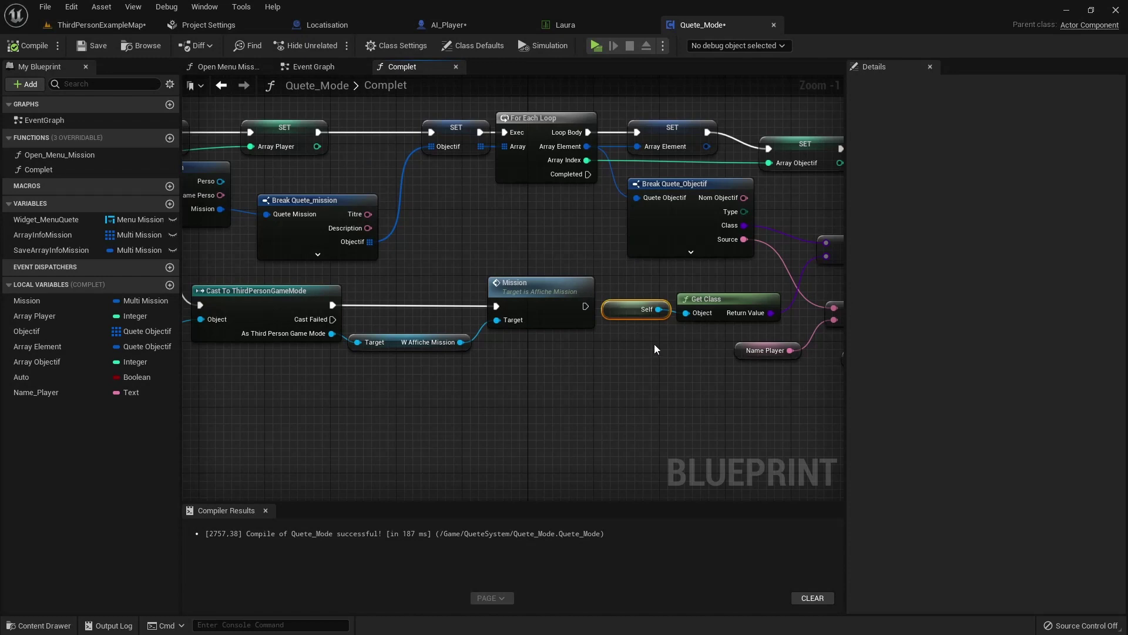
# Add a second Text input, NewParam, to the Complet entry node and recompile.
pyautogui.scroll(-4, 654, 344)
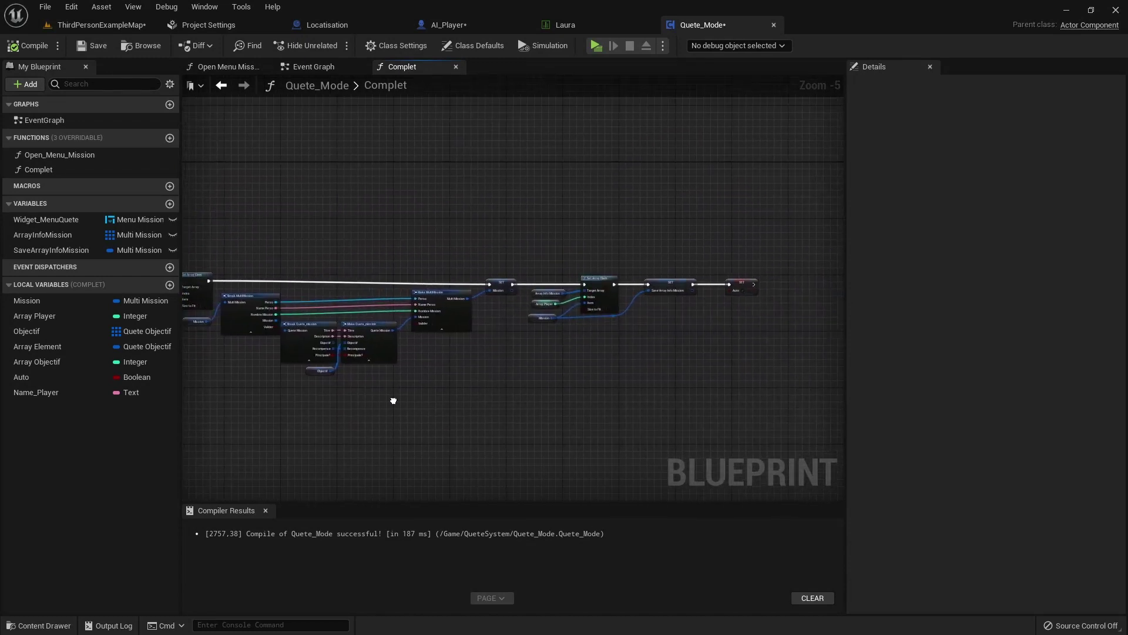
pyautogui.moveTo(322, 377); pyautogui.dragTo(582, 396, button='right')
pyautogui.scroll(5, 582, 388)
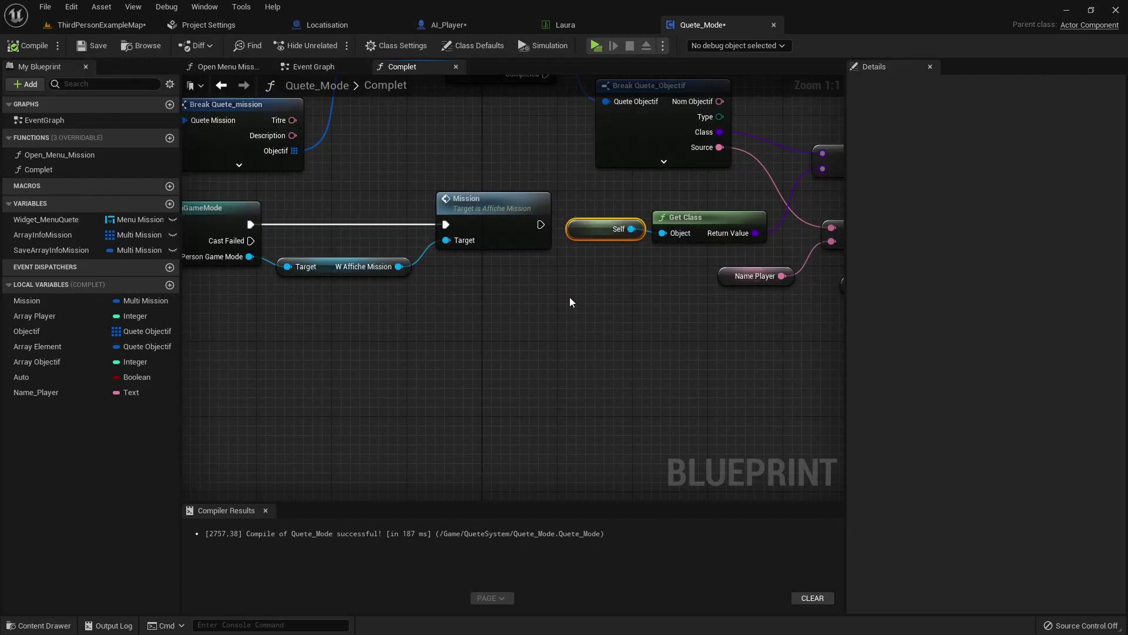
pyautogui.scroll(-5, 513, 305)
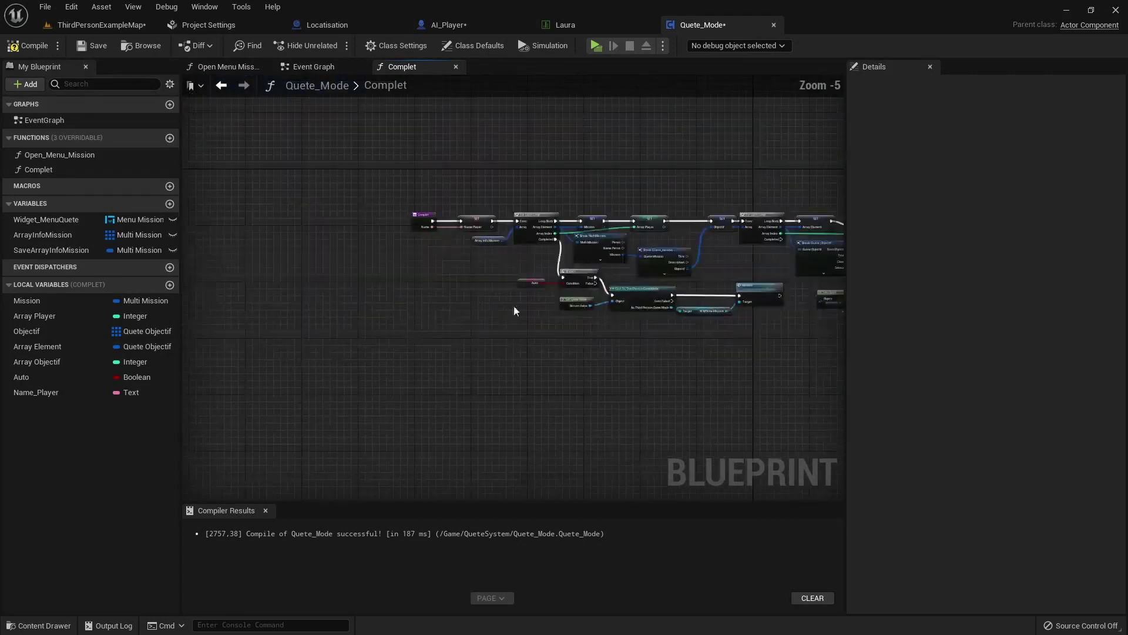
pyautogui.scroll(4, 548, 325)
pyautogui.click(514, 227)
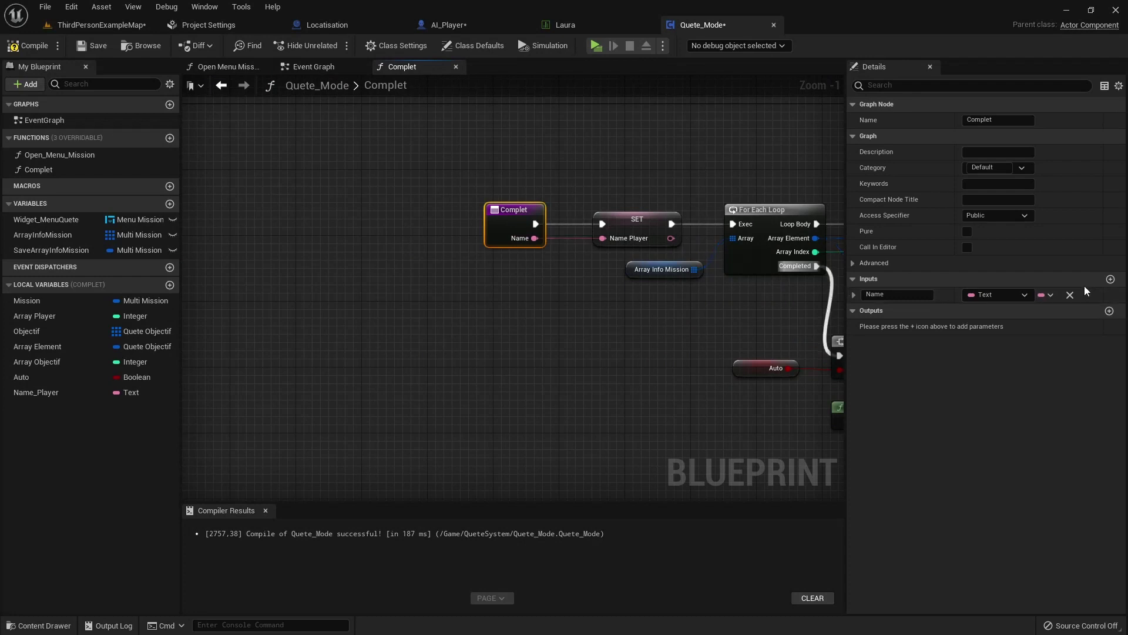
pyautogui.click(1110, 279)
pyautogui.moveTo(899, 309); pyautogui.dragTo(865, 310)
pyautogui.click(28, 45)
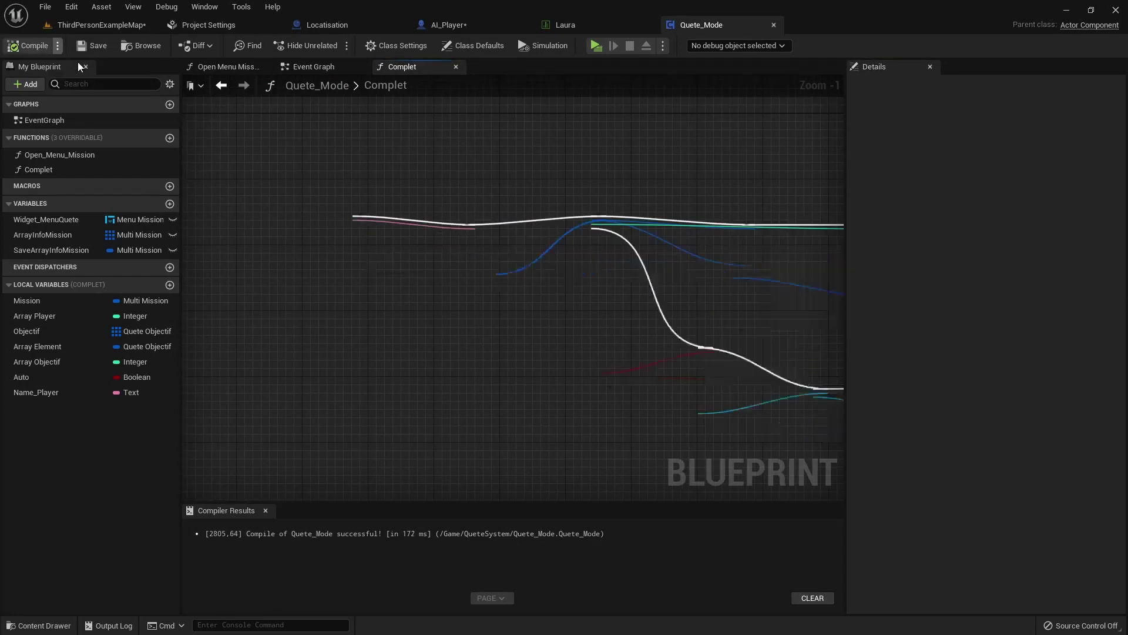
# In AI_Player, delete the Array Info Mission and SET Quete Mode nodes.
pyautogui.click(449, 25)
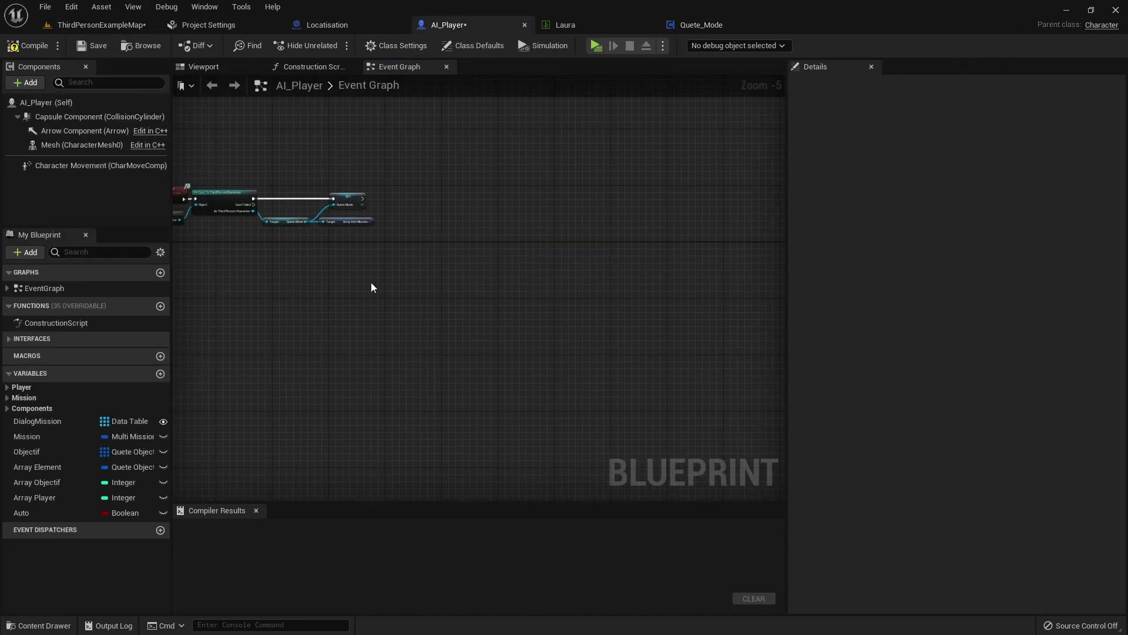
pyautogui.moveTo(371, 282)
pyautogui.mouseDown(button='right')
pyautogui.moveTo(533, 282)
pyautogui.moveTo(426, 343)
pyautogui.mouseUp(button='right')
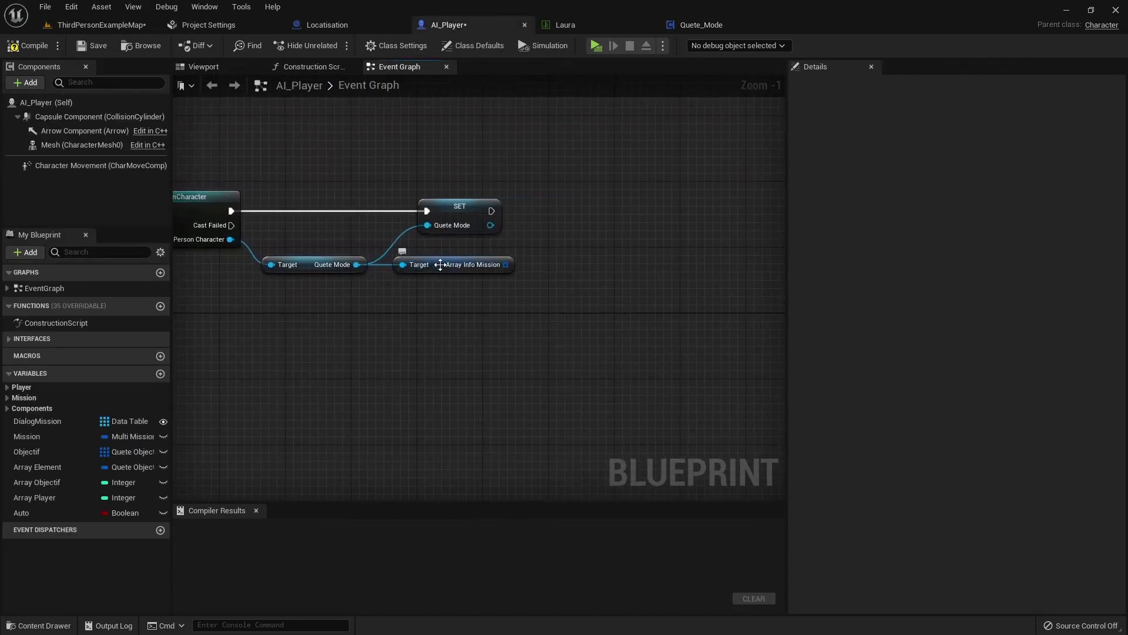
pyautogui.click(440, 265)
pyautogui.press('Delete')
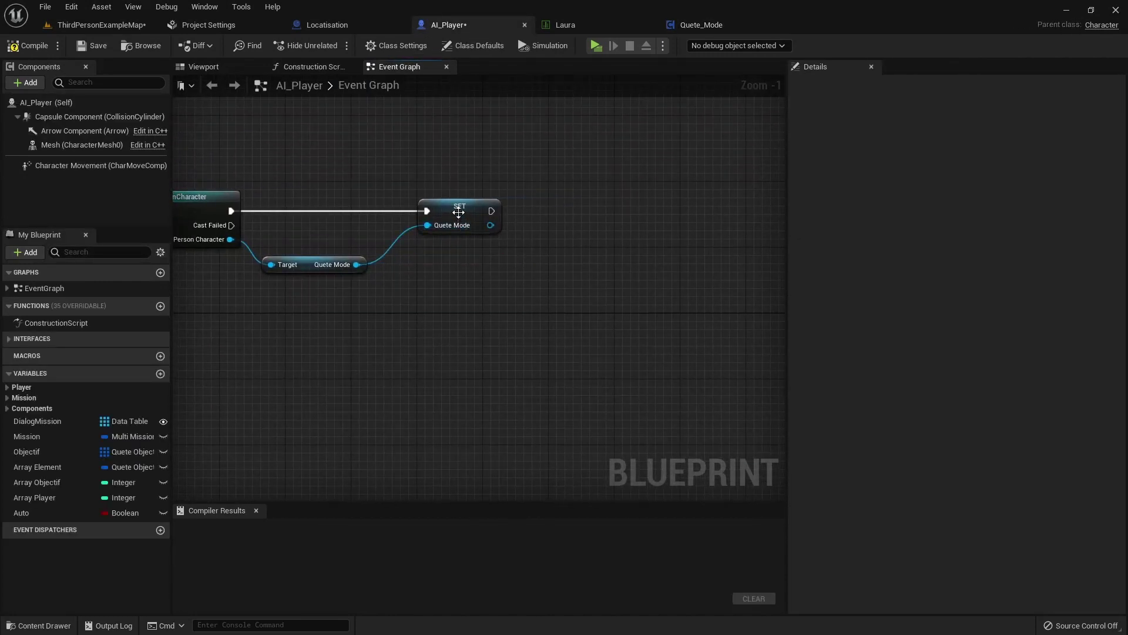
pyautogui.click(456, 206)
pyautogui.press('Delete')
# Add a Complet call on Quete Mode and run it after the cast succeeds.
pyautogui.moveTo(357, 265); pyautogui.dragTo(376, 260)
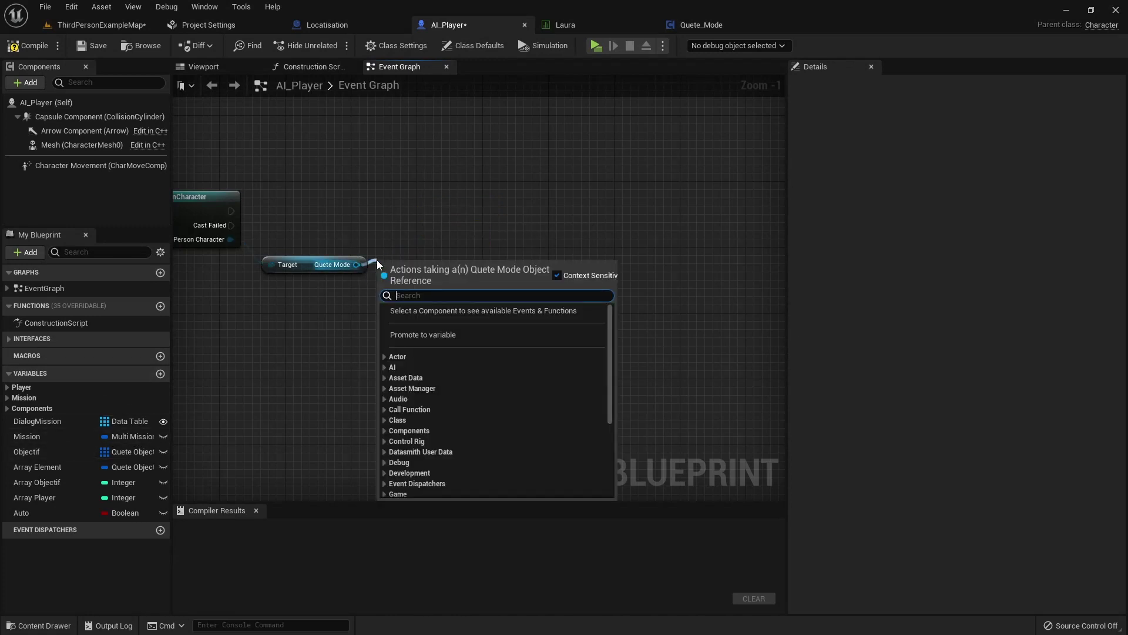
pyautogui.write('comp')
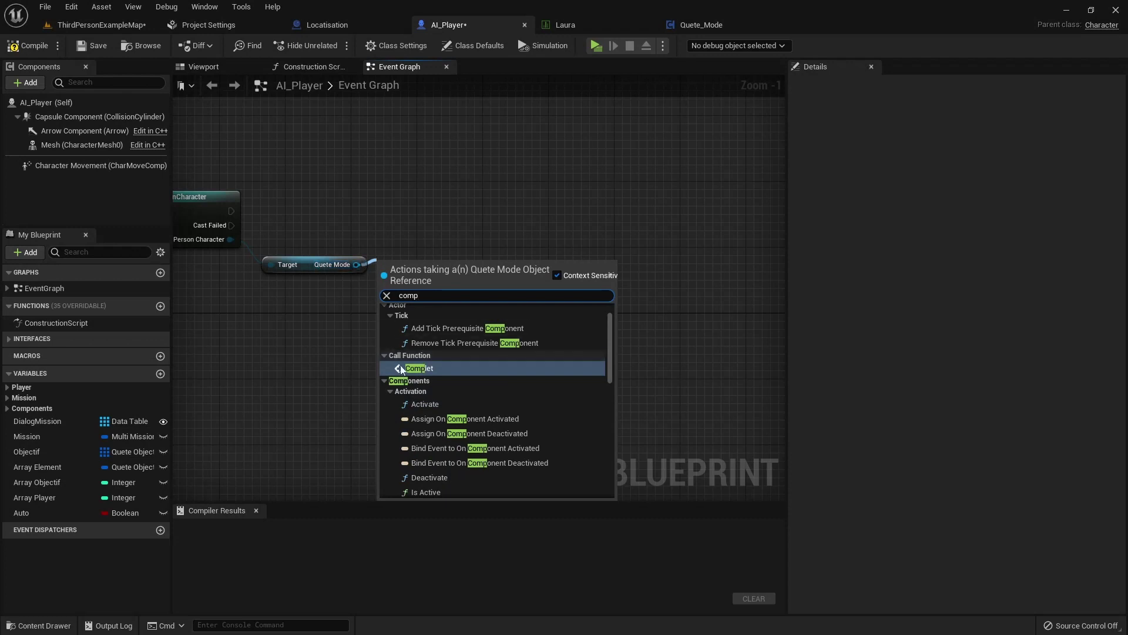
pyautogui.click(415, 372)
pyautogui.moveTo(422, 276)
pyautogui.mouseDown()
pyautogui.moveTo(456, 204)
pyautogui.moveTo(232, 212)
pyautogui.mouseUp()
pyautogui.moveTo(469, 209); pyautogui.dragTo(477, 201)
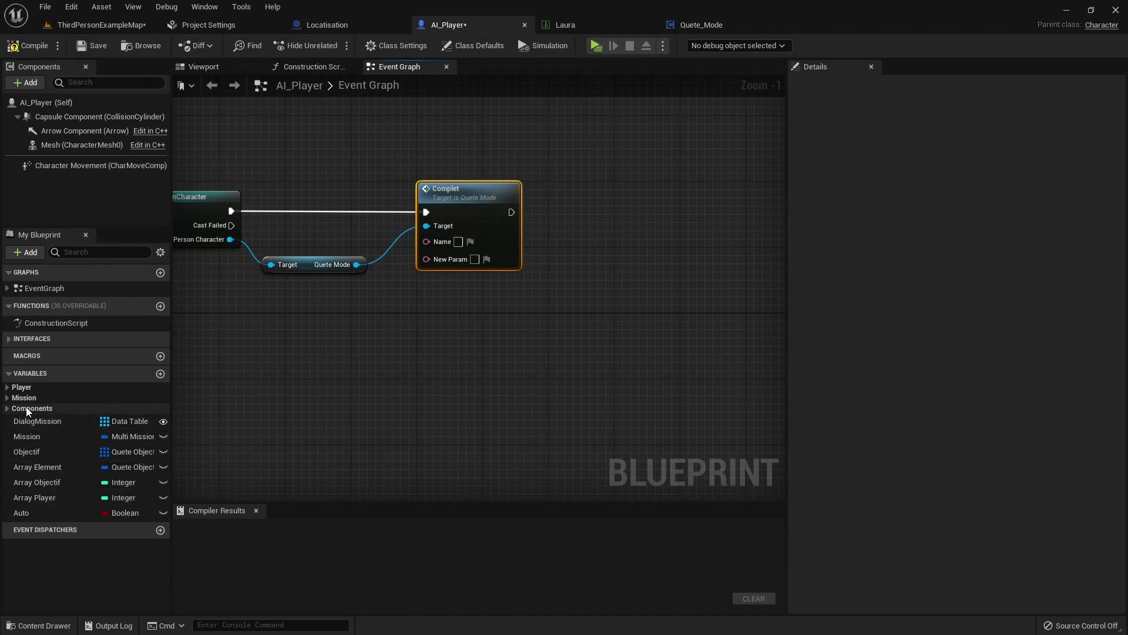
# Feed the Name_Player variable into Complet's Name pin and add a Self reference node.
pyautogui.click(11, 388)
pyautogui.moveTo(29, 400); pyautogui.dragTo(426, 241)
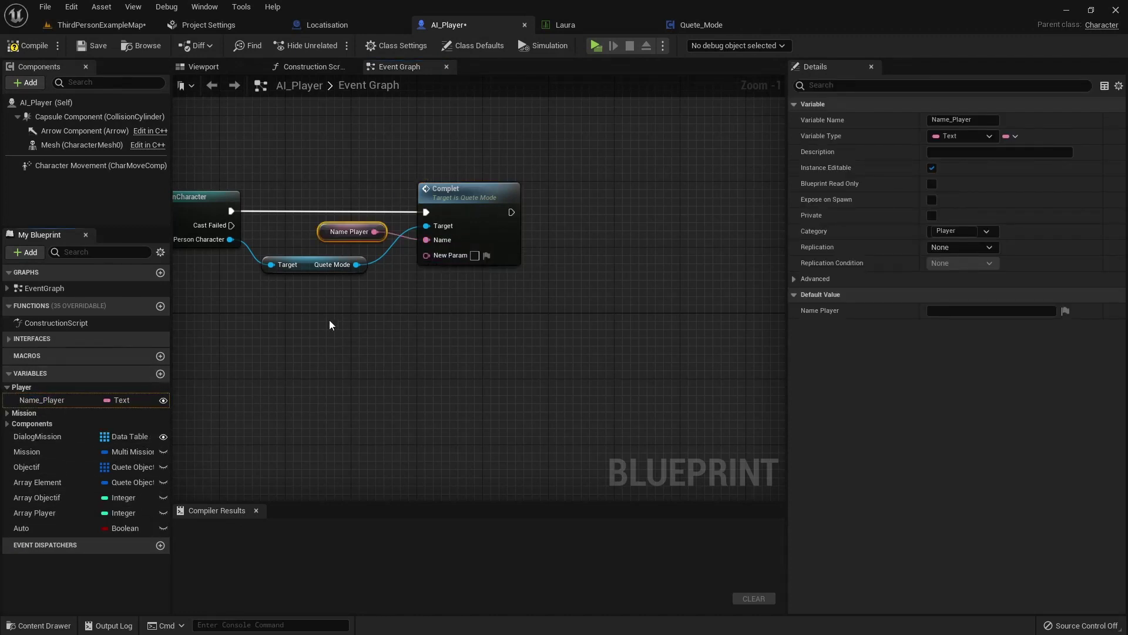
pyautogui.rightClick(305, 308)
pyautogui.write('self')
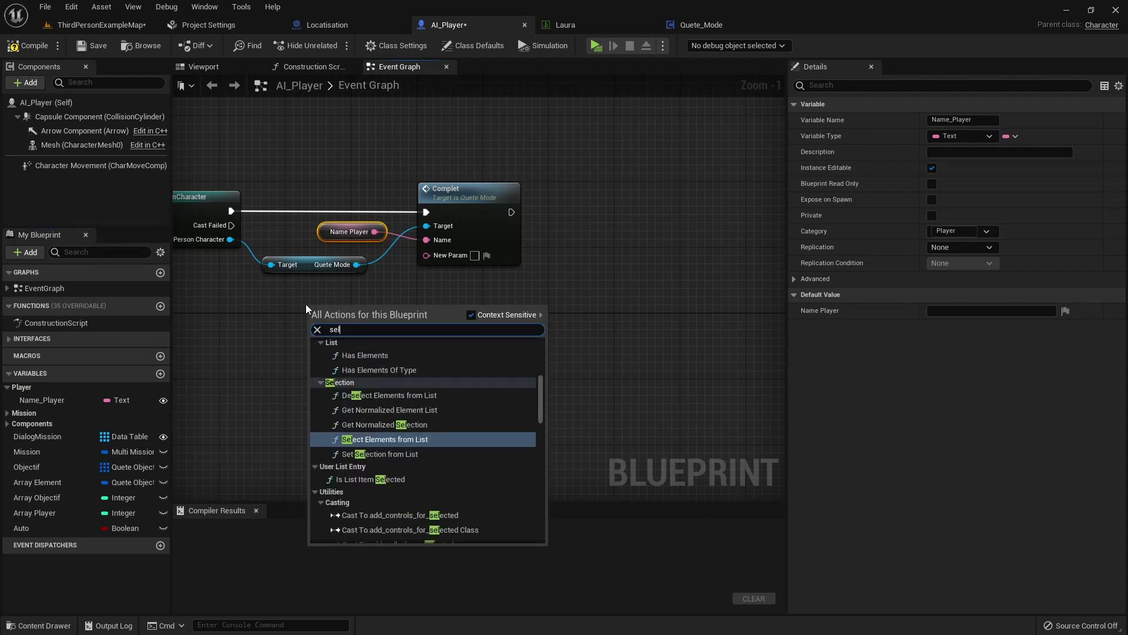
pyautogui.press('Return')
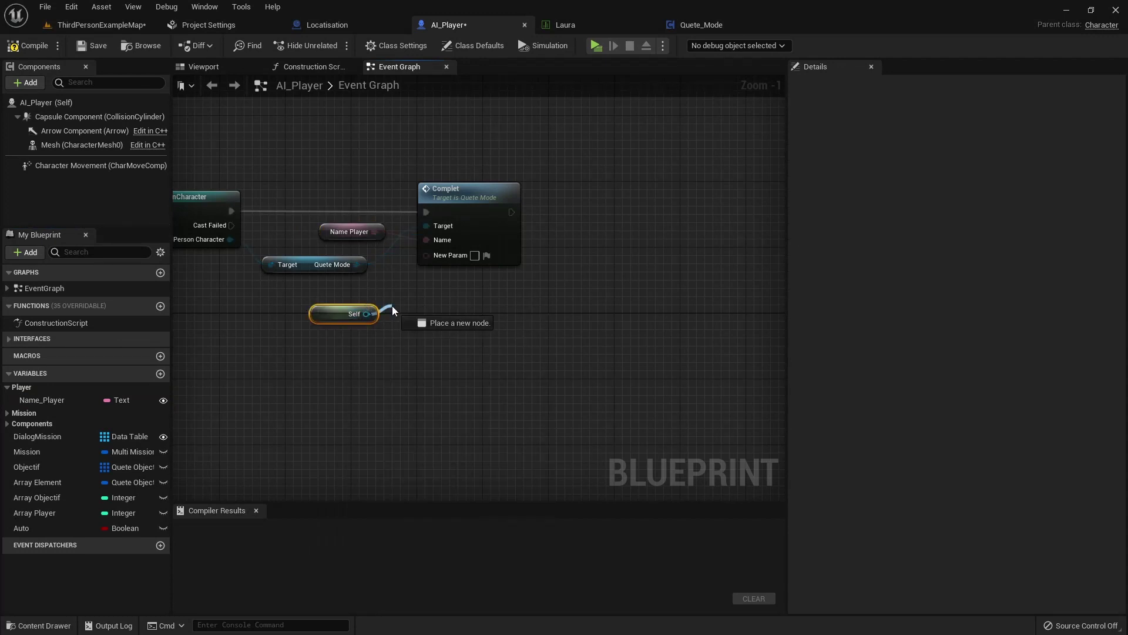
pyautogui.moveTo(366, 312); pyautogui.dragTo(392, 306)
pyautogui.press('Escape')
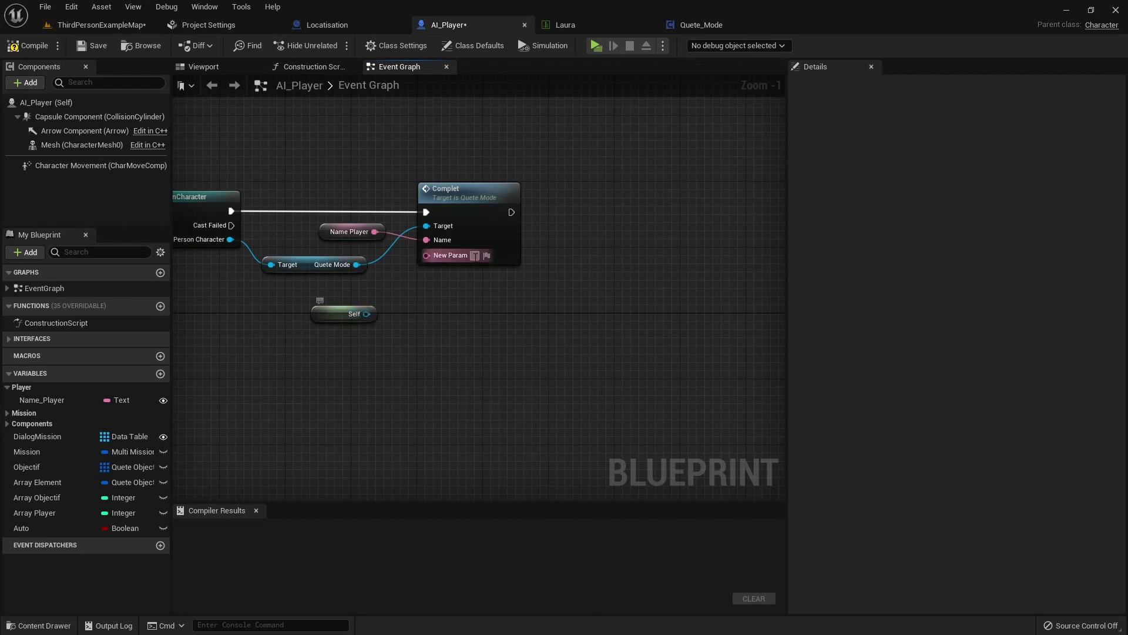
pyautogui.click(692, 22)
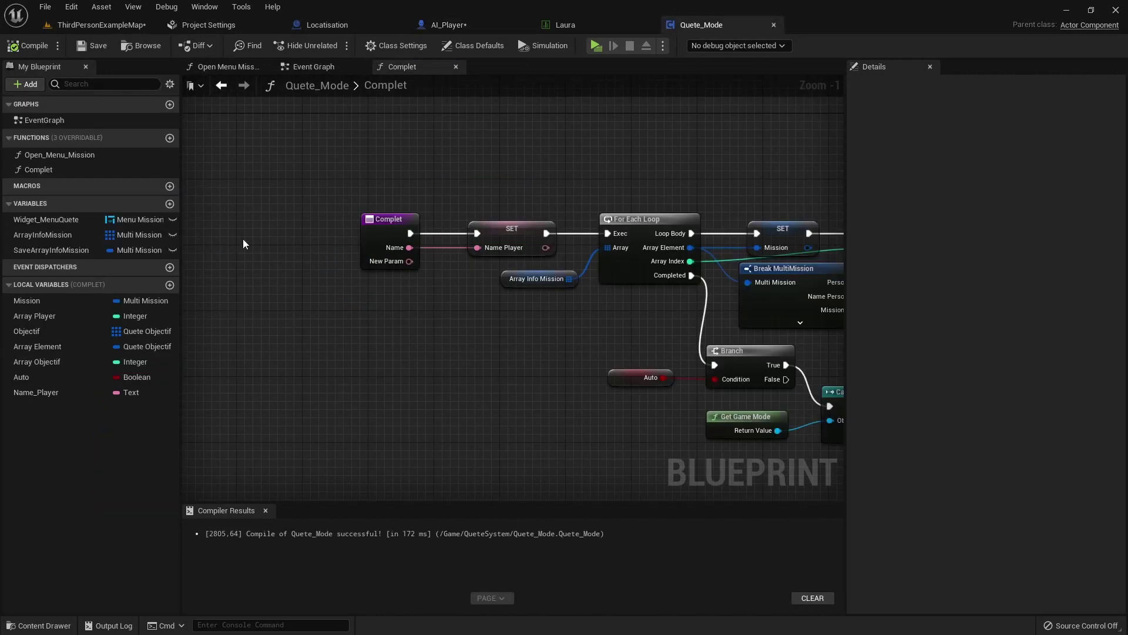
# Set the Complet function's NewParam input type to Object Reference.
pyautogui.click(374, 250)
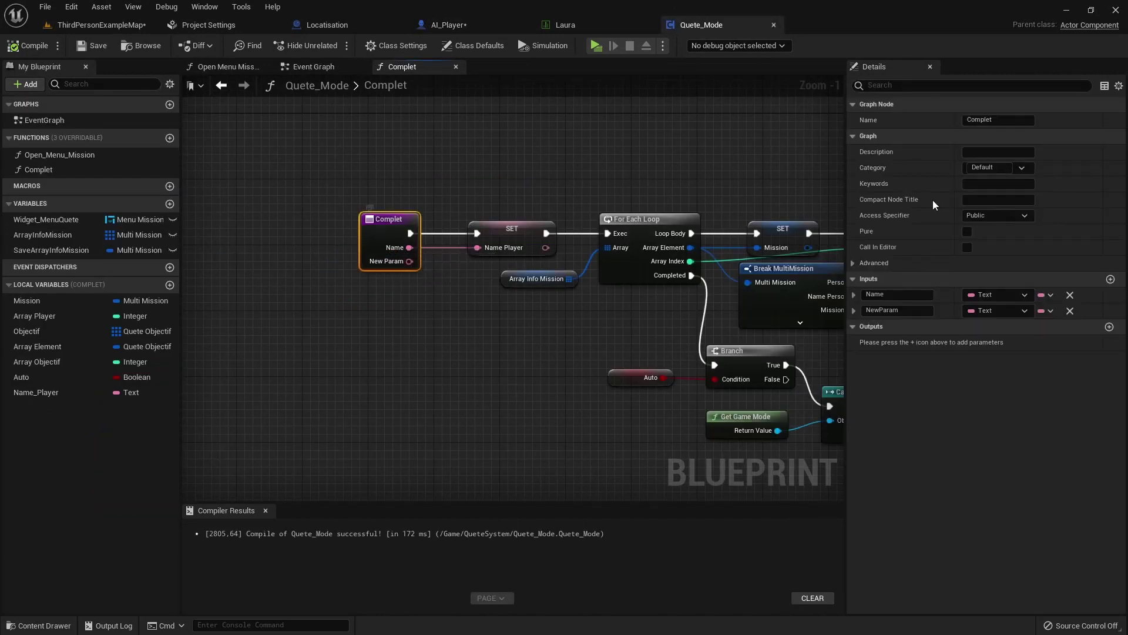
pyautogui.click(982, 314)
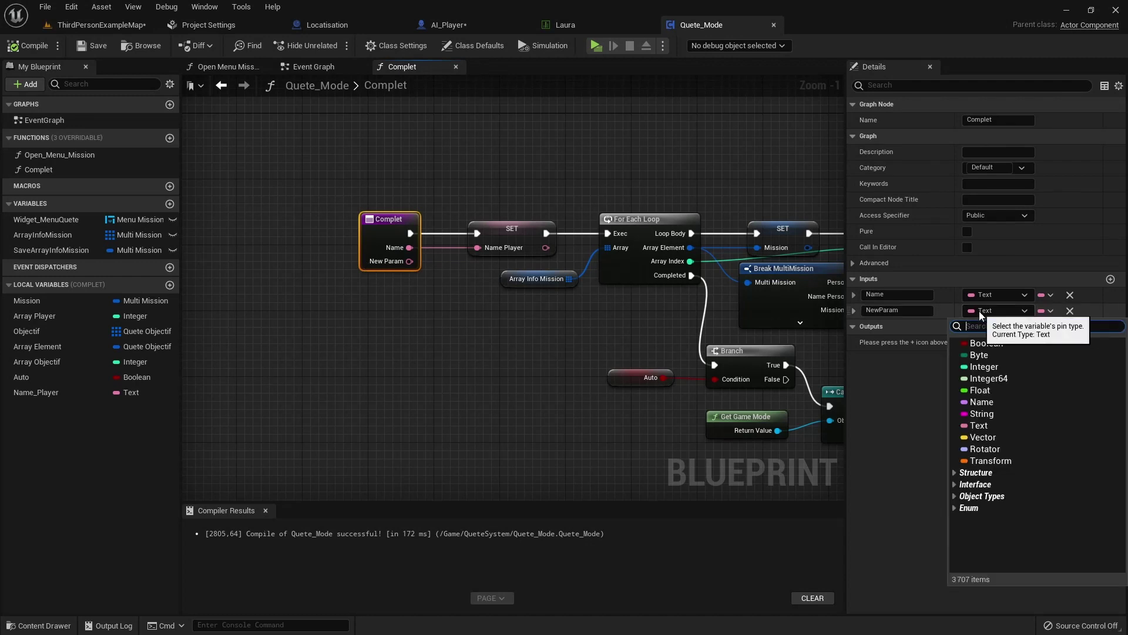
pyautogui.write('obje')
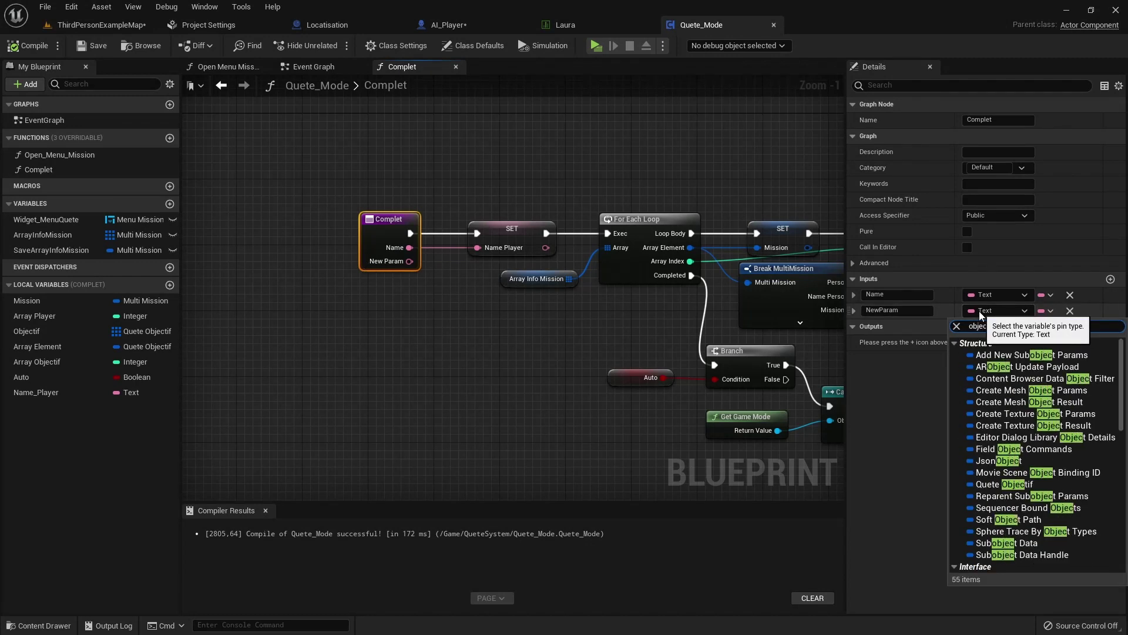
pyautogui.write('ct')
pyautogui.scroll(-4, 962, 449)
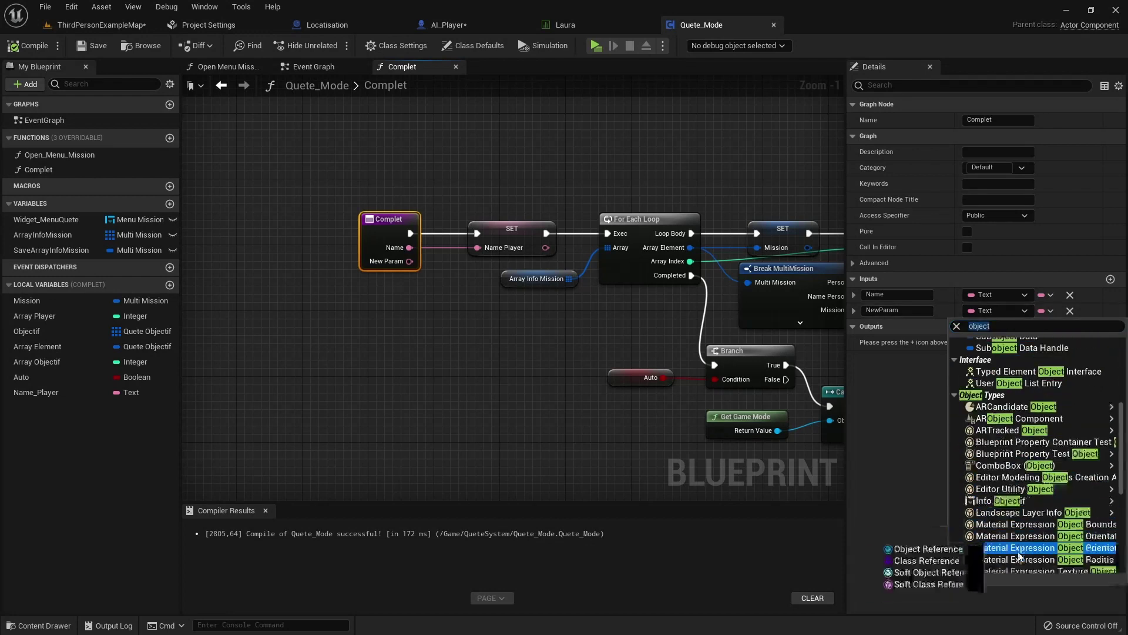
pyautogui.scroll(-3, 1020, 552)
pyautogui.scroll(3, 1018, 541)
pyautogui.scroll(-3, 1015, 525)
pyautogui.scroll(-3, 1013, 525)
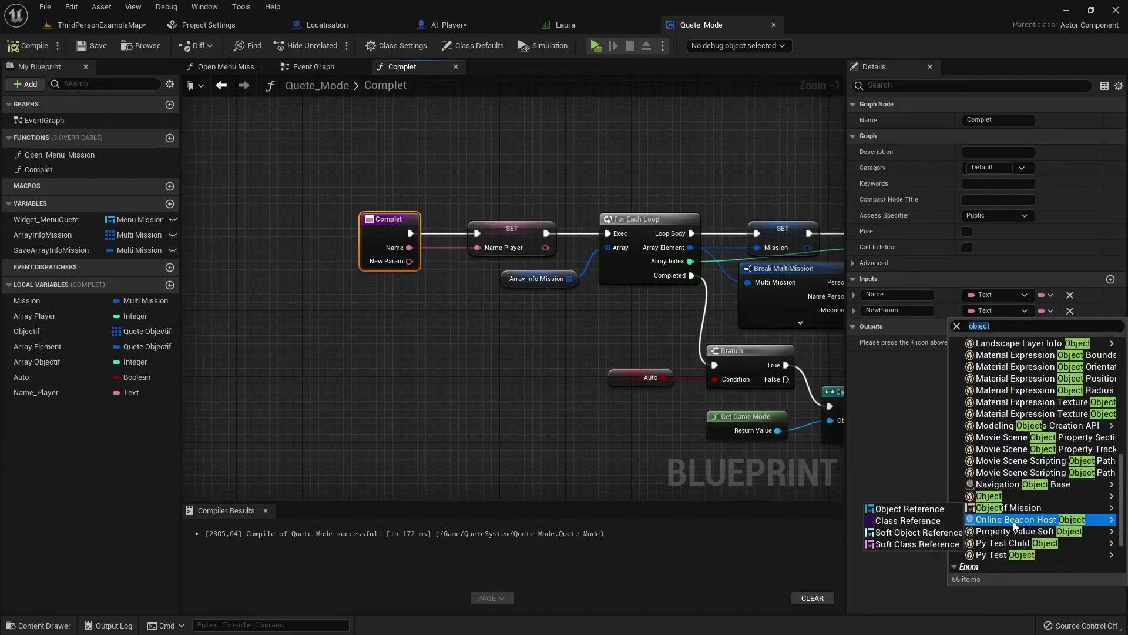
pyautogui.click(946, 499)
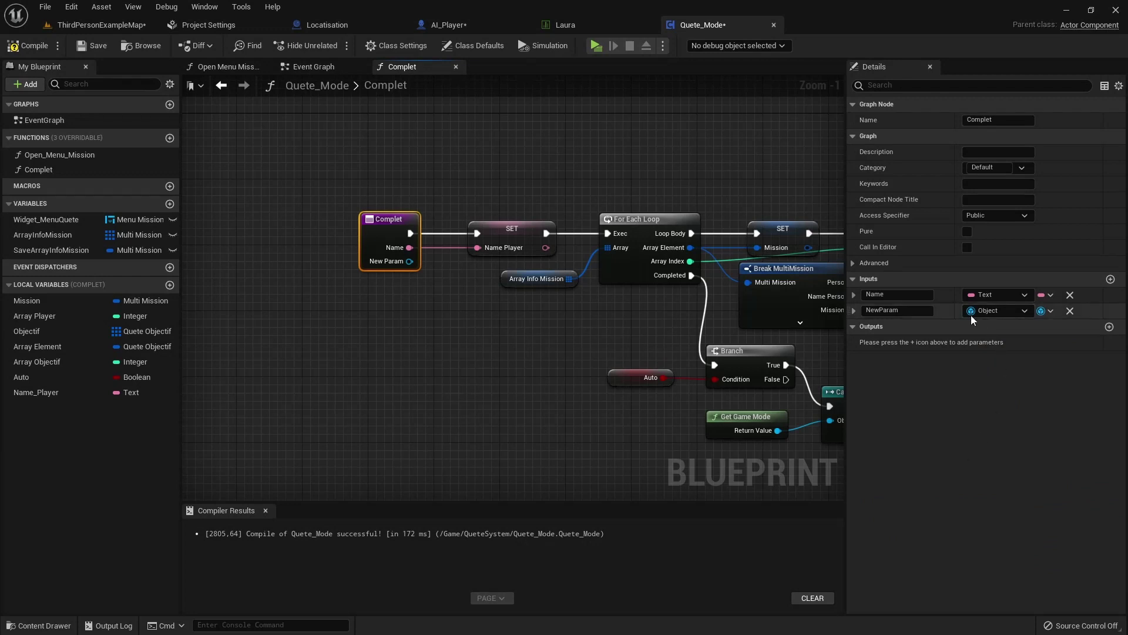
# Rename the second input to Object and compile Quete_Mode.
pyautogui.click(898, 310)
pyautogui.press('BackSpace')
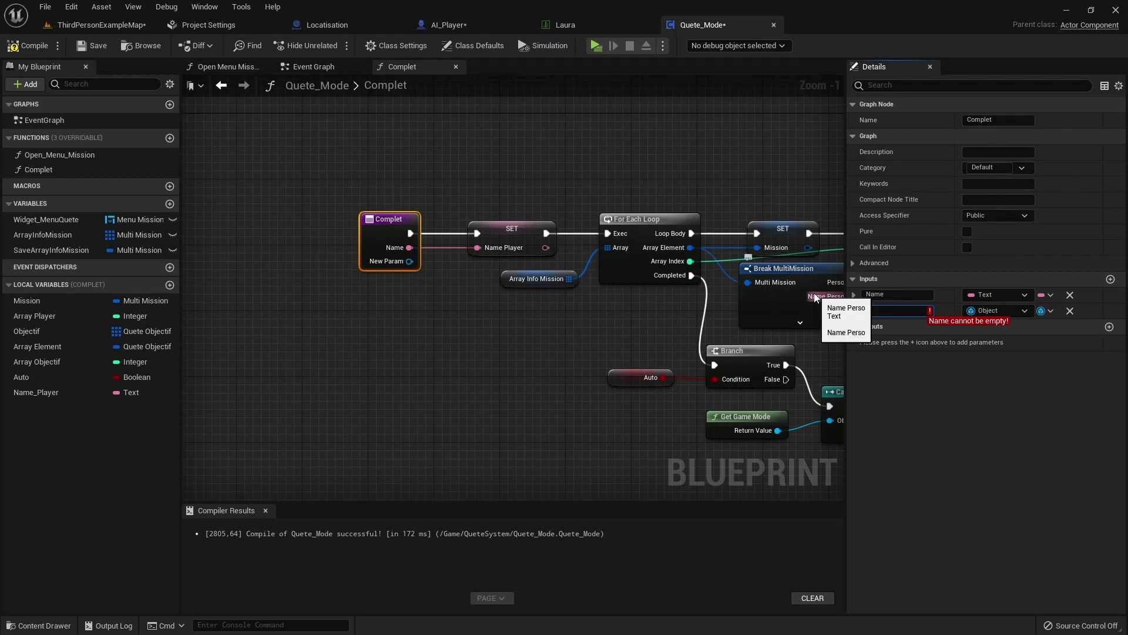
pyautogui.write('Self')
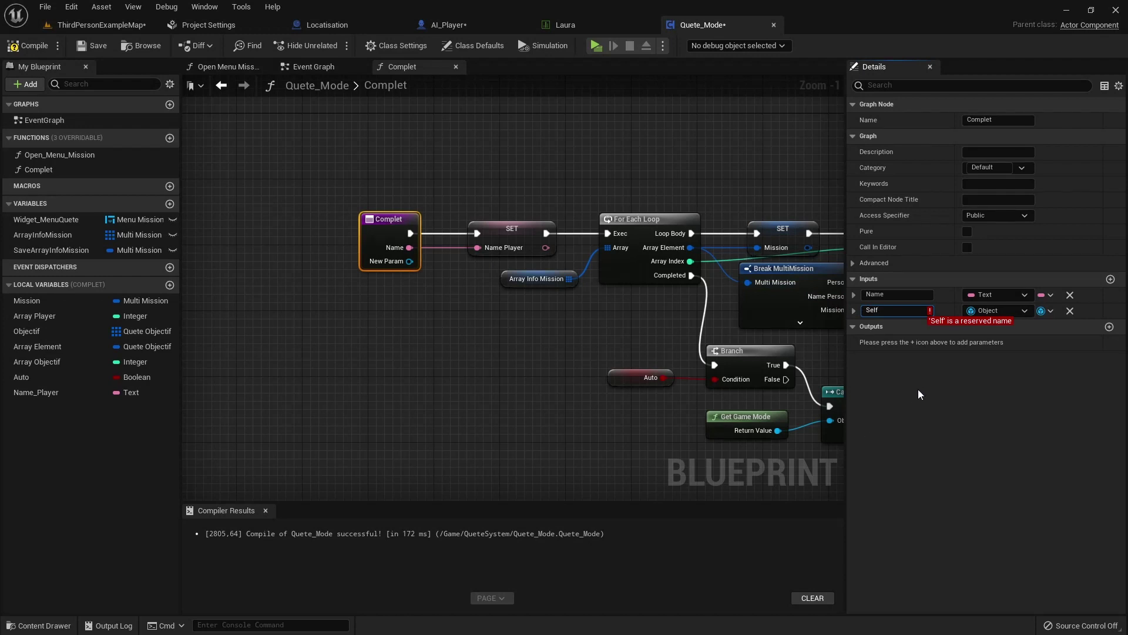
pyautogui.press('BackSpace')
pyautogui.press('BackSpace')
pyautogui.press('BackSpace')
pyautogui.press('BackSpace')
pyautogui.write('obj')
pyautogui.write('ec')
pyautogui.press('Return')
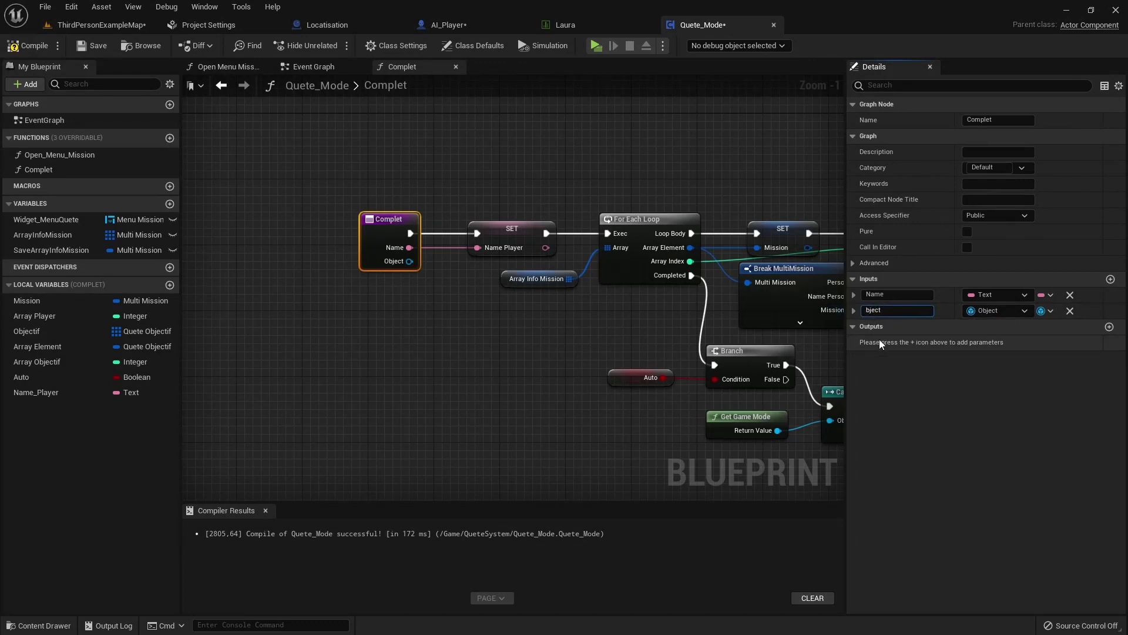
pyautogui.click(886, 360)
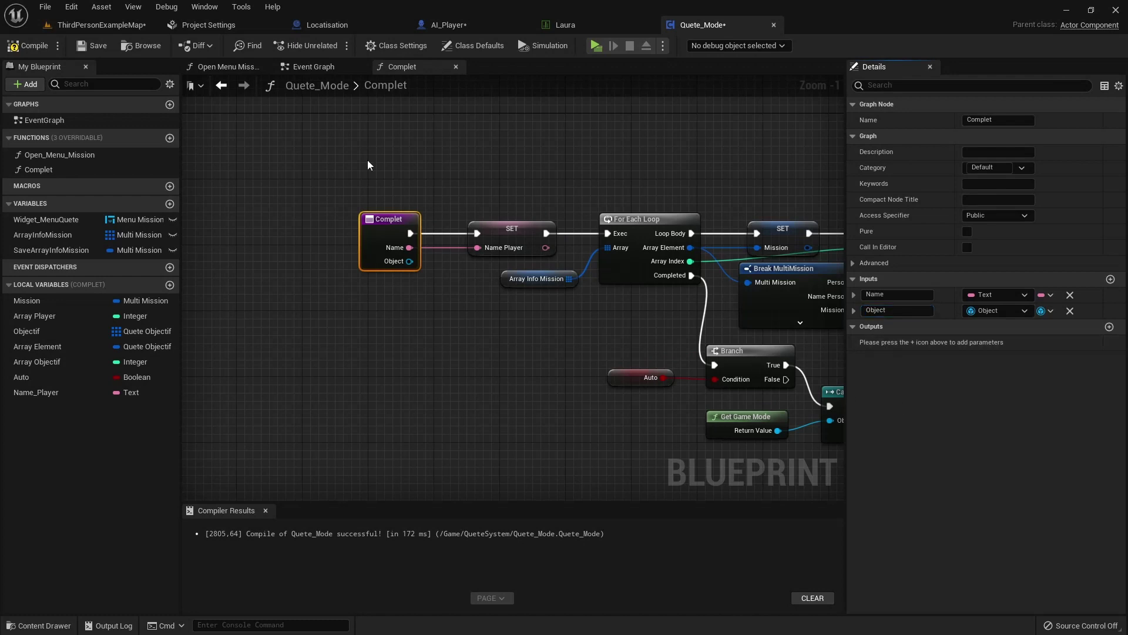
pyautogui.click(30, 49)
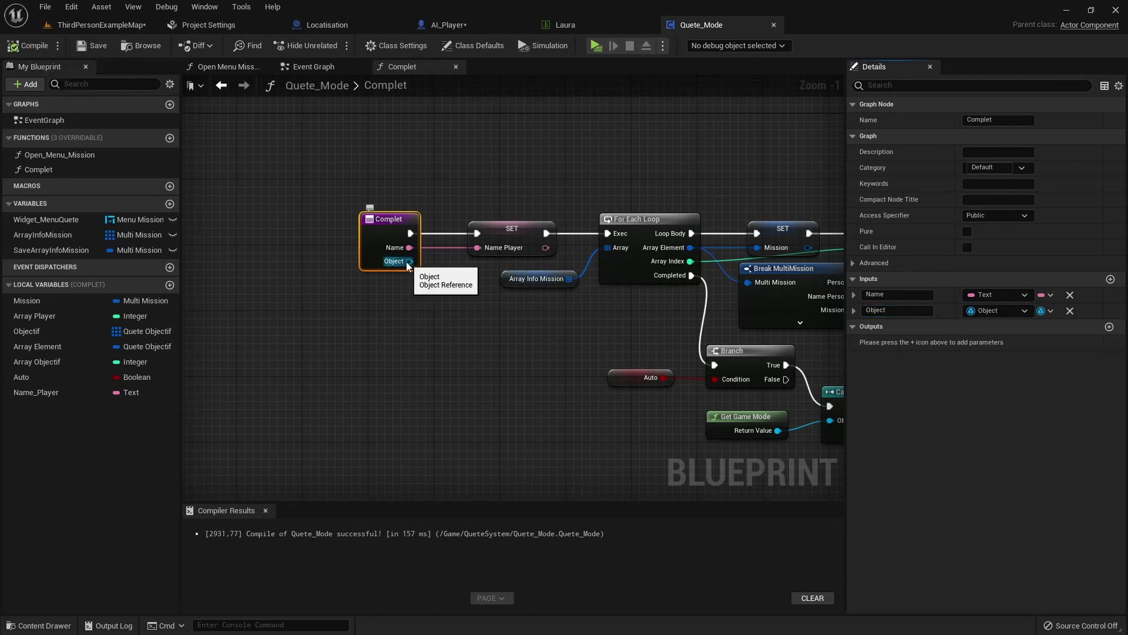
# Wire the Object input into Get Class through two reroute points, then compile.
pyautogui.moveTo(406, 262); pyautogui.dragTo(756, 415)
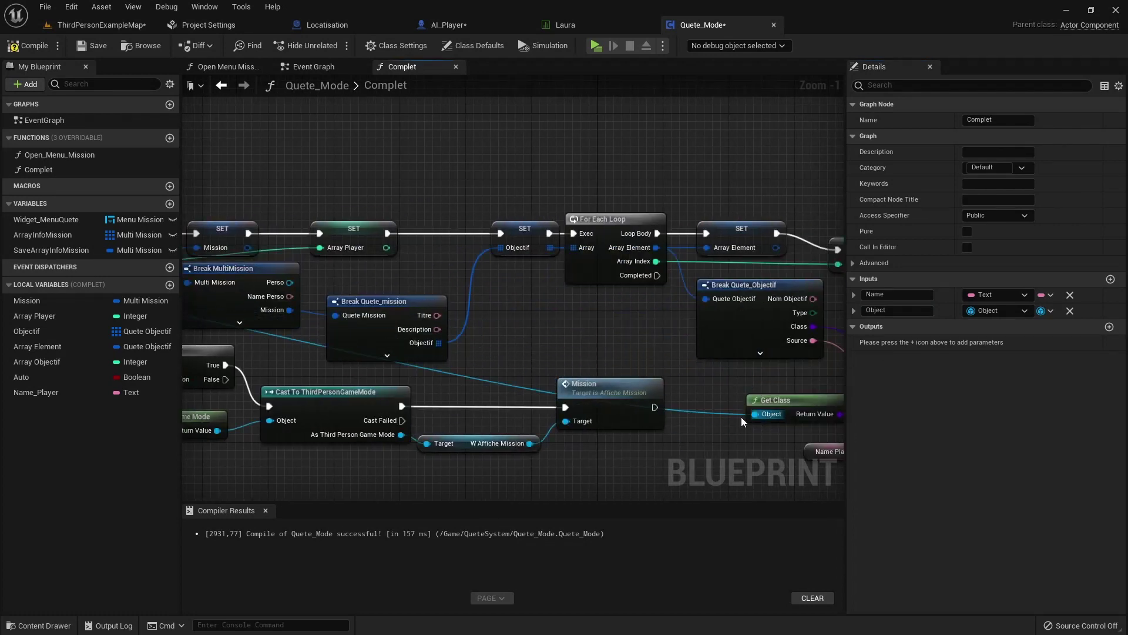
pyautogui.doubleClick(727, 414)
pyautogui.moveTo(728, 414)
pyautogui.mouseDown()
pyautogui.moveTo(470, 448)
pyautogui.moveTo(599, 269)
pyautogui.mouseUp()
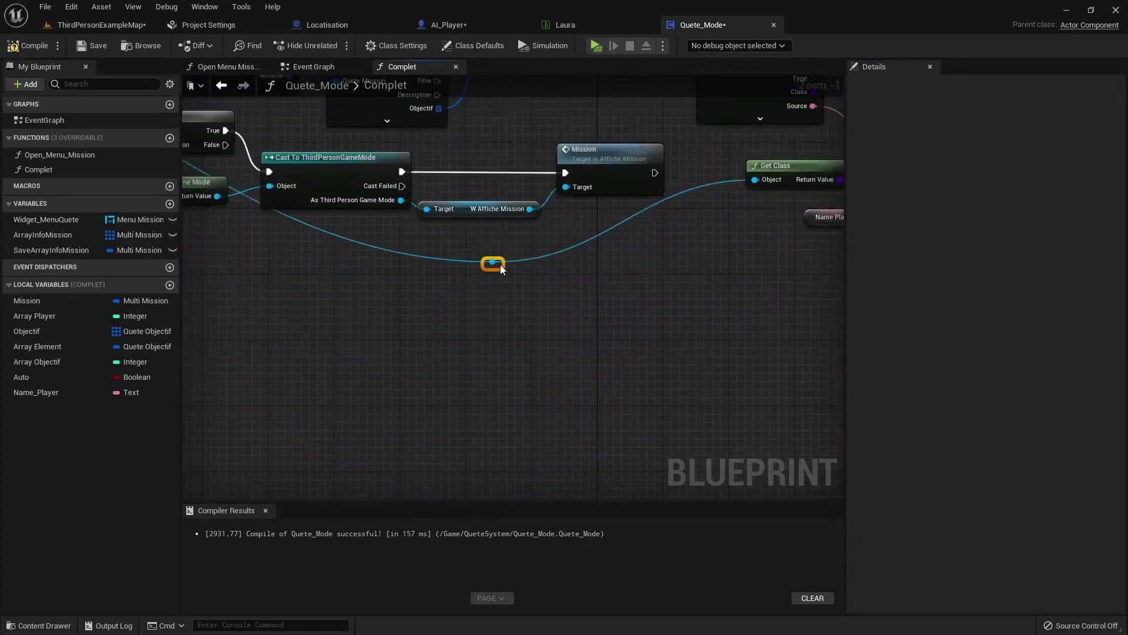
pyautogui.doubleClick(471, 248)
pyautogui.moveTo(467, 246)
pyautogui.mouseDown()
pyautogui.moveTo(210, 264)
pyautogui.moveTo(33, 64)
pyautogui.mouseUp()
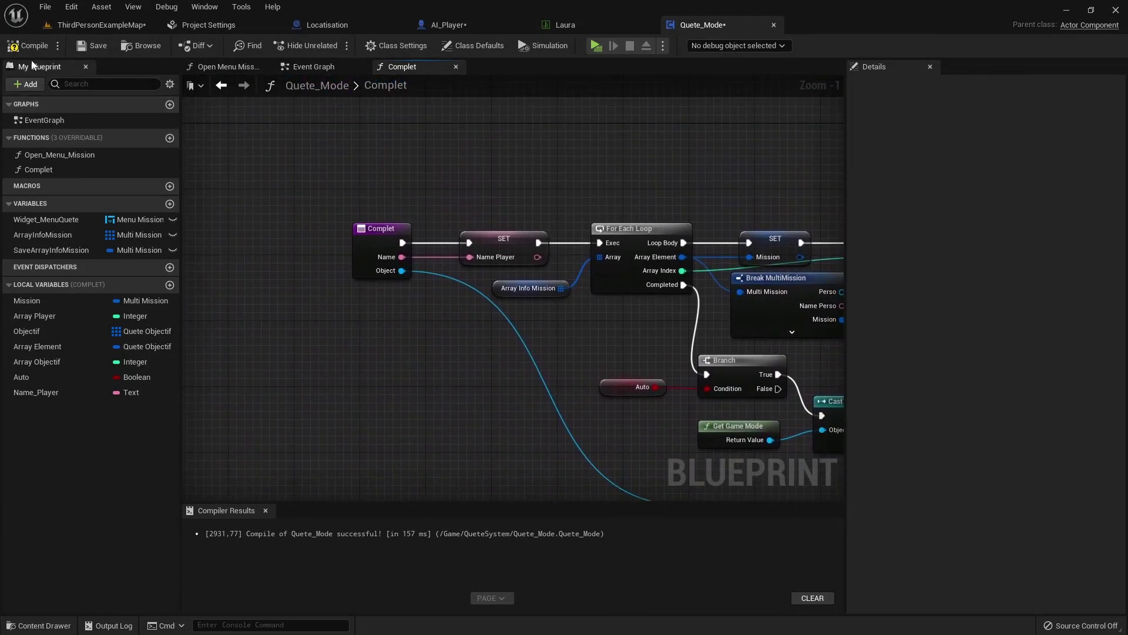
pyautogui.click(30, 49)
# In AI_Player, connect Self to the Complet call's Object pin.
pyautogui.click(466, 22)
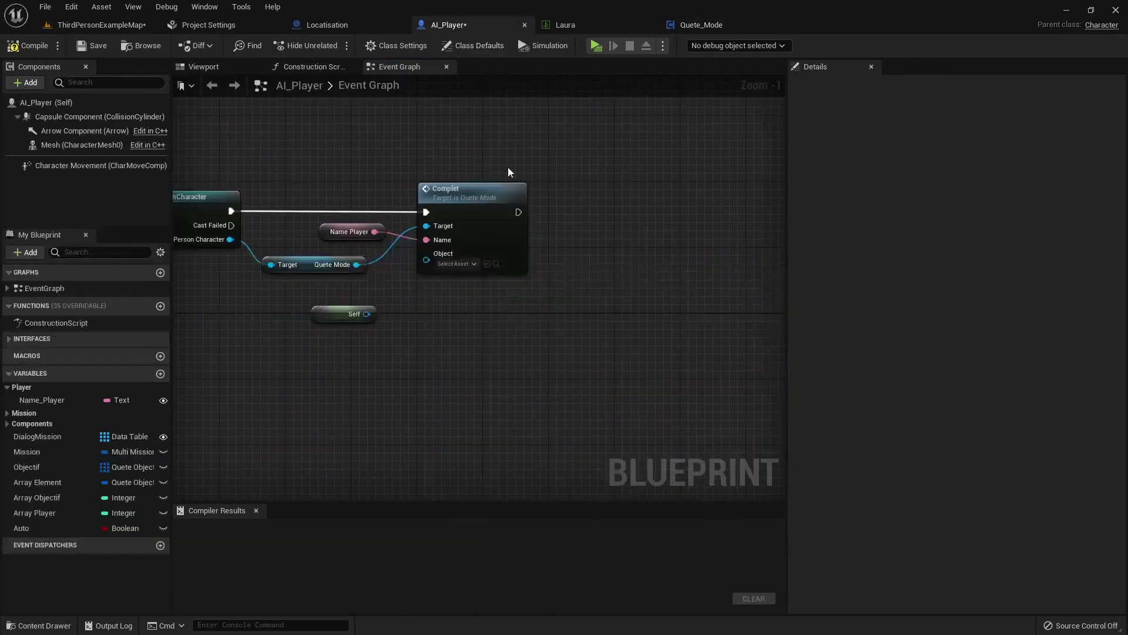
pyautogui.moveTo(367, 313); pyautogui.dragTo(426, 254)
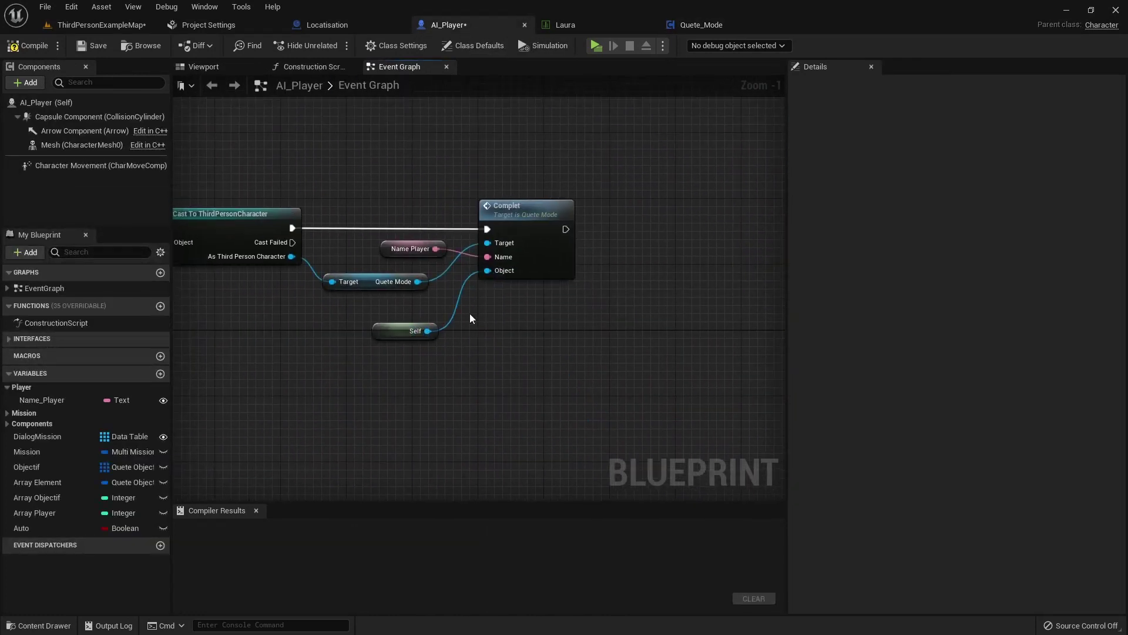
pyautogui.moveTo(393, 325); pyautogui.dragTo(401, 308)
pyautogui.moveTo(441, 191); pyautogui.dragTo(520, 331)
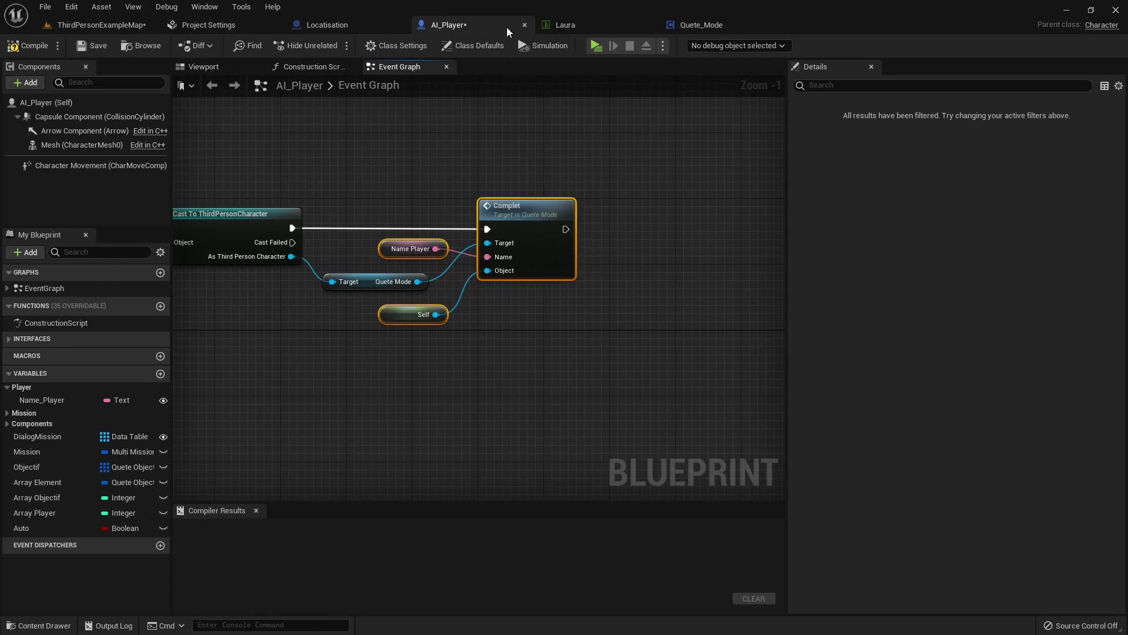
# In Locatisation's event graph, delete the old nodes following the cast.
pyautogui.click(327, 25)
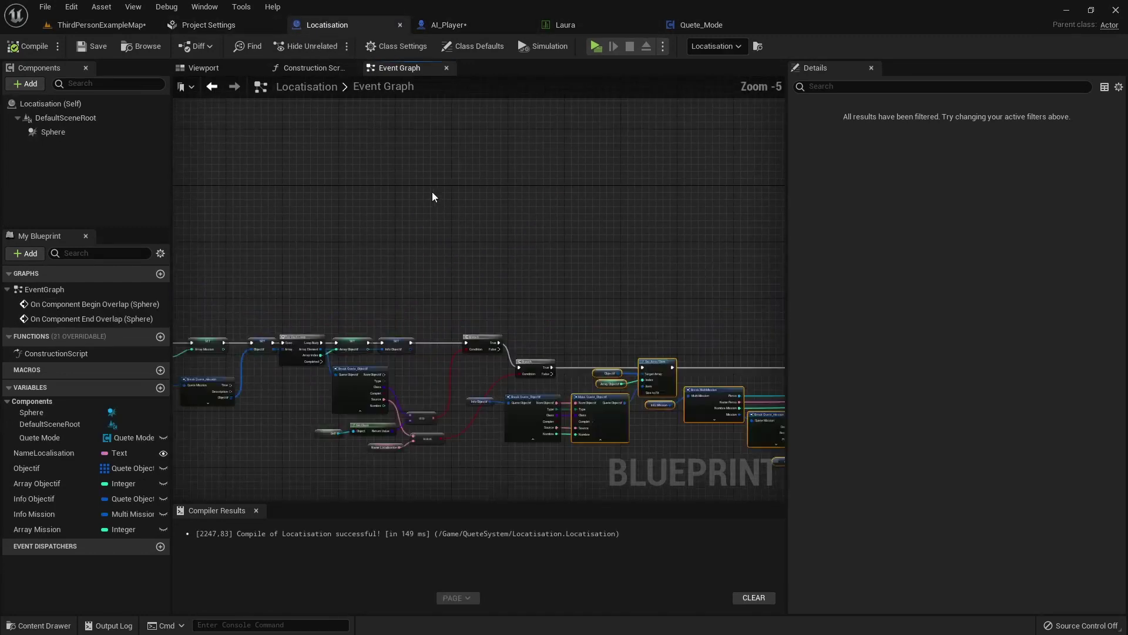
pyautogui.moveTo(433, 193); pyautogui.dragTo(563, 154, button='right')
pyautogui.moveTo(321, 254); pyautogui.dragTo(503, 183, button='right')
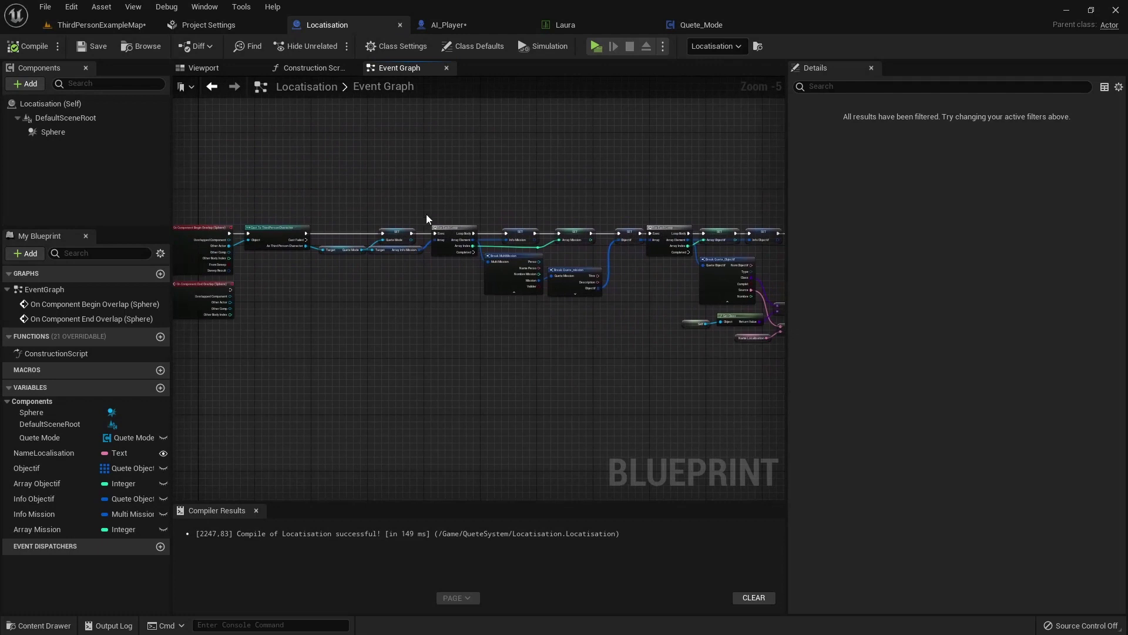
pyautogui.moveTo(418, 213)
pyautogui.mouseDown()
pyautogui.moveTo(802, 373)
pyautogui.moveTo(432, 407)
pyautogui.mouseUp()
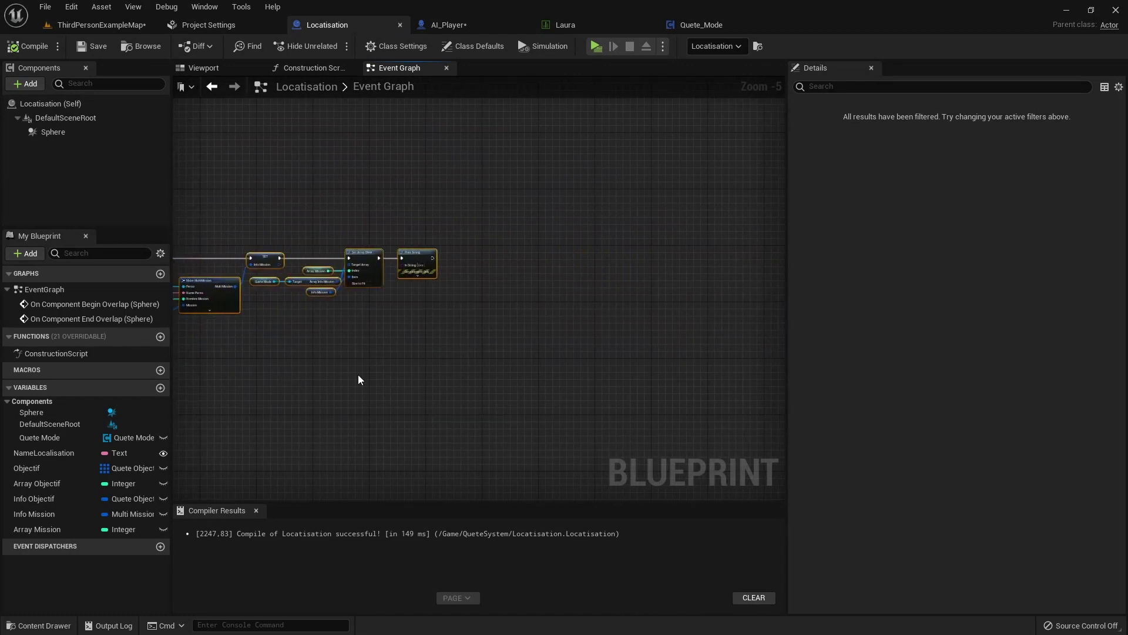
pyautogui.press('Delete')
pyautogui.moveTo(713, 285); pyautogui.dragTo(568, 249, button='right')
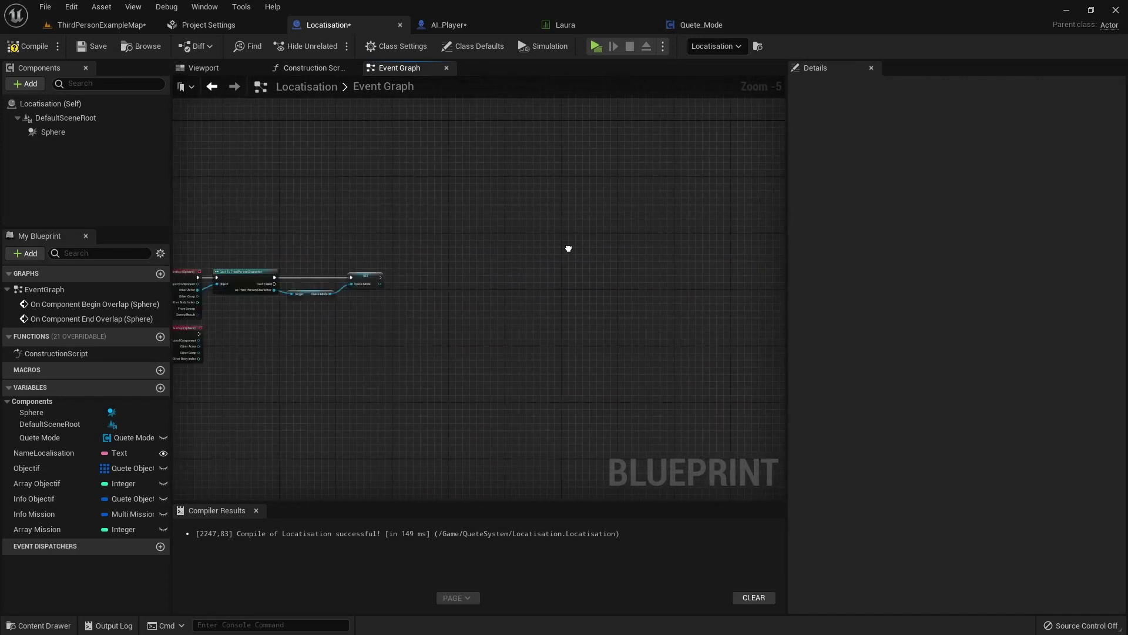
pyautogui.scroll(4, 470, 247)
pyautogui.scroll(1, 428, 313)
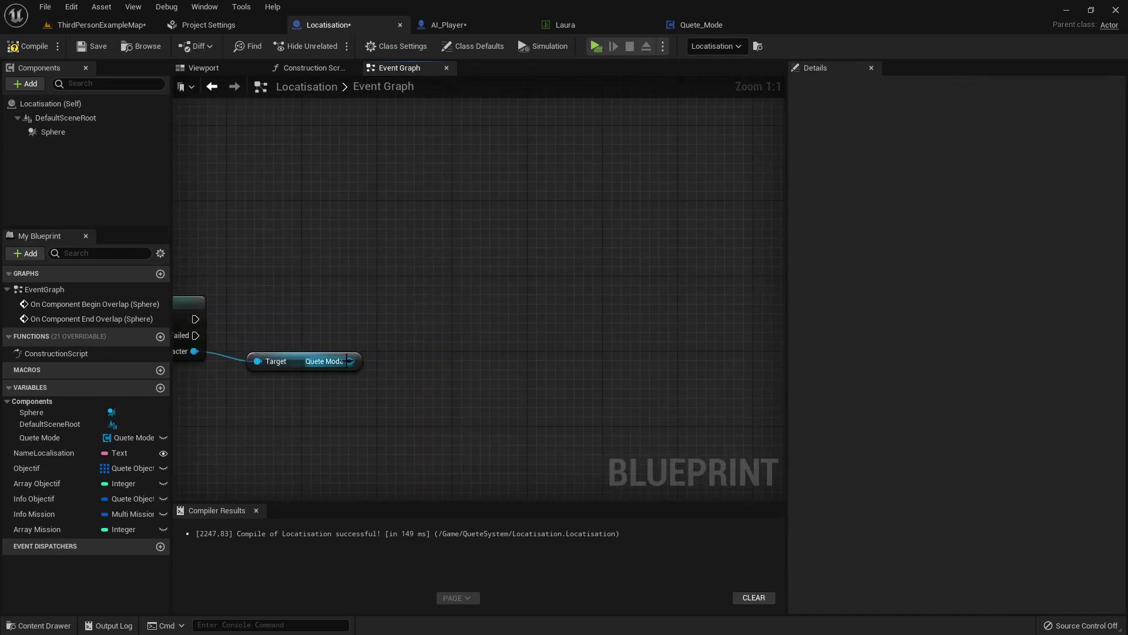
# Add a Complet call on Quete Mode running after the cast succeeds.
pyautogui.moveTo(347, 361); pyautogui.dragTo(386, 356)
pyautogui.write('co')
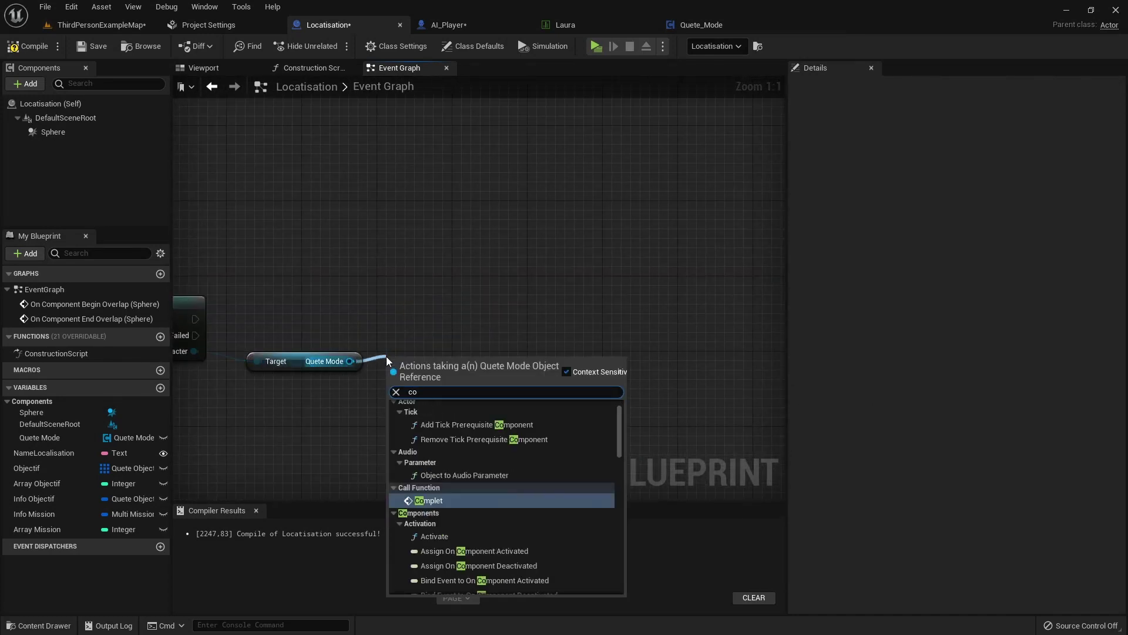
pyautogui.press('Return')
pyautogui.moveTo(416, 309); pyautogui.dragTo(195, 319)
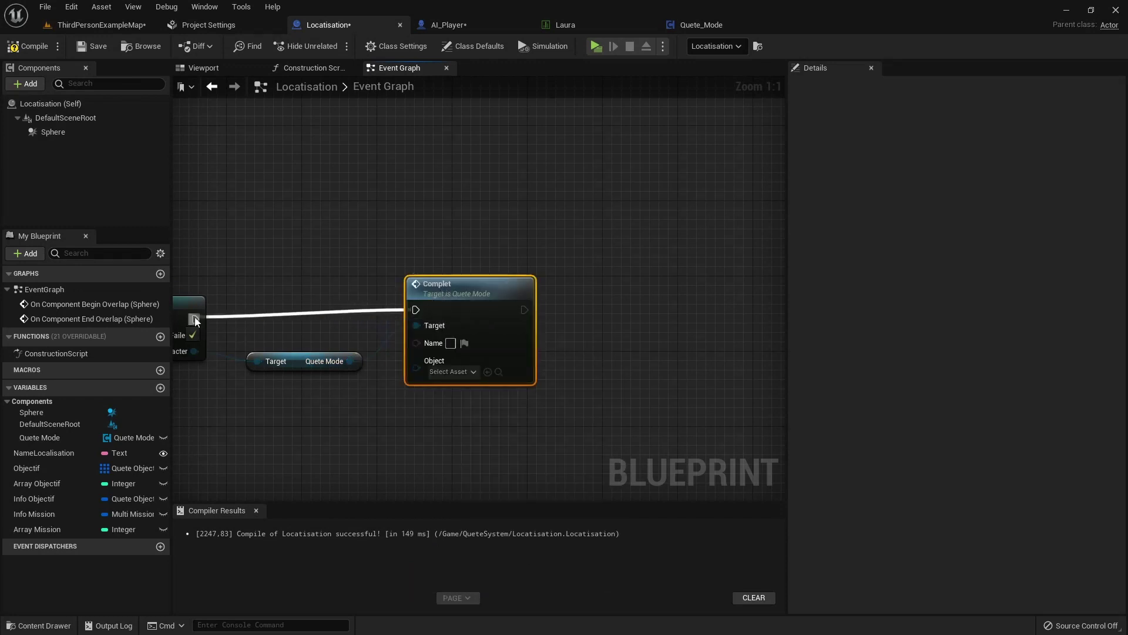
pyautogui.moveTo(408, 301); pyautogui.dragTo(407, 311)
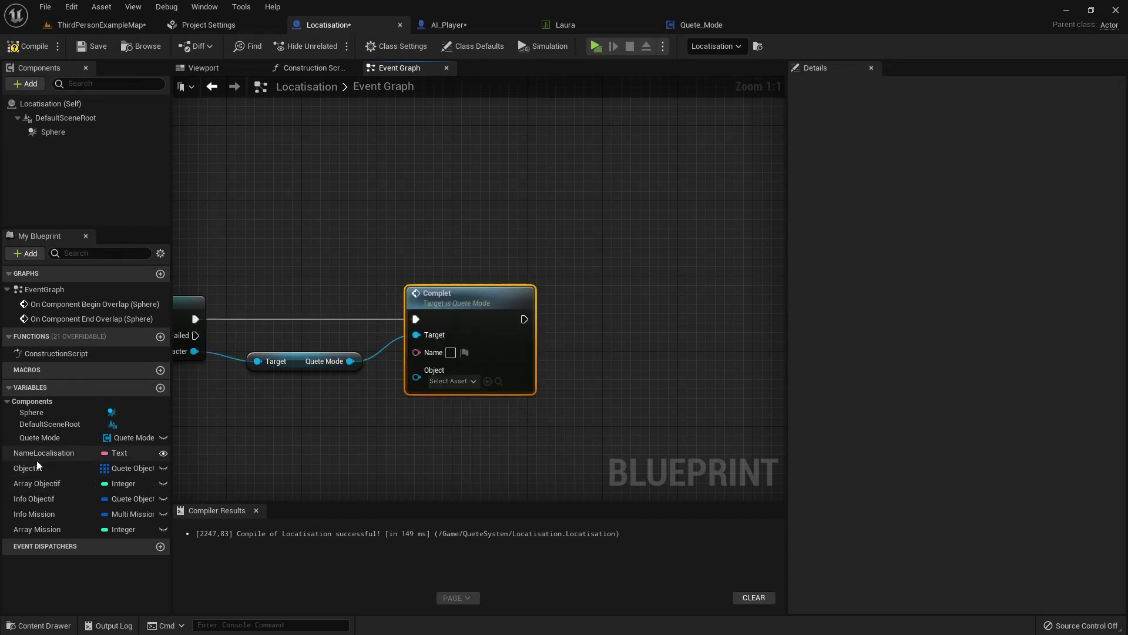
# Plug NameLocalisation into Complet's Name and Self into Object, then compile.
pyautogui.moveTo(31, 458); pyautogui.dragTo(417, 352)
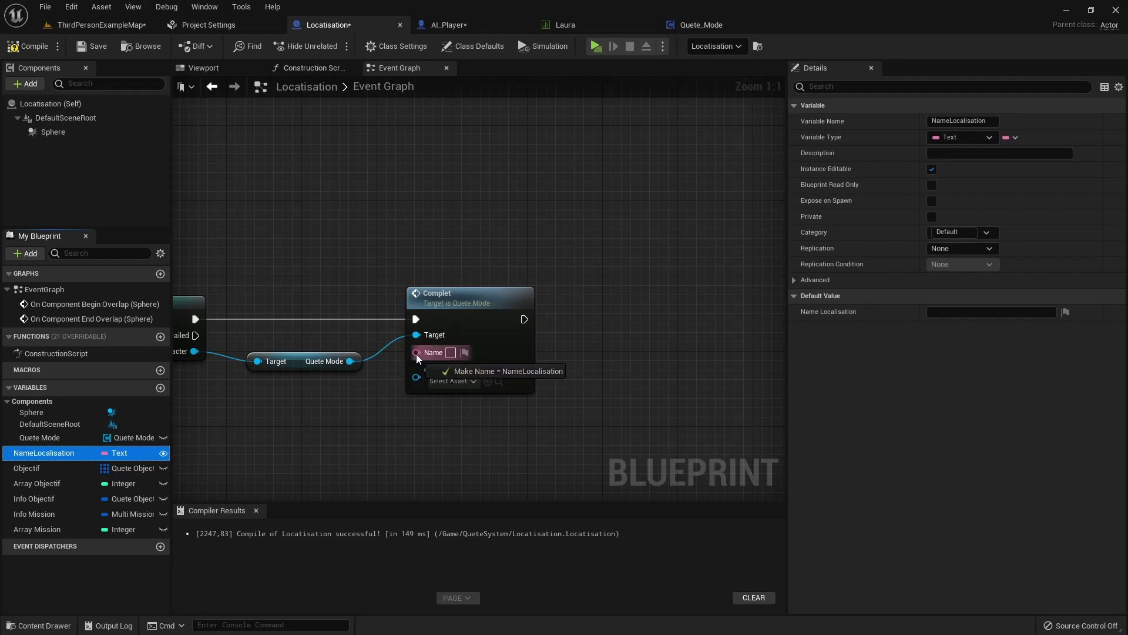
pyautogui.moveTo(332, 351); pyautogui.dragTo(323, 398)
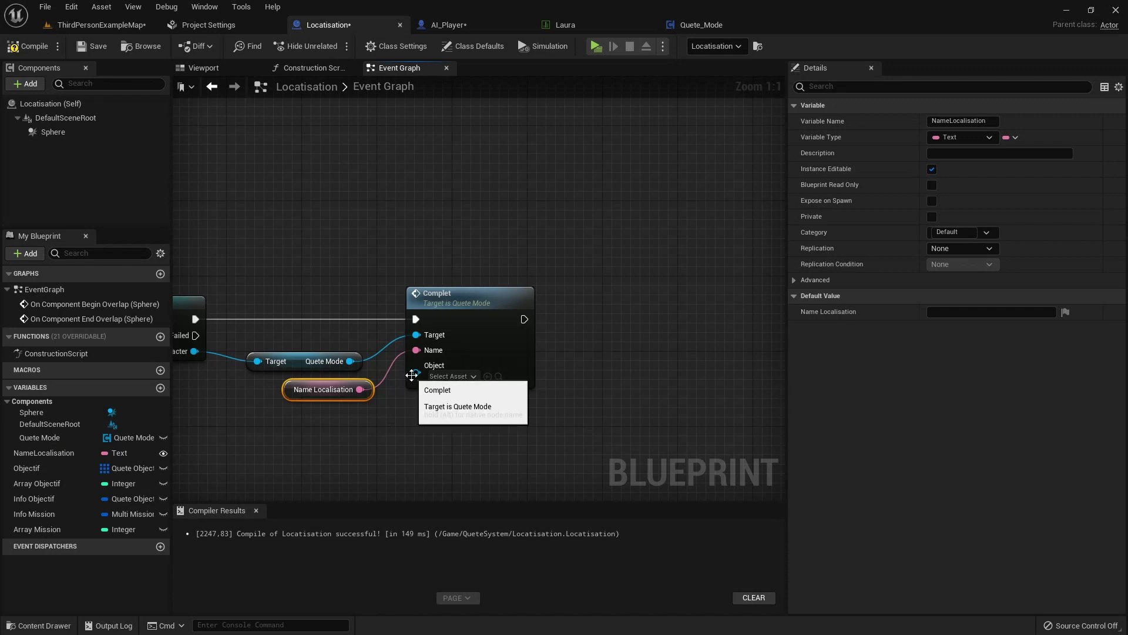
pyautogui.moveTo(416, 372); pyautogui.dragTo(366, 436)
pyautogui.write('self')
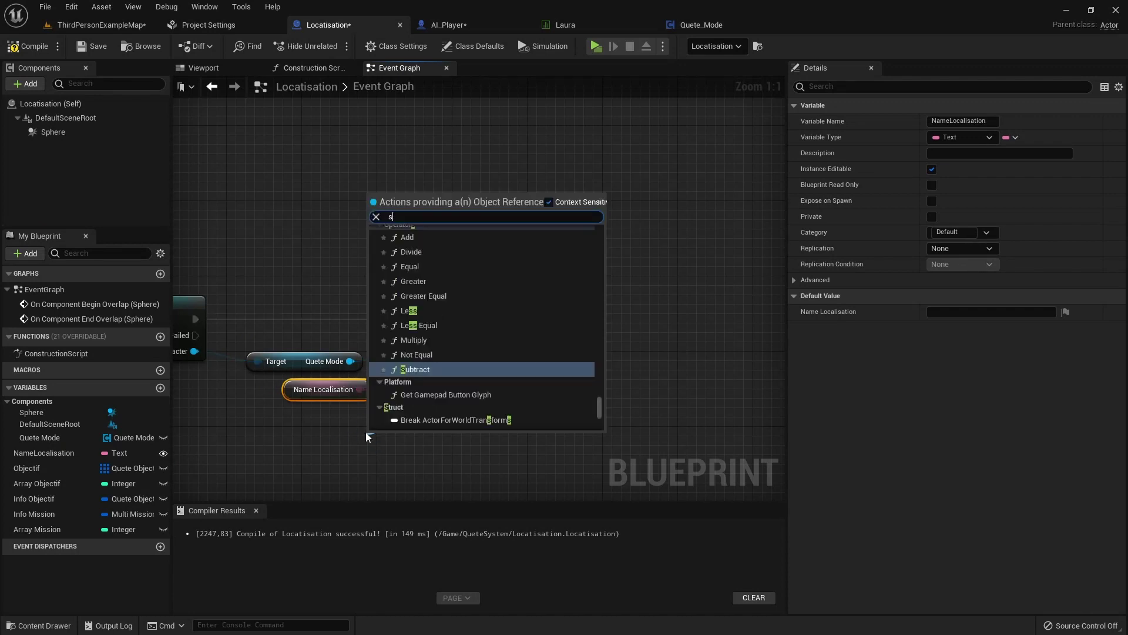
pyautogui.press('Return')
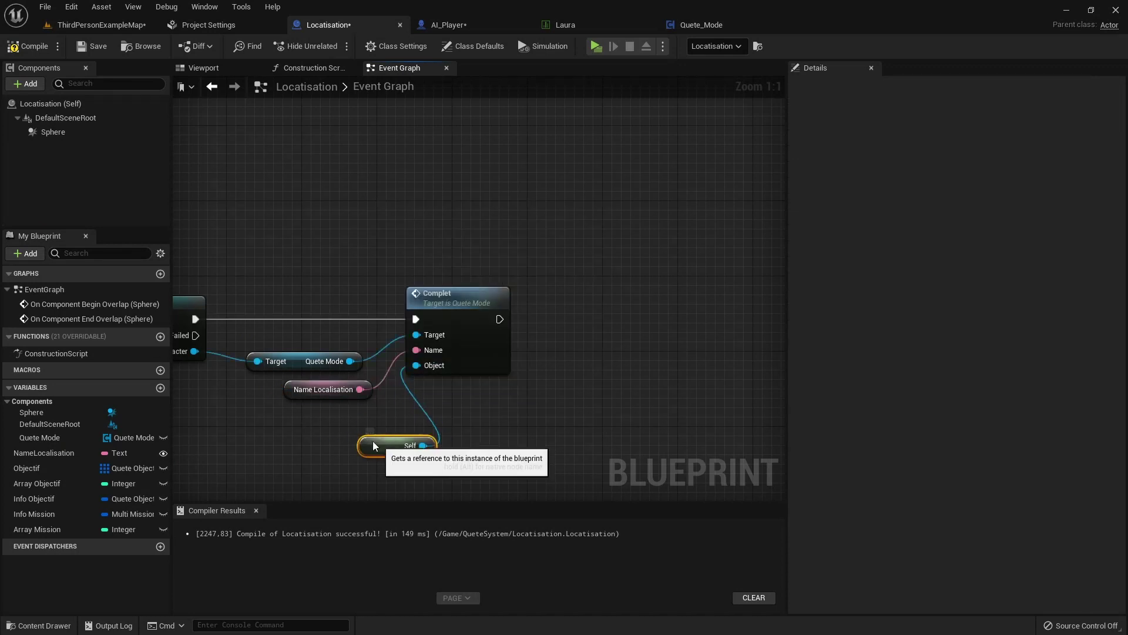
pyautogui.moveTo(372, 440); pyautogui.dragTo(307, 411)
pyautogui.click(44, 48)
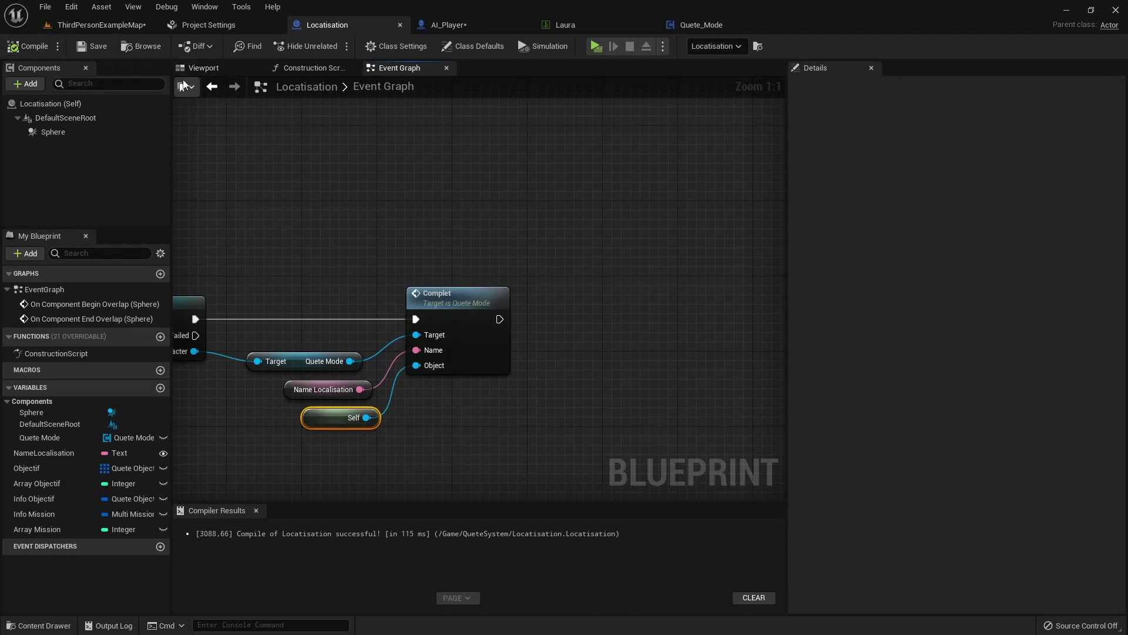
# Start a play test, accept the NPC's quest, and check the talk-to-NPC quest in the journal.
pyautogui.click(595, 46)
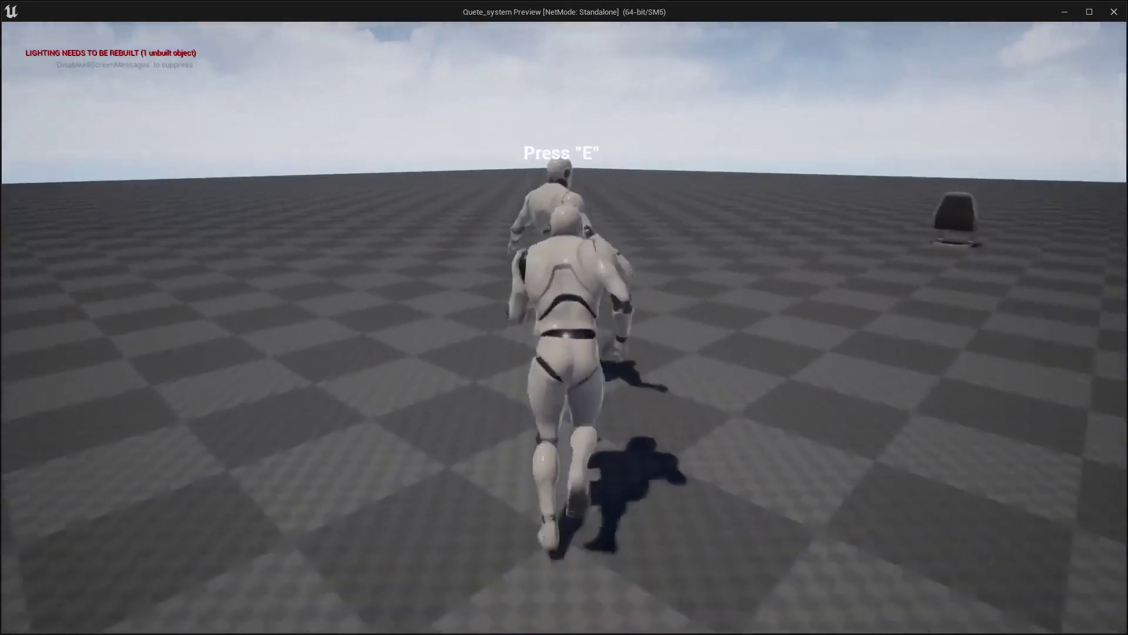
pyautogui.press('e')
pyautogui.click(952, 532)
pyautogui.press('j')
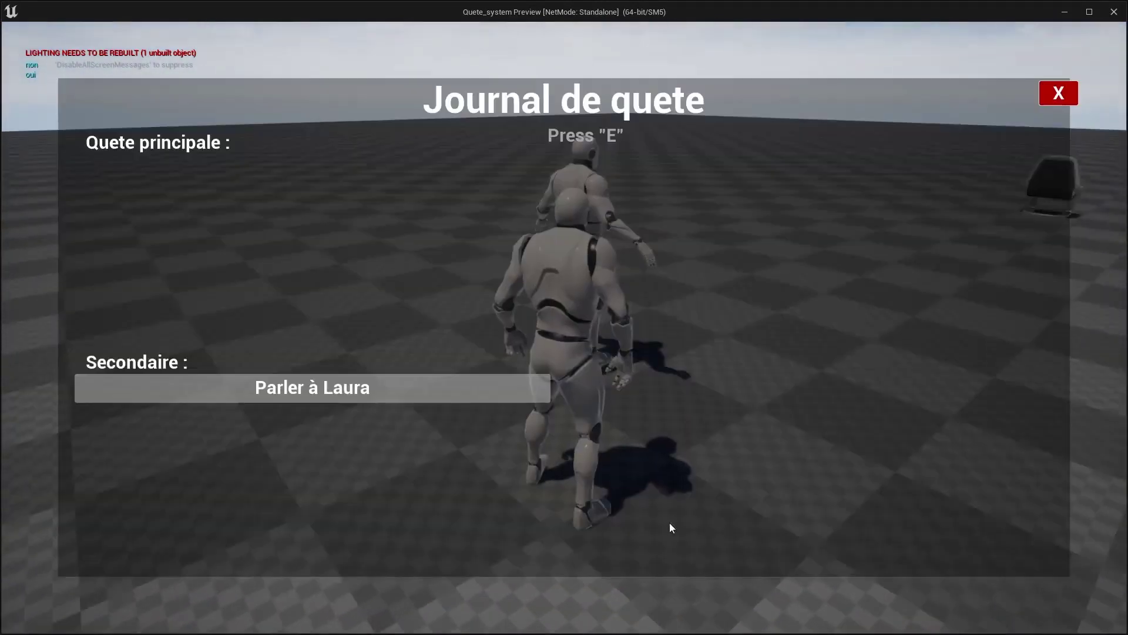
pyautogui.click(455, 396)
pyautogui.click(1057, 93)
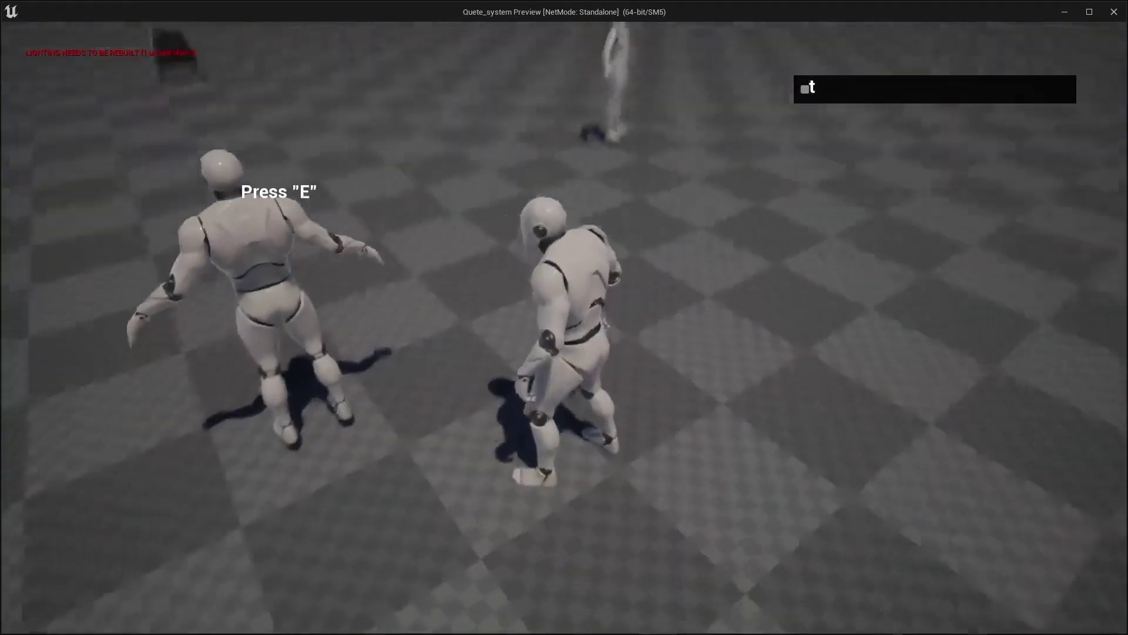
# Return to the NPC, validate her quest objective, and review the Aller a quest details.
pyautogui.press('w')
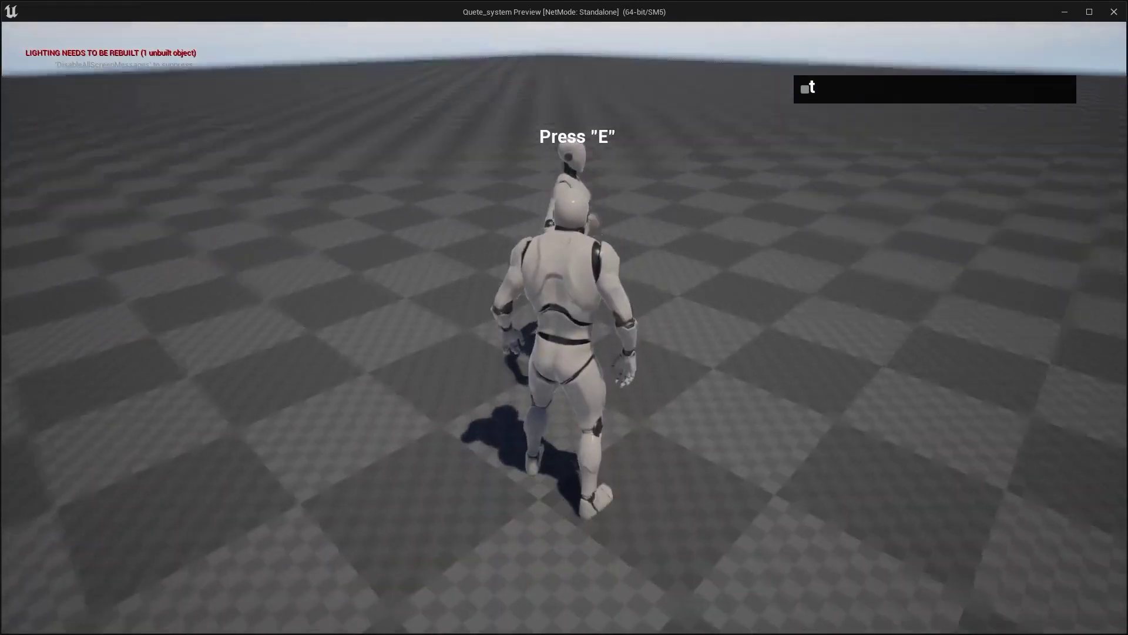
pyautogui.press('e')
pyautogui.click(999, 531)
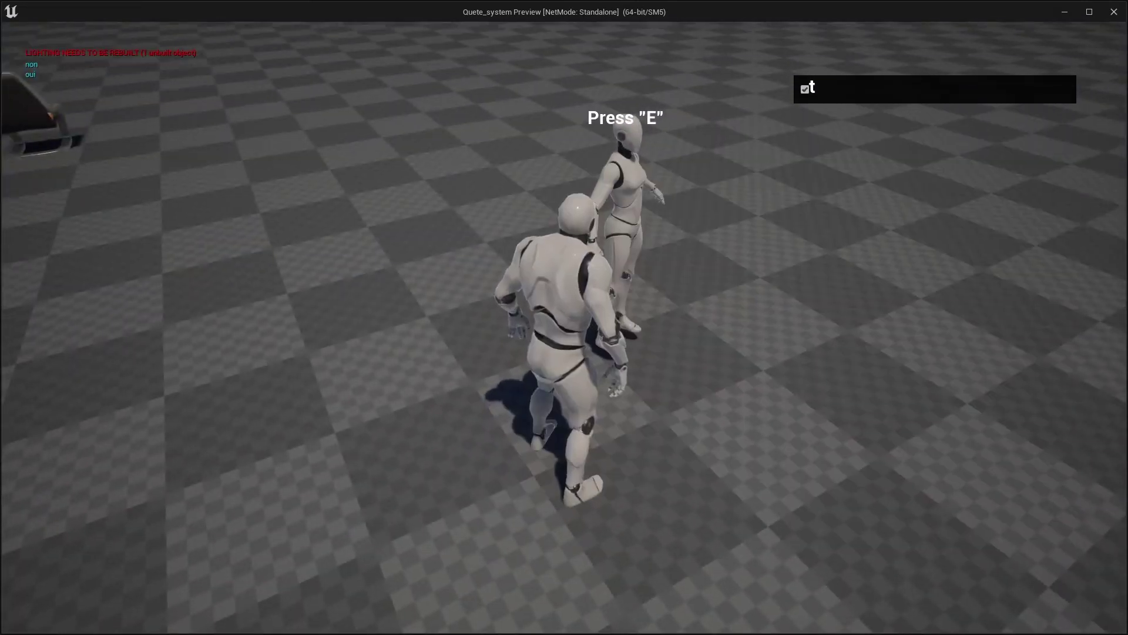
pyautogui.press('j')
pyautogui.click(312, 415)
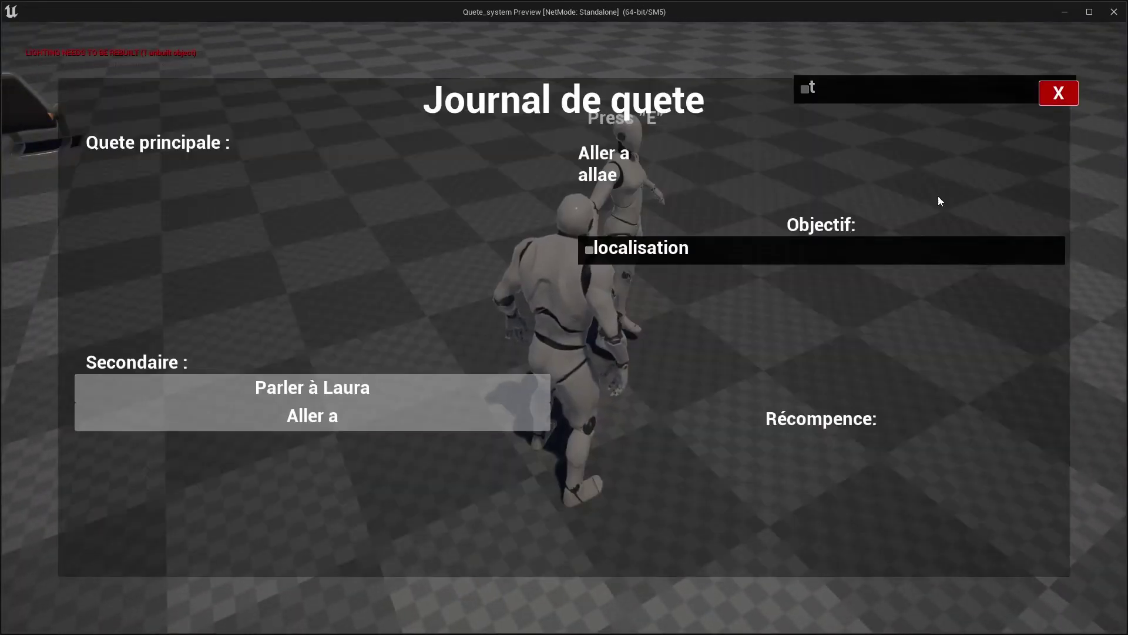
pyautogui.click(1056, 103)
pyautogui.press('w')
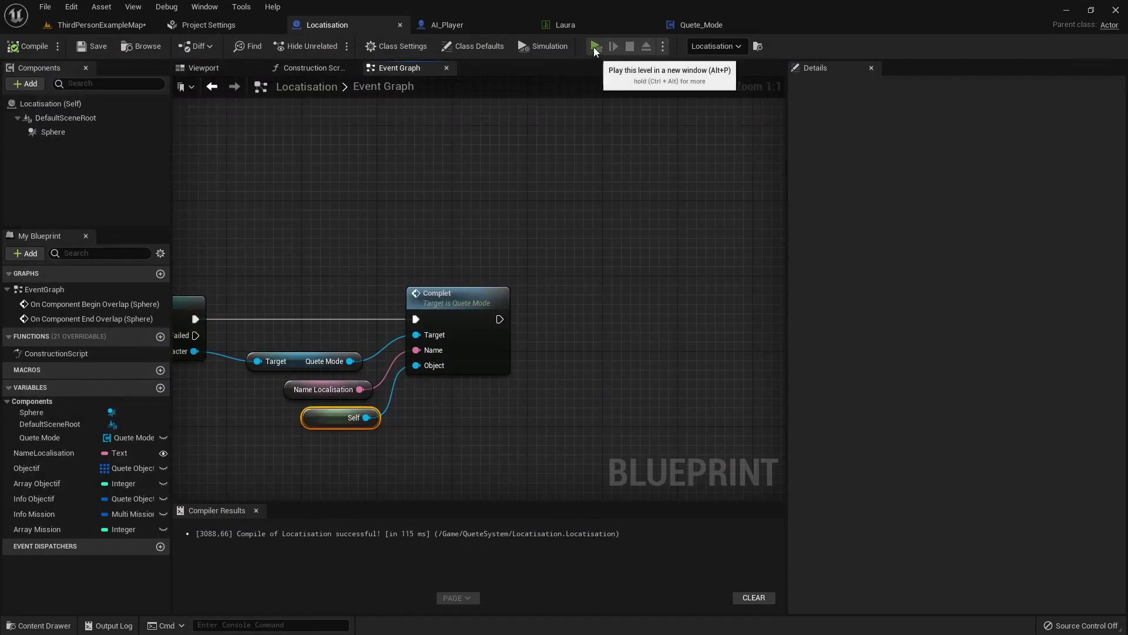
# Relaunch the standalone play test, accept the quest, view Aller a, and run to the chair and back.
pyautogui.click(595, 47)
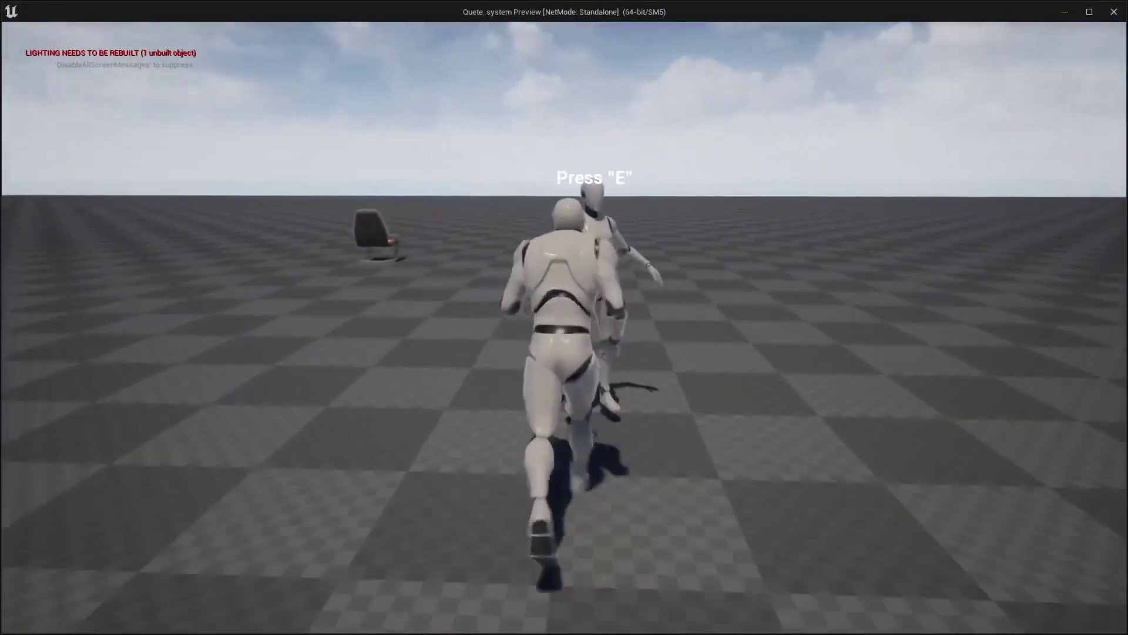
pyautogui.press('e')
pyautogui.click(998, 531)
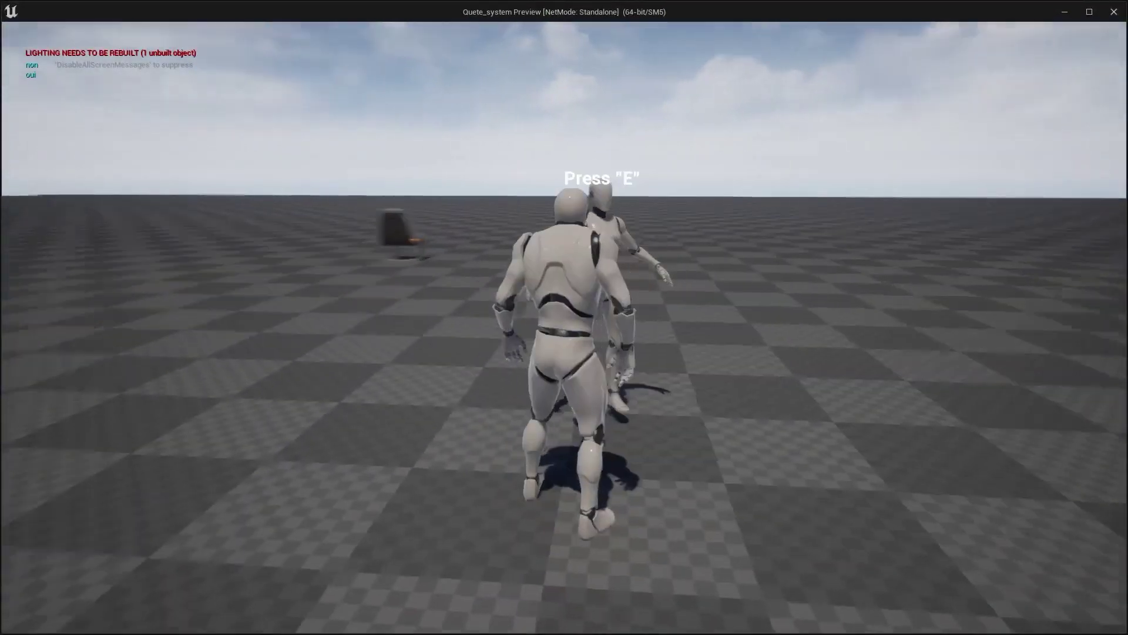
pyautogui.press('j')
pyautogui.click(532, 388)
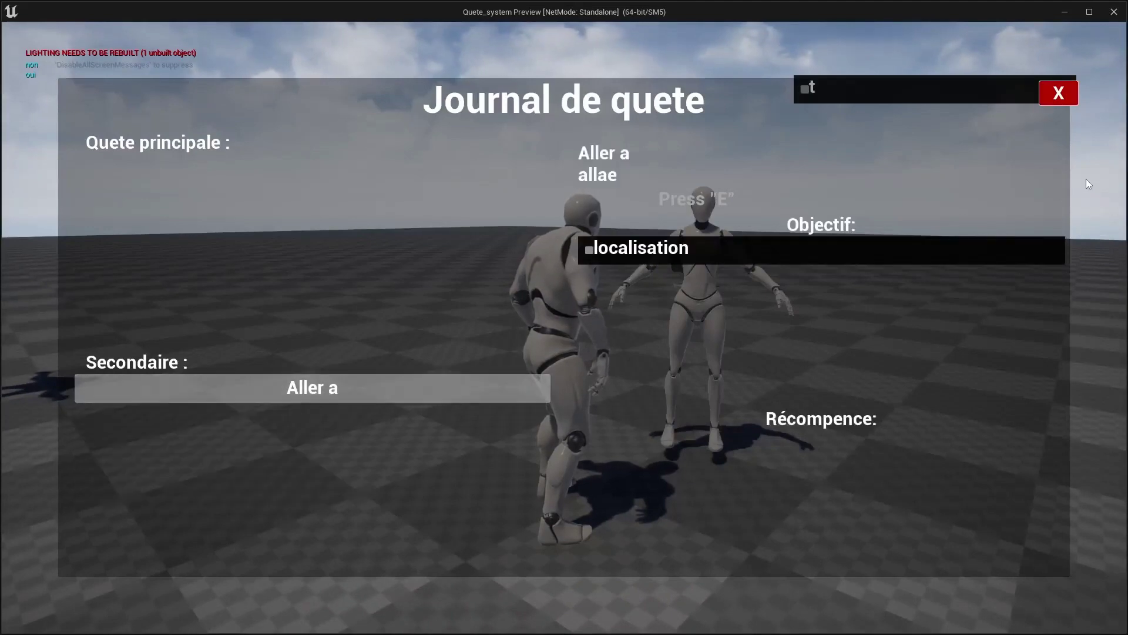
pyautogui.click(1058, 93)
pyautogui.press('w')
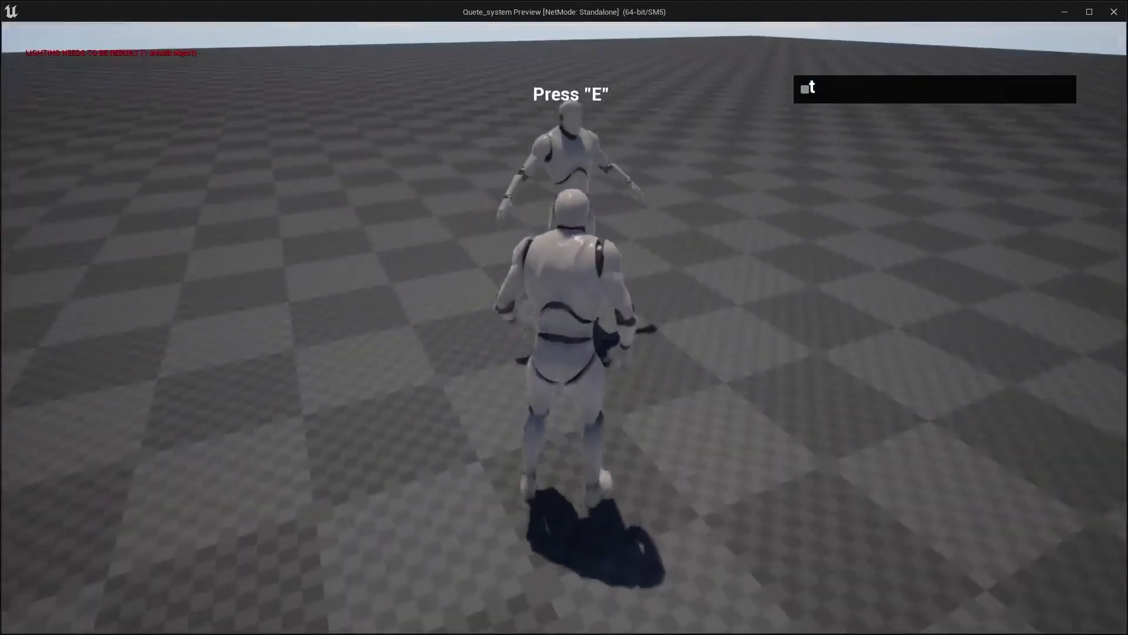
pyautogui.press('w')
pyautogui.press('w')
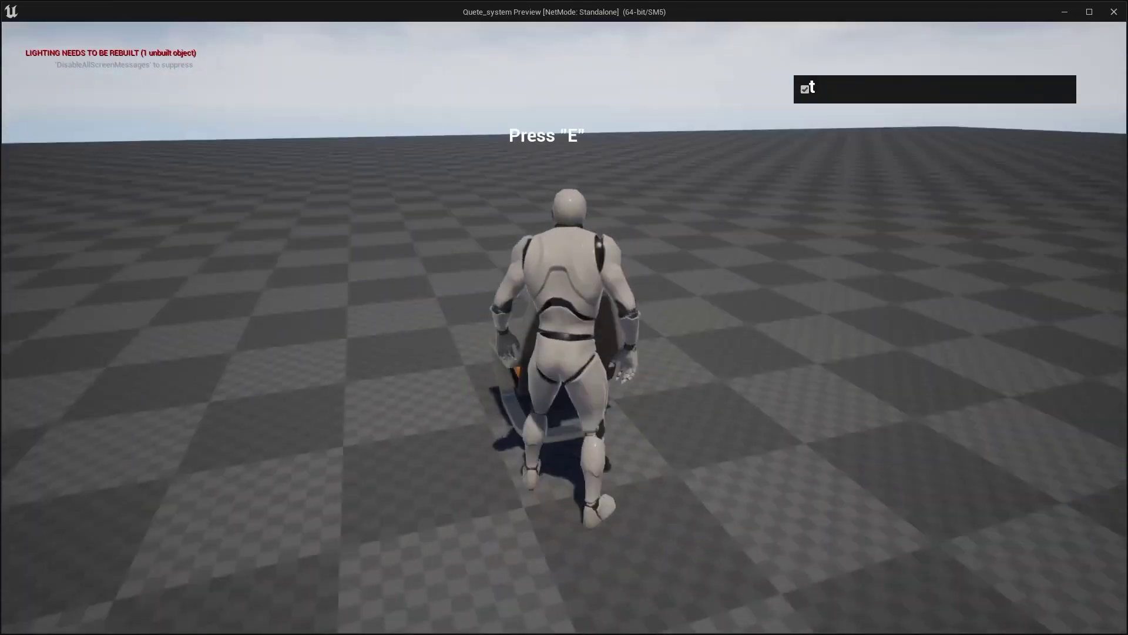
pyautogui.press('w')
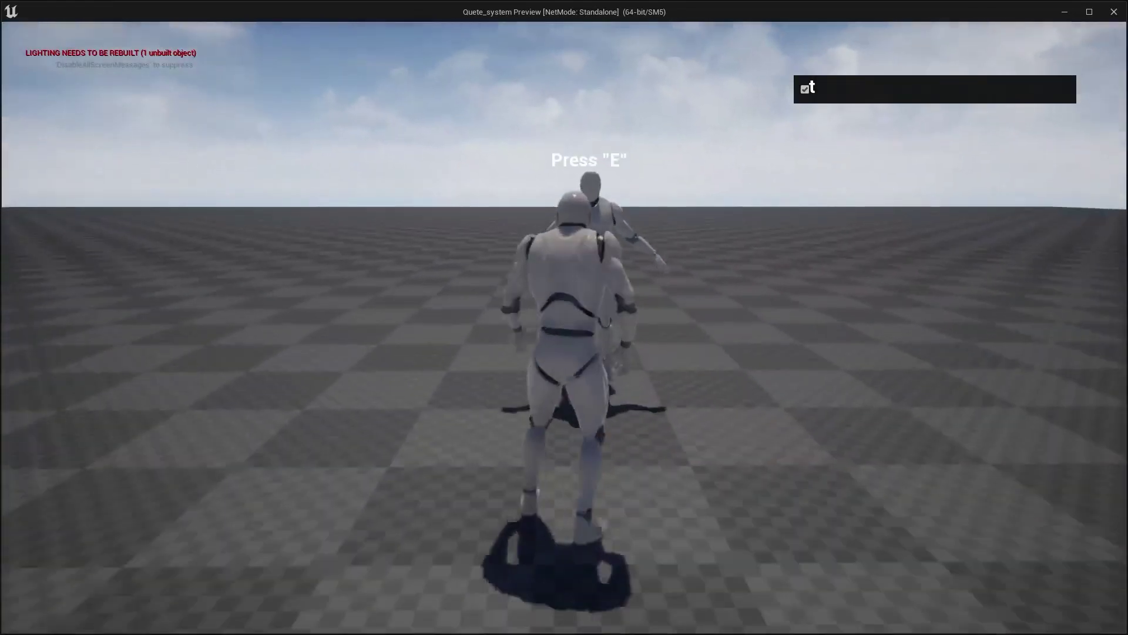
# Accept the NPC's quest, check it in the journal, turn it in, then stop the play test.
pyautogui.press('e')
pyautogui.click(997, 531)
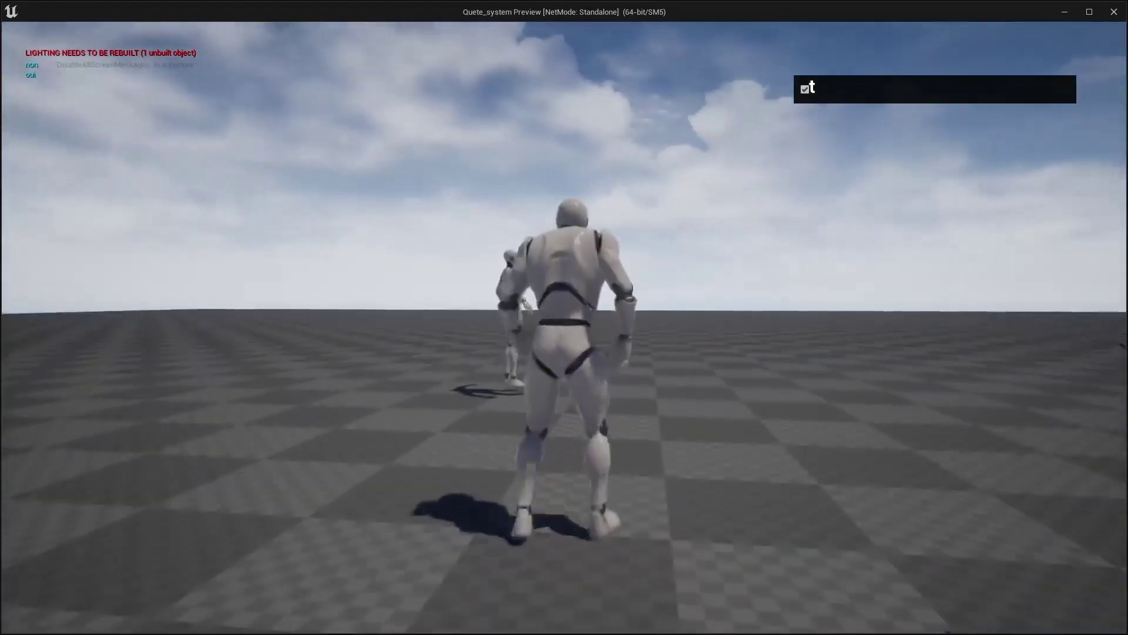
pyautogui.press('j')
pyautogui.click(457, 417)
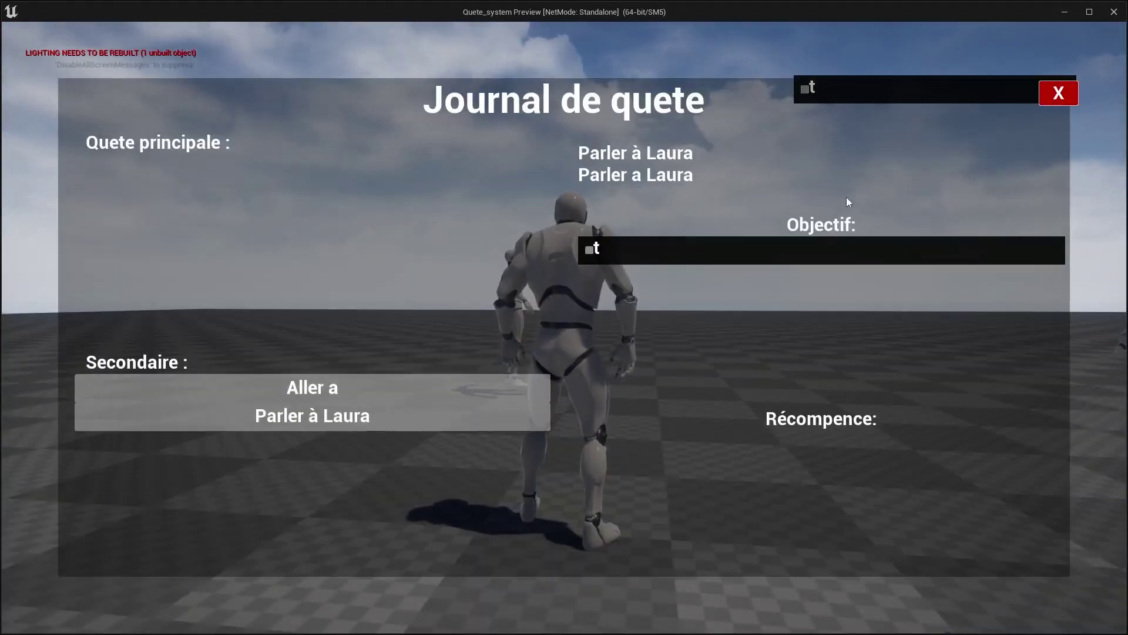
pyautogui.press('j')
pyautogui.press('w')
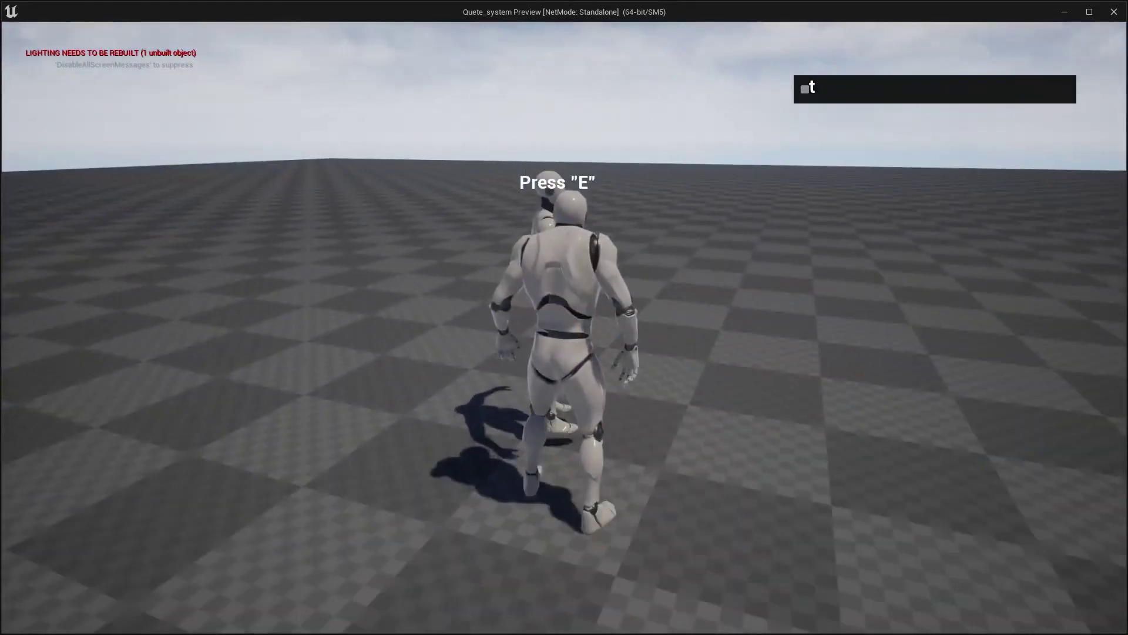
pyautogui.press('e')
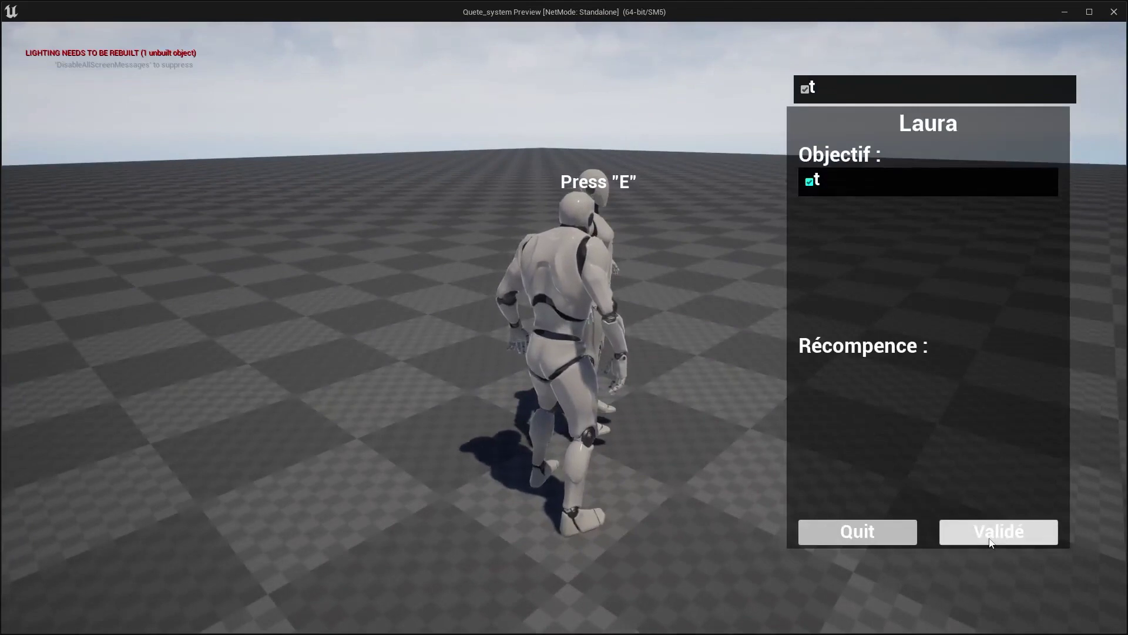
pyautogui.click(1004, 542)
pyautogui.press('w')
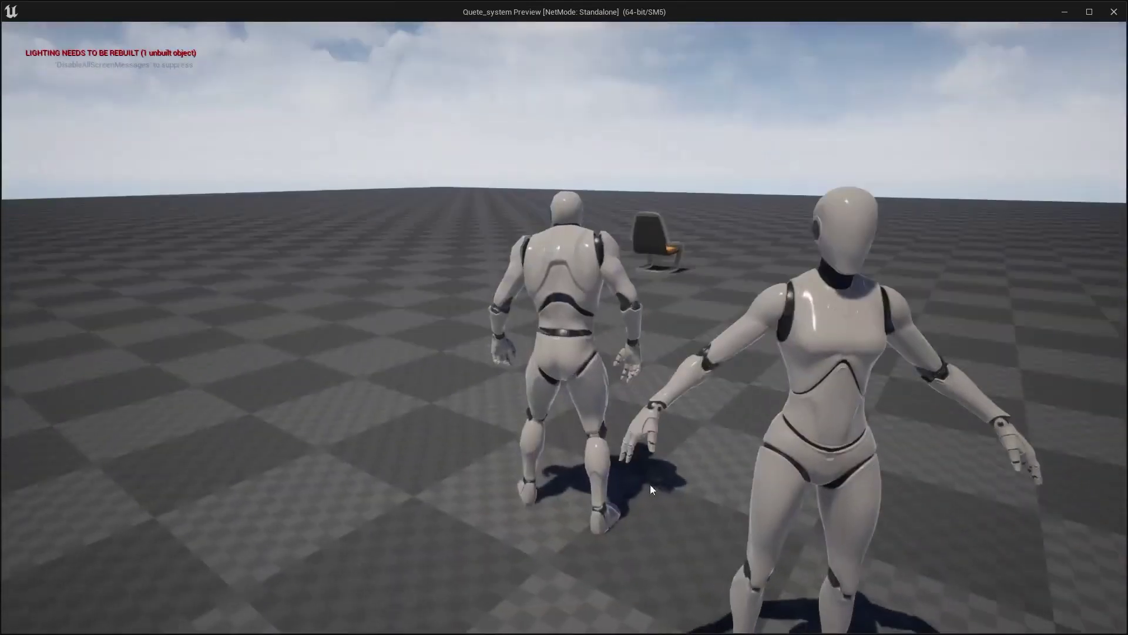
pyautogui.press('Escape')
# In a new standalone play test, accept both NPCs' quests and compare Aller a and talk-to-NPC details in the journal.
pyautogui.click(599, 51)
pyautogui.press('w')
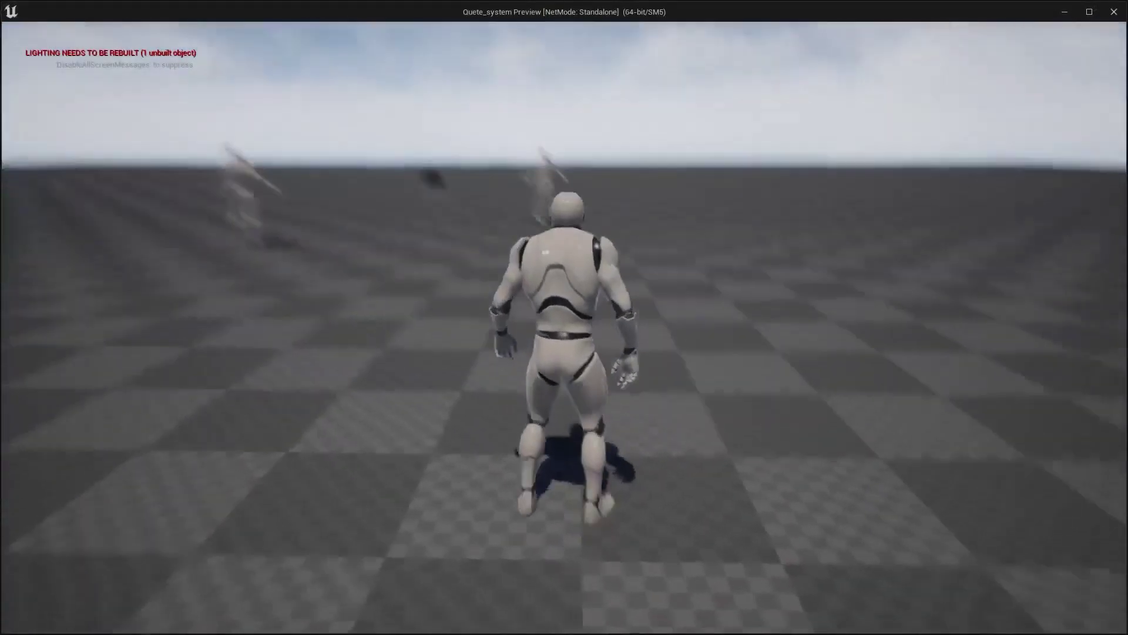
pyautogui.press('e')
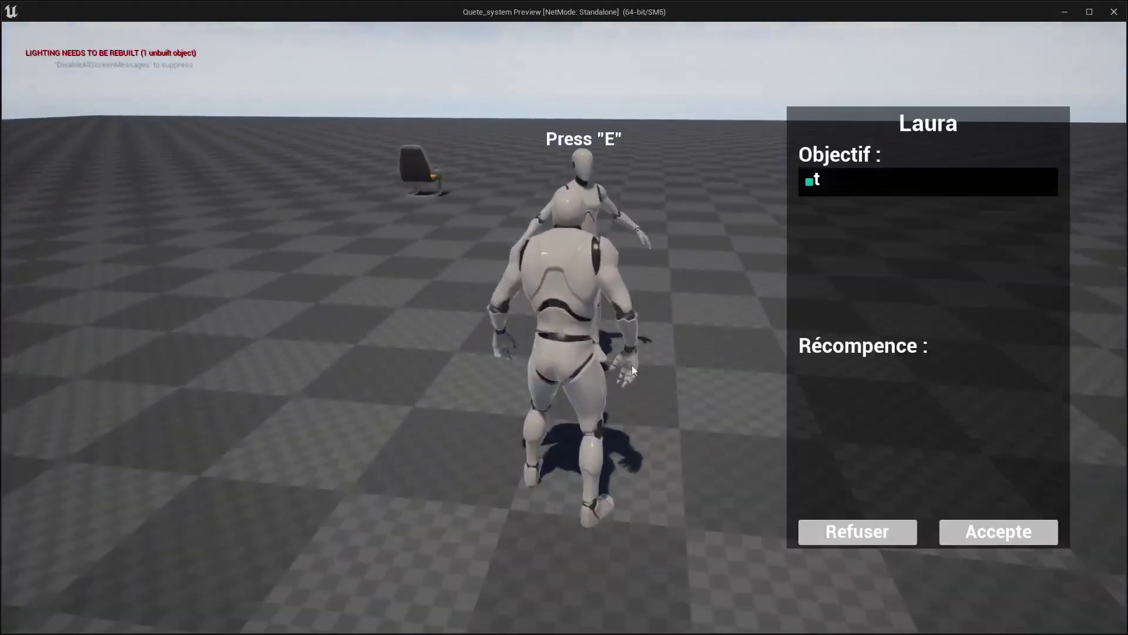
pyautogui.click(999, 532)
pyautogui.press('w')
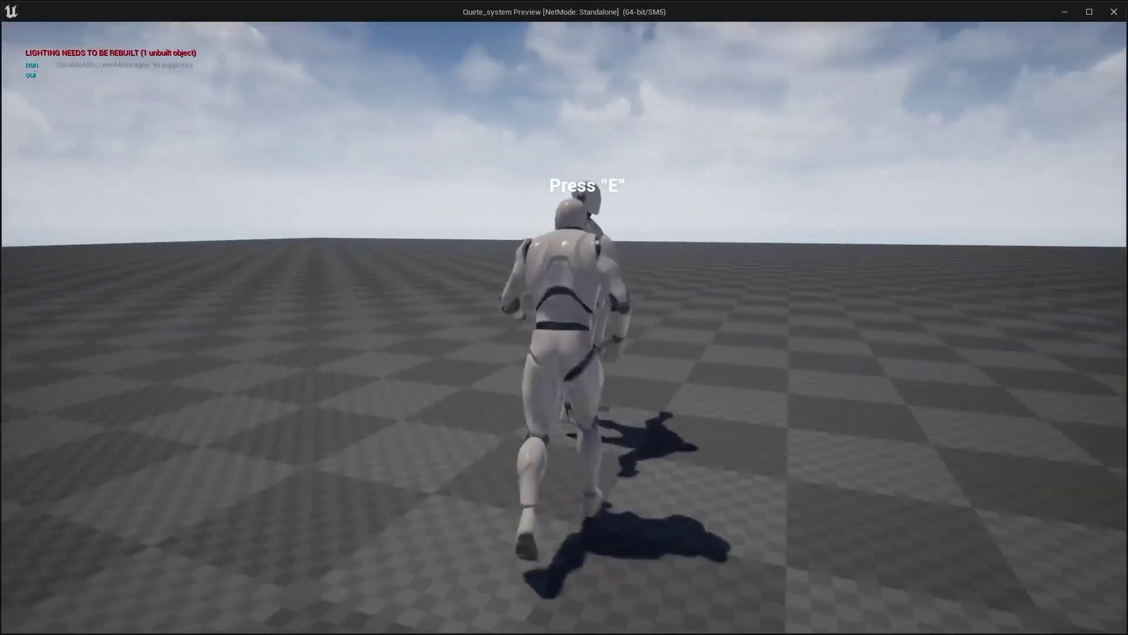
pyautogui.press('e')
pyautogui.click(999, 532)
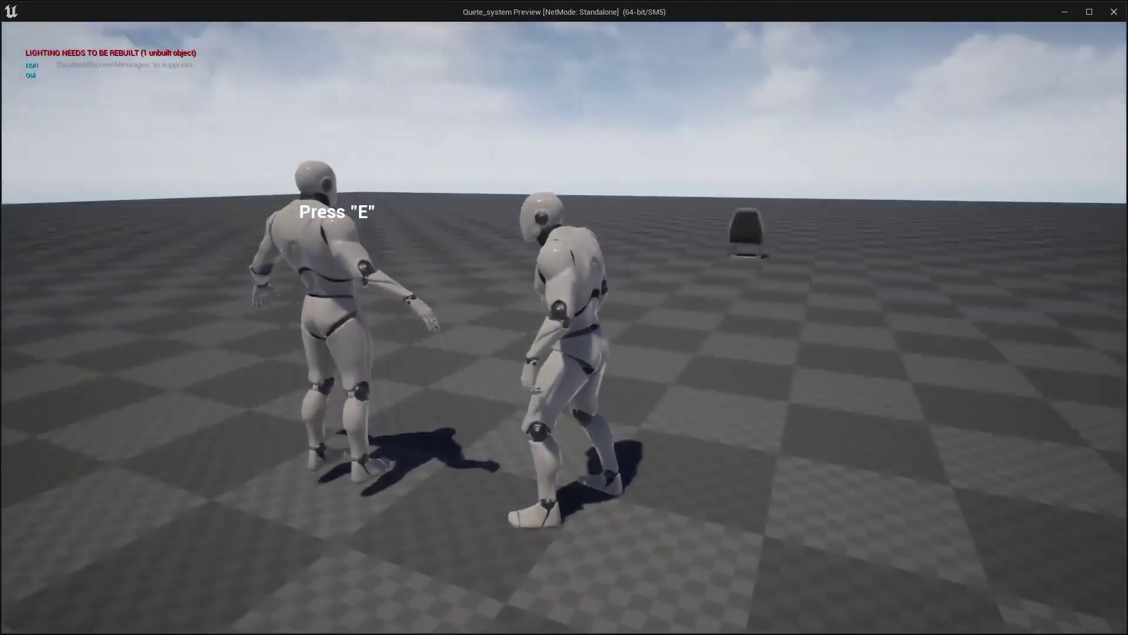
pyautogui.press('j')
pyautogui.click(356, 393)
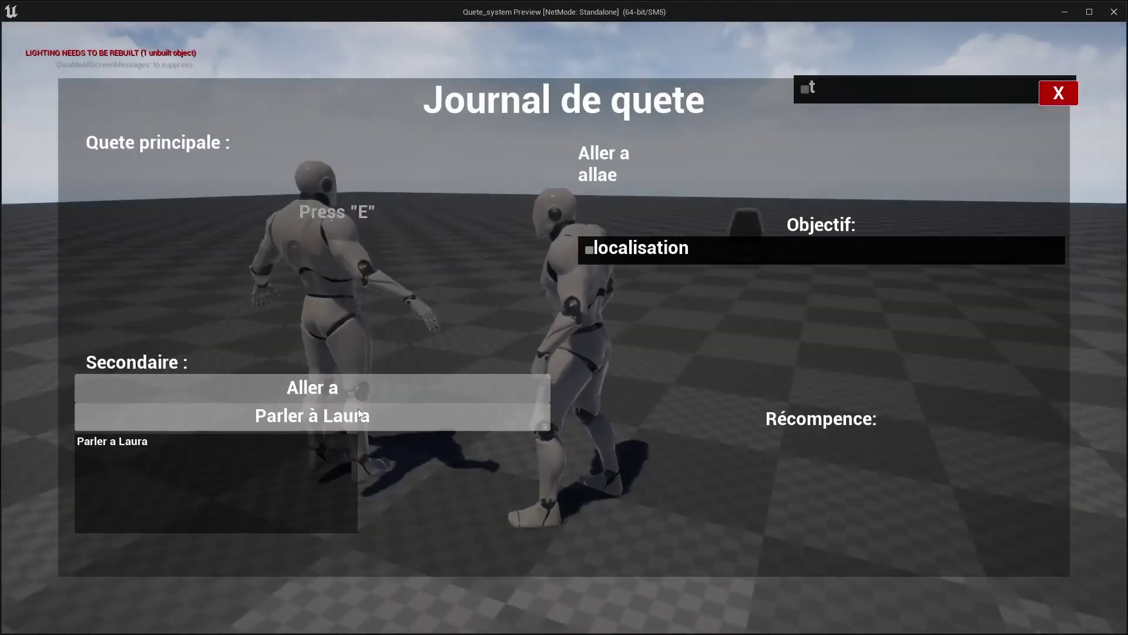
pyautogui.click(358, 412)
pyautogui.click(360, 393)
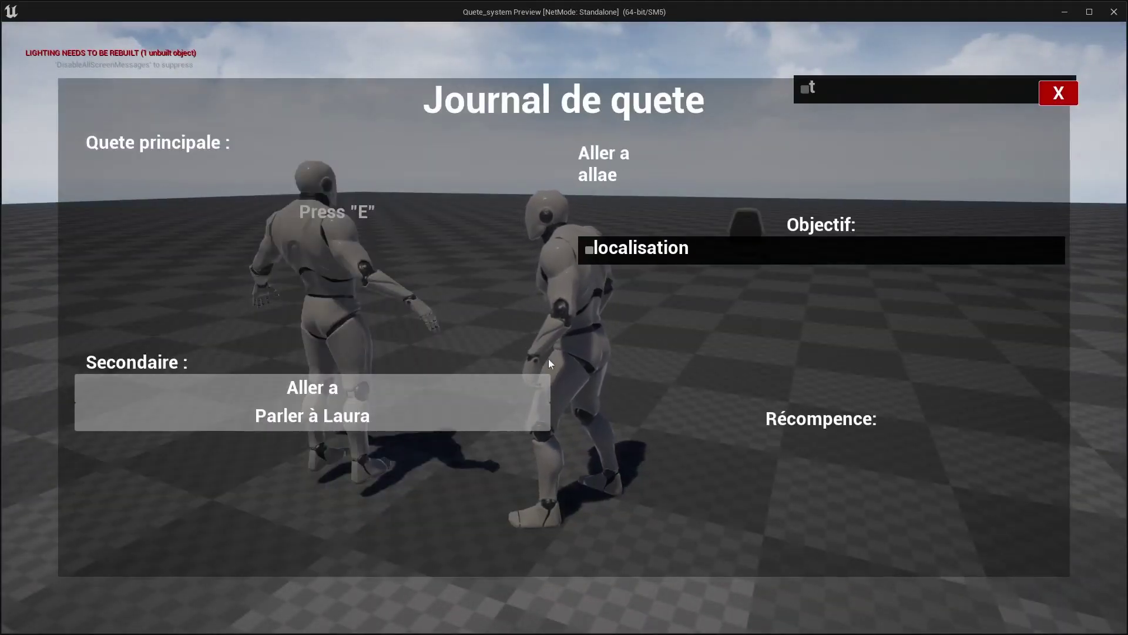
pyautogui.click(448, 418)
pyautogui.click(1059, 93)
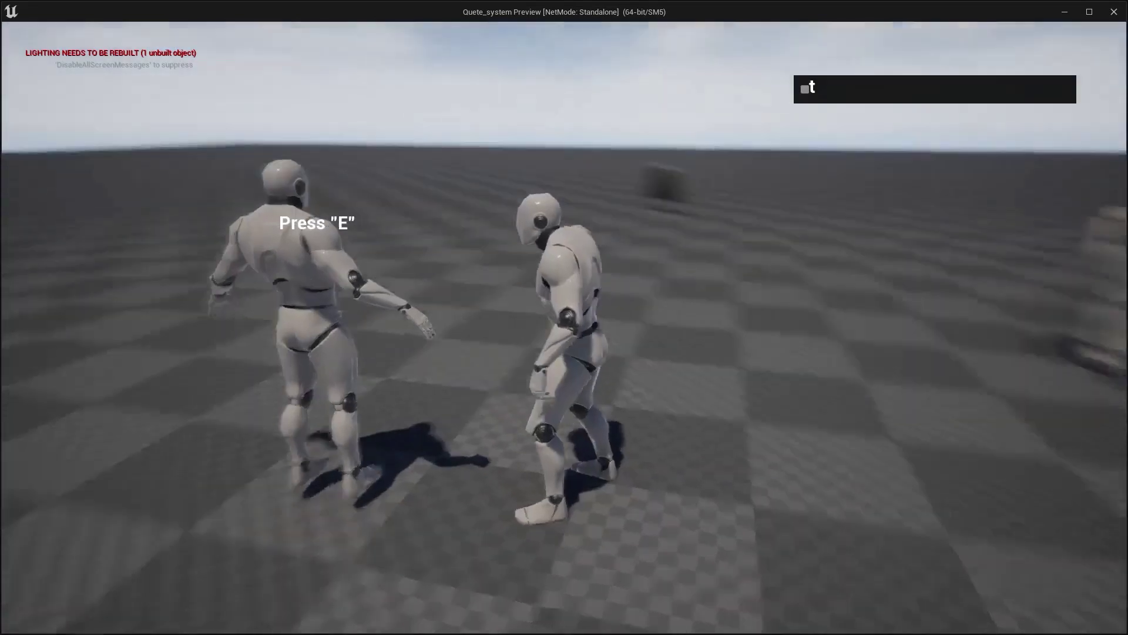
# Interact with the chair to complete the localisation objective and confirm it in the journal.
pyautogui.press('w')
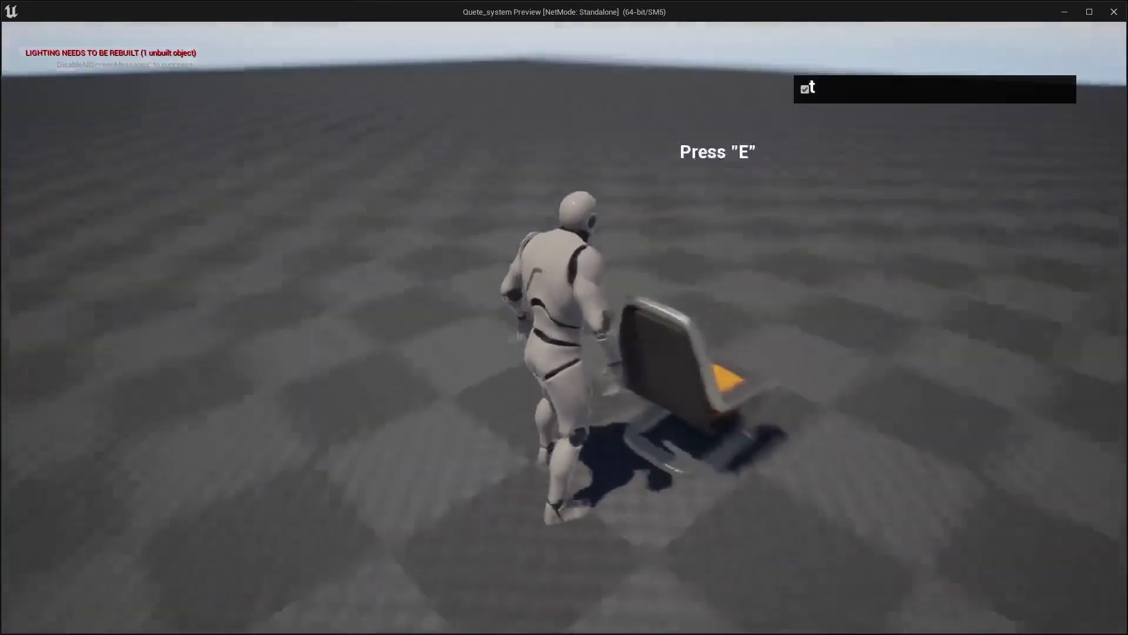
pyautogui.press('e')
pyautogui.press('j')
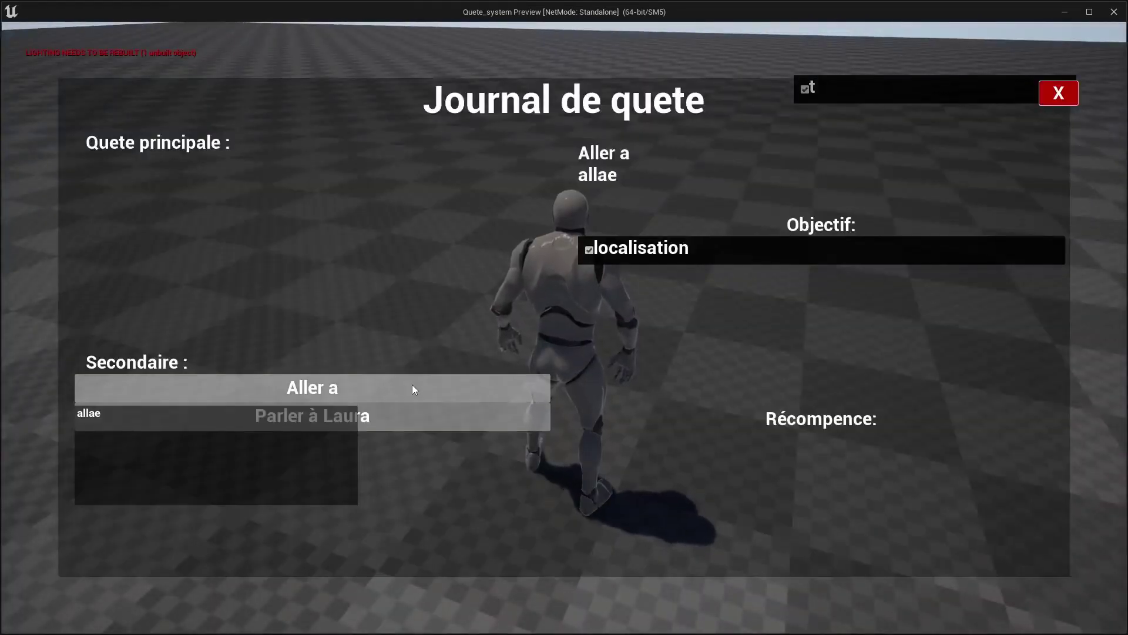
pyautogui.click(395, 421)
pyautogui.click(389, 387)
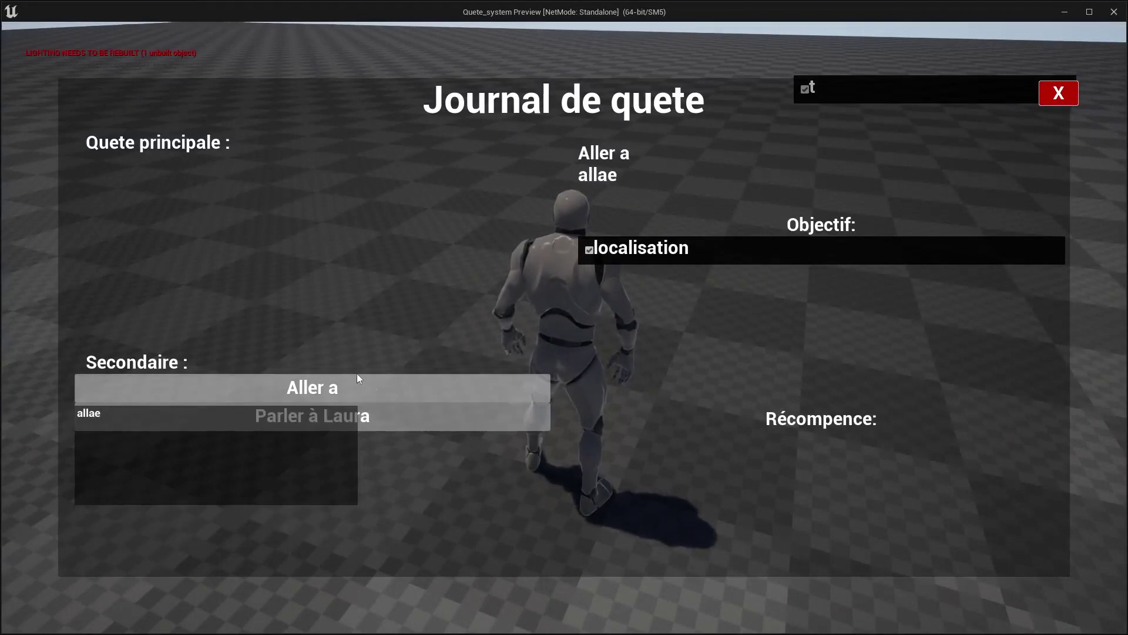
pyautogui.click(396, 412)
pyautogui.click(1045, 98)
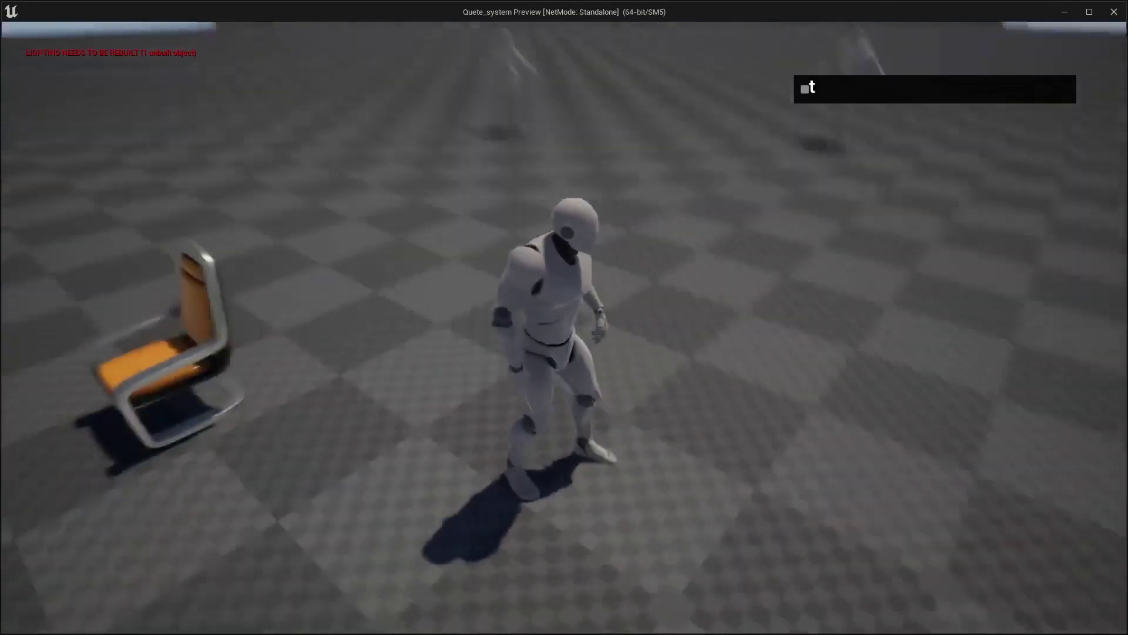
# Run the character past the chair and back toward the quest-giver mannequin.
pyautogui.press('w')
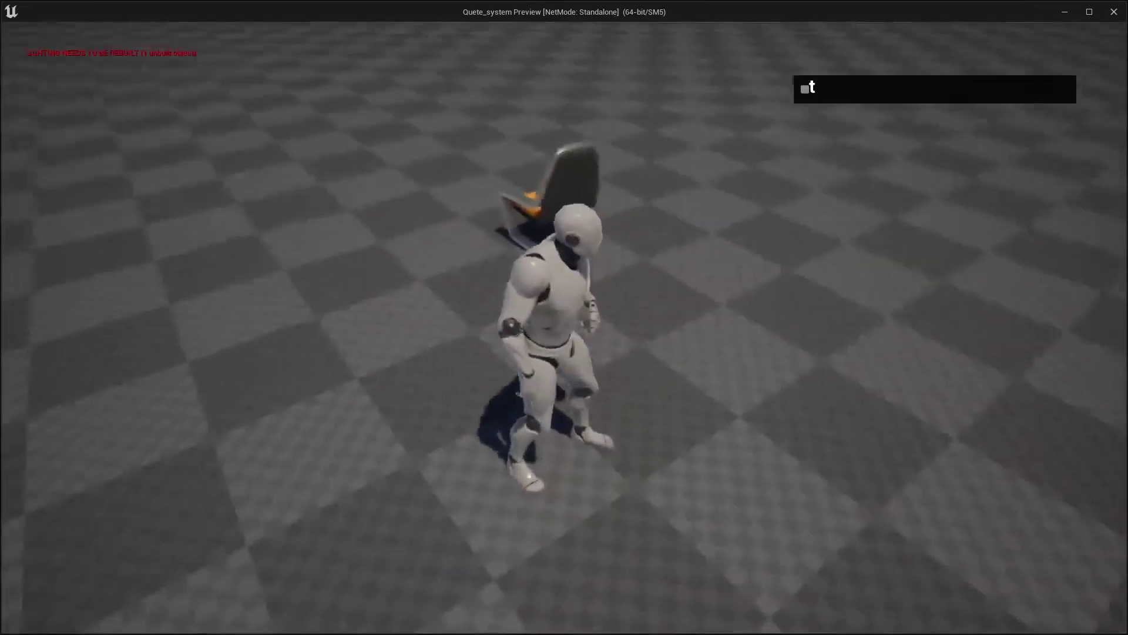
pyautogui.press('w')
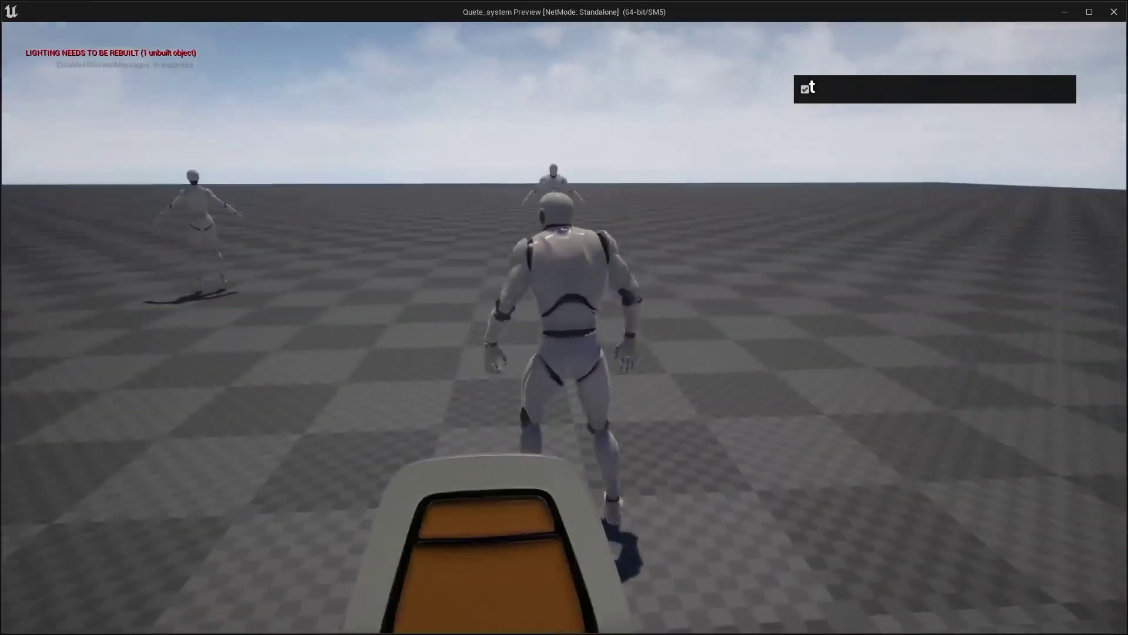
pyautogui.press('w')
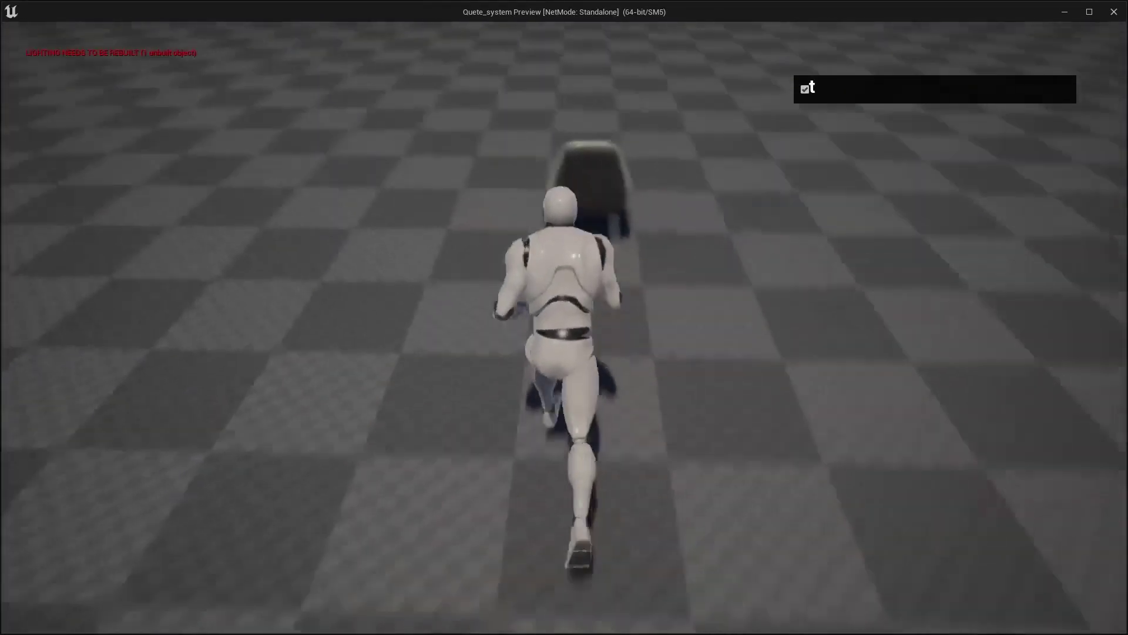
pyautogui.press('w')
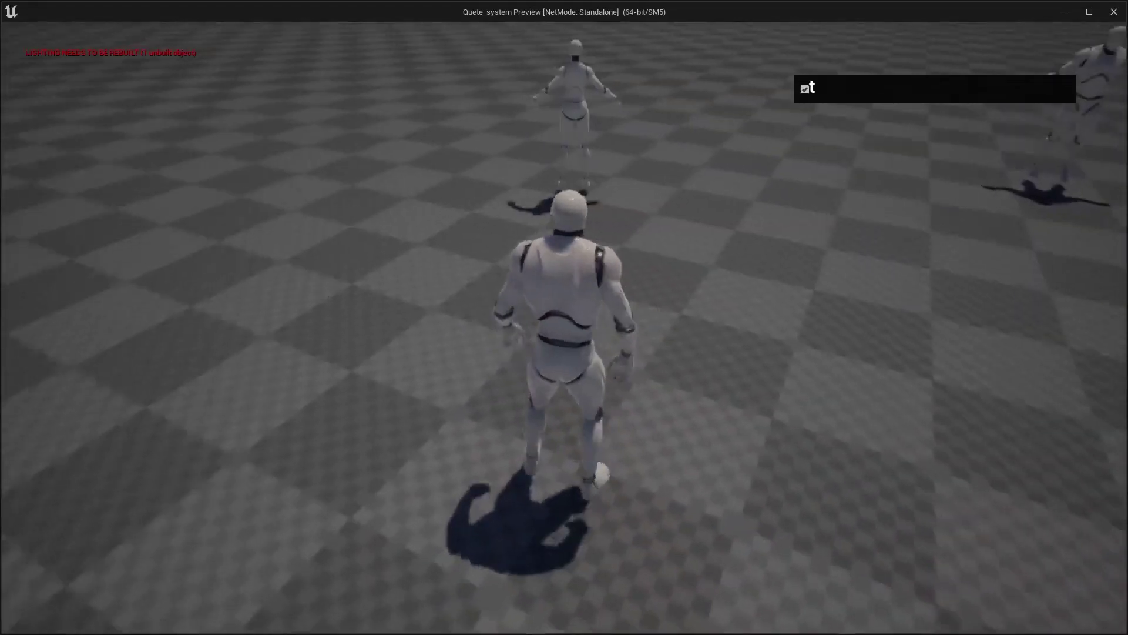
# Talk to Laura, dismiss her panel, and review the Parler à Laura quest in the journal.
pyautogui.press('e')
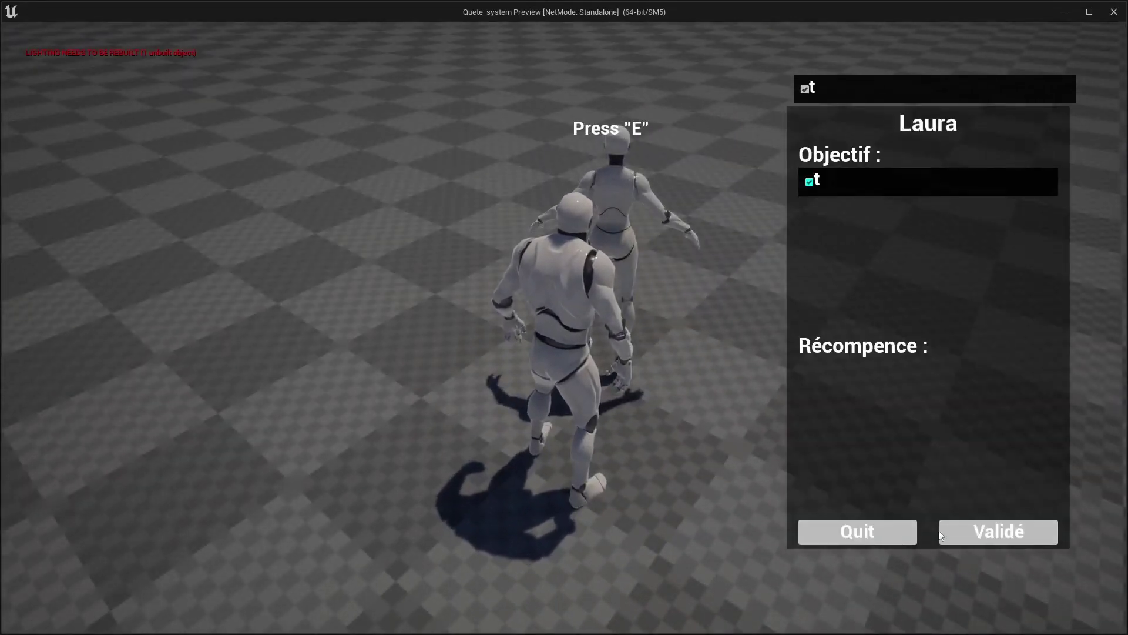
pyautogui.click(861, 528)
pyautogui.press('j')
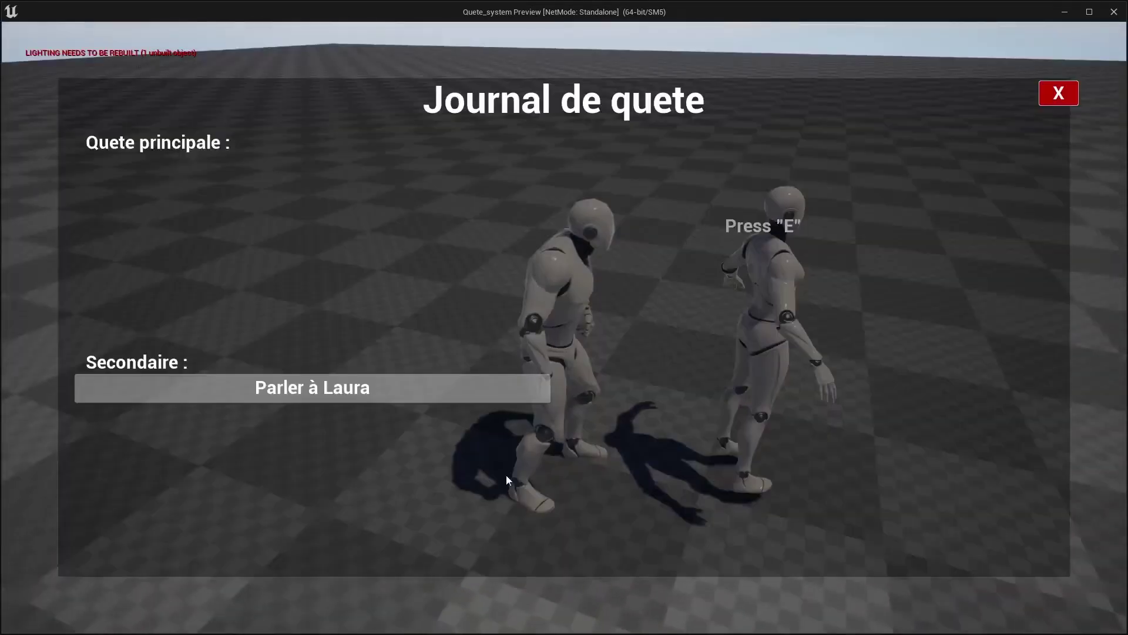
pyautogui.click(294, 389)
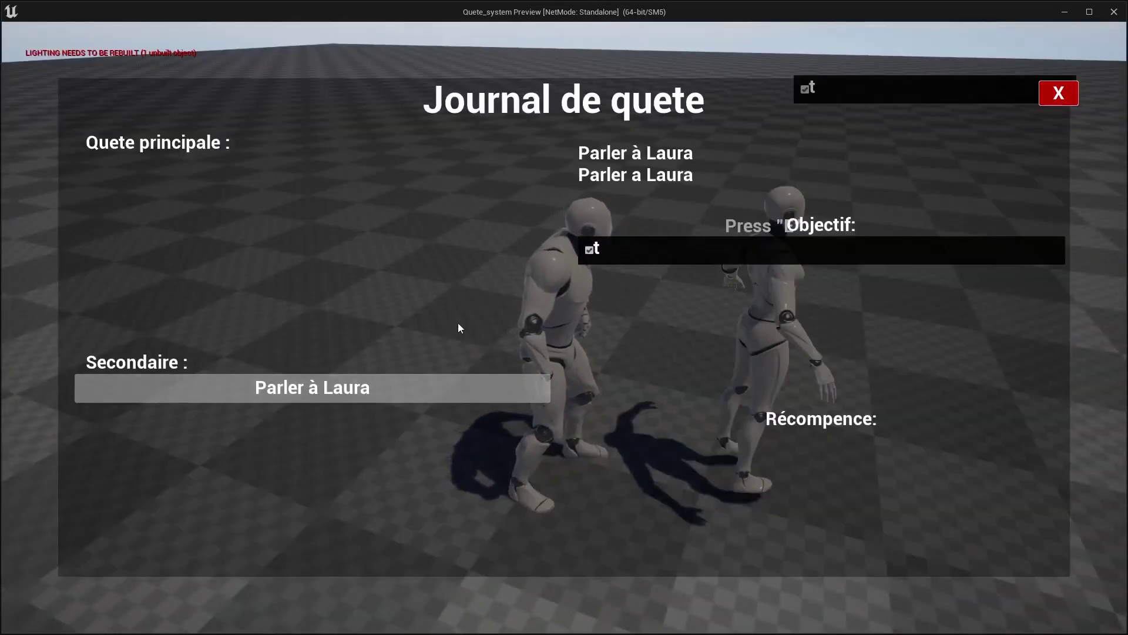
pyautogui.moveTo(349, 398)
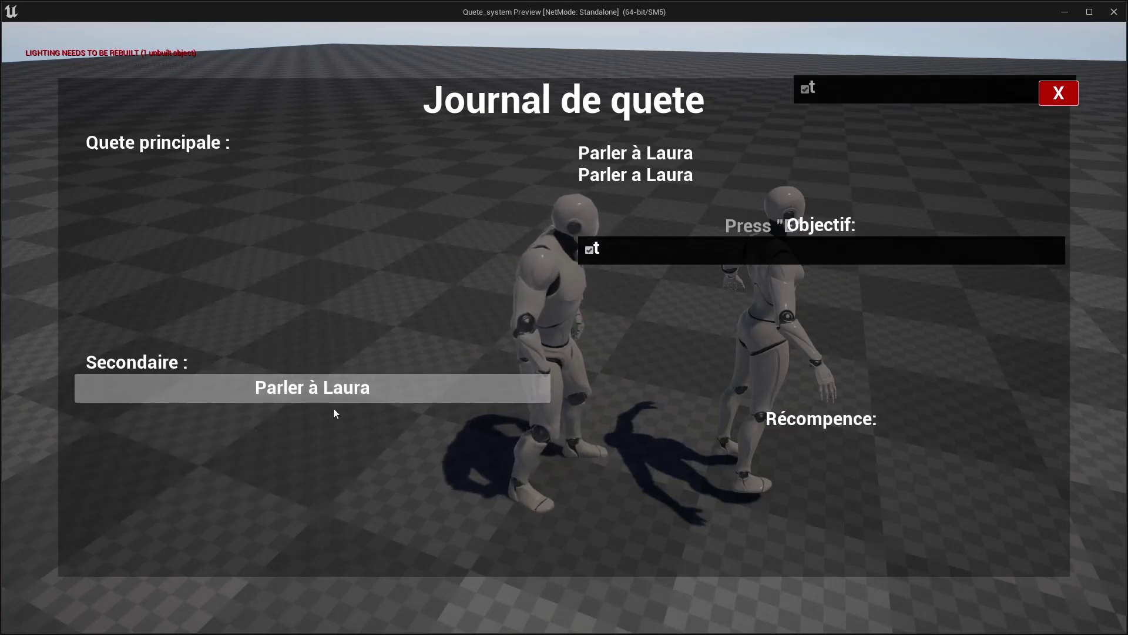
pyautogui.click(1058, 93)
# Turn in Parler à Laura, confirm the journal is empty, and talk to Laura for the Collect quest.
pyautogui.press('w')
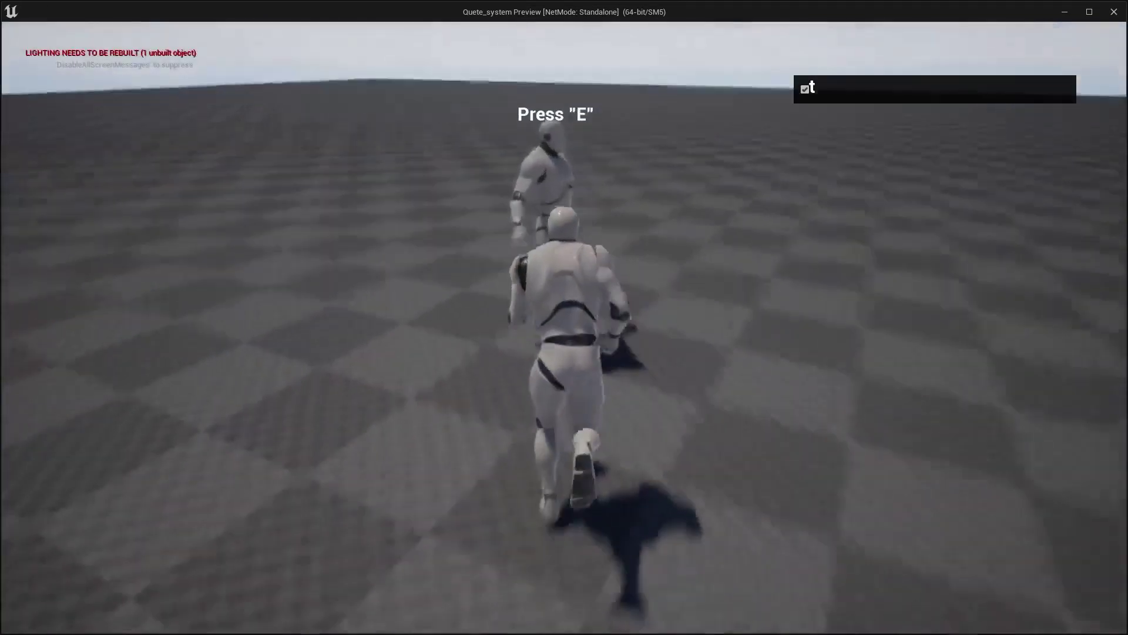
pyautogui.press('e')
pyautogui.click(1006, 526)
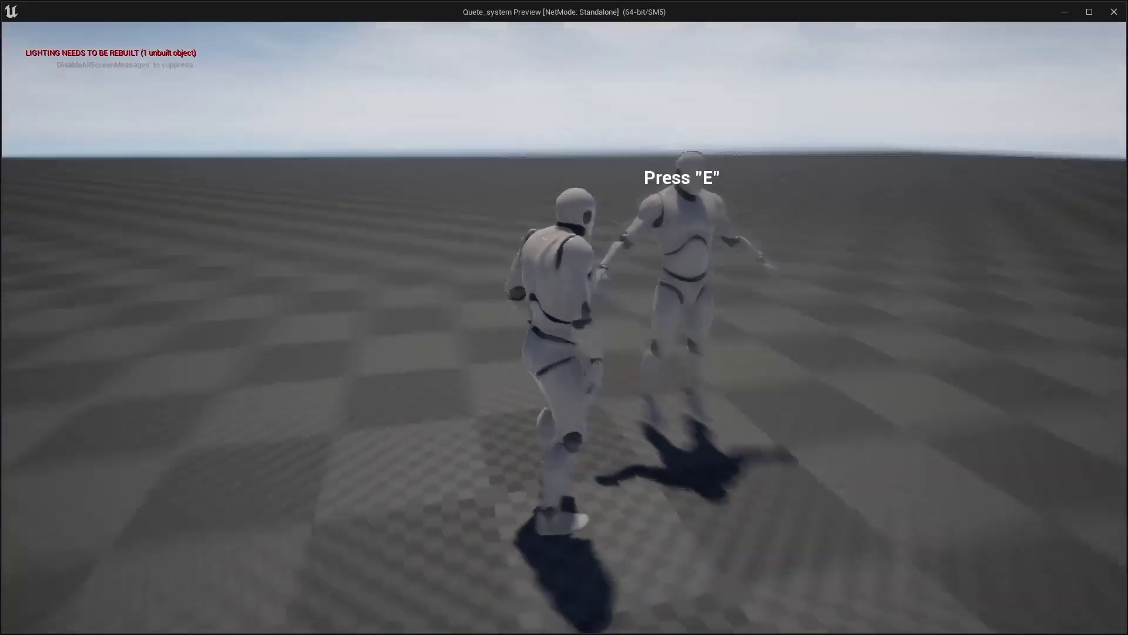
pyautogui.press('w')
pyautogui.press('j')
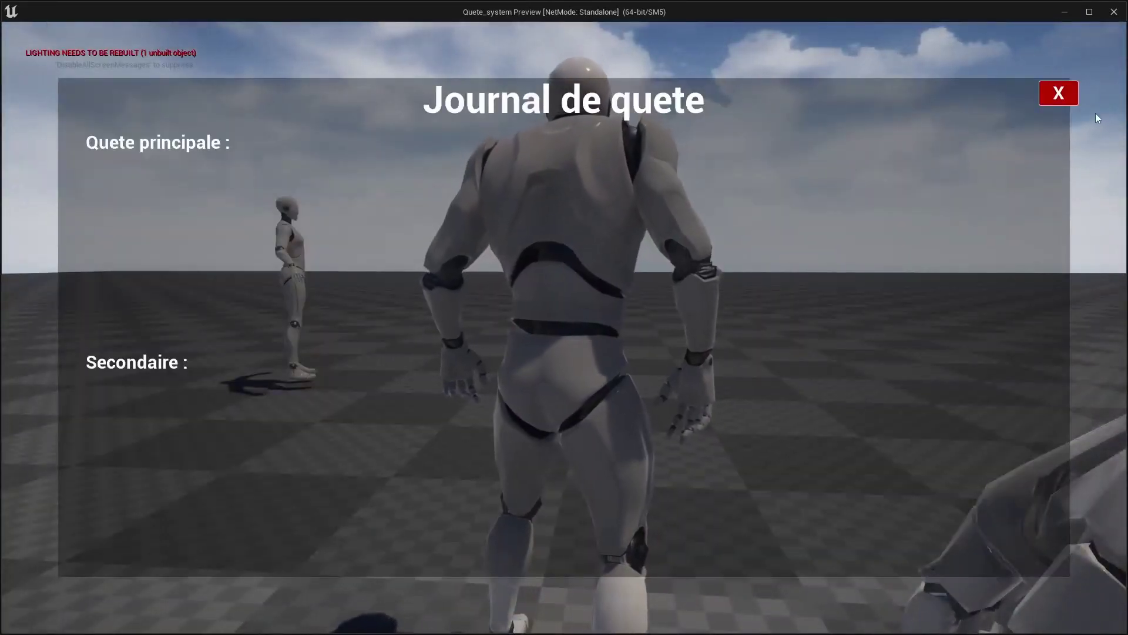
pyautogui.click(1058, 94)
pyautogui.press('w')
pyautogui.press('e')
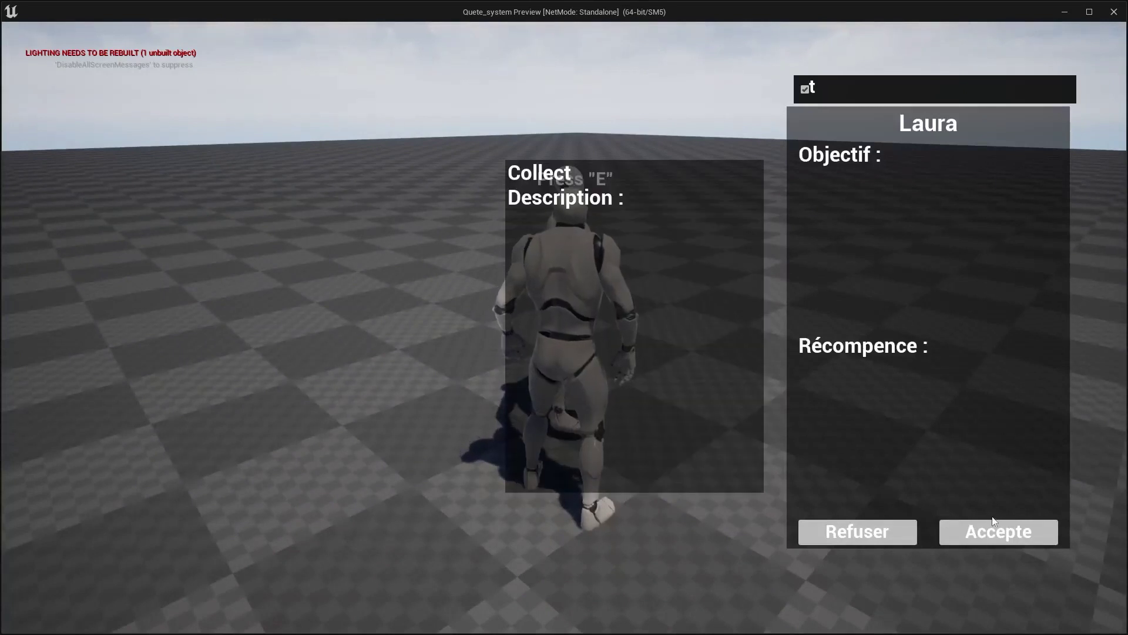
# Accept Laura's Collect quest and compare its details with Parler à Laura in the journal.
pyautogui.click(997, 532)
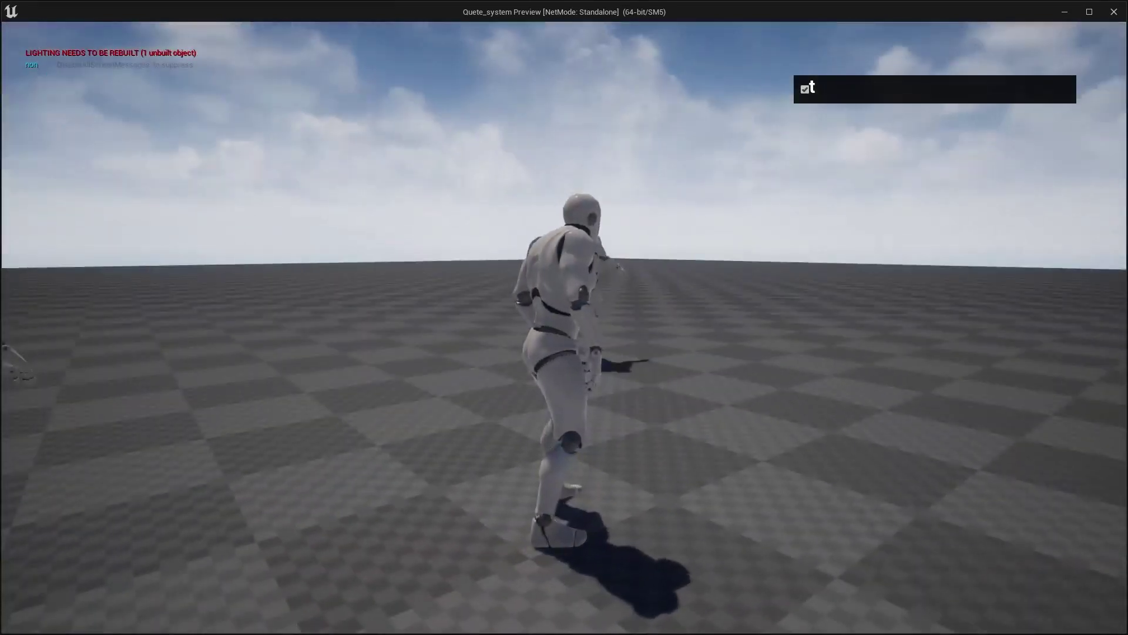
pyautogui.press('j')
pyautogui.click(276, 386)
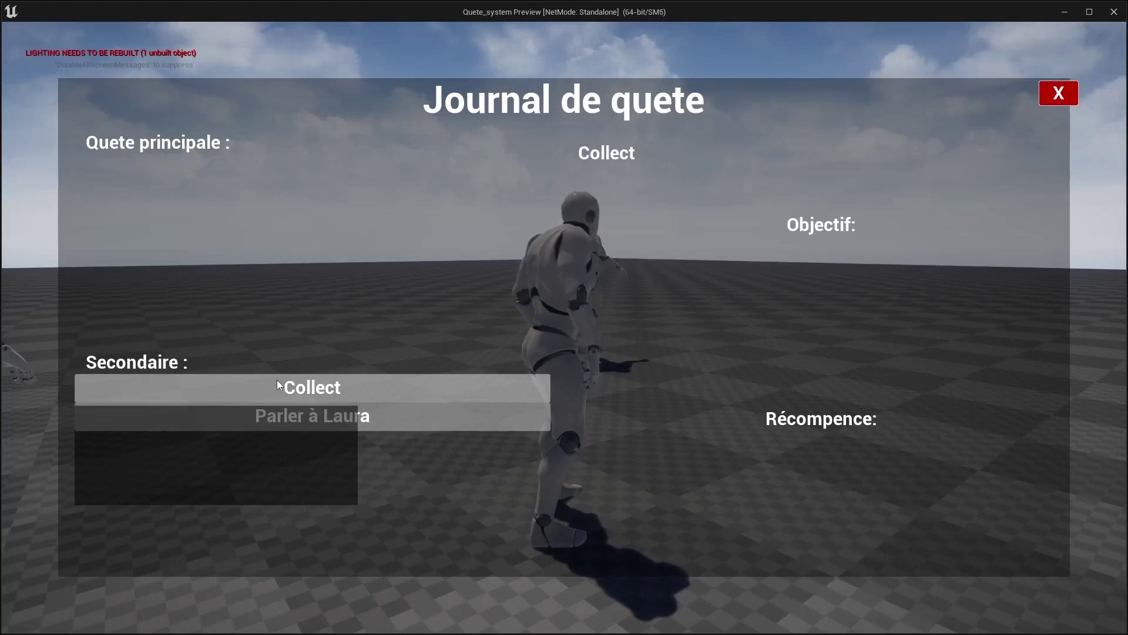
pyautogui.click(277, 415)
pyautogui.click(287, 396)
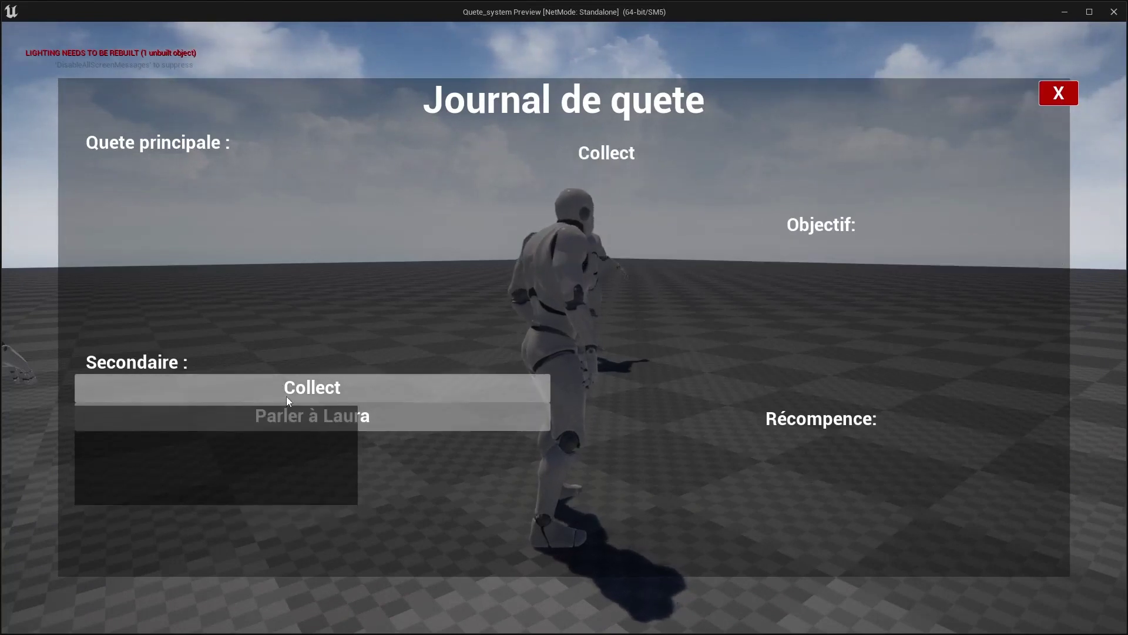
pyautogui.click(284, 419)
pyautogui.click(287, 397)
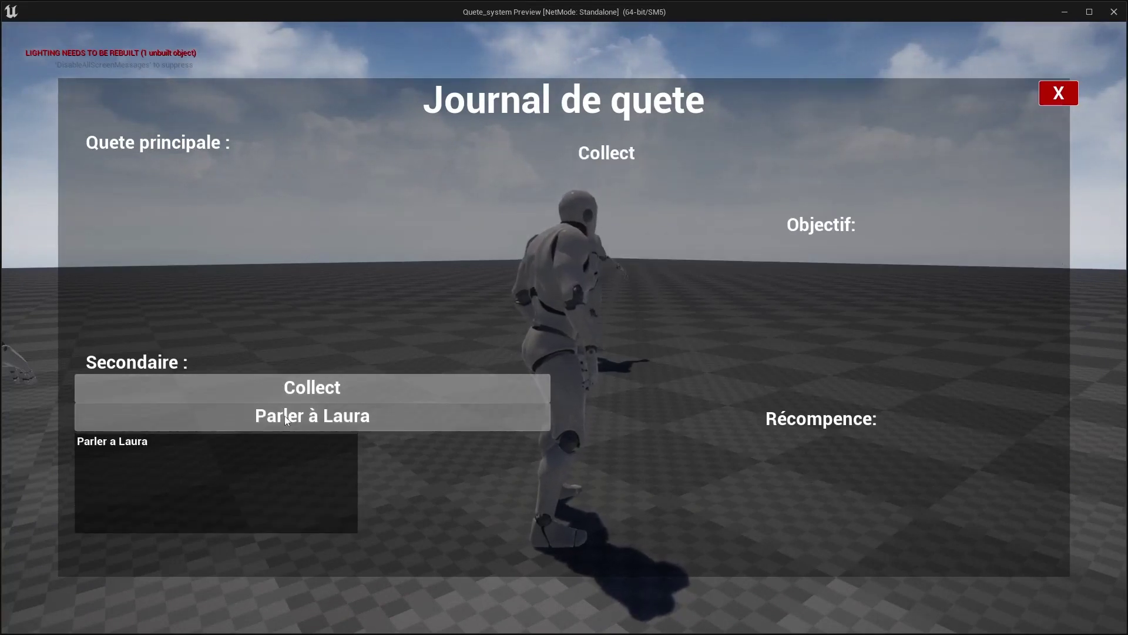
pyautogui.click(284, 415)
pyautogui.click(284, 393)
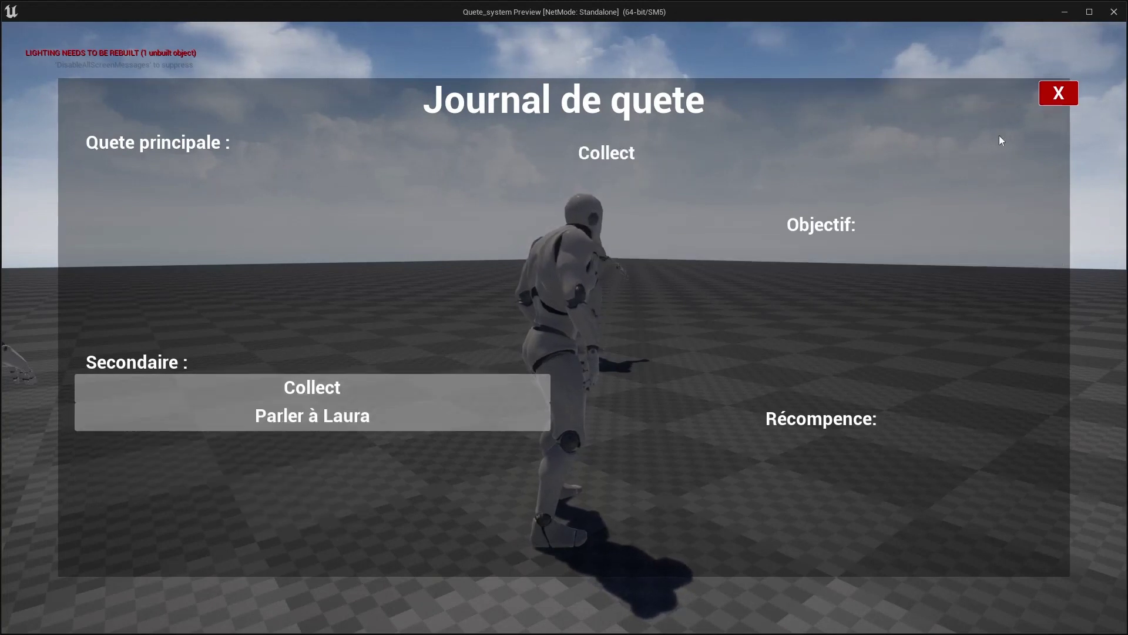
# Walk over to Martin, talk to him and accept his Prendre quest.
pyautogui.click(1052, 103)
pyautogui.press('w')
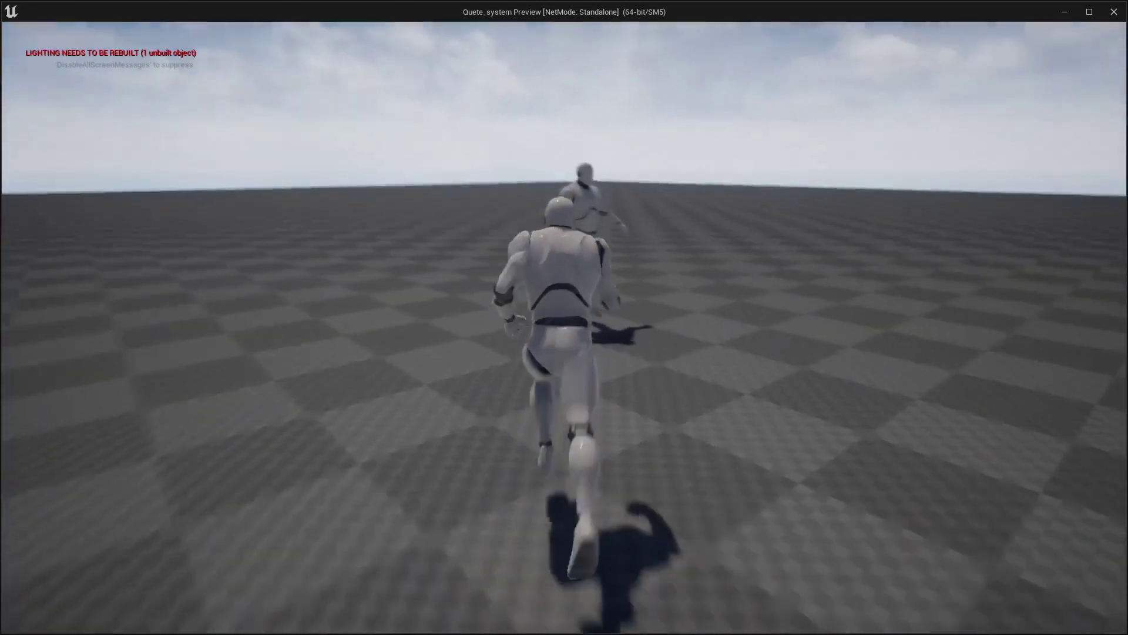
pyautogui.press('e')
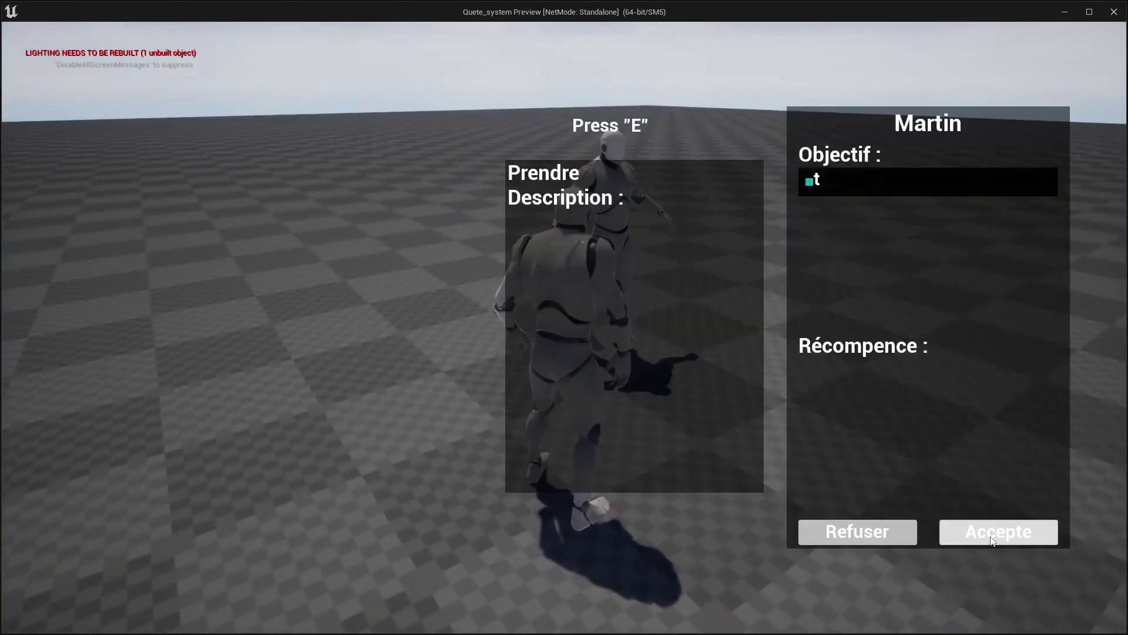
pyautogui.click(999, 532)
# Review the Collect and Prendre entries under Secondaire in the Journal de quete.
pyautogui.press('j')
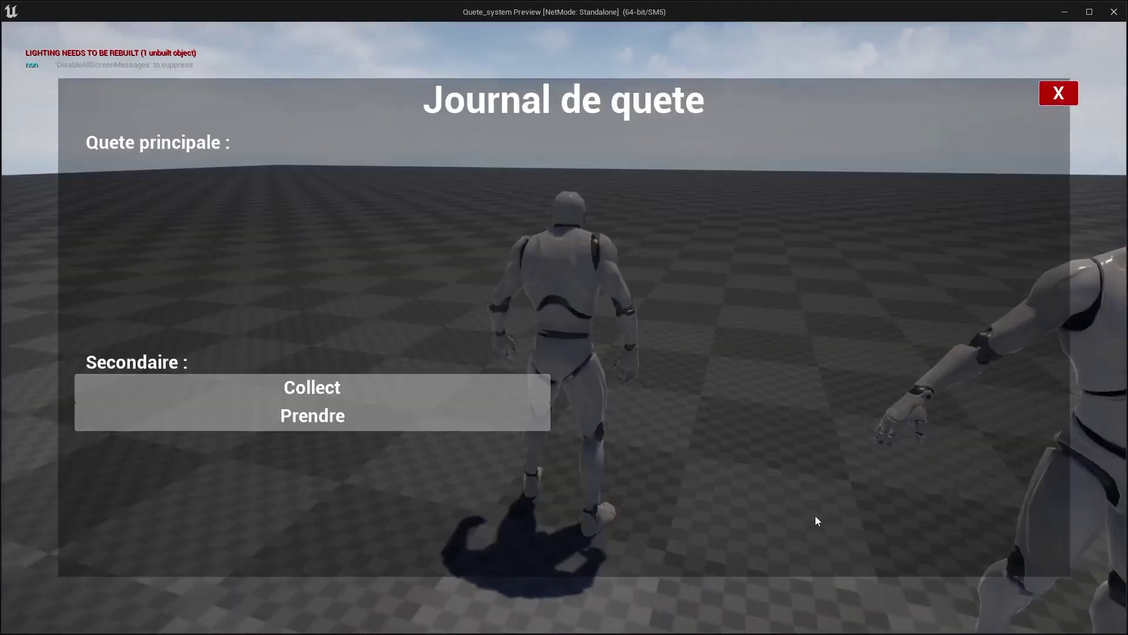
pyautogui.click(310, 417)
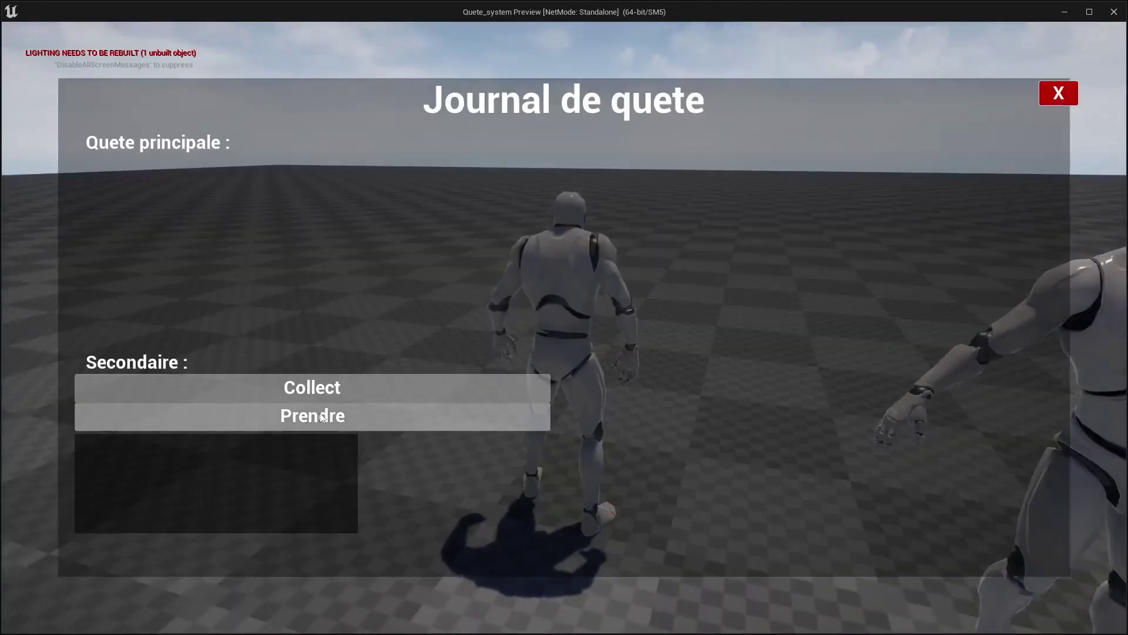
pyautogui.click(359, 393)
pyautogui.click(351, 422)
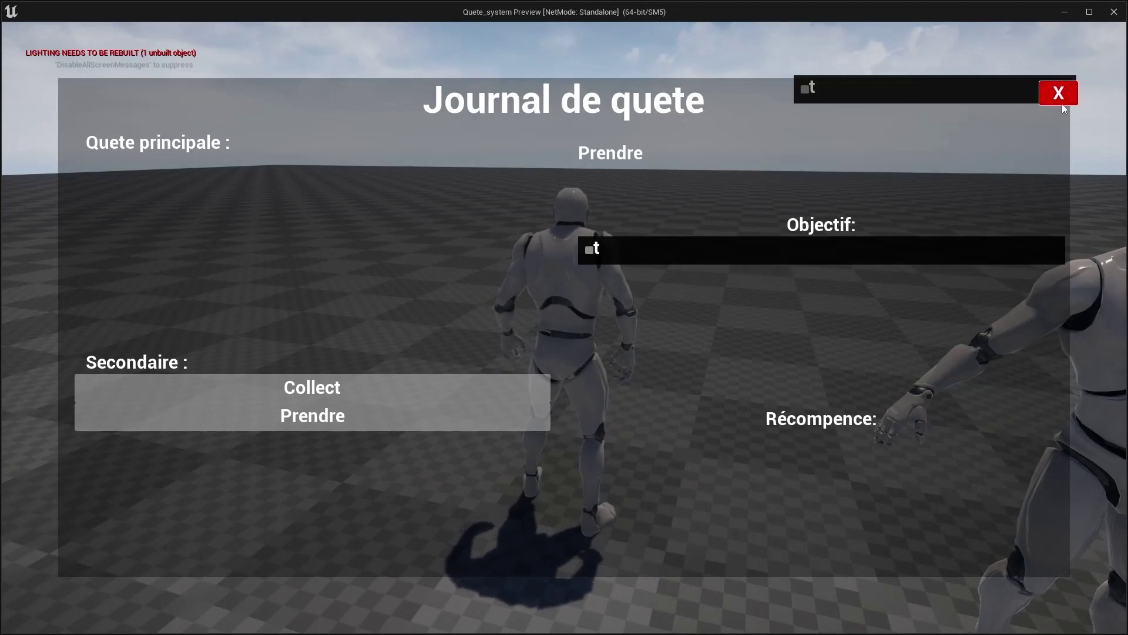
pyautogui.click(344, 396)
pyautogui.click(335, 418)
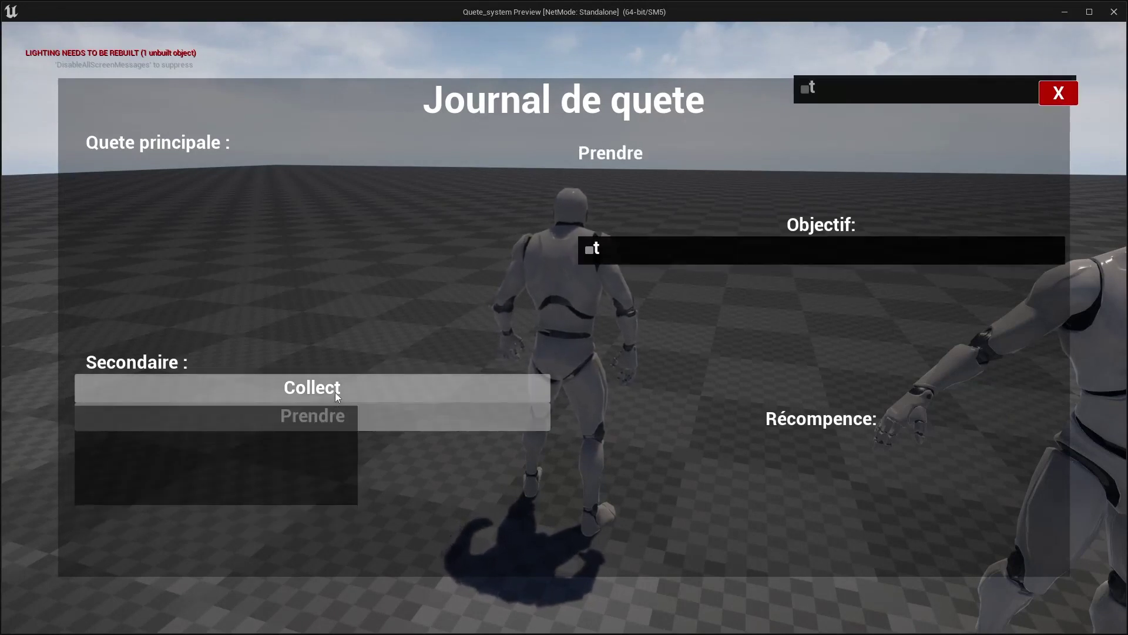
pyautogui.click(335, 393)
pyautogui.click(329, 411)
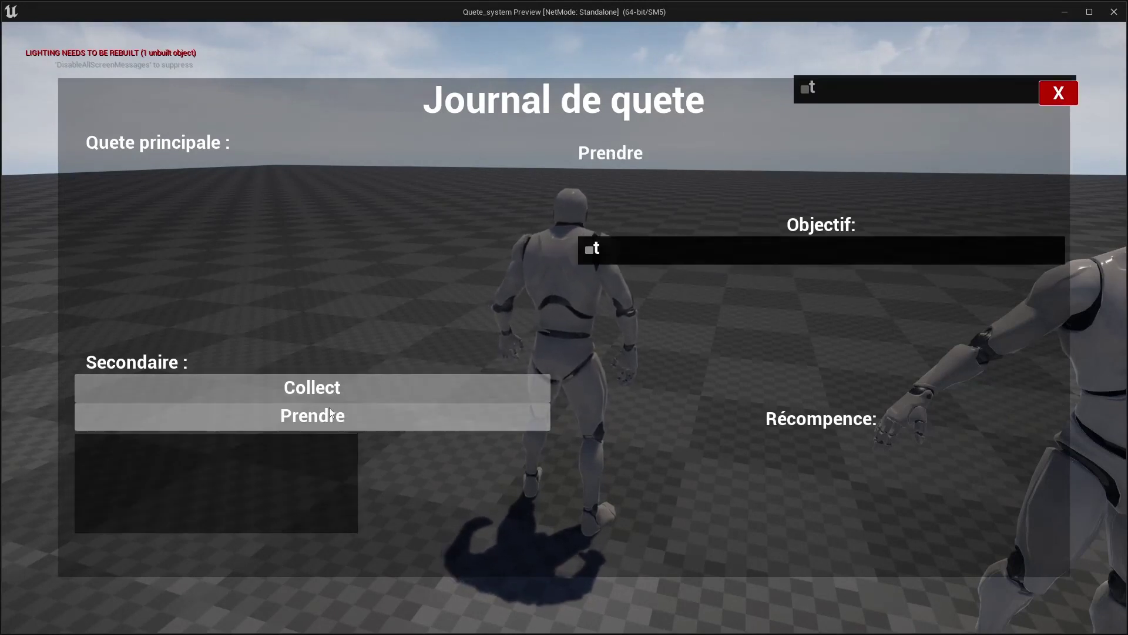
pyautogui.click(327, 396)
pyautogui.click(326, 409)
pyautogui.click(464, 385)
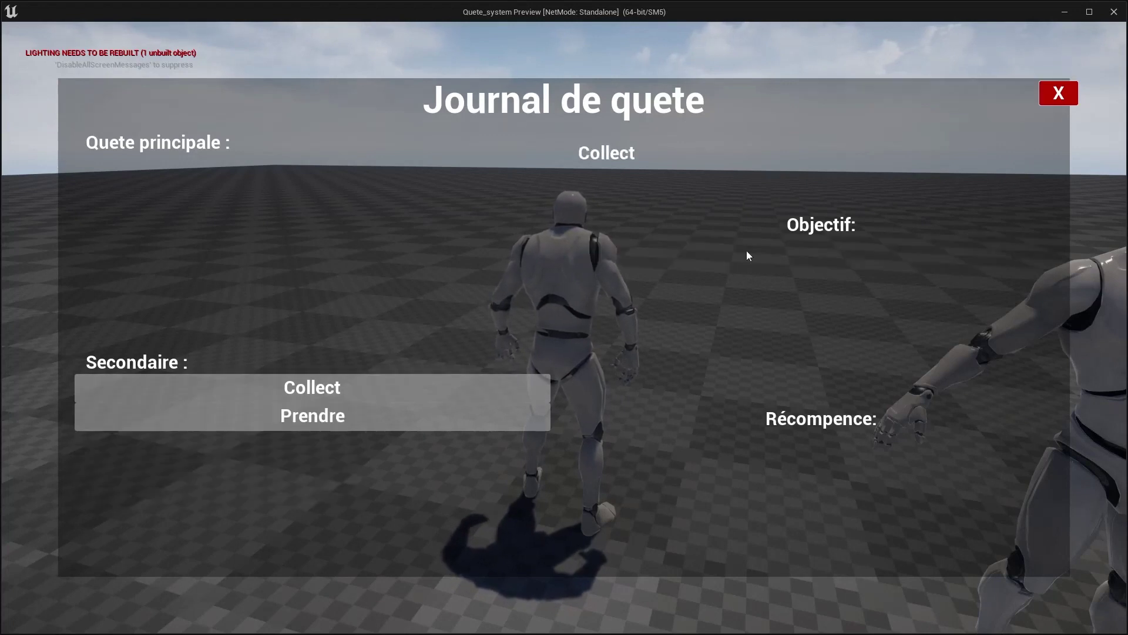
pyautogui.click(318, 412)
pyautogui.click(316, 390)
pyautogui.click(318, 414)
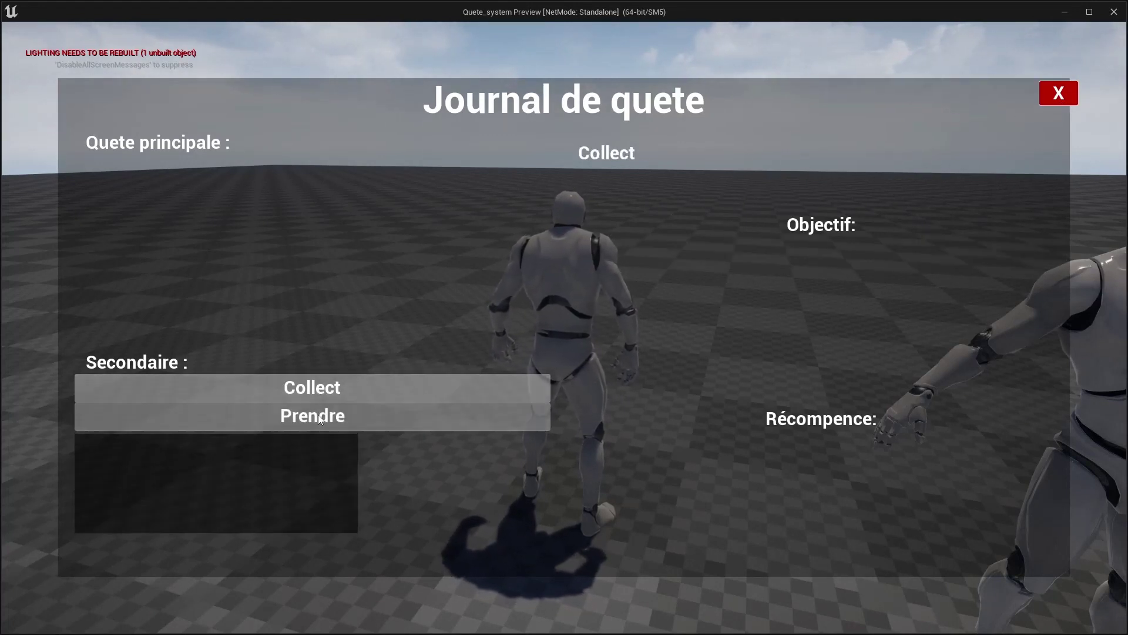
pyautogui.click(319, 393)
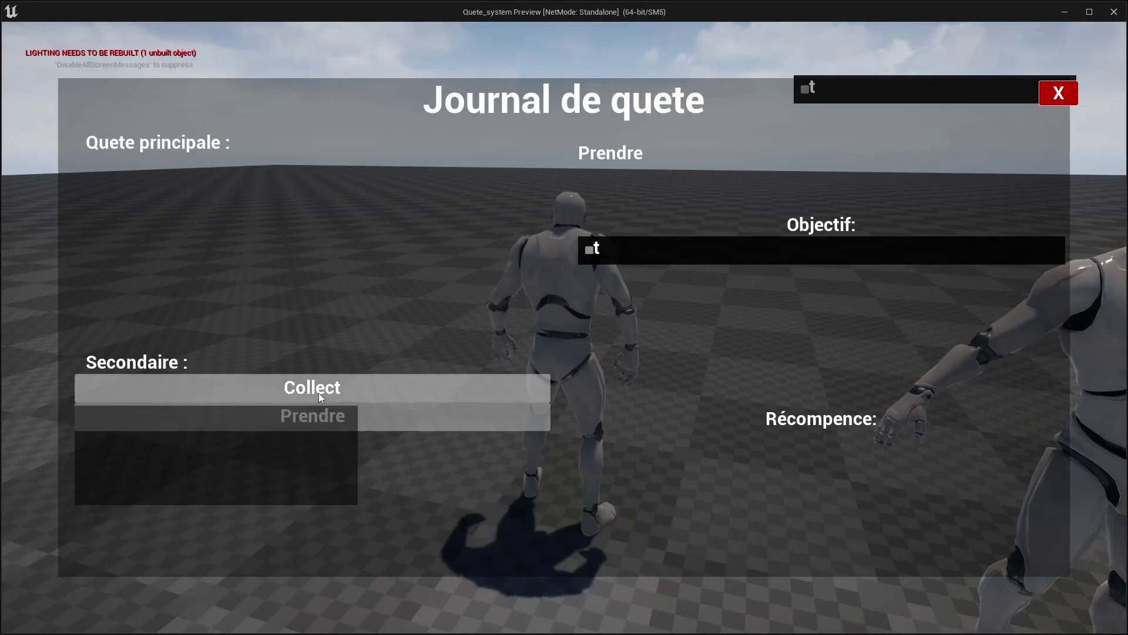
pyautogui.click(286, 417)
# Close the journal and run toward the other mannequins and the chair.
pyautogui.click(1058, 93)
pyautogui.press('w')
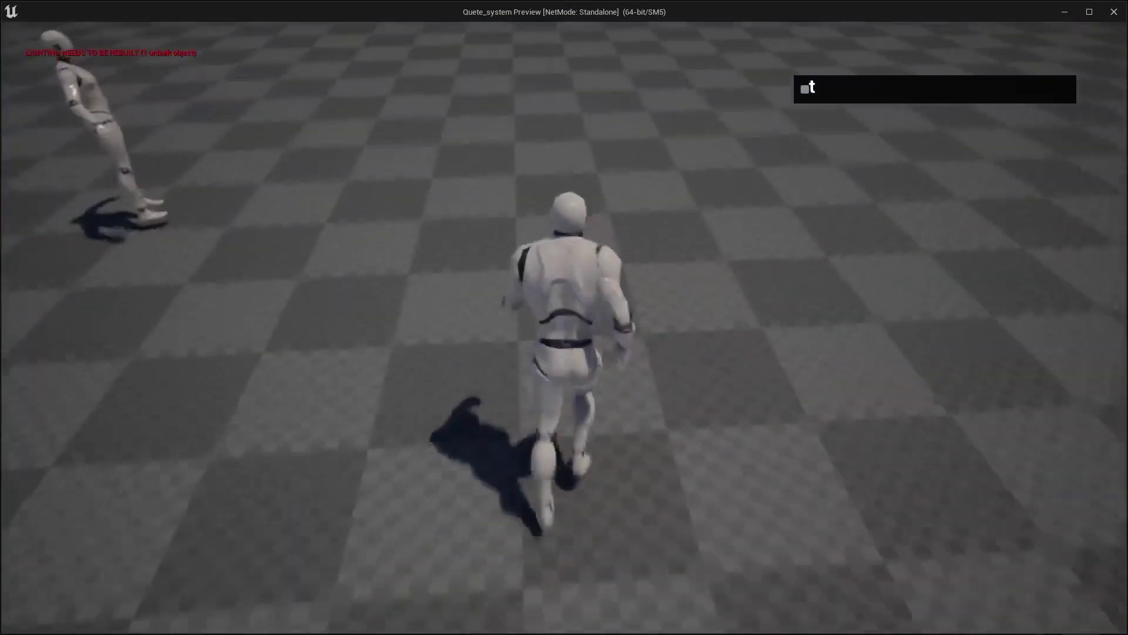
pyautogui.press('w')
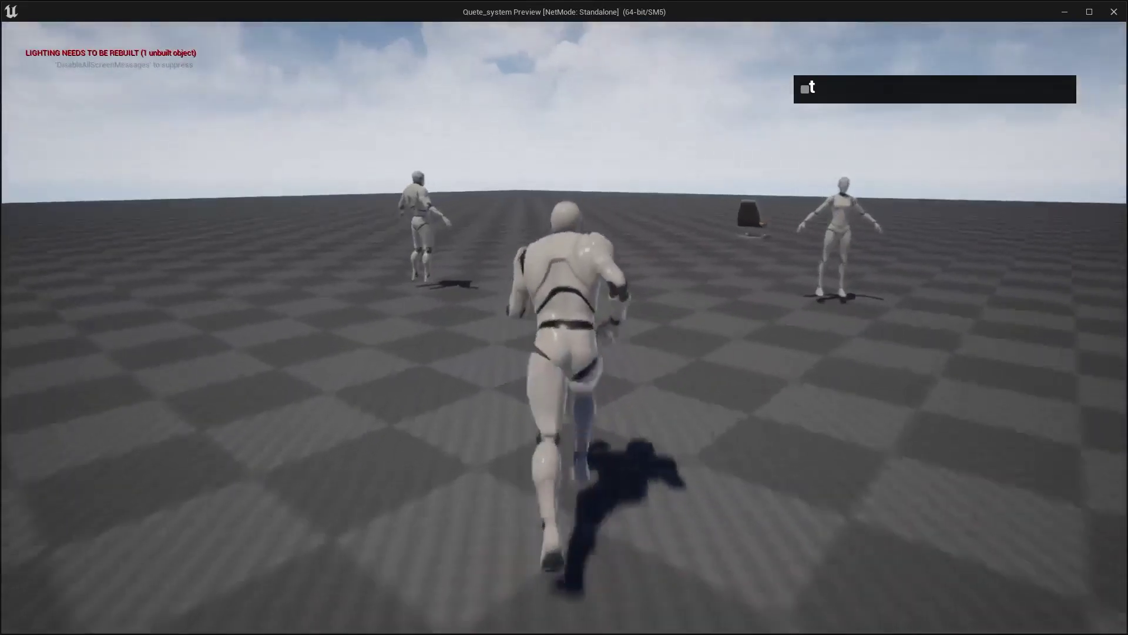